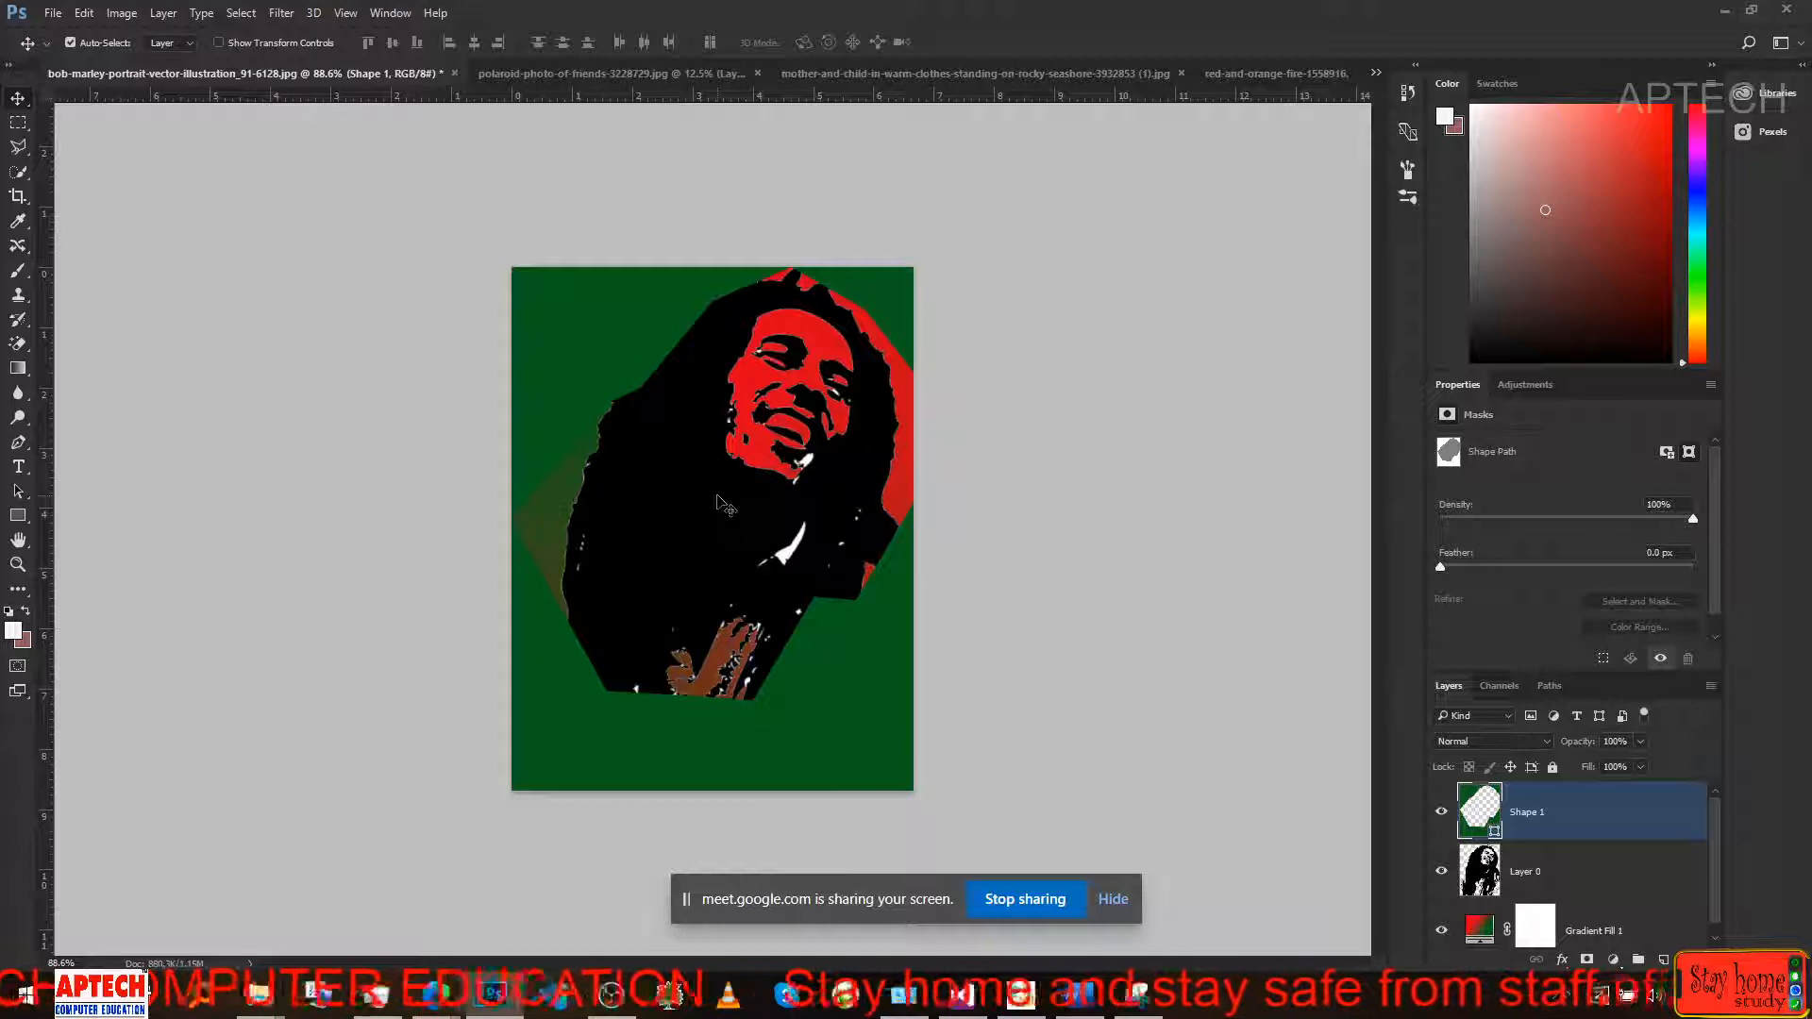
Examine the polygon cut-out path of Shape 1 with the Path Selection tool.
left_click(717, 505)
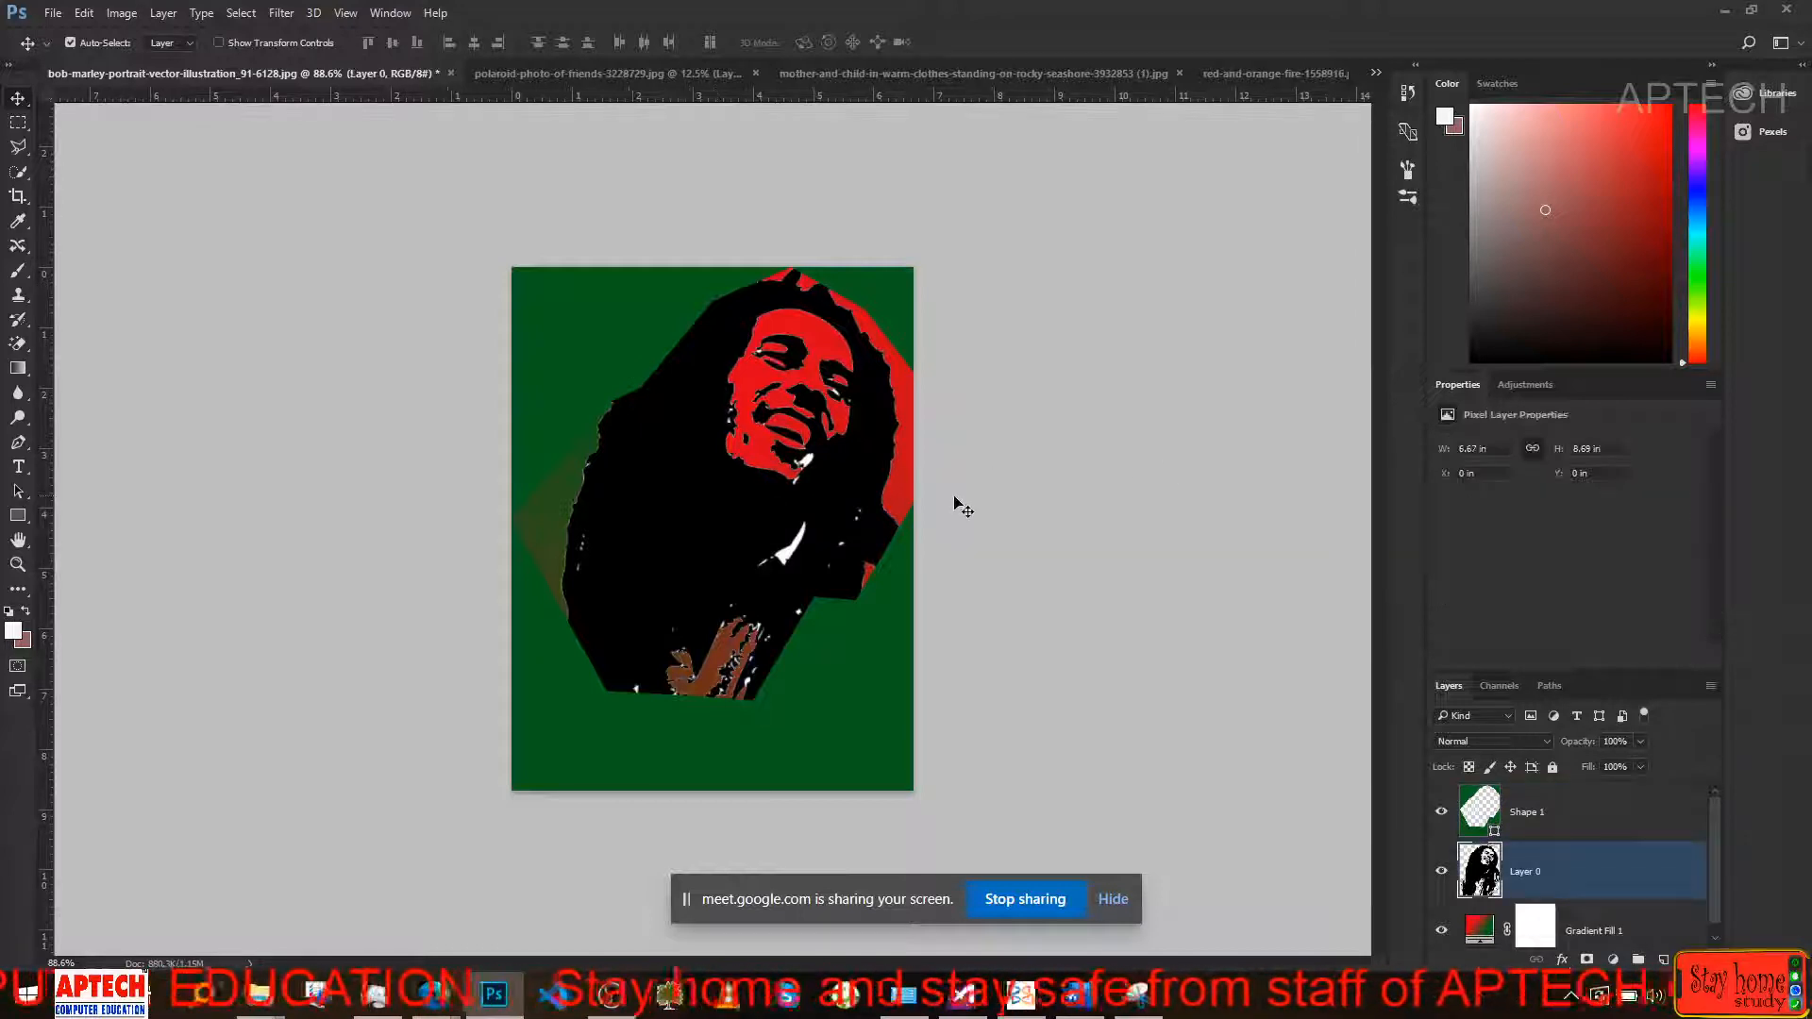
left_click(888, 652)
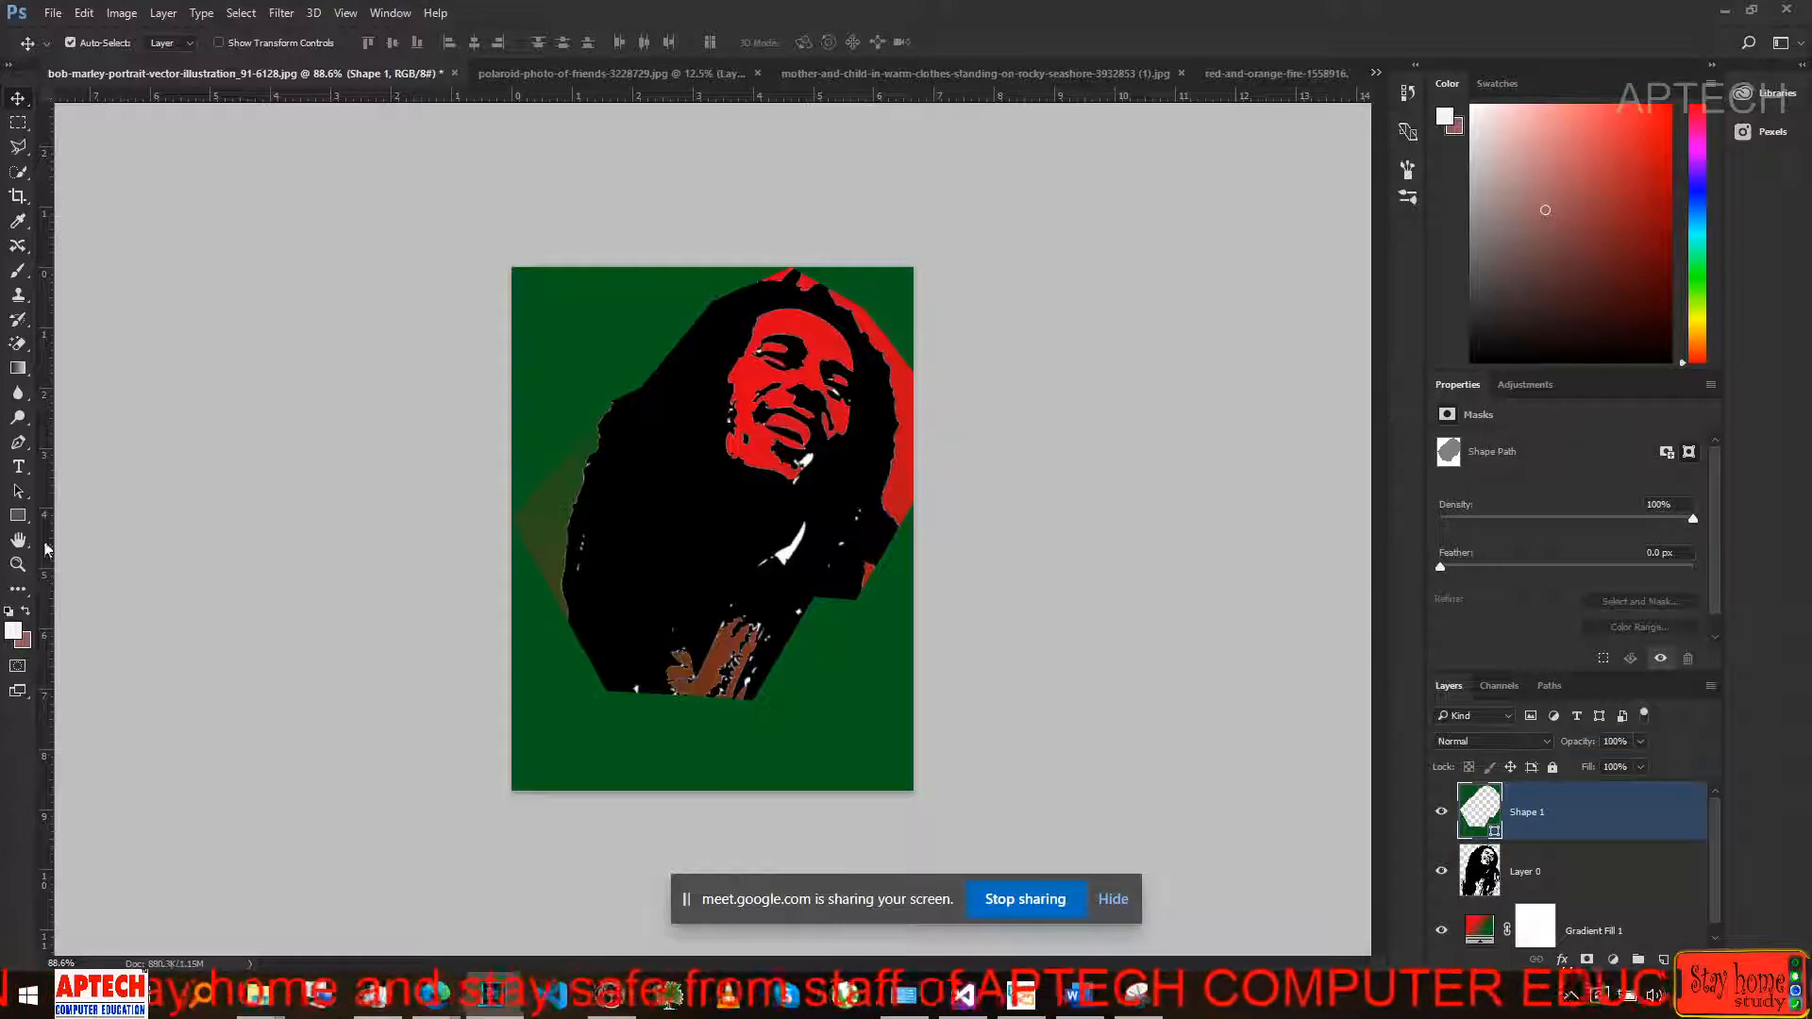
left_click(18, 492)
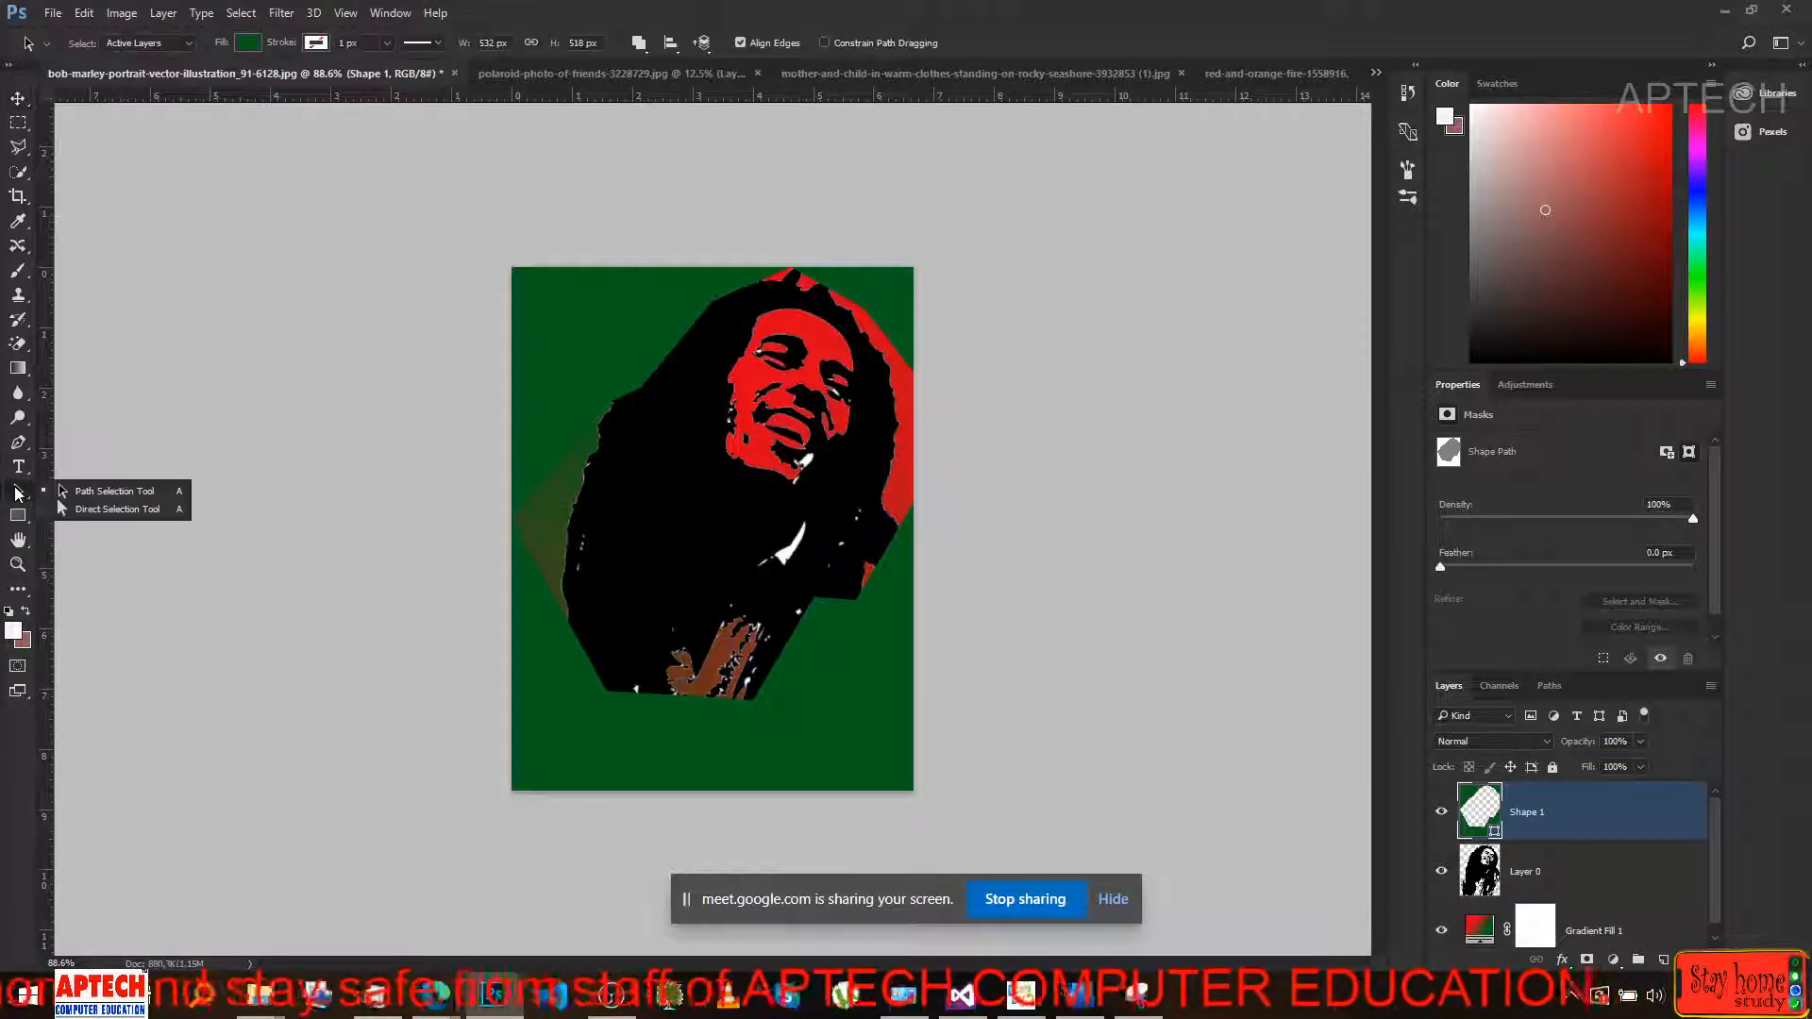
left_click(106, 491)
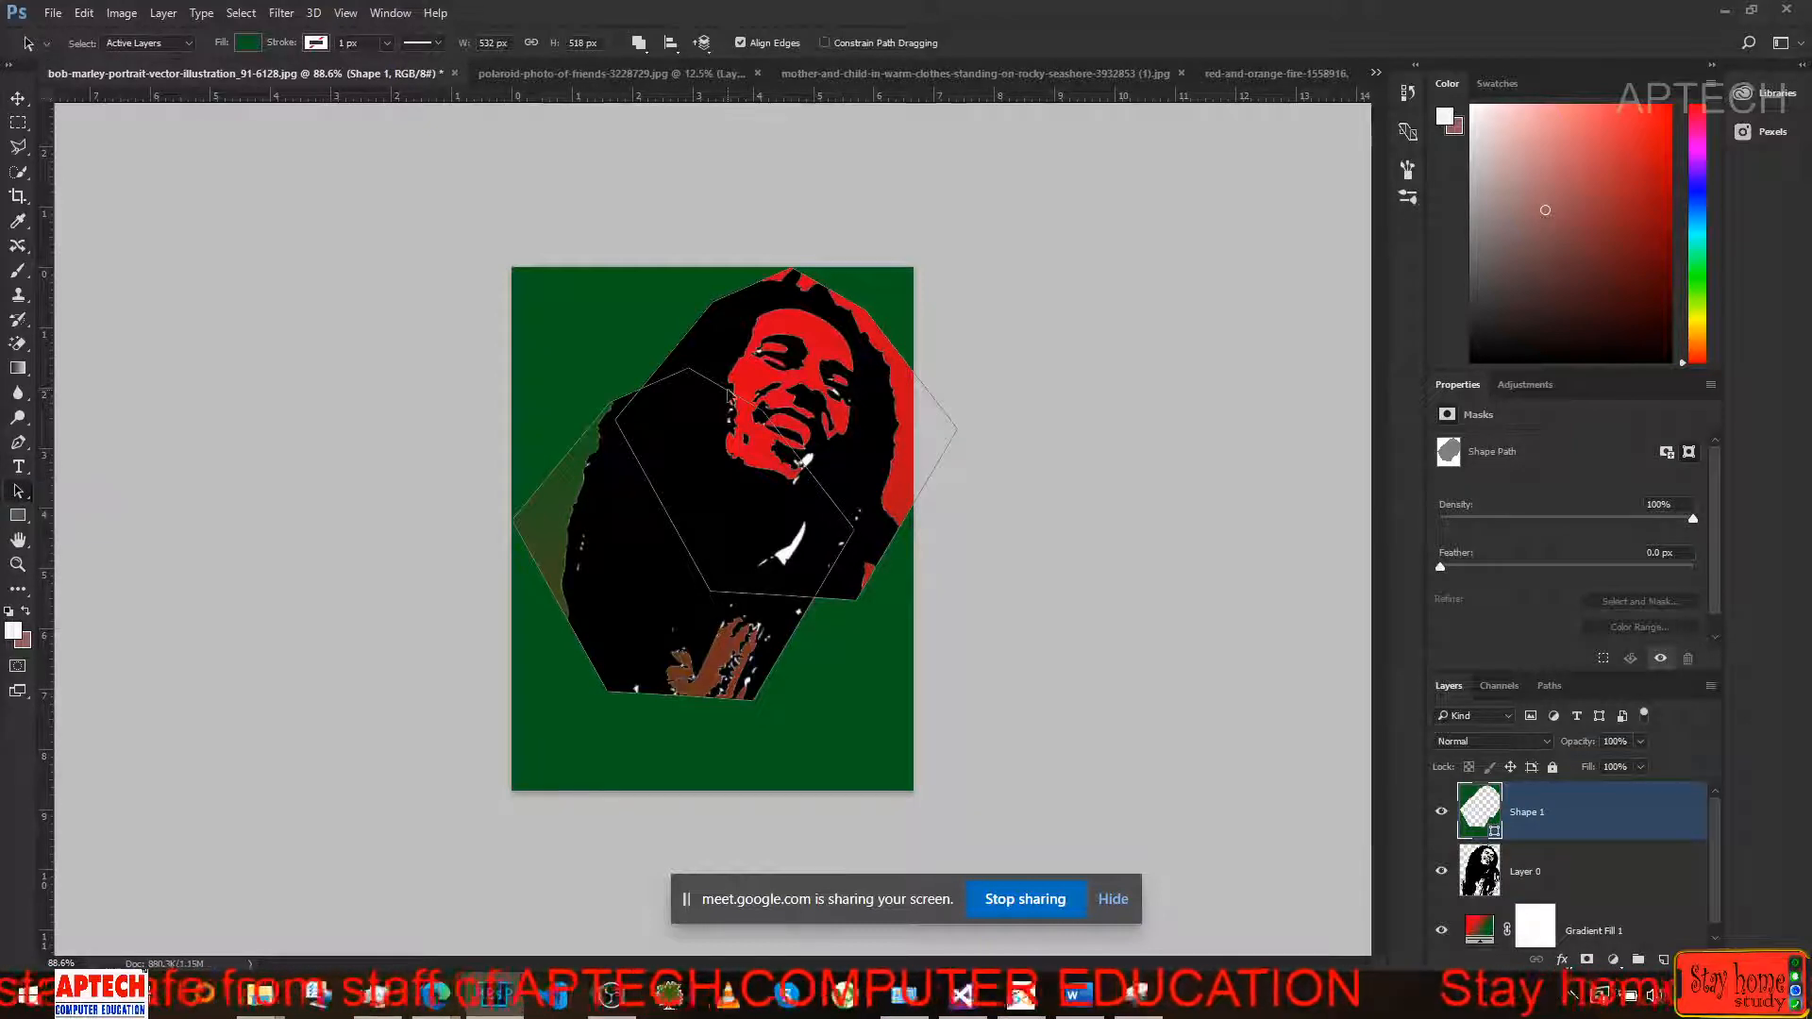
left_click(804, 363)
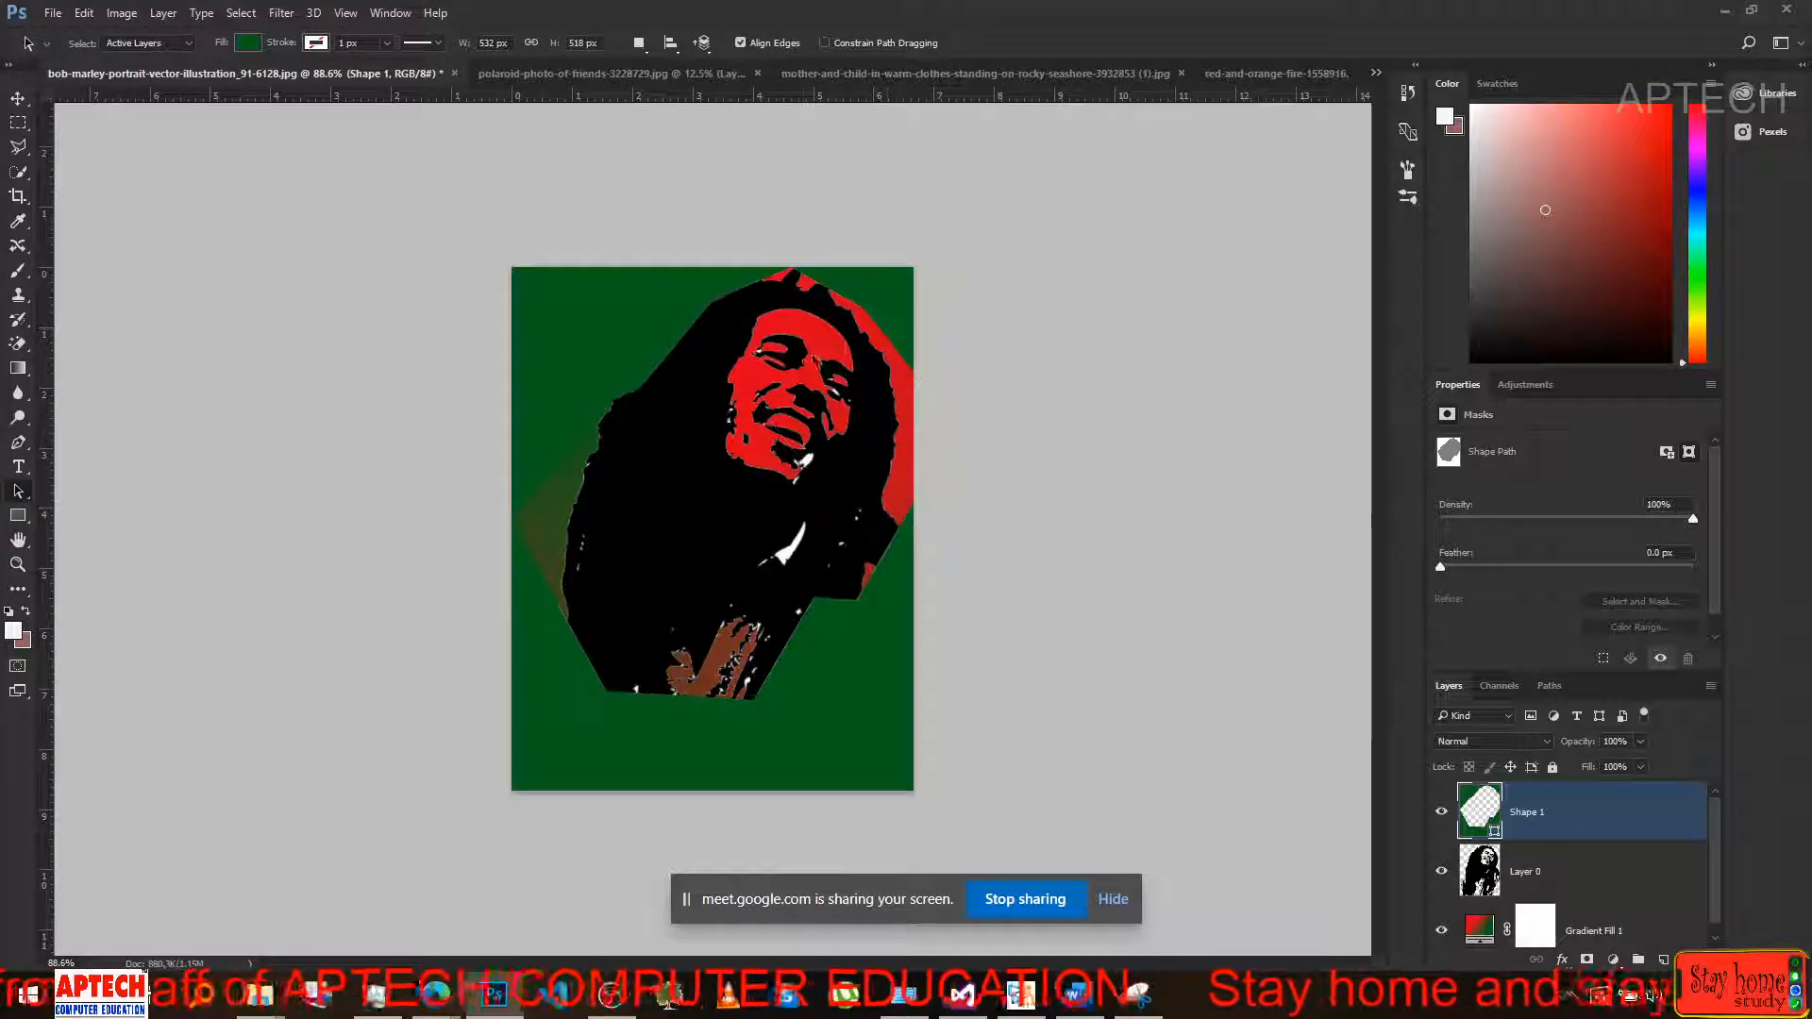
left_click(804, 364)
left_click(574, 339)
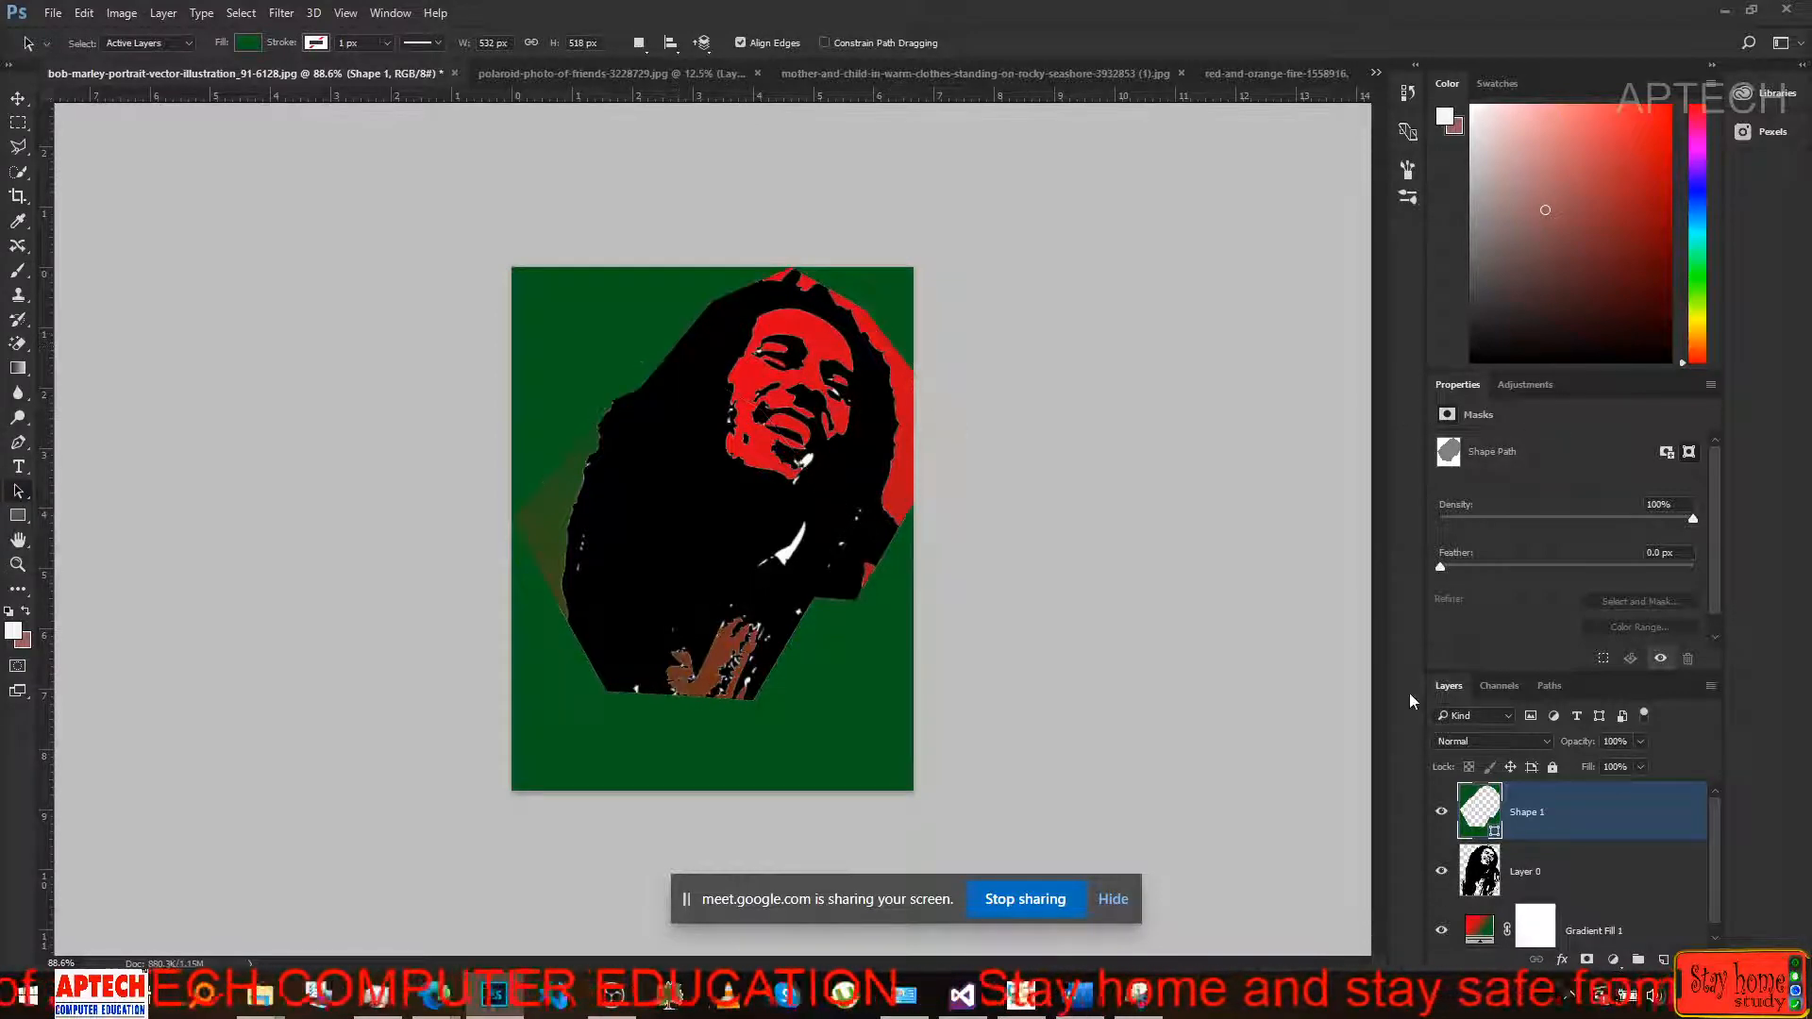
Hide the green Shape 1 layer and the portrait on Layer 0.
scroll(1603, 867, "down", 1)
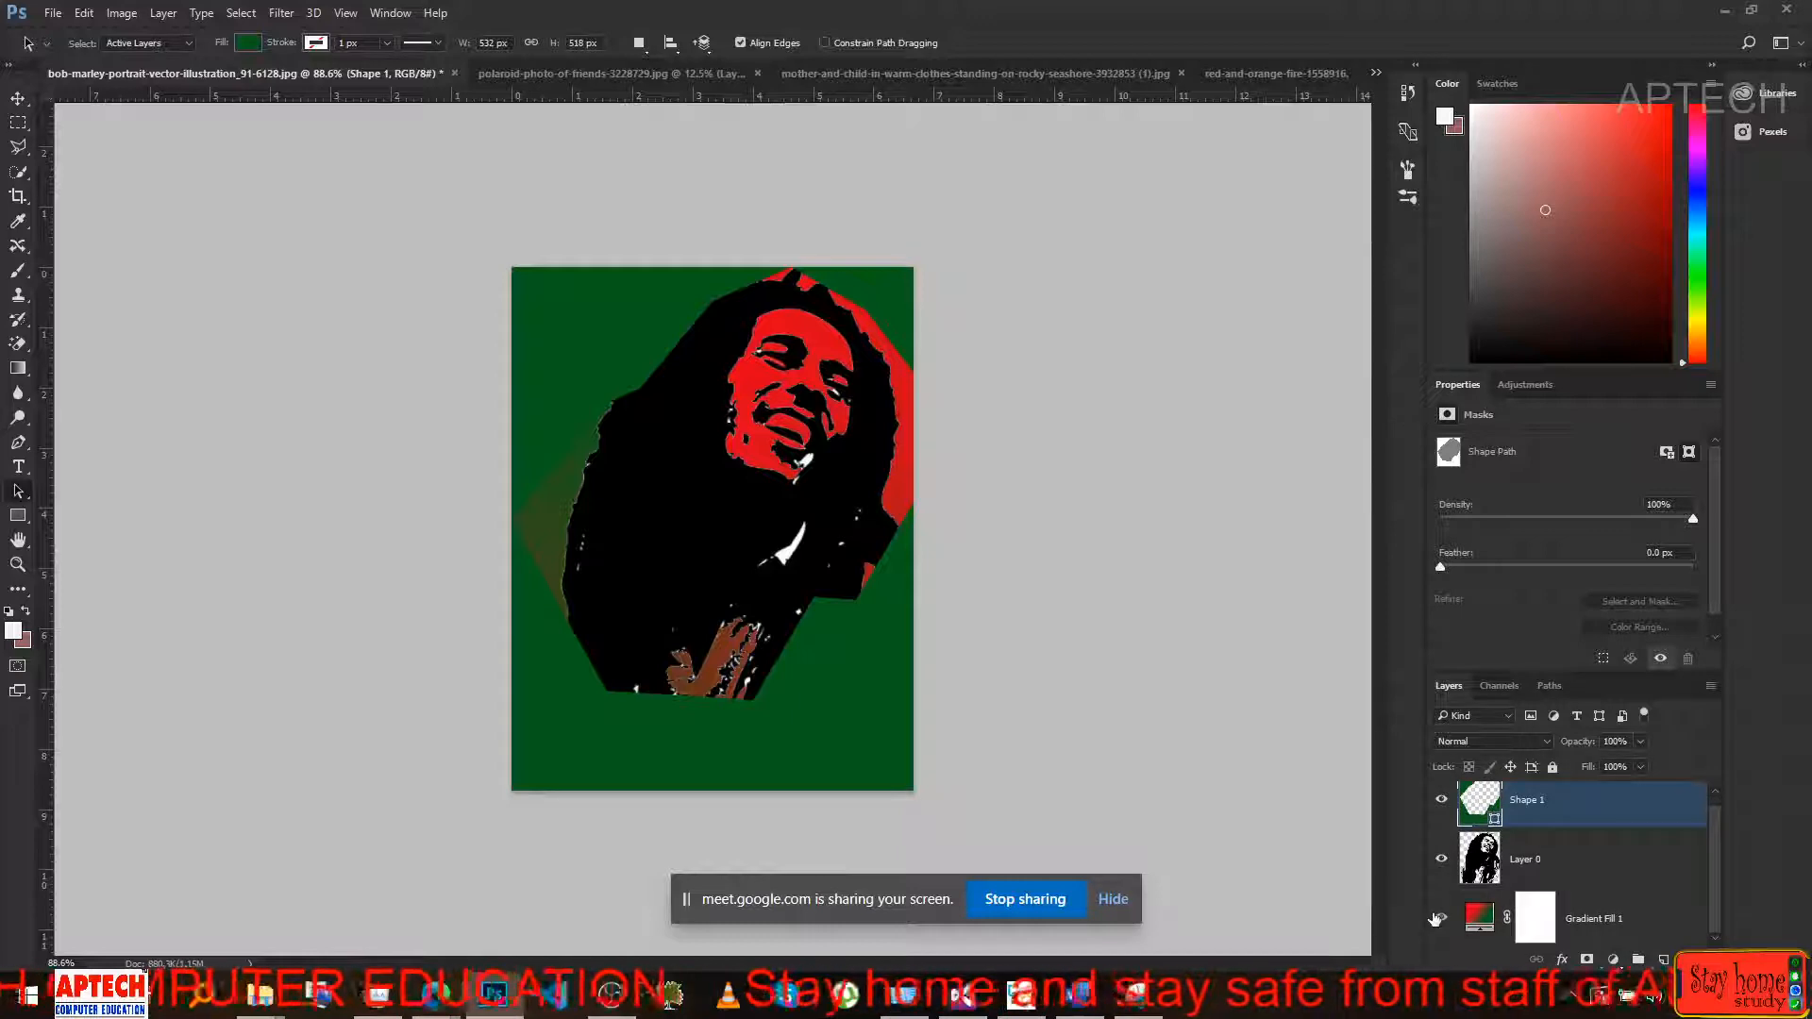
left_click(1444, 802)
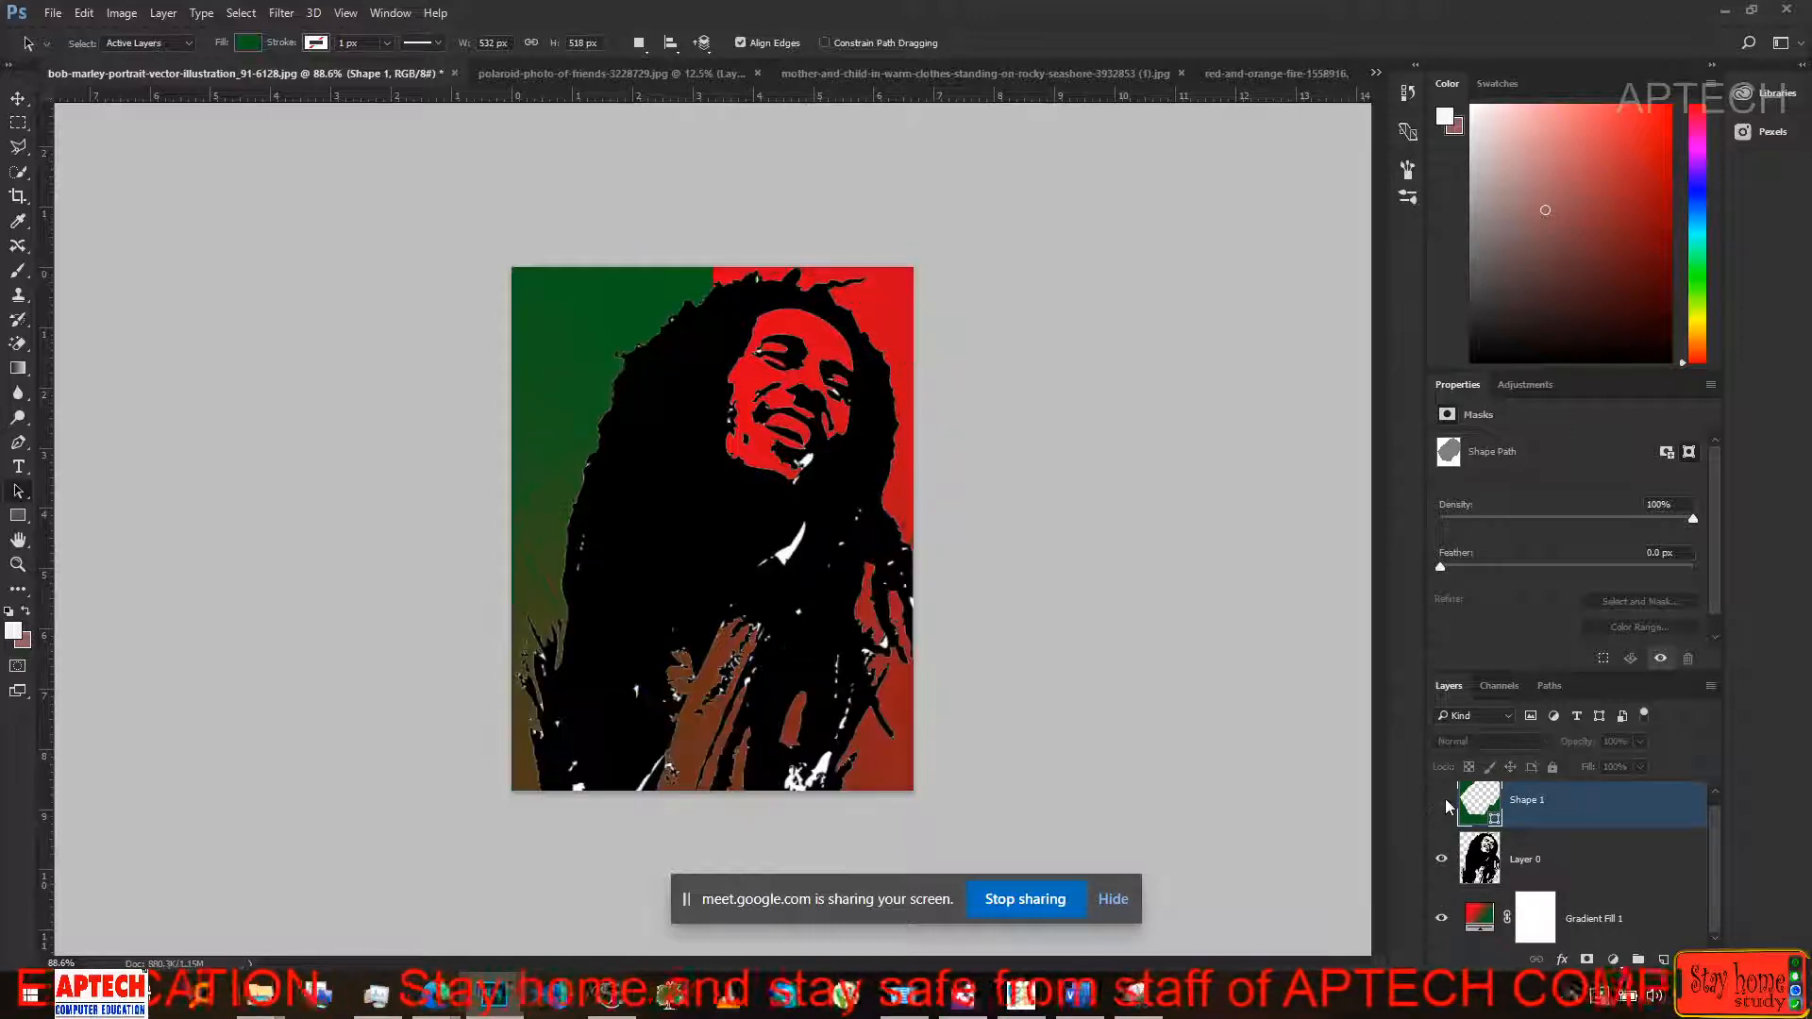
left_click(1442, 859)
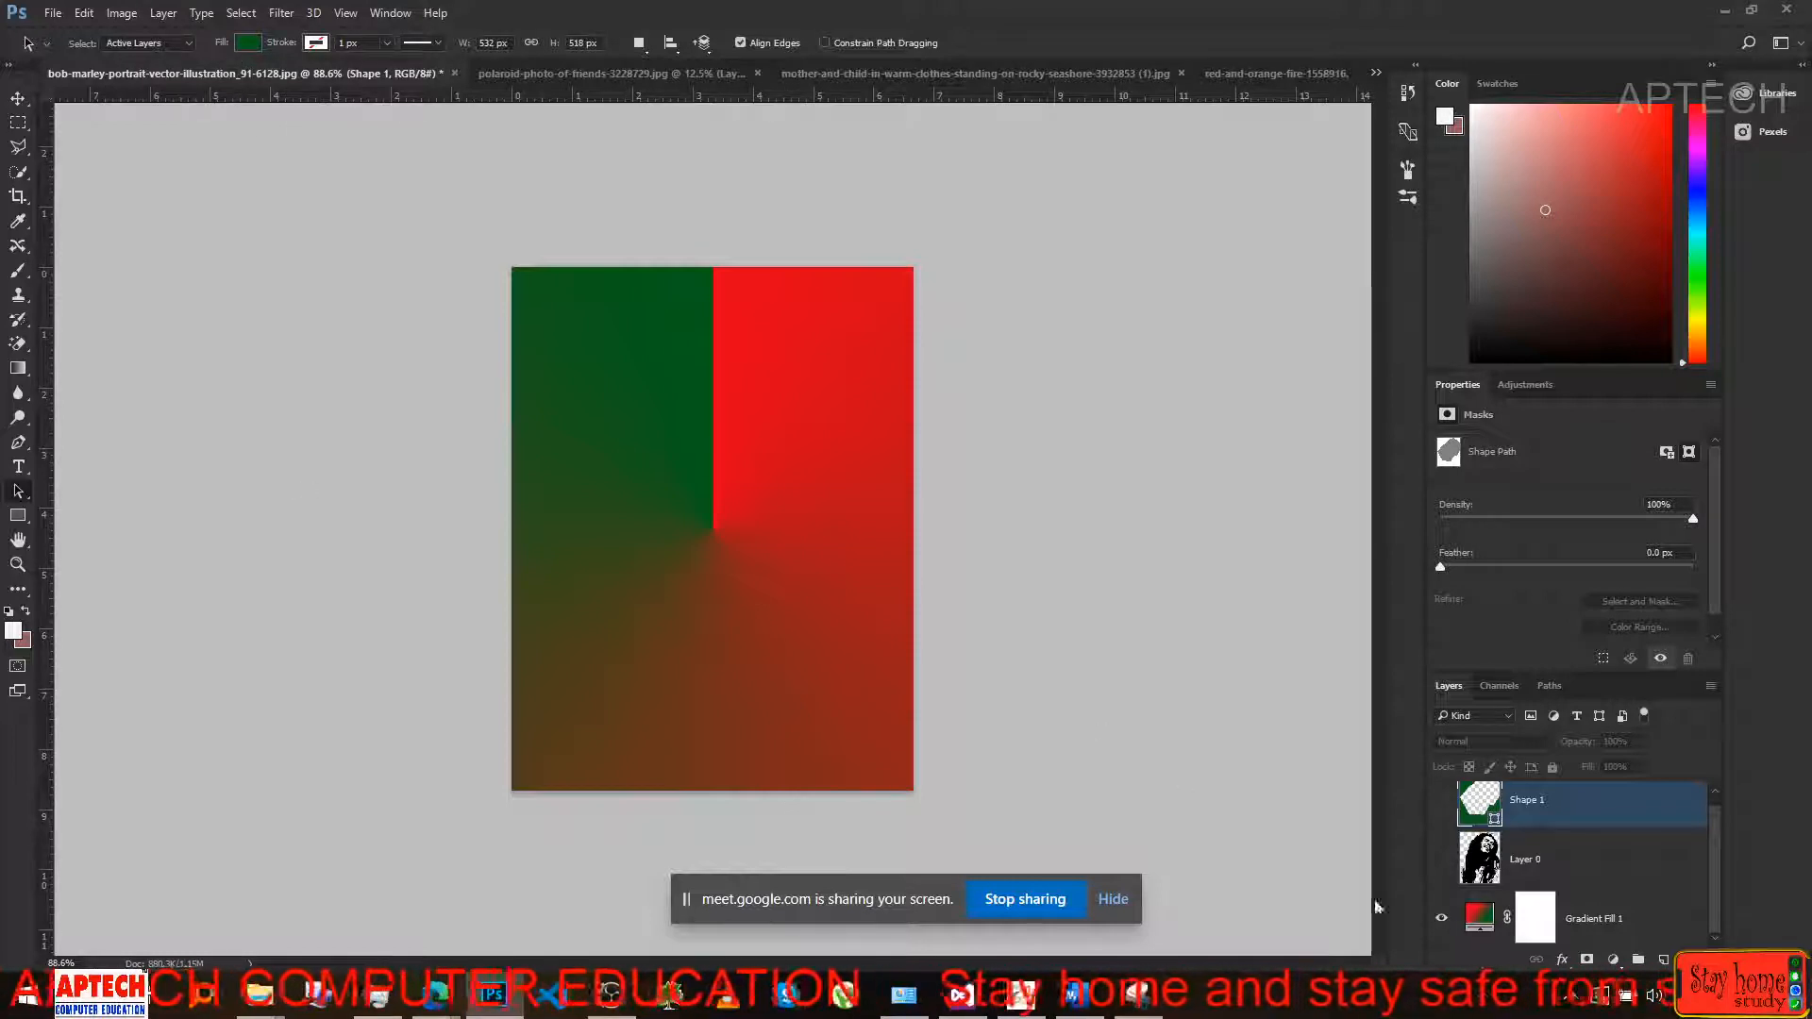
Add a gradient fill layer above Gradient Fill 1 using the red-to-green preset.
left_click(1488, 918)
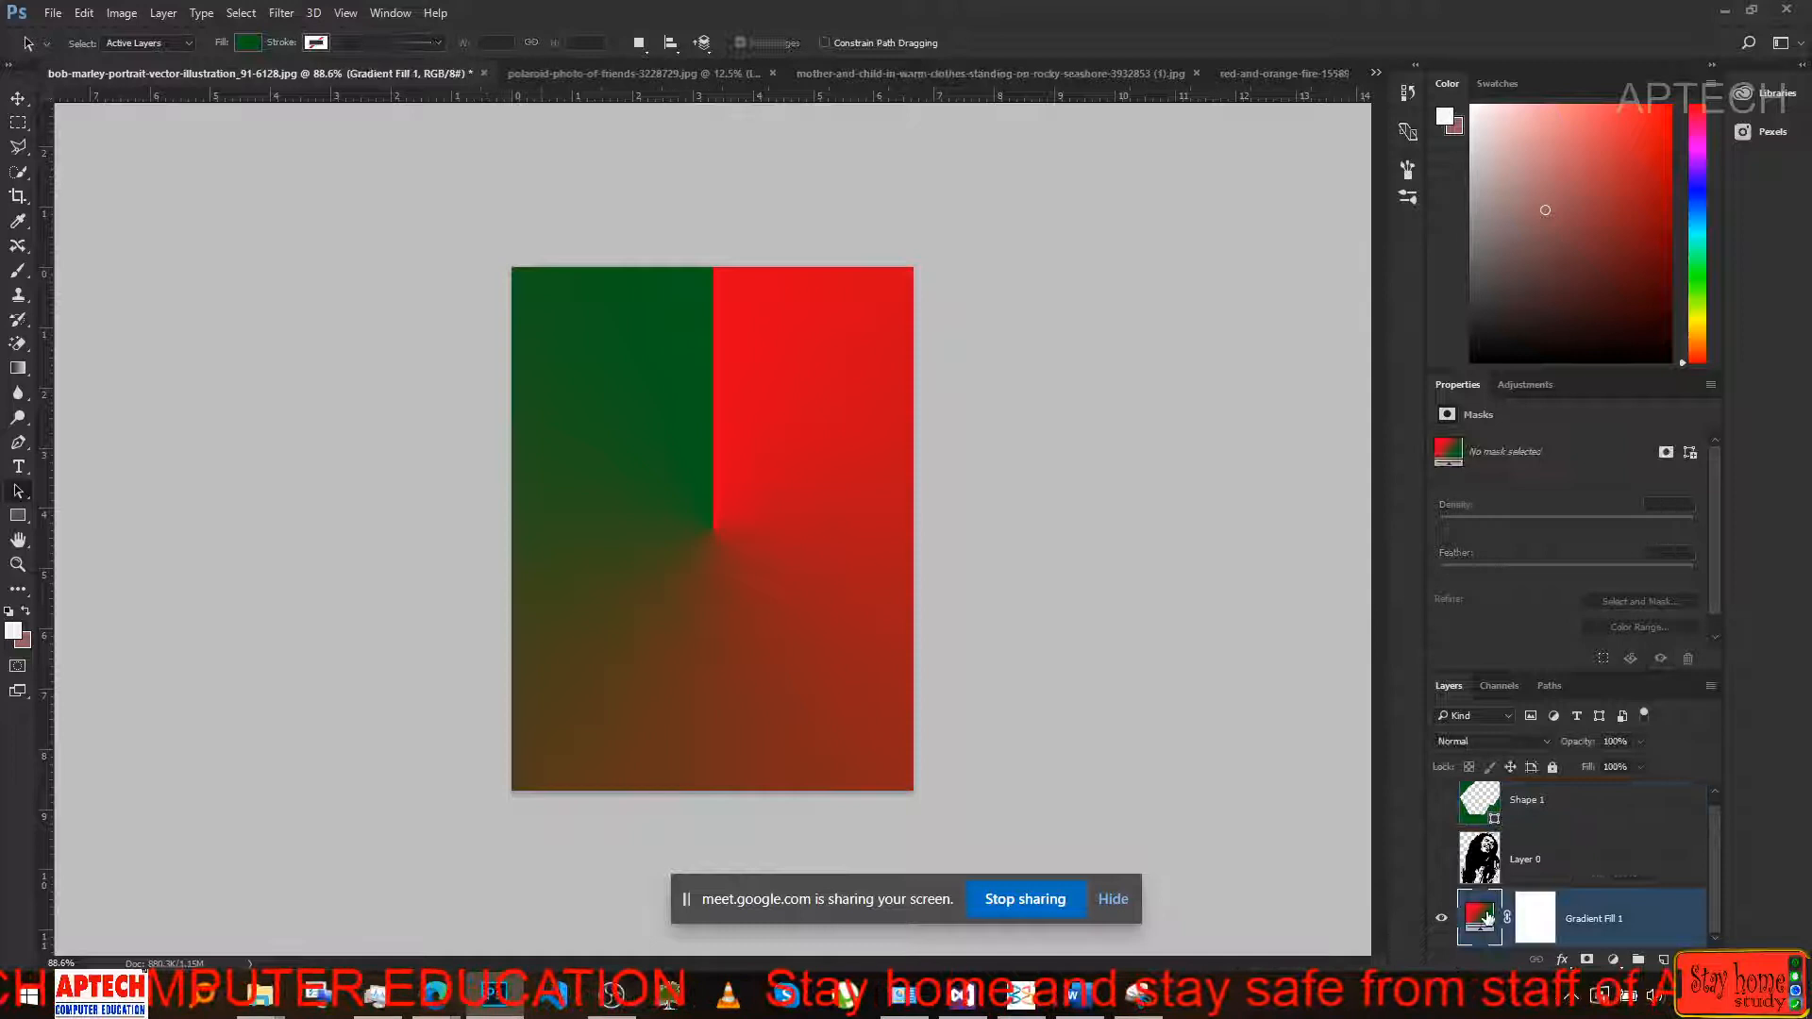
left_click(1615, 960)
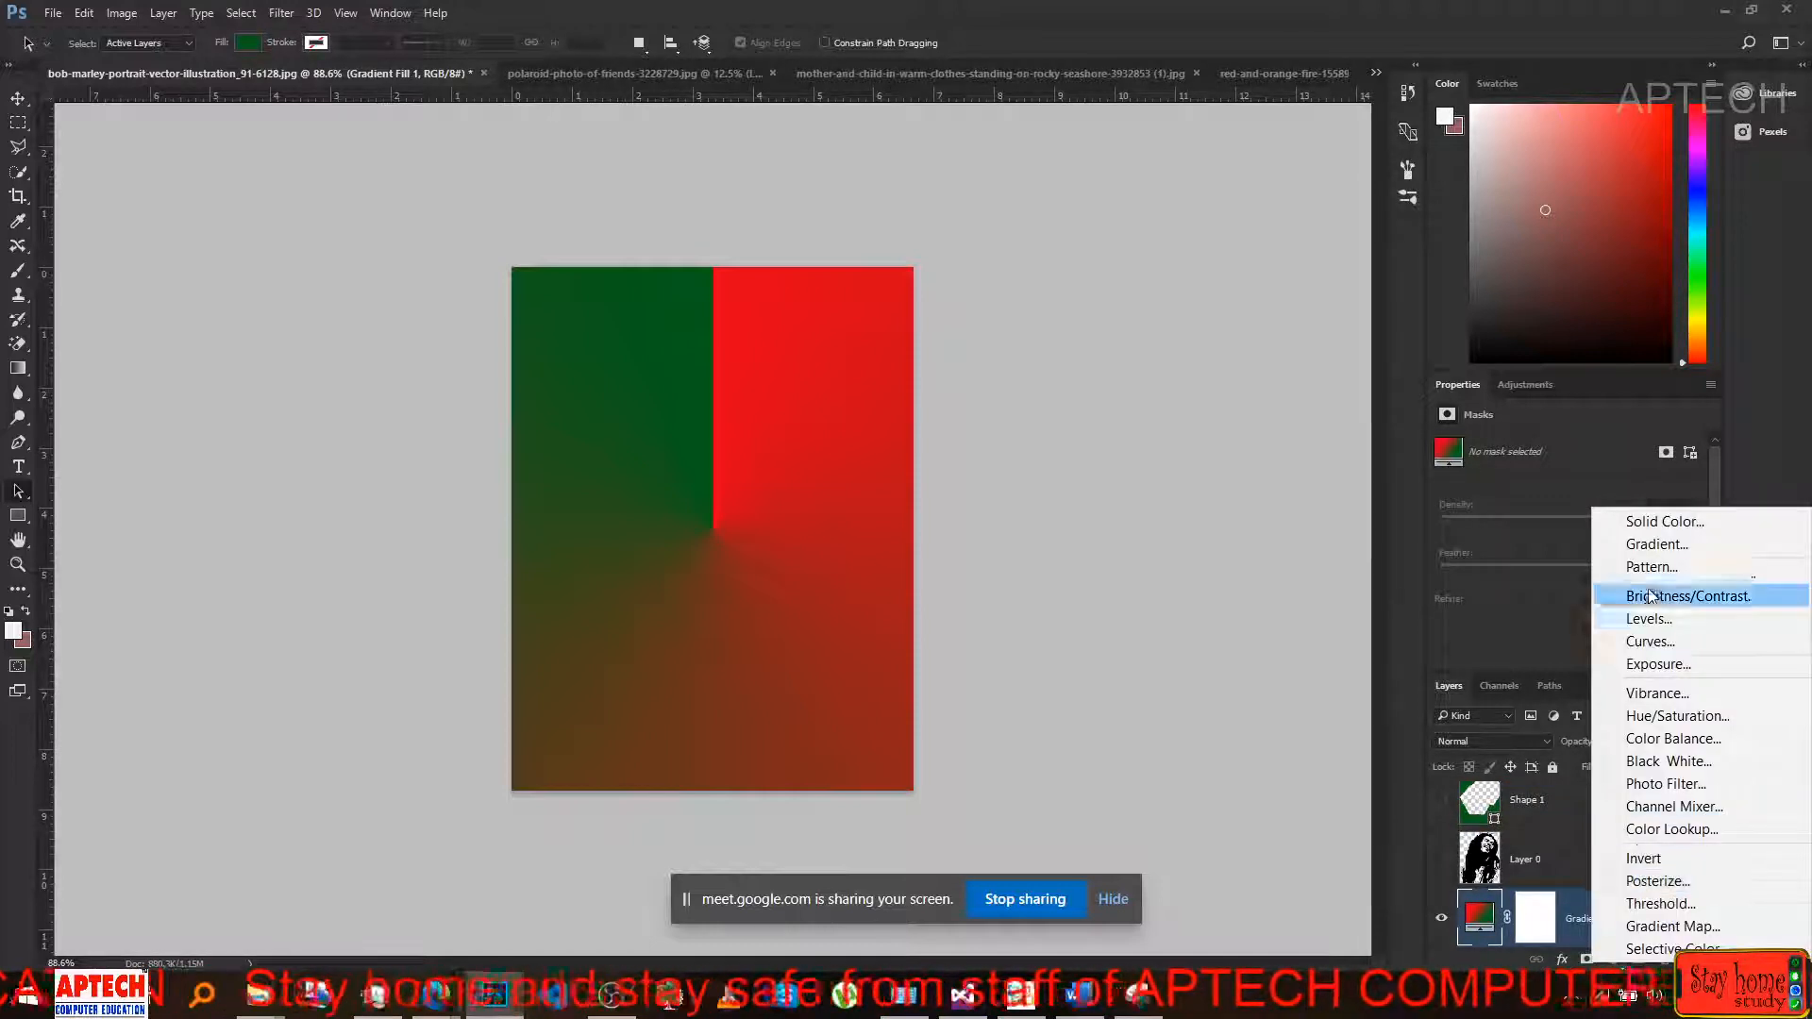
left_click(1647, 544)
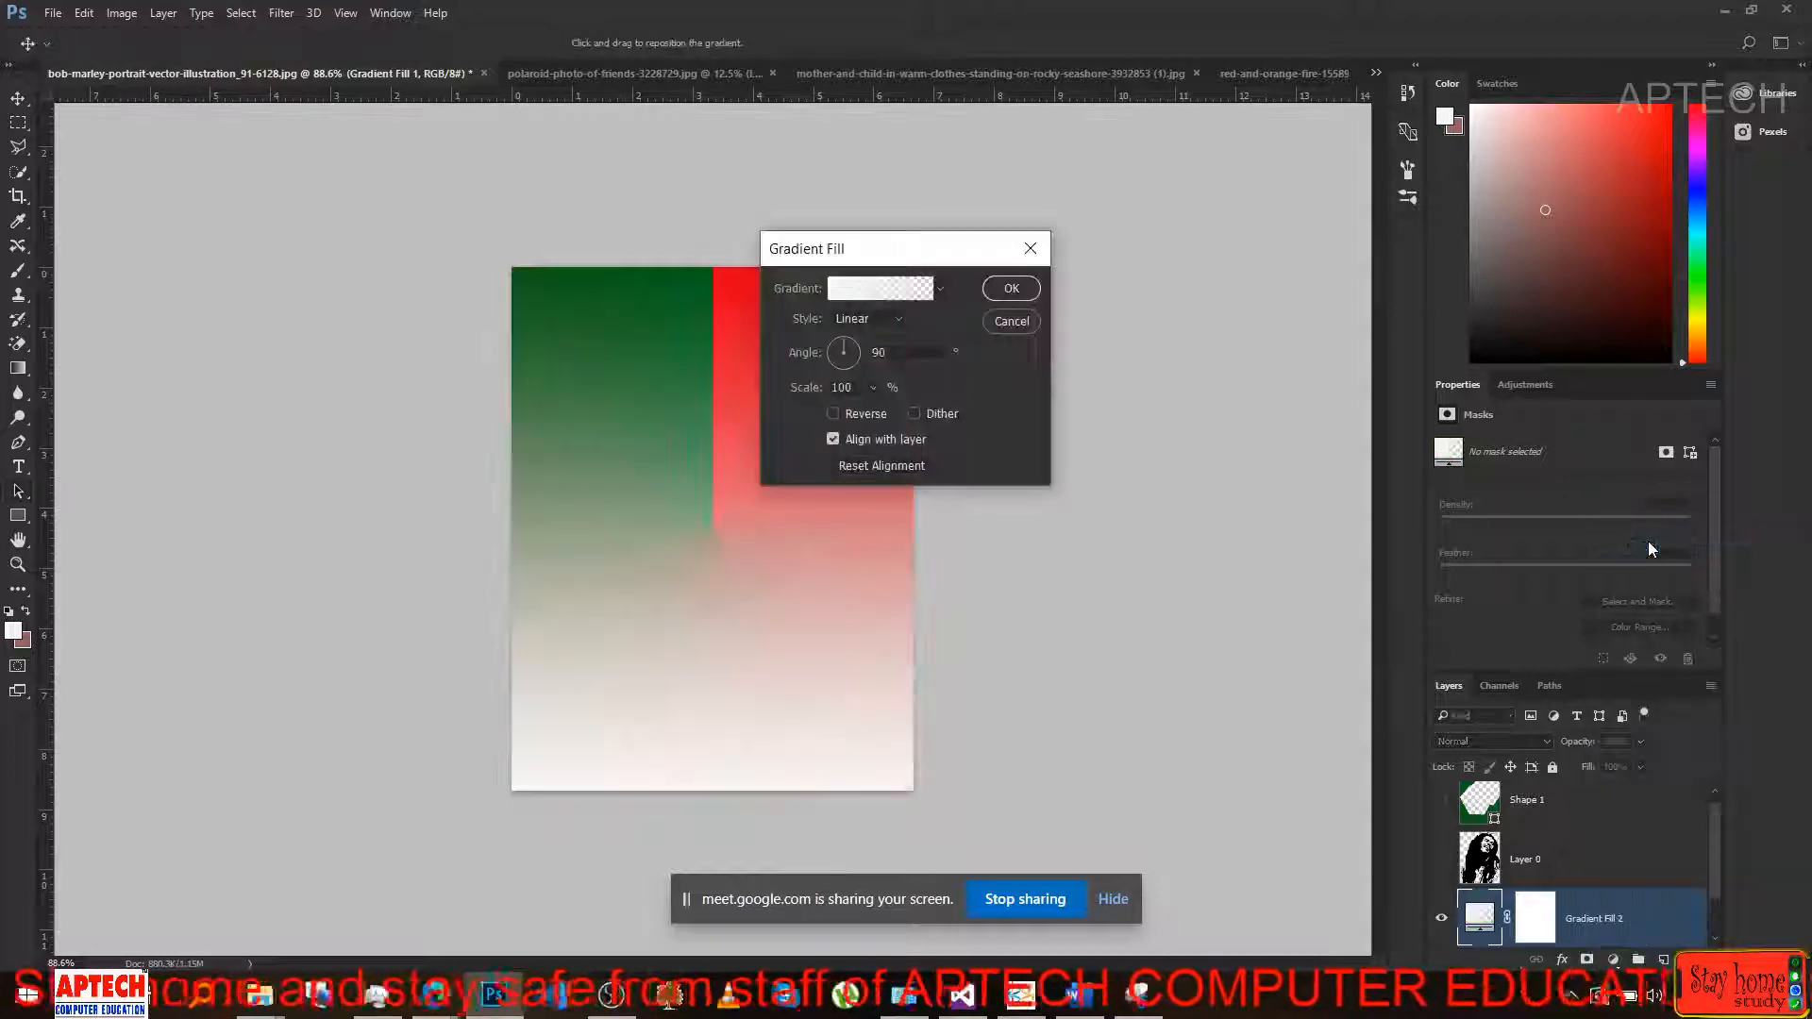
left_click(938, 289)
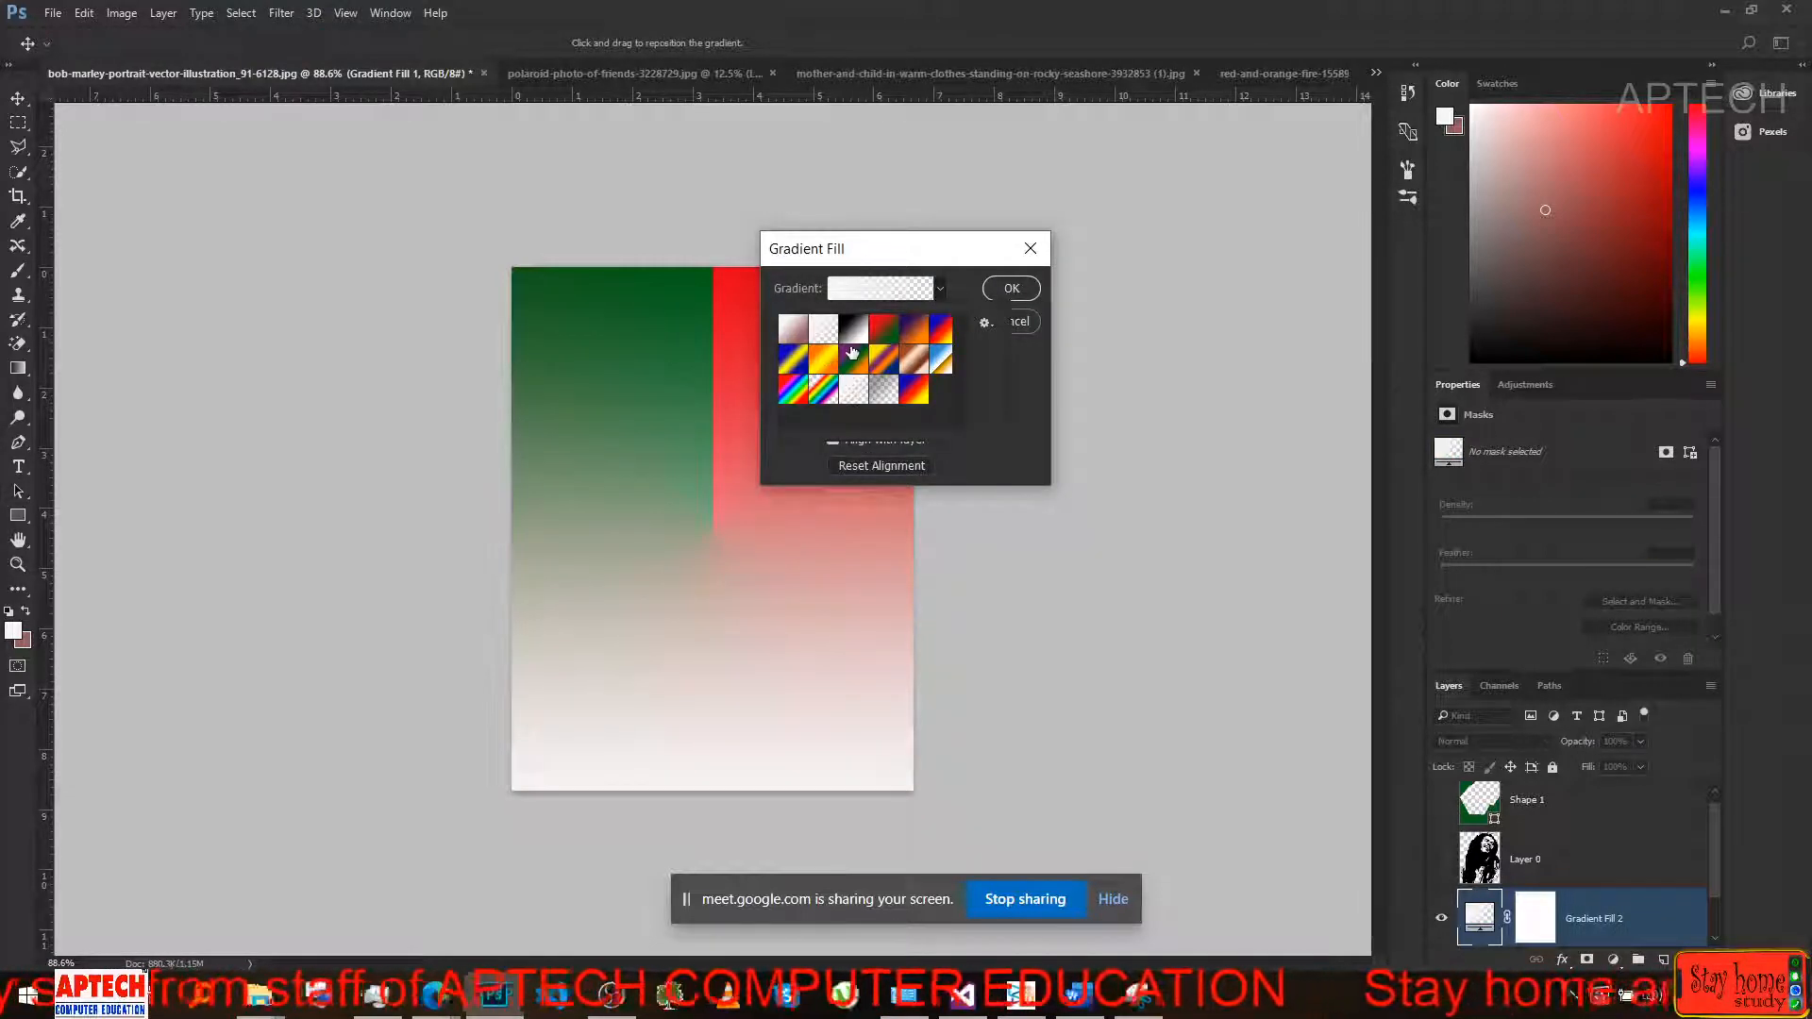
left_click(880, 339)
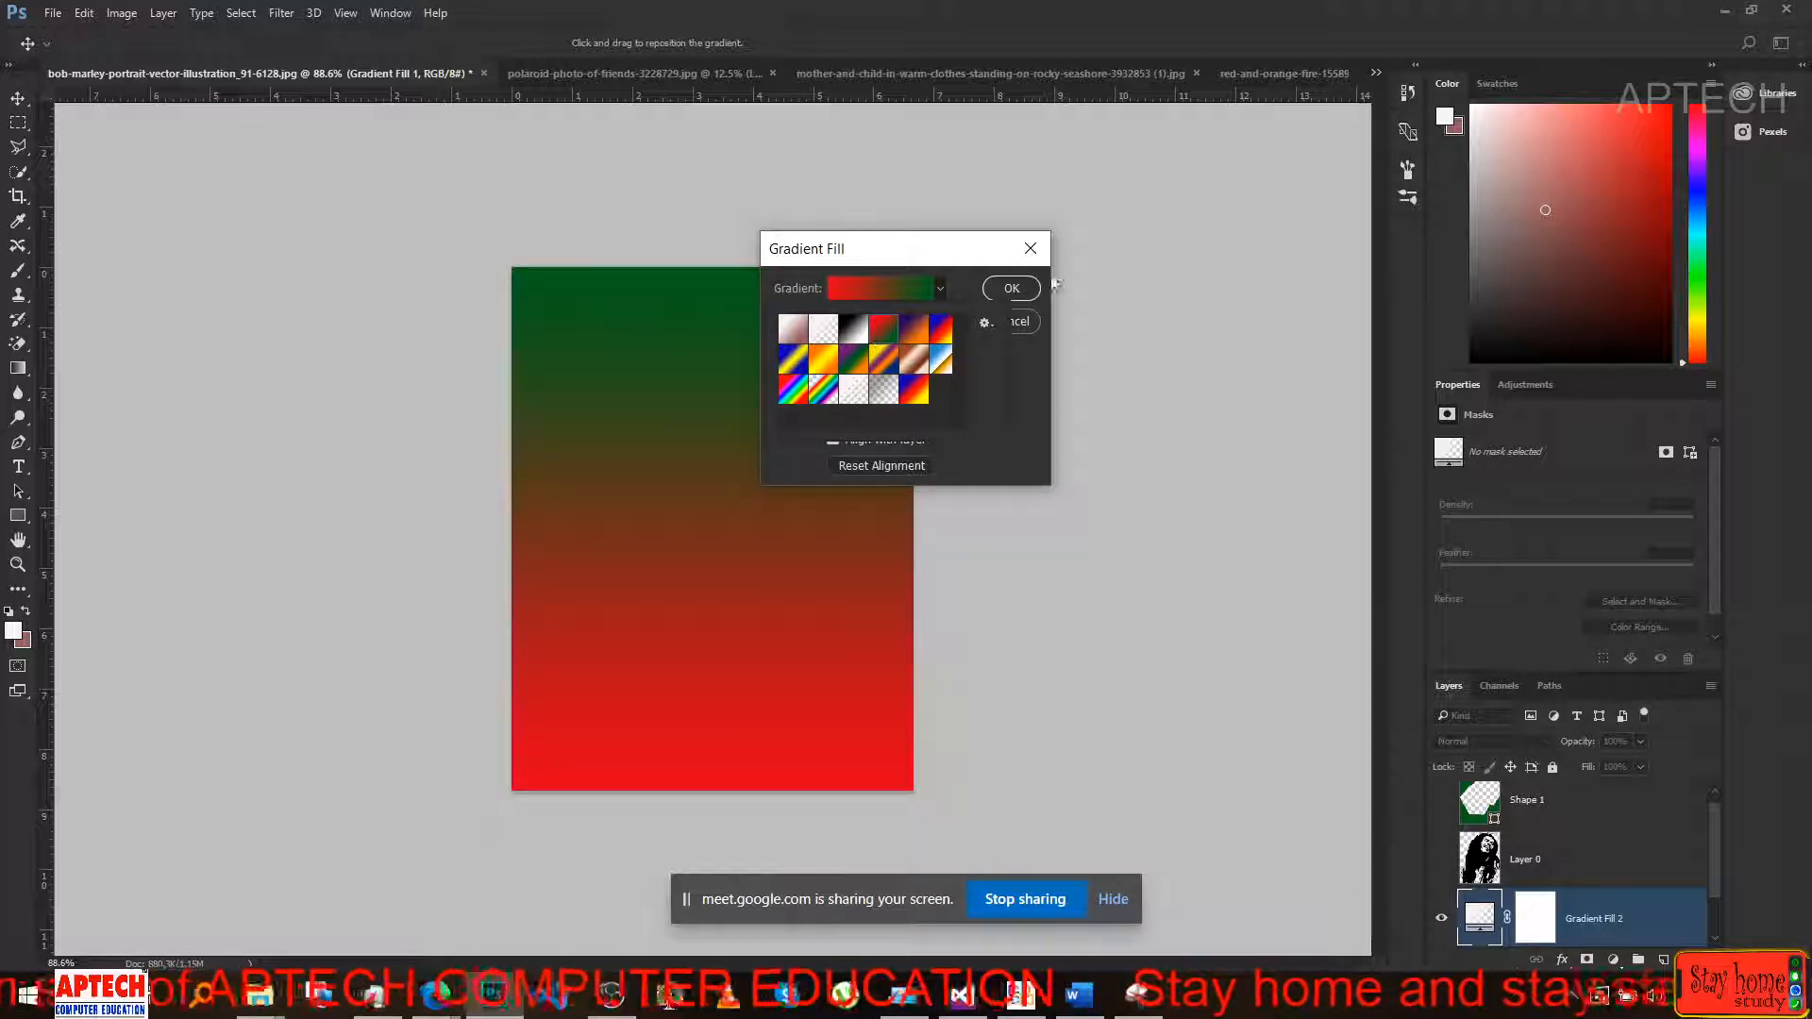
left_click(1016, 364)
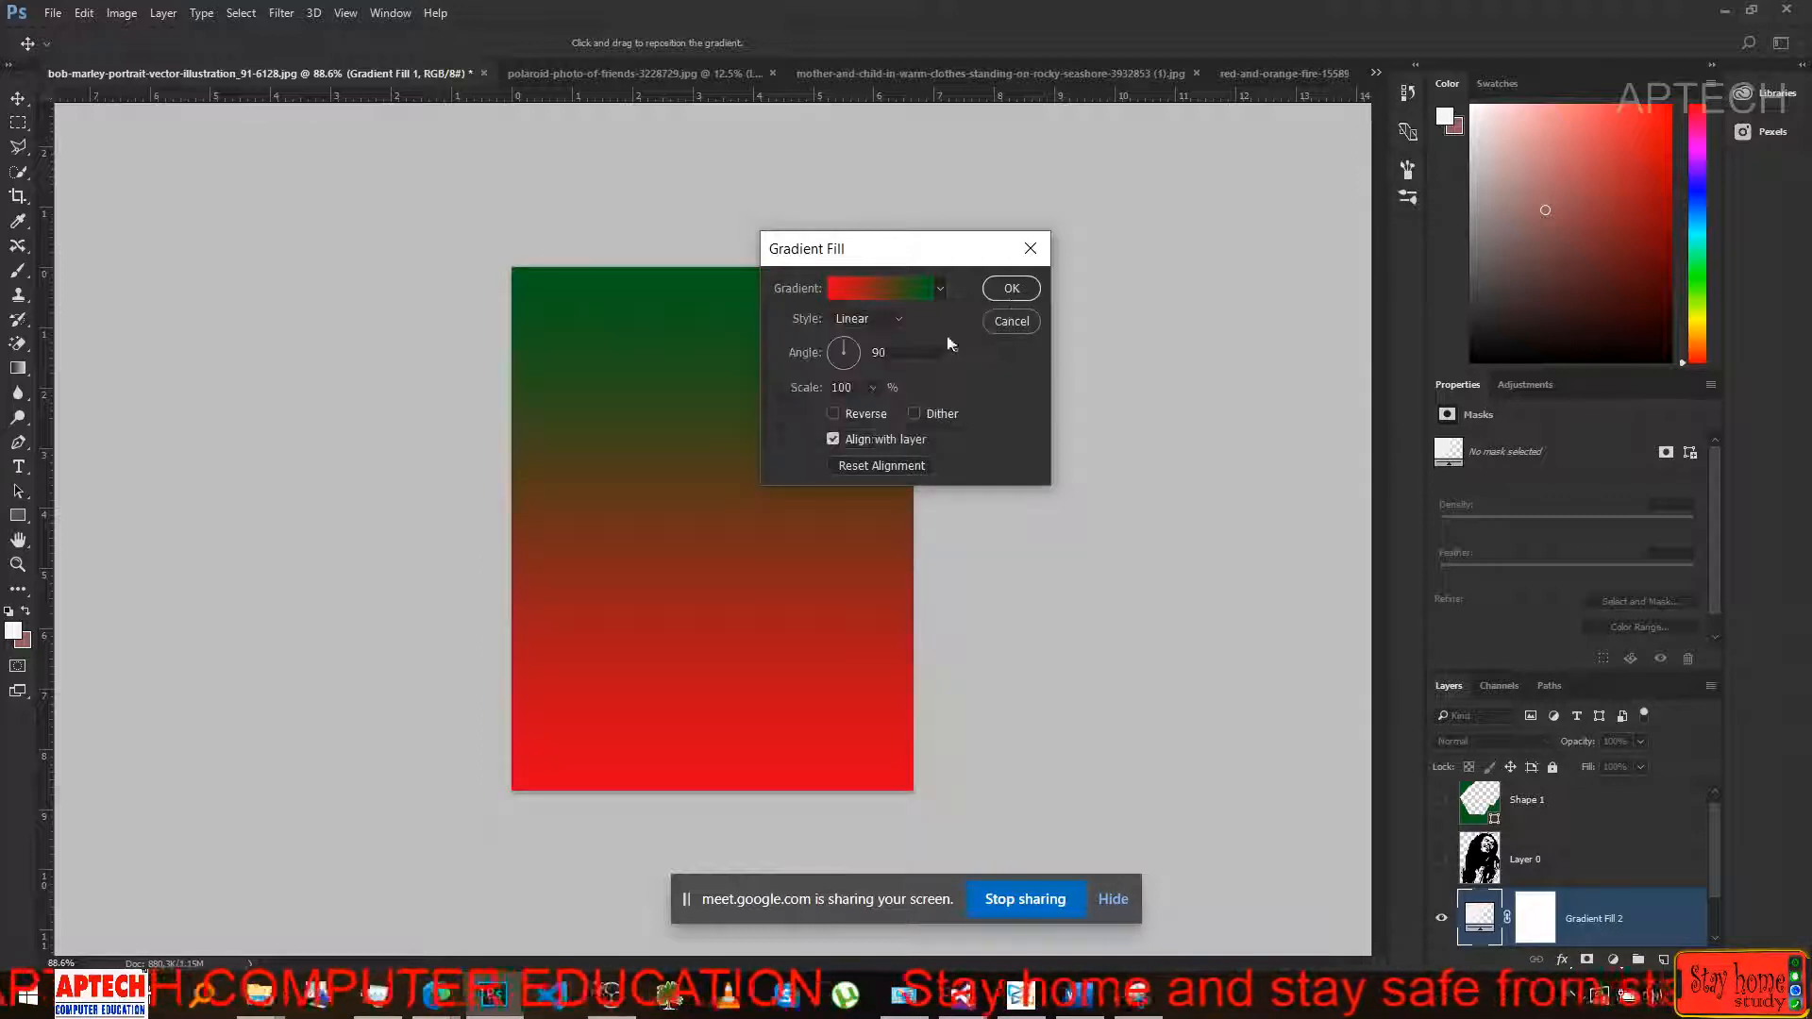
Set the new gradient fill's style to Angle with a 120° angle and apply it.
left_click(895, 326)
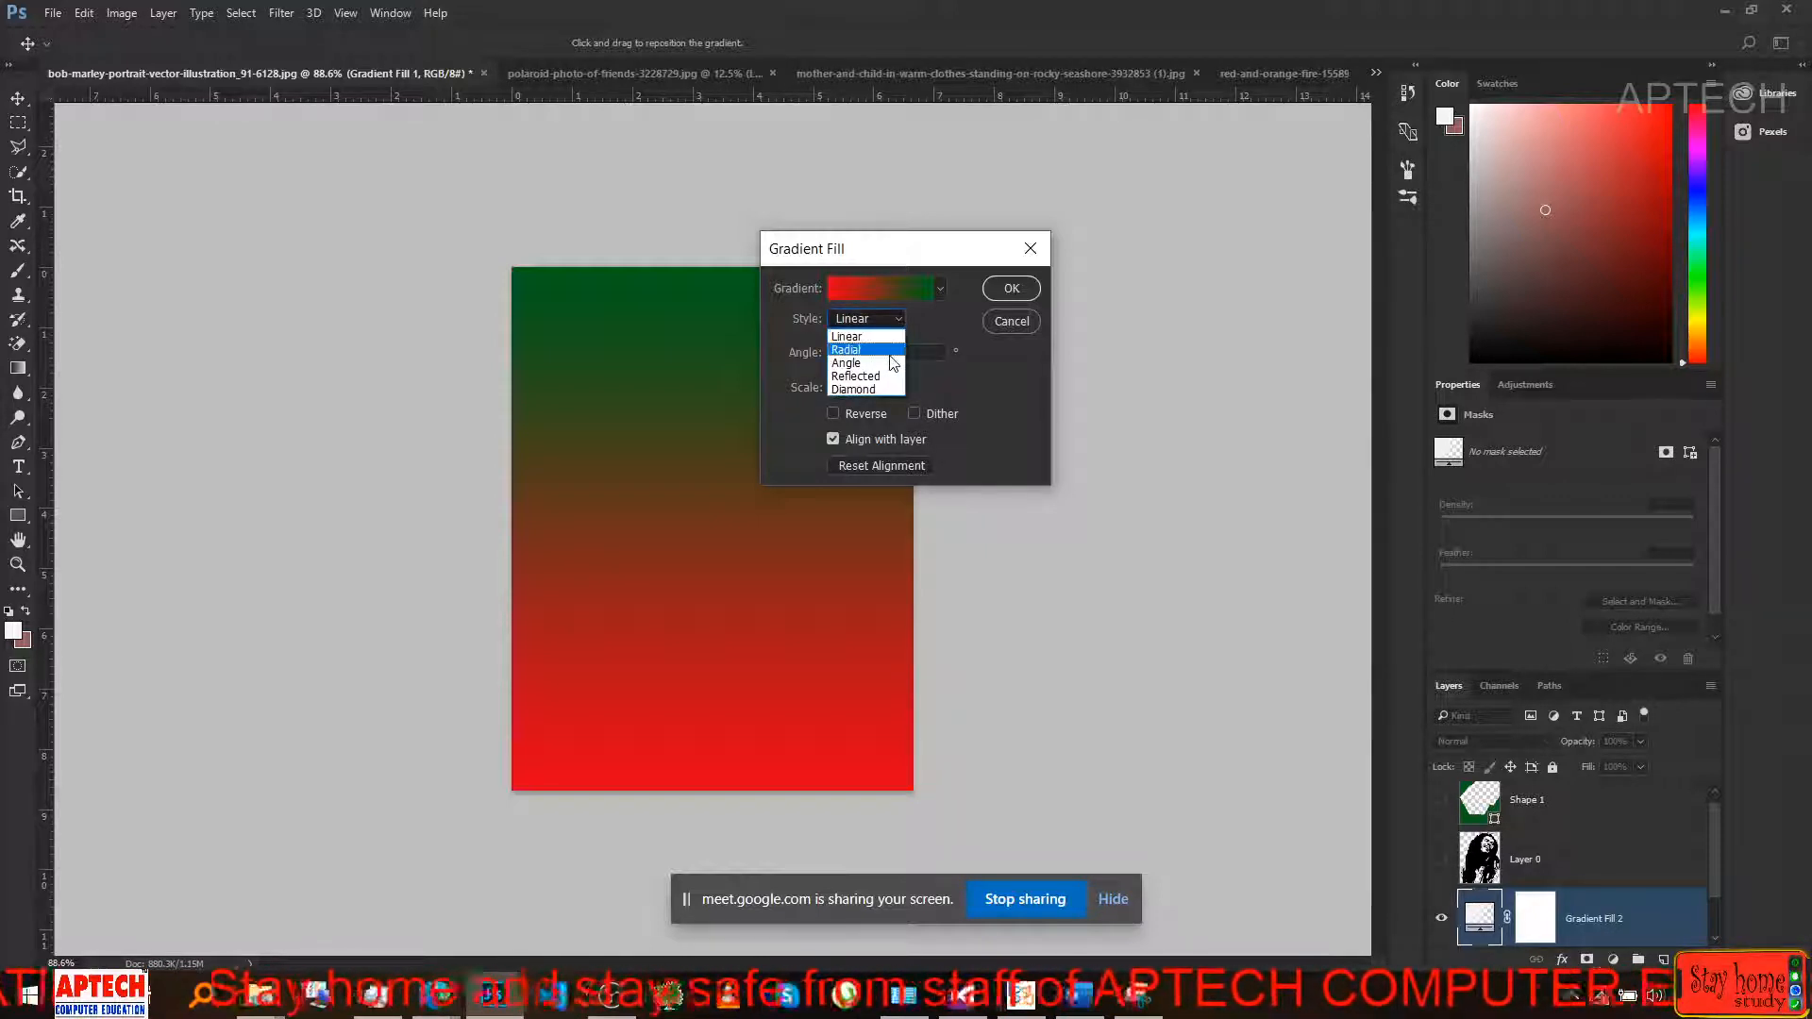
left_click(893, 364)
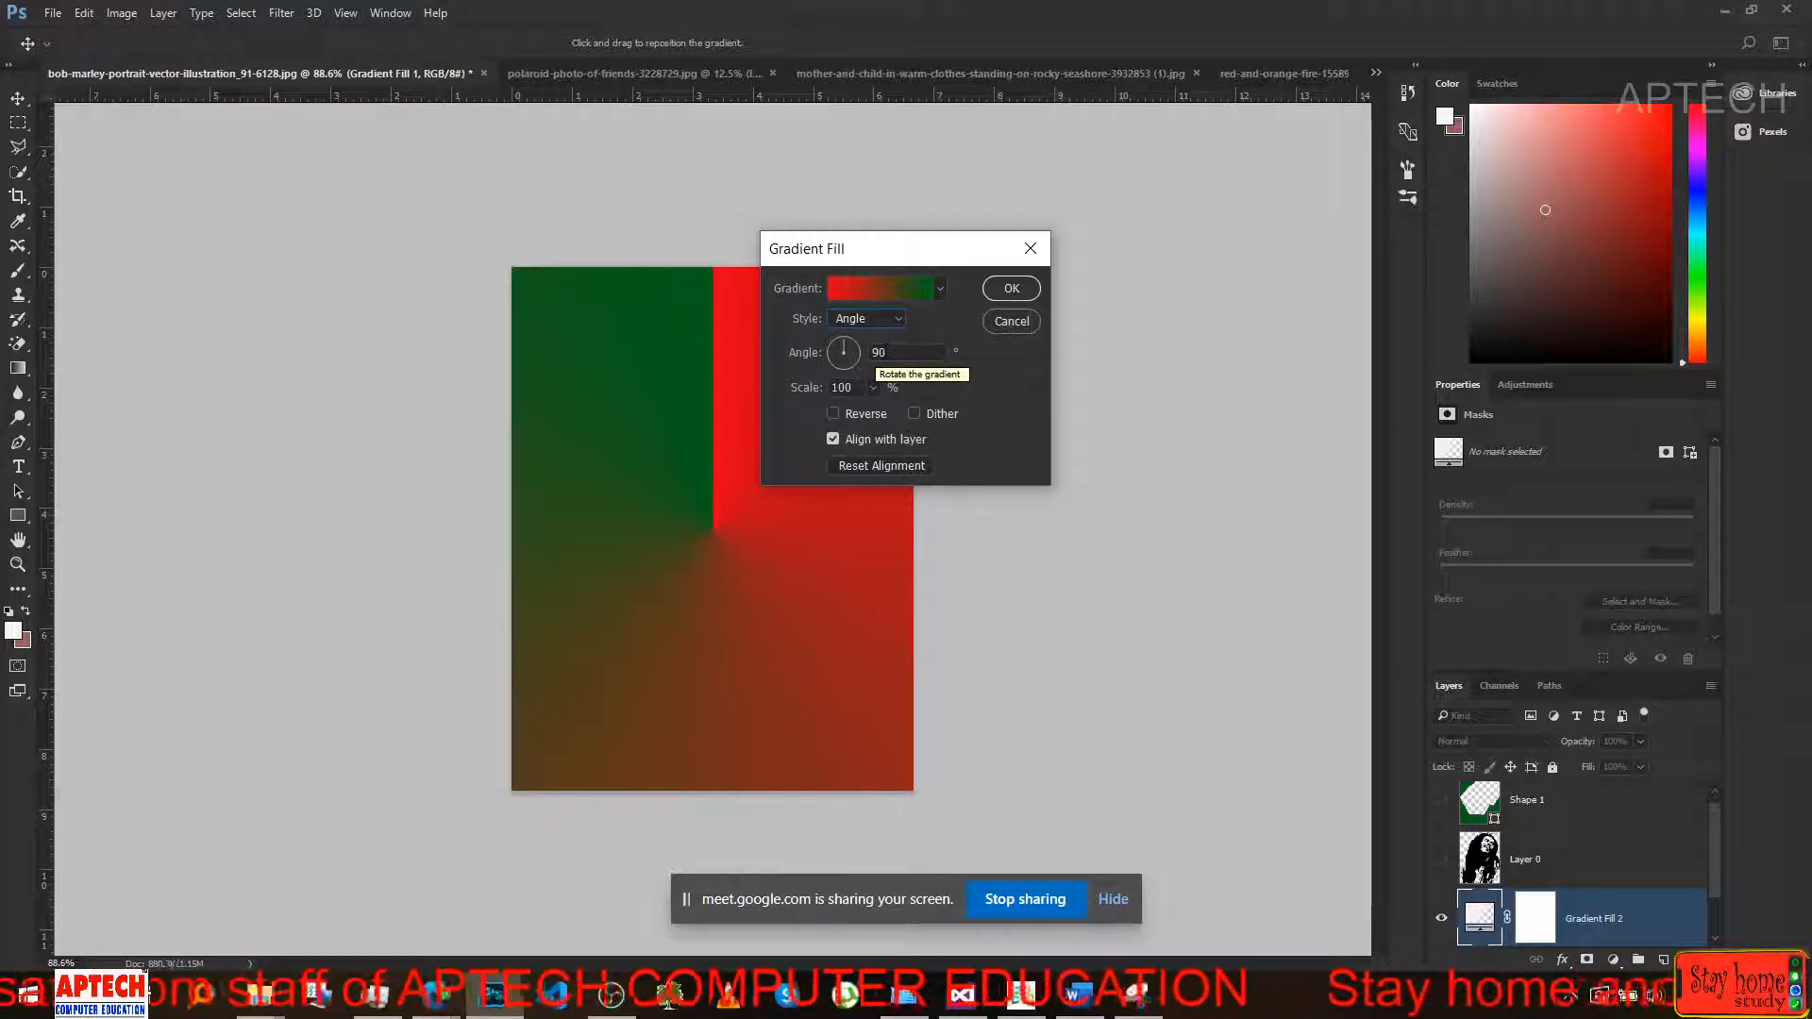
double_click(882, 351)
type("9")
key("BackSpace")
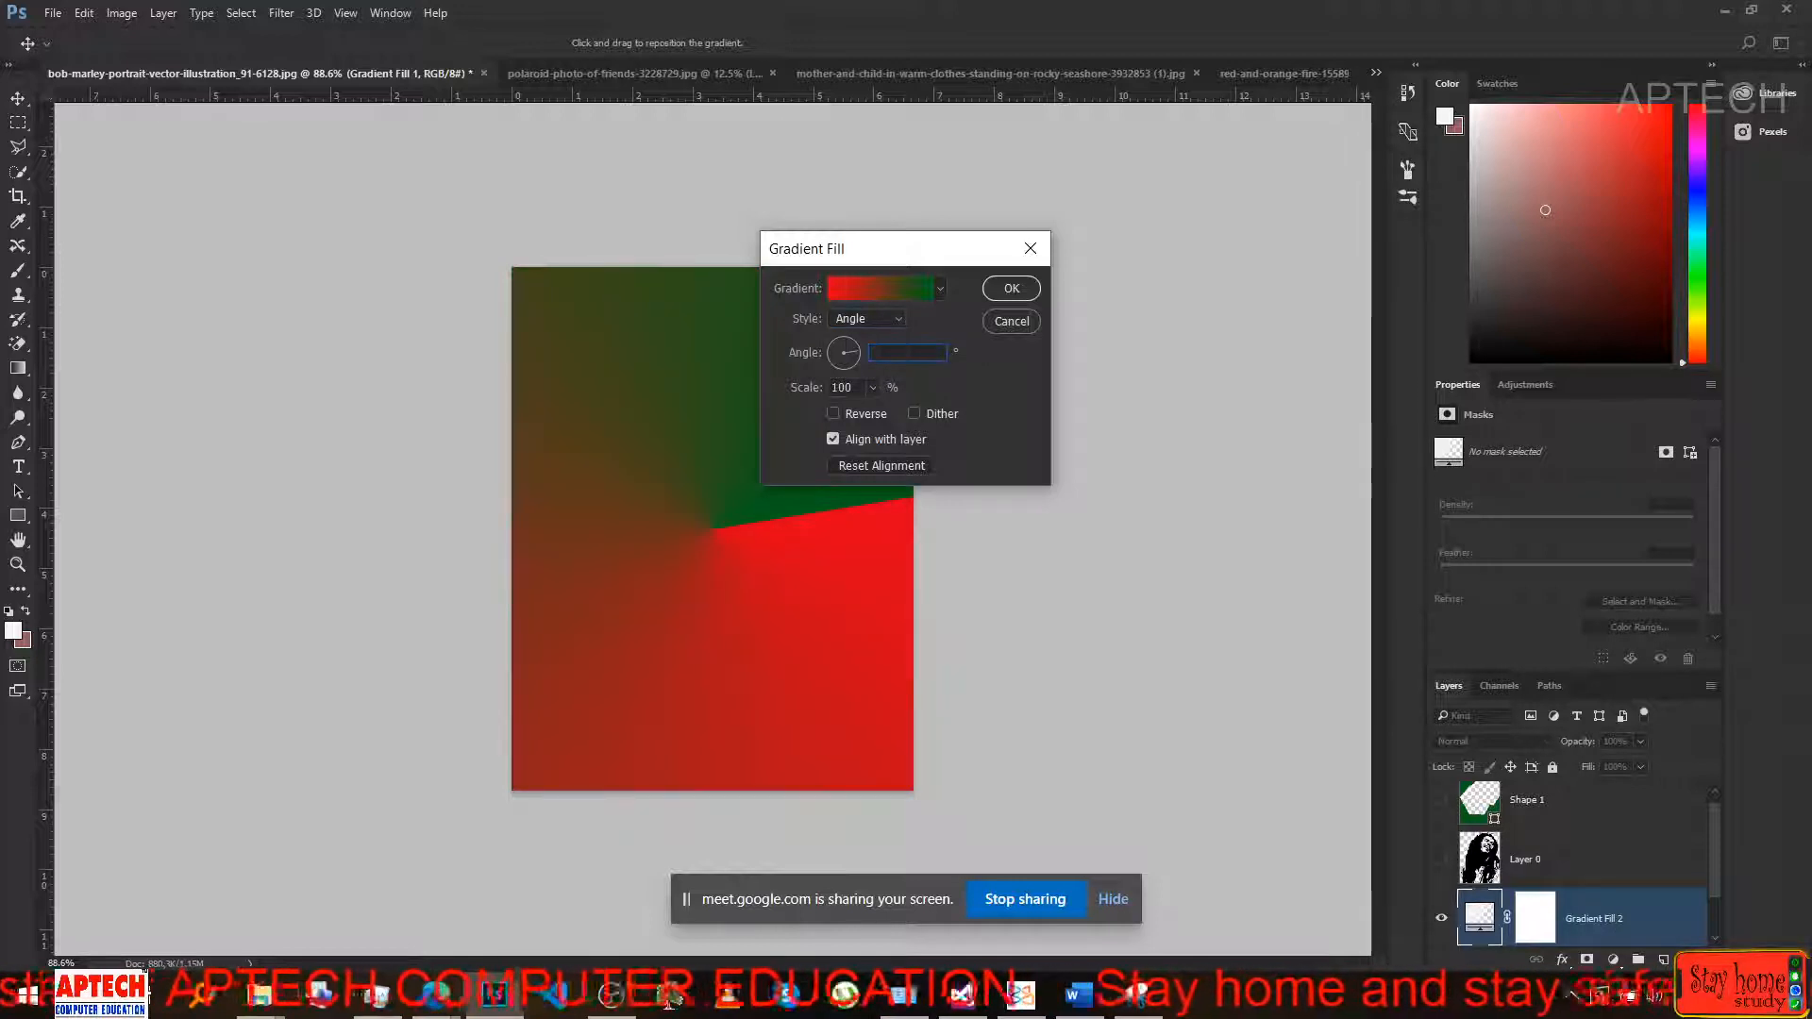
type("120")
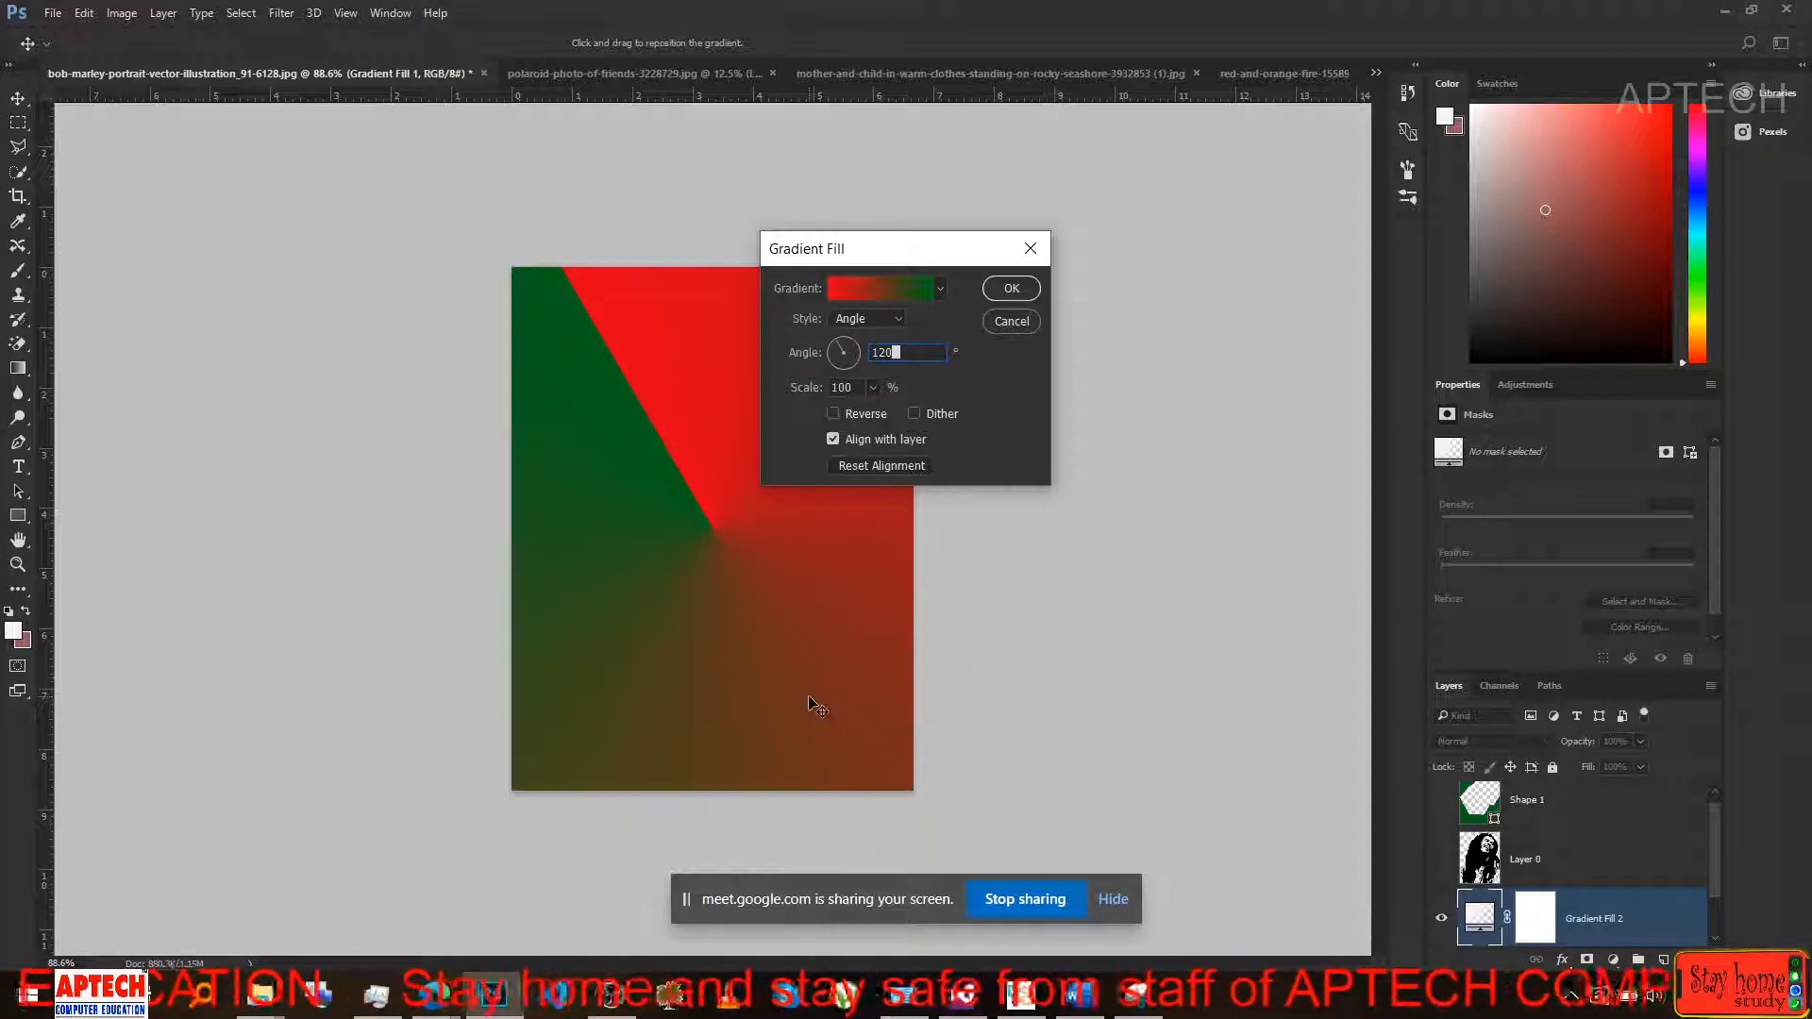
left_click(1008, 288)
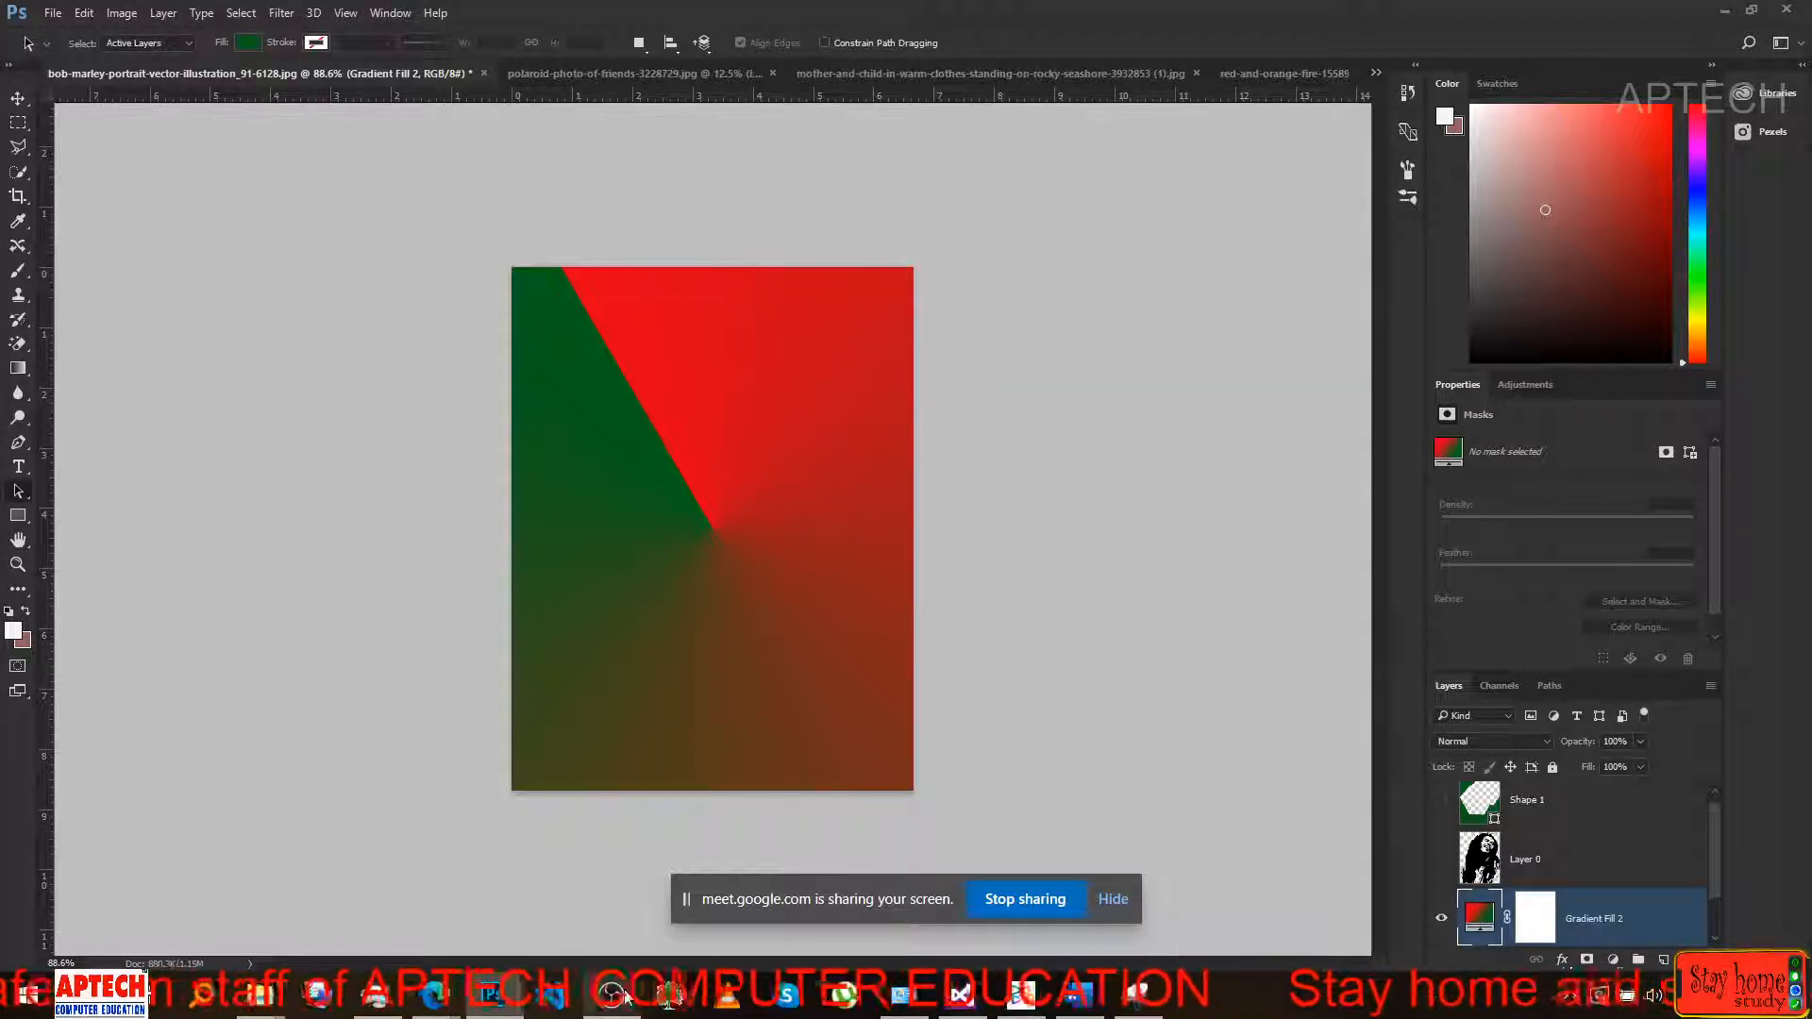
Switch to the Google Meet call and check its list of participants.
mouse_move(454, 1009)
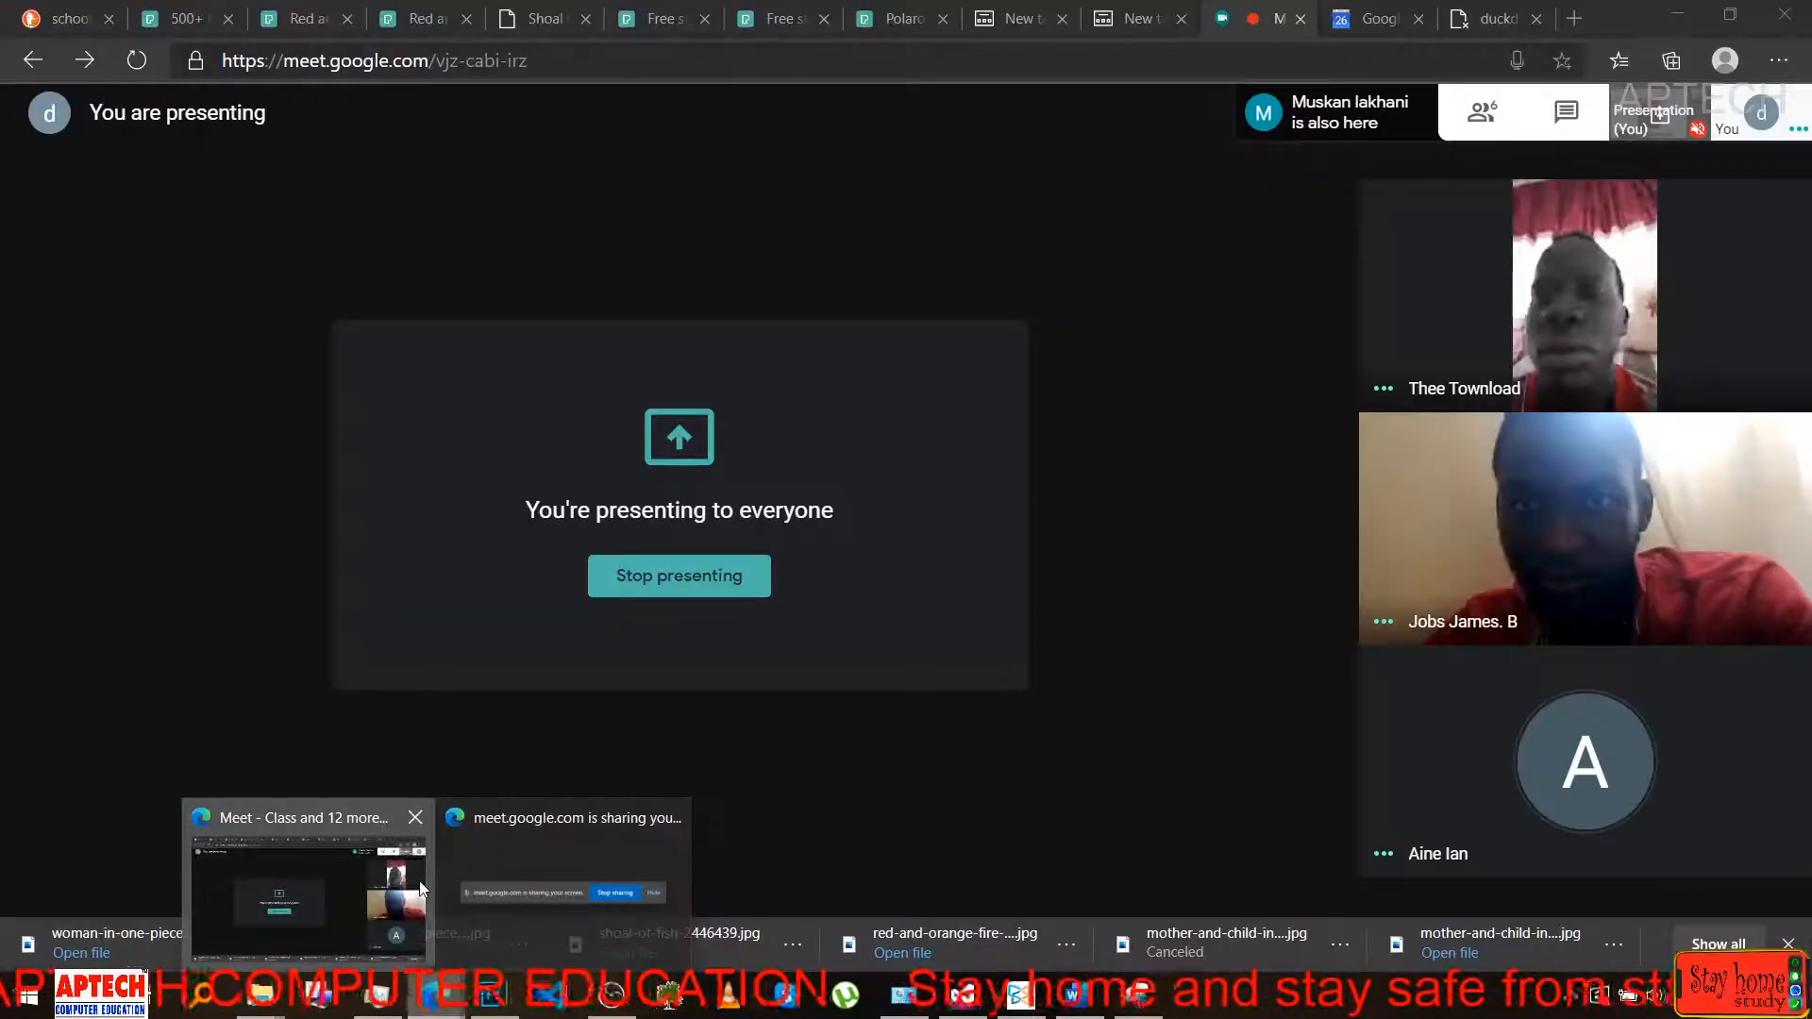
left_click(420, 887)
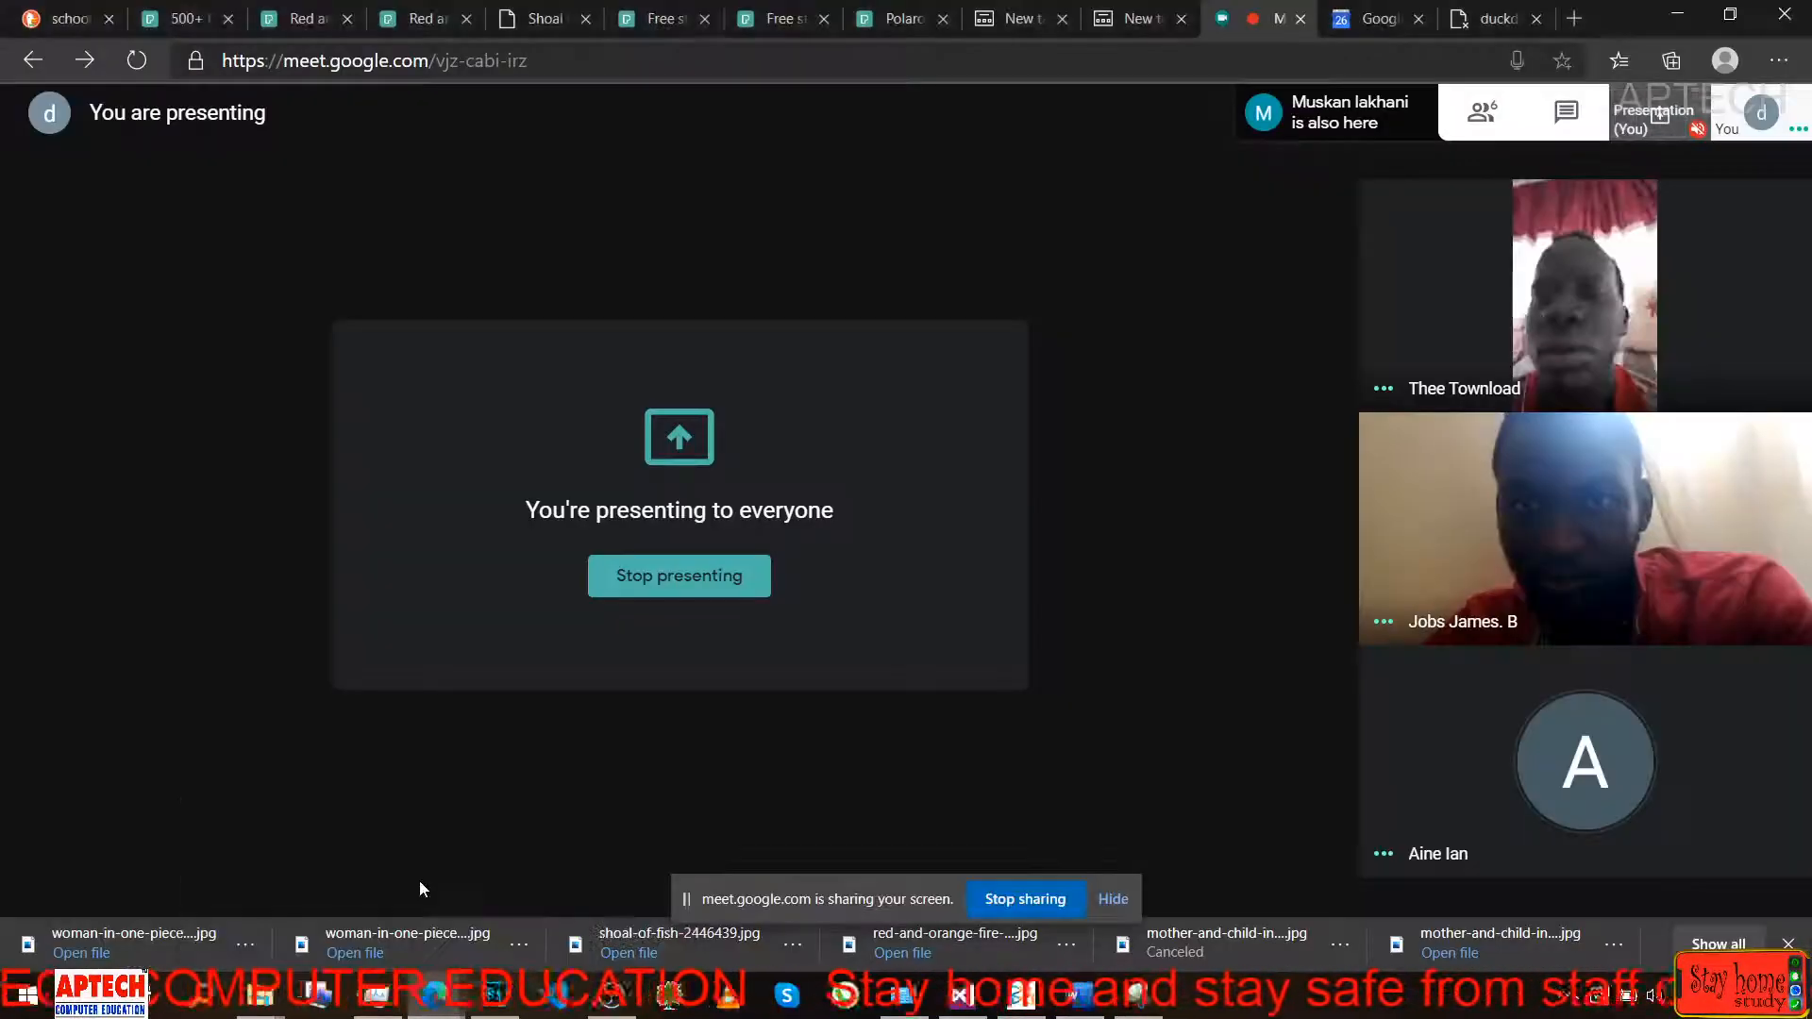
left_click(1366, 124)
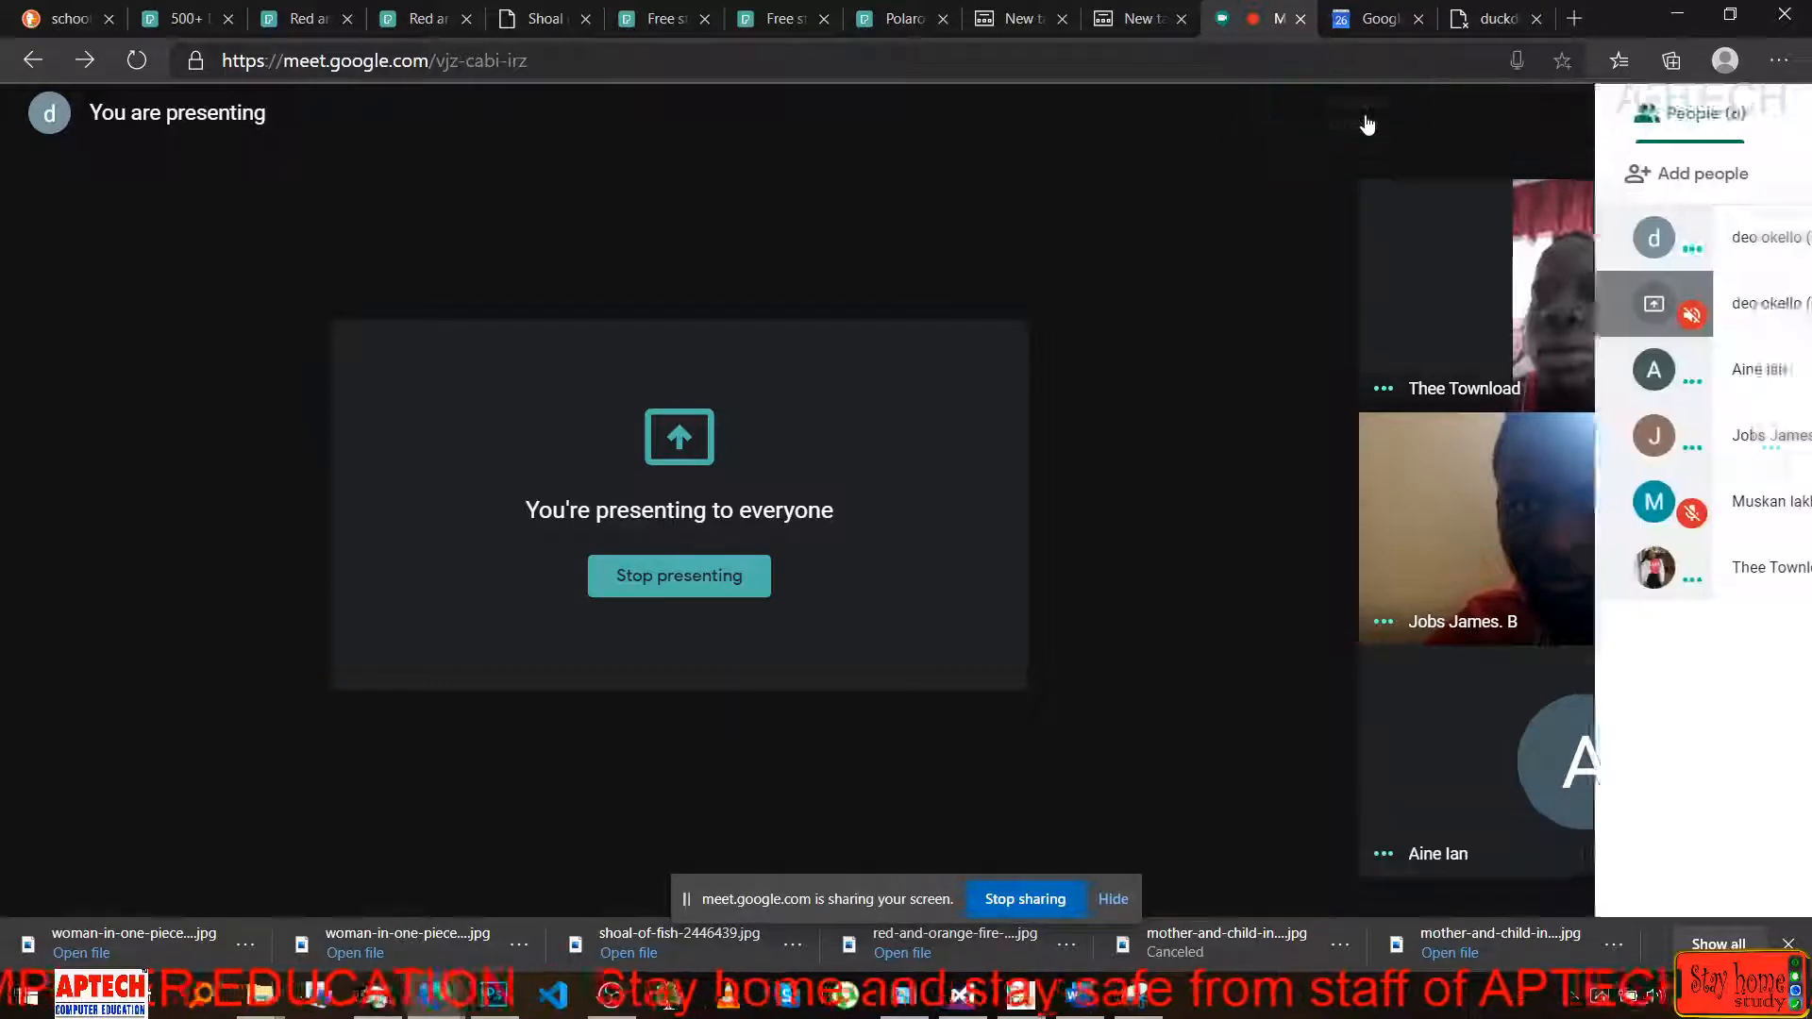
mouse_move(1557, 390)
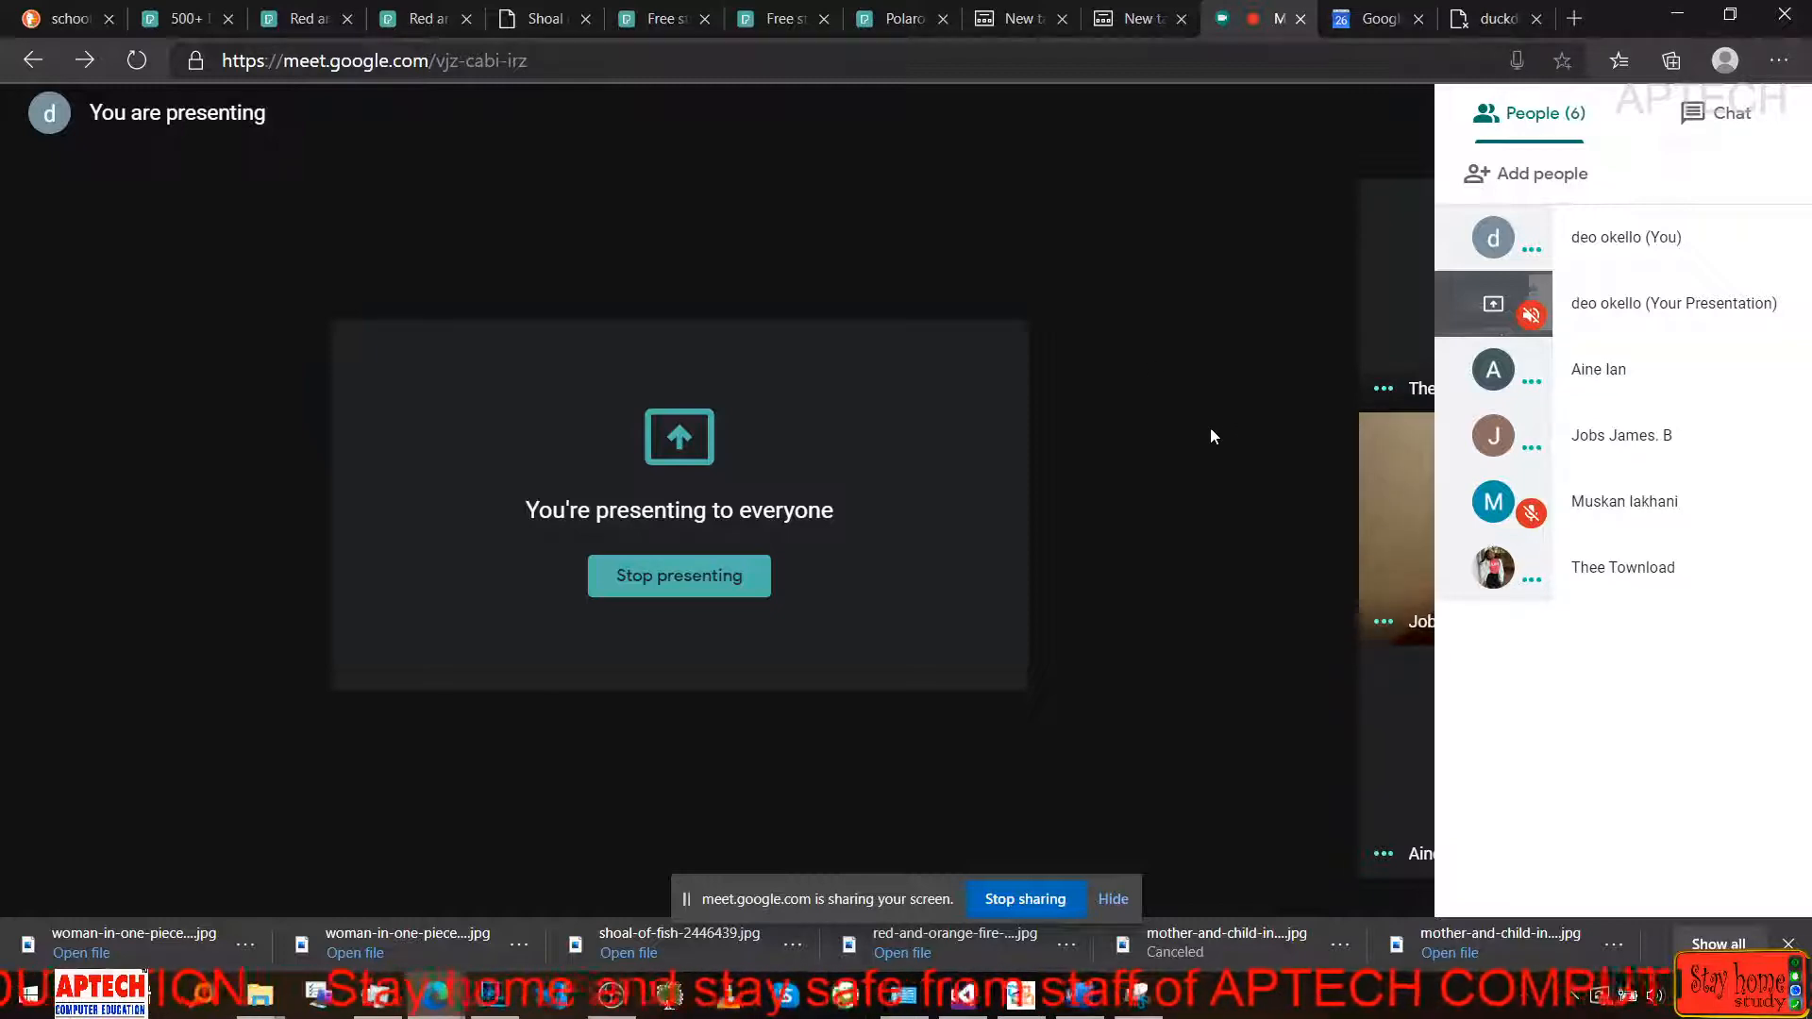
left_click(1668, 17)
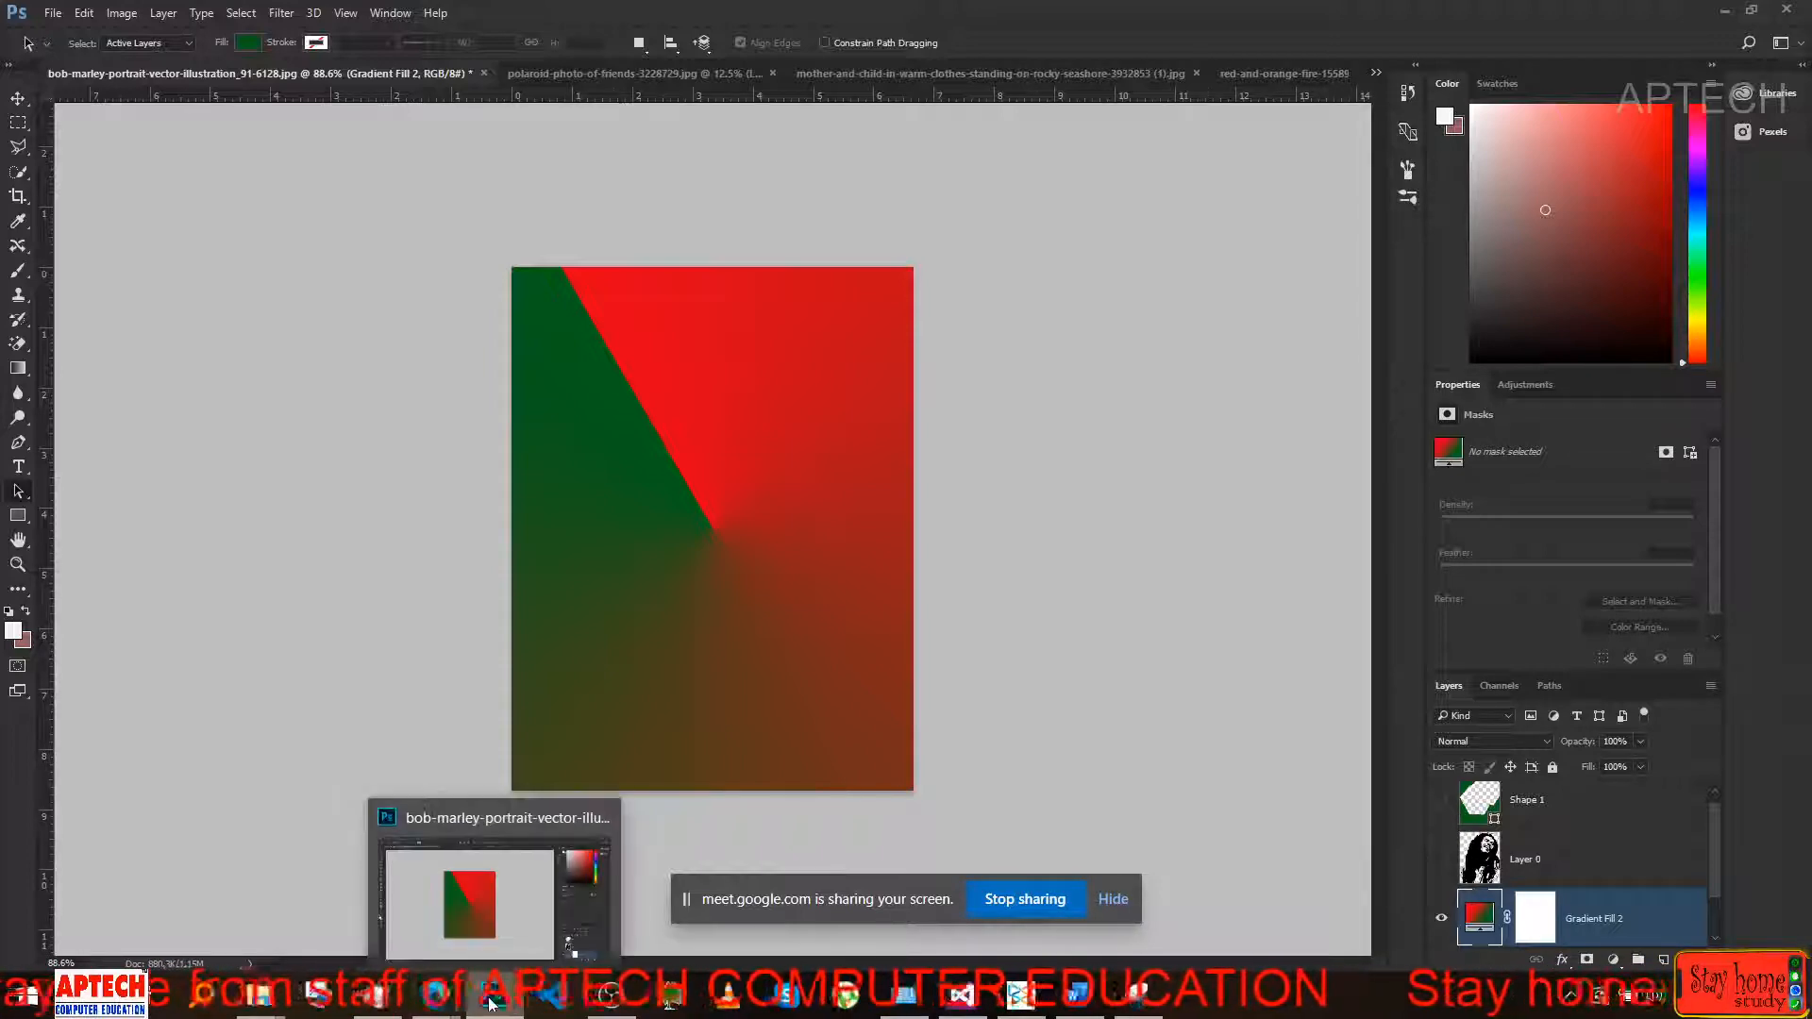
Go back to the Google Meet call and mute the last listed participant for everyone.
mouse_move(429, 990)
left_click(365, 919)
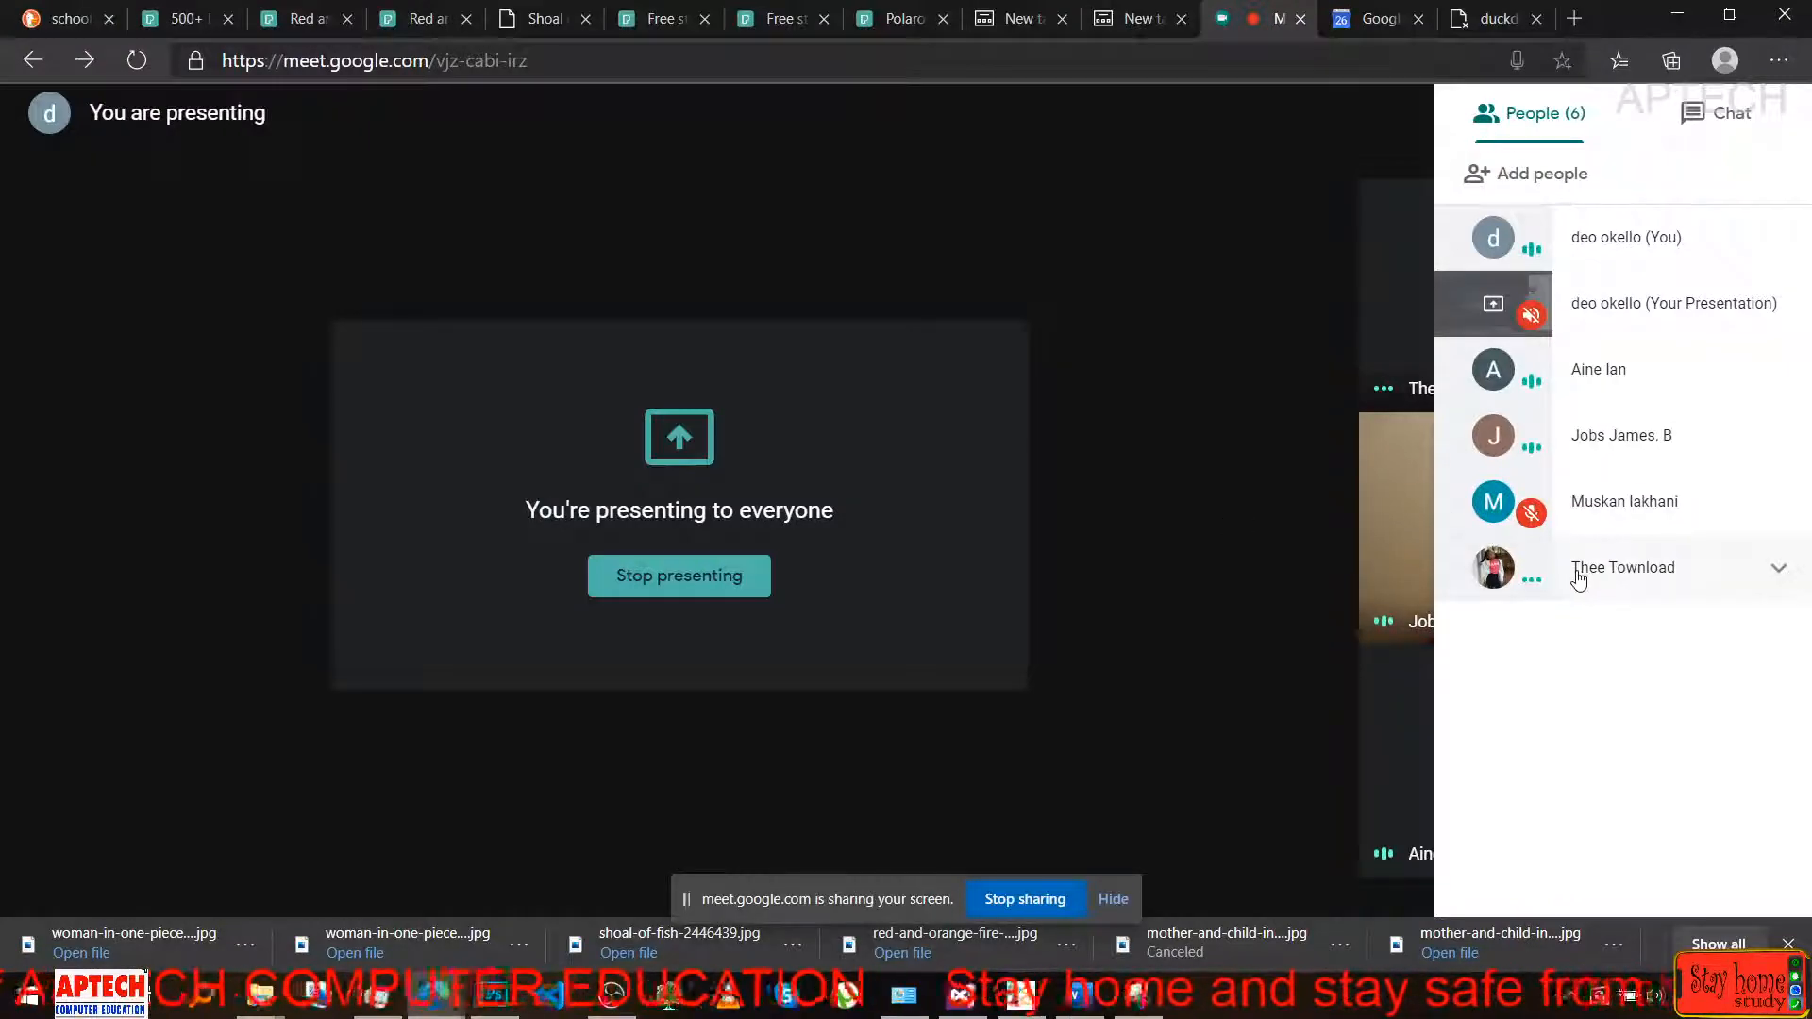
left_click(1650, 579)
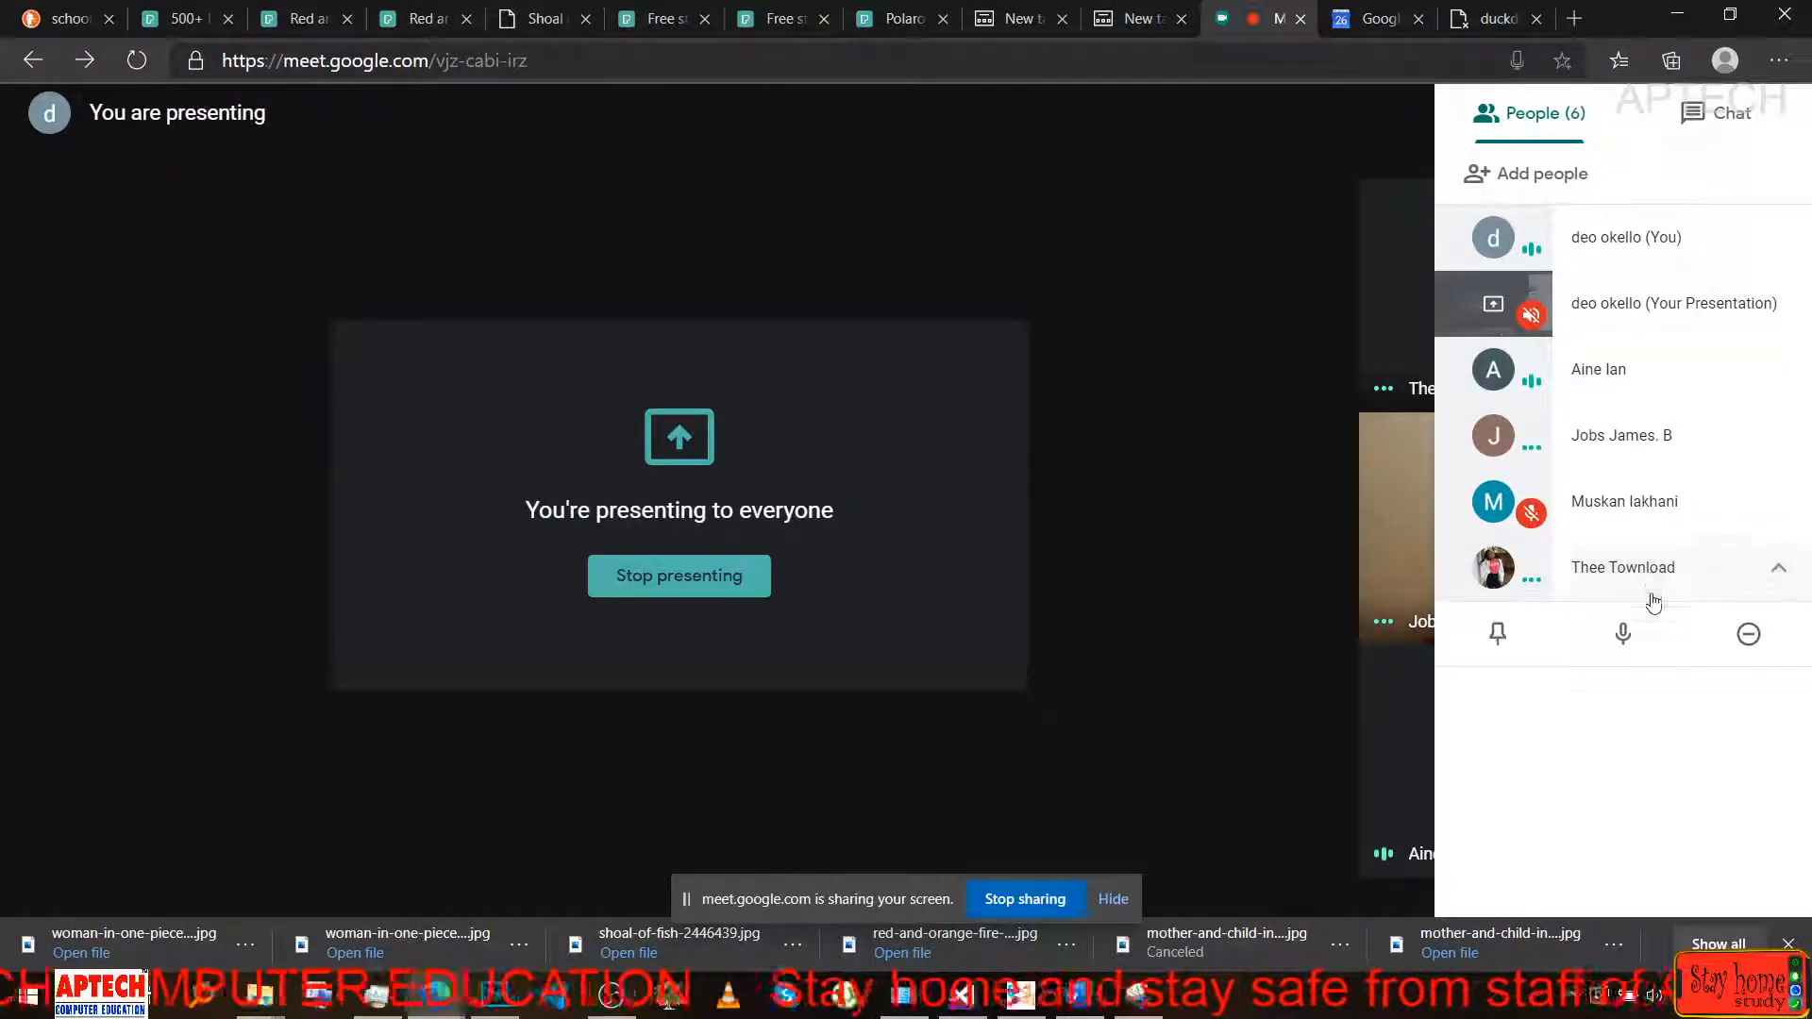
left_click(1623, 633)
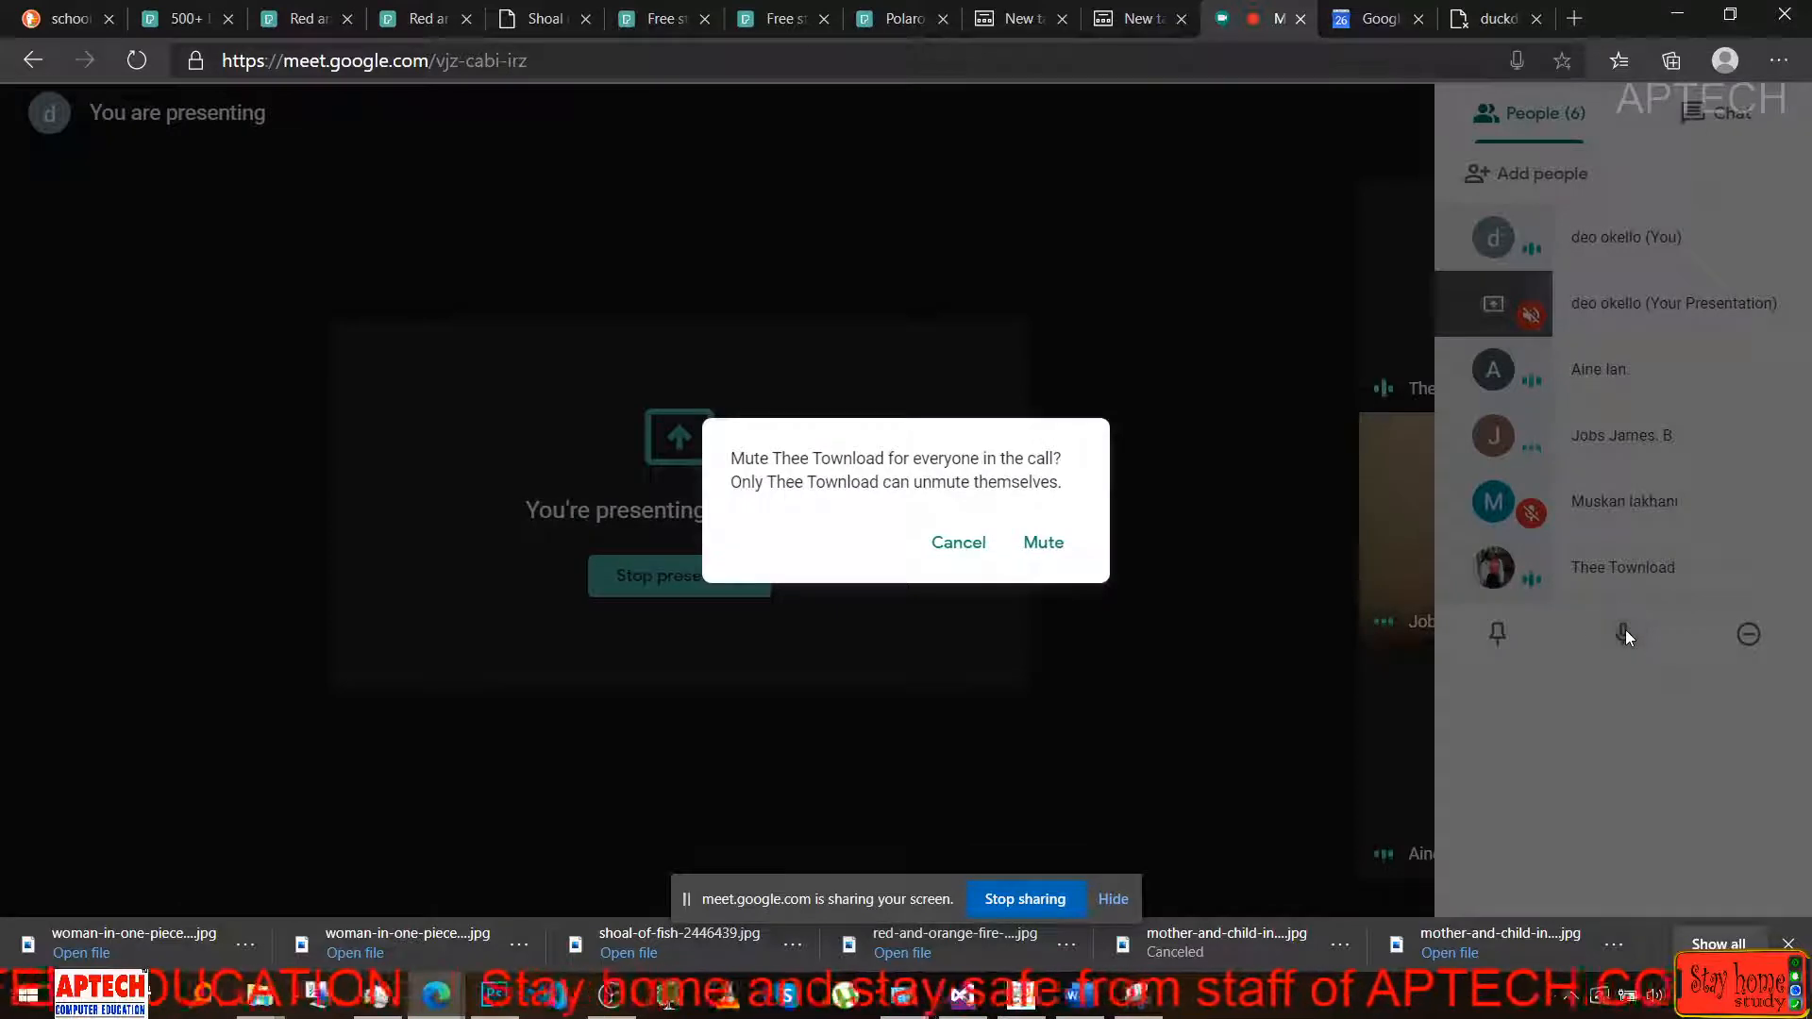
left_click(1045, 545)
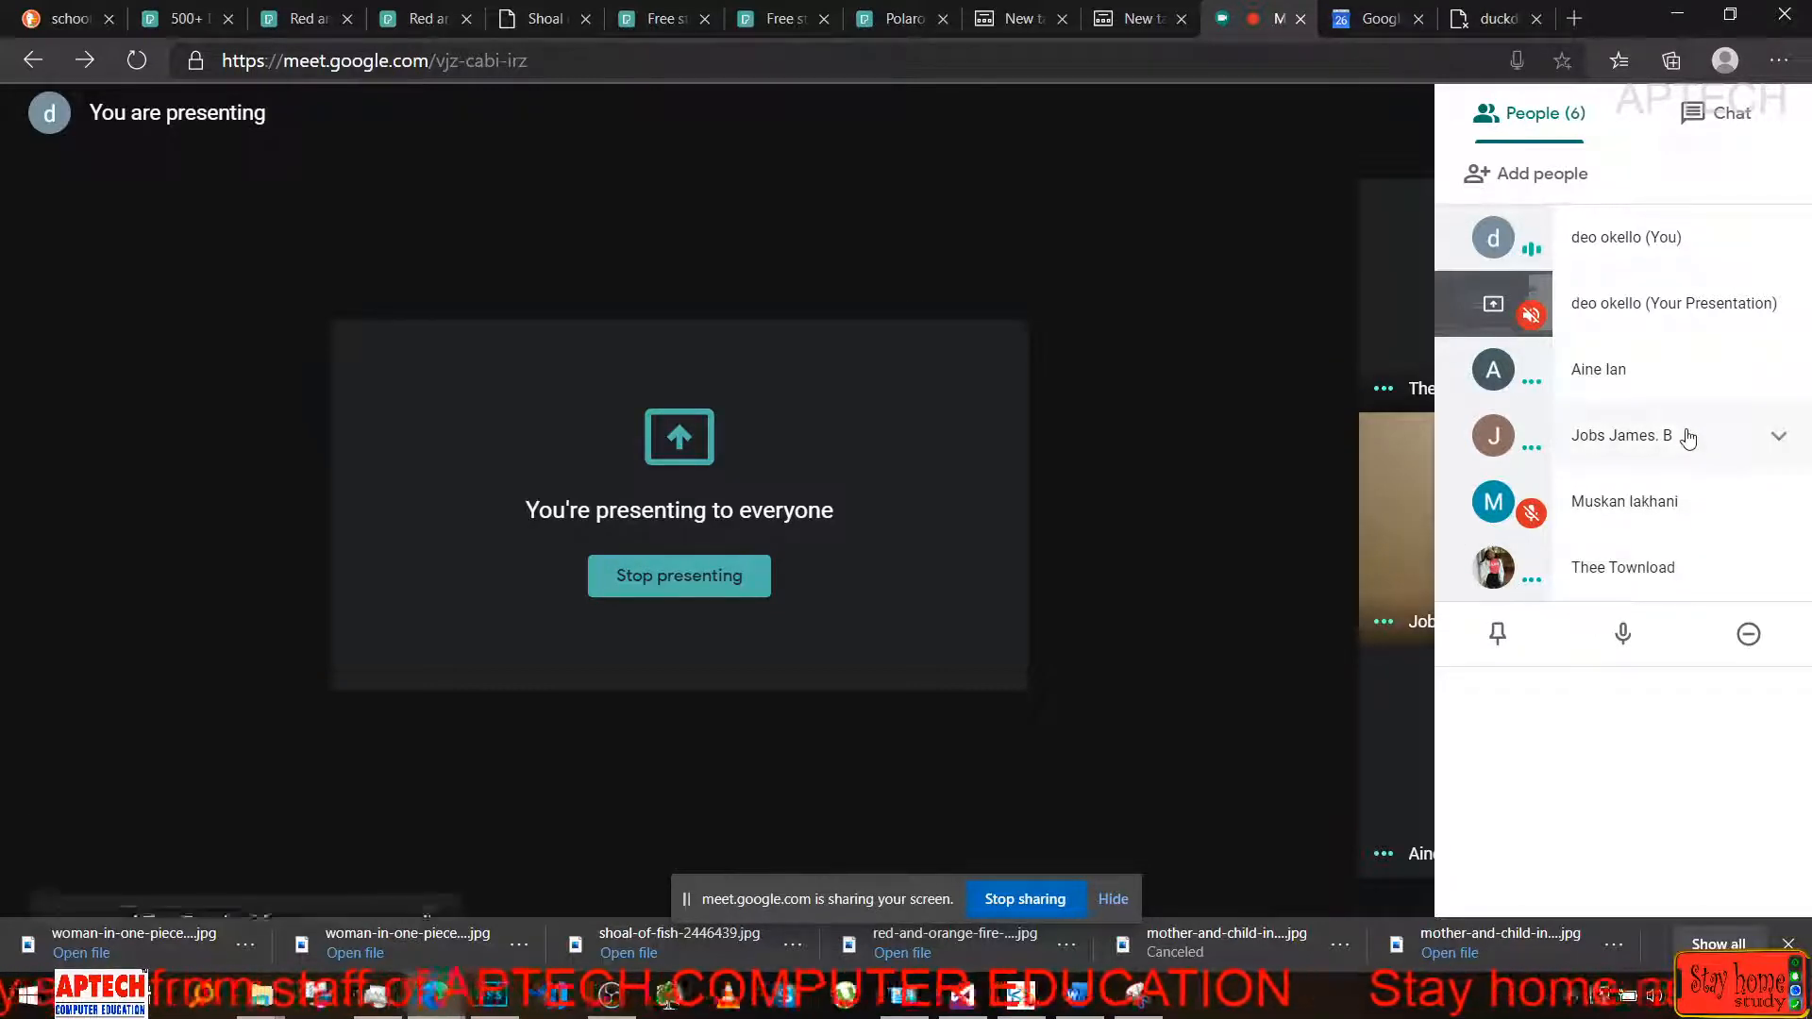
left_click(1622, 635)
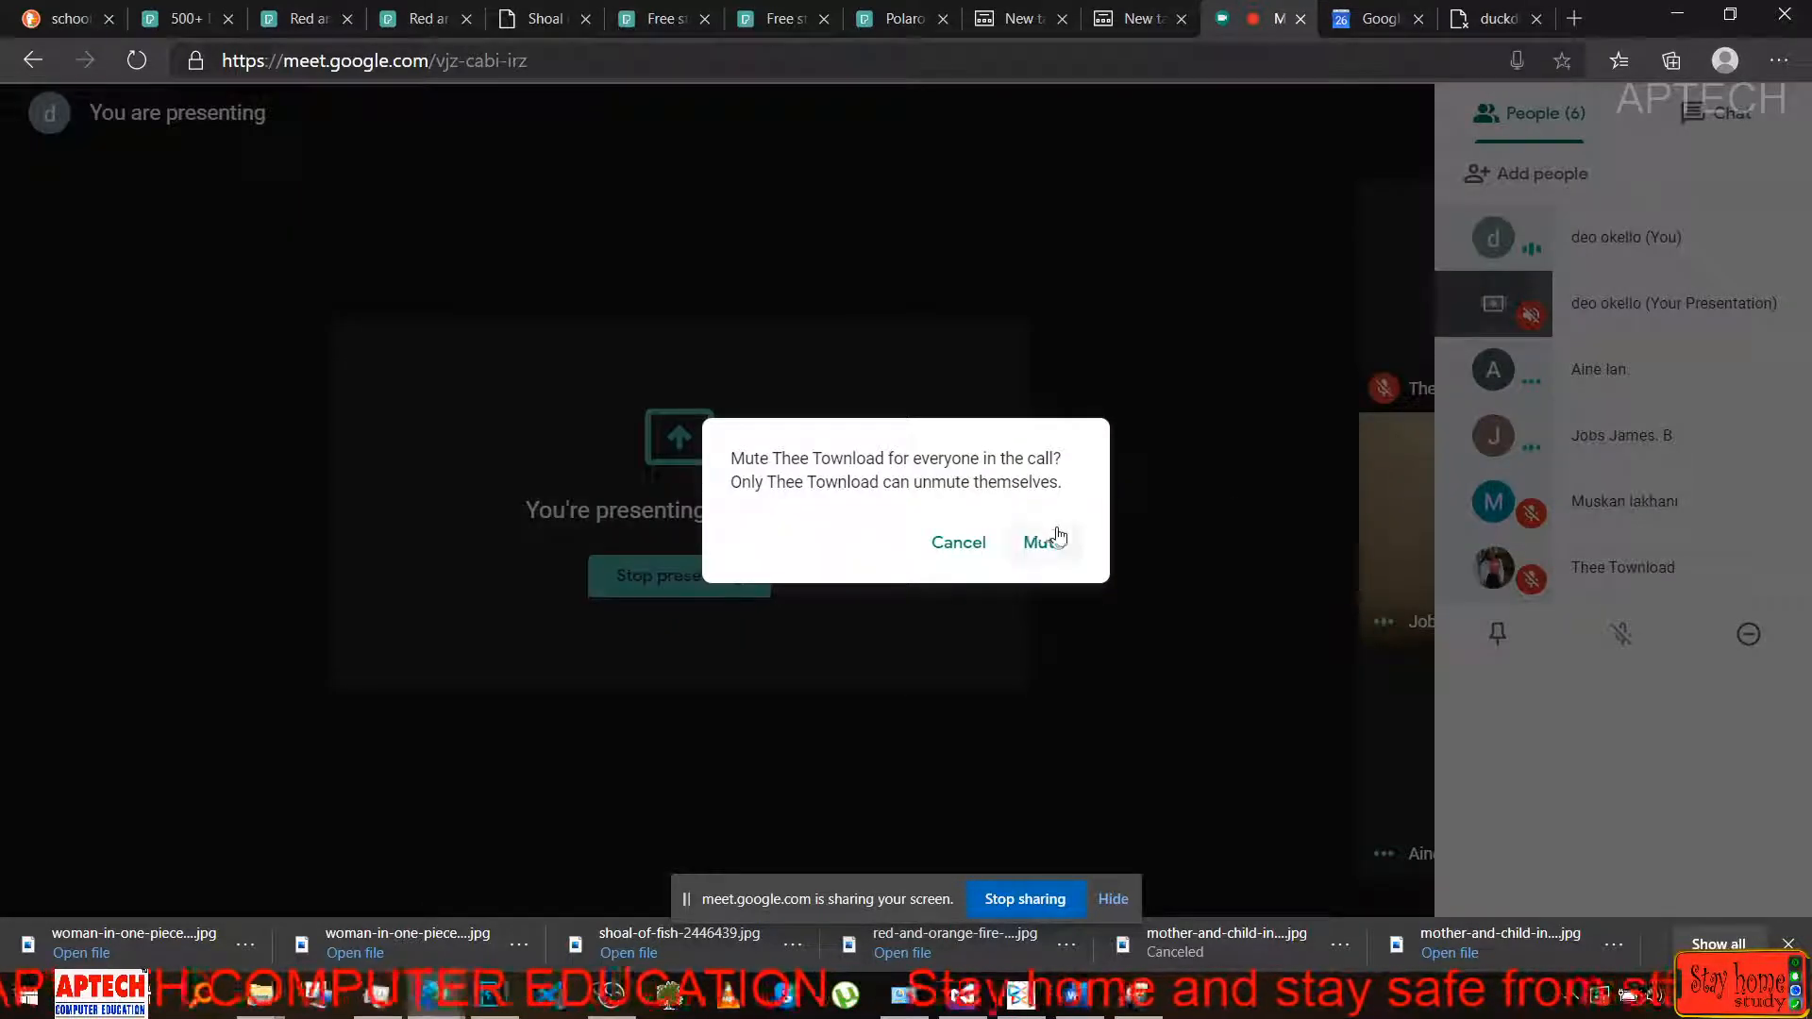
left_click(1042, 541)
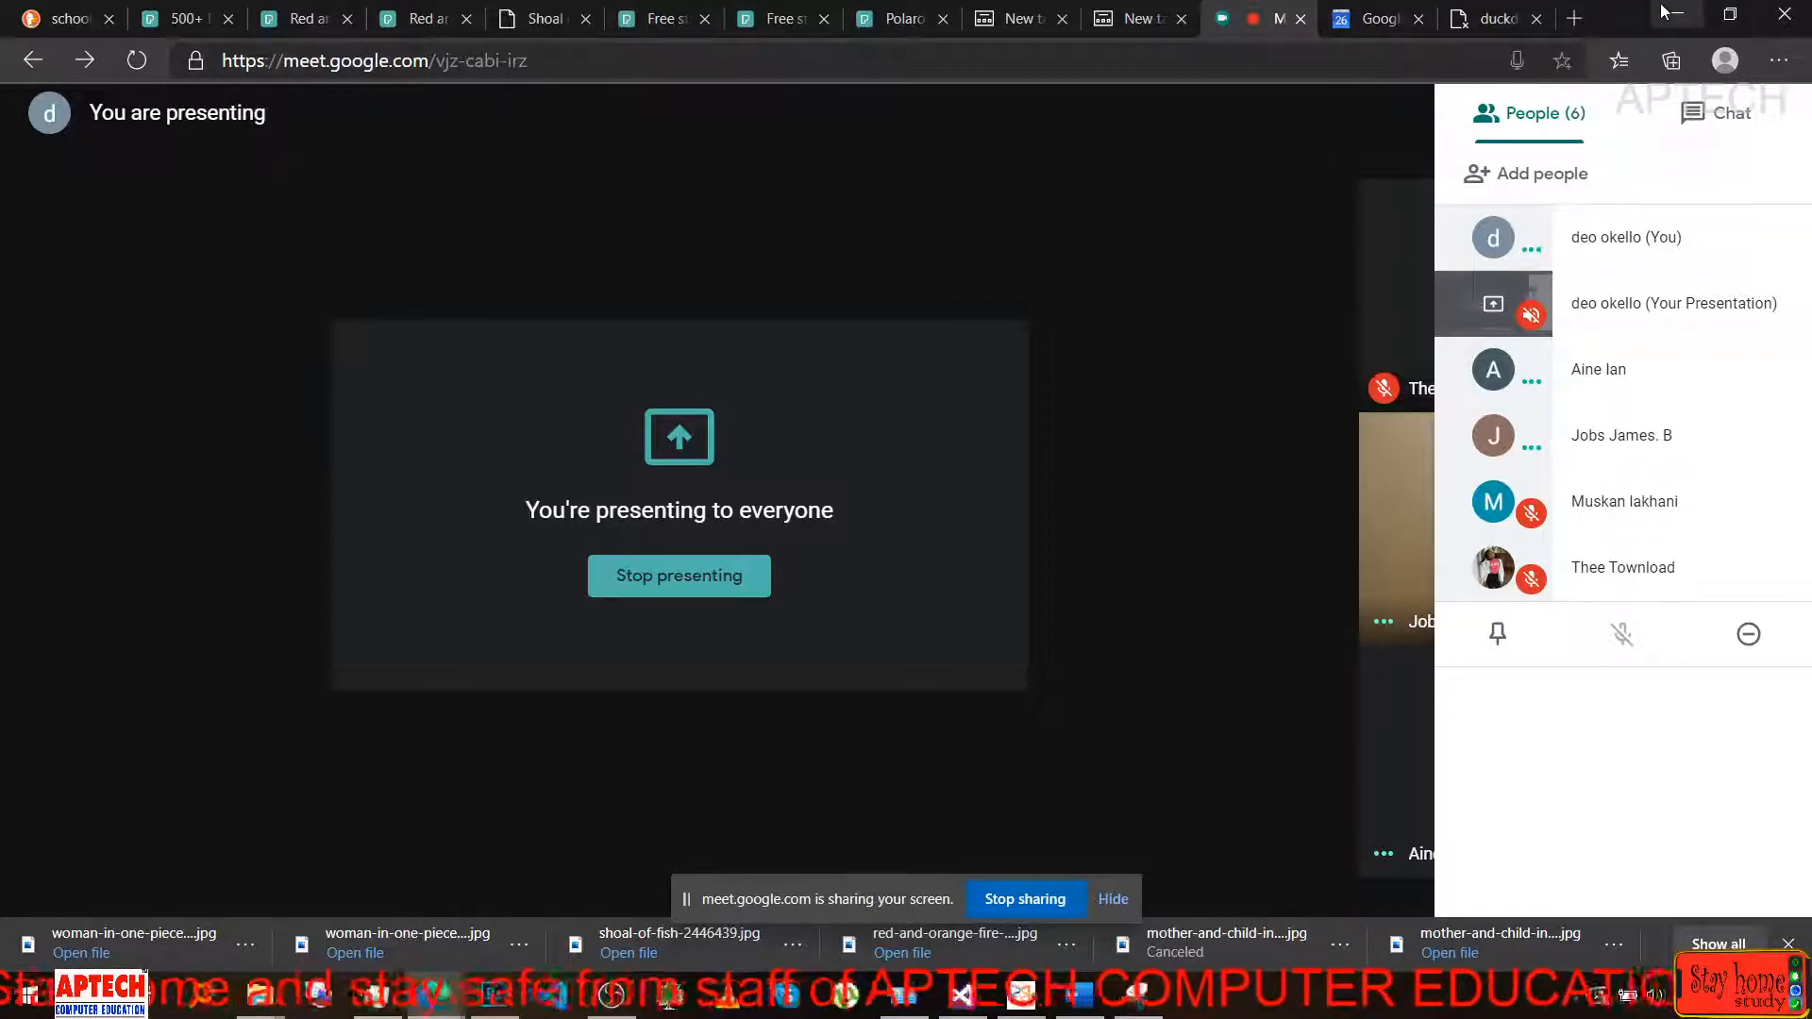
Return to Photoshop, select the portrait on Layer 0 and make it visible over the new gradient.
left_click(483, 1006)
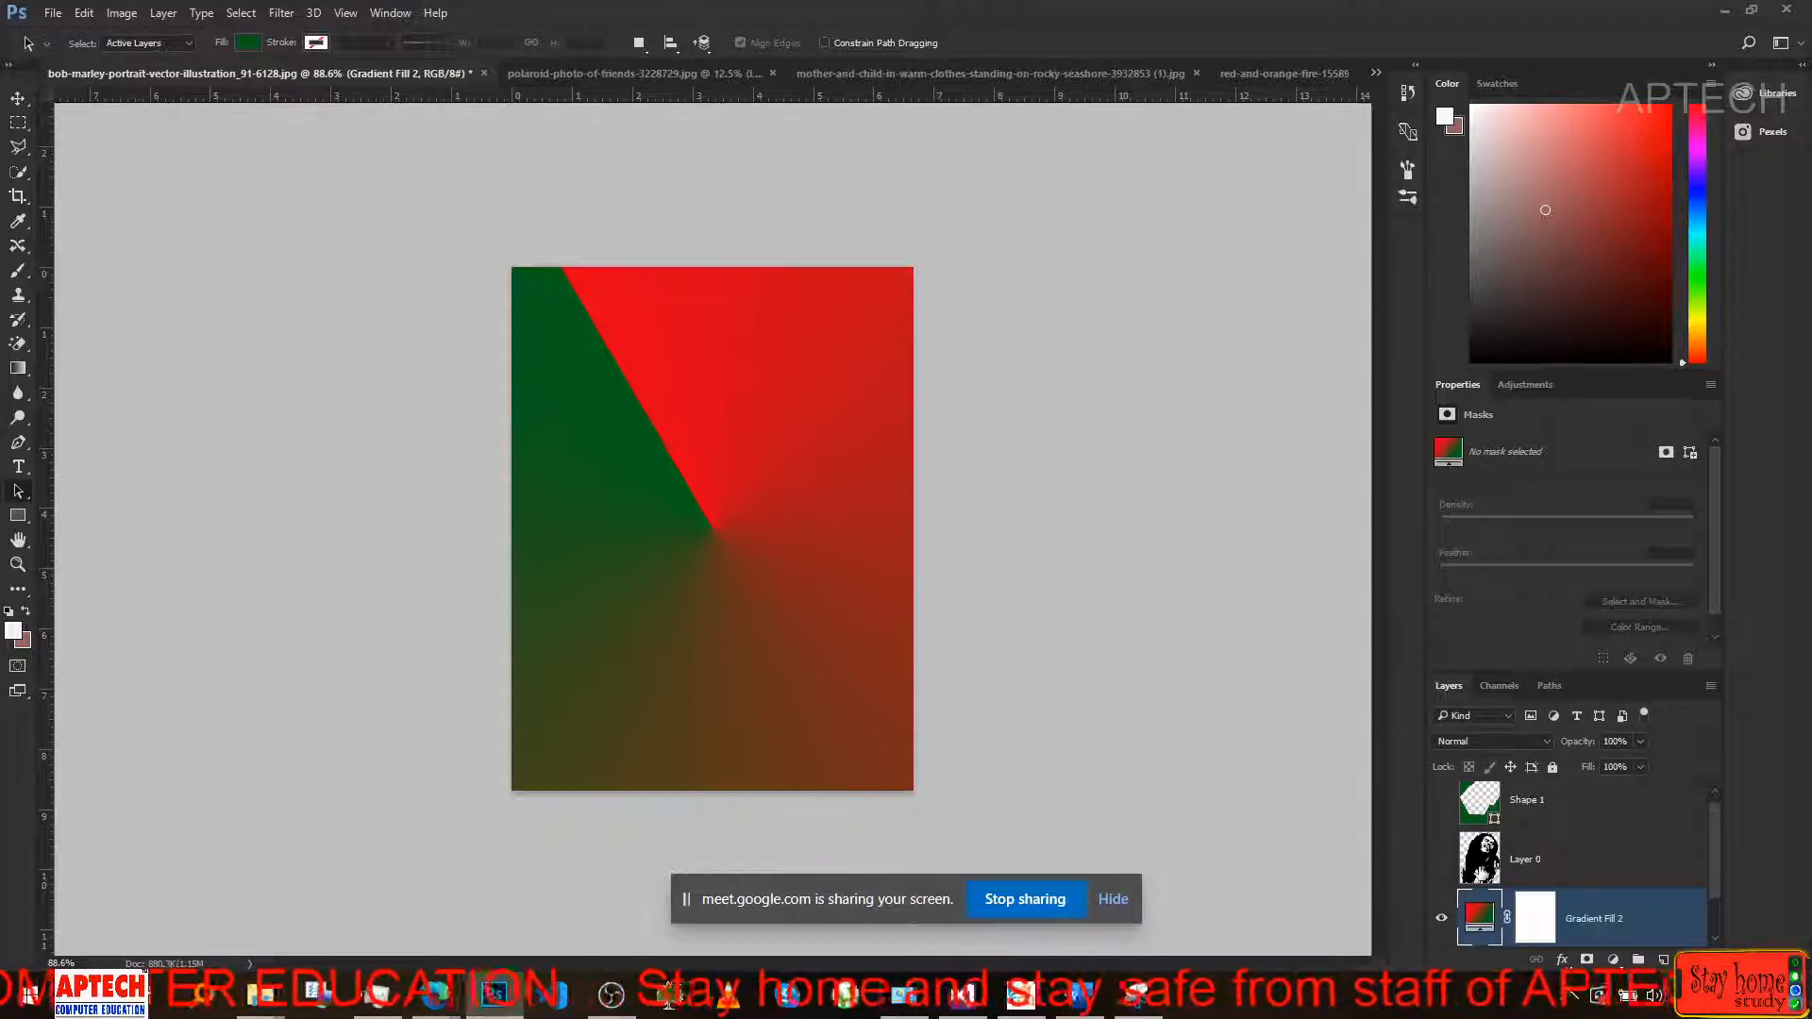
left_click(1570, 860)
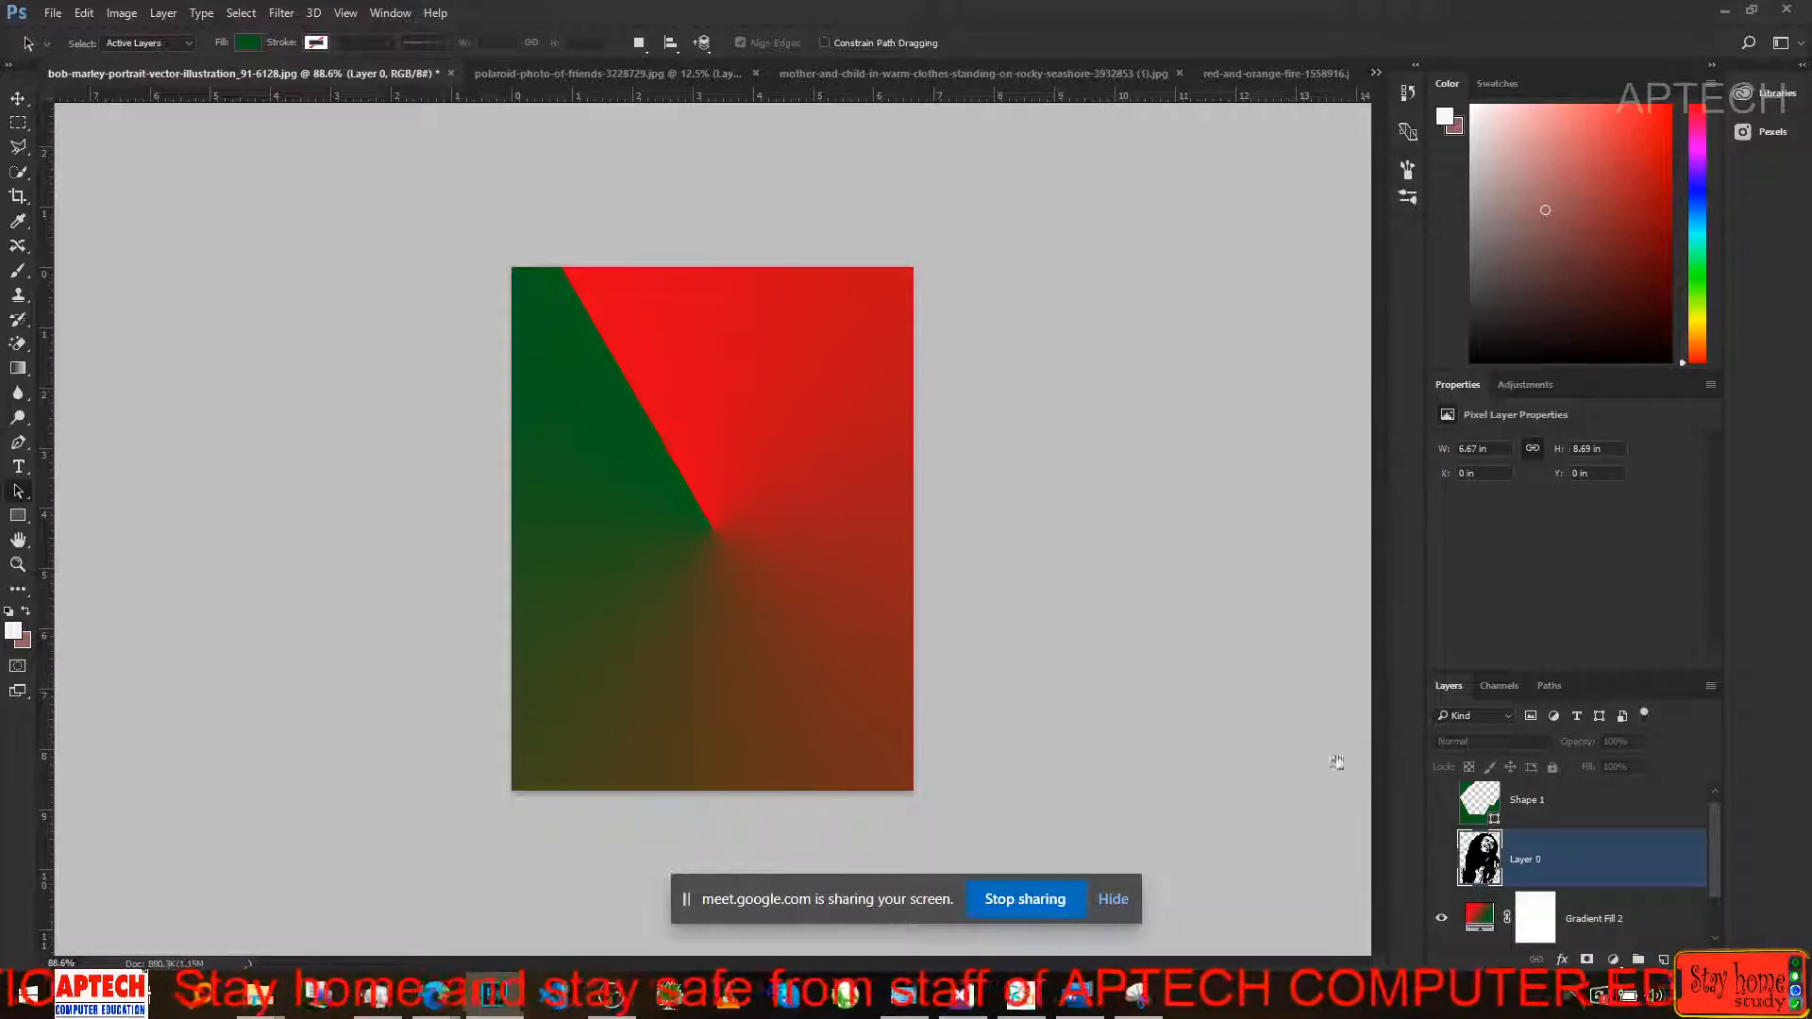
double_click(1506, 854)
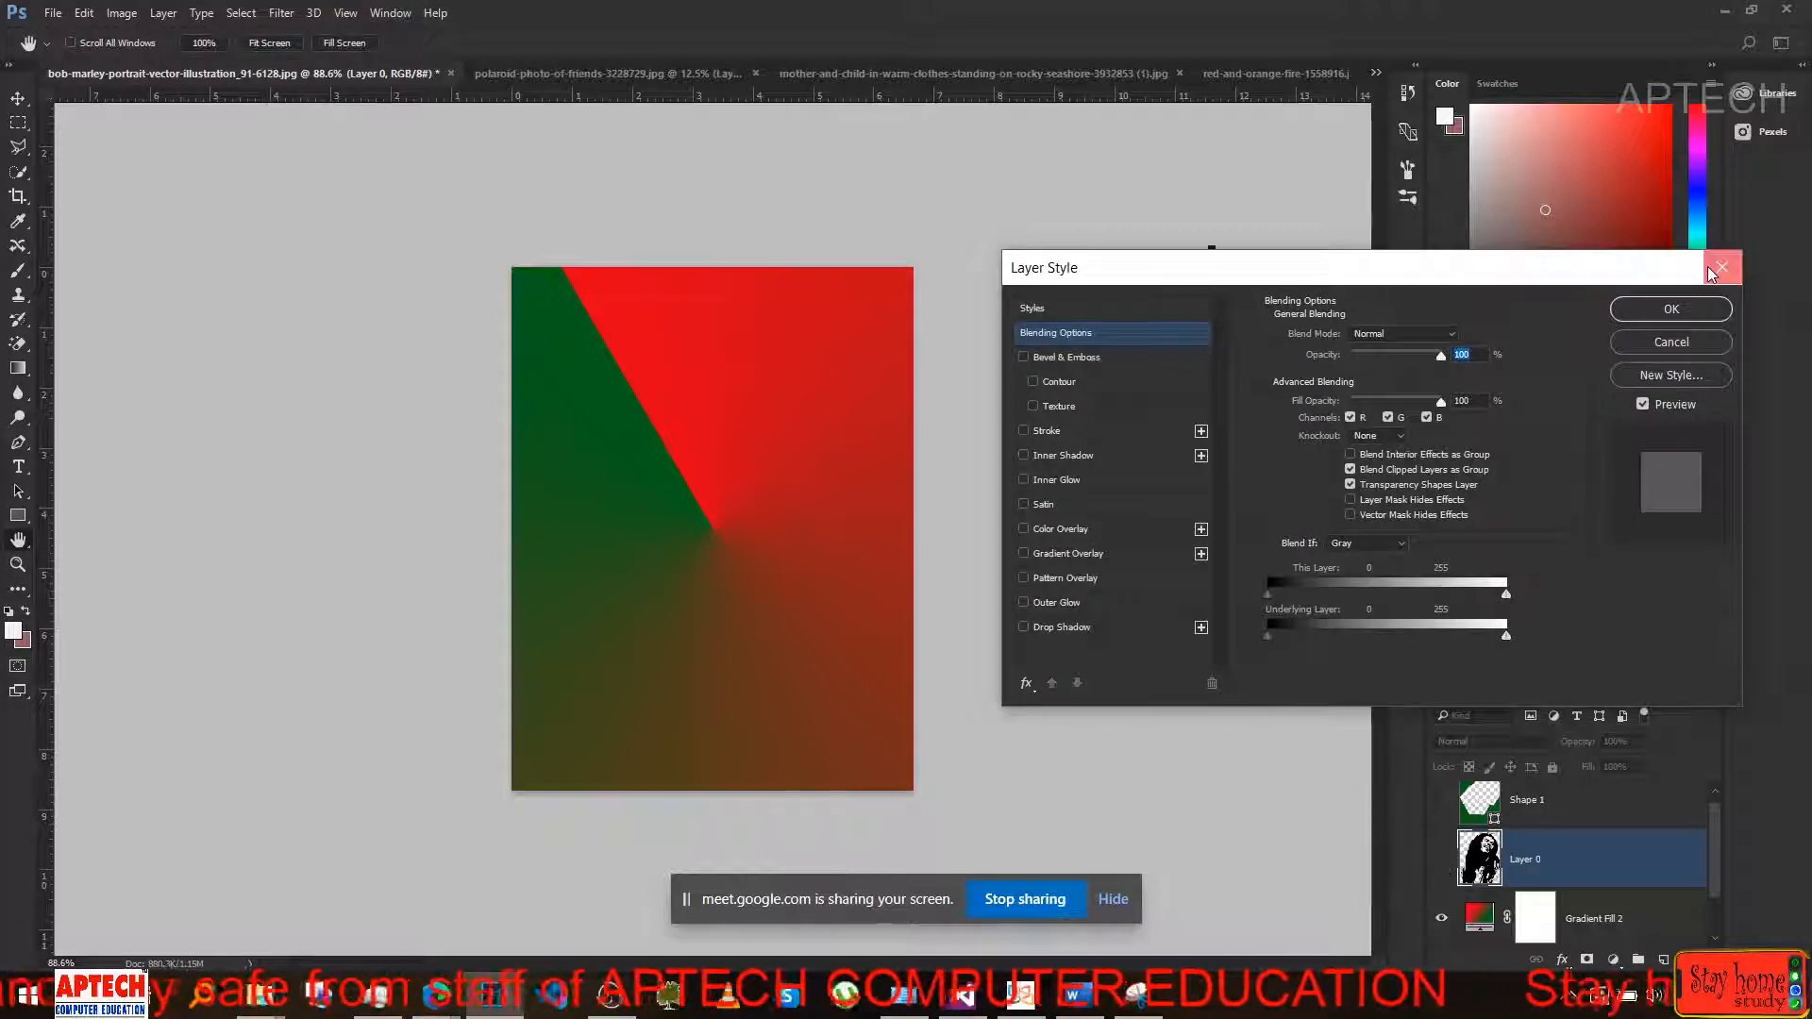
left_click(1715, 270)
left_click(1442, 861)
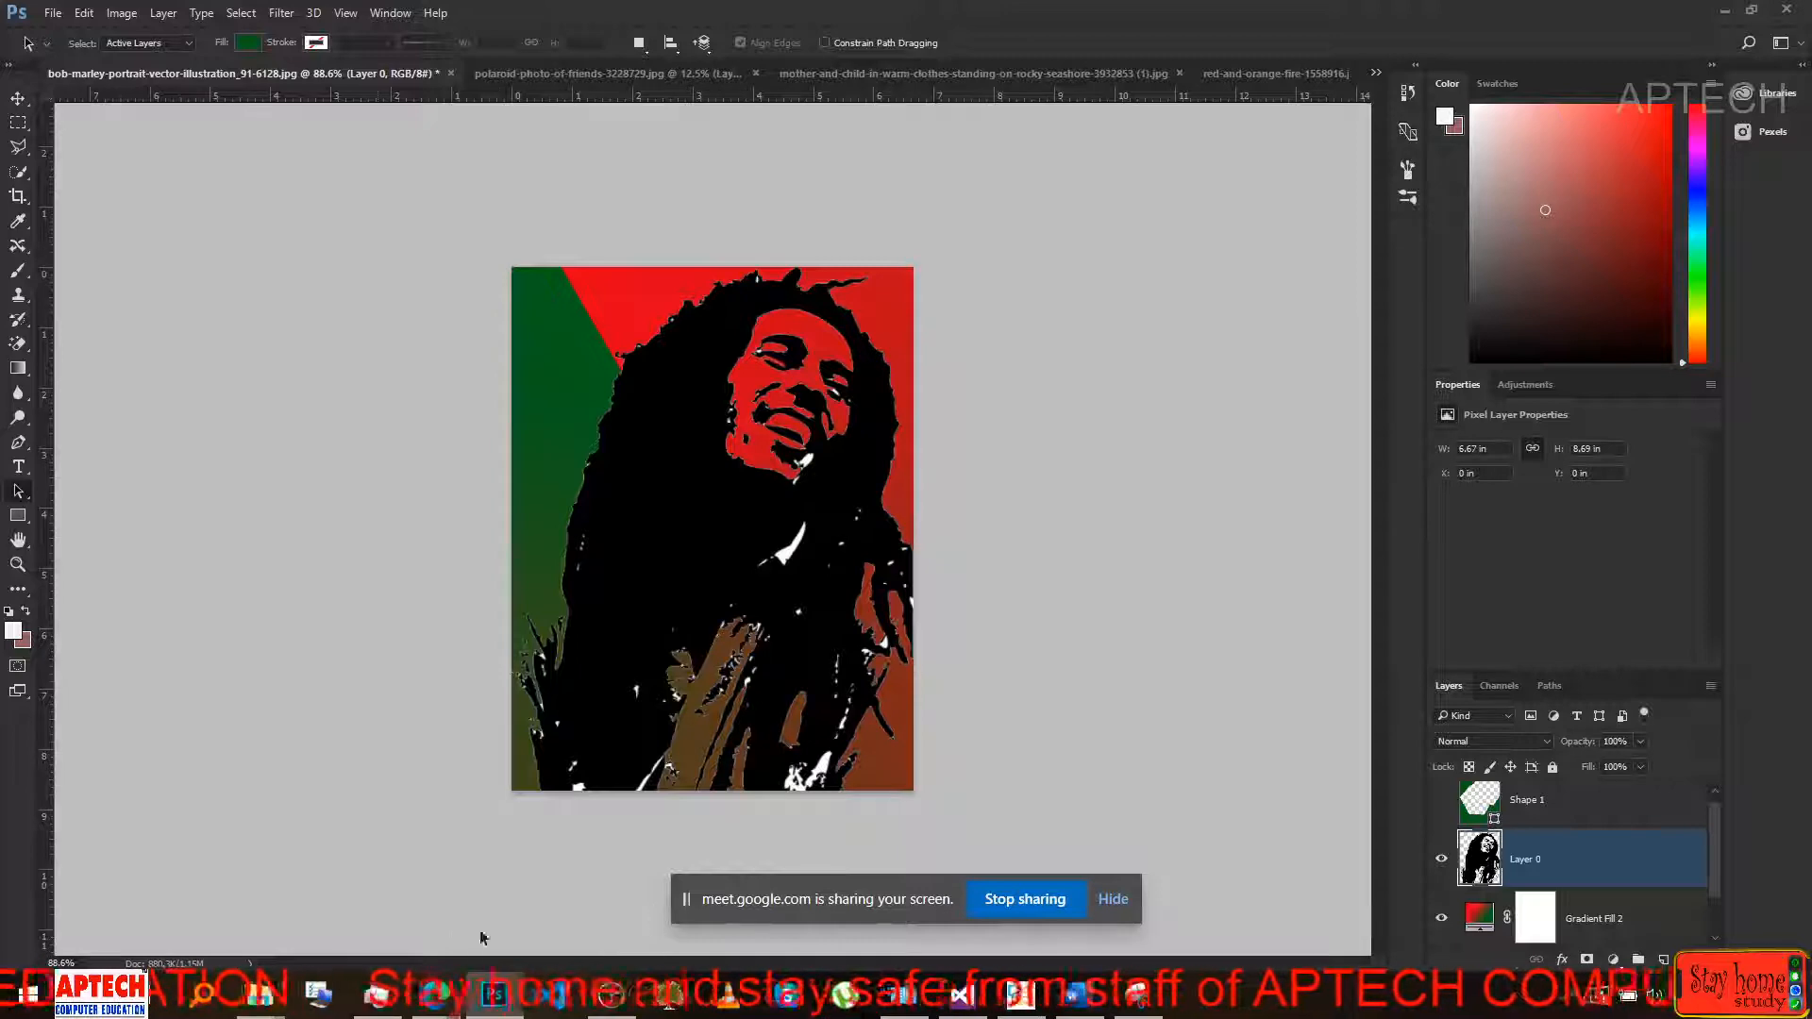
Switch to the Downloads folder in File Explorer, look over its images, and return to Photoshop.
mouse_move(260, 993)
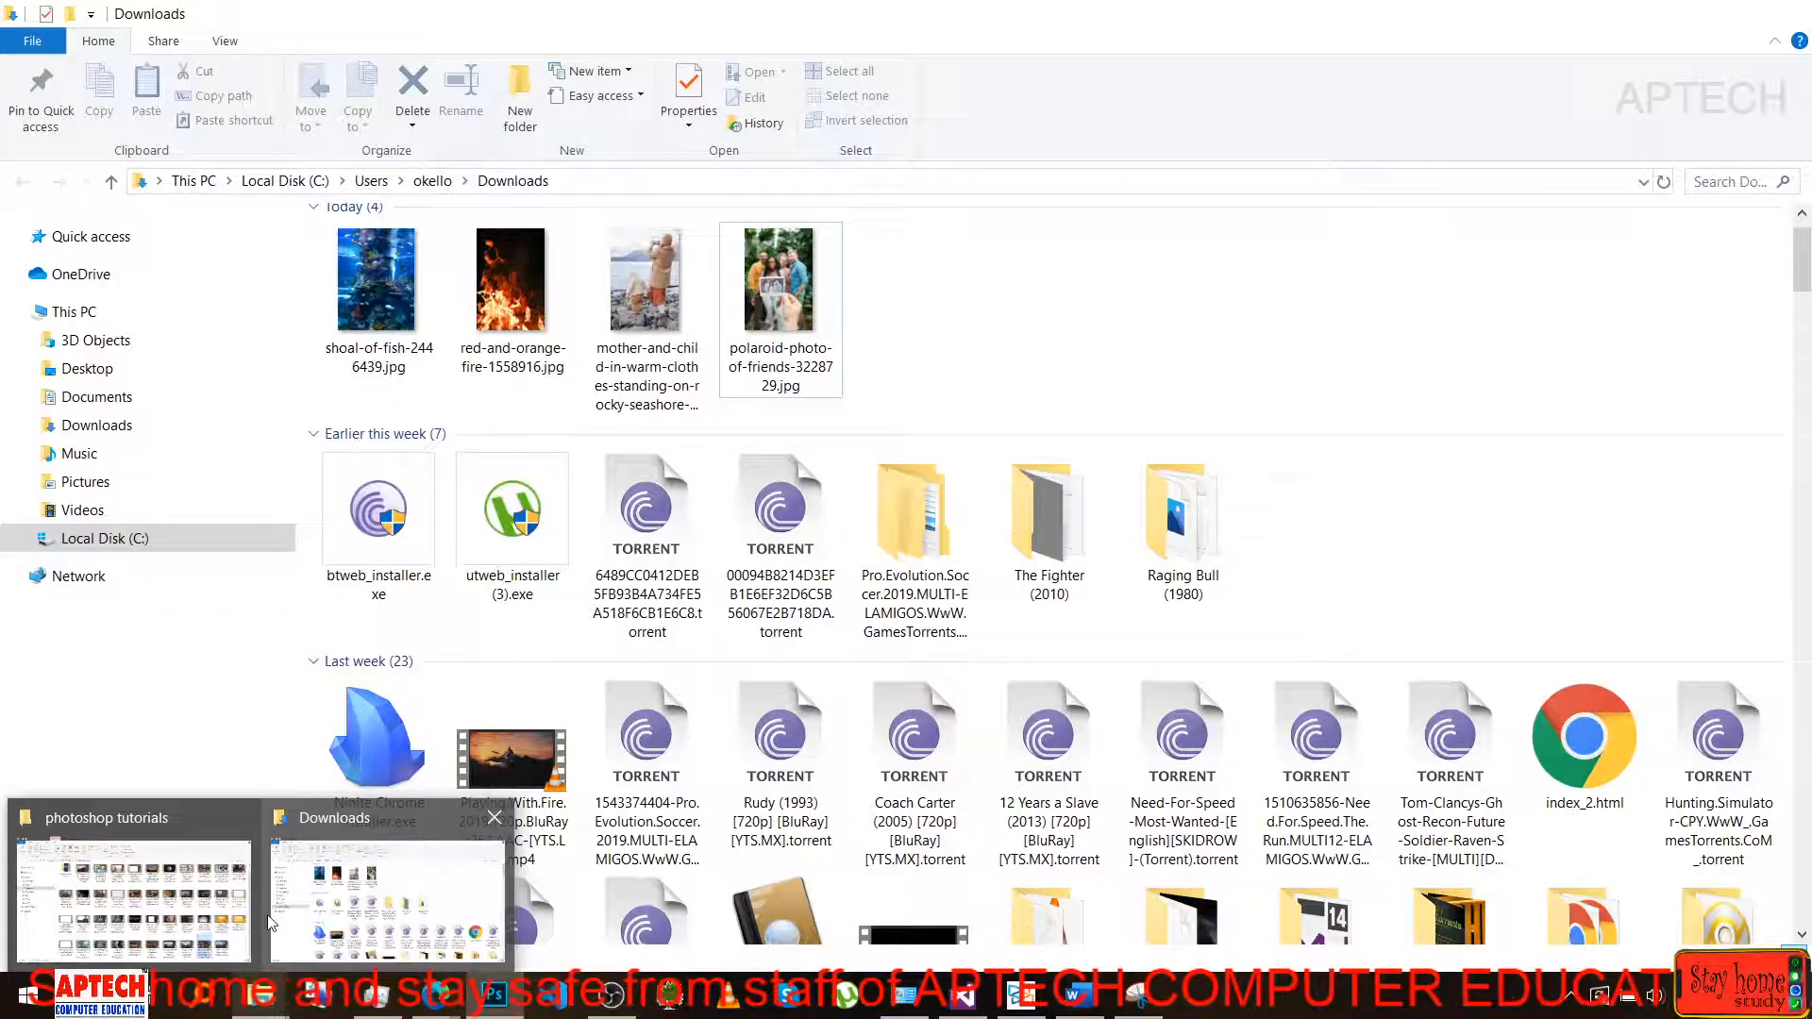
mouse_move(236, 921)
mouse_move(338, 919)
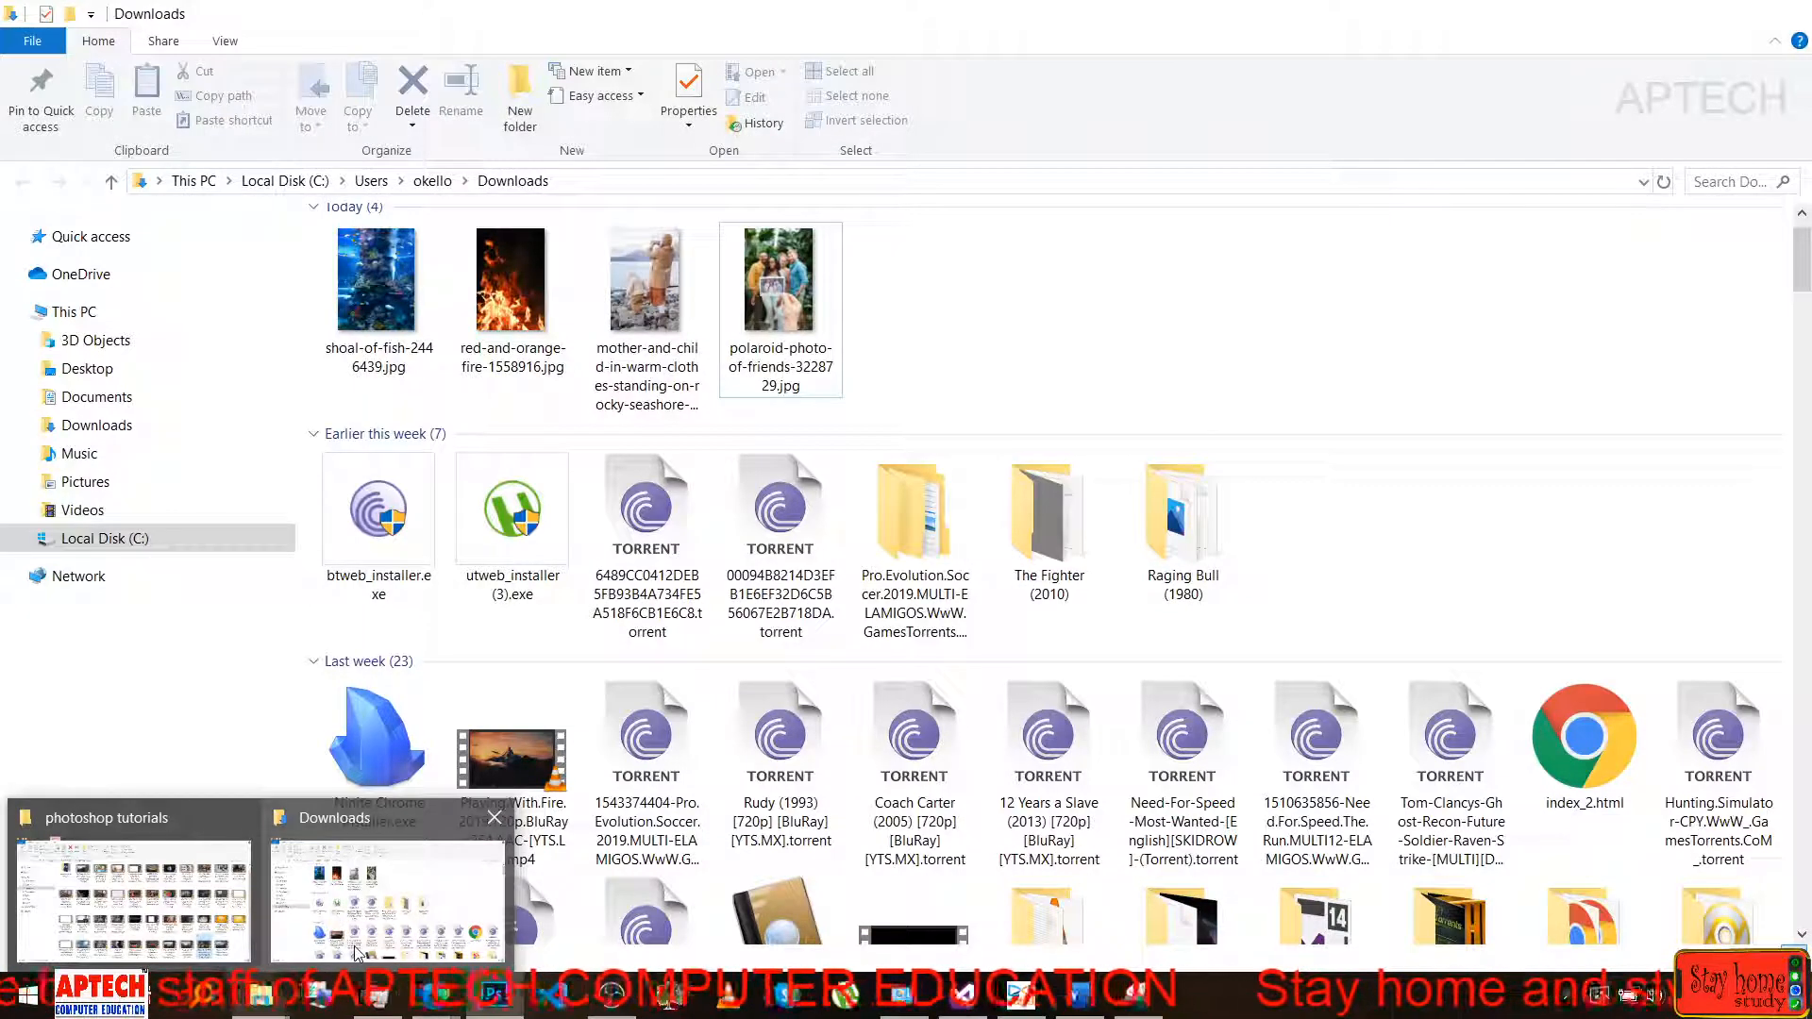
left_click(354, 946)
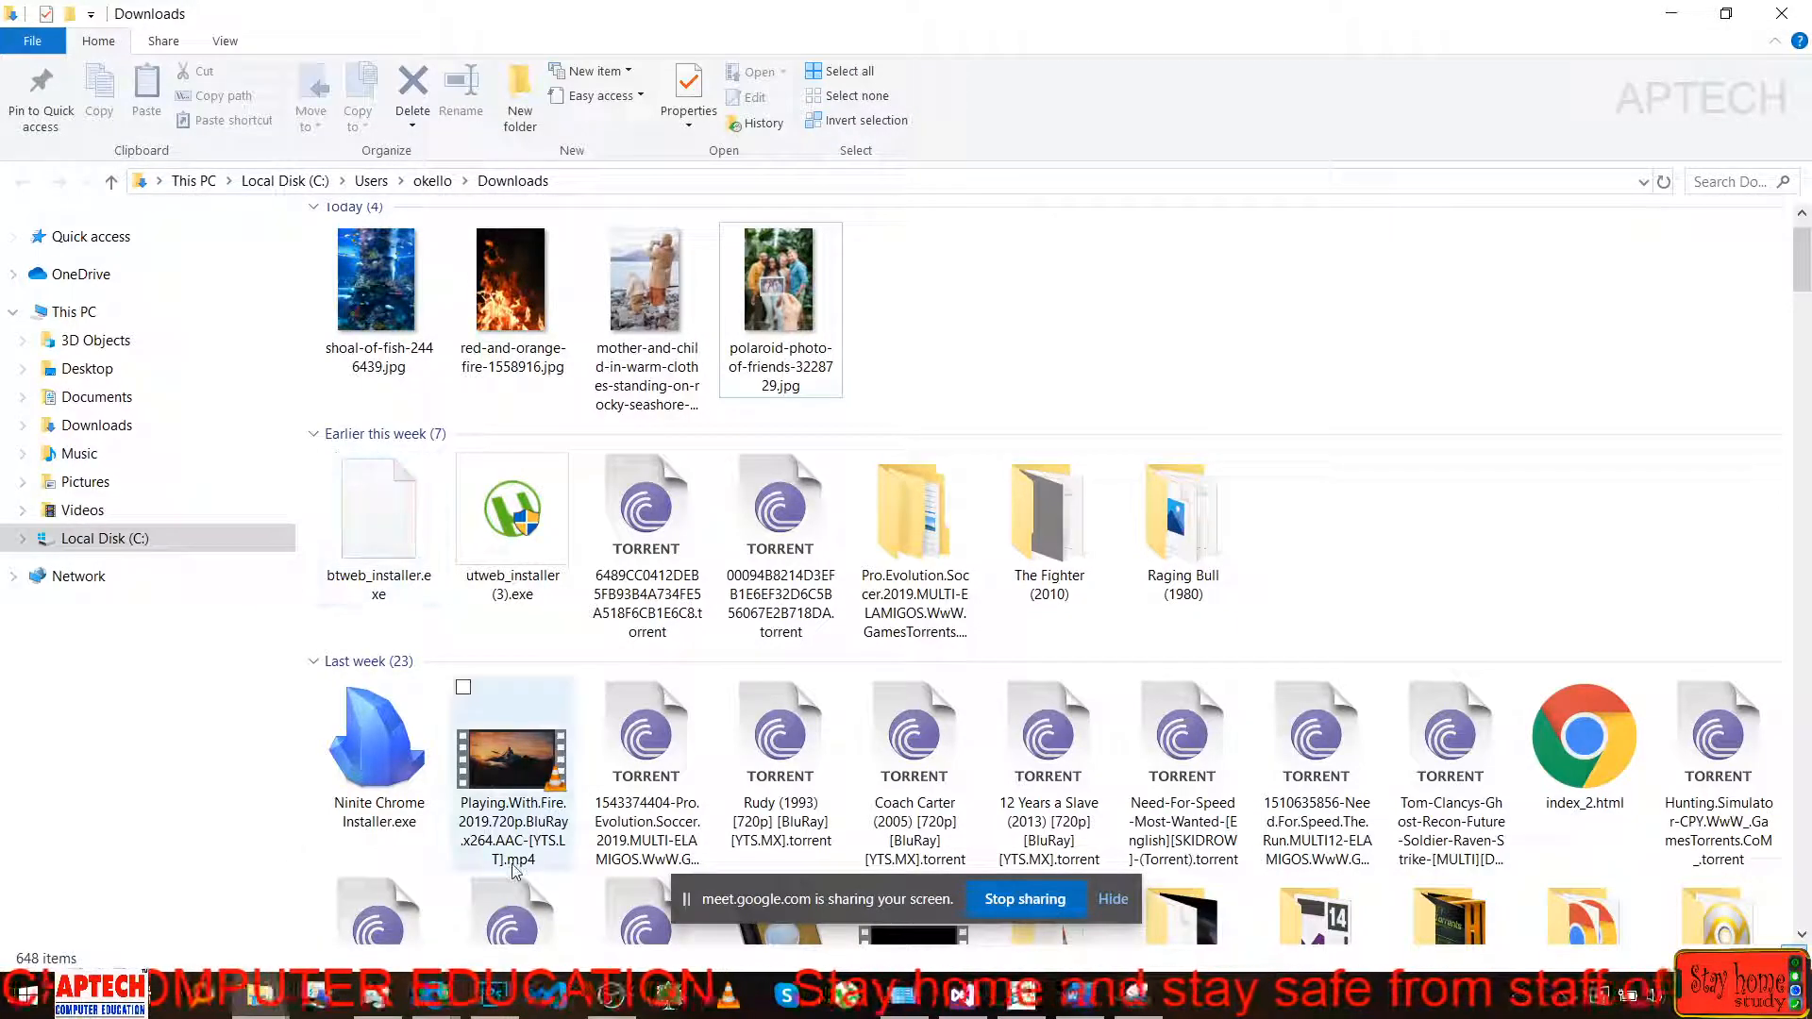
left_click(496, 1004)
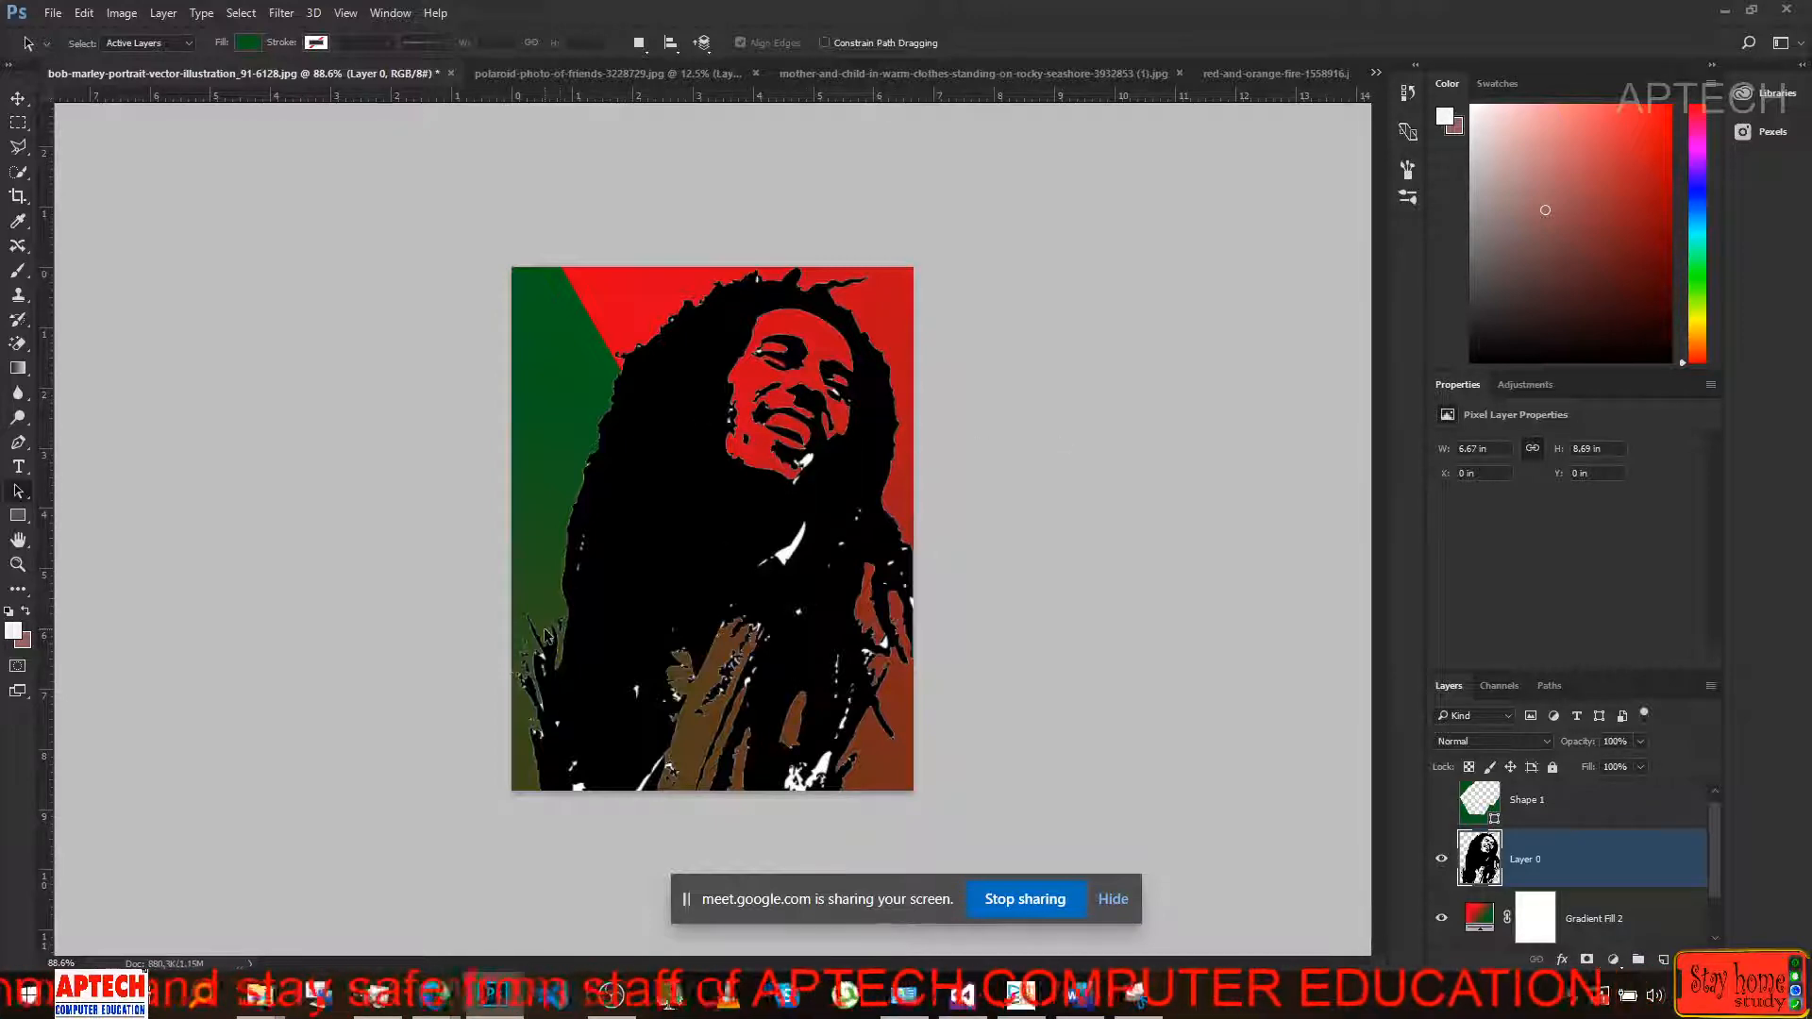
Shrink the Quick Selection brush to a small tip and clear the white patches at the portrait's neck on Layer 0.
left_click(18, 174)
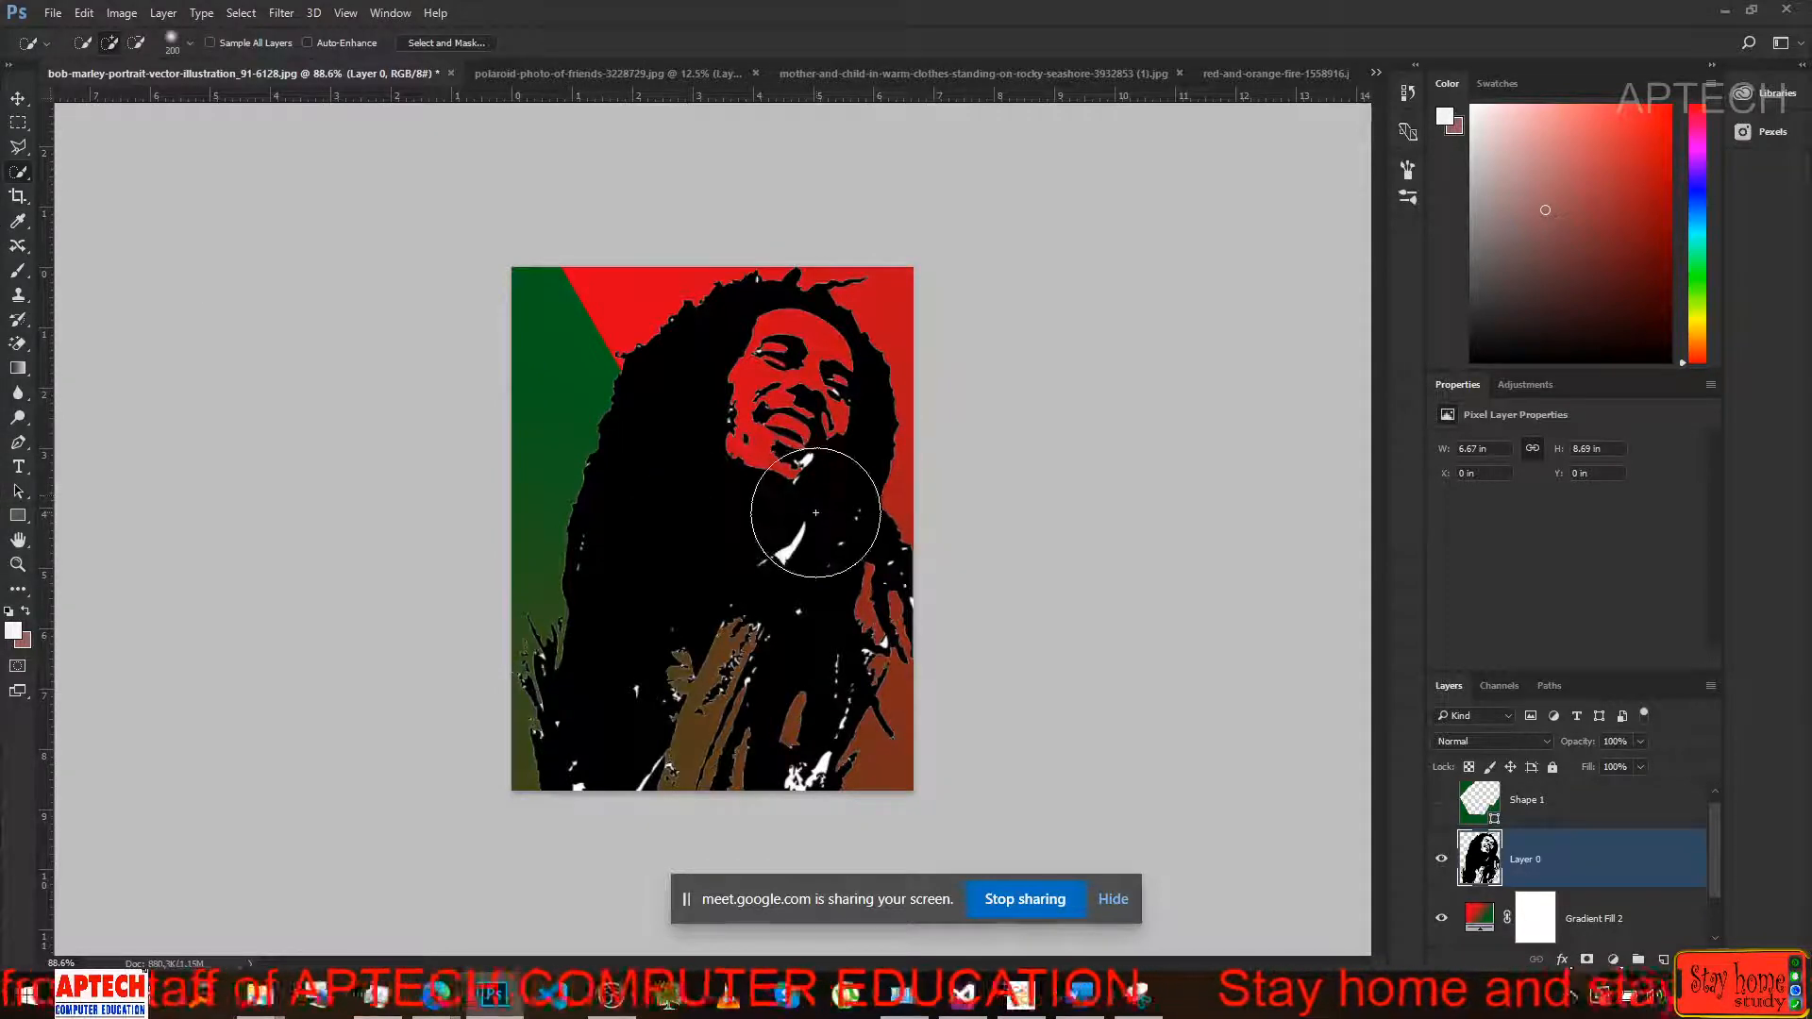
key("bracketleft")
key("bracketleft")
key("bracketleft")
key("bracketleft")
key("bracketleft")
key("bracketleft")
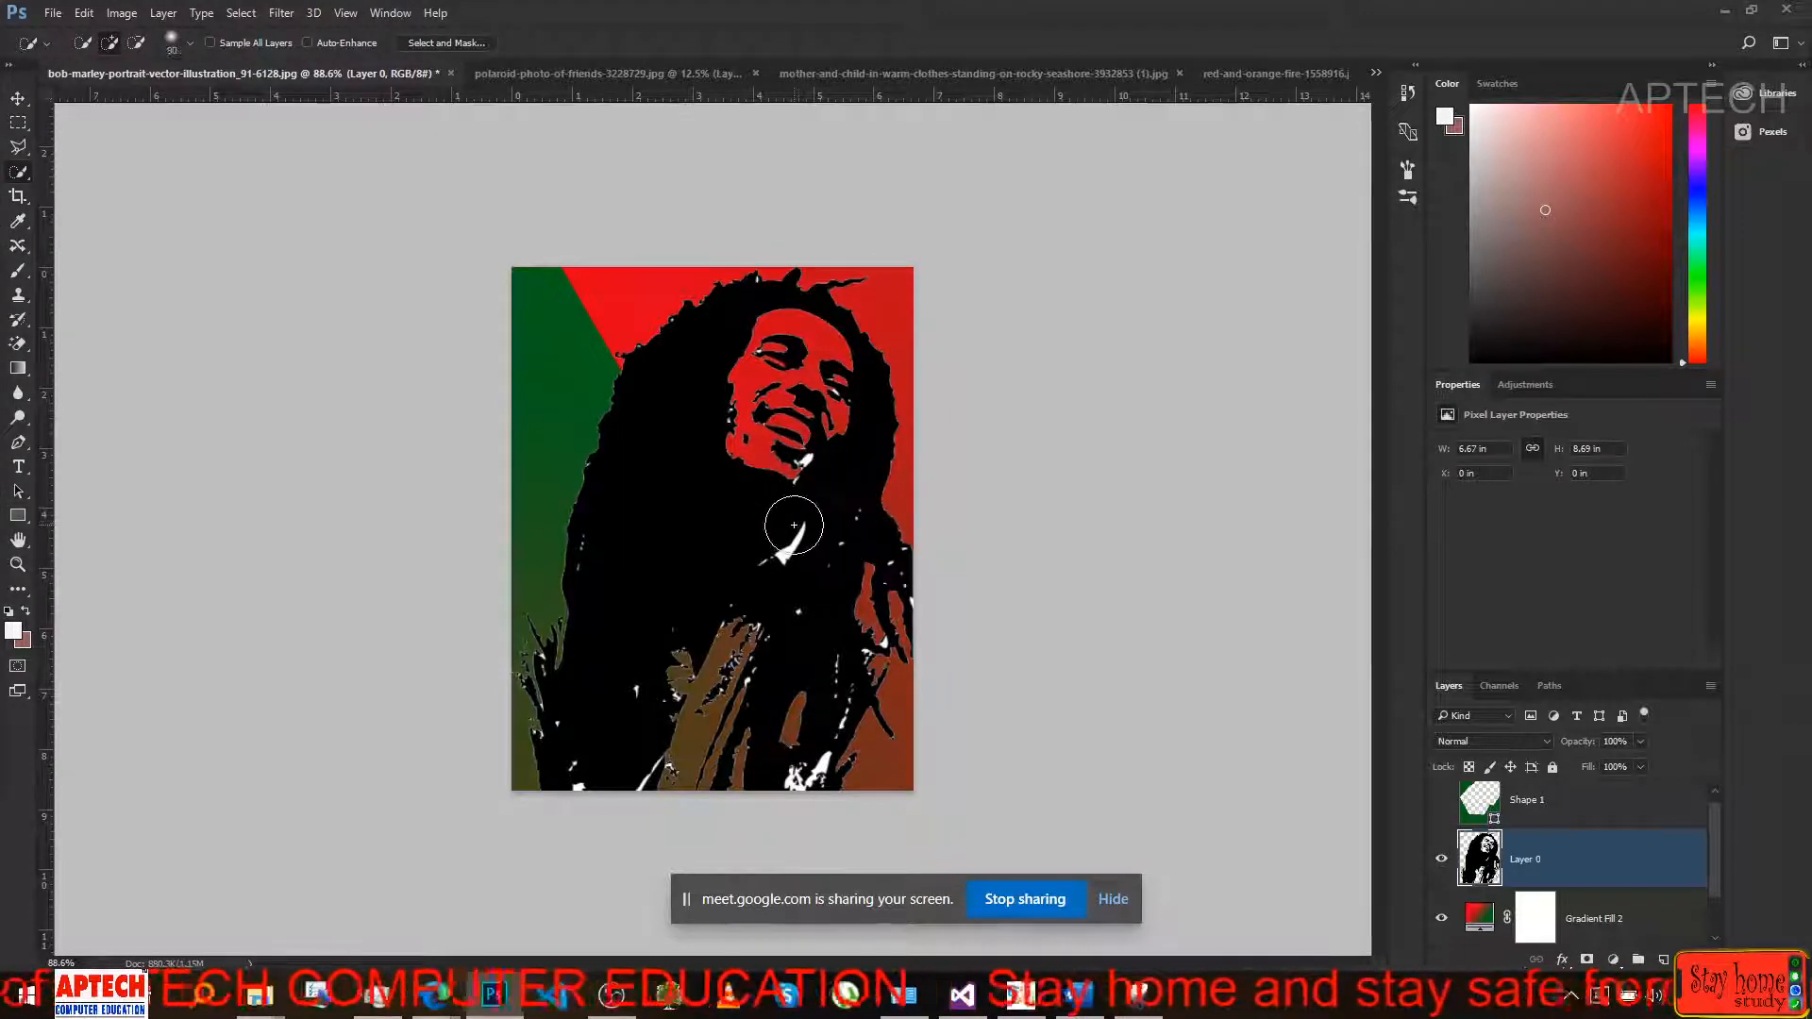
key("bracketleft")
key("bracketleft")
key("bracketleft")
key("bracketleft")
key("bracketleft")
key("bracketleft")
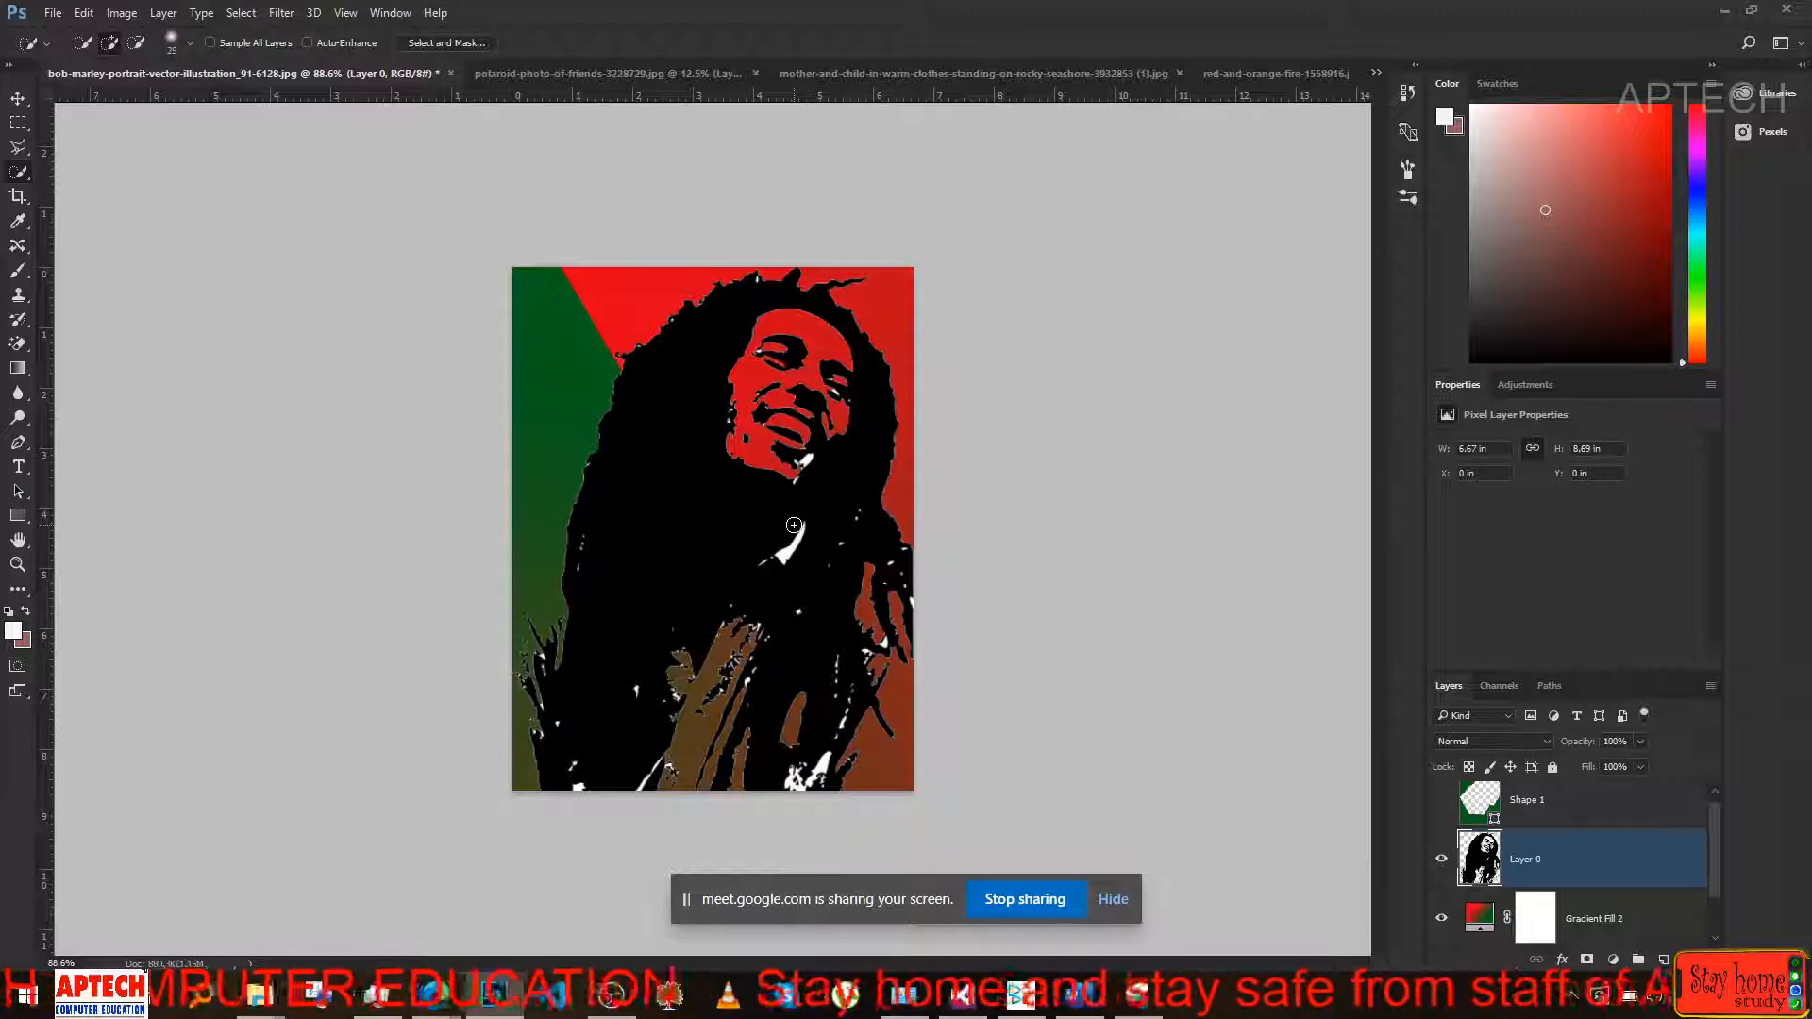
key("bracketleft")
key("bracketleft")
key("bracketleft")
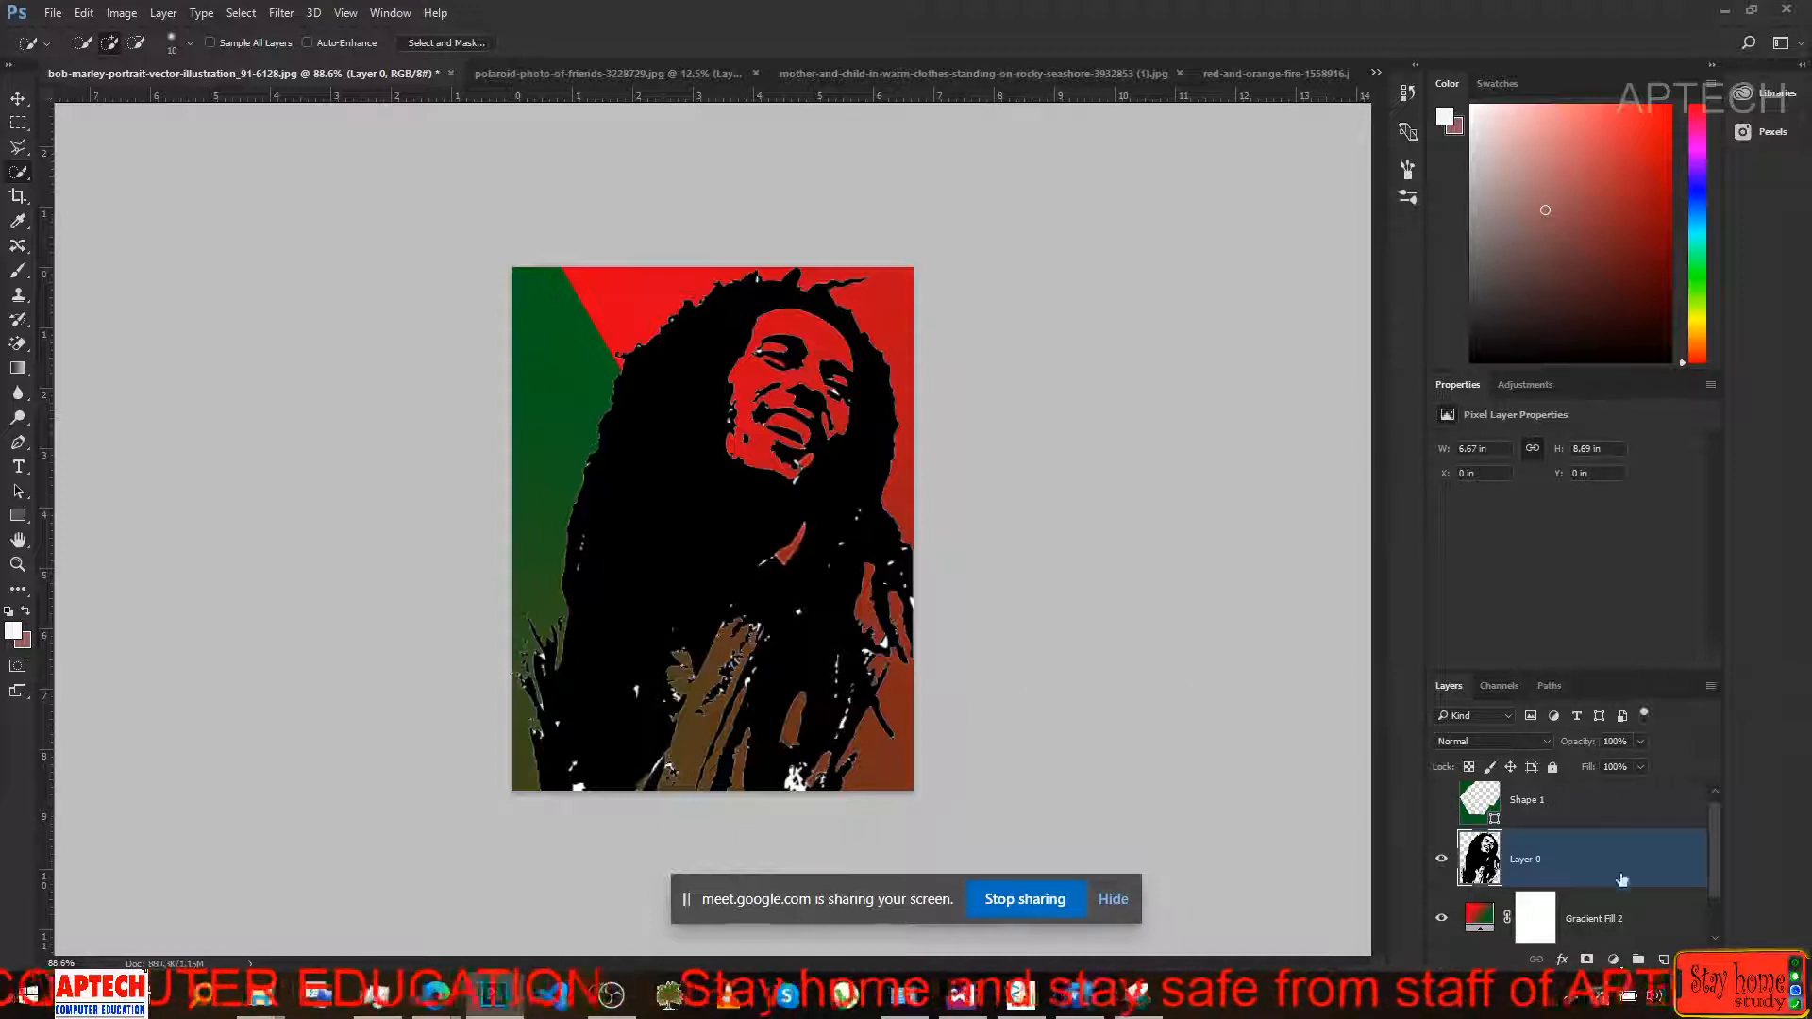
Make the green Shape 1 layer above the portrait visible and select it.
scroll(1519, 849, "up", 1)
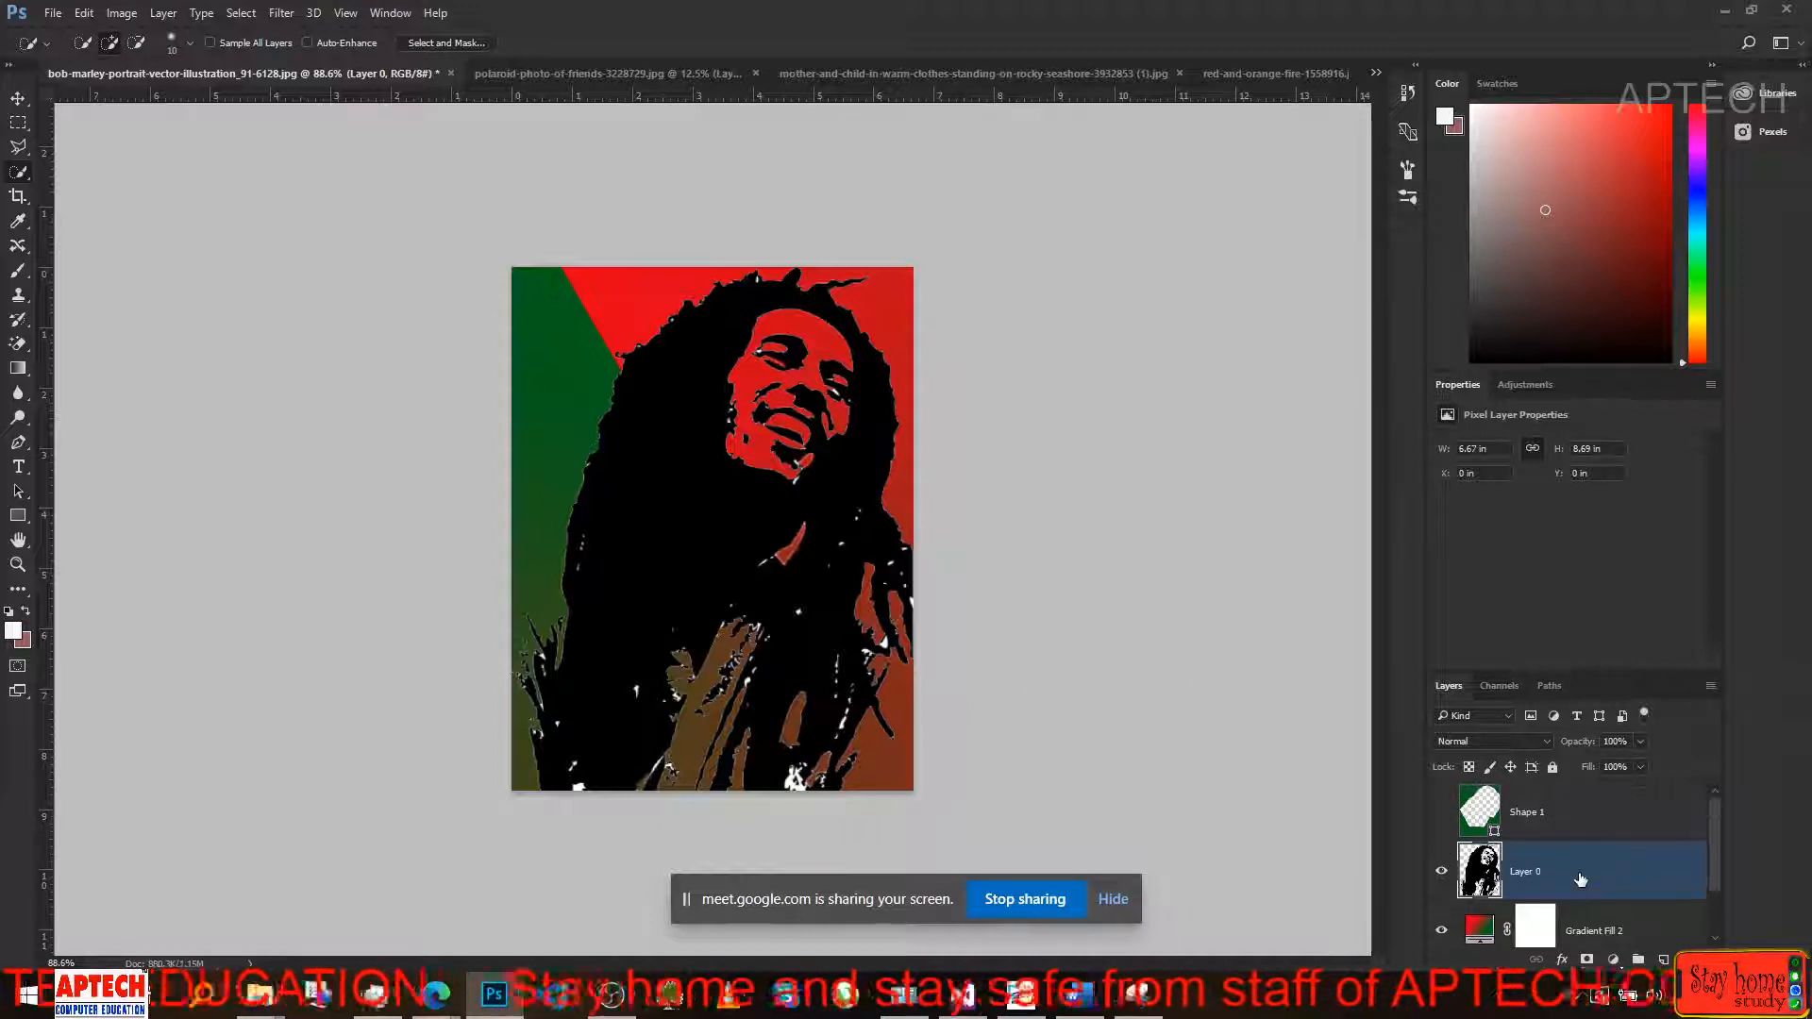
left_click(1442, 814)
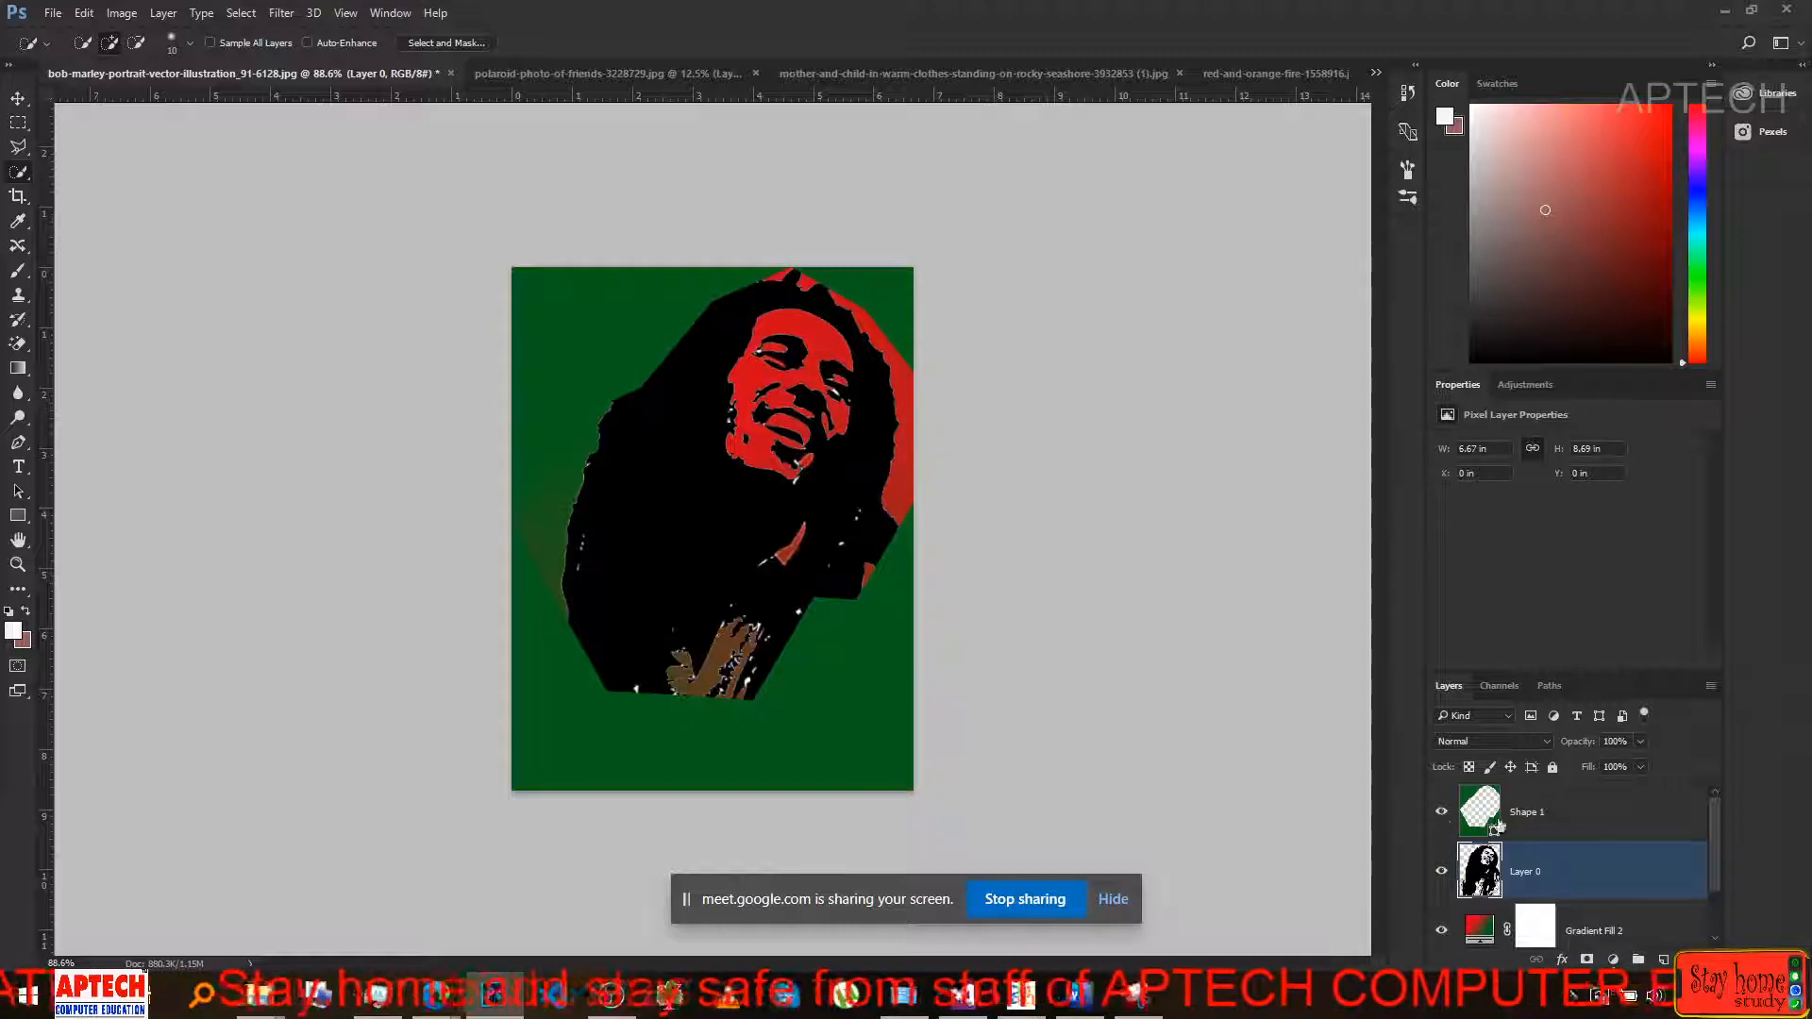
left_click(1552, 813)
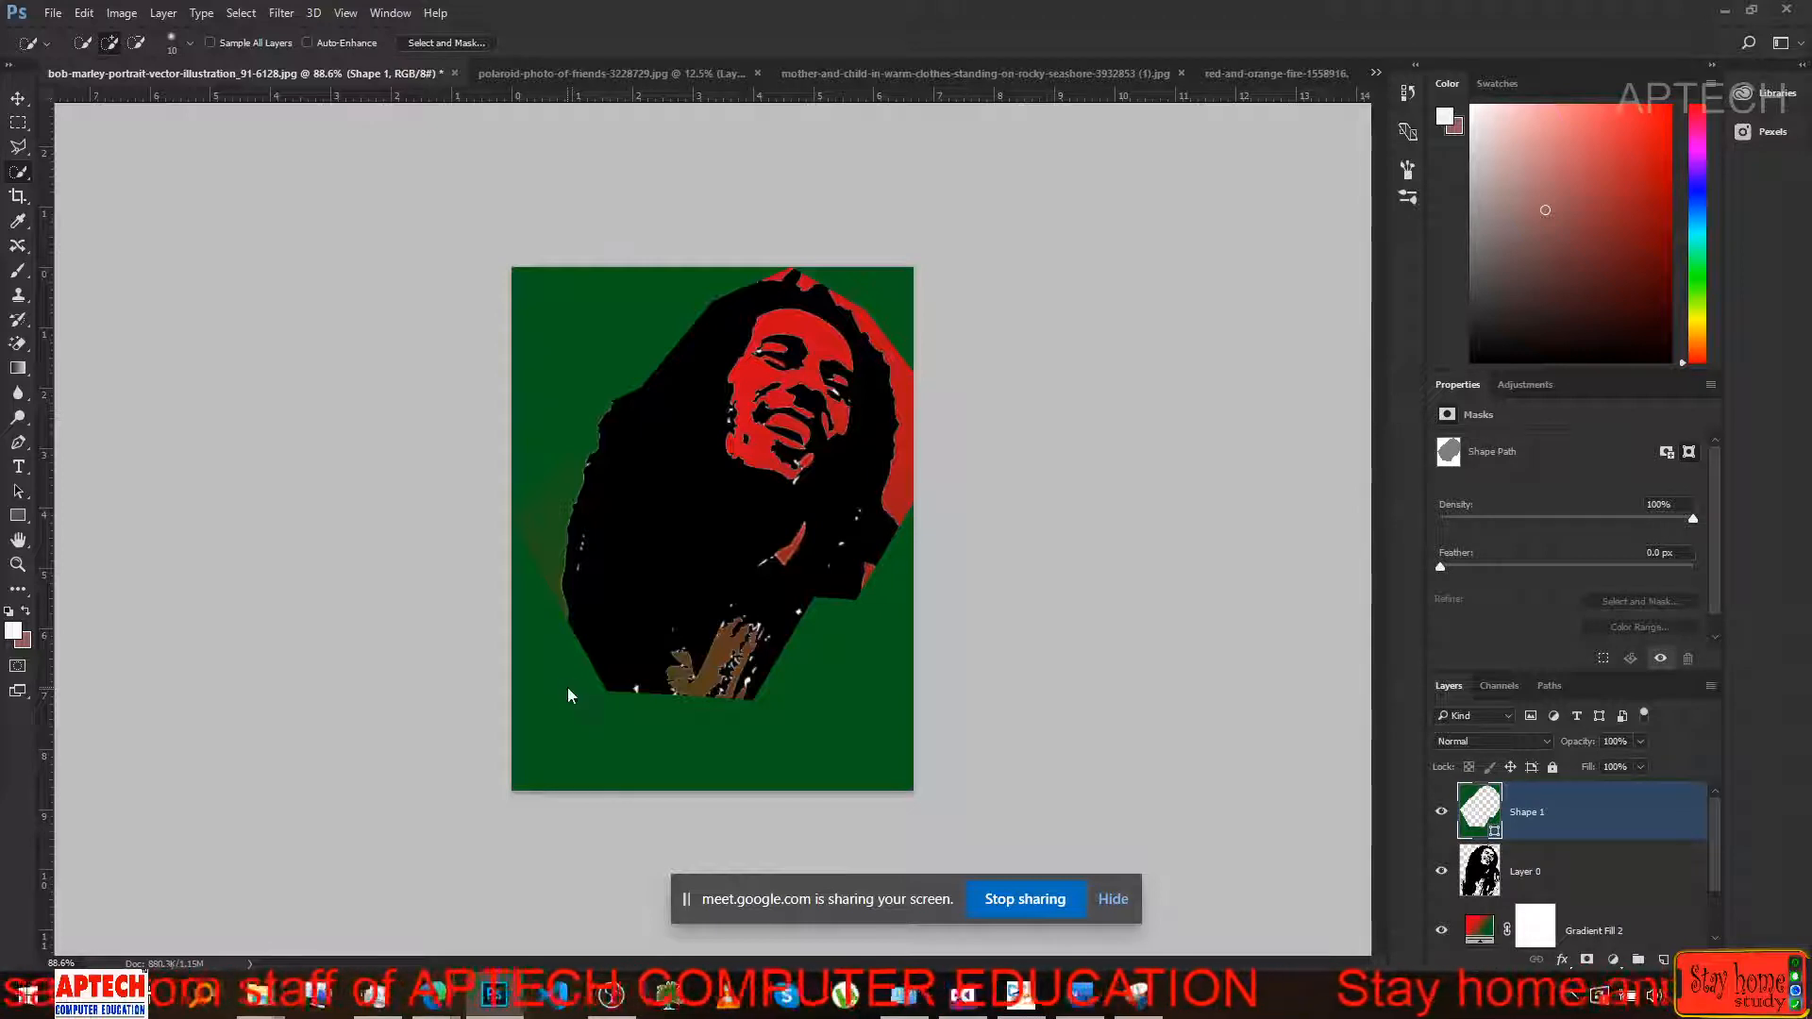
Start a new Pen tool shape with two anchor points beside the hair, about 30 × 153 px, and fill it with the background colour.
key("p")
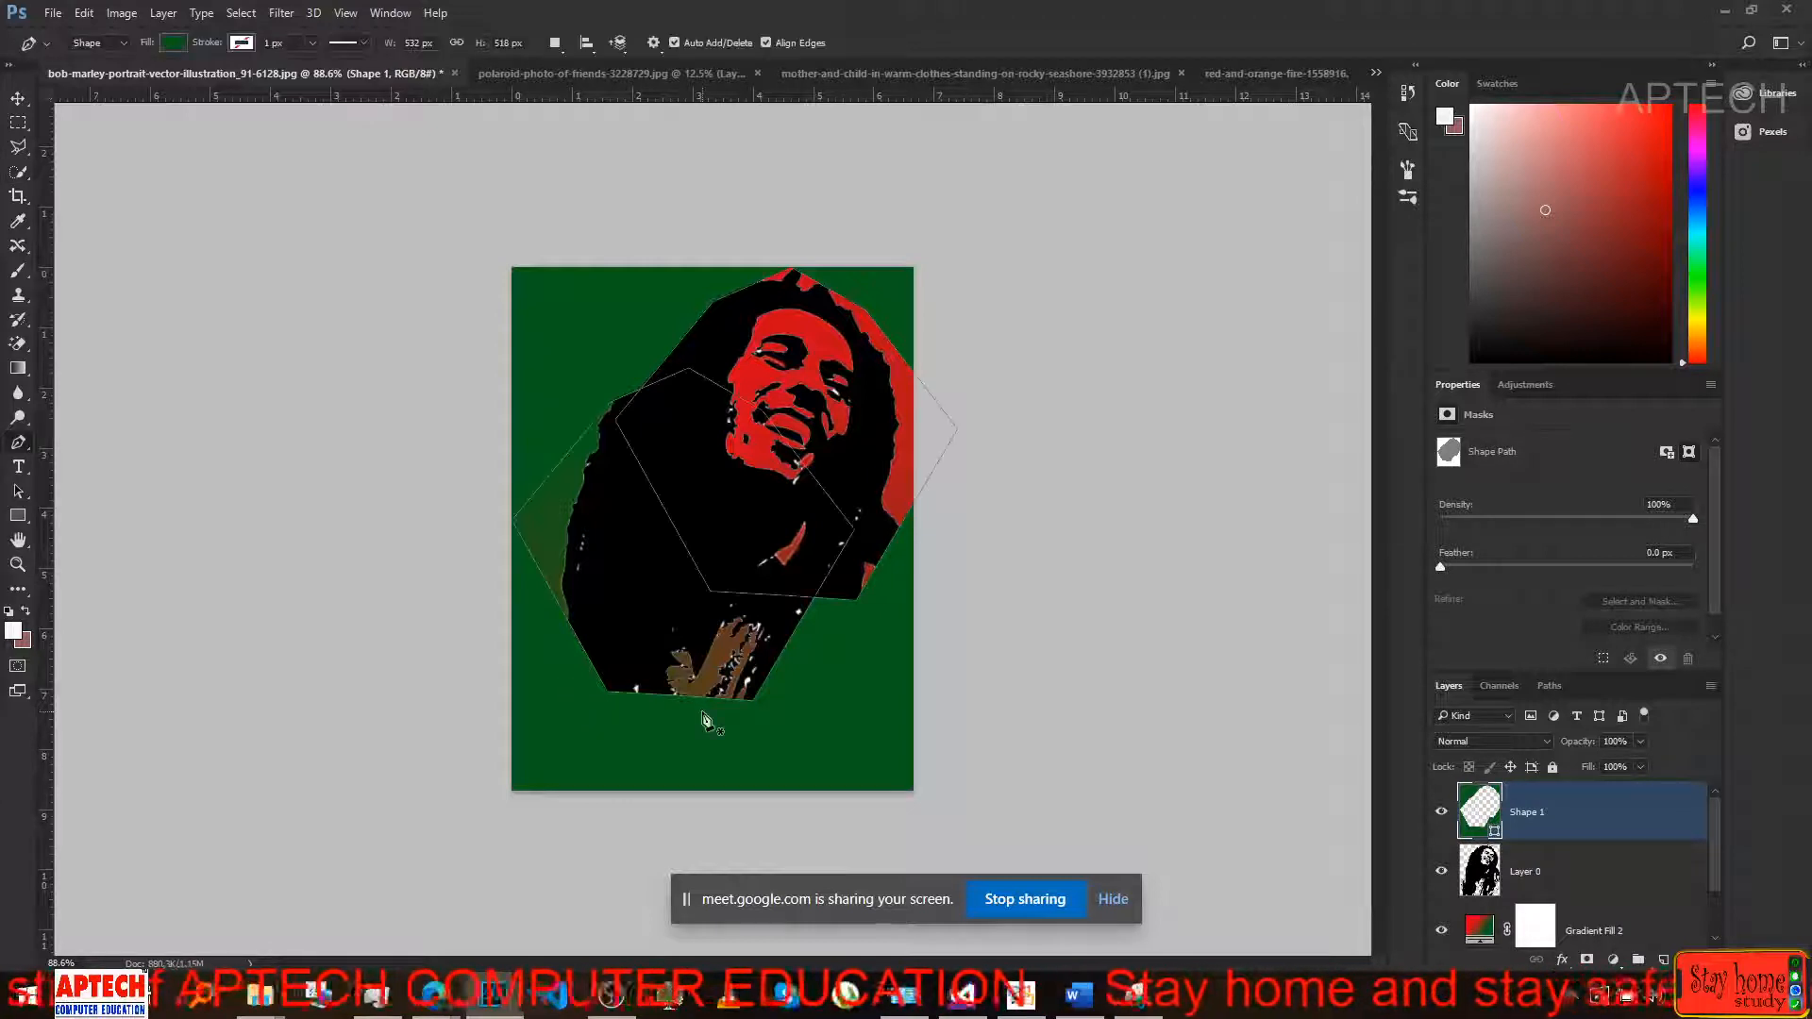
left_click(607, 415)
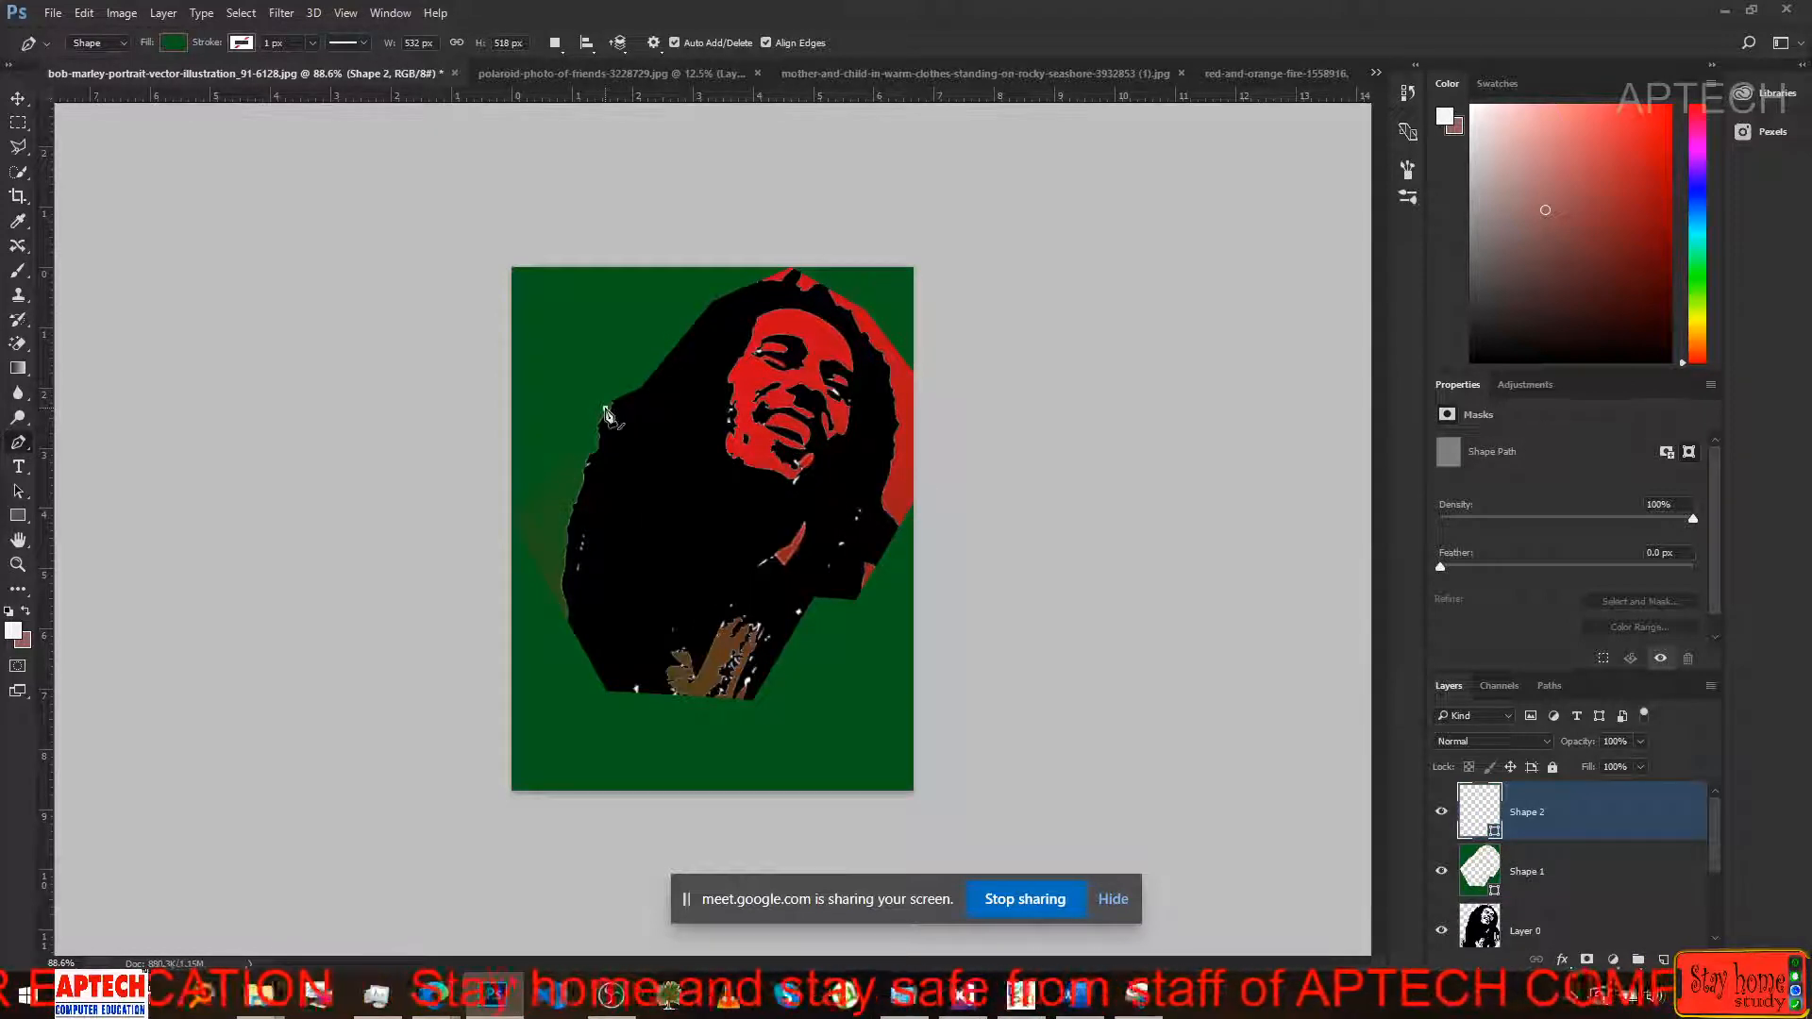
left_click(630, 538)
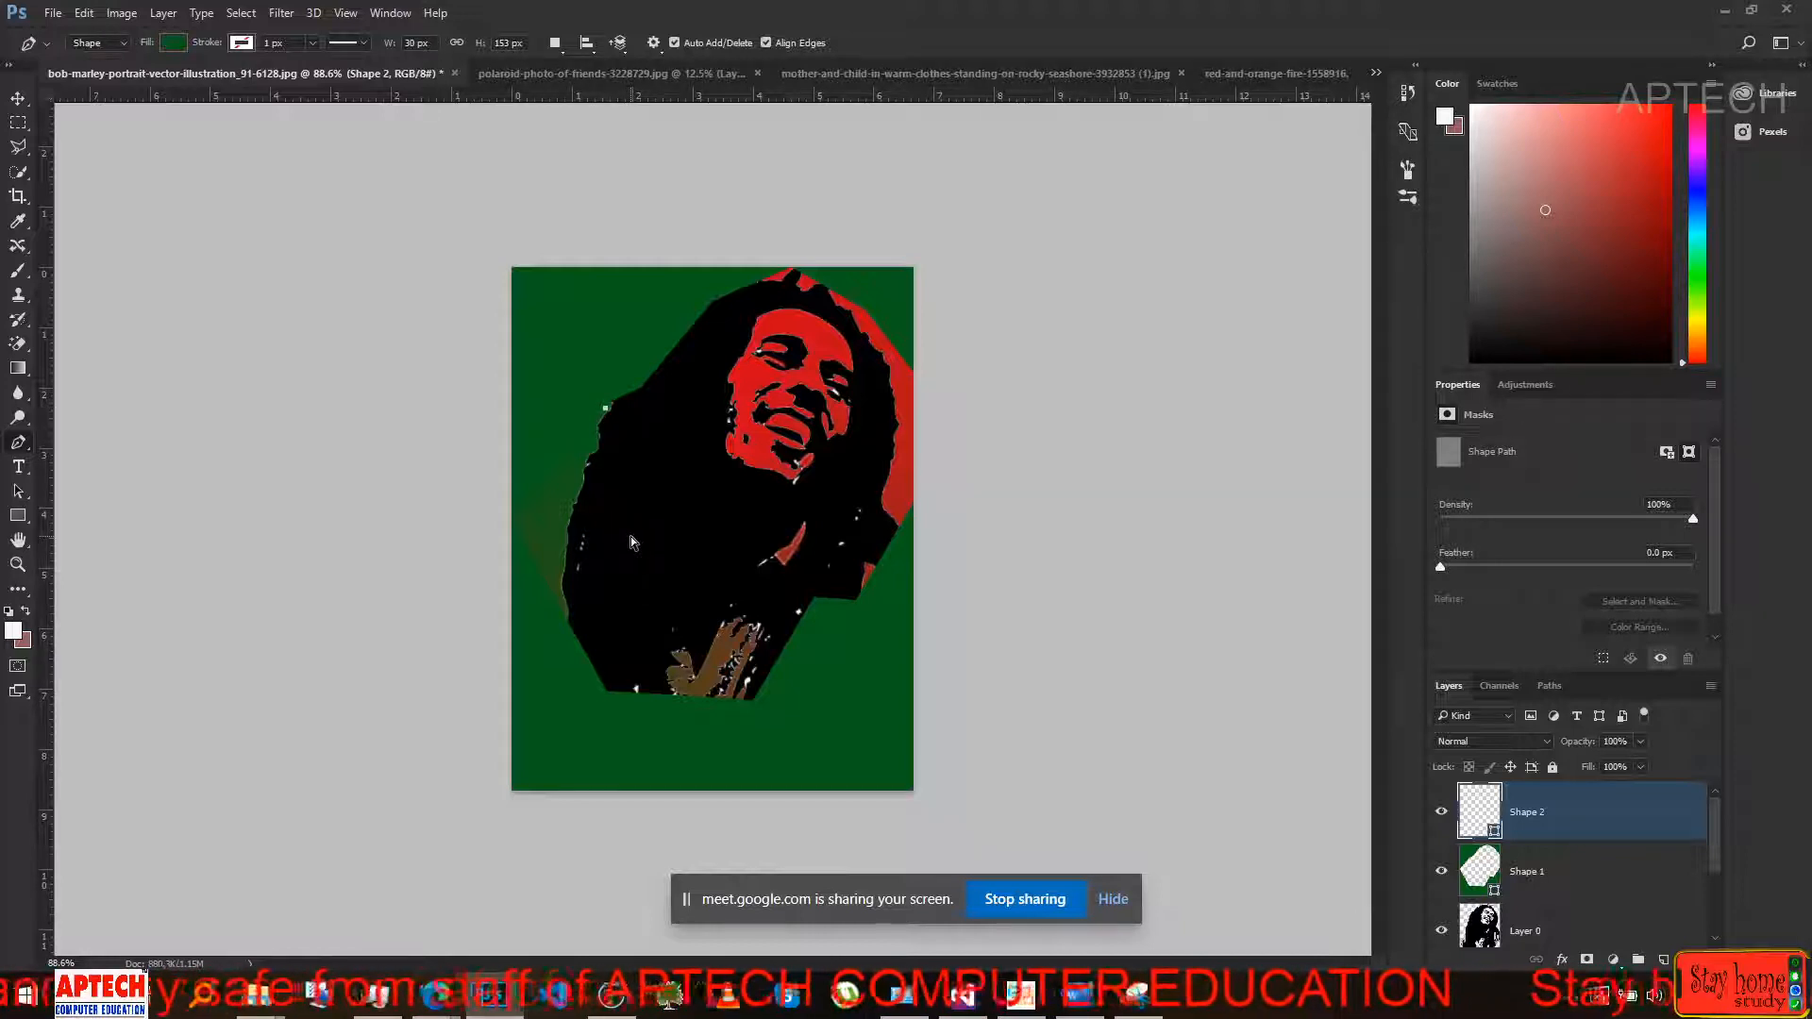
key("ctrl+BackSpace")
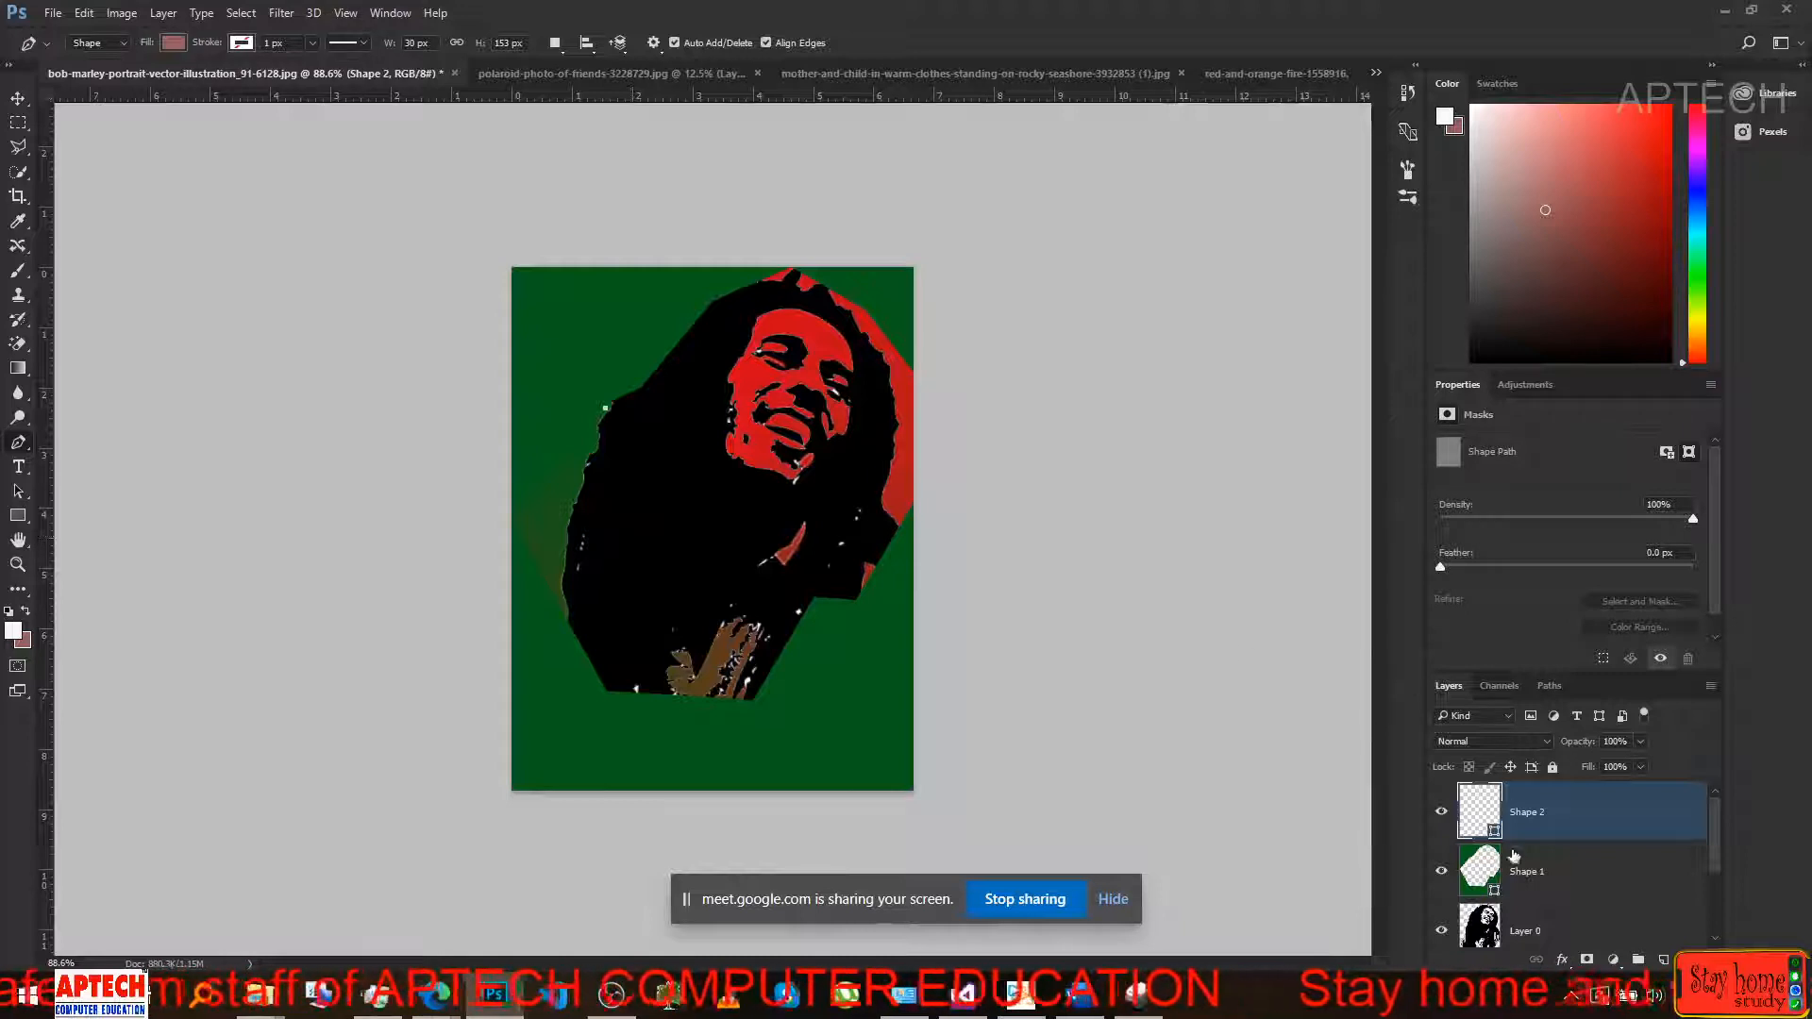
Delete the green Shape 1 layer and select the Shape 2 layer.
left_click(1529, 874)
key("Delete")
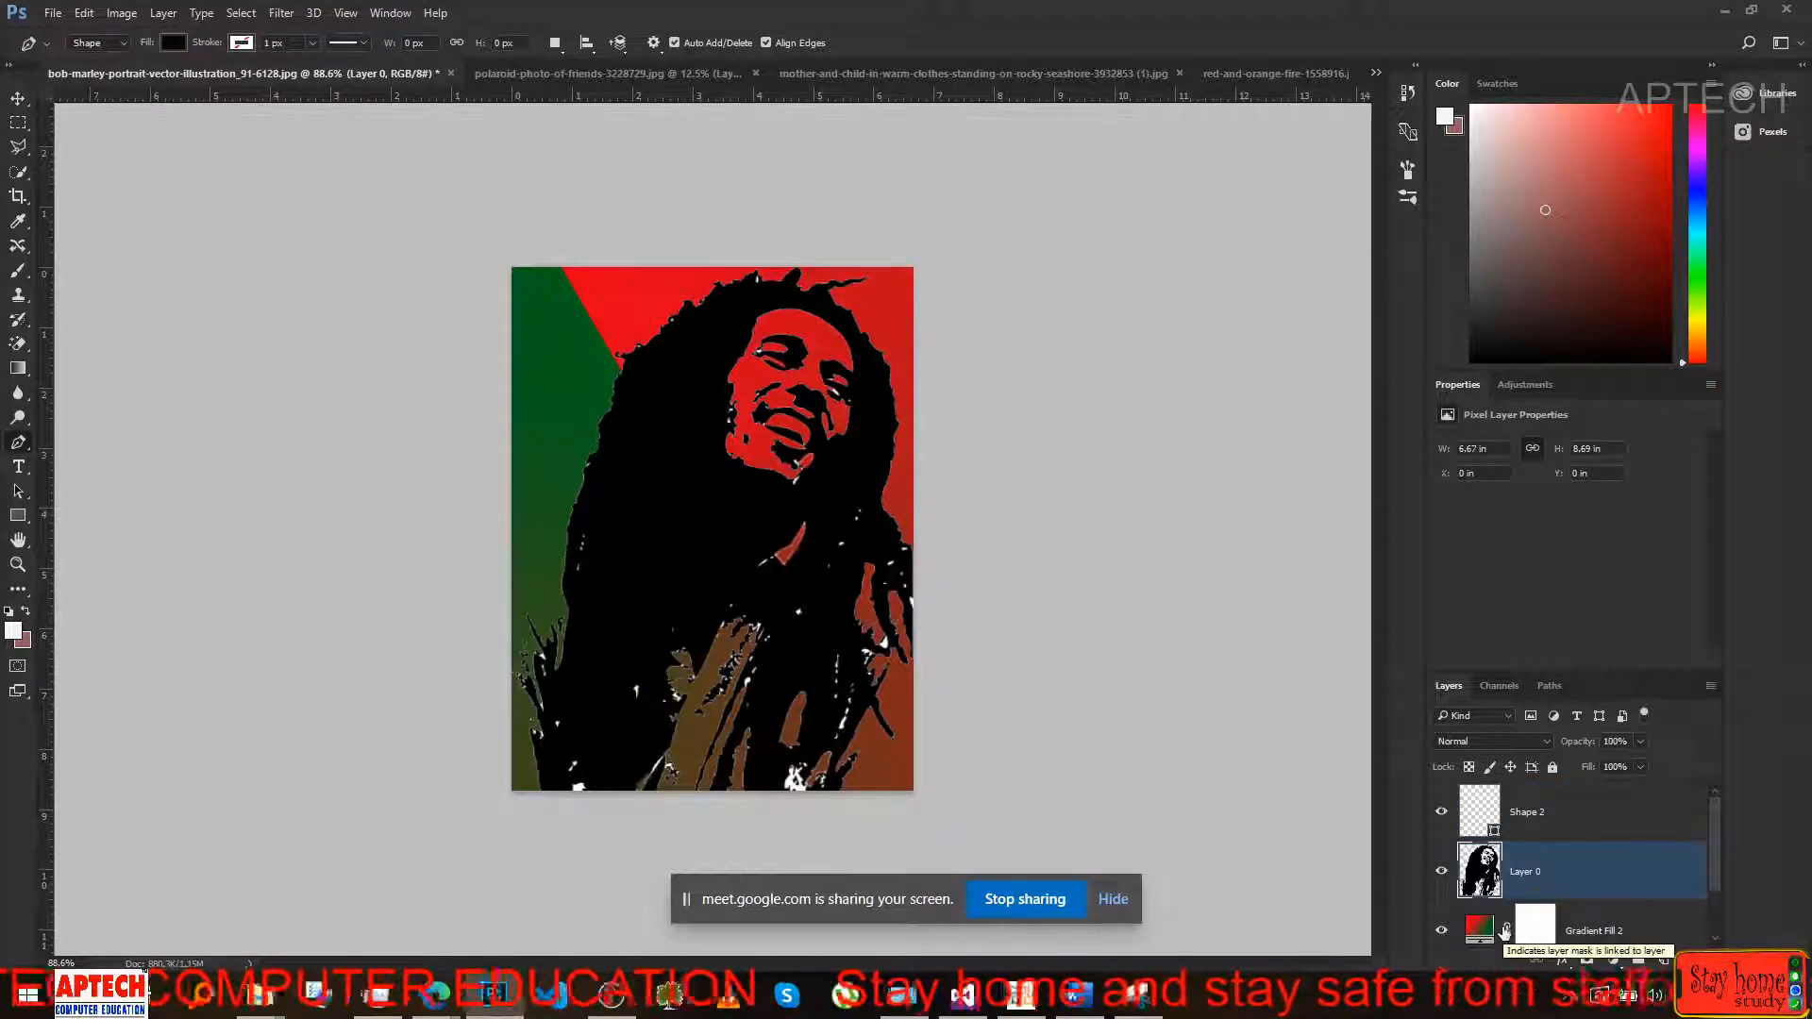
left_click(1566, 821)
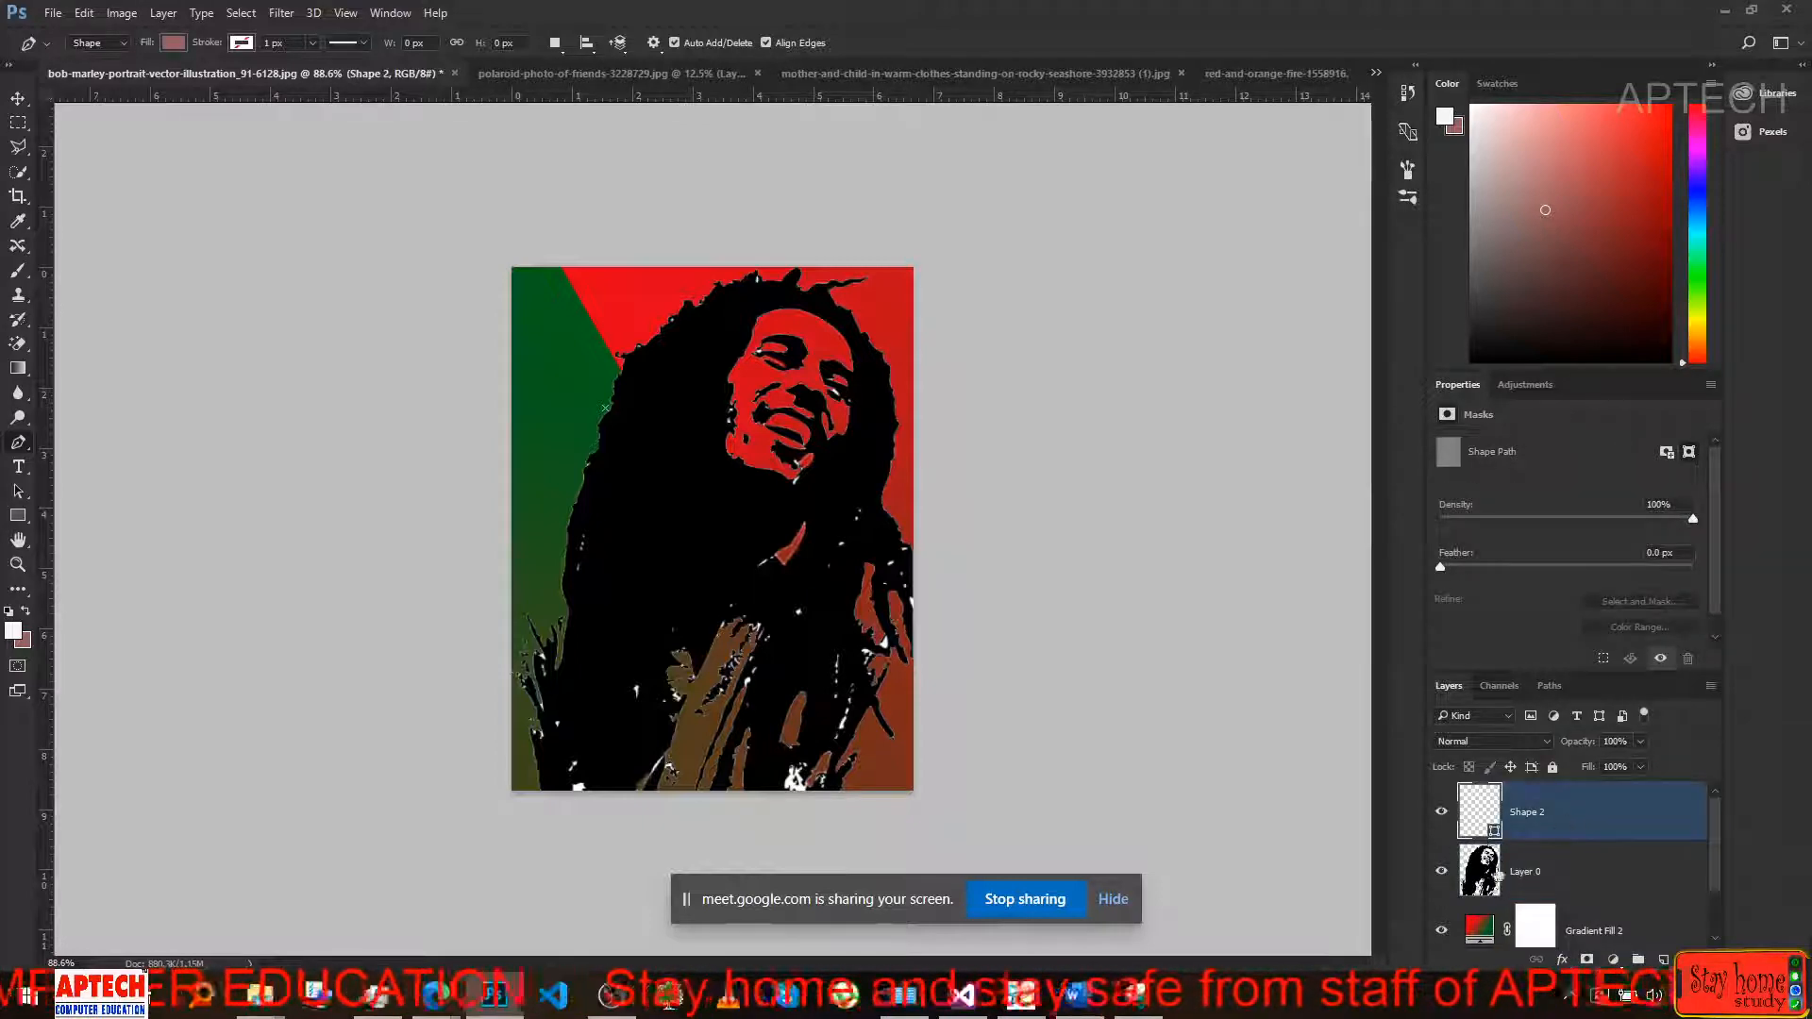
Hide the portrait on Layer 0 to view the bare gradient, and show it again.
left_click(1463, 896)
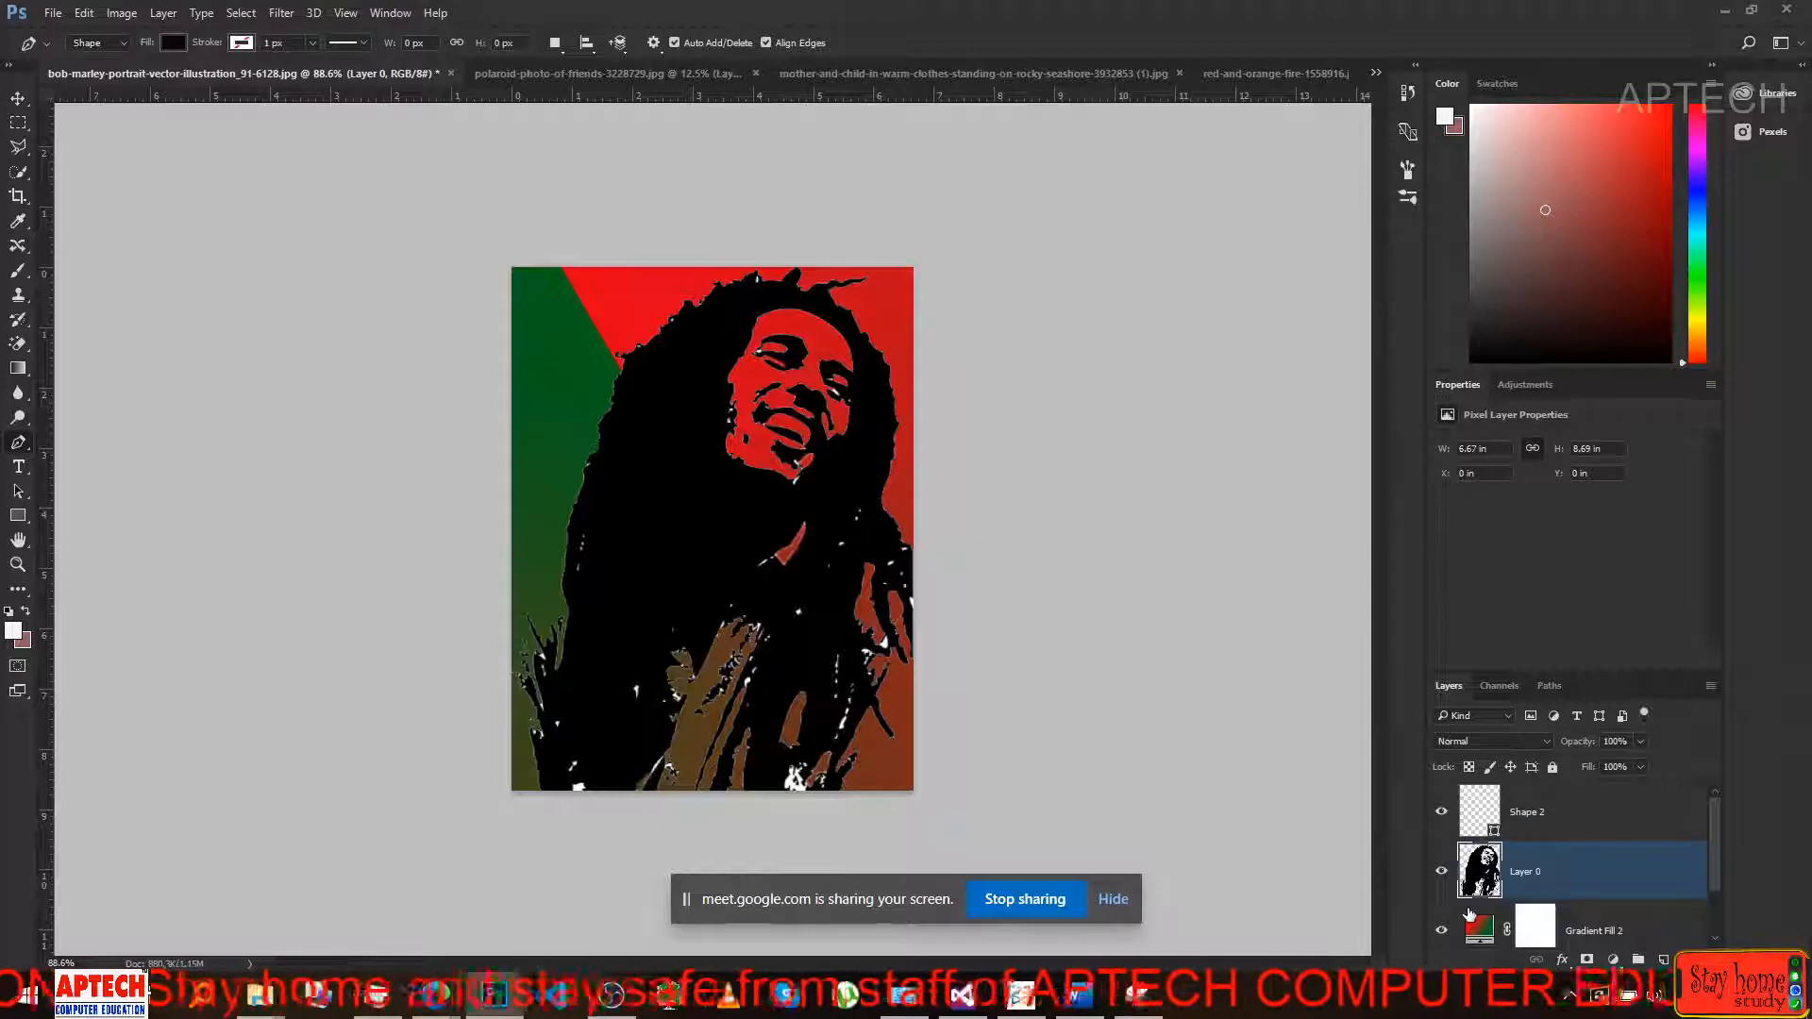
left_click(1441, 869)
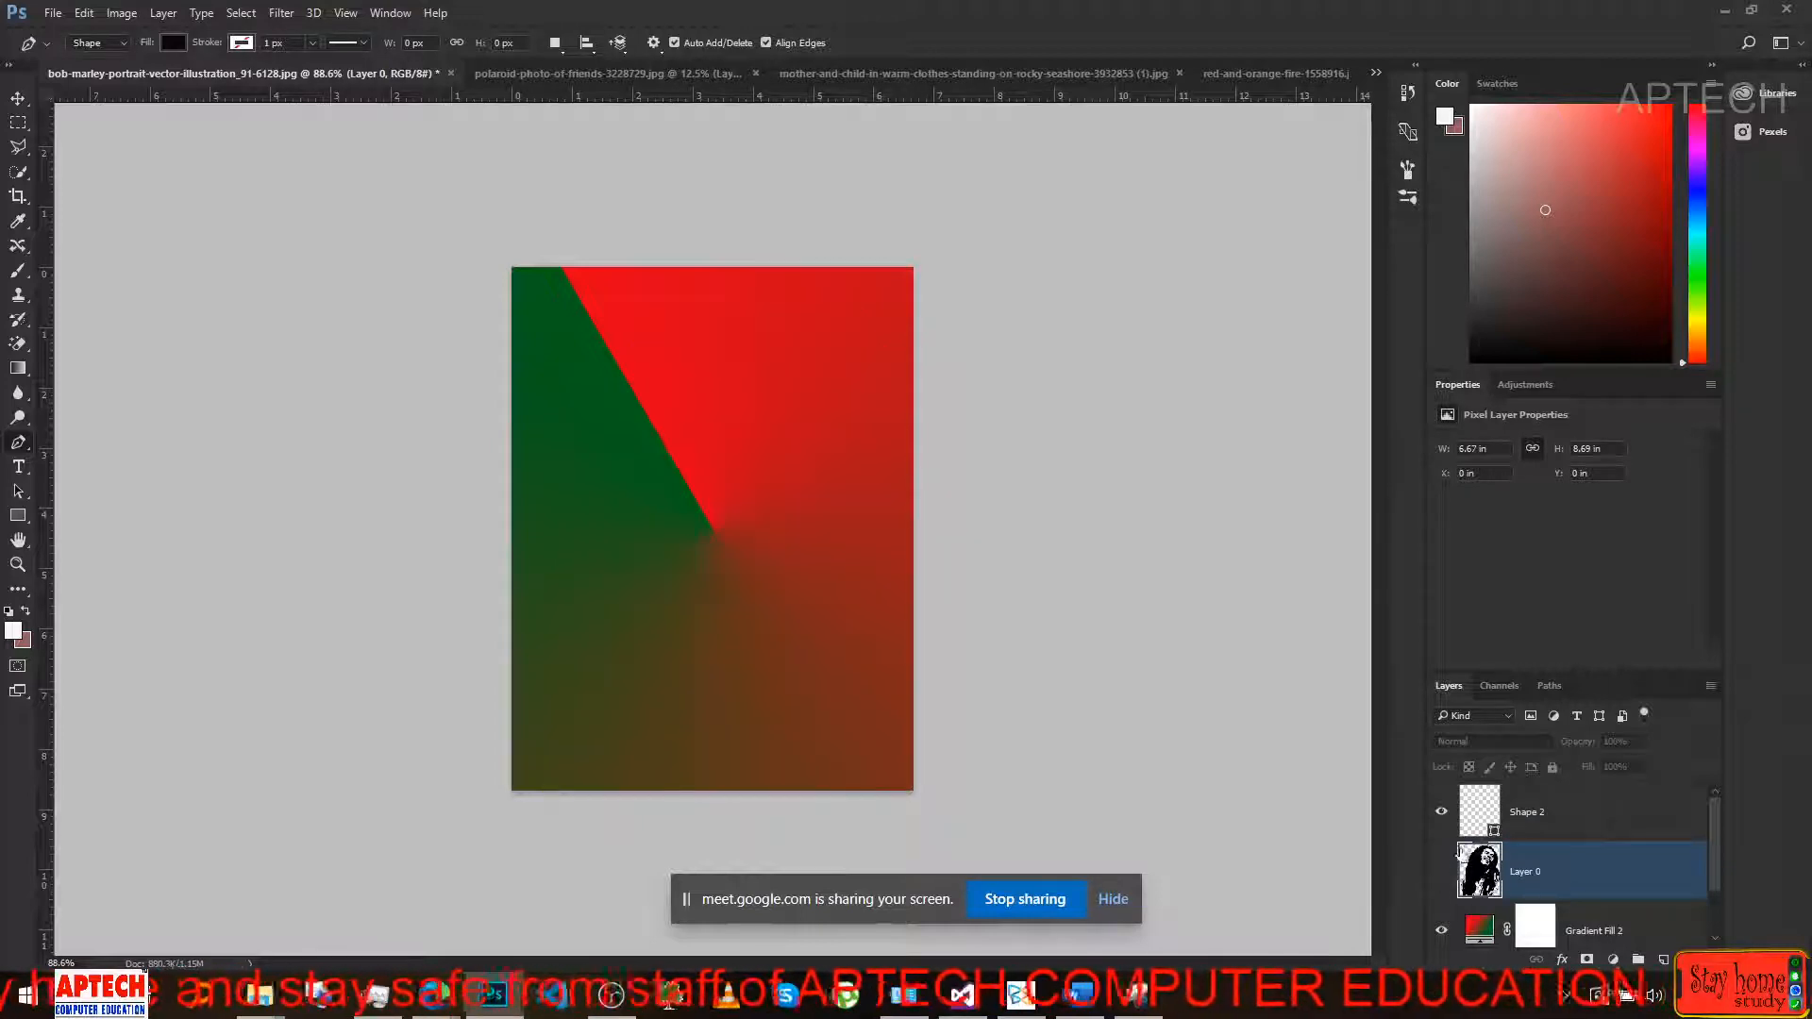
left_click(1441, 869)
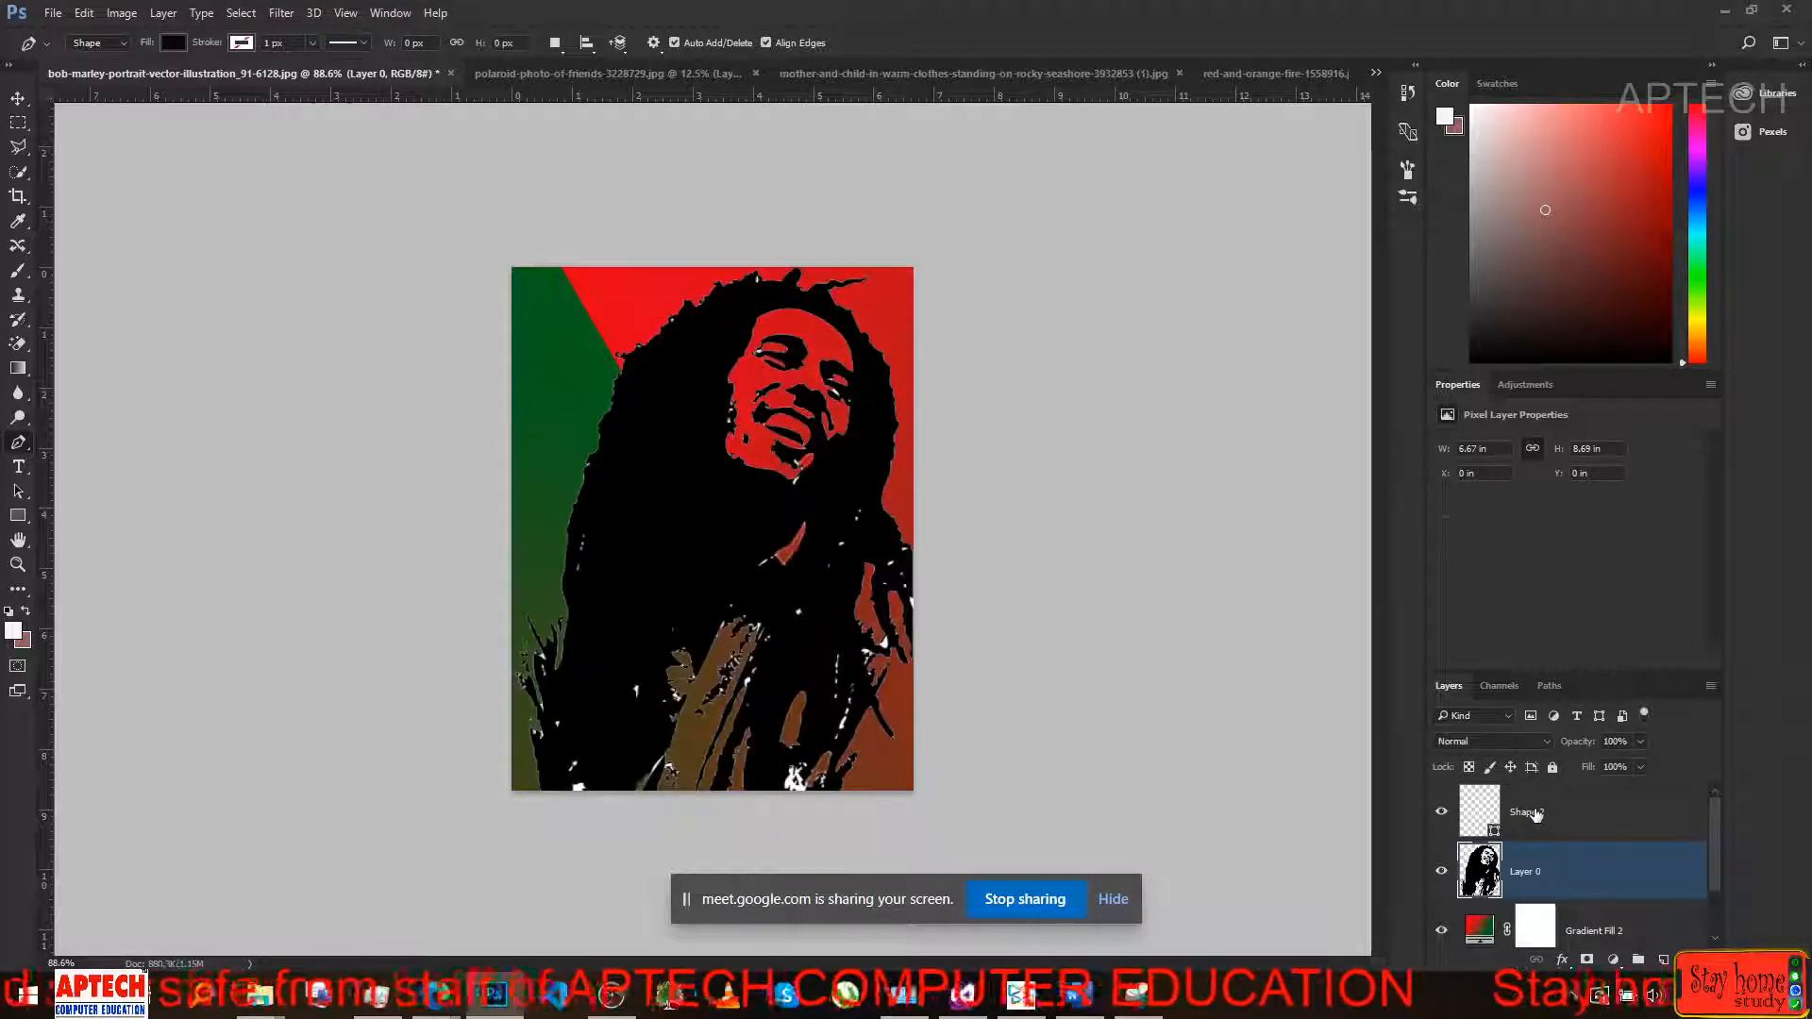
On the Shape 2 layer, draw a closed six-sided Pen tool shape over the portrait, about 397 × 429 px, keeping the Shape mode.
left_click(1534, 815)
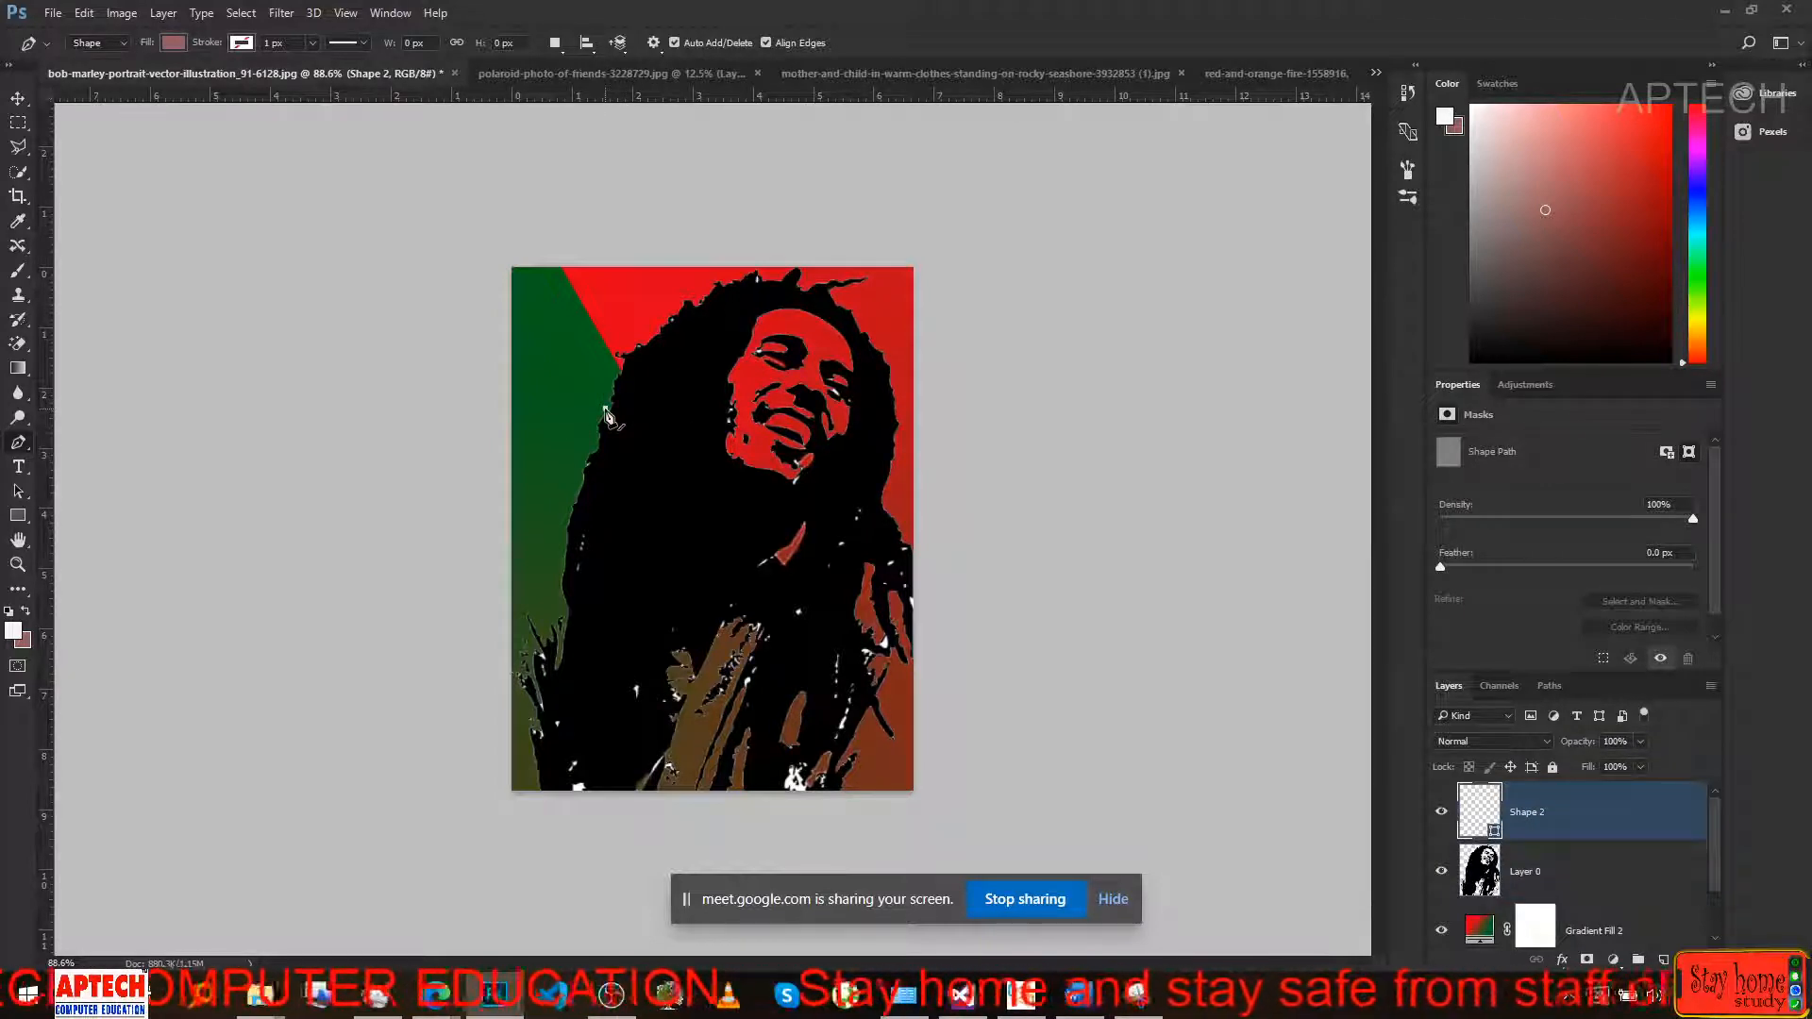
left_click(605, 407)
left_click(792, 321)
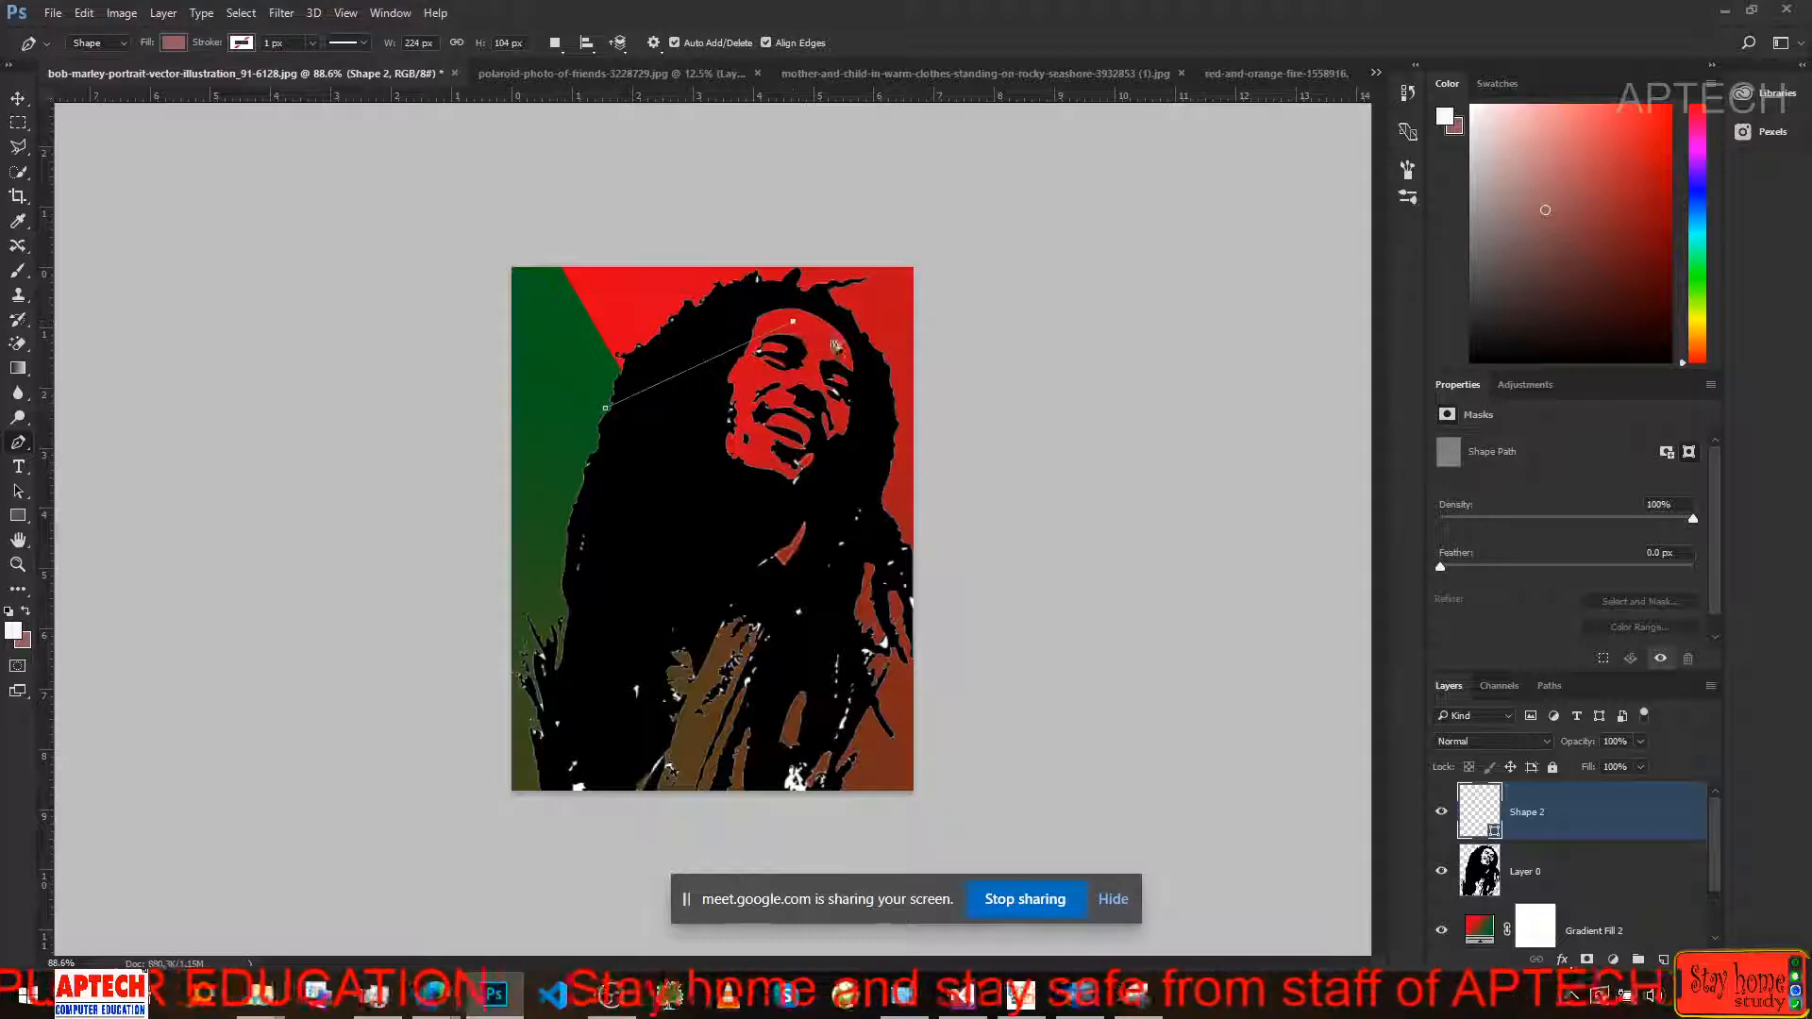
left_click(122, 55)
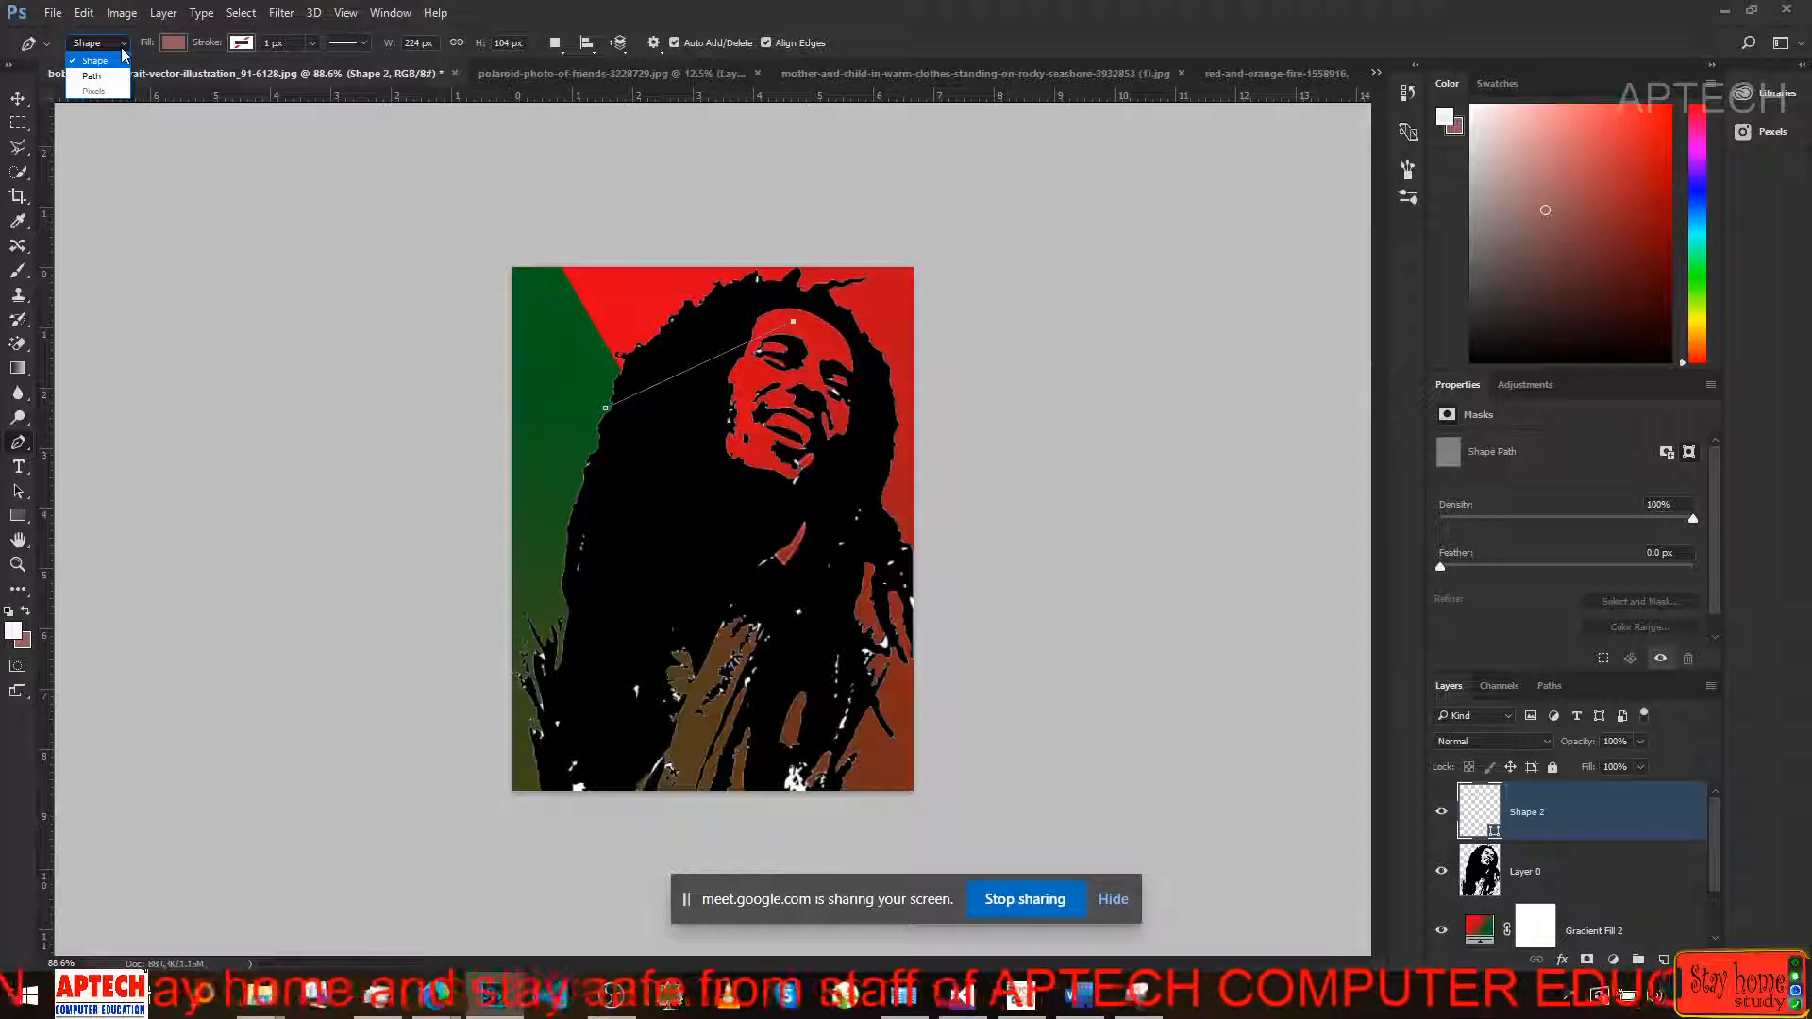
left_click(122, 52)
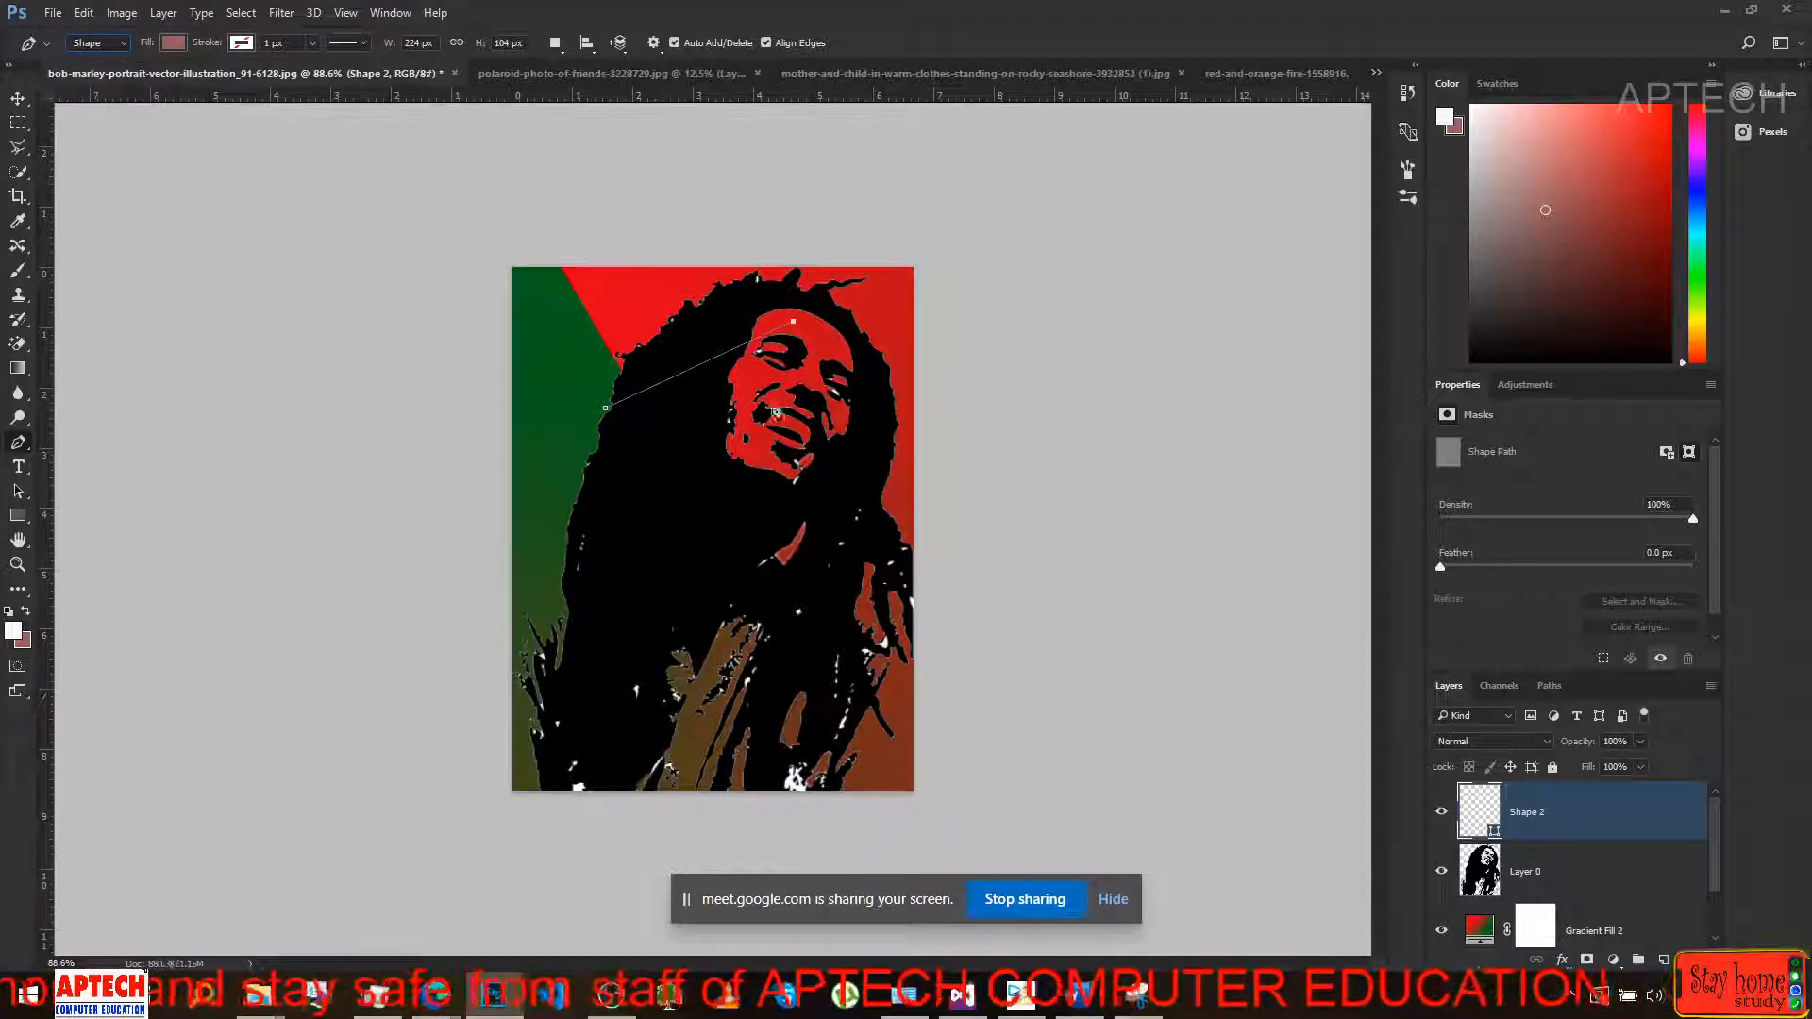
left_click(877, 440)
left_click(744, 678)
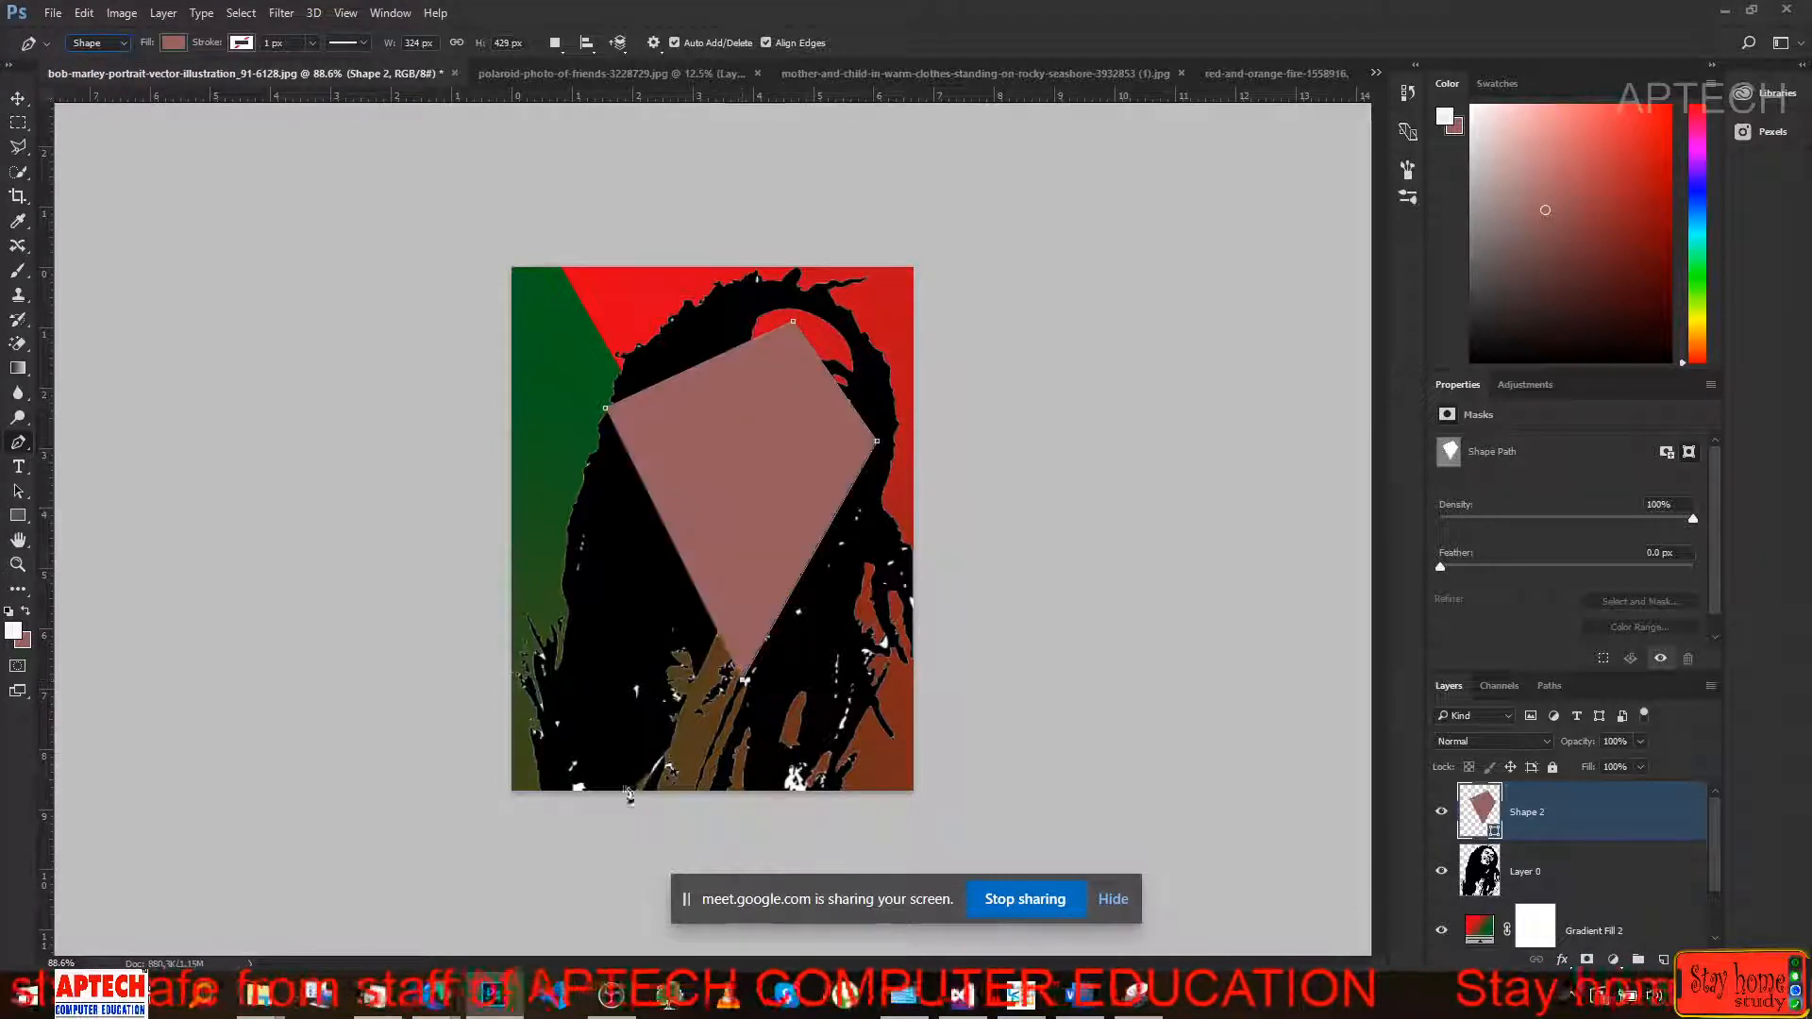
left_click(572, 663)
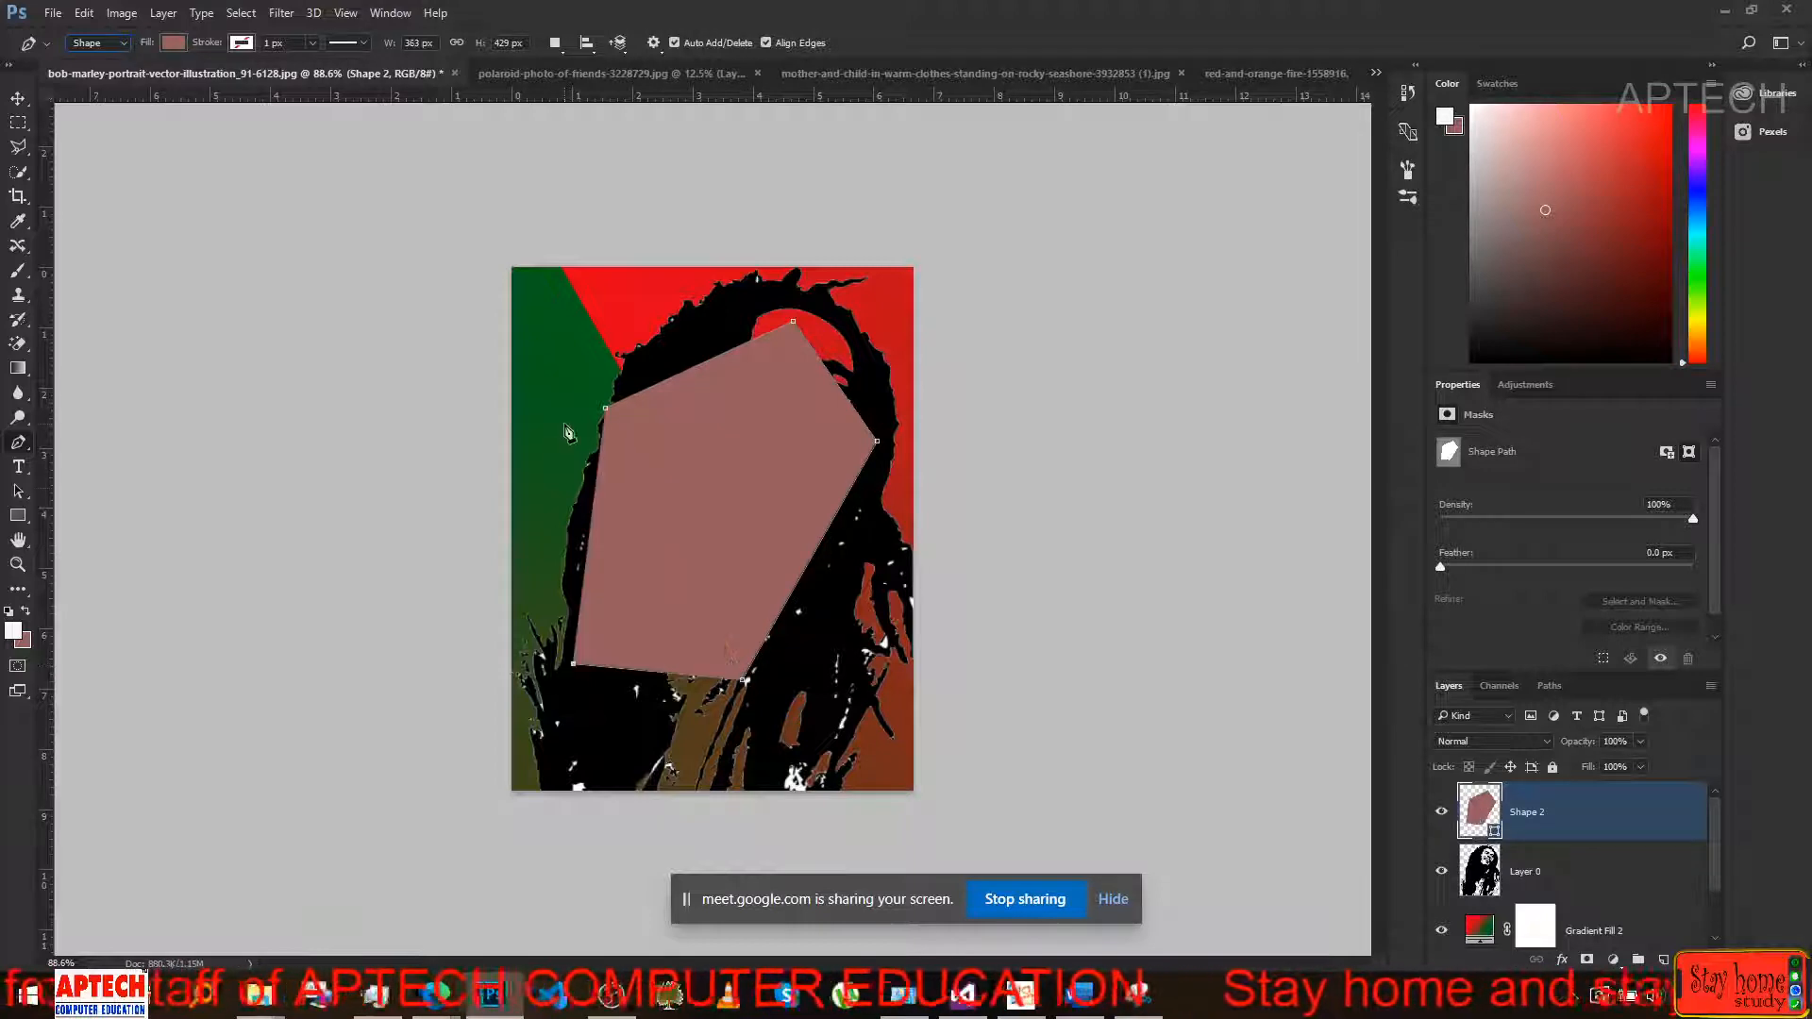
left_click(545, 536)
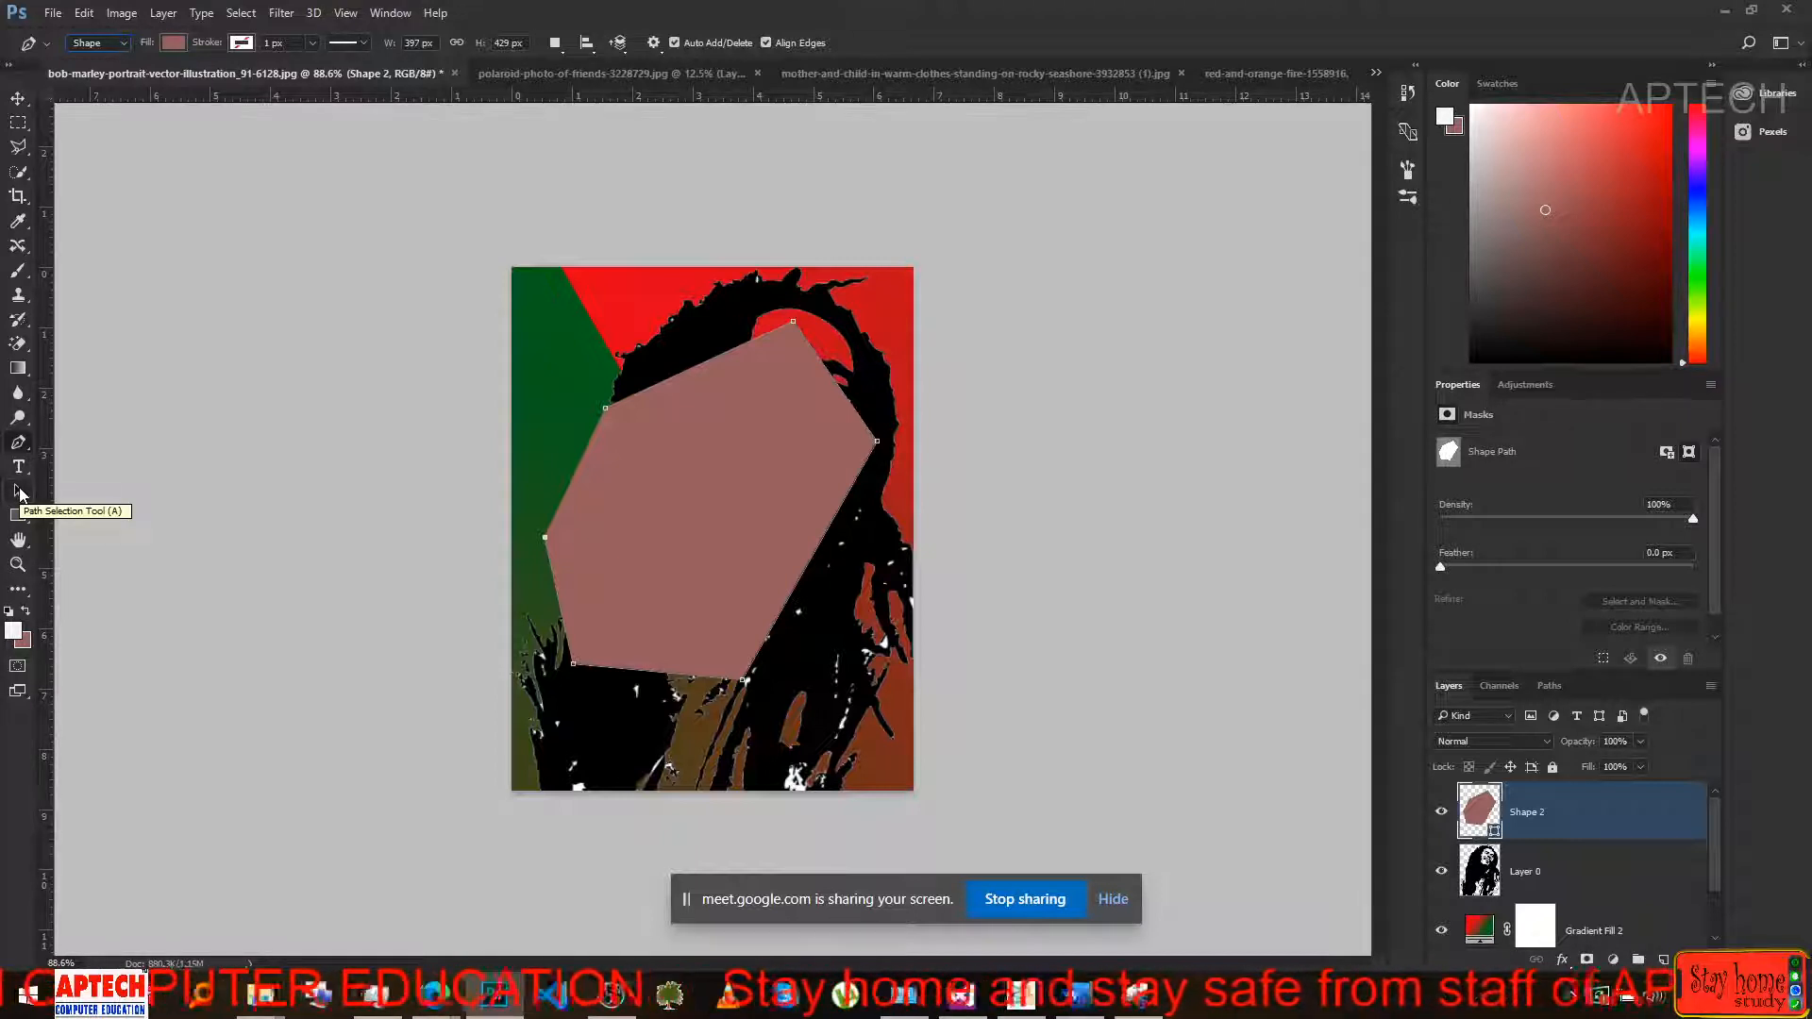
Move the whole polygon slightly up and to the right with the Path Selection Tool.
left_click_drag(19, 493, 103, 490)
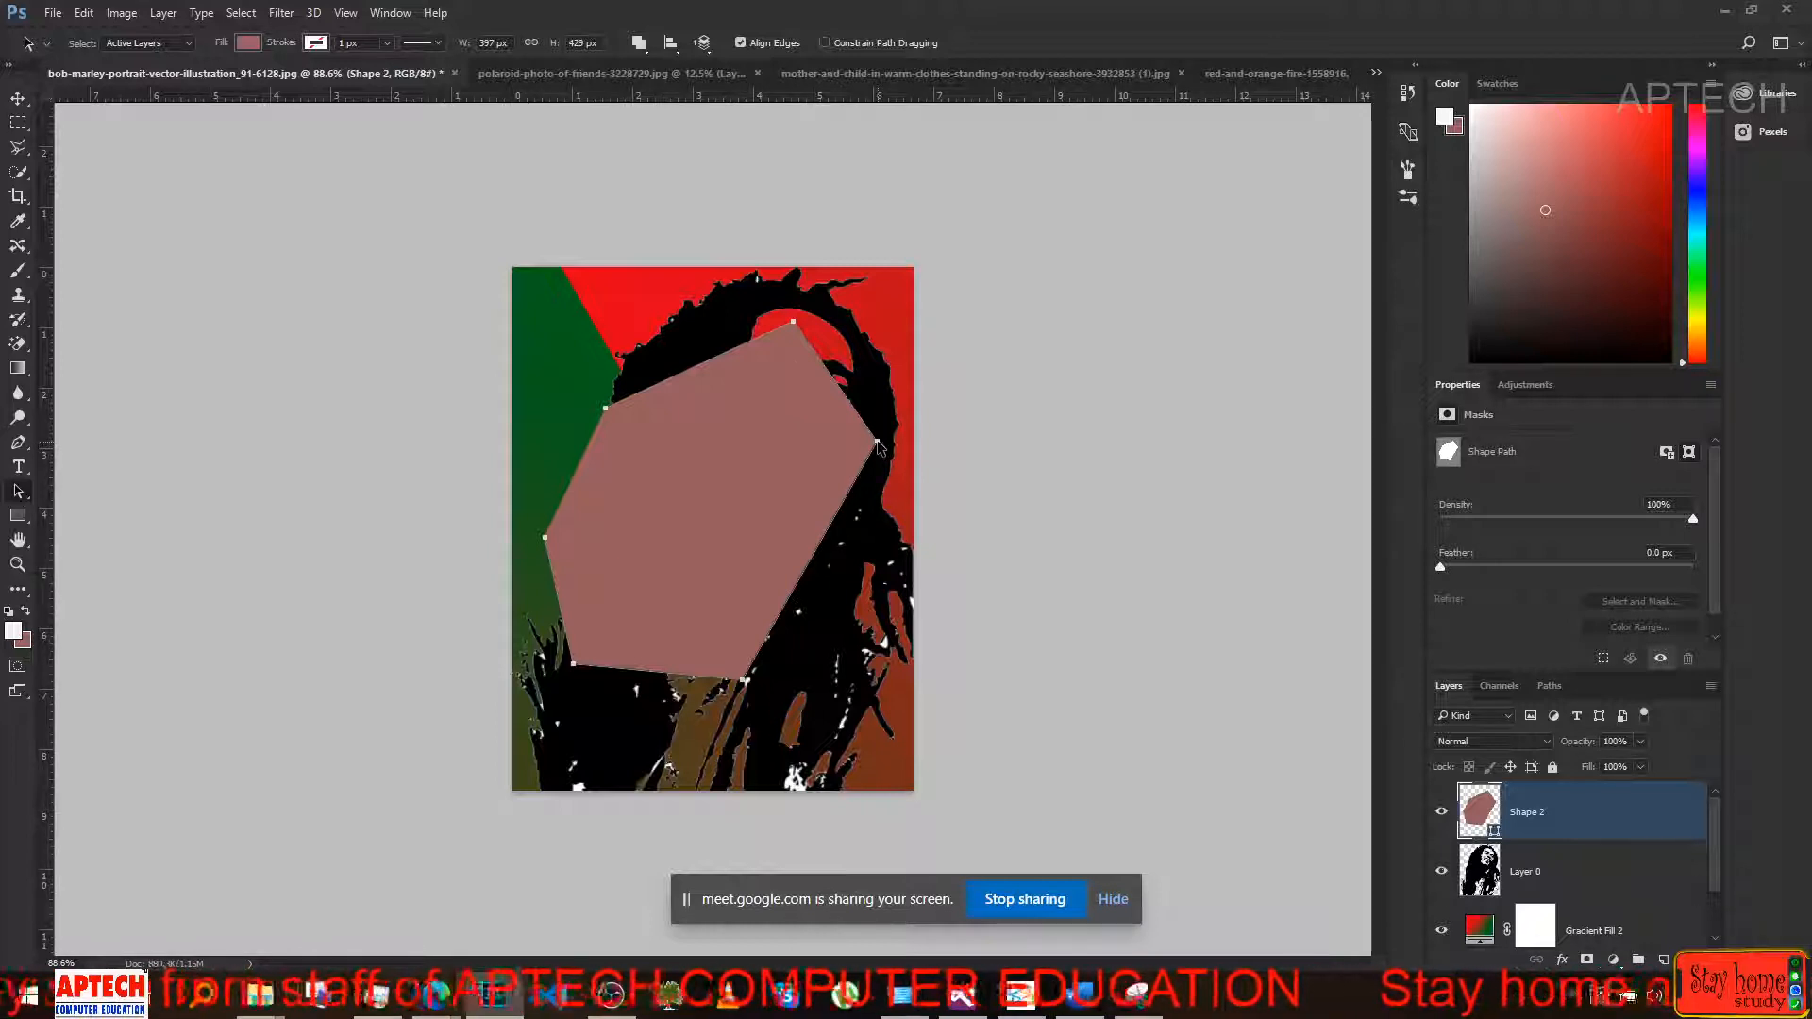
mouse_move(877, 447)
left_mouse_down()
mouse_move(922, 449)
mouse_move(928, 402)
mouse_move(887, 443)
left_mouse_up()
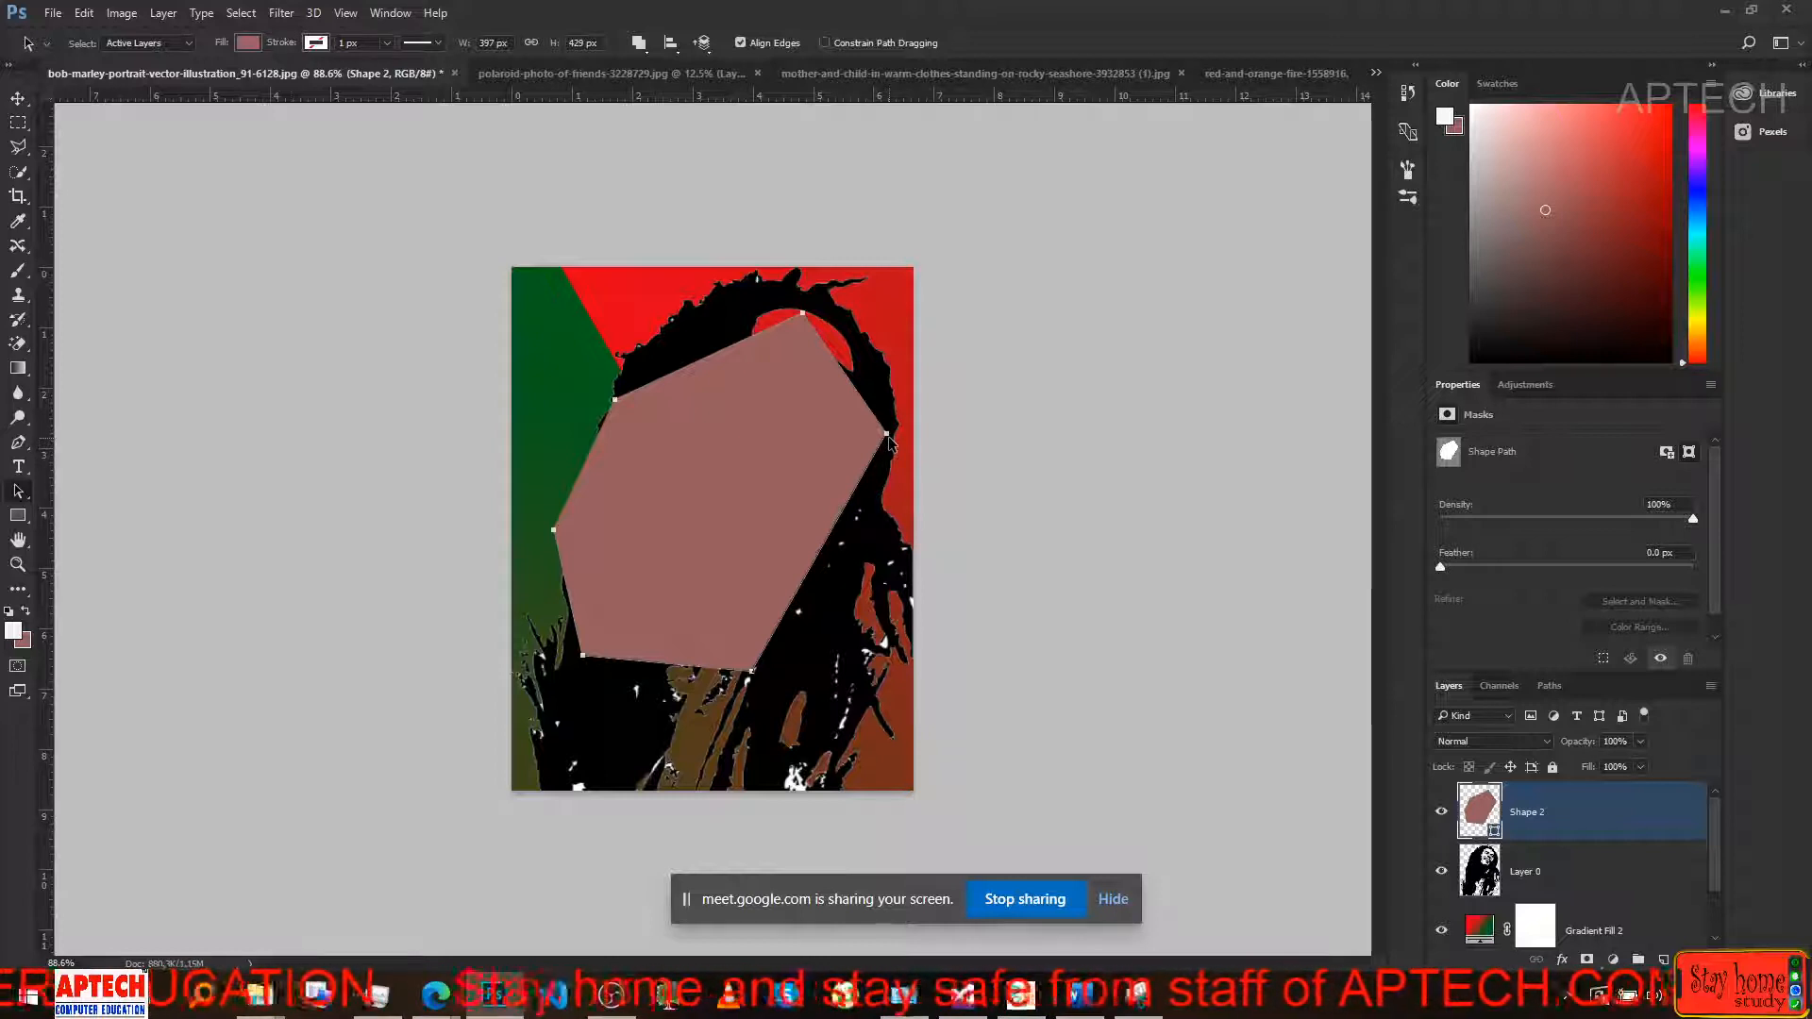
Switch to the Direct Selection Tool, return to the Path Selection Tool and select the polygon's path.
right_click(20, 498)
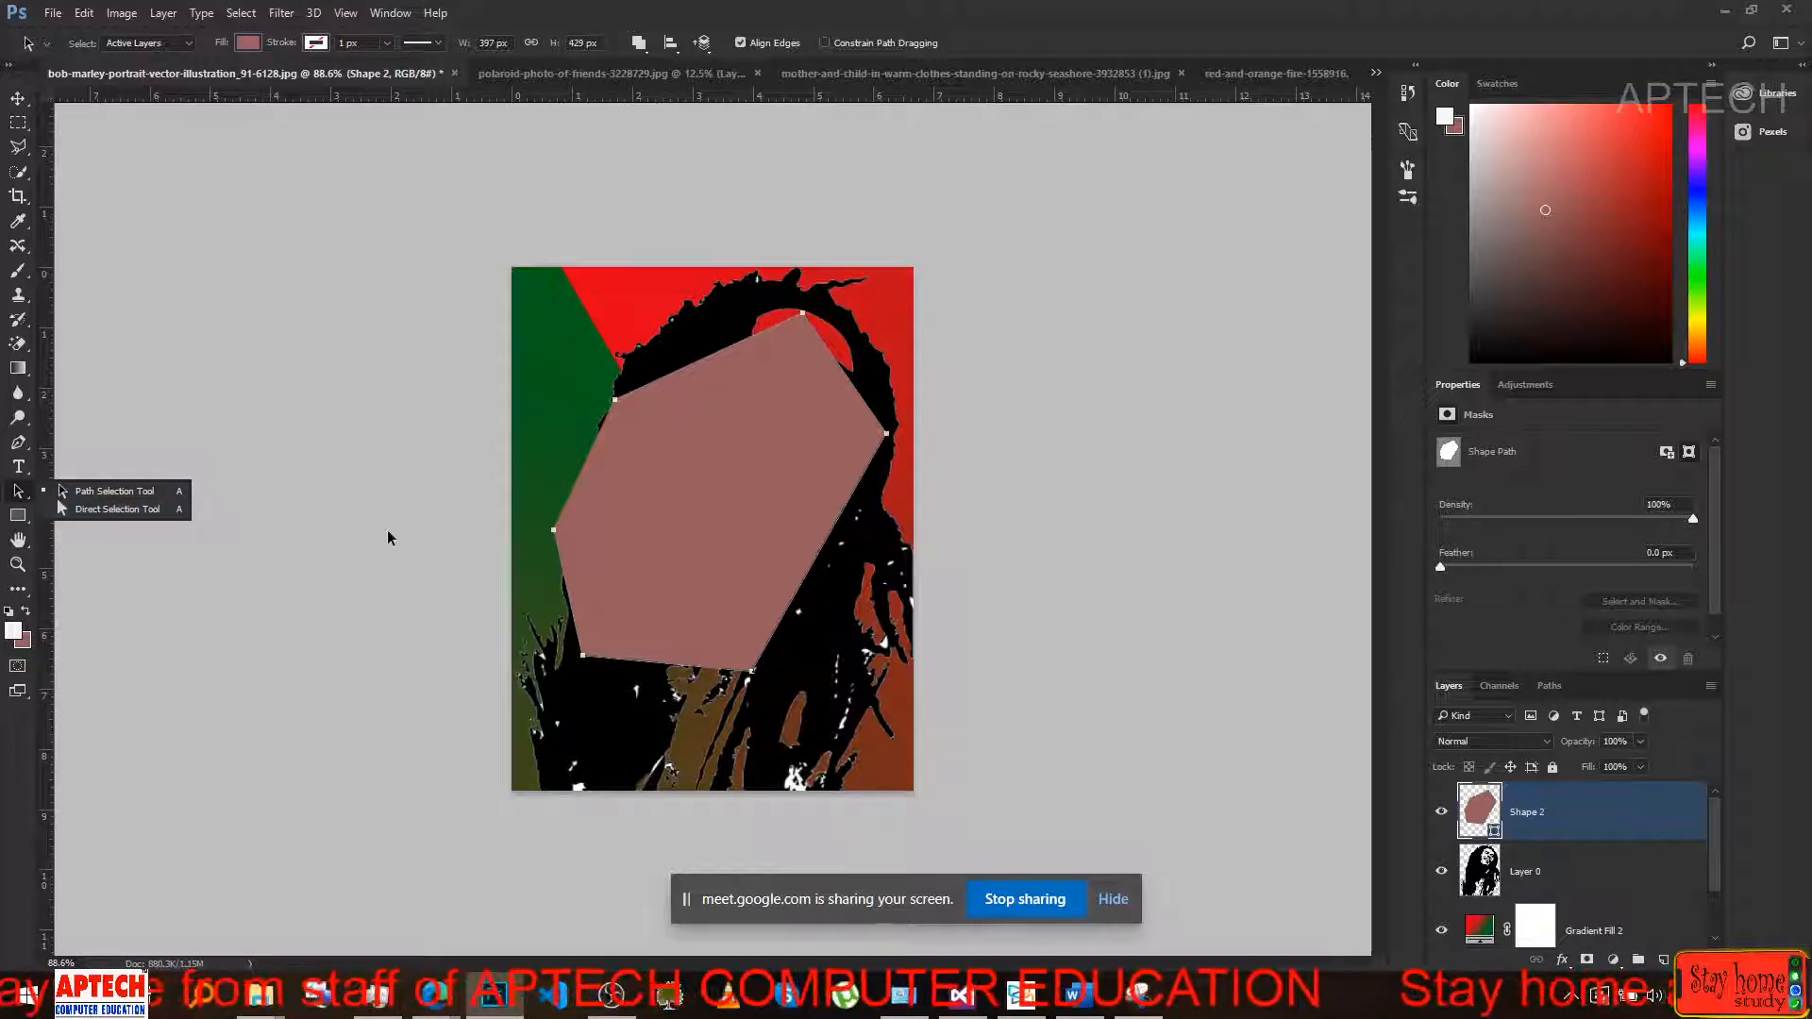
left_click(90, 511)
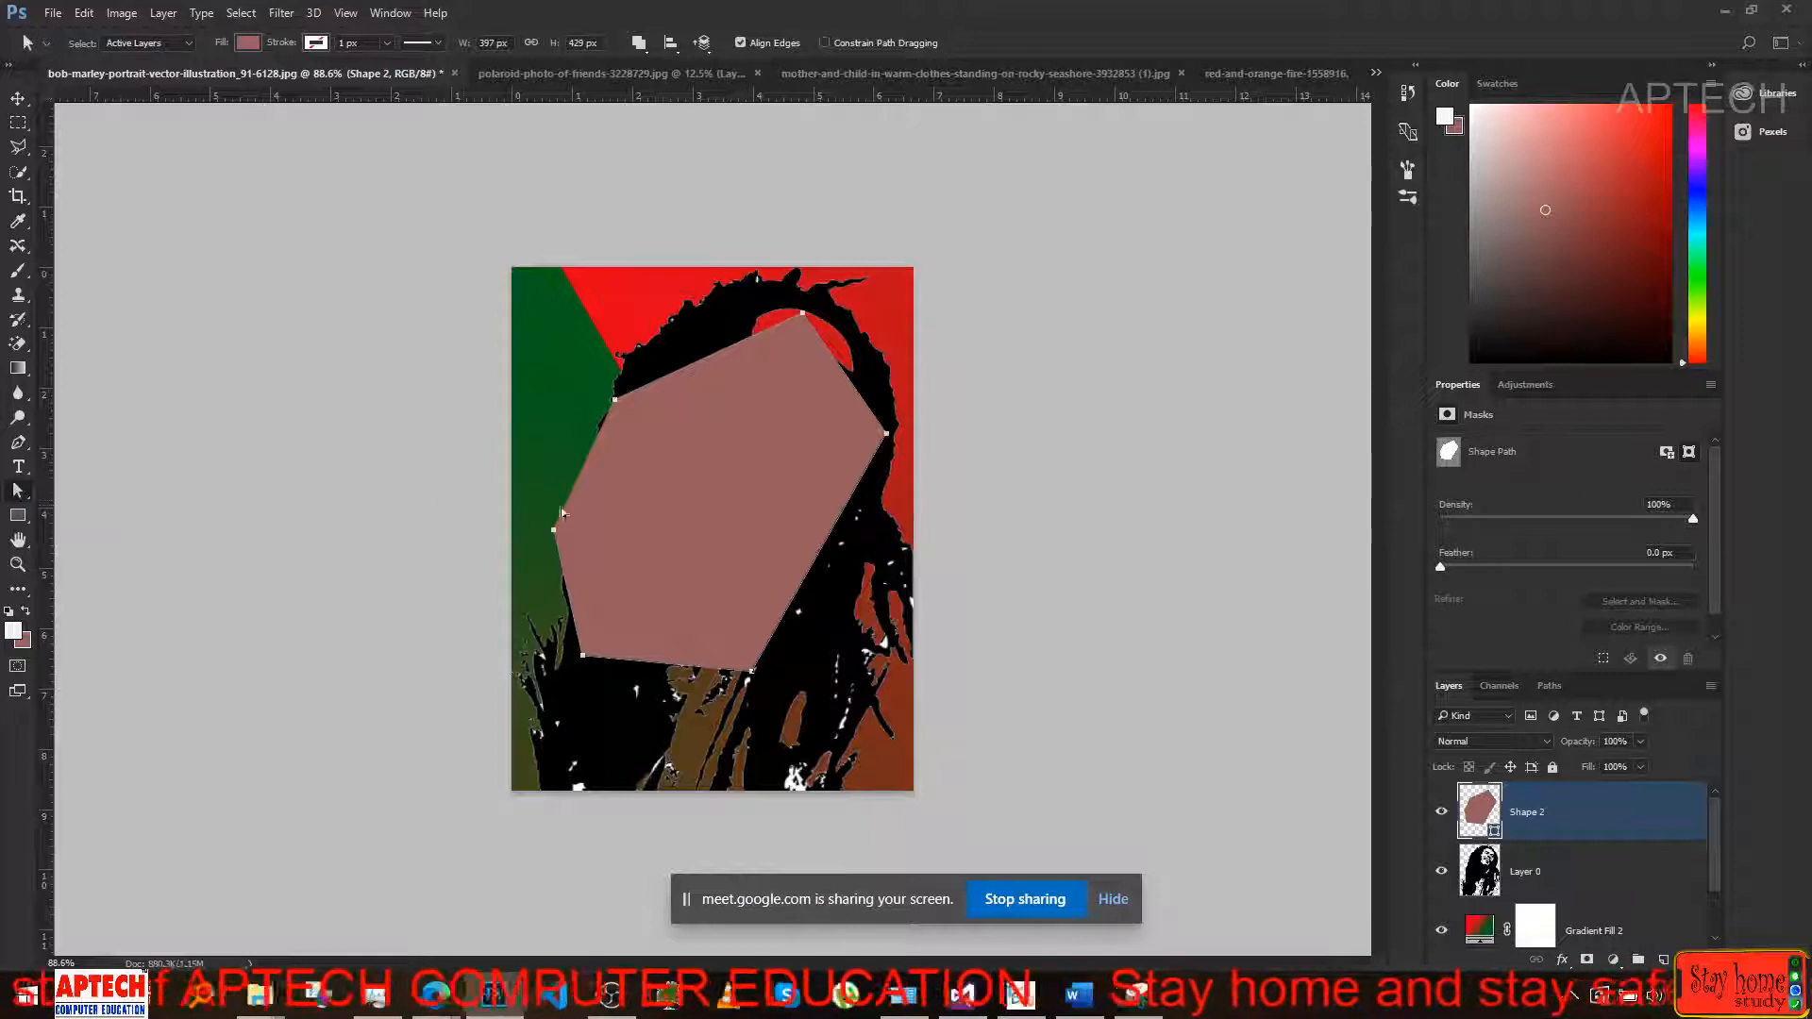
right_click(19, 491)
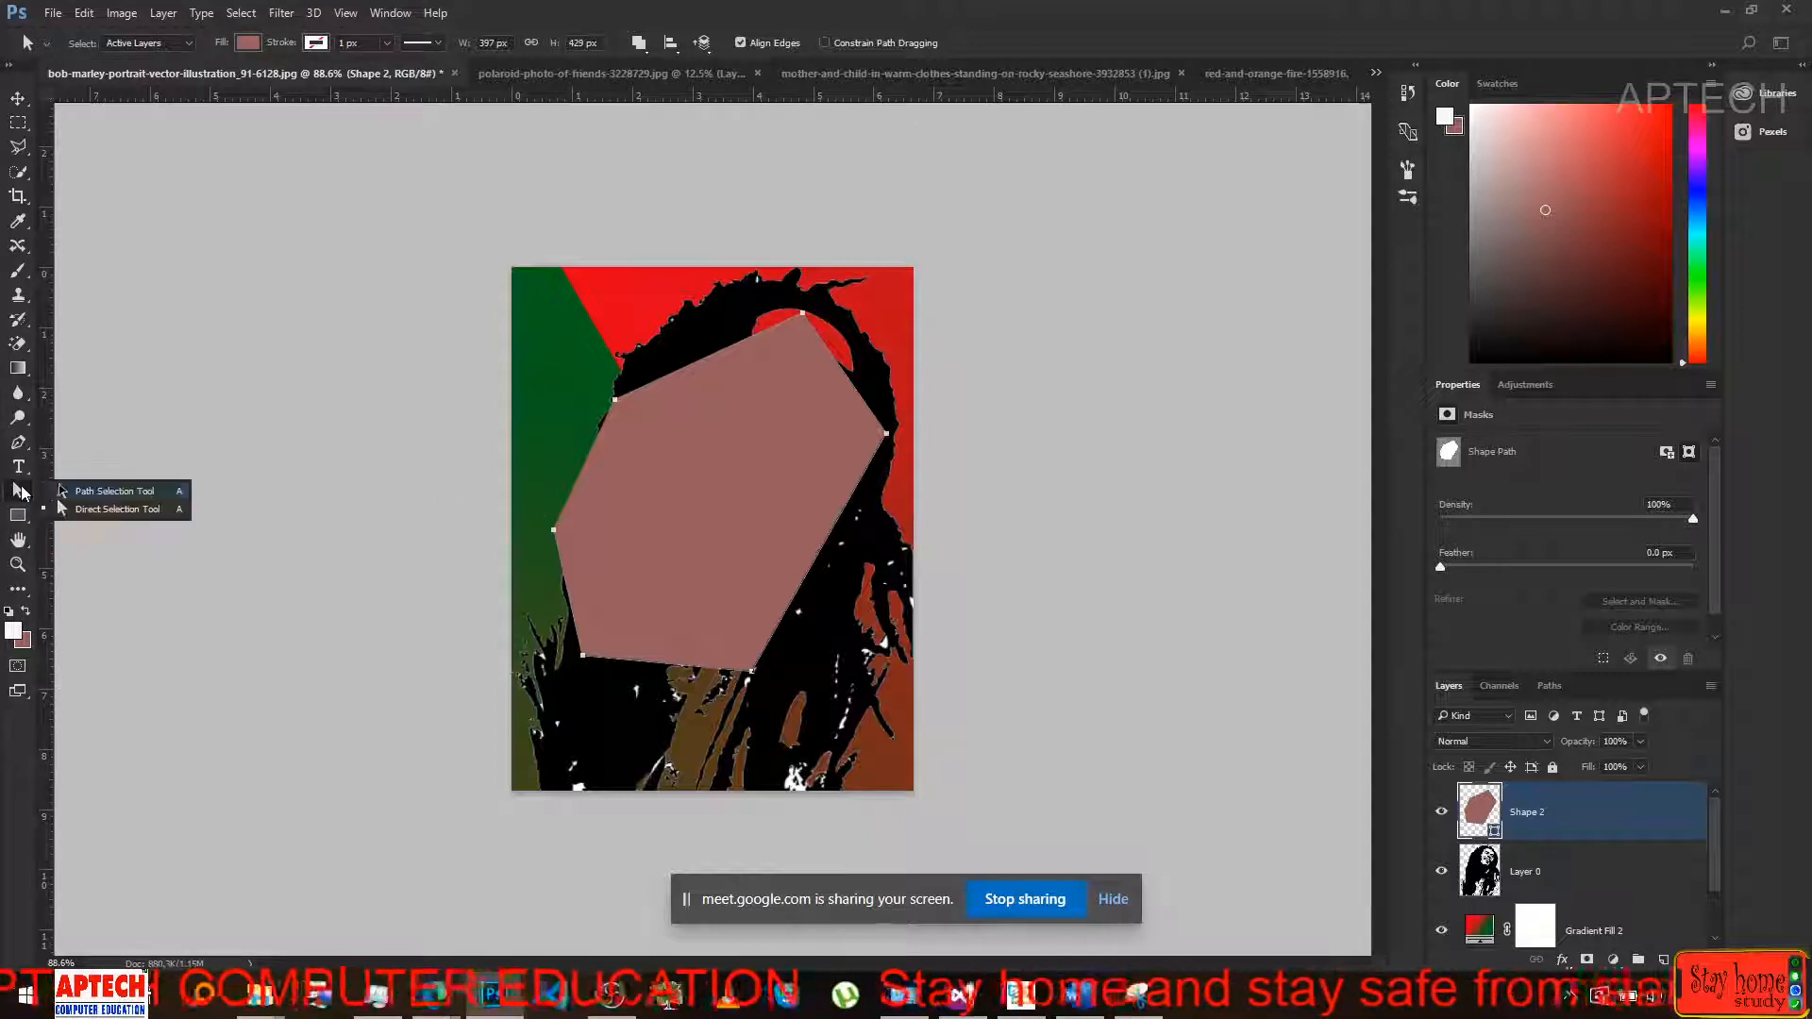
left_click(71, 492)
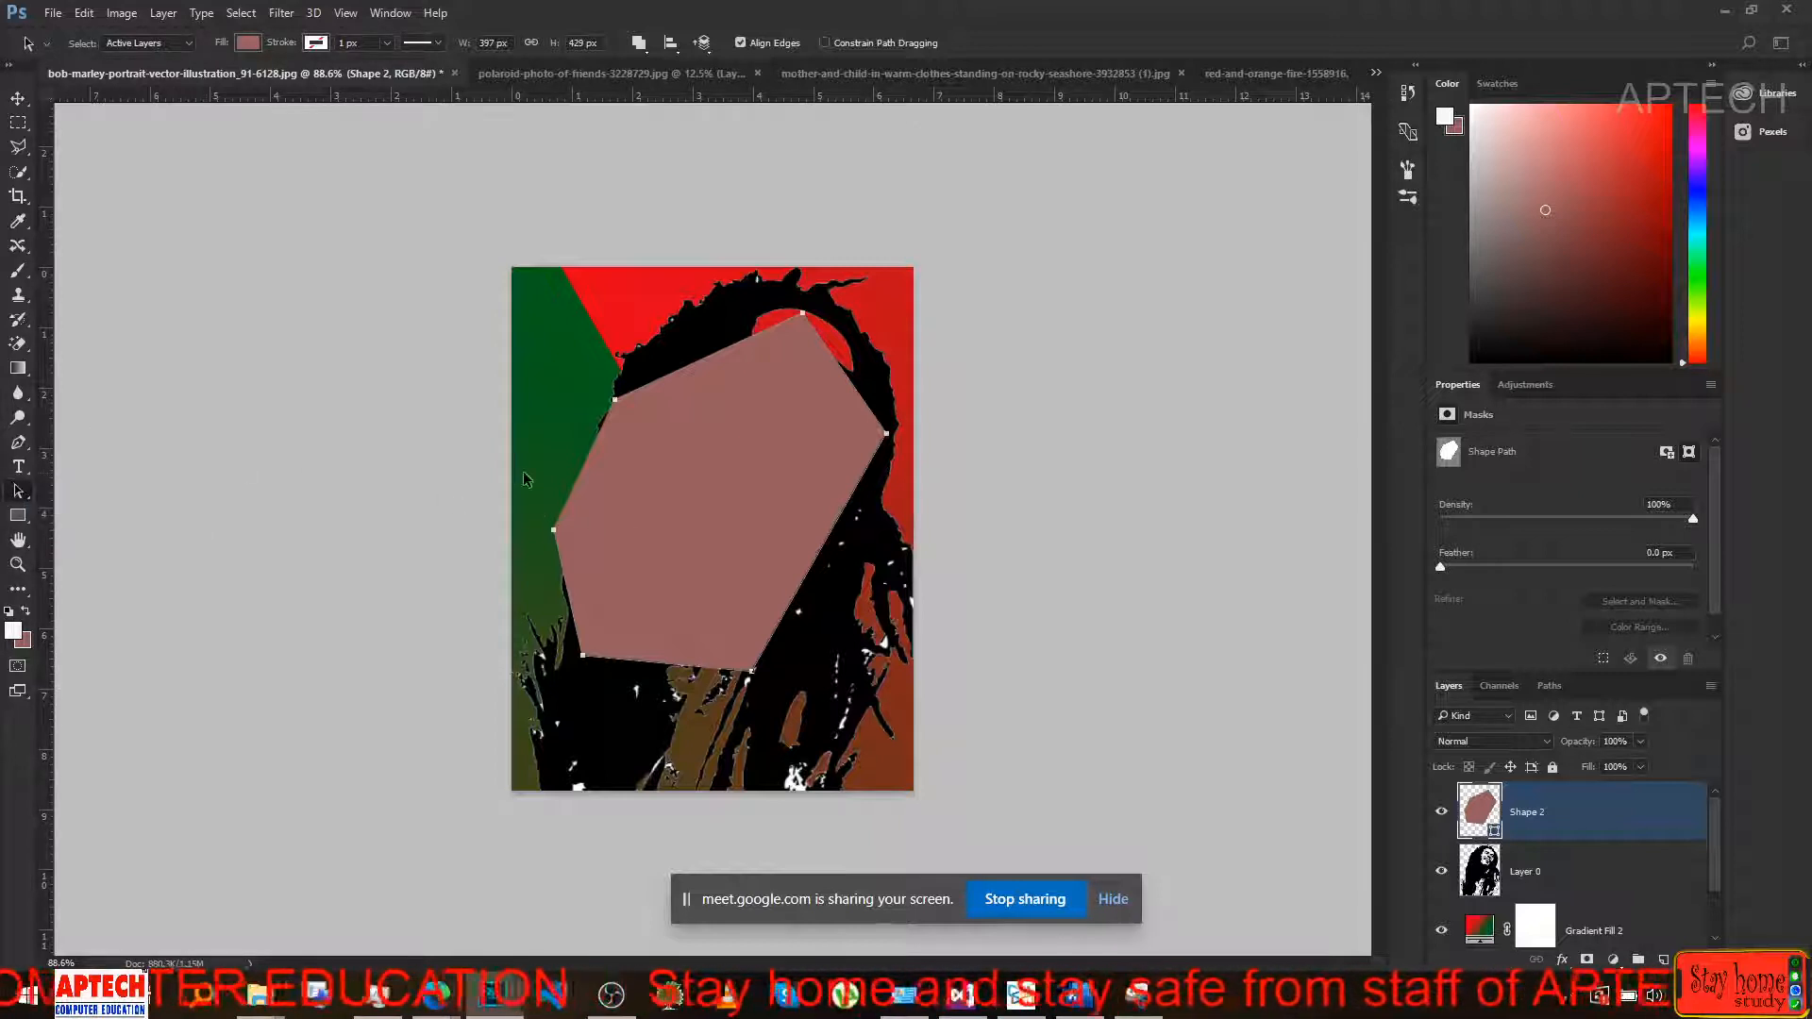
left_click(880, 451)
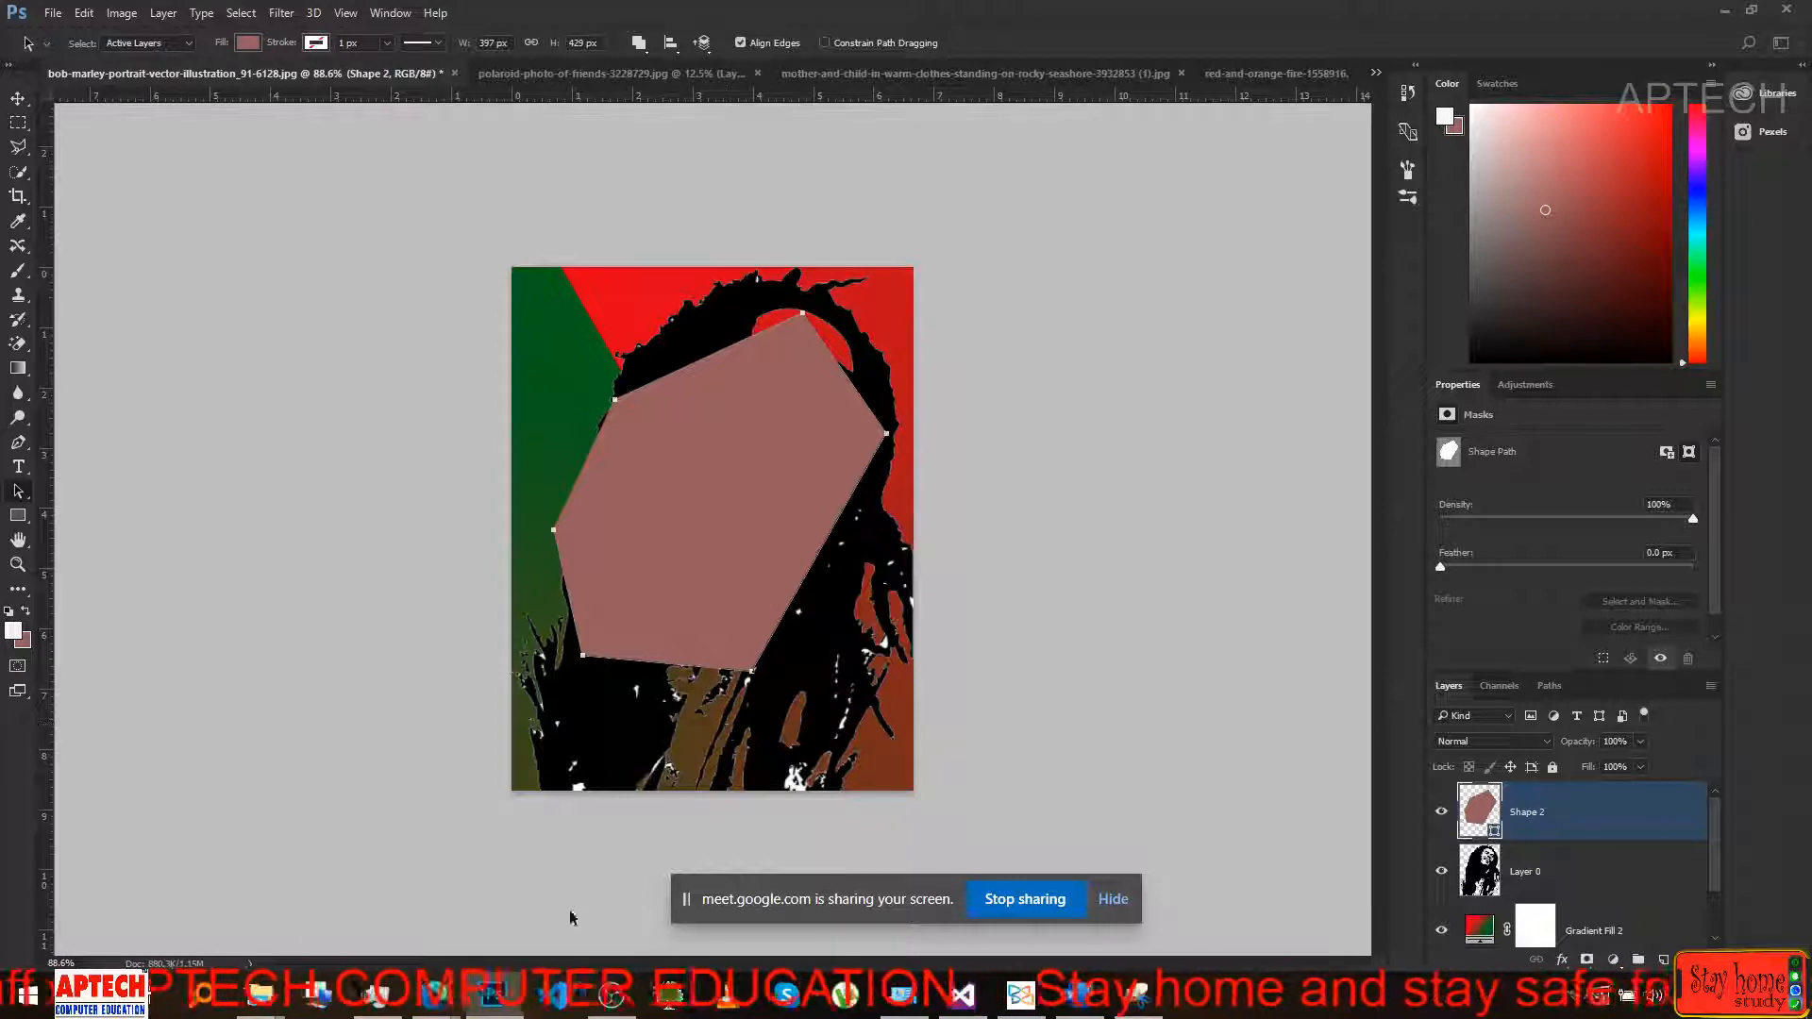
Switch to the Google Meet call, check the last participant's microphone options in the people list, and return to the Photoshop portrait.
left_click(462, 1004)
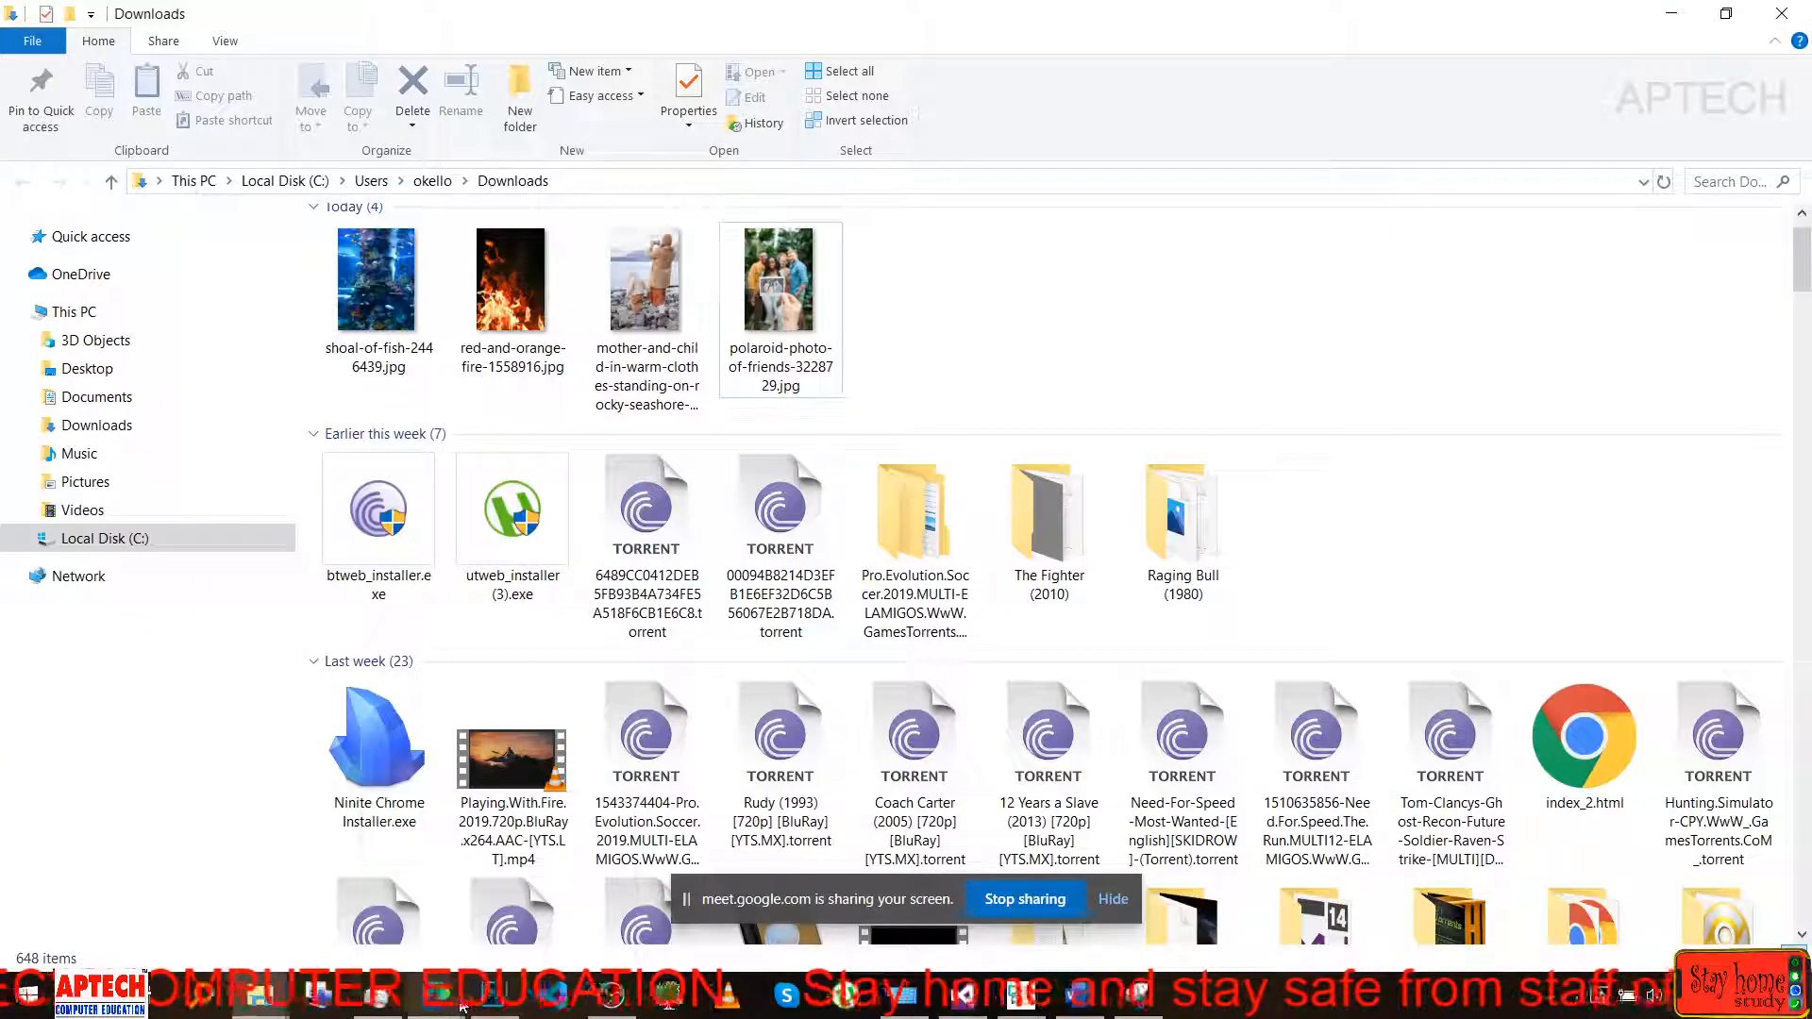
mouse_move(462, 1004)
left_click(312, 878)
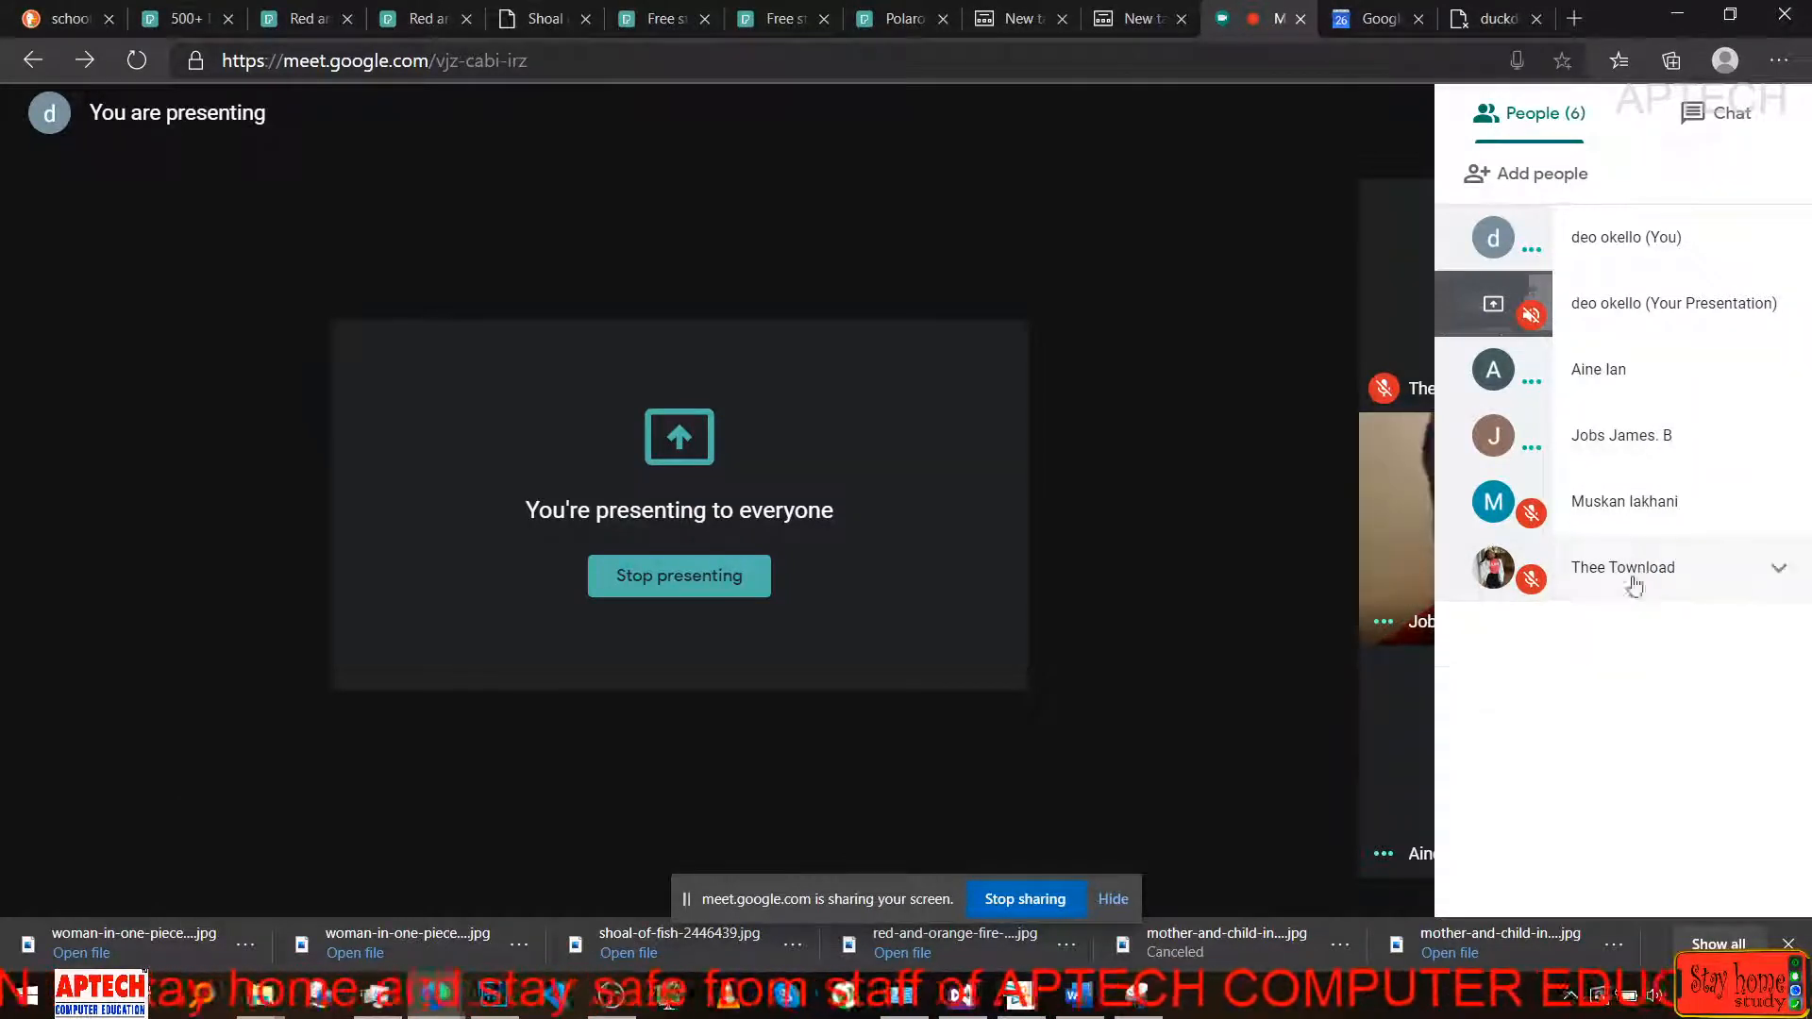
left_click(1623, 576)
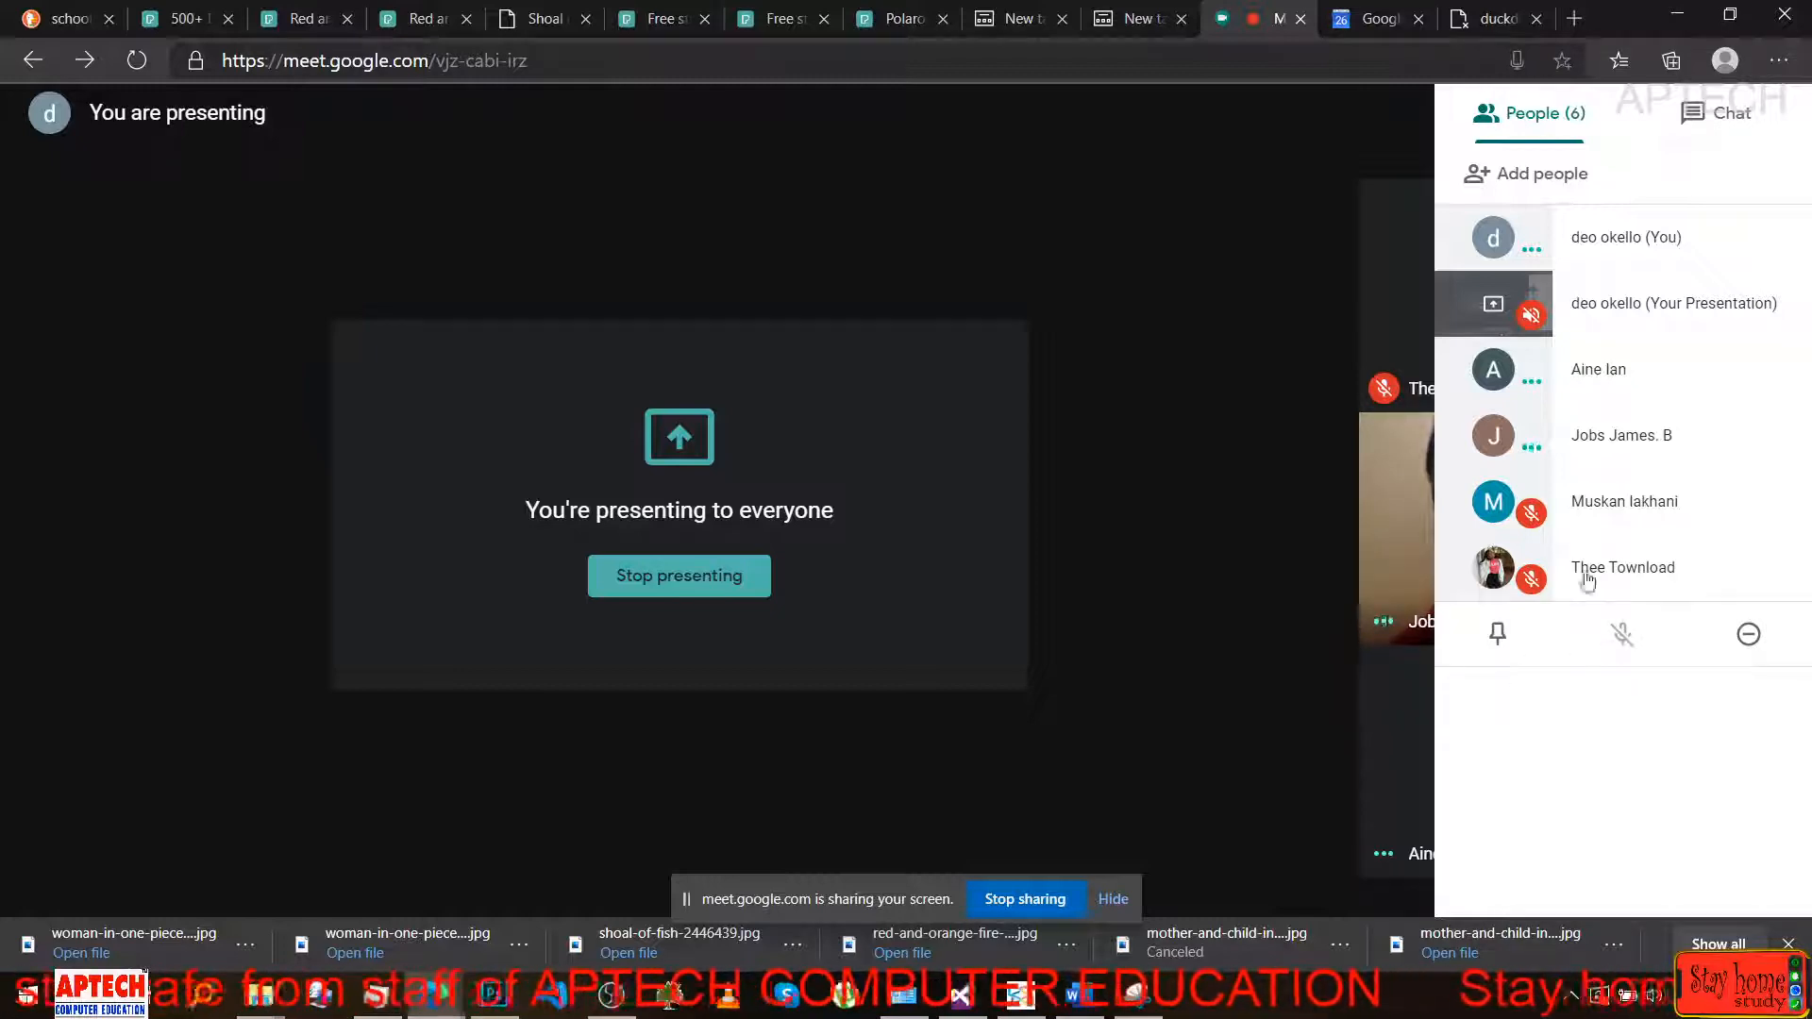
right_click(1622, 635)
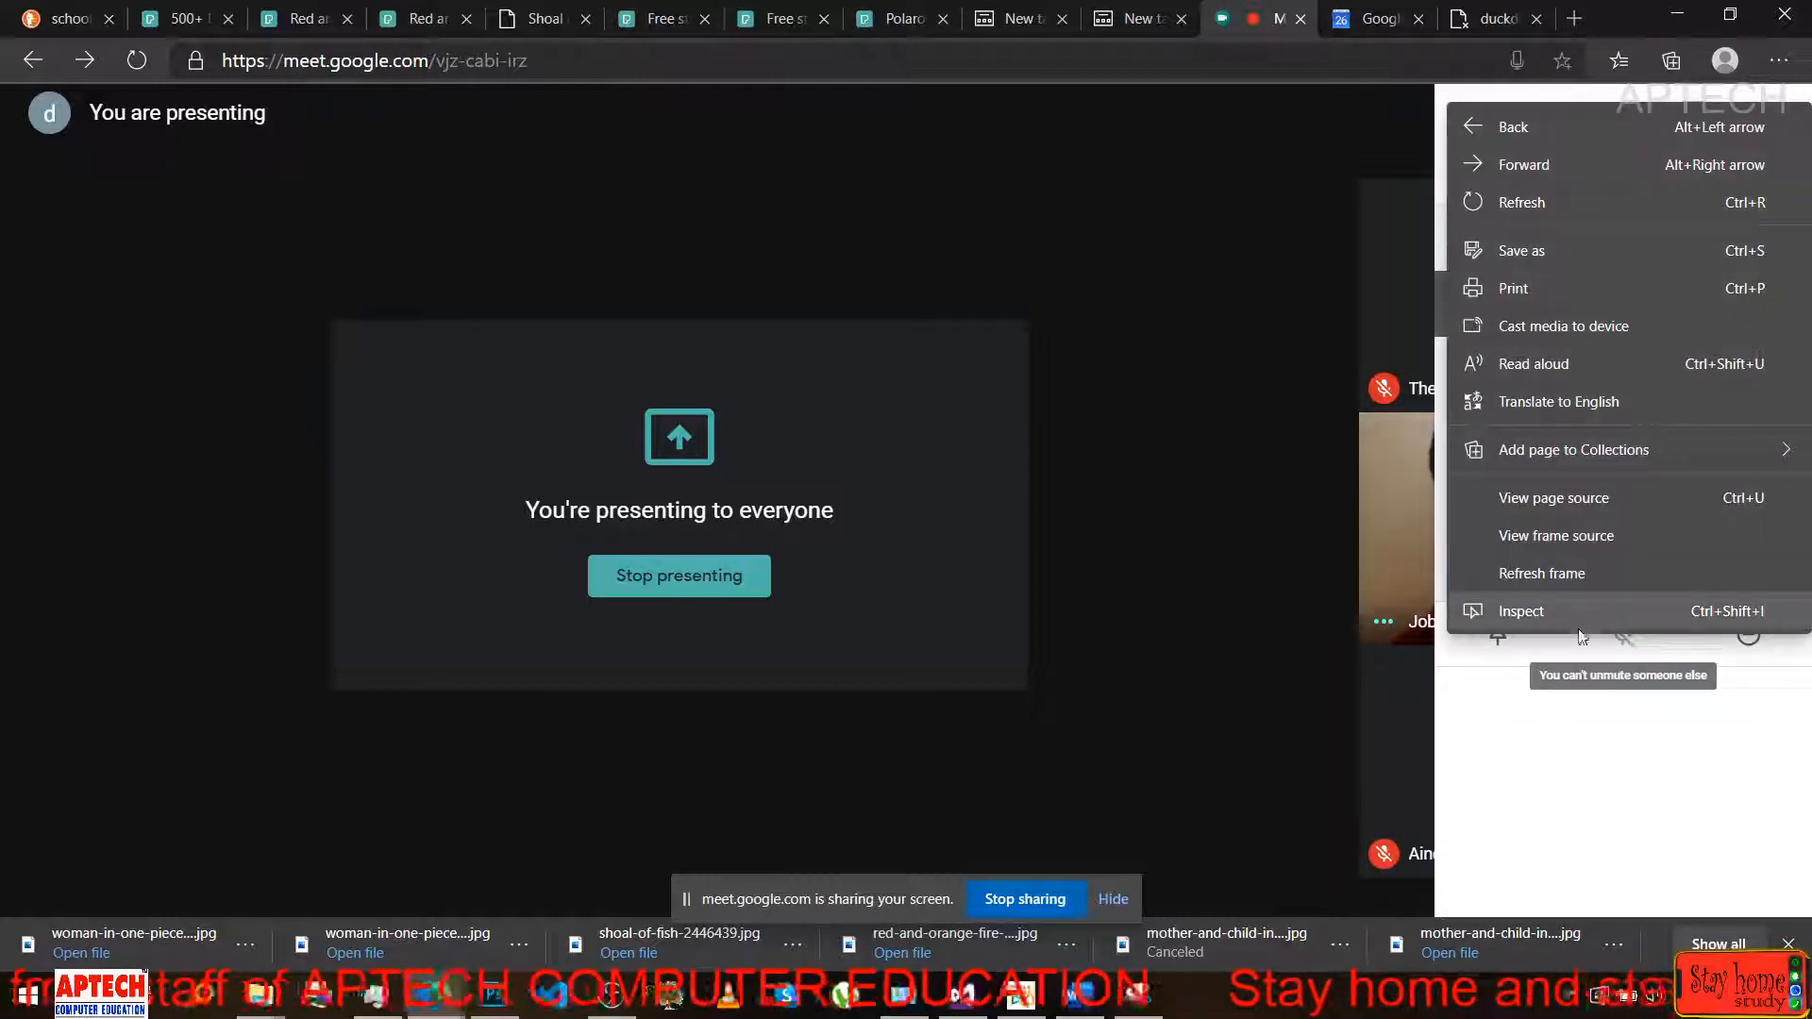
left_click(1588, 712)
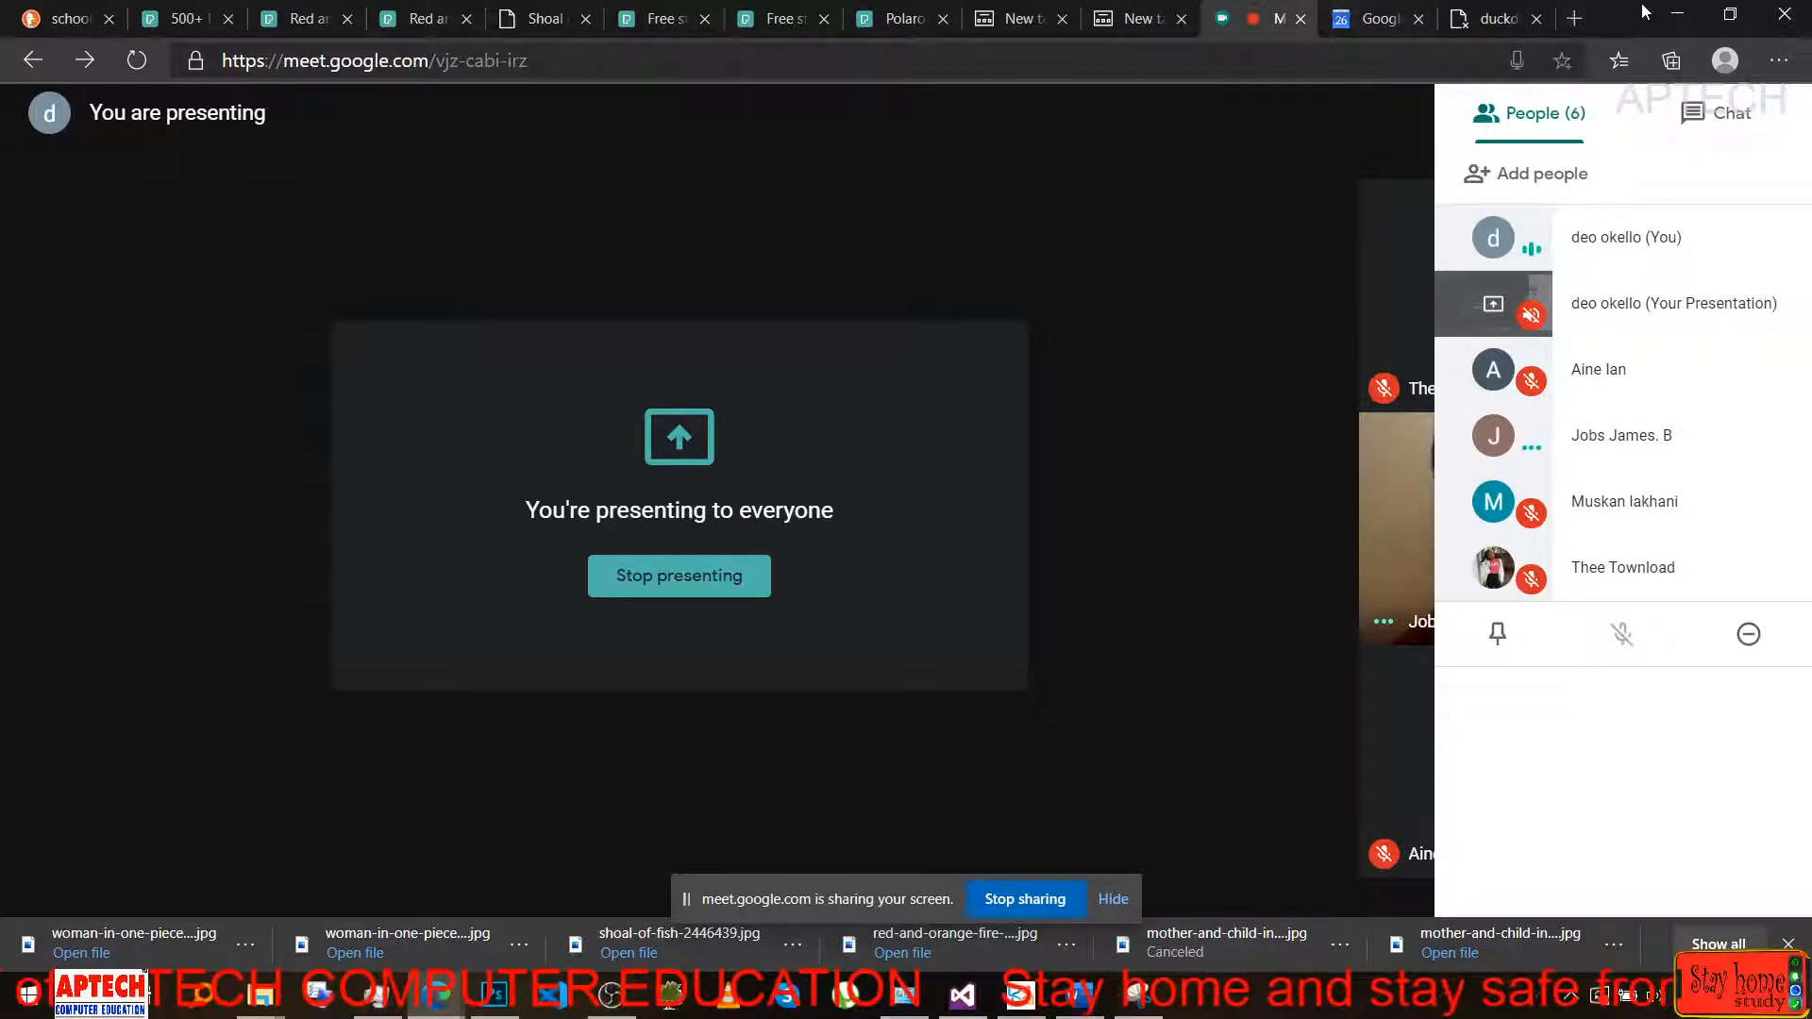
left_click(1676, 14)
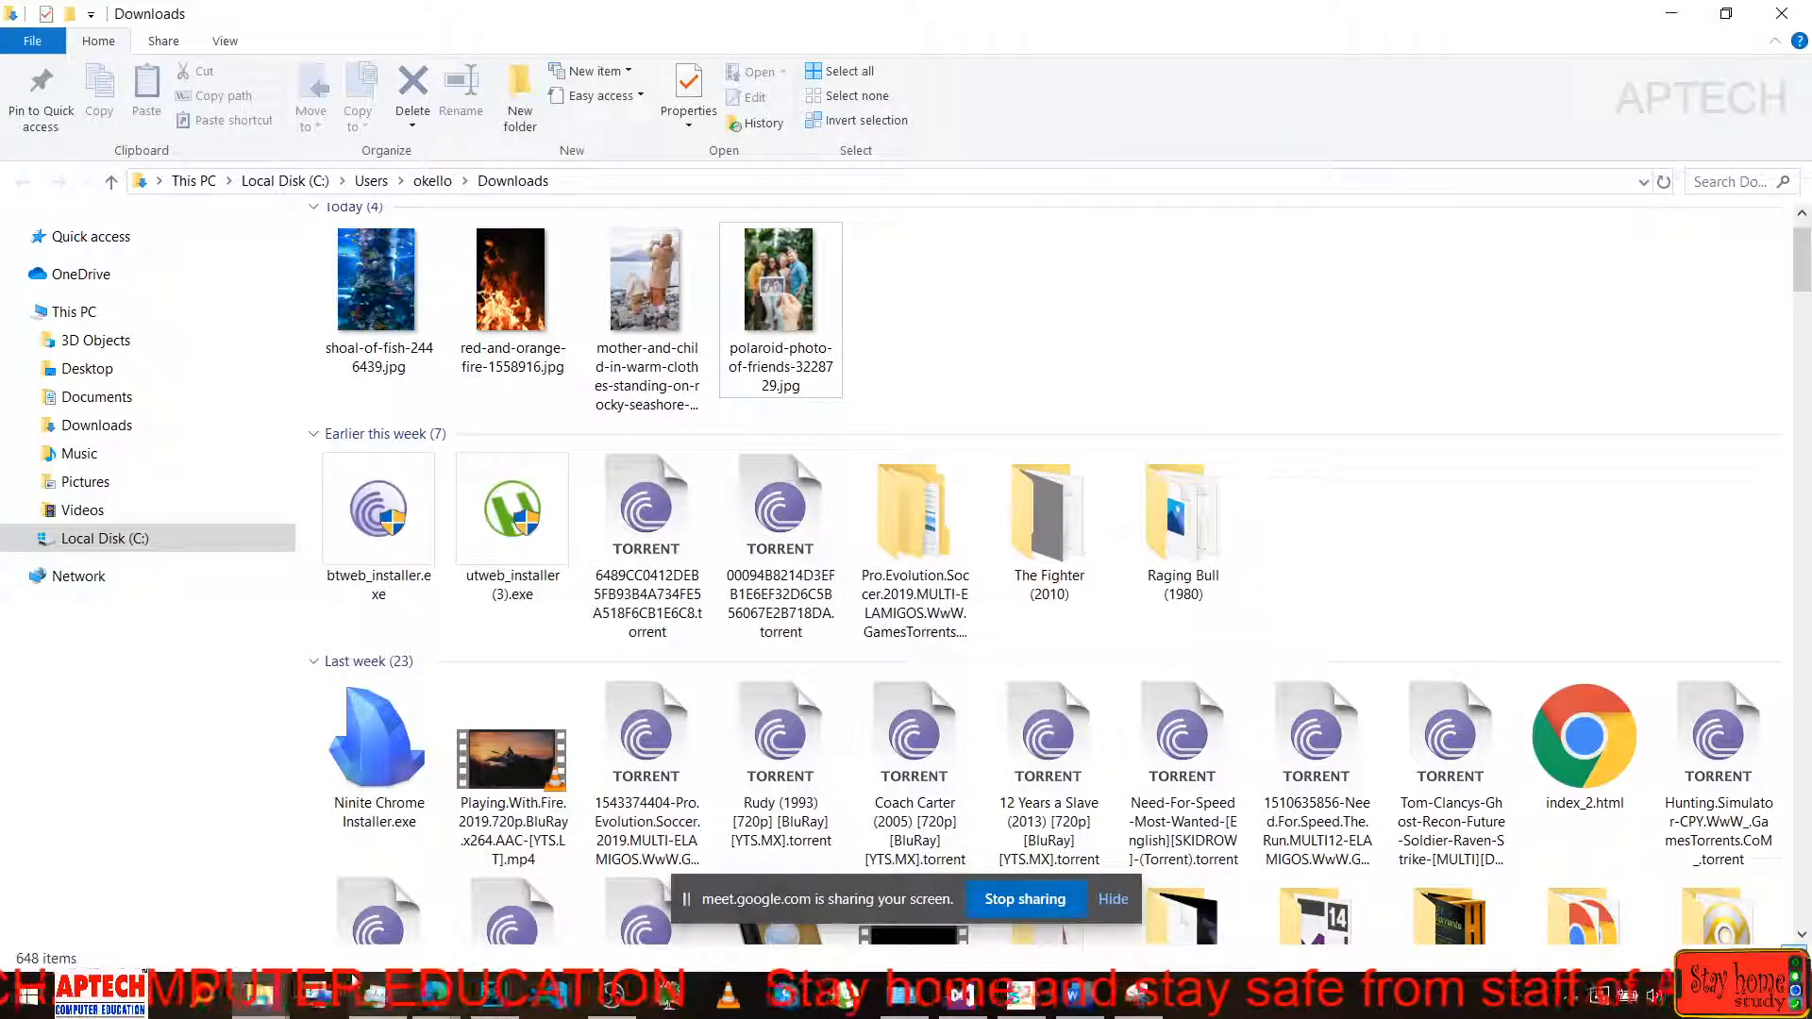
left_click(491, 1000)
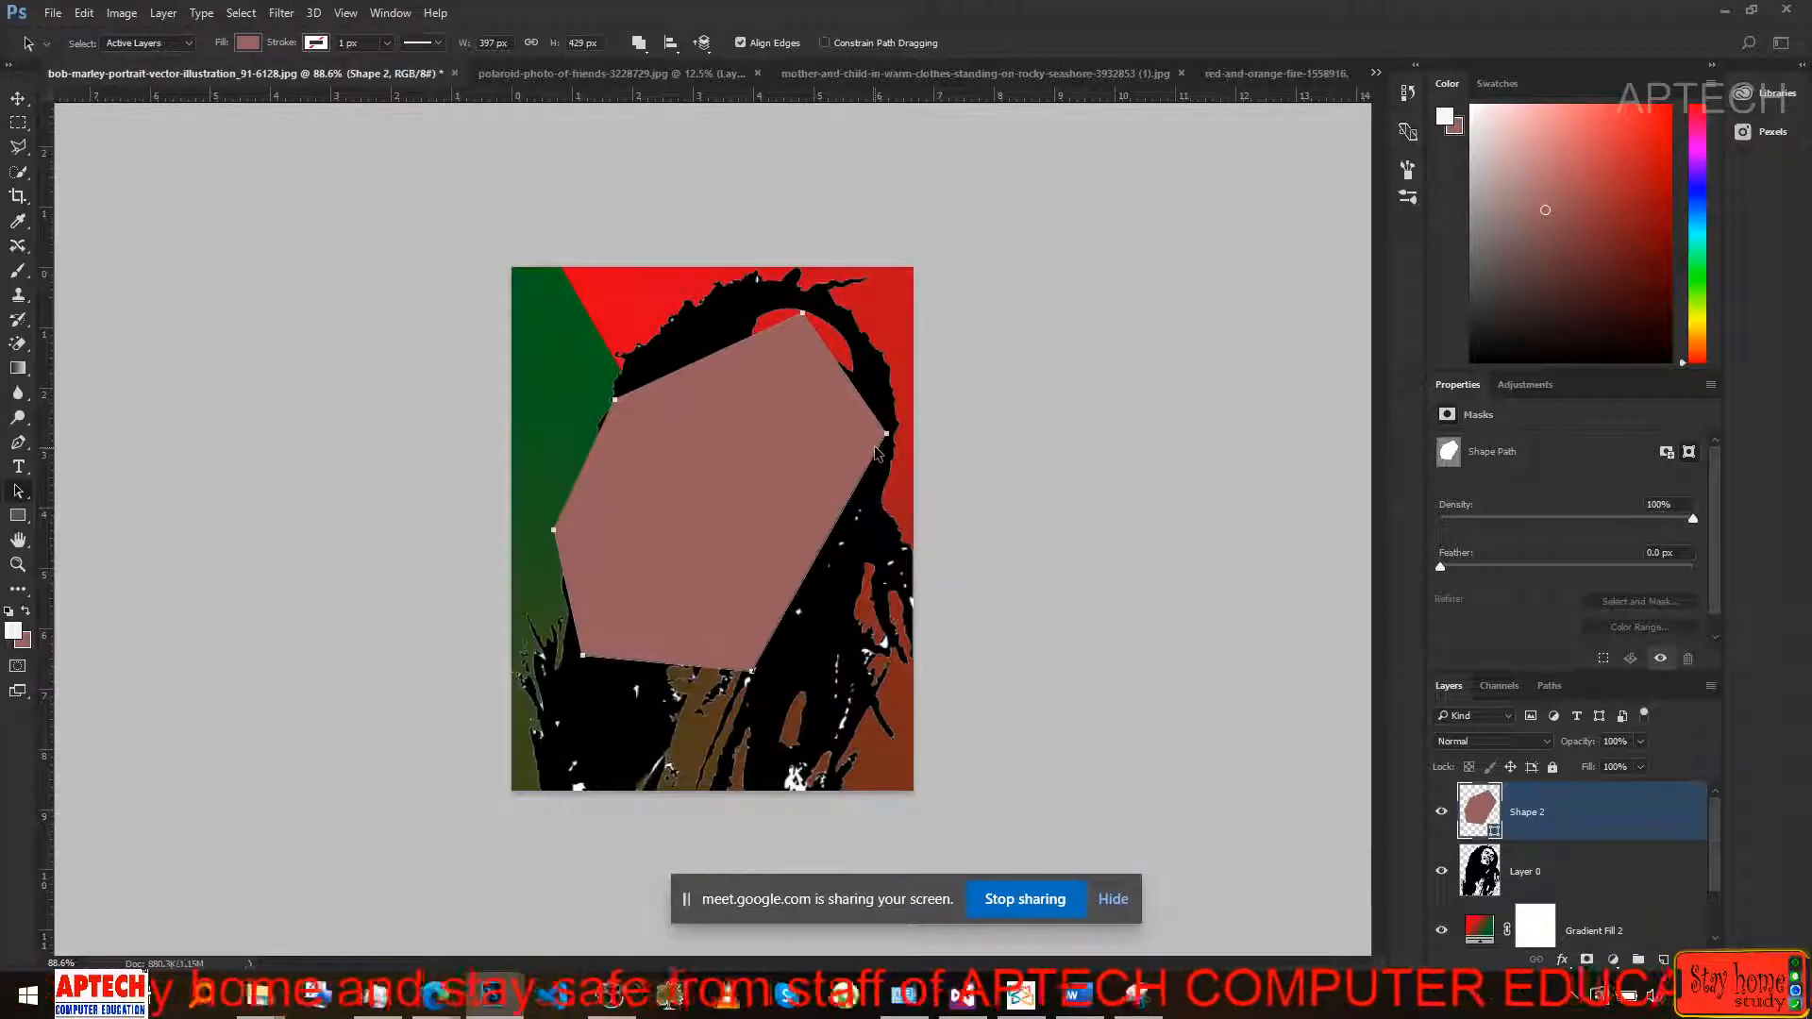
Try to pick only the polygon's top anchor point with the Path Selection Tool.
left_click(840, 436)
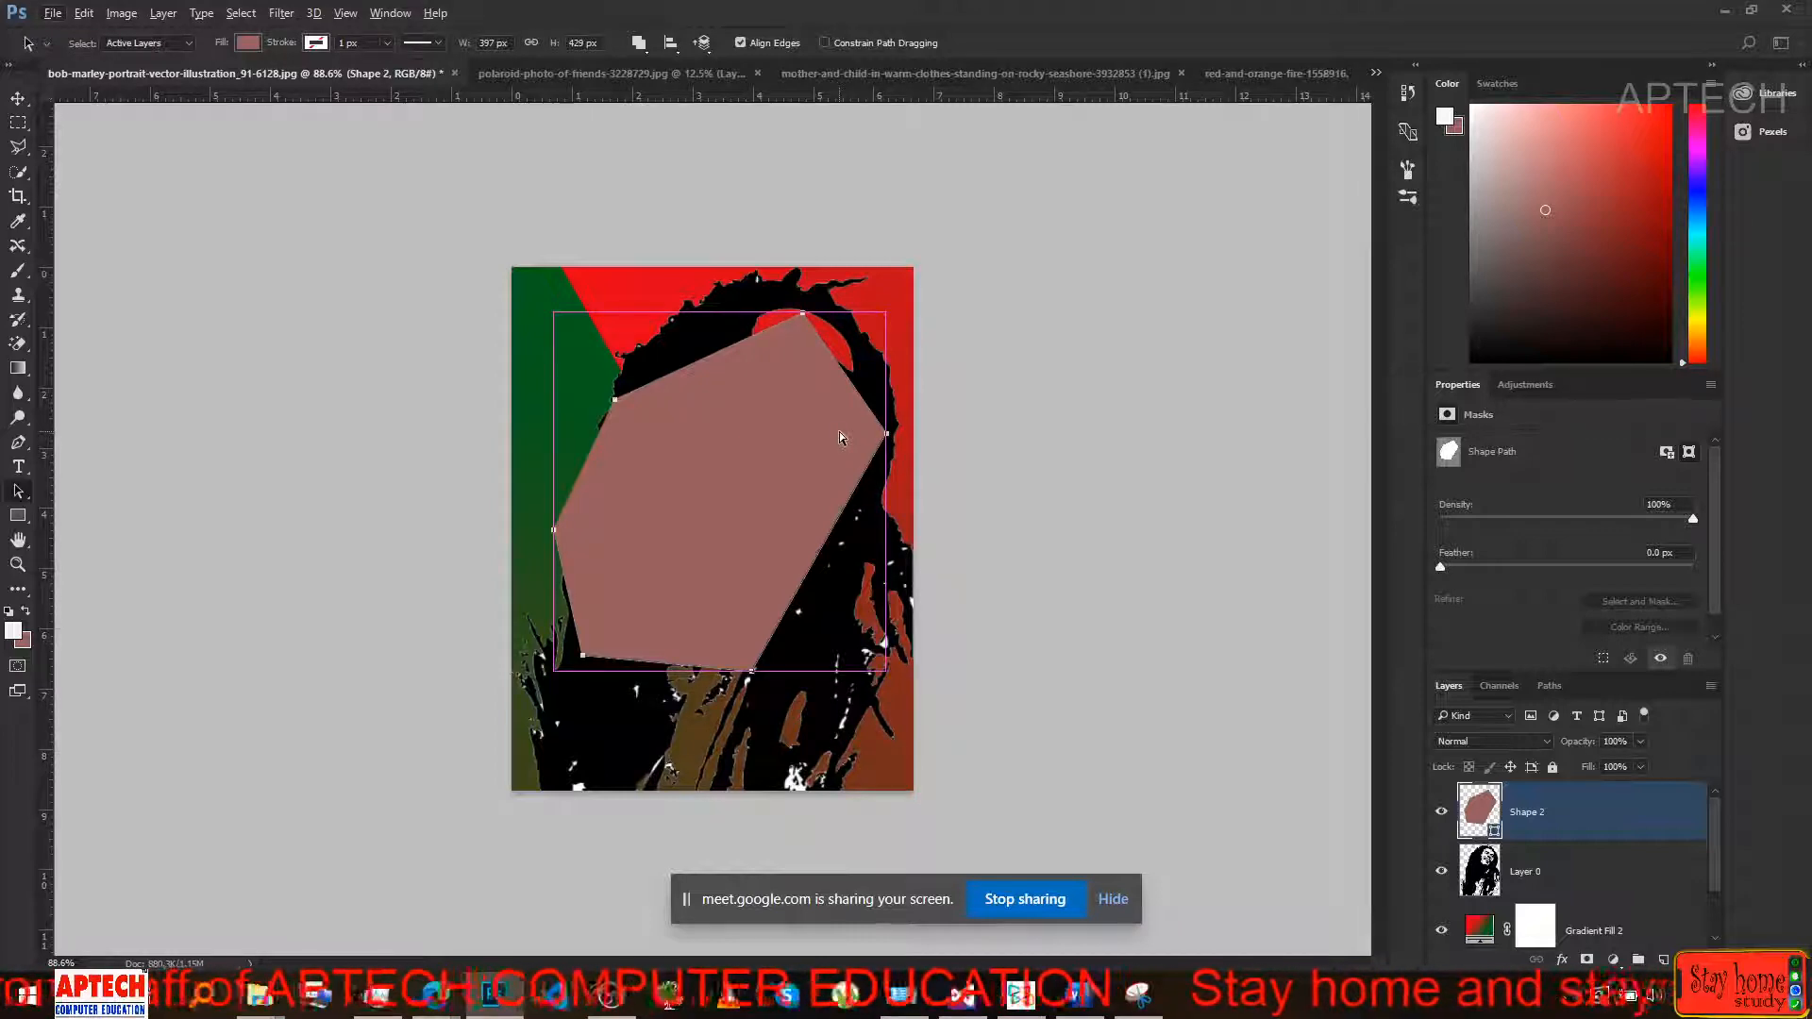
left_click(804, 315)
left_click(802, 318)
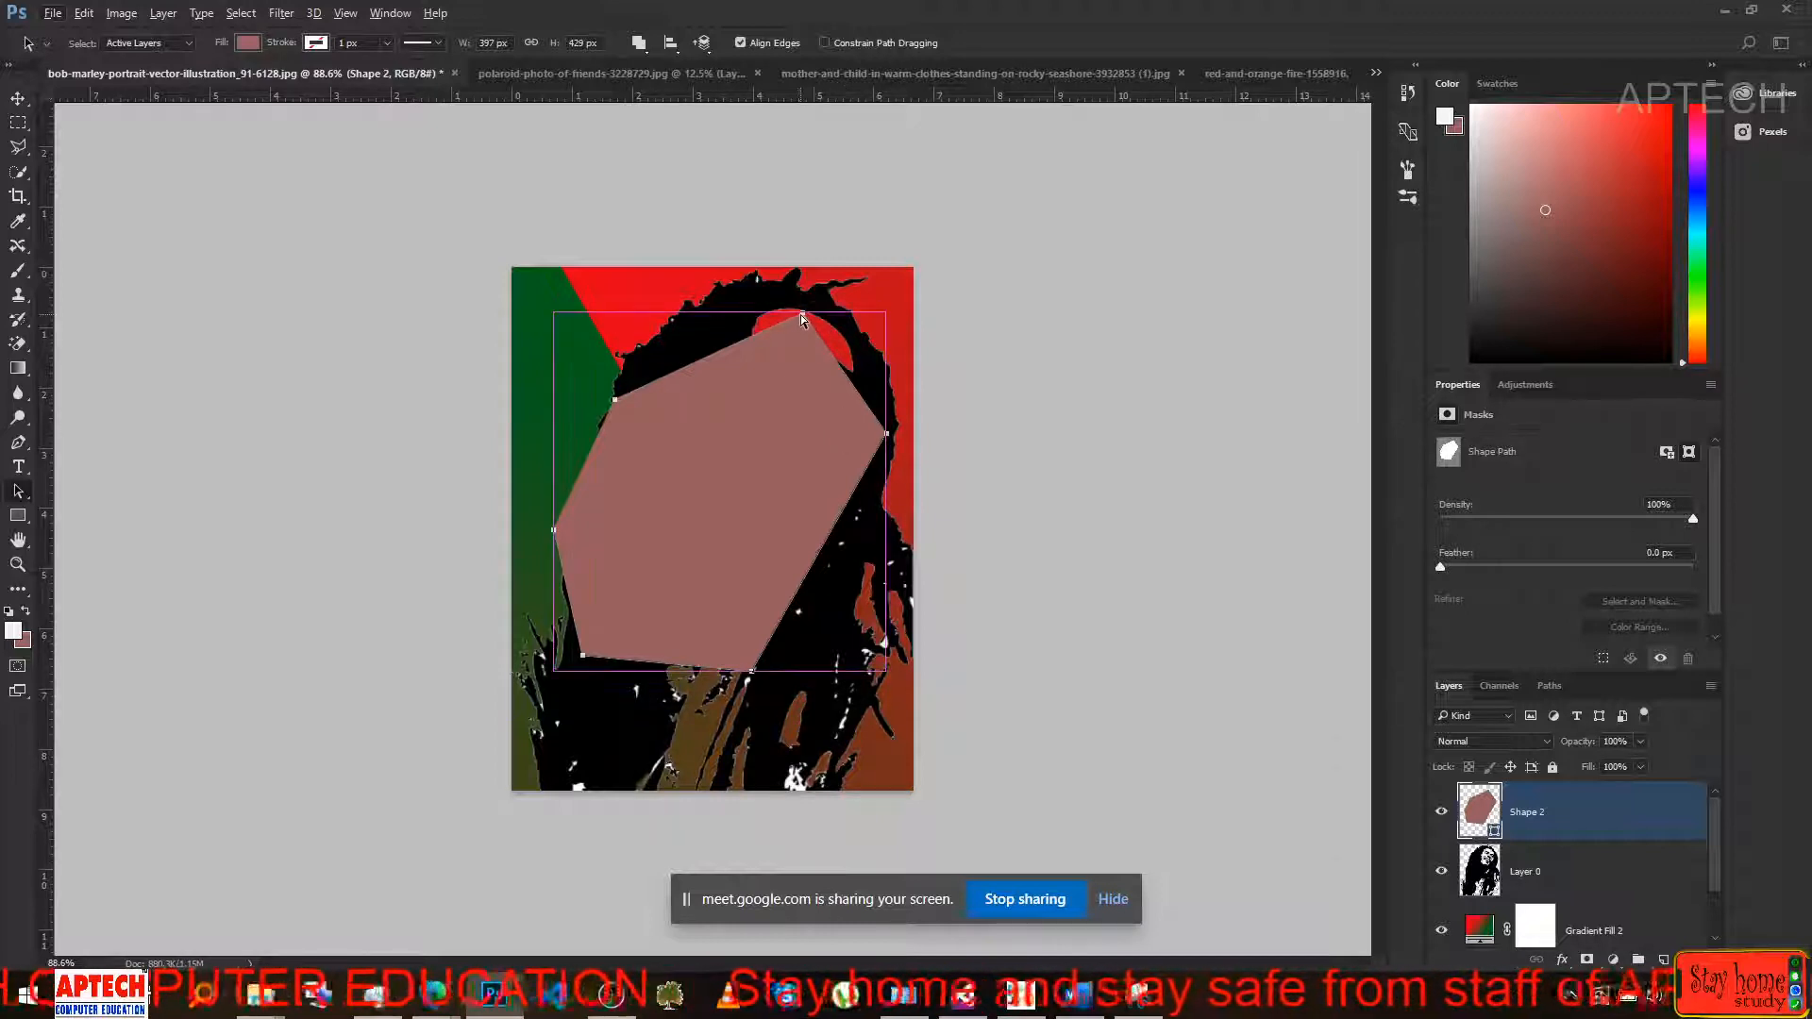
left_click(802, 319)
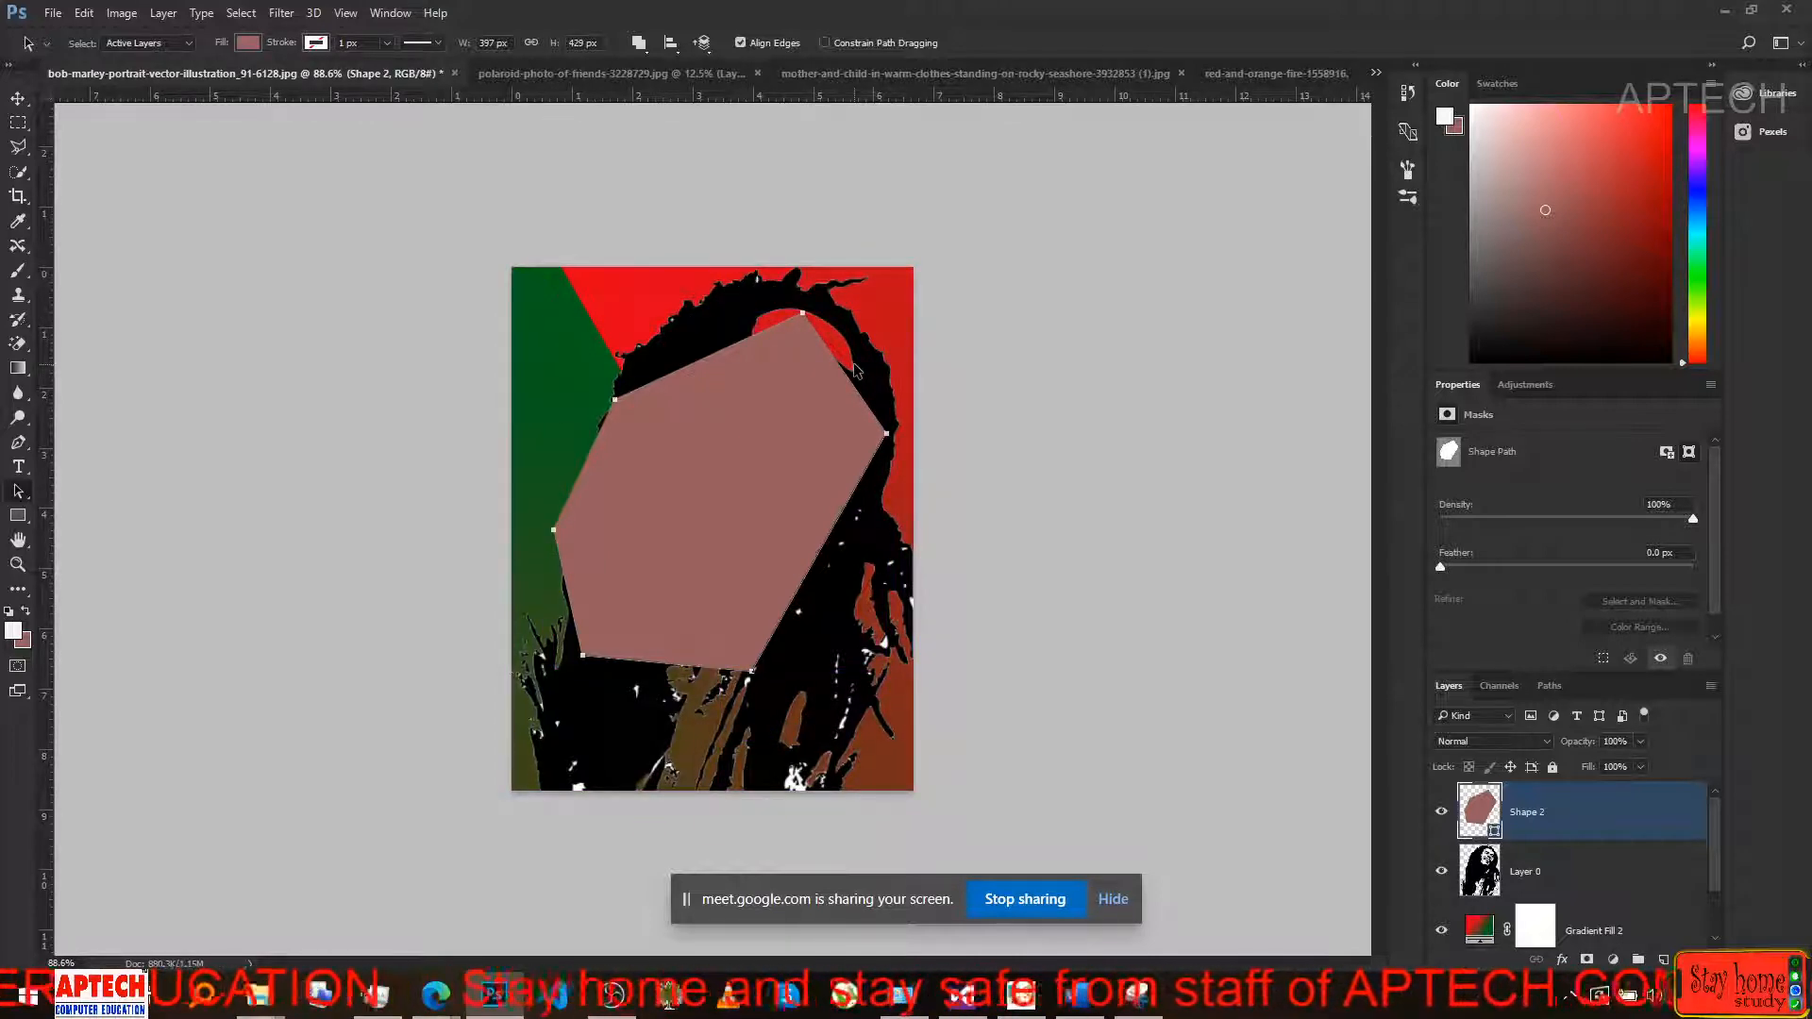
Move the polygon's top anchor point up and left and its right anchor point upward, making the shape about 415 × 456 px.
key("ctrl")
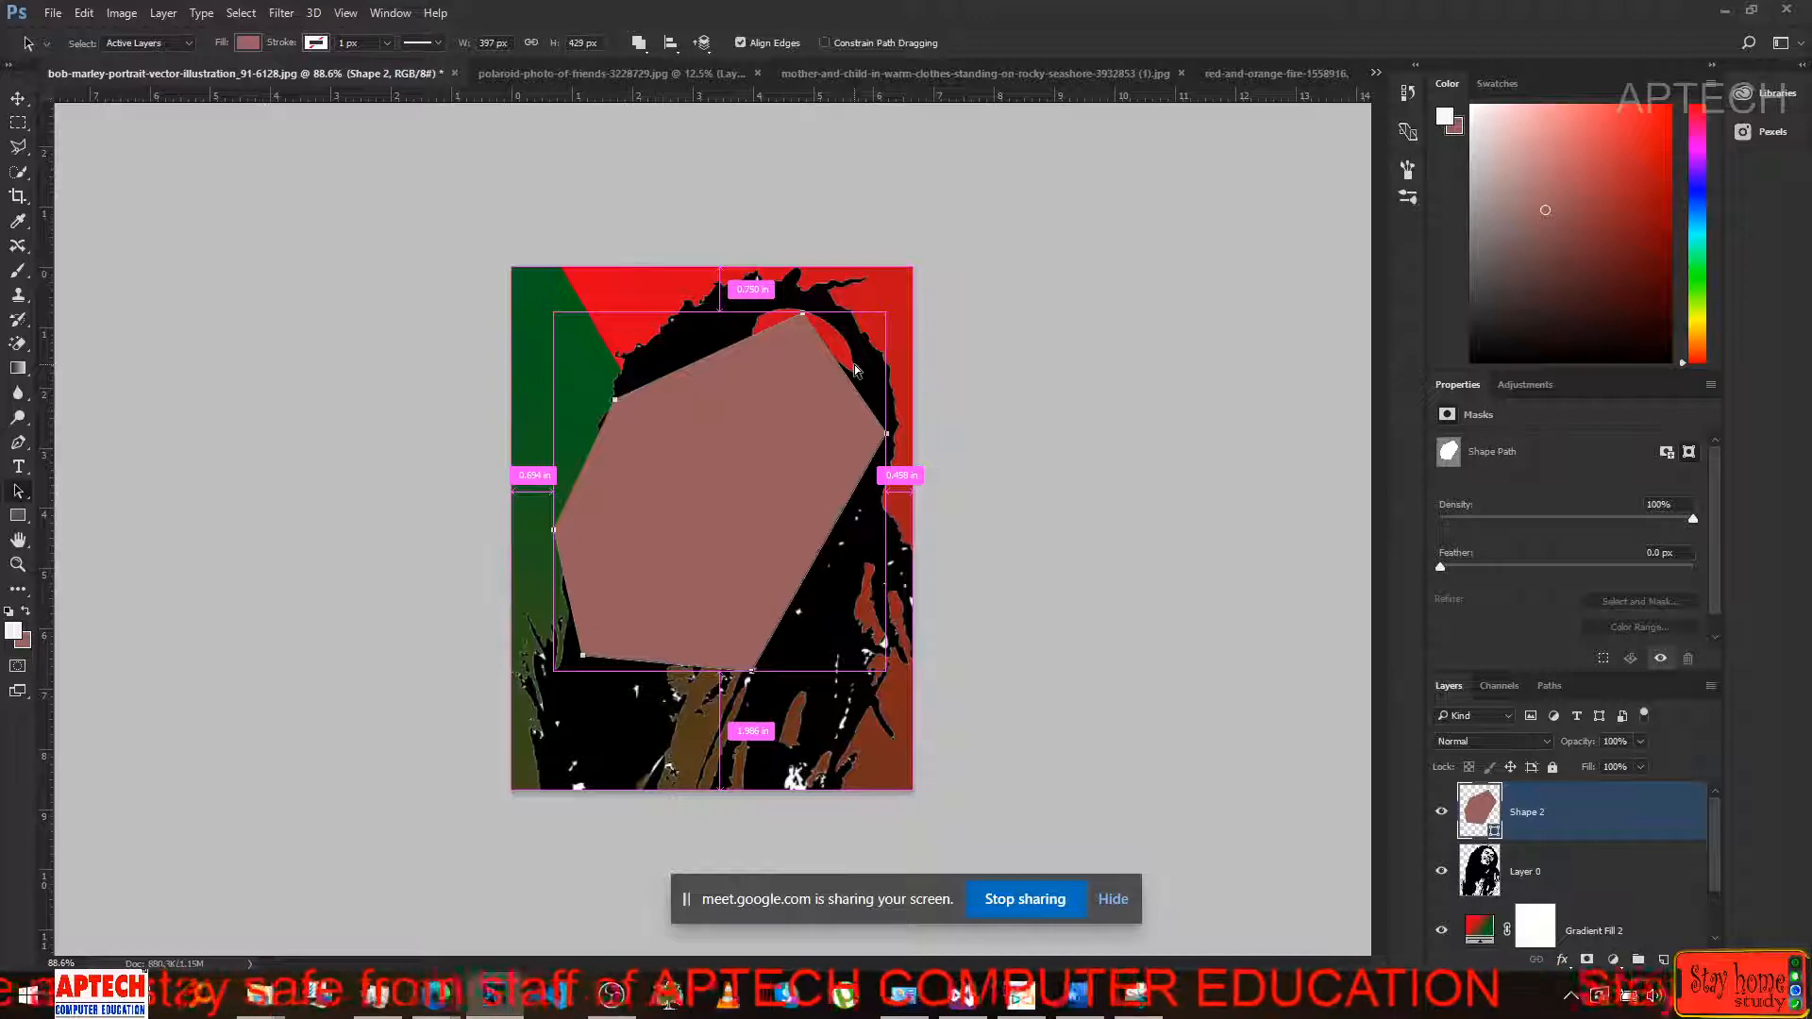
left_click(802, 313)
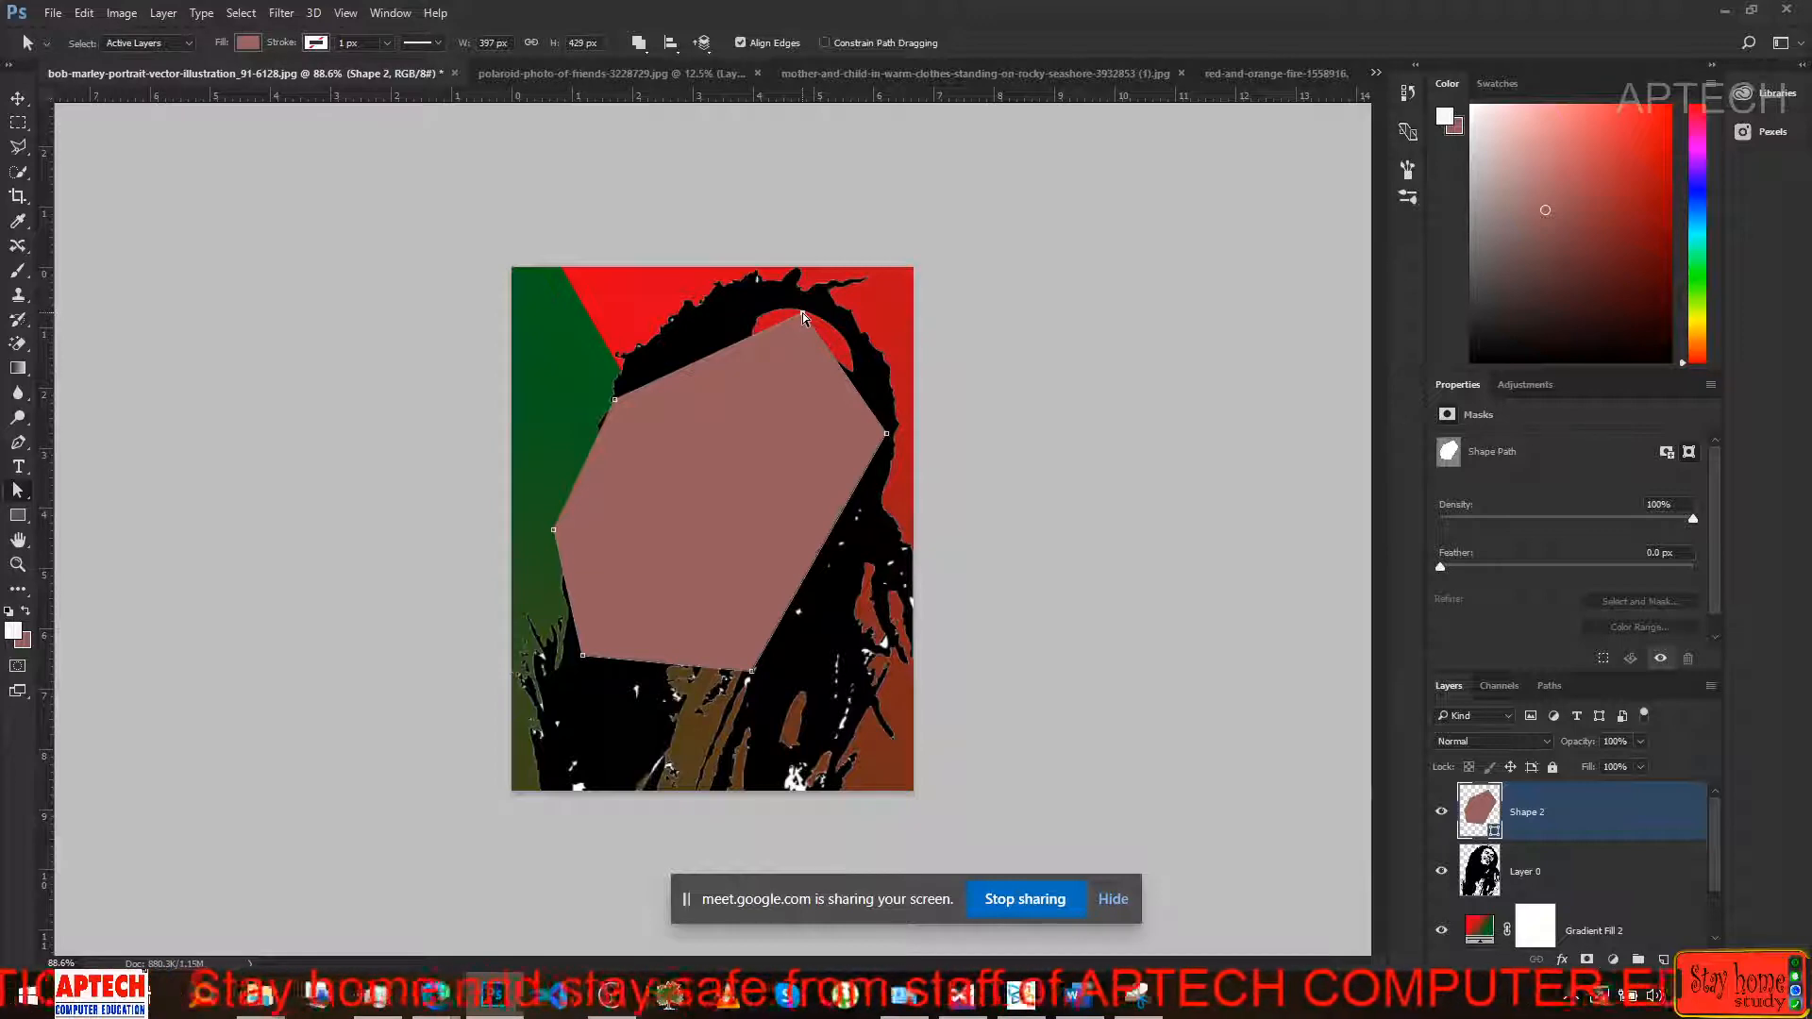
mouse_move(802, 313)
left_mouse_down()
mouse_move(745, 291)
mouse_move(783, 312)
mouse_move(779, 295)
left_mouse_up()
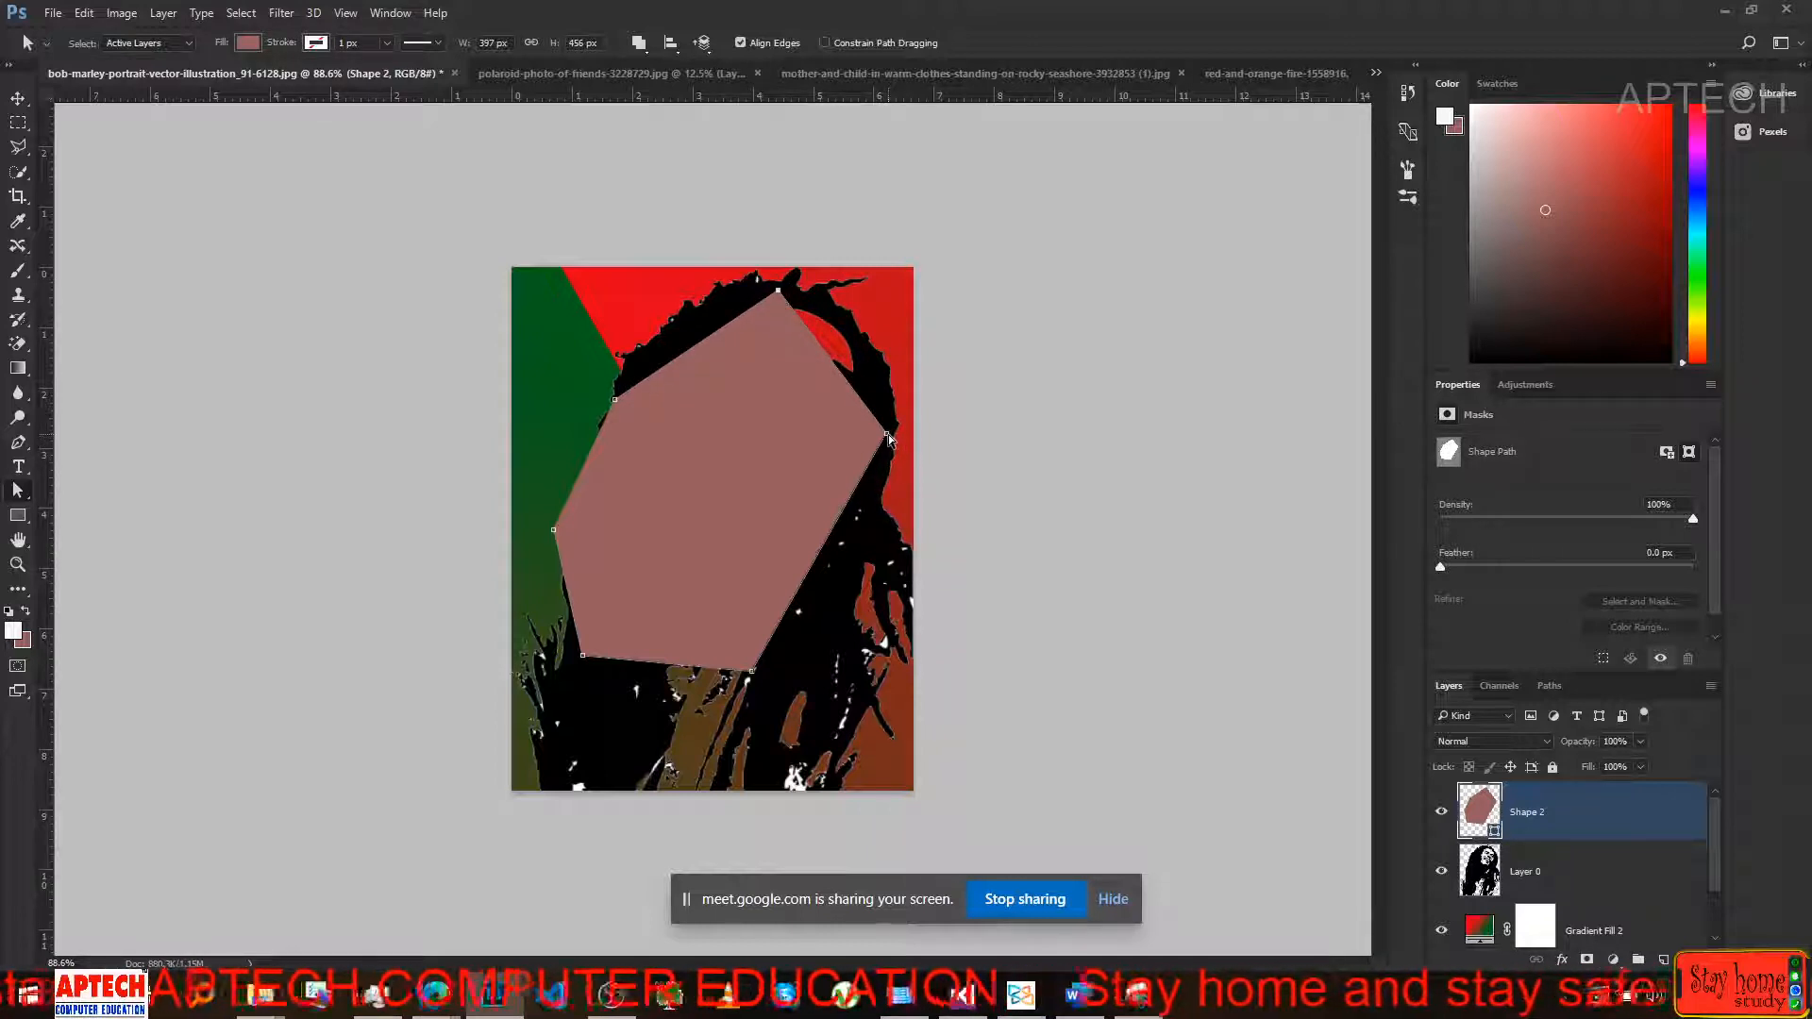
left_click_drag(888, 436, 902, 383)
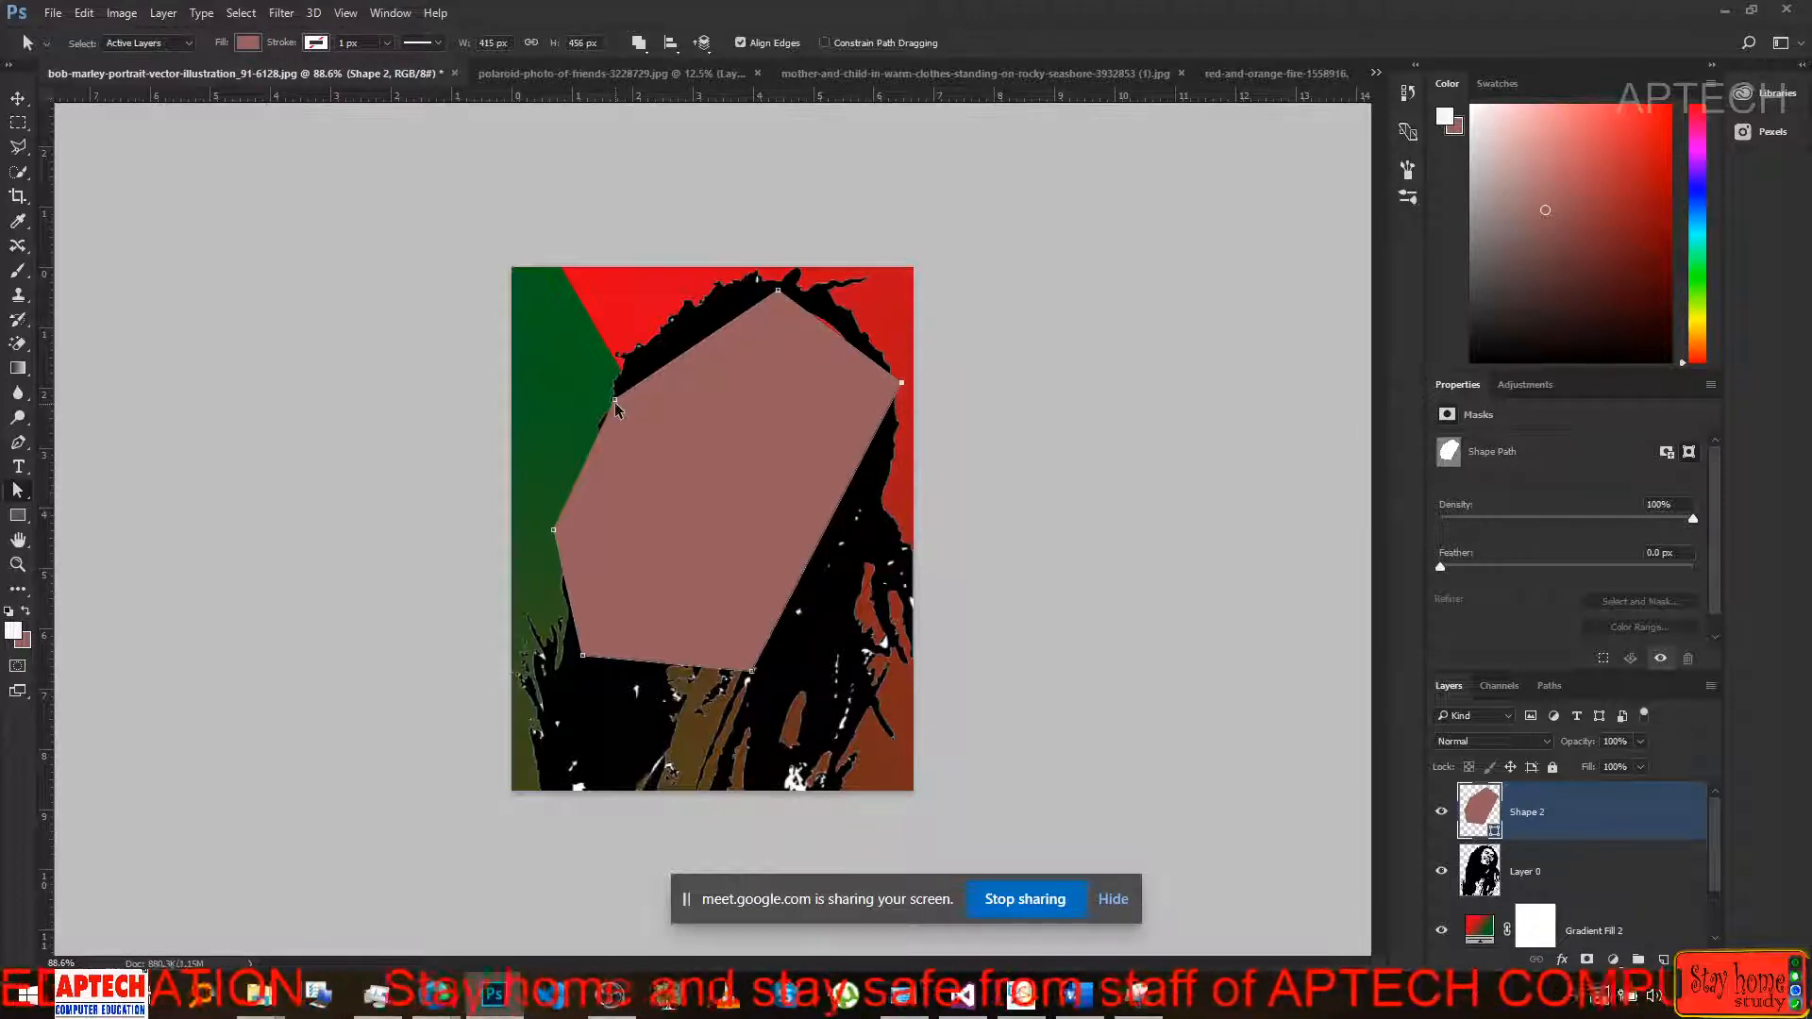
Select the whole polygon path and move it slightly up and left until its top corner meets the canvas's upper edge.
key("ctrl")
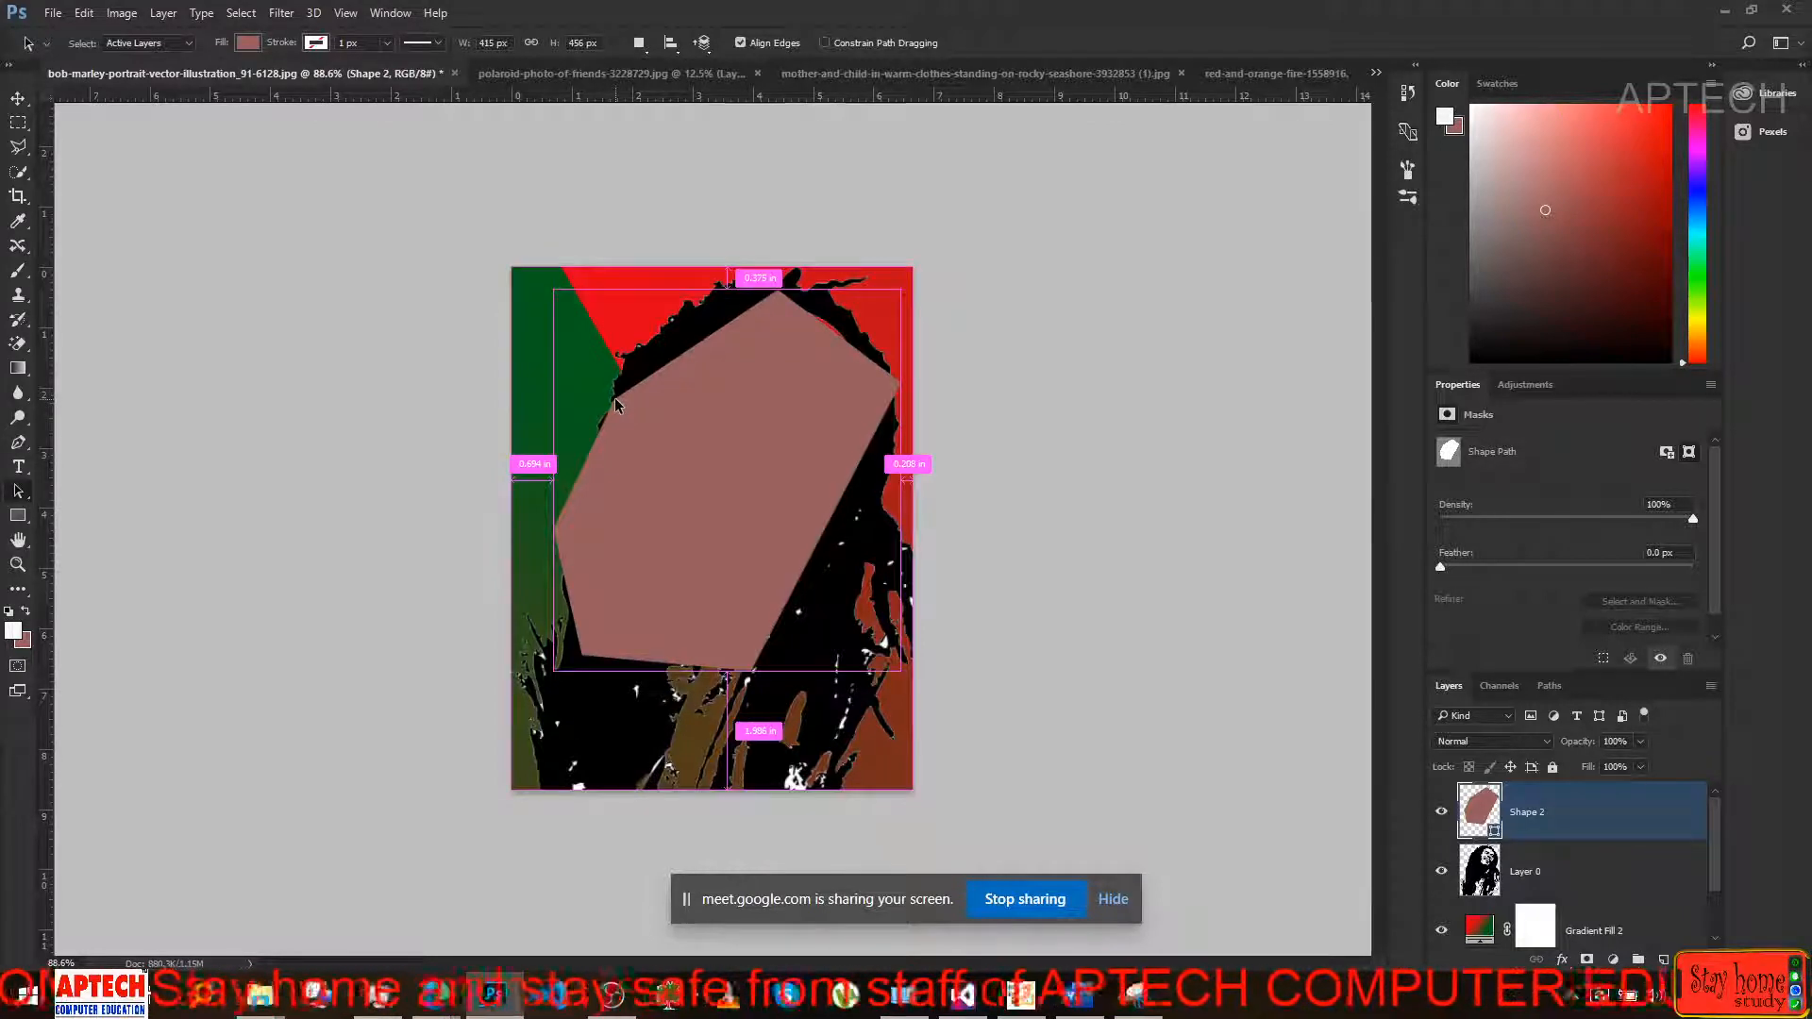
left_click(613, 401)
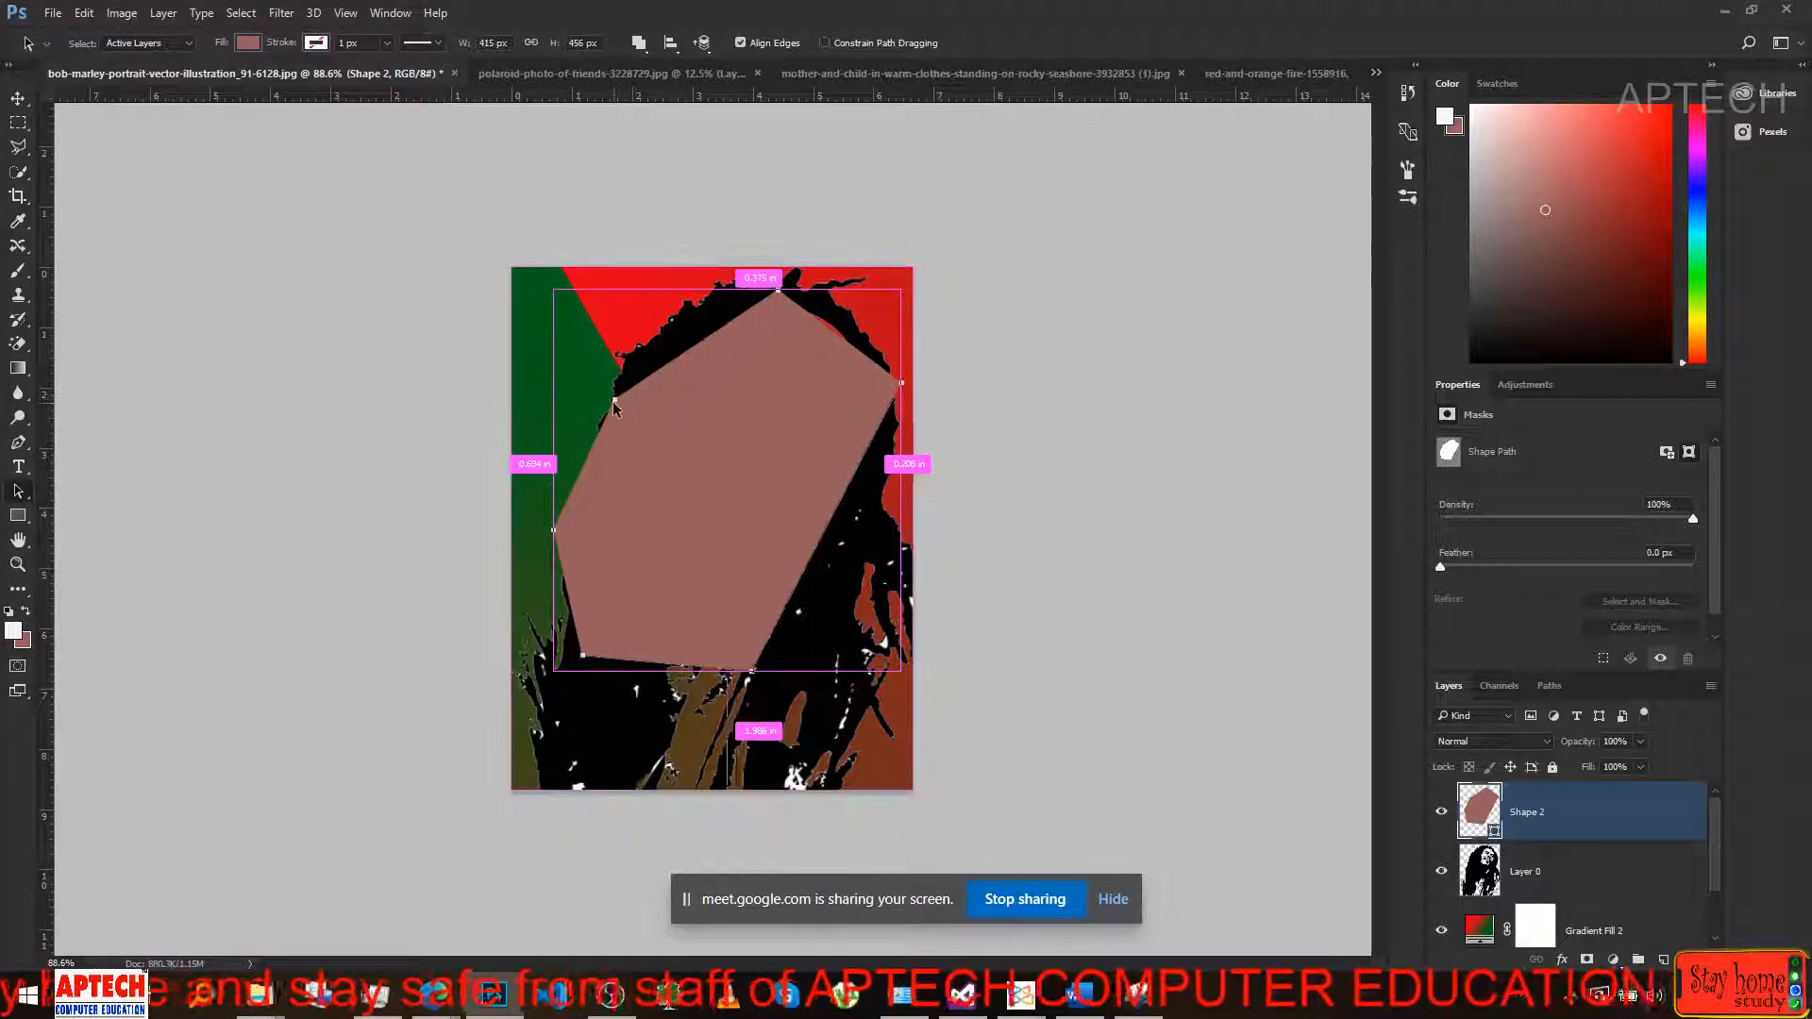
mouse_move(613, 400)
left_mouse_down()
mouse_move(640, 511)
mouse_move(598, 322)
mouse_move(602, 378)
left_mouse_up()
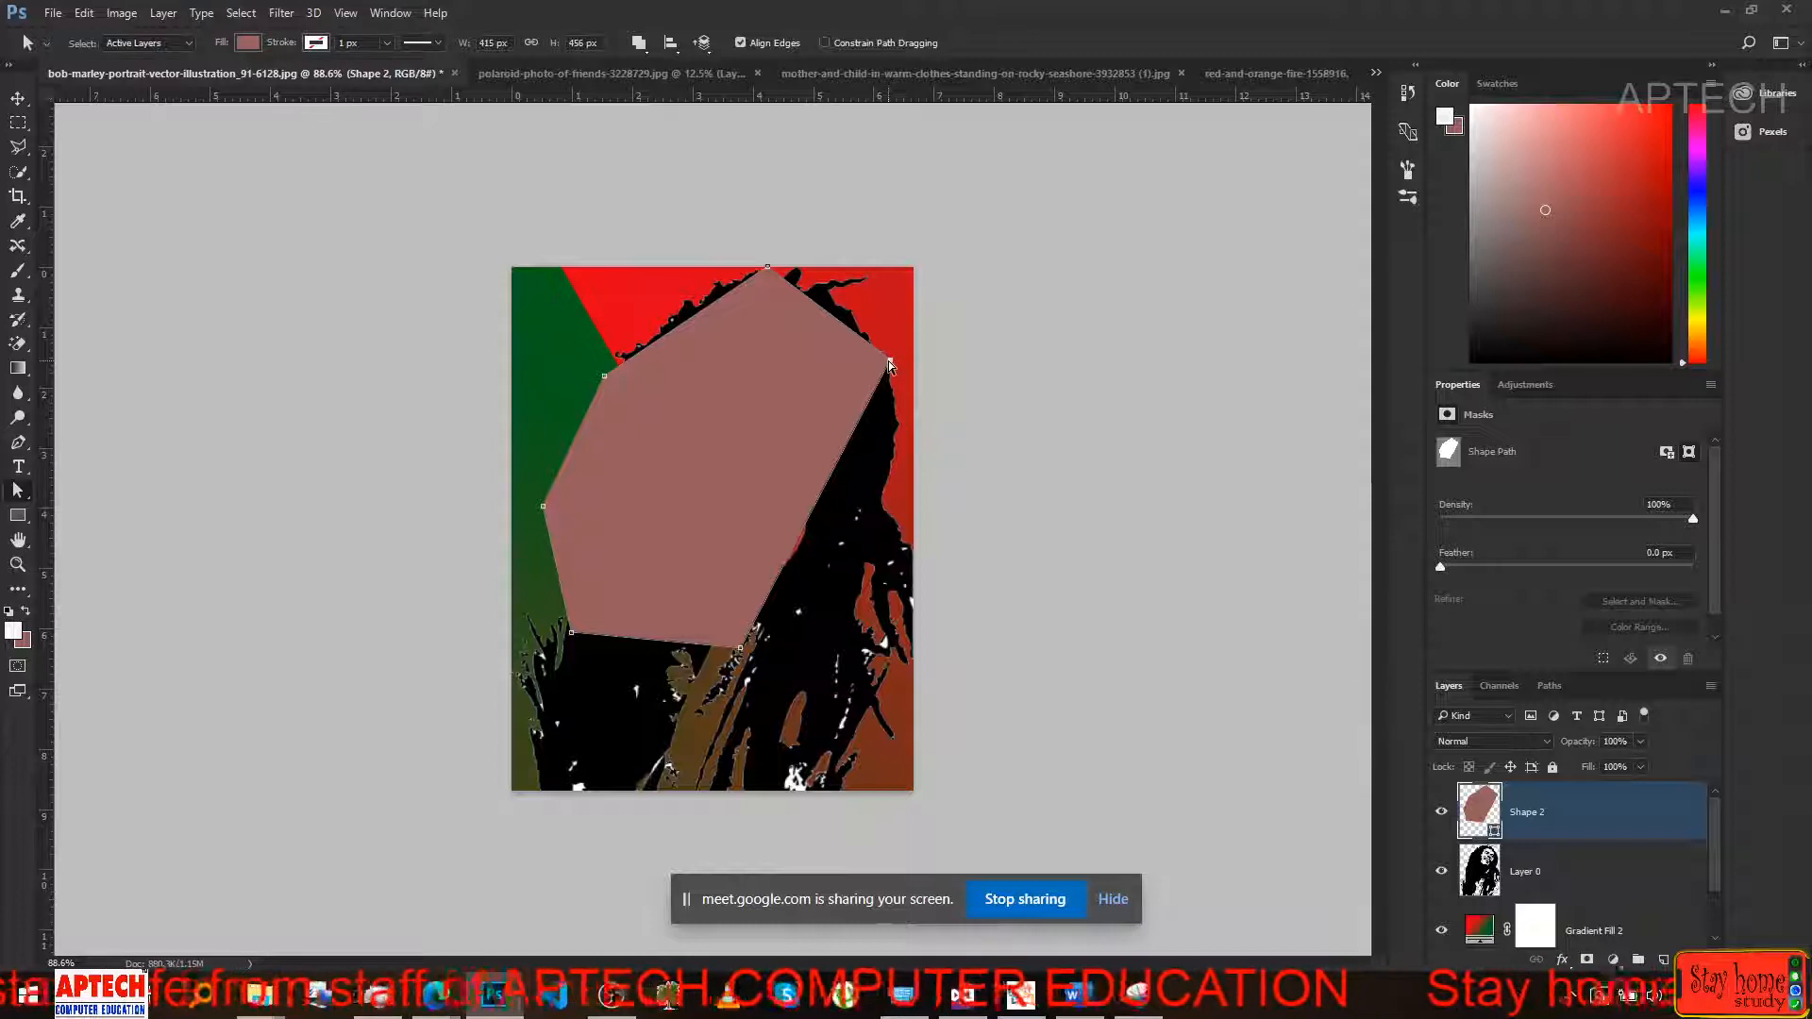
Select the polygon's upper-left anchor point individually, and select the entire path with the Path Selection Tool.
left_click(741, 276)
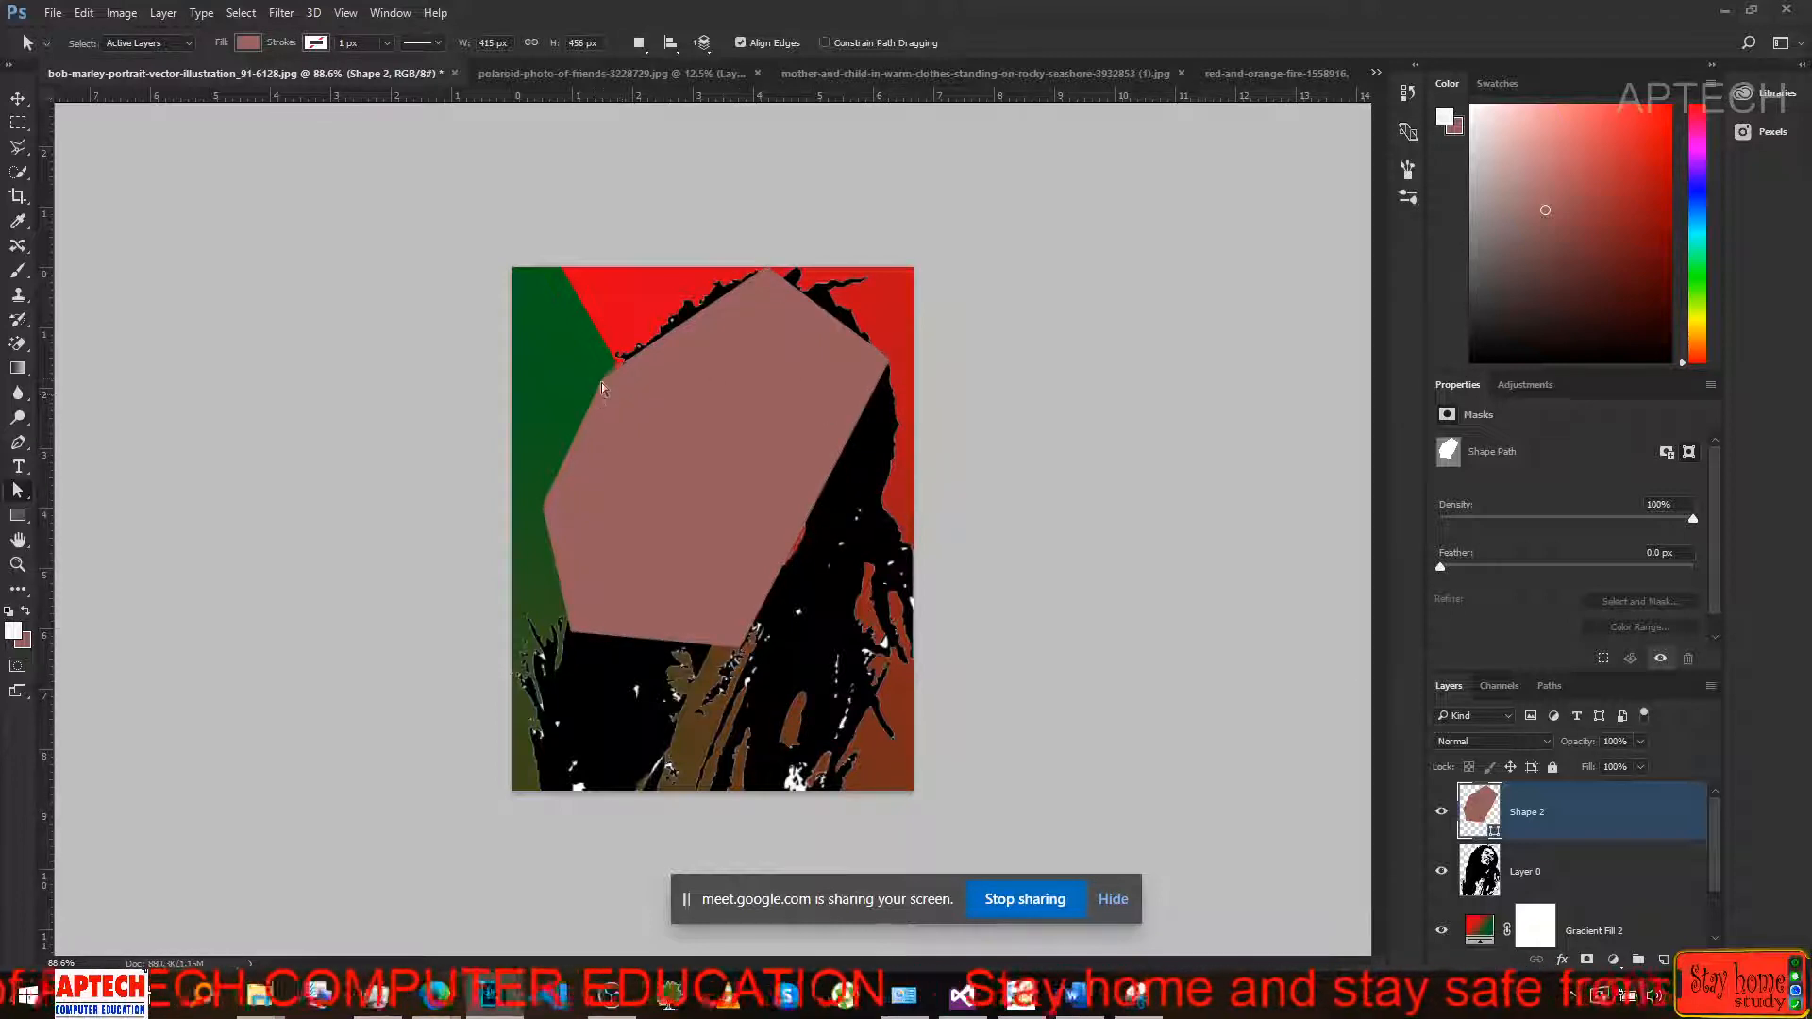
left_click(603, 378)
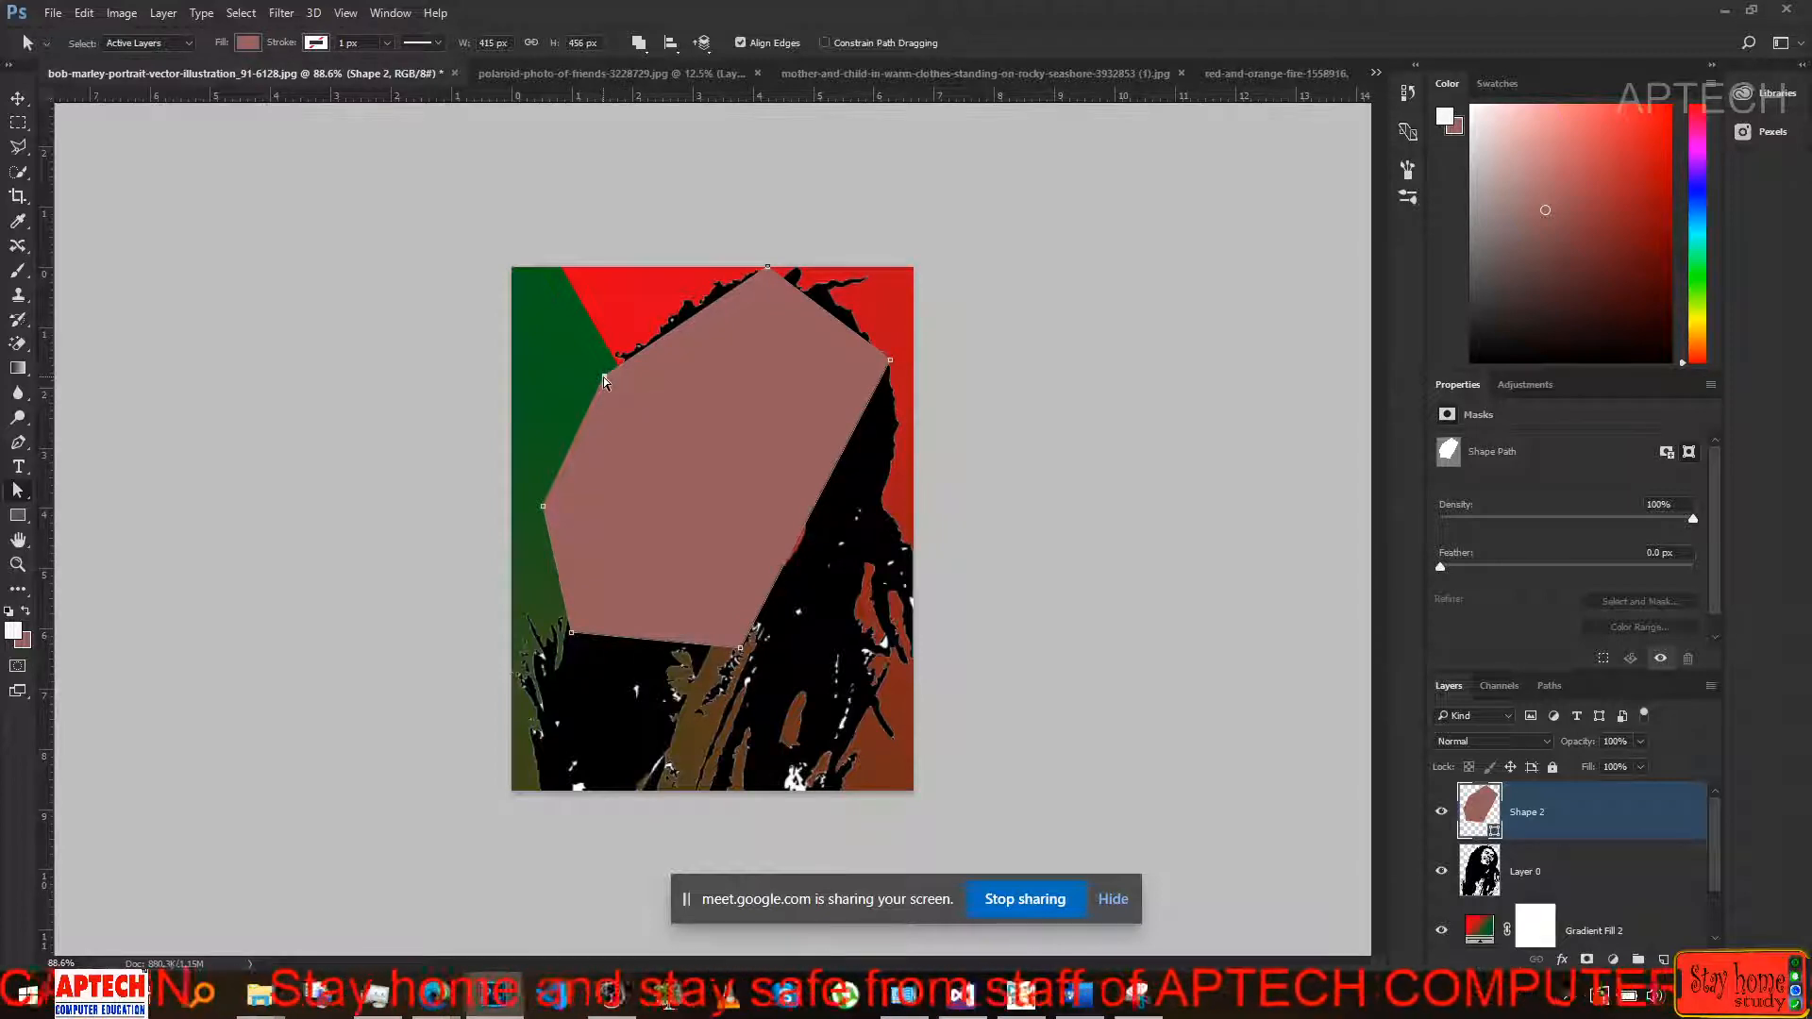
right_click(17, 489)
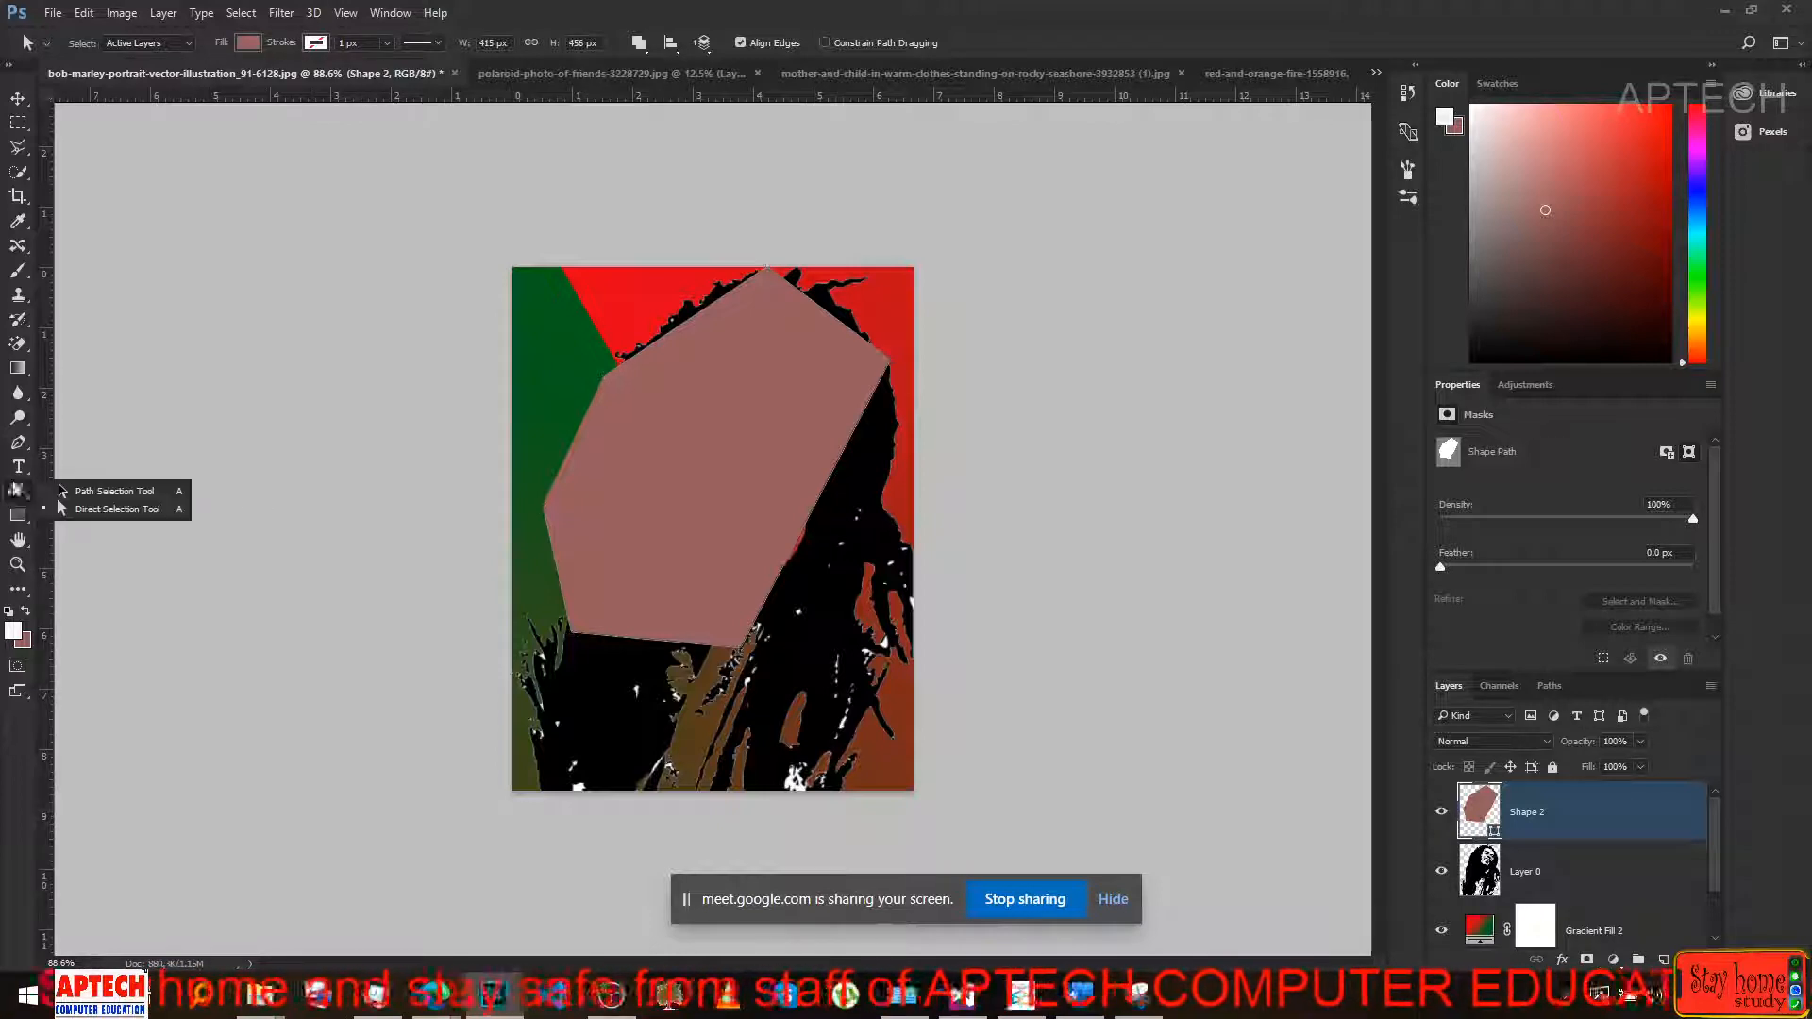
left_click(105, 508)
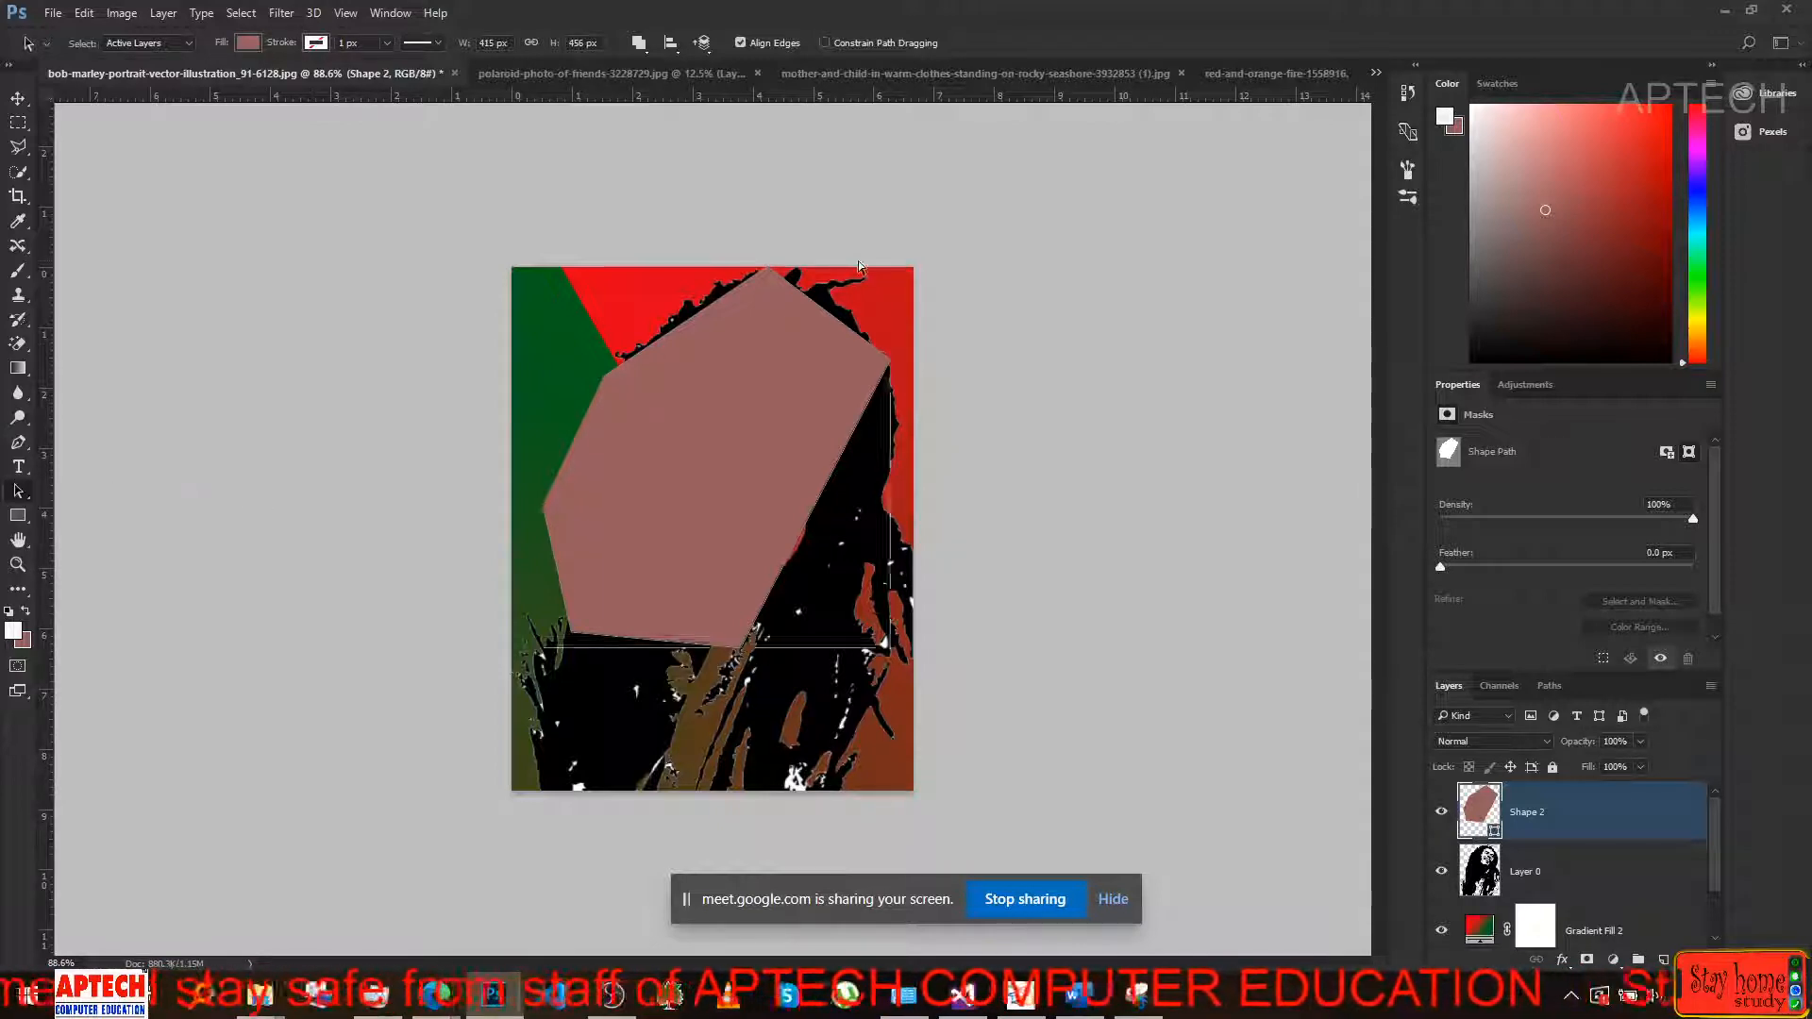
left_click(819, 285)
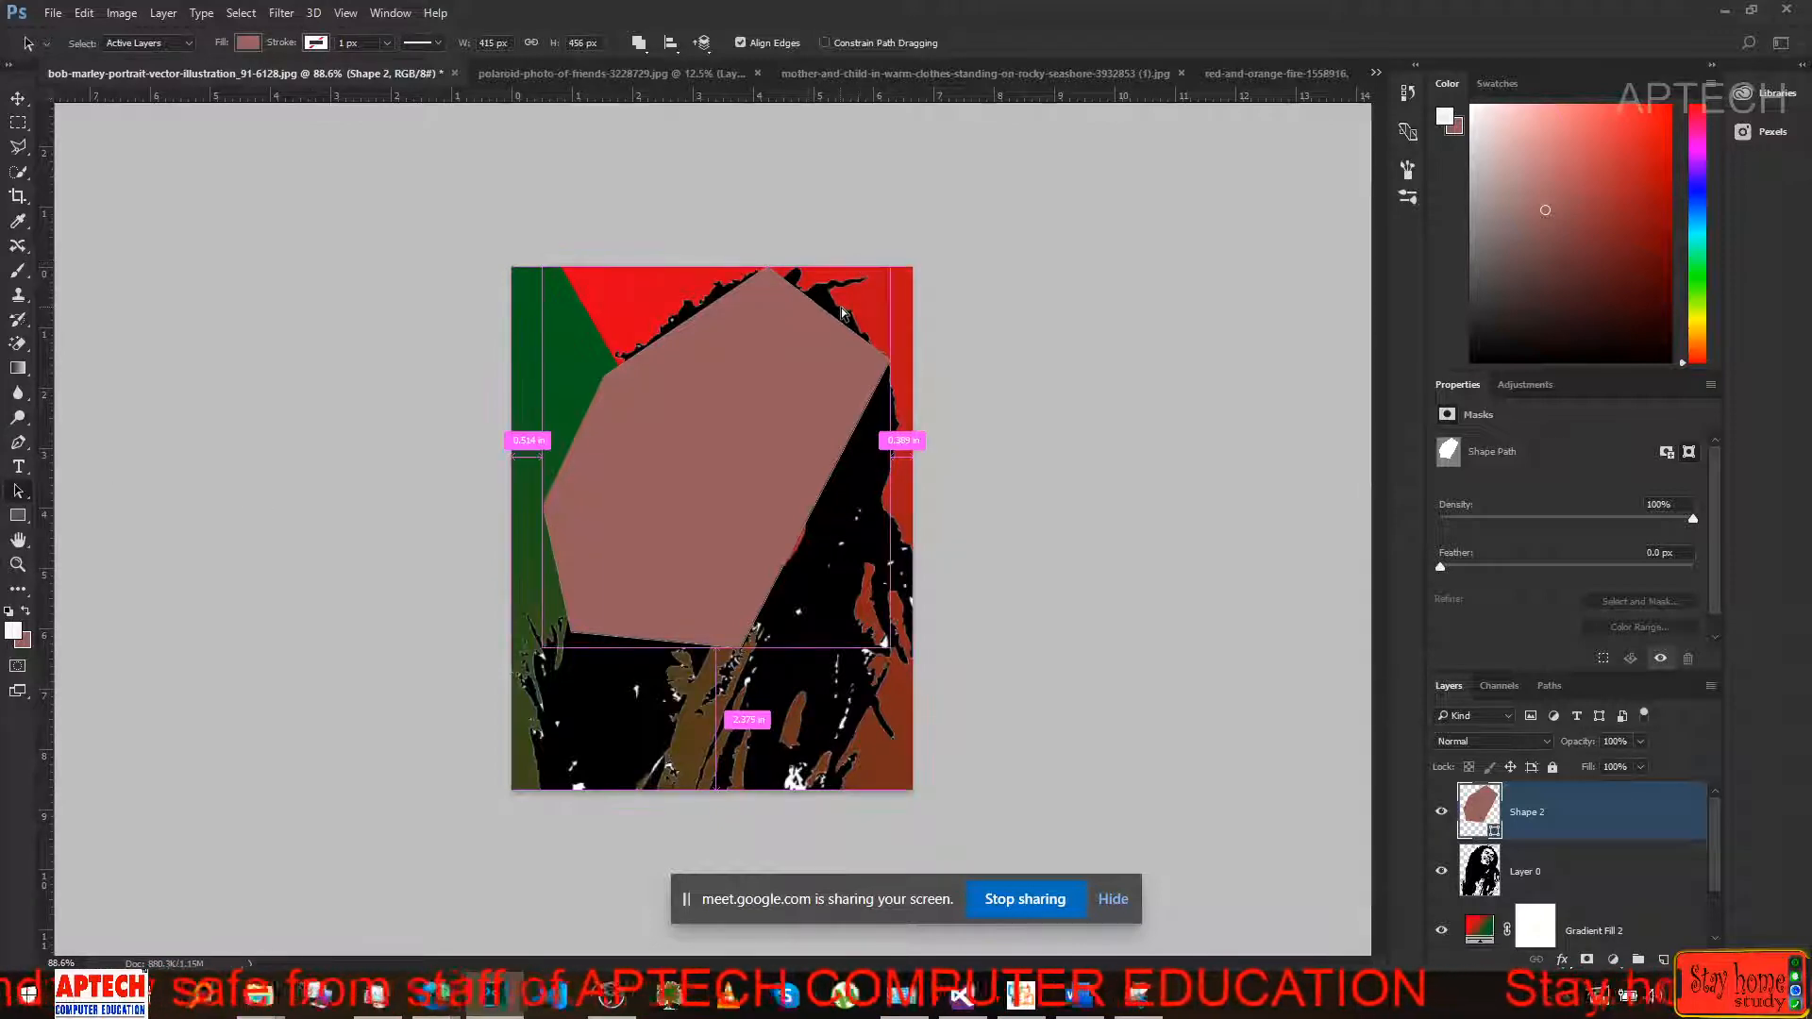
right_click(11, 494)
left_click(66, 490)
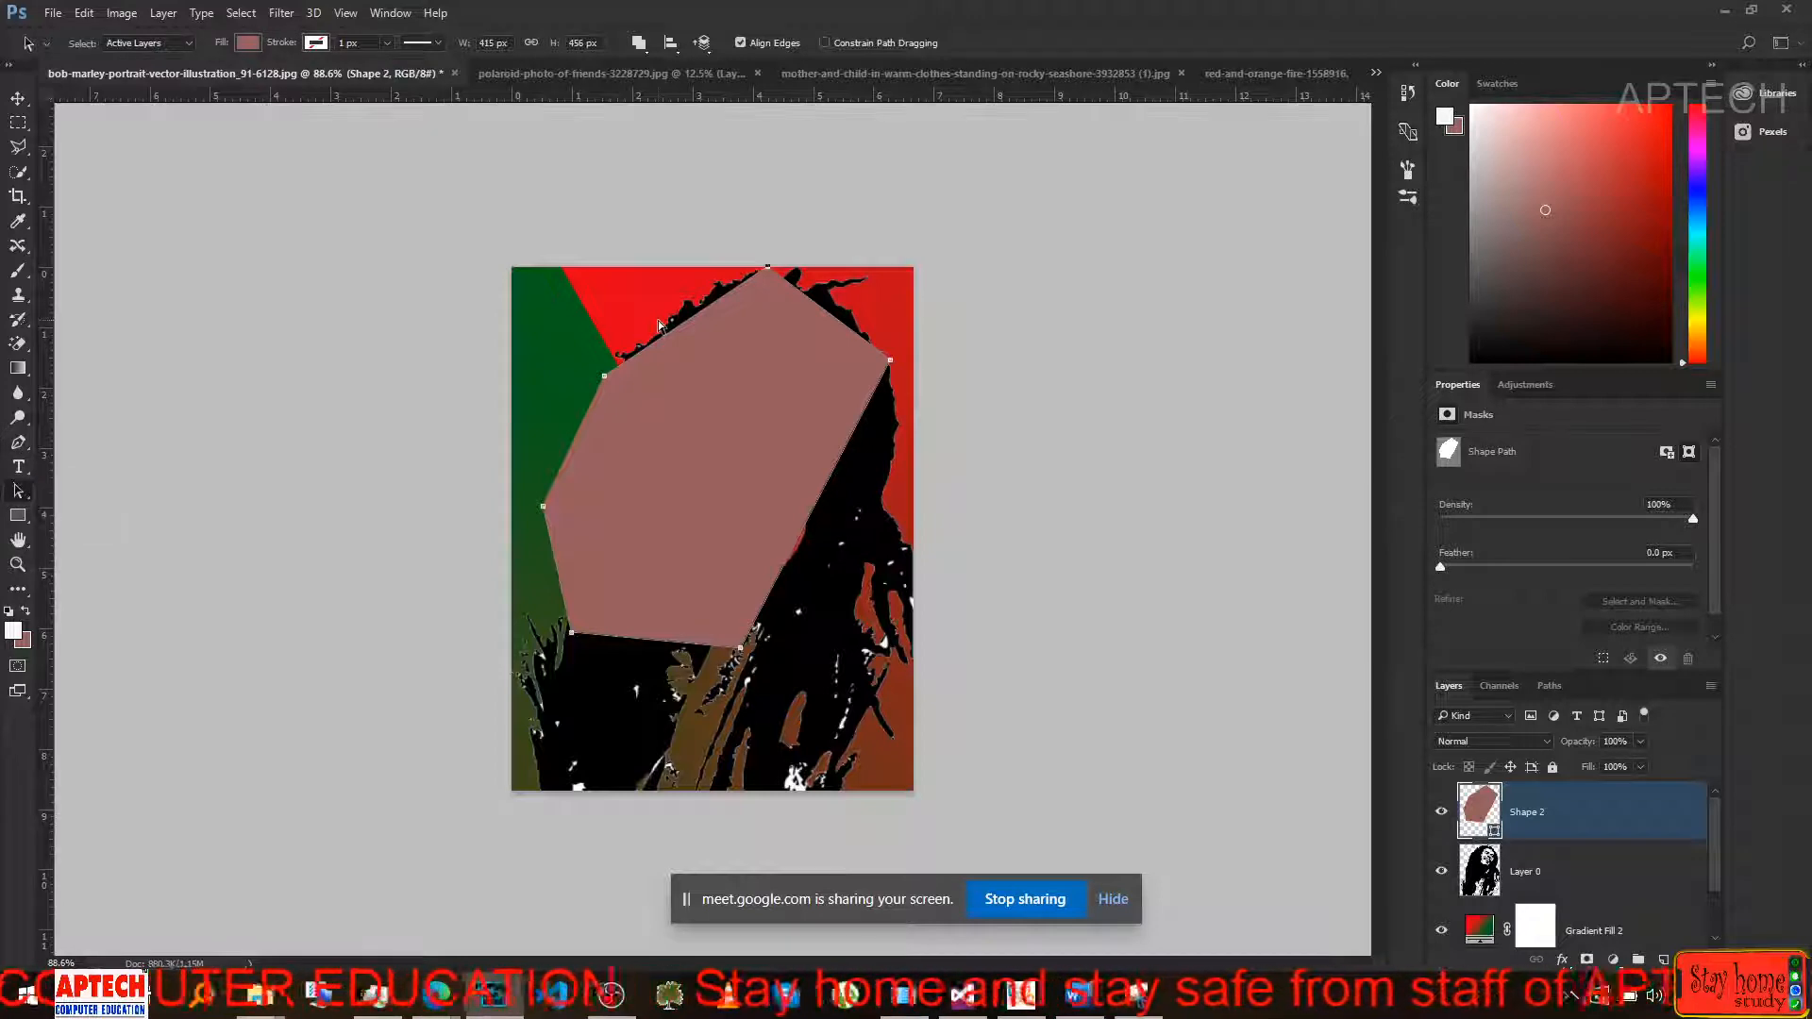
left_click(836, 324)
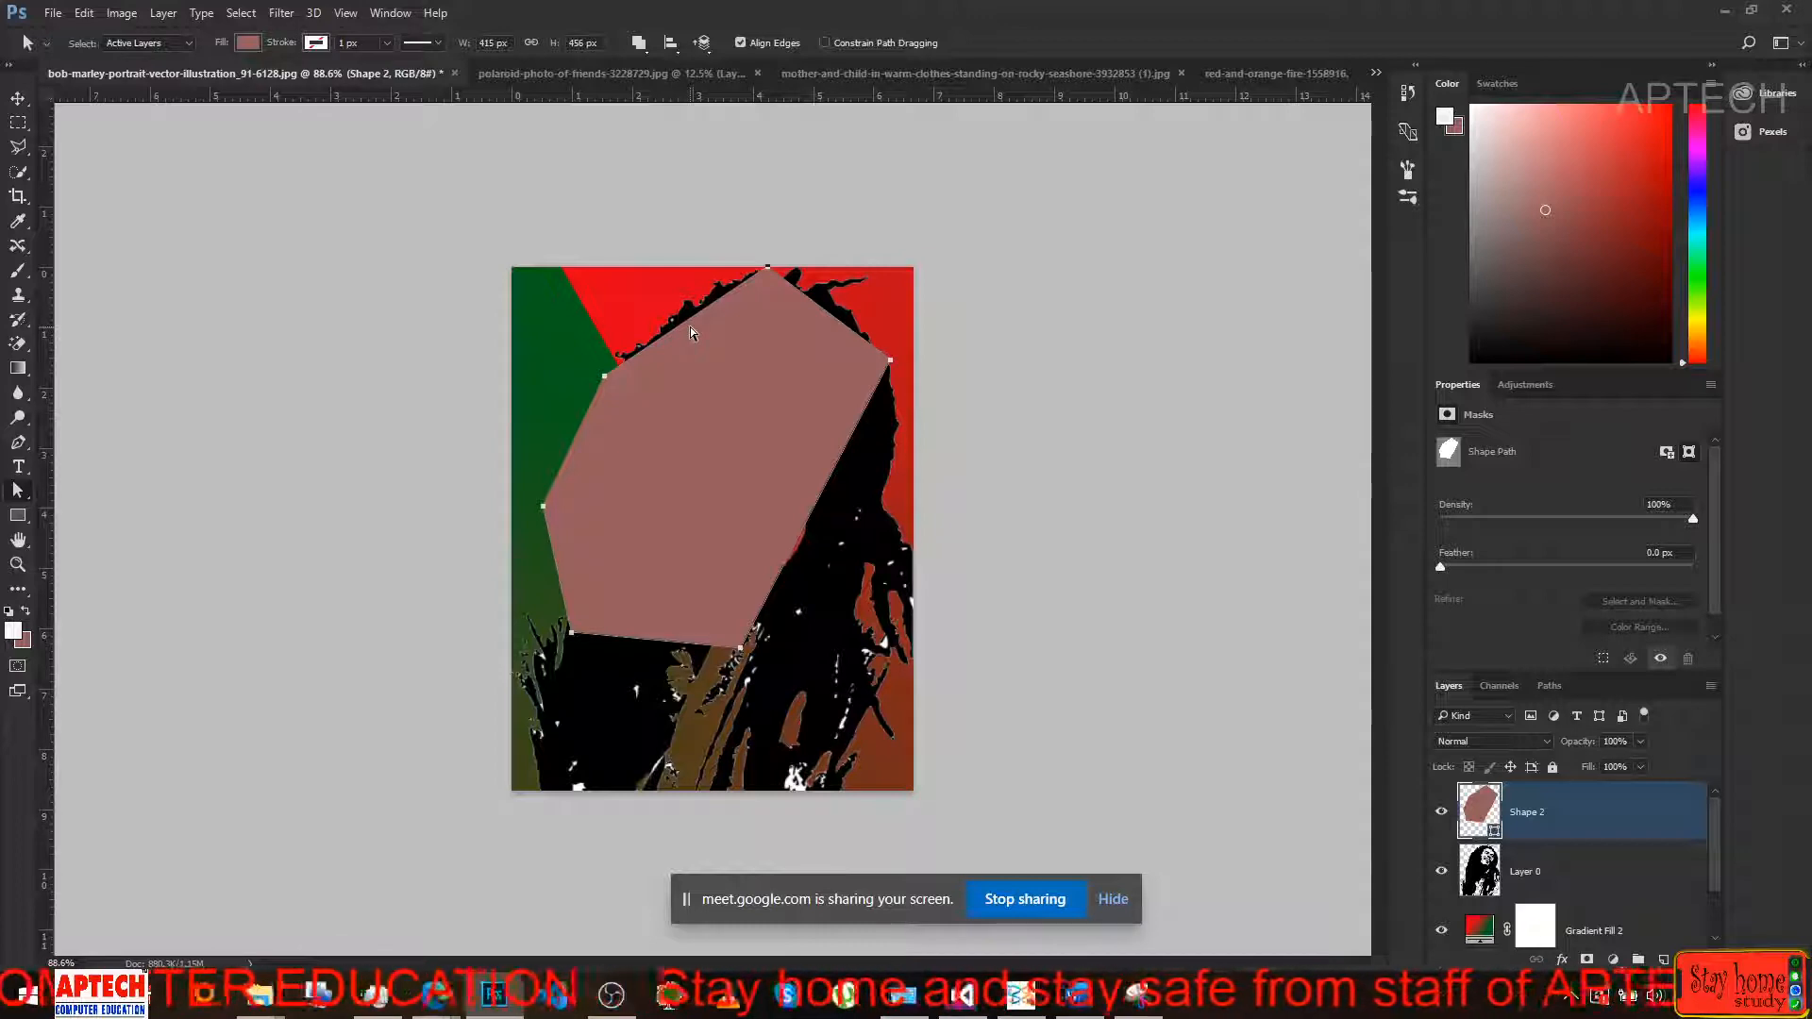
Move the polygon's right anchor point down and slightly outward, widening the shape to about 423 px, and deselect the path.
left_click(767, 268)
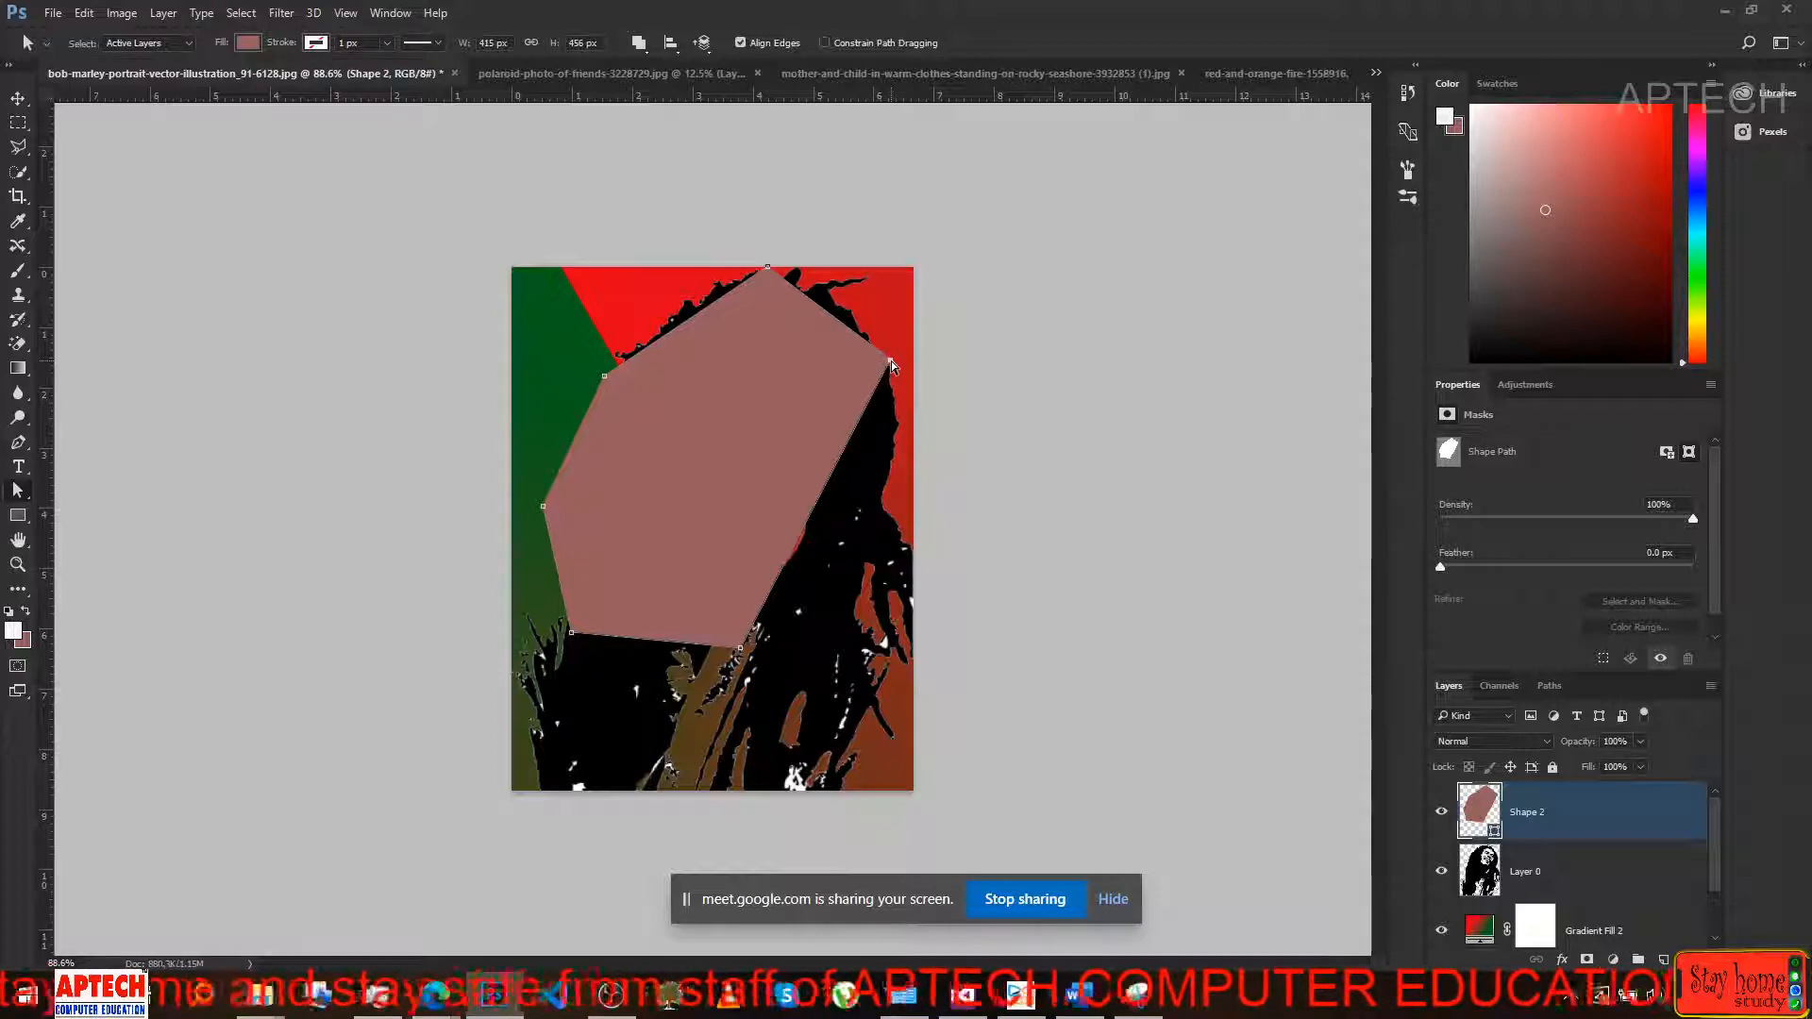
left_click_drag(891, 366, 897, 417)
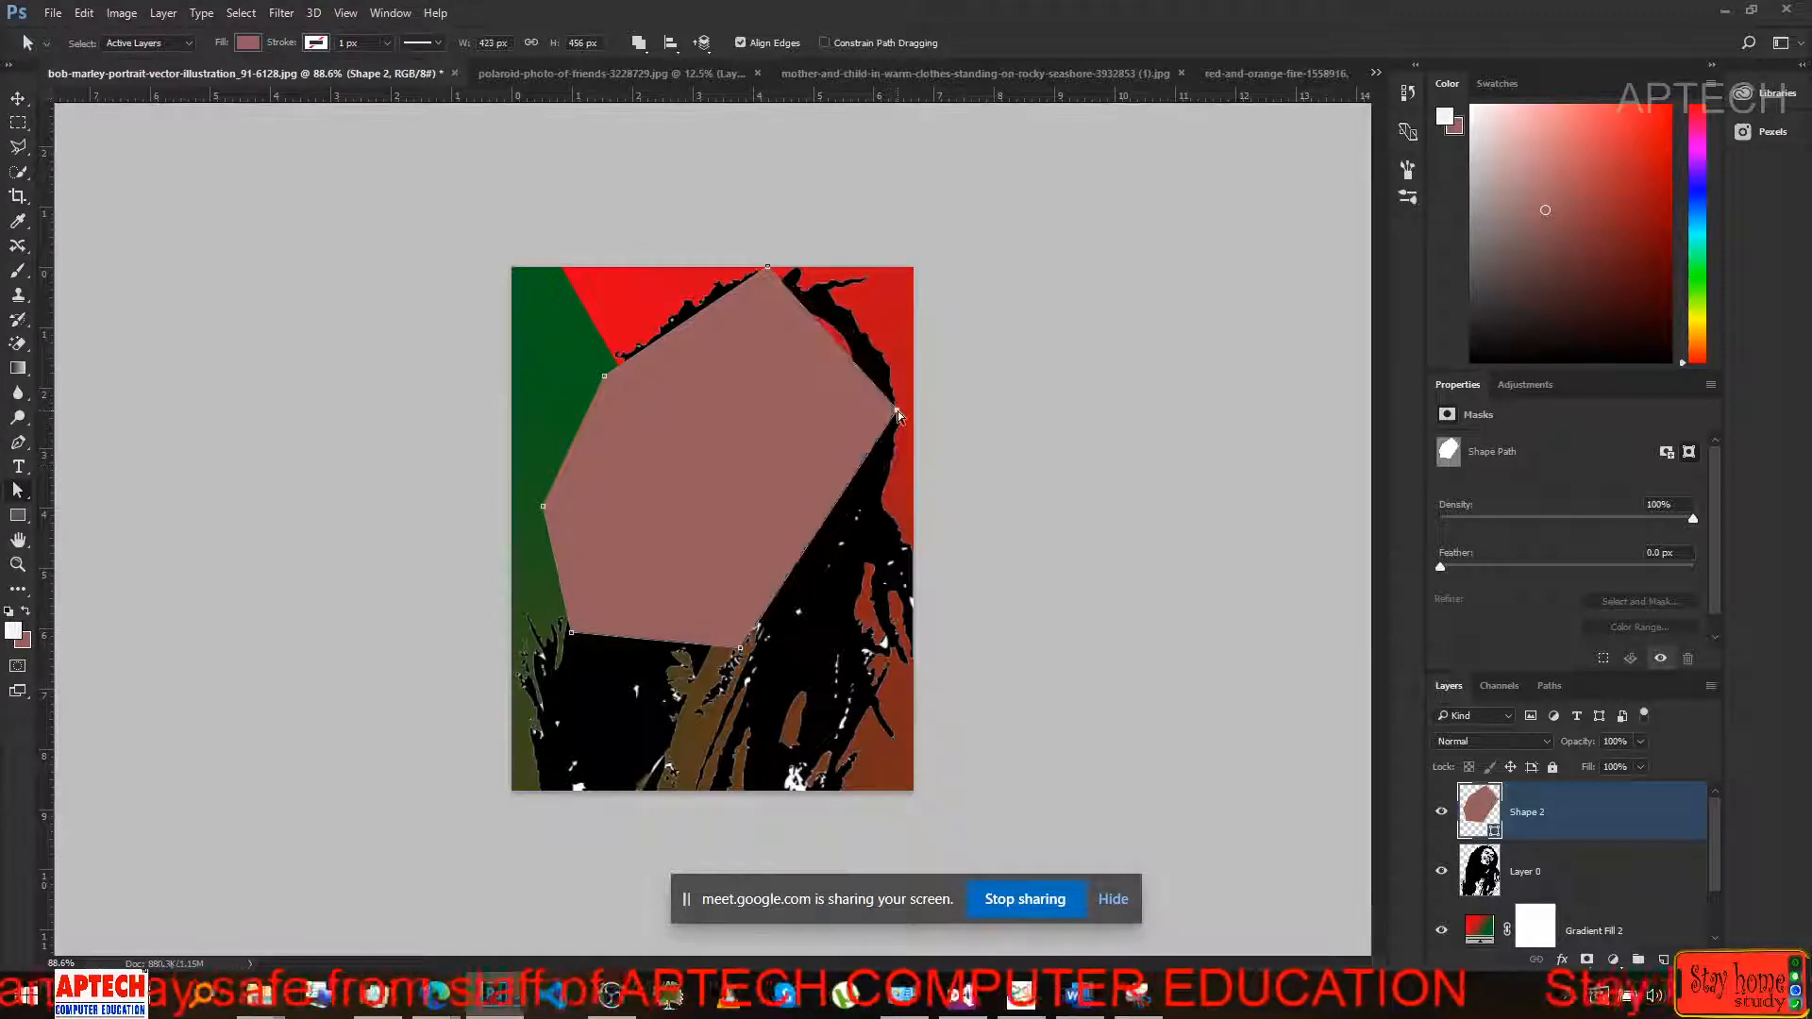
left_click(601, 682)
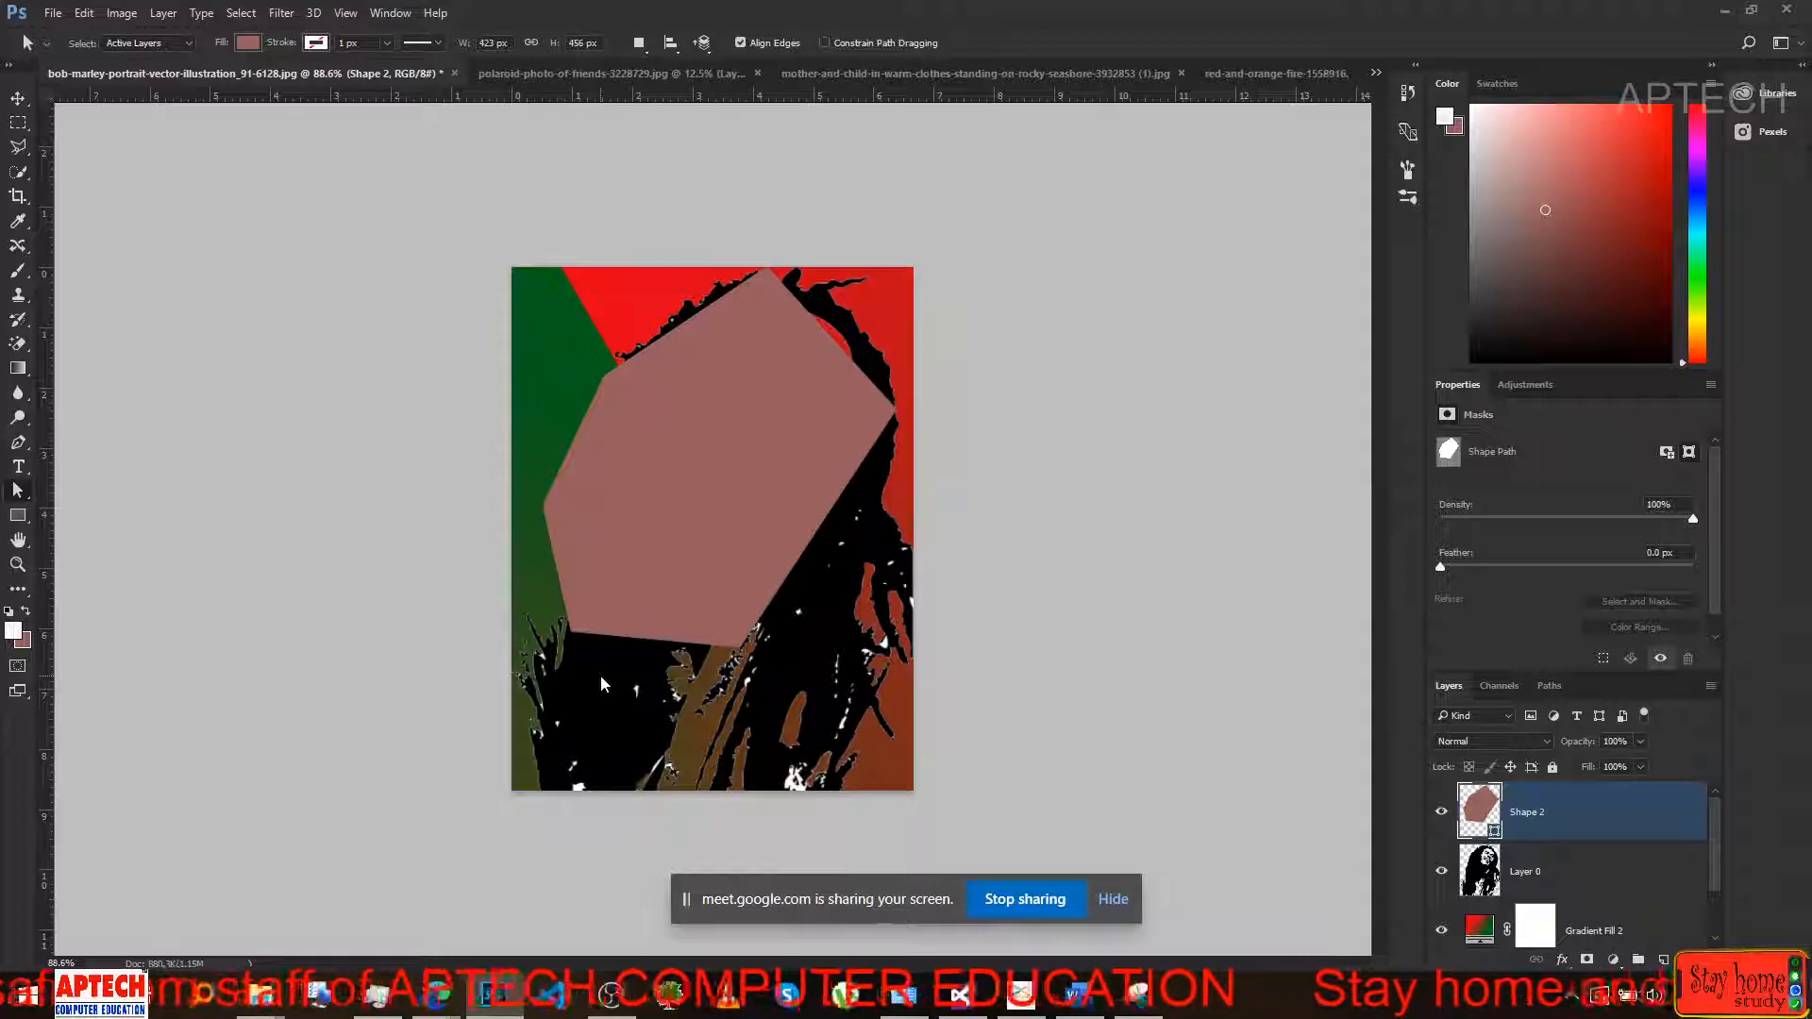
Display the polygon's anchor points with the Direct Selection Tool, select the whole path with the Path Selection Tool, and deselect it.
right_click(23, 495)
left_click(64, 507)
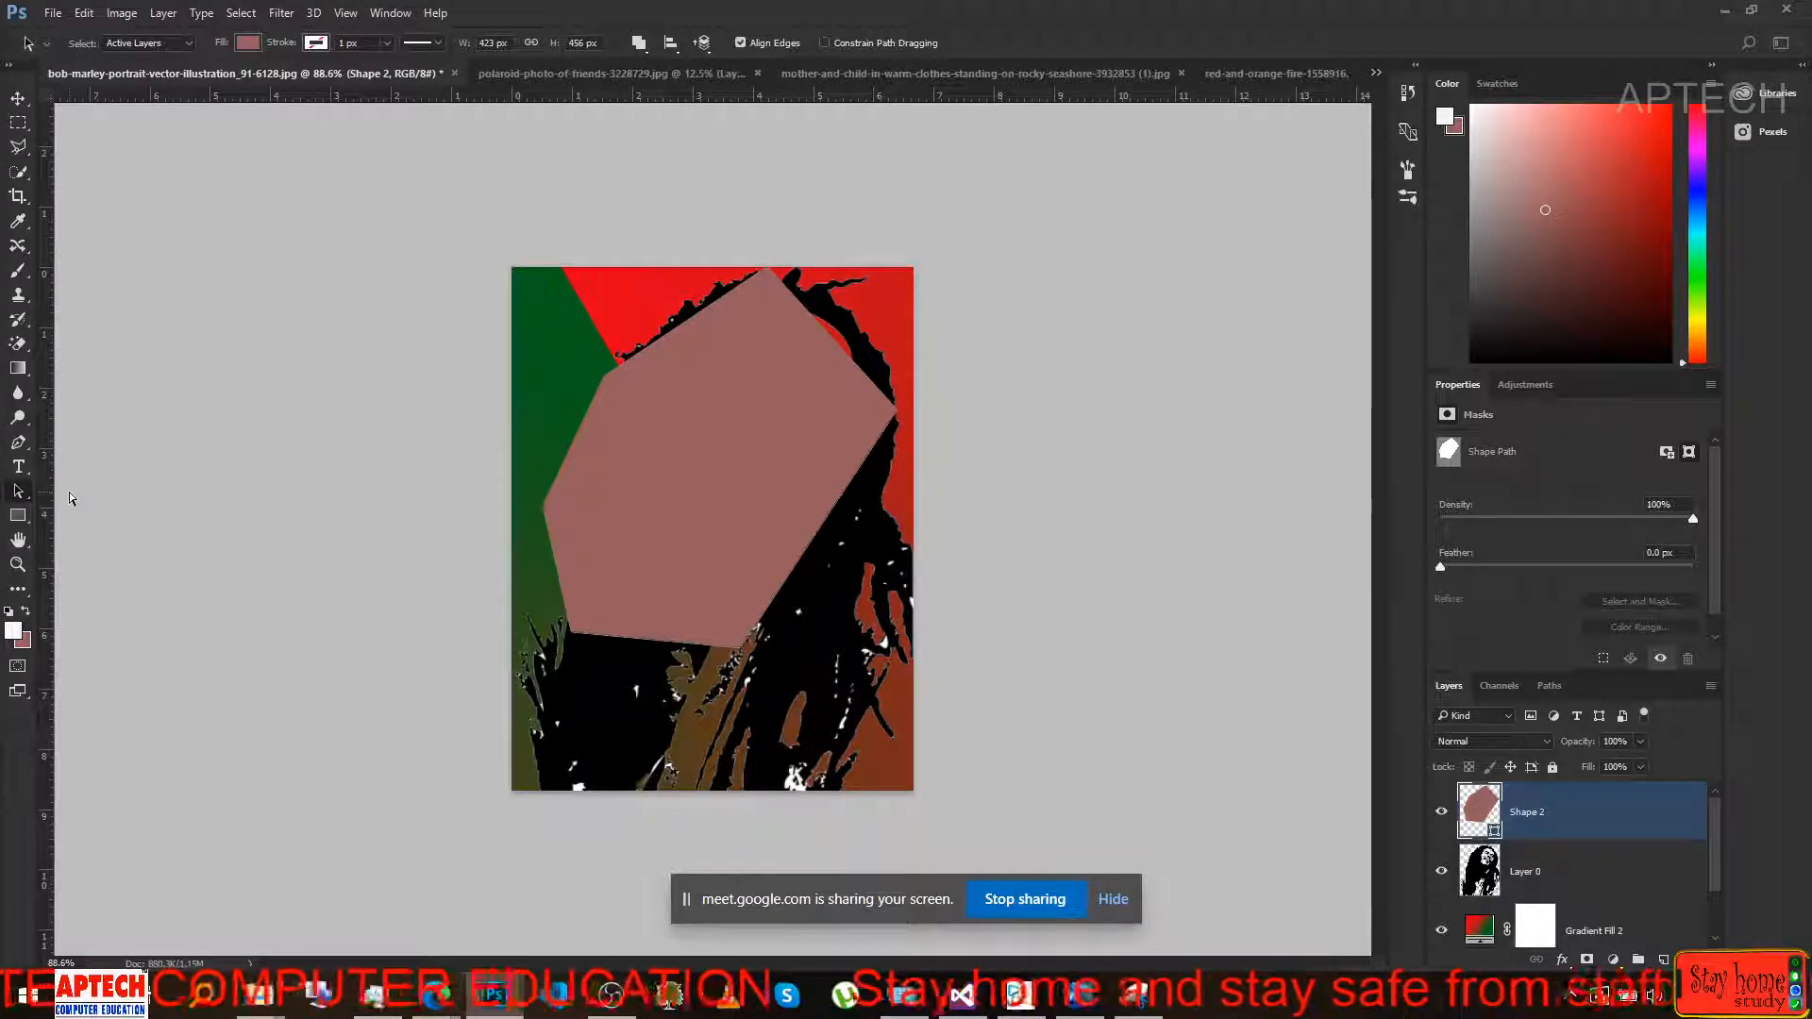
left_click(776, 595)
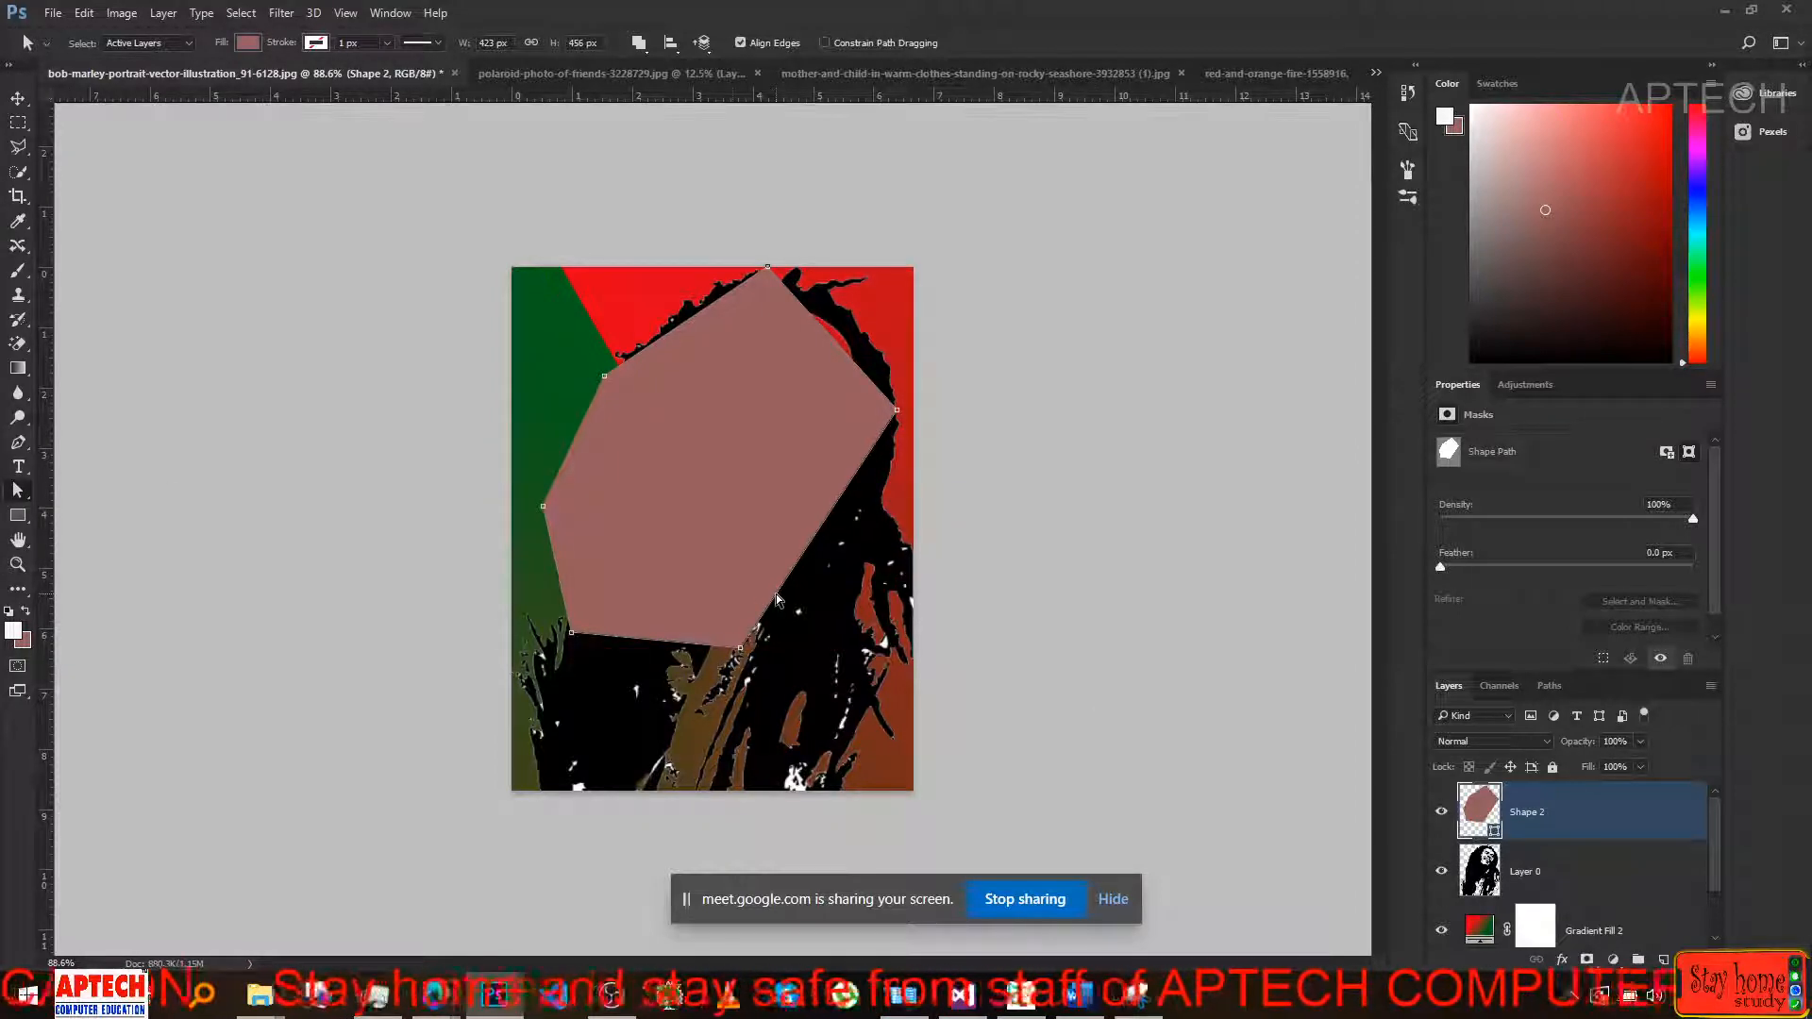
right_click(18, 491)
left_click(58, 490)
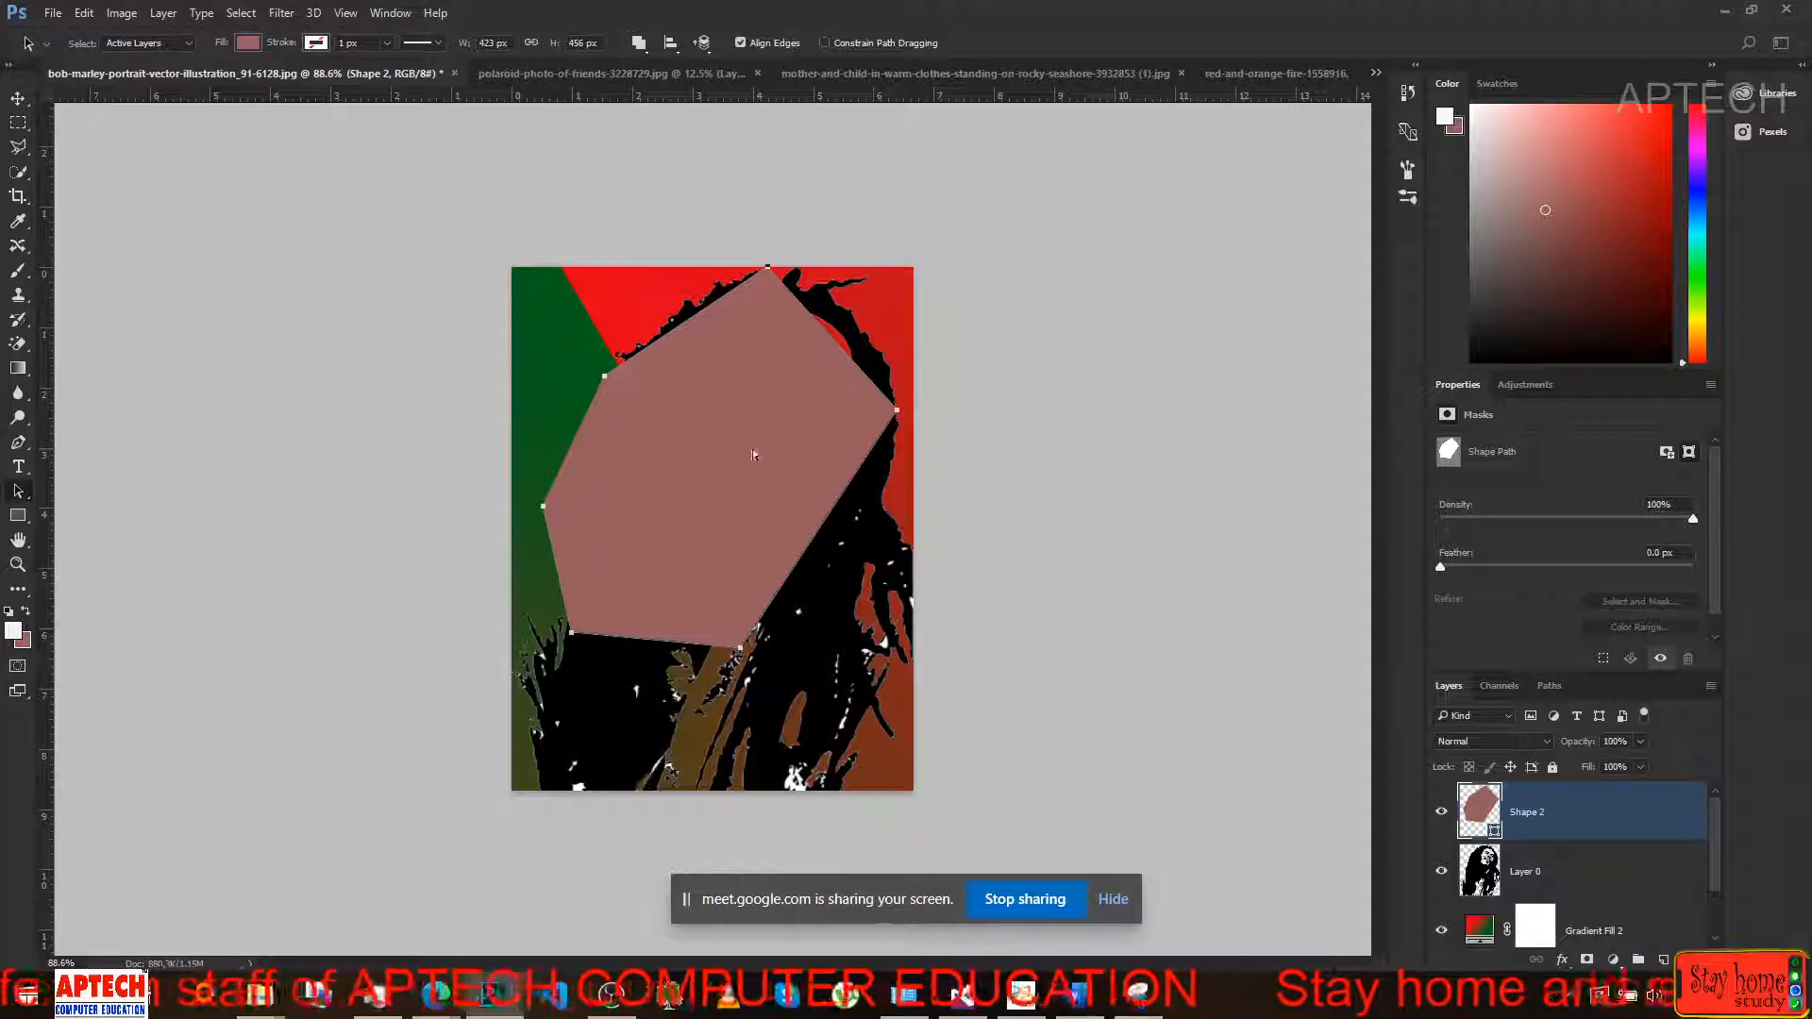
left_click(1174, 597)
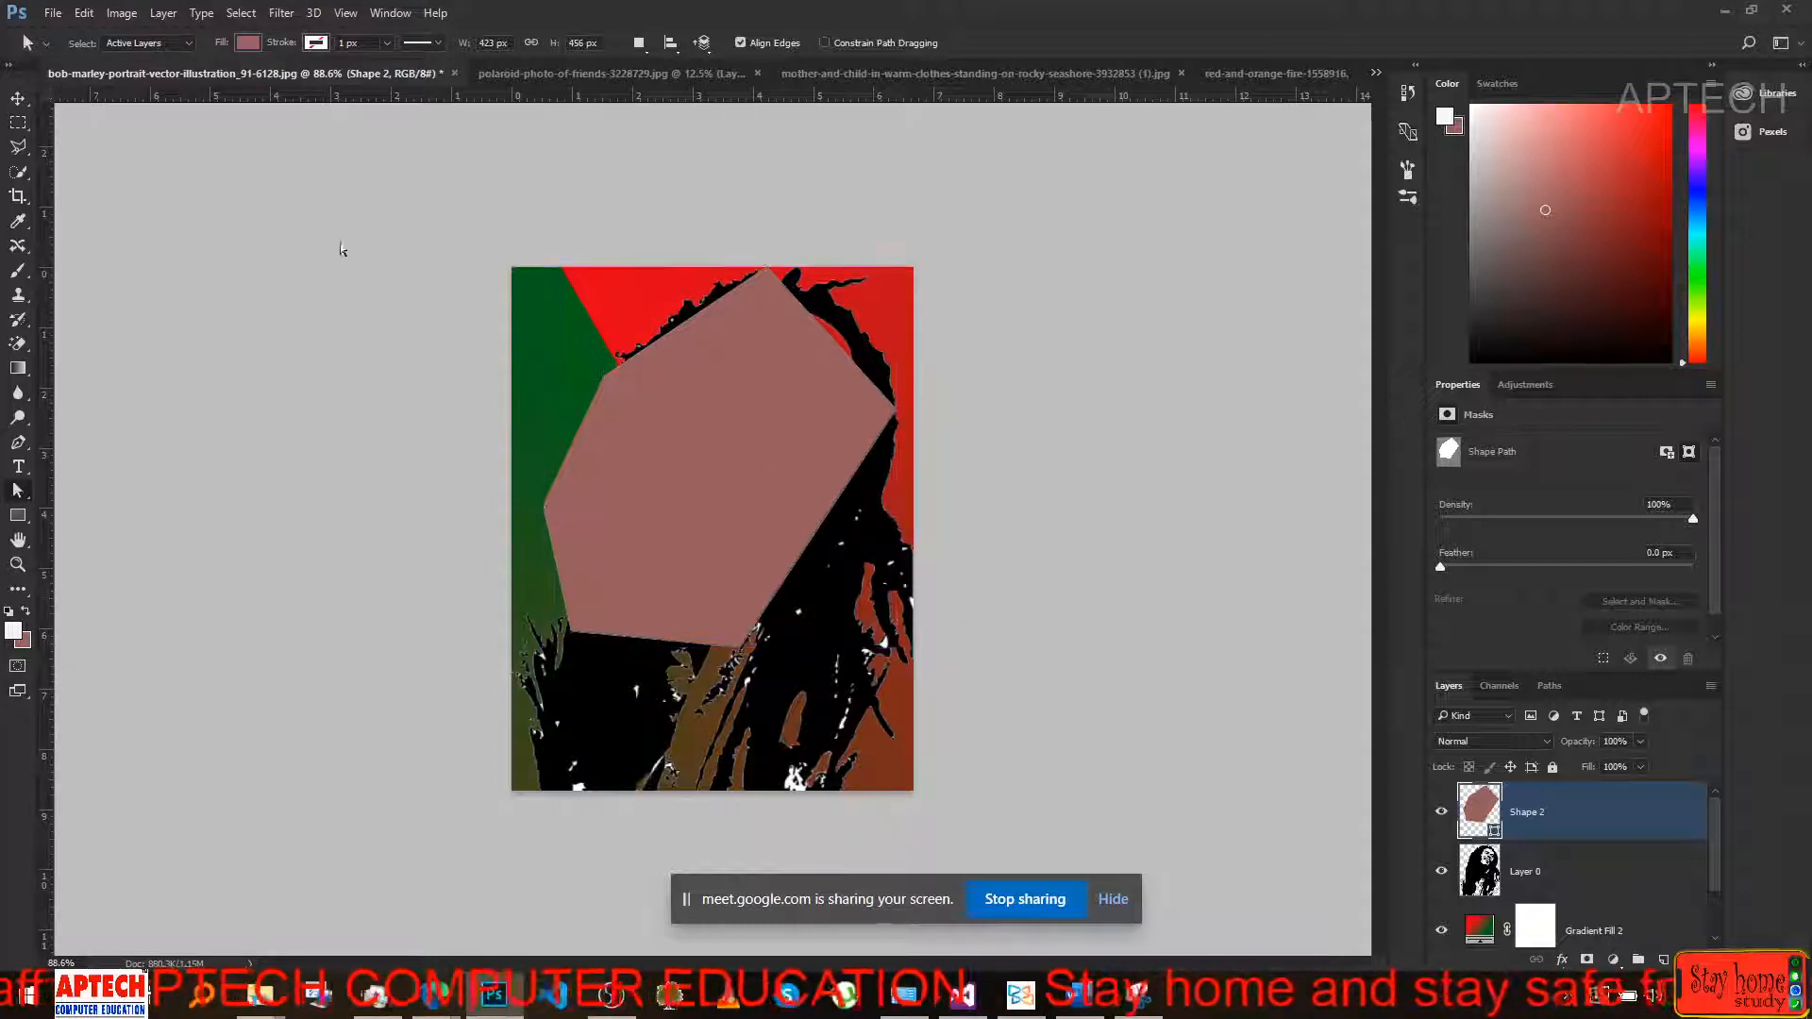
Switch to the Move Tool, return to the Direct Selection Tool and select the polygon's left edge to show its anchor points.
left_click(18, 99)
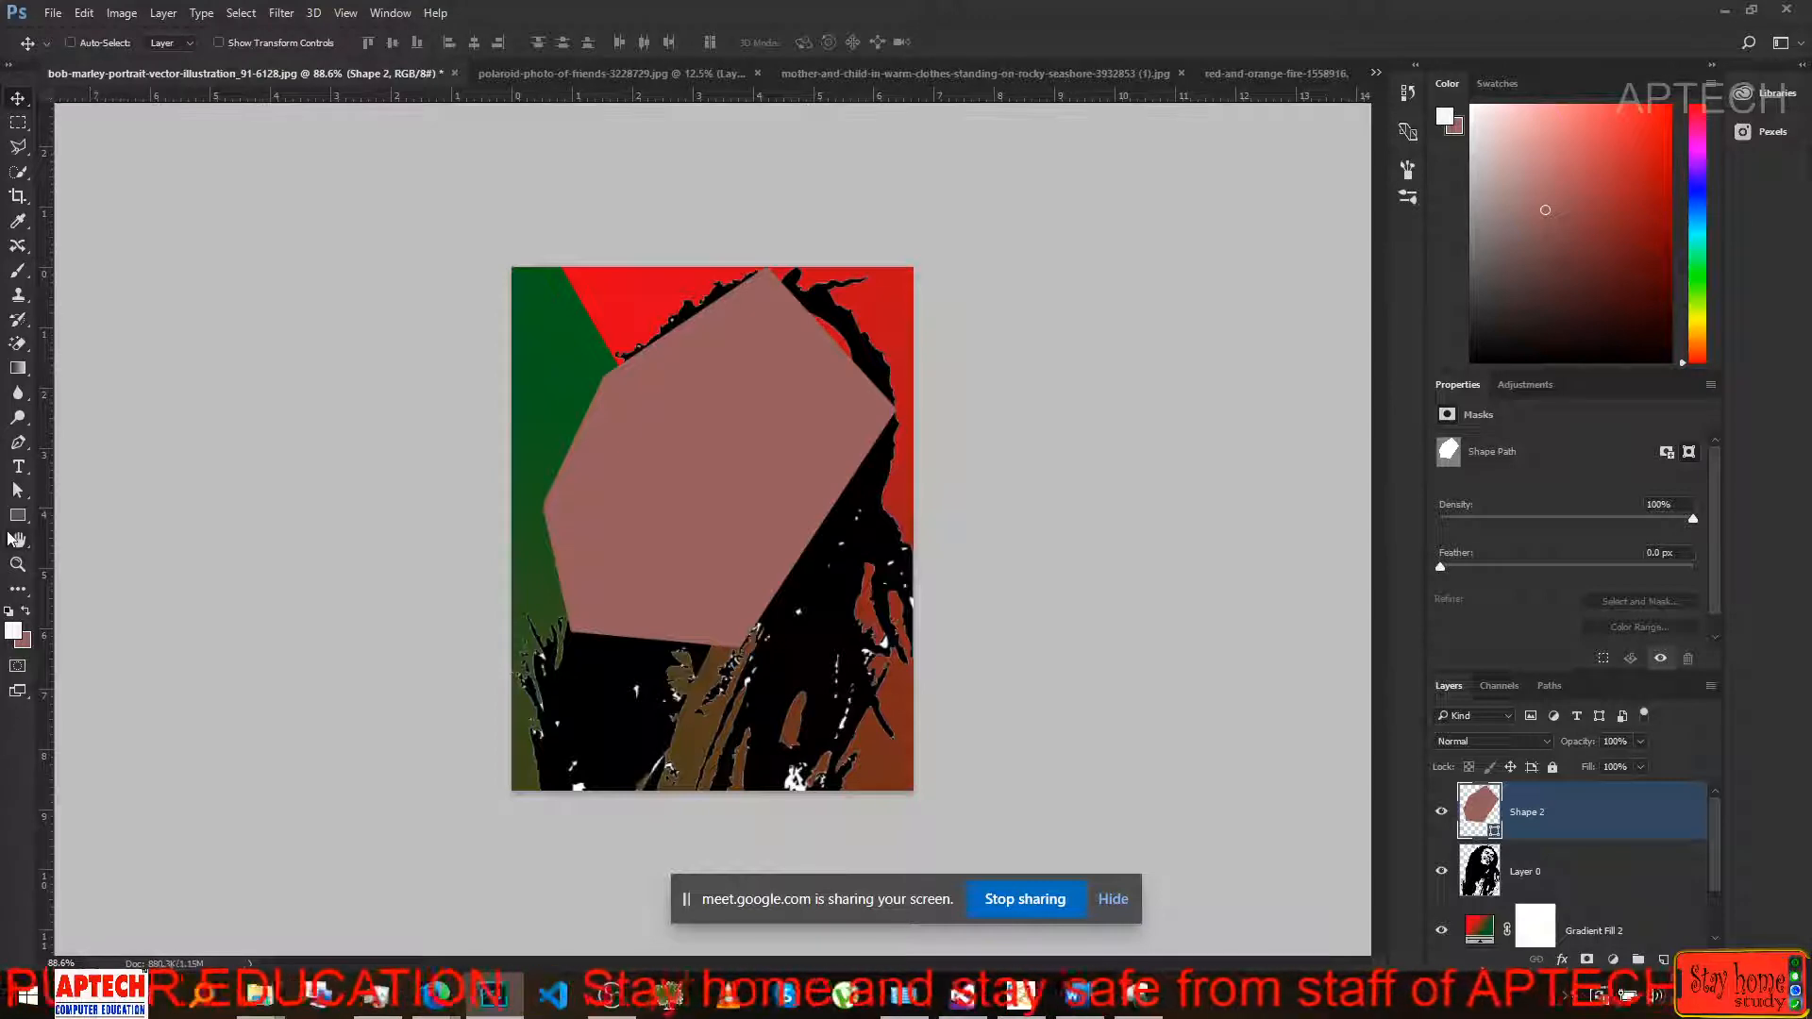
left_click(18, 491)
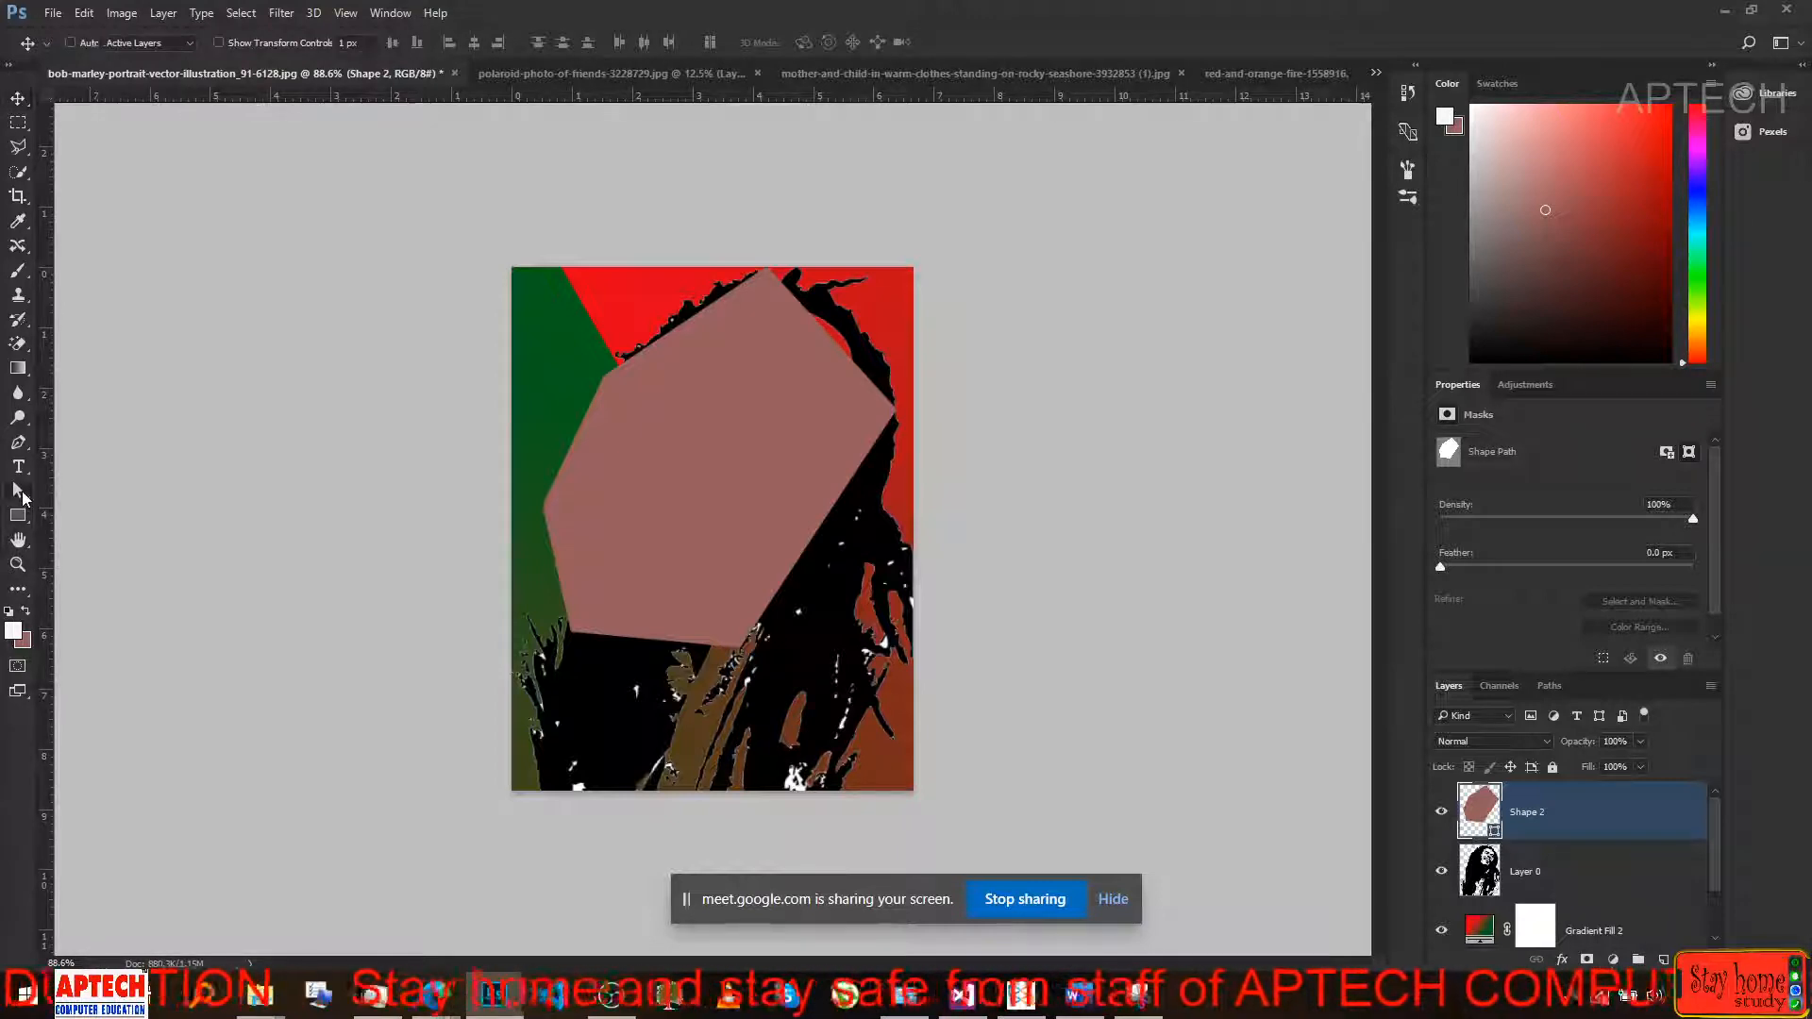
left_click(113, 508)
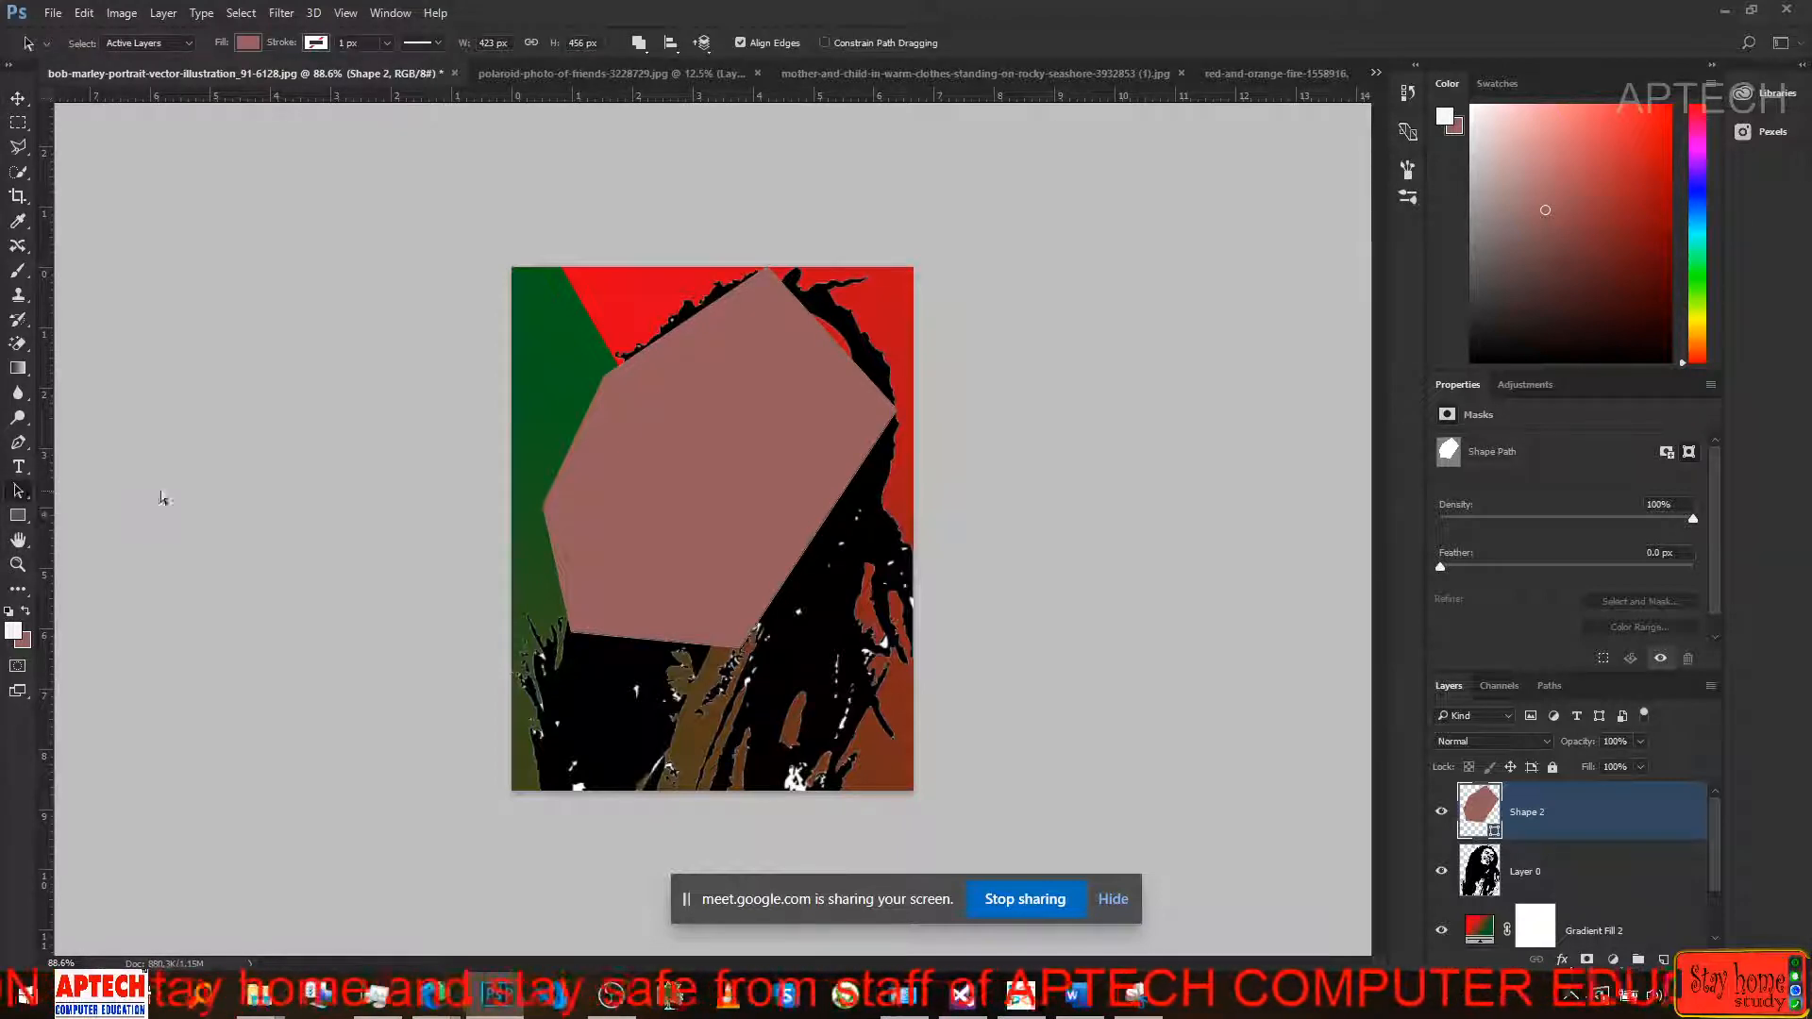
left_click(585, 456)
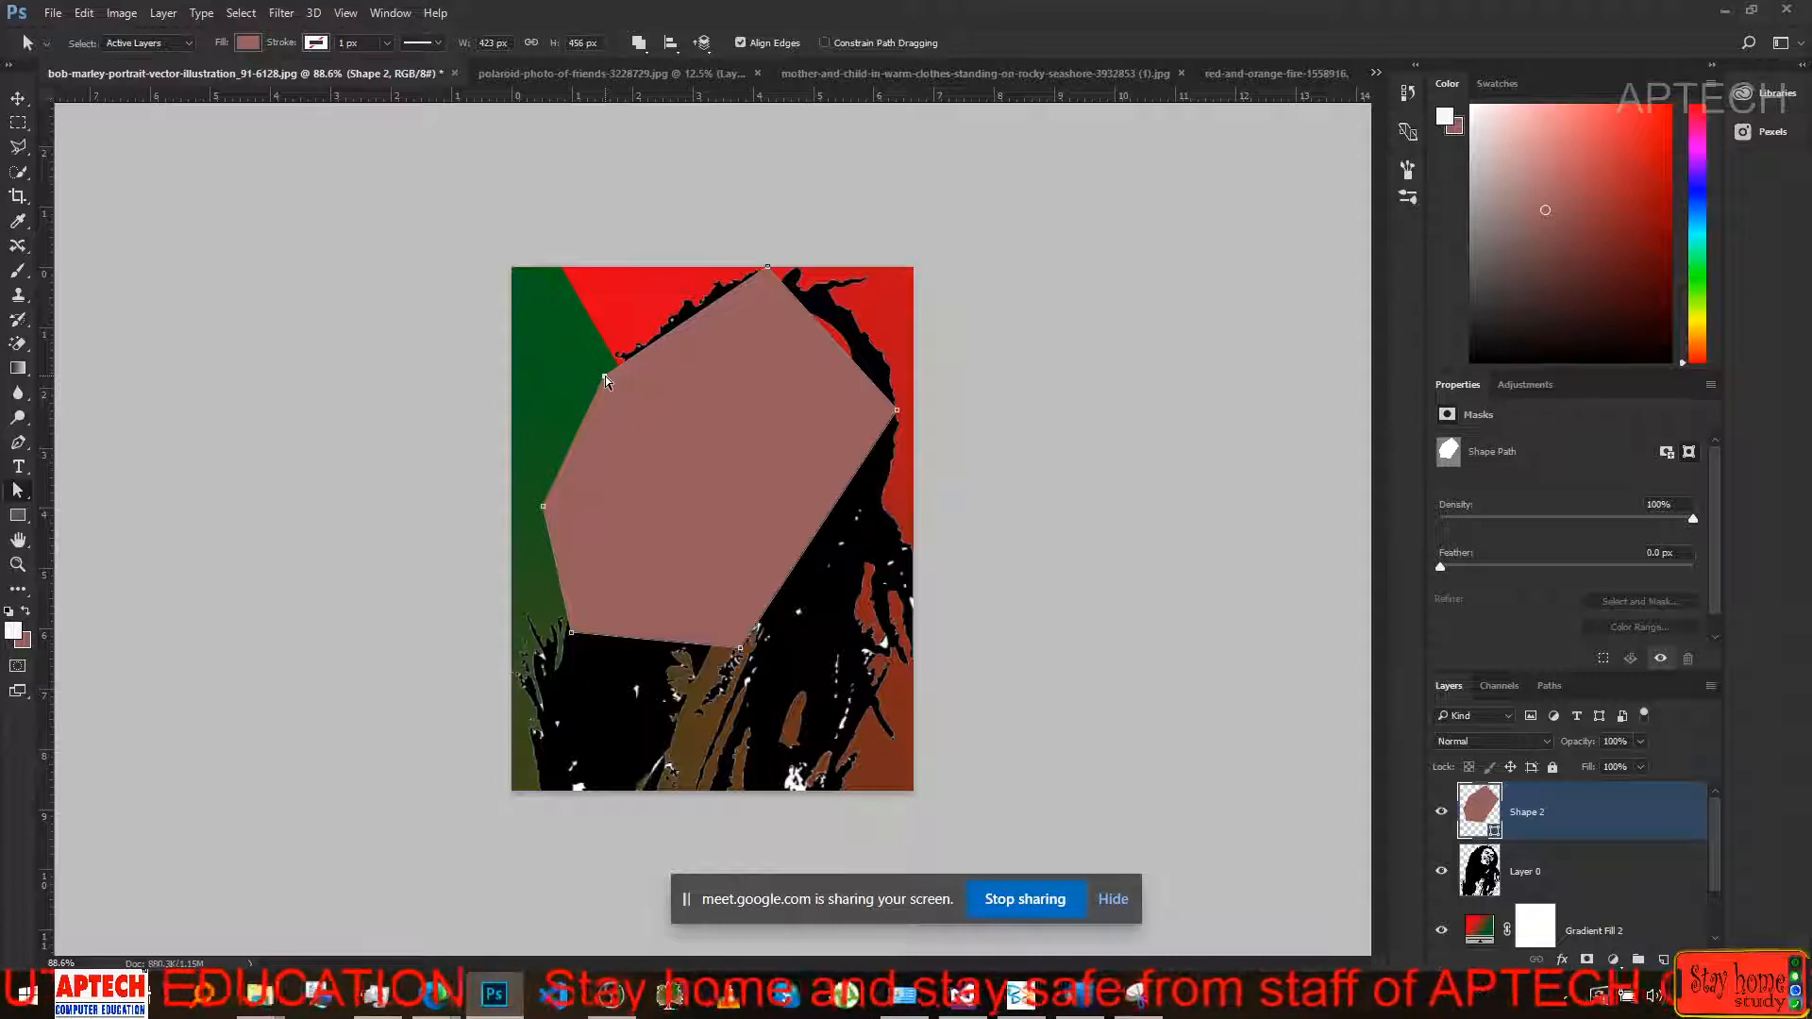
Select the polygon's upper-left anchor point individually, and select the entire polygon path with the Path Selection Tool.
left_click(603, 377)
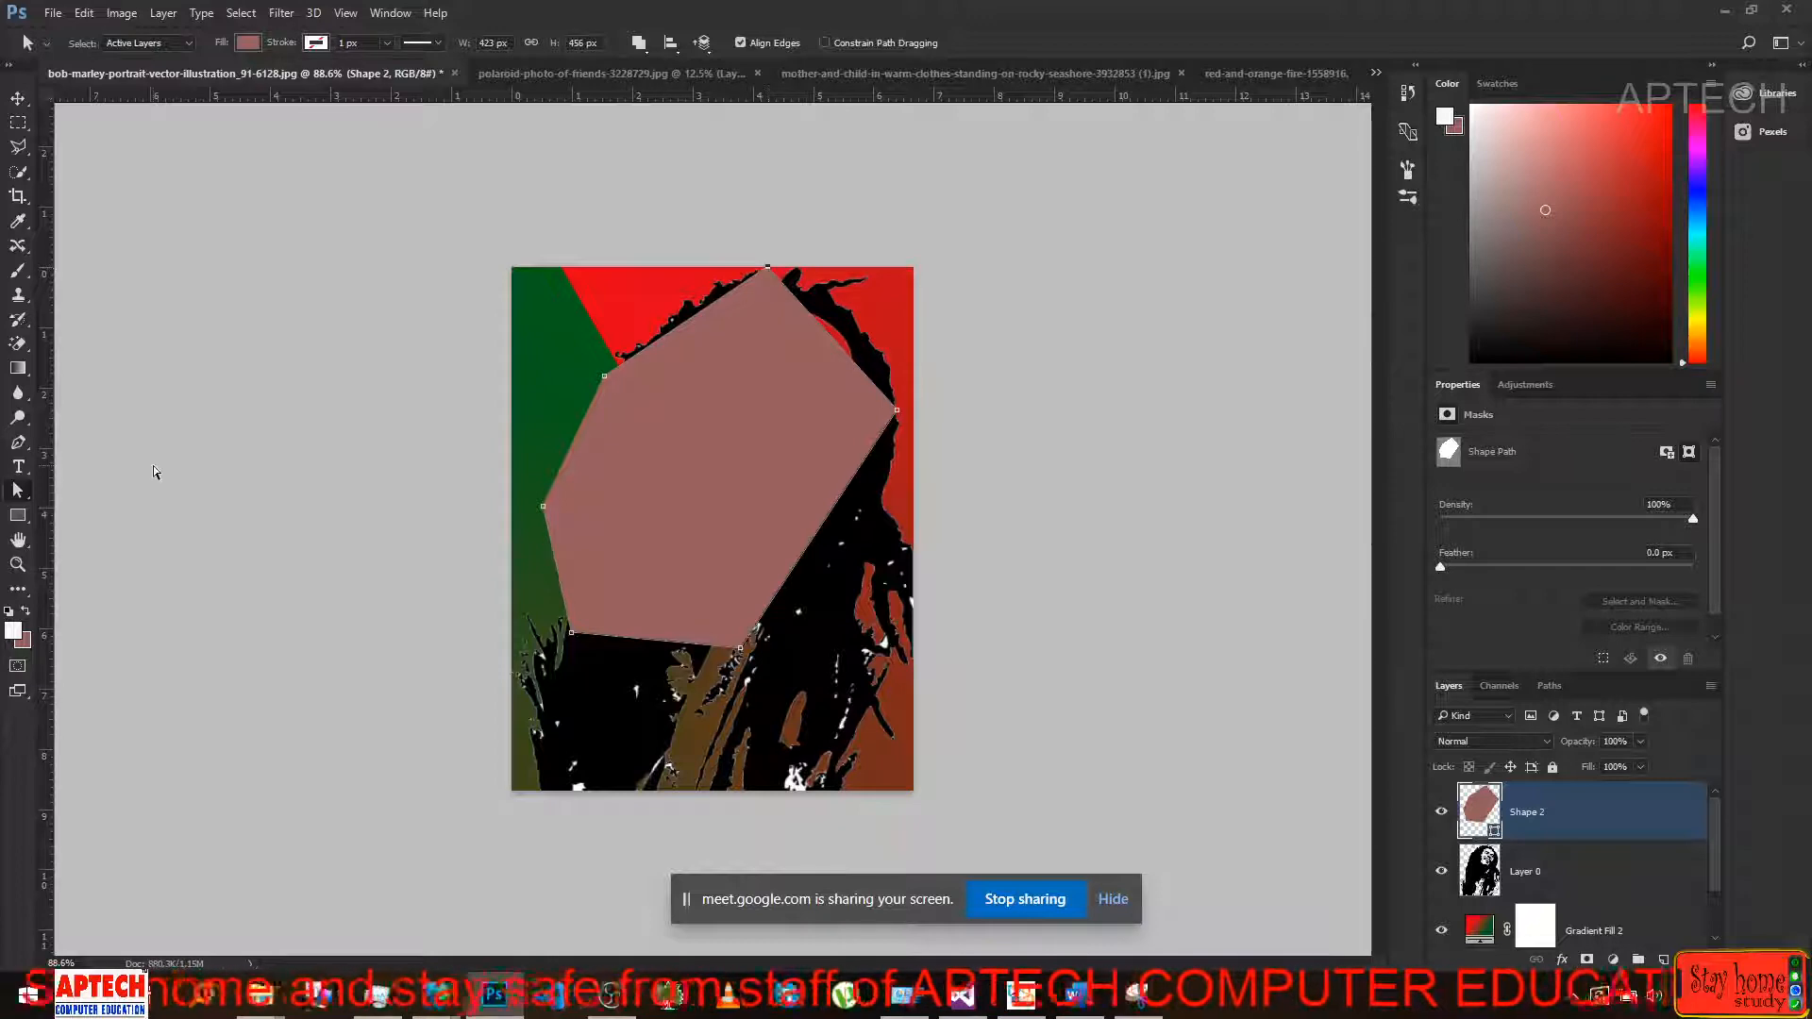
right_click(20, 496)
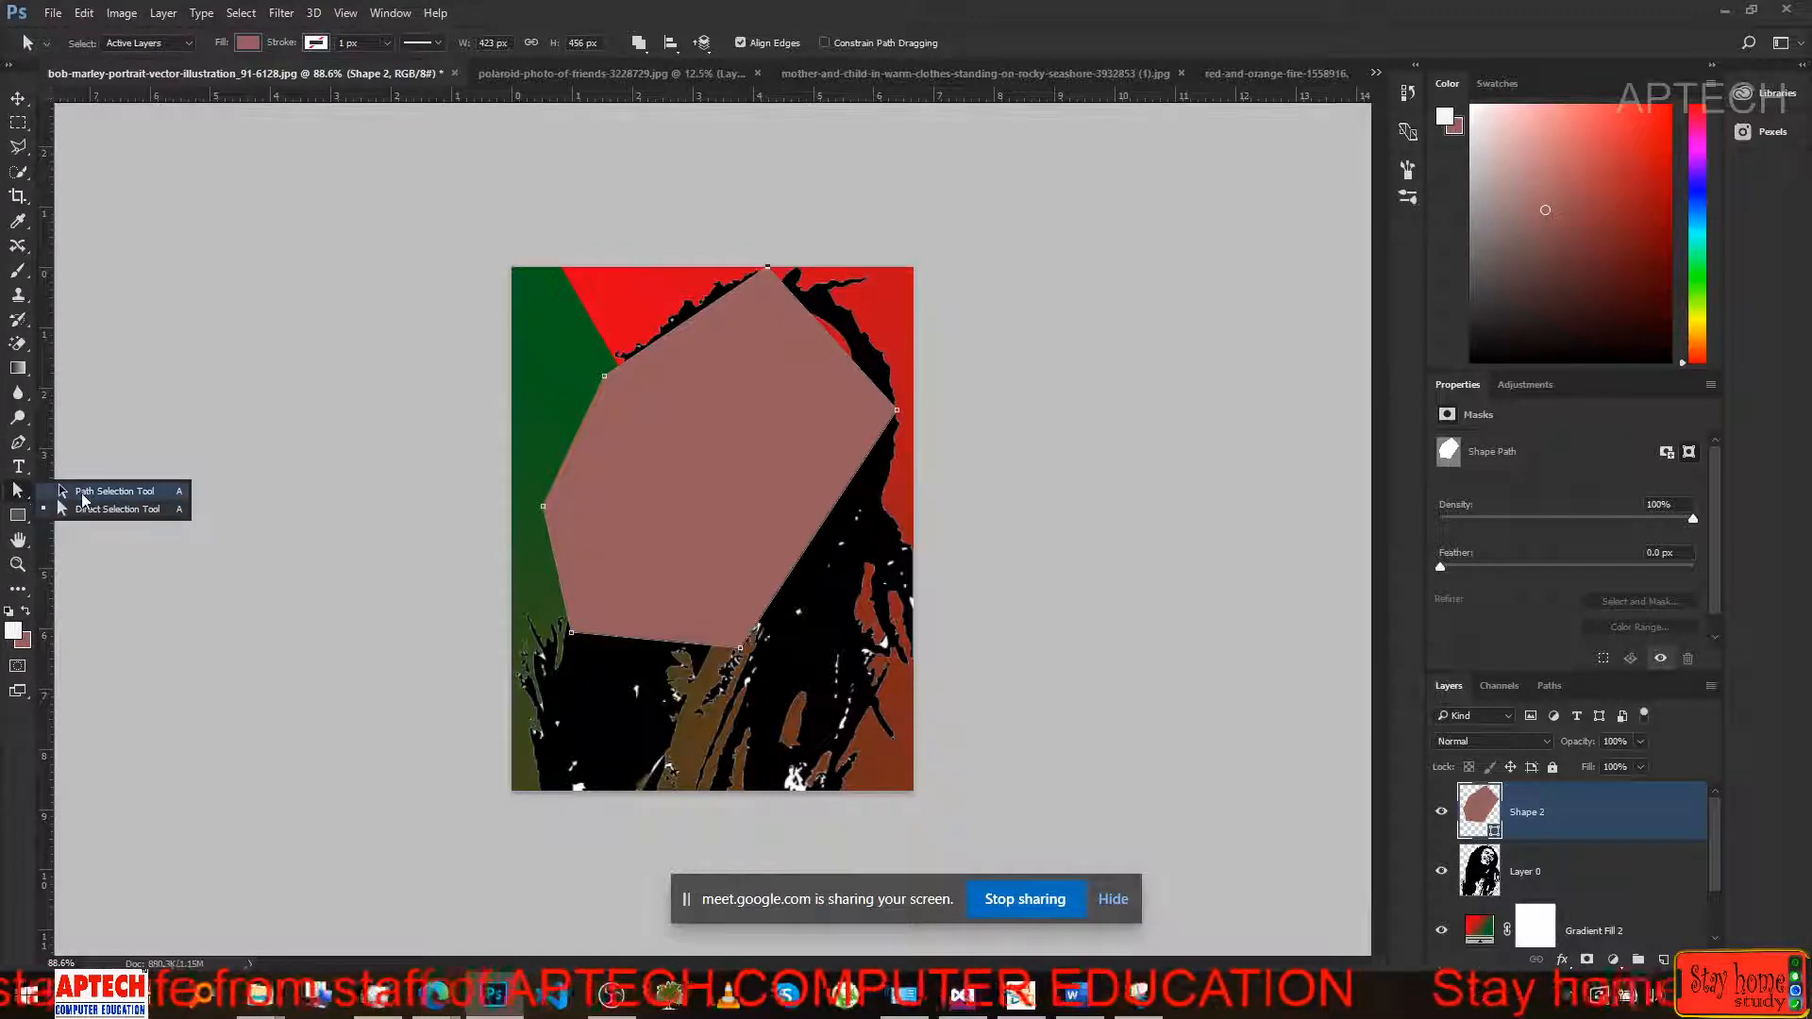
left_click(83, 500)
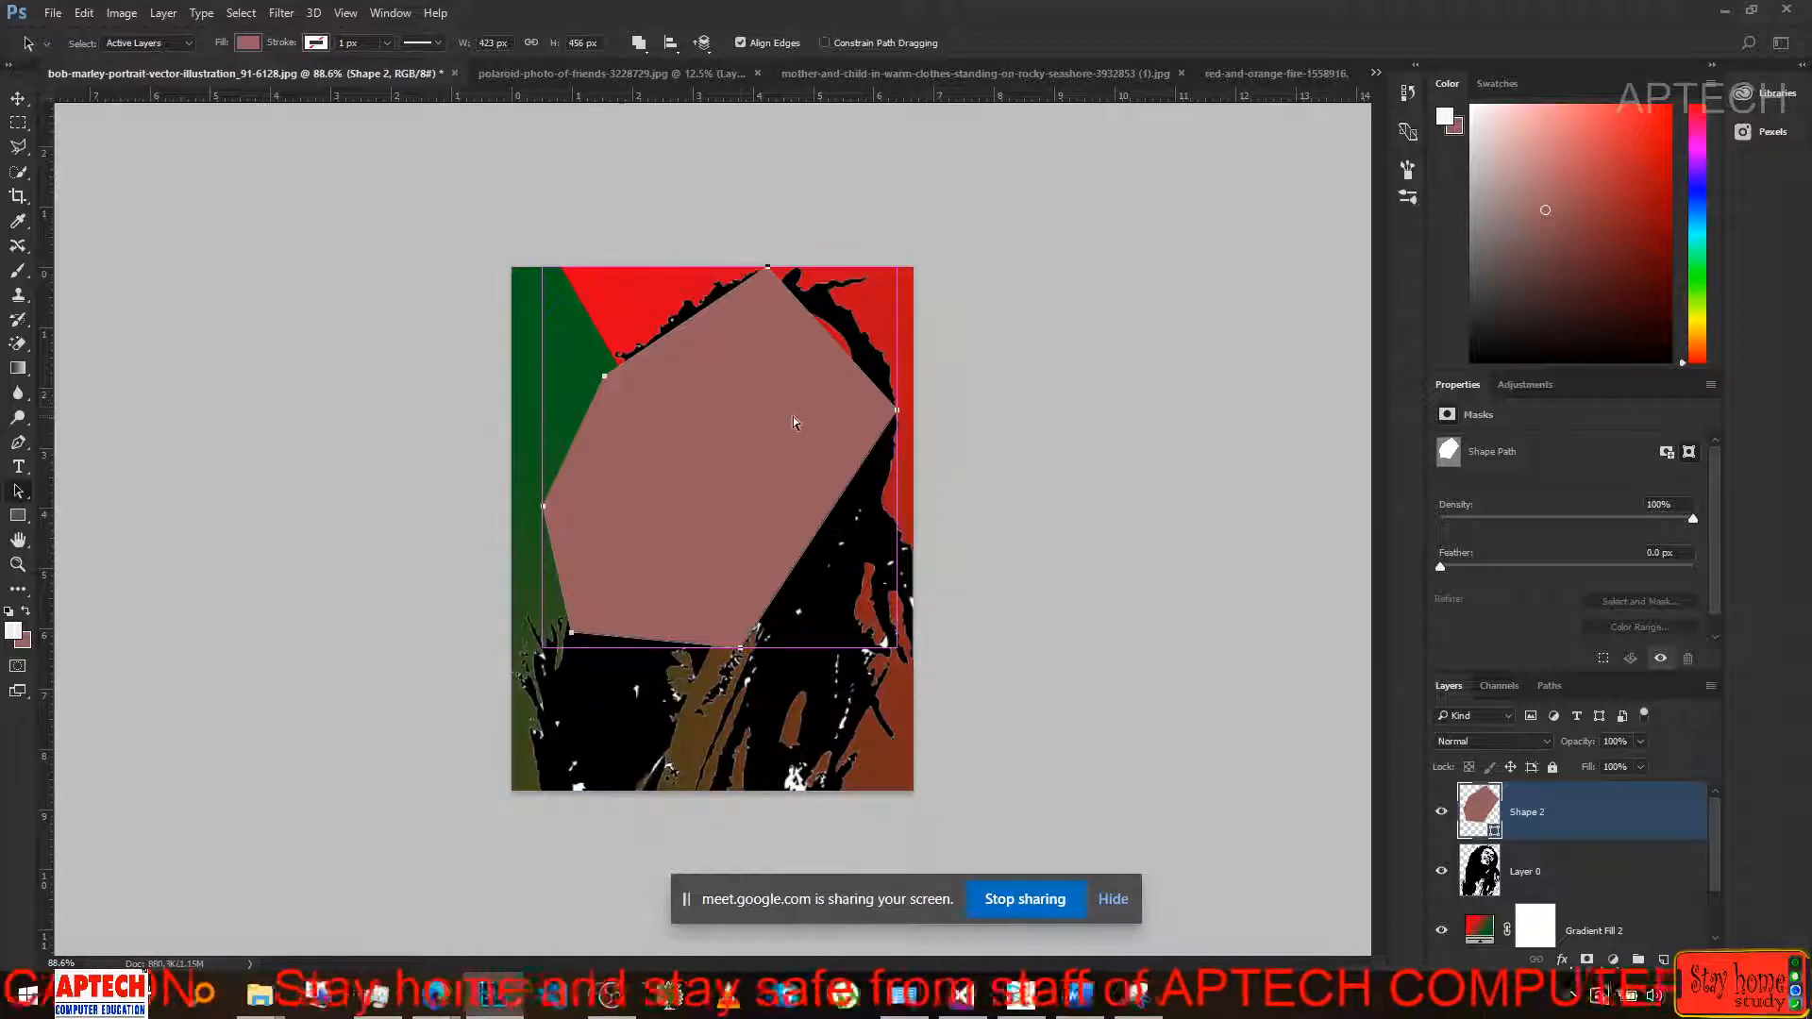
left_click_drag(739, 415, 739, 415)
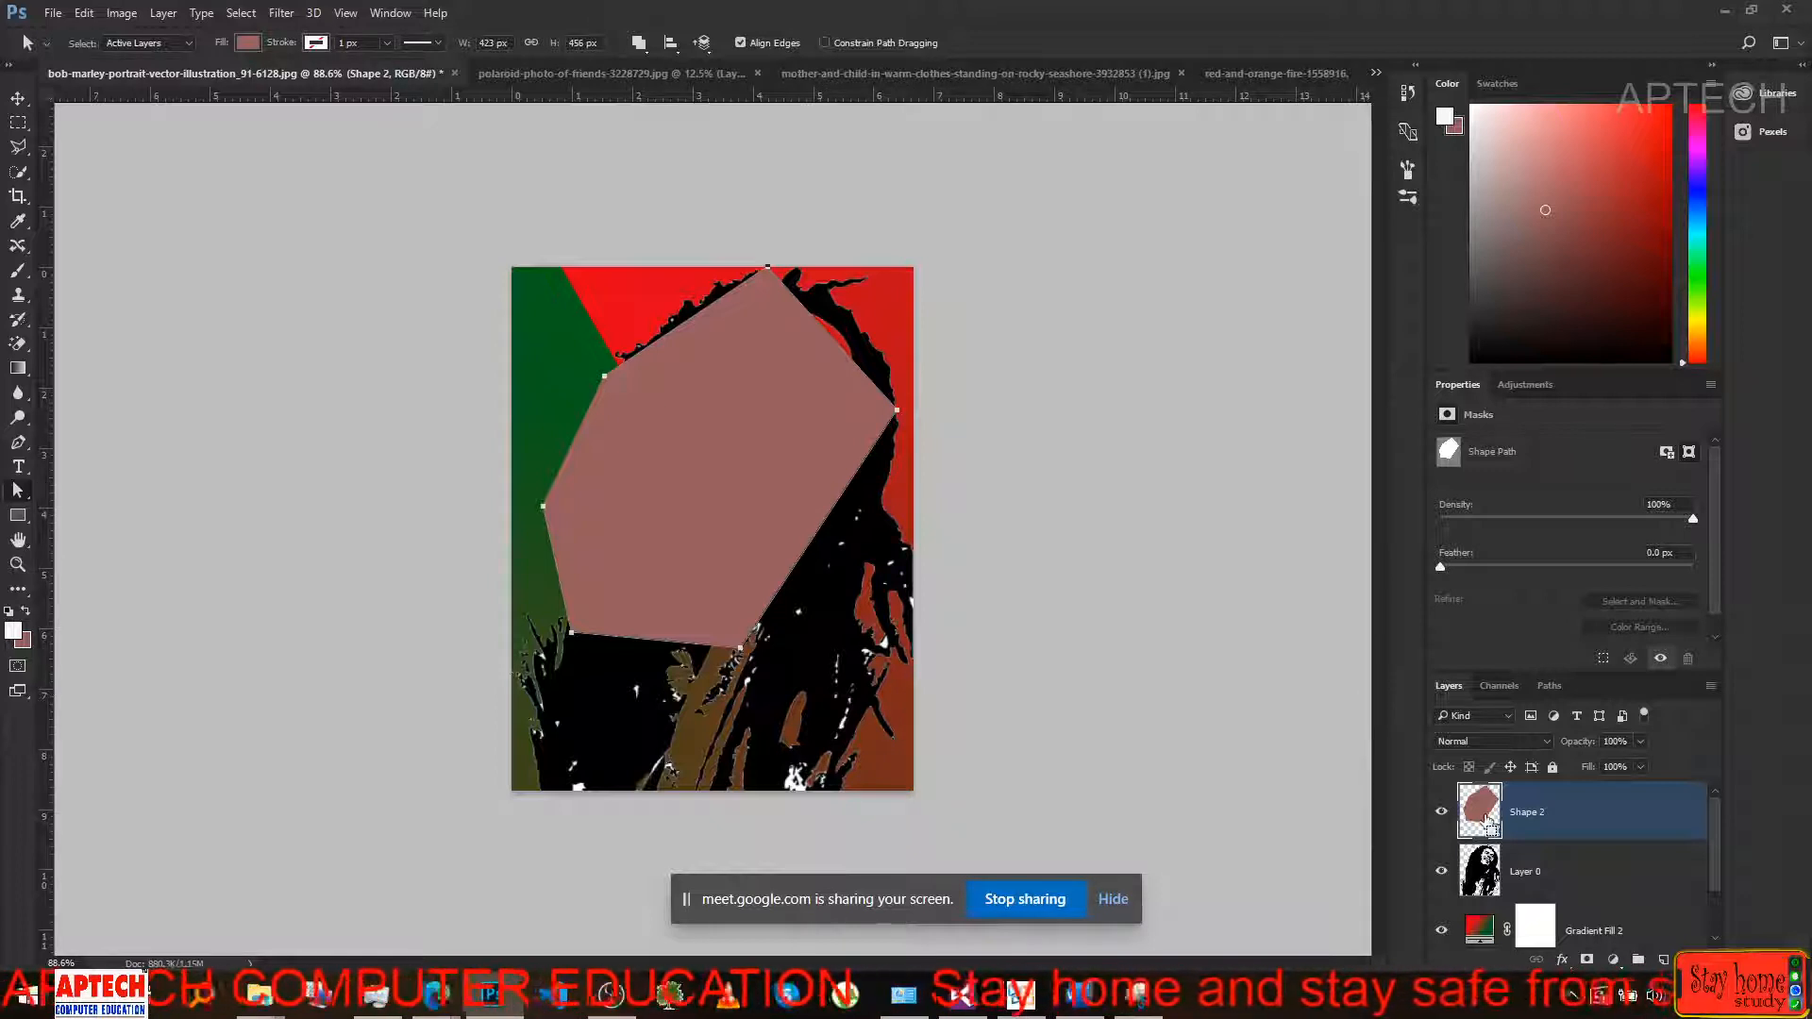
Duplicate the Shape 2 layer, delete the original layer and make the duplicate active.
key("ctrl+j")
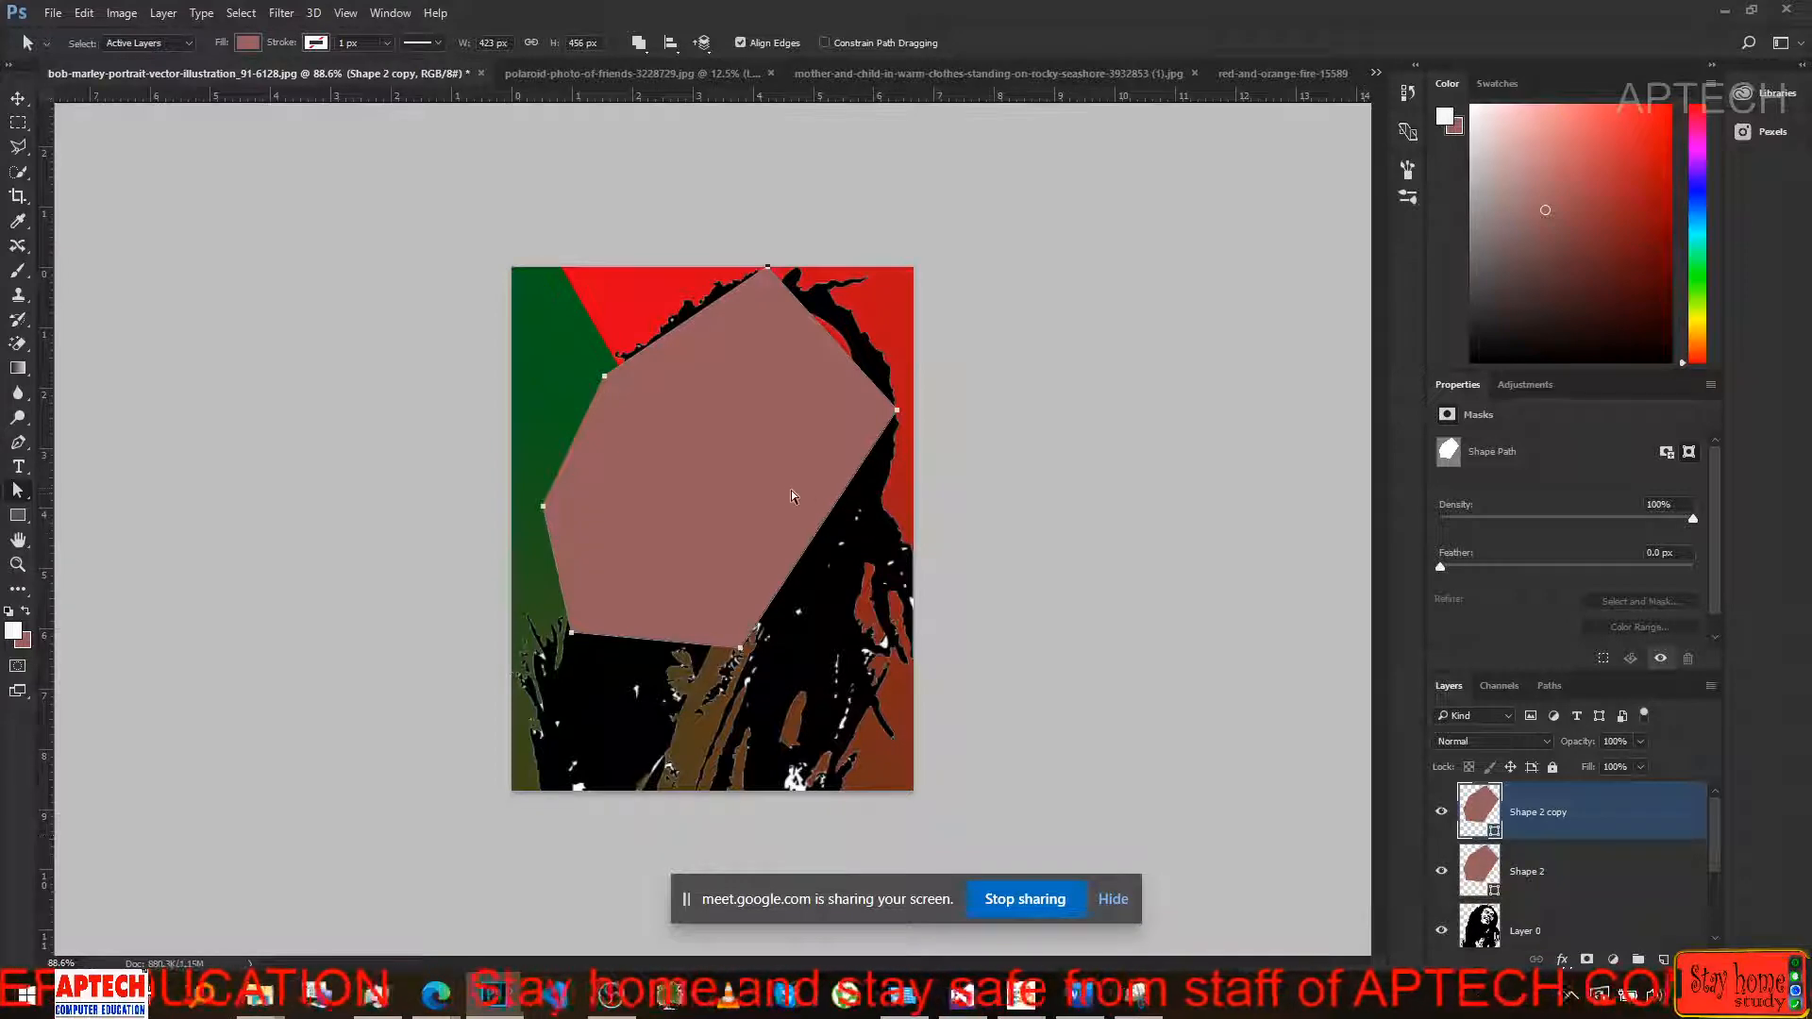
left_click(1503, 866)
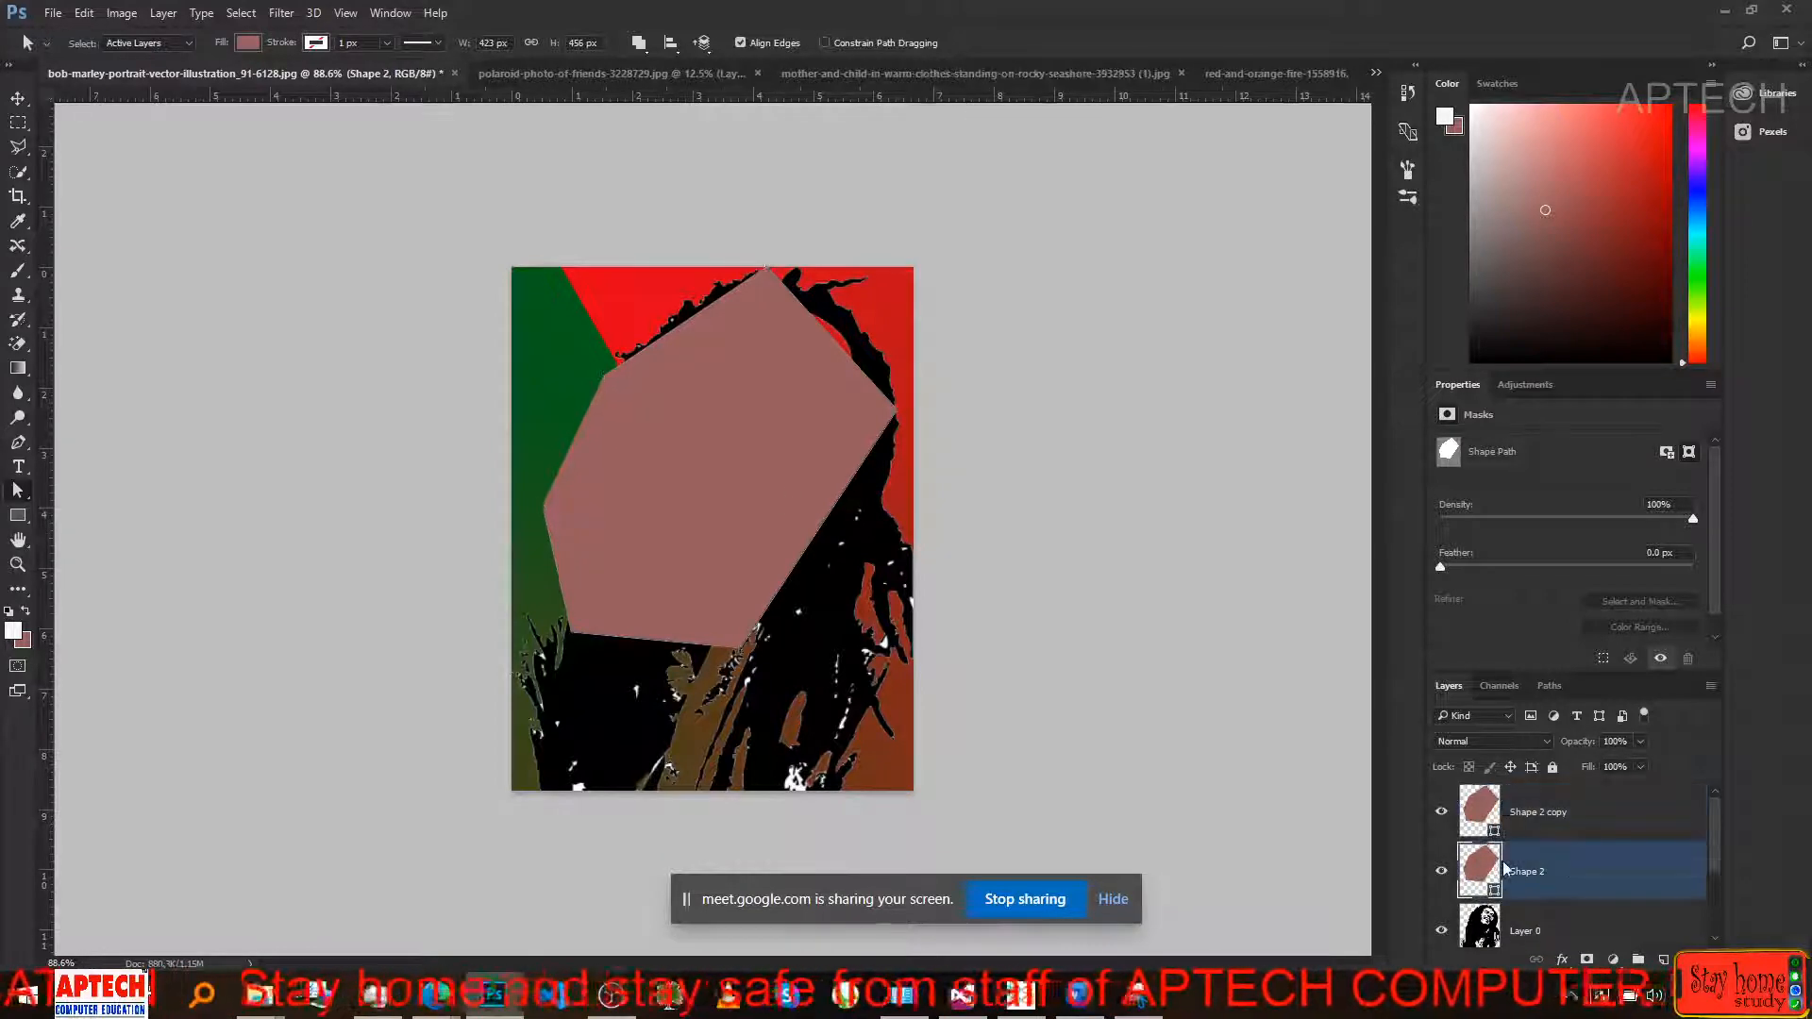
key("Delete")
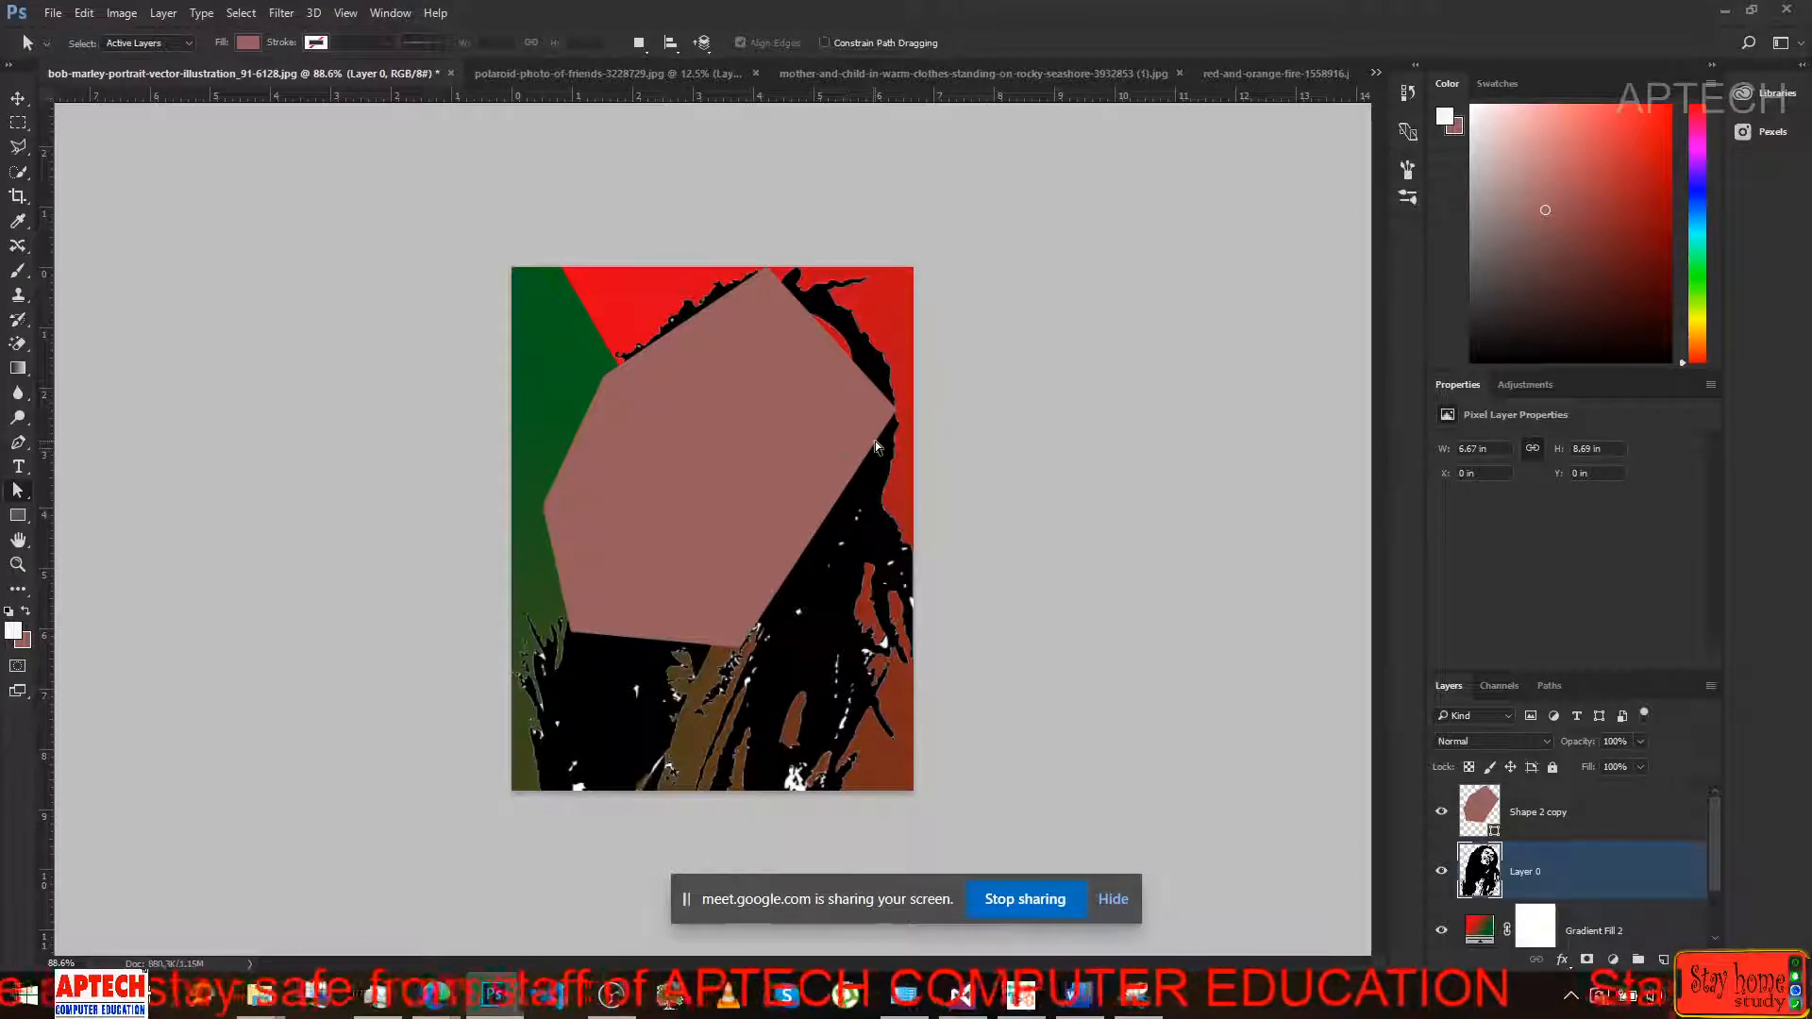
left_click(1538, 811)
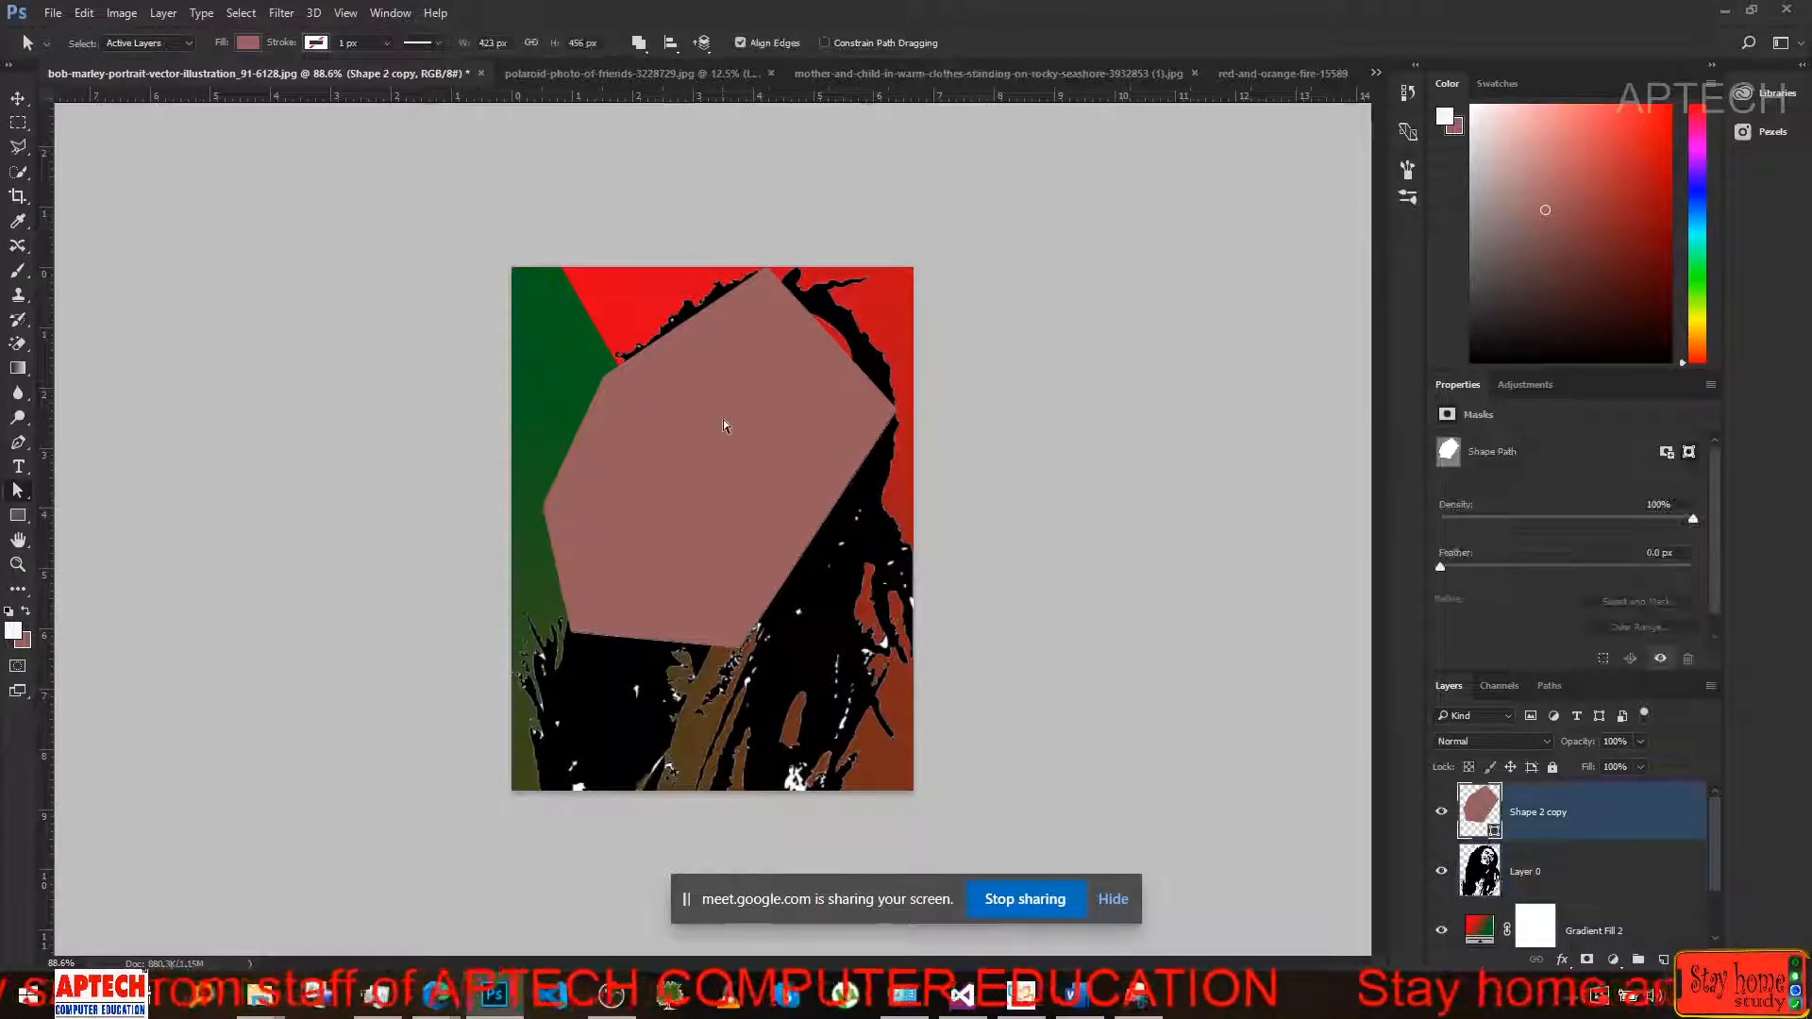
Select the polygon path, set its path operation to Exclude Overlapping Shapes, and reselect the path.
left_click(732, 346)
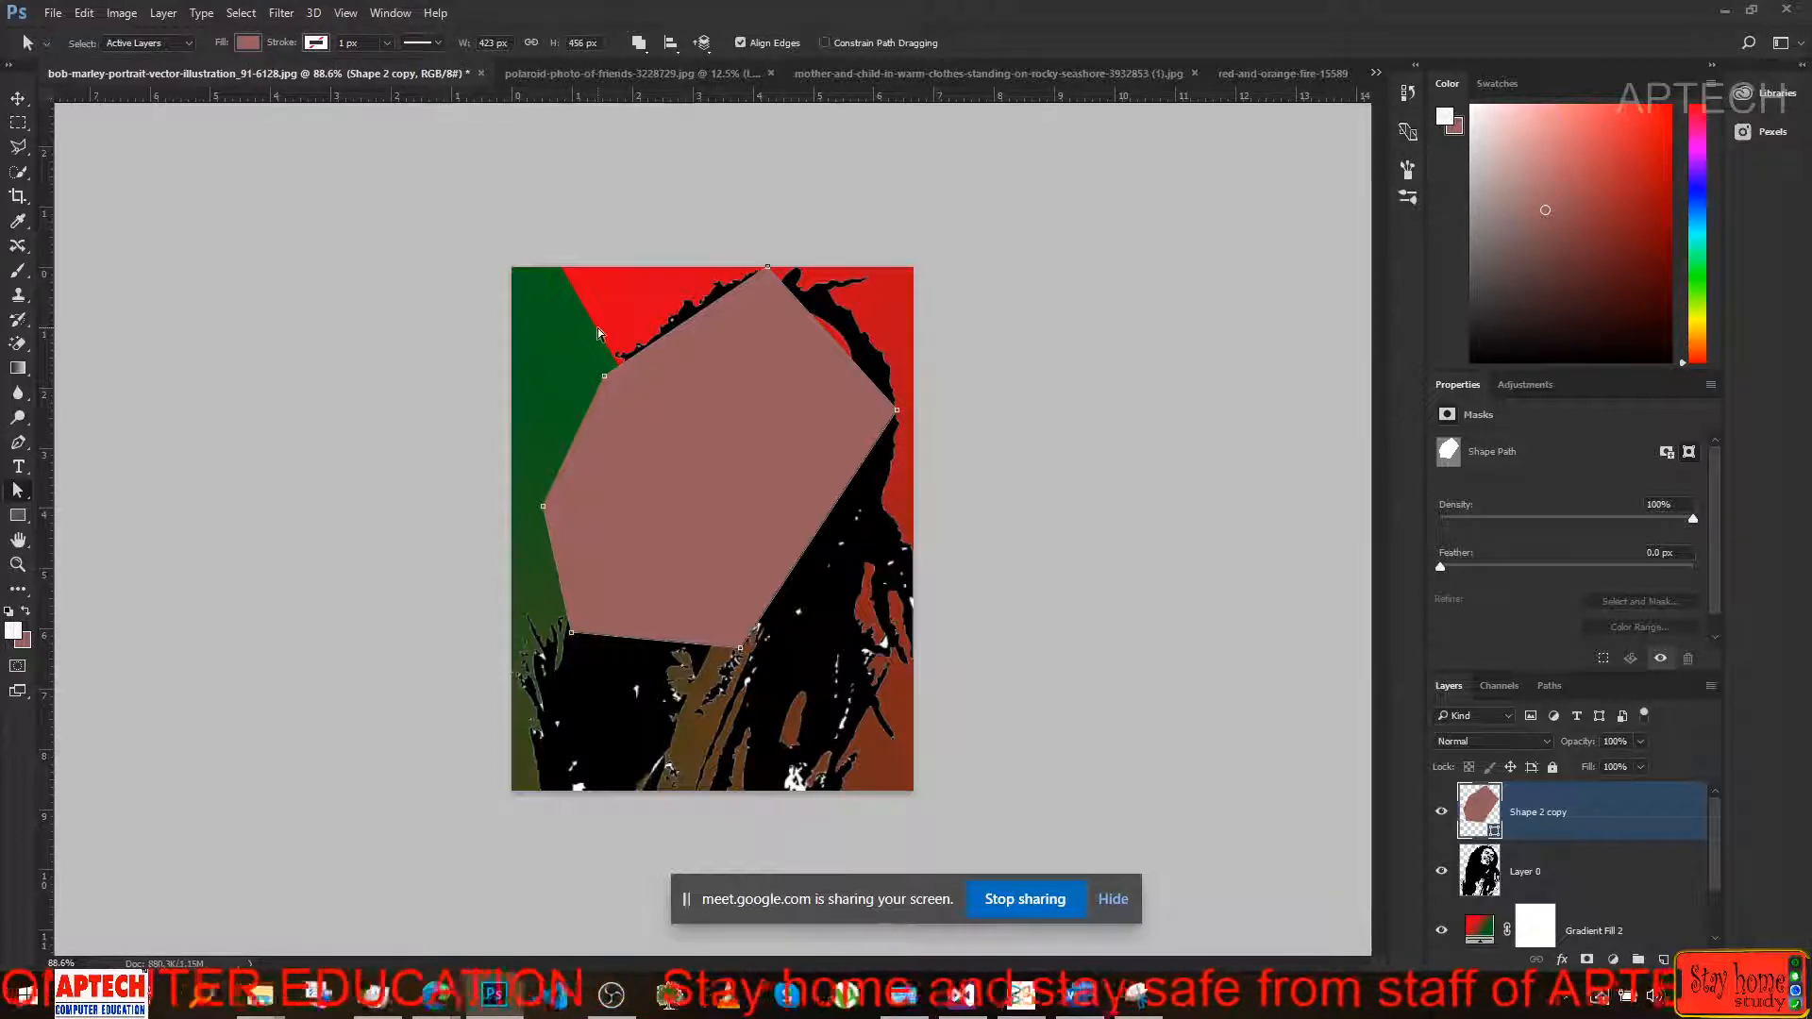
left_click(649, 51)
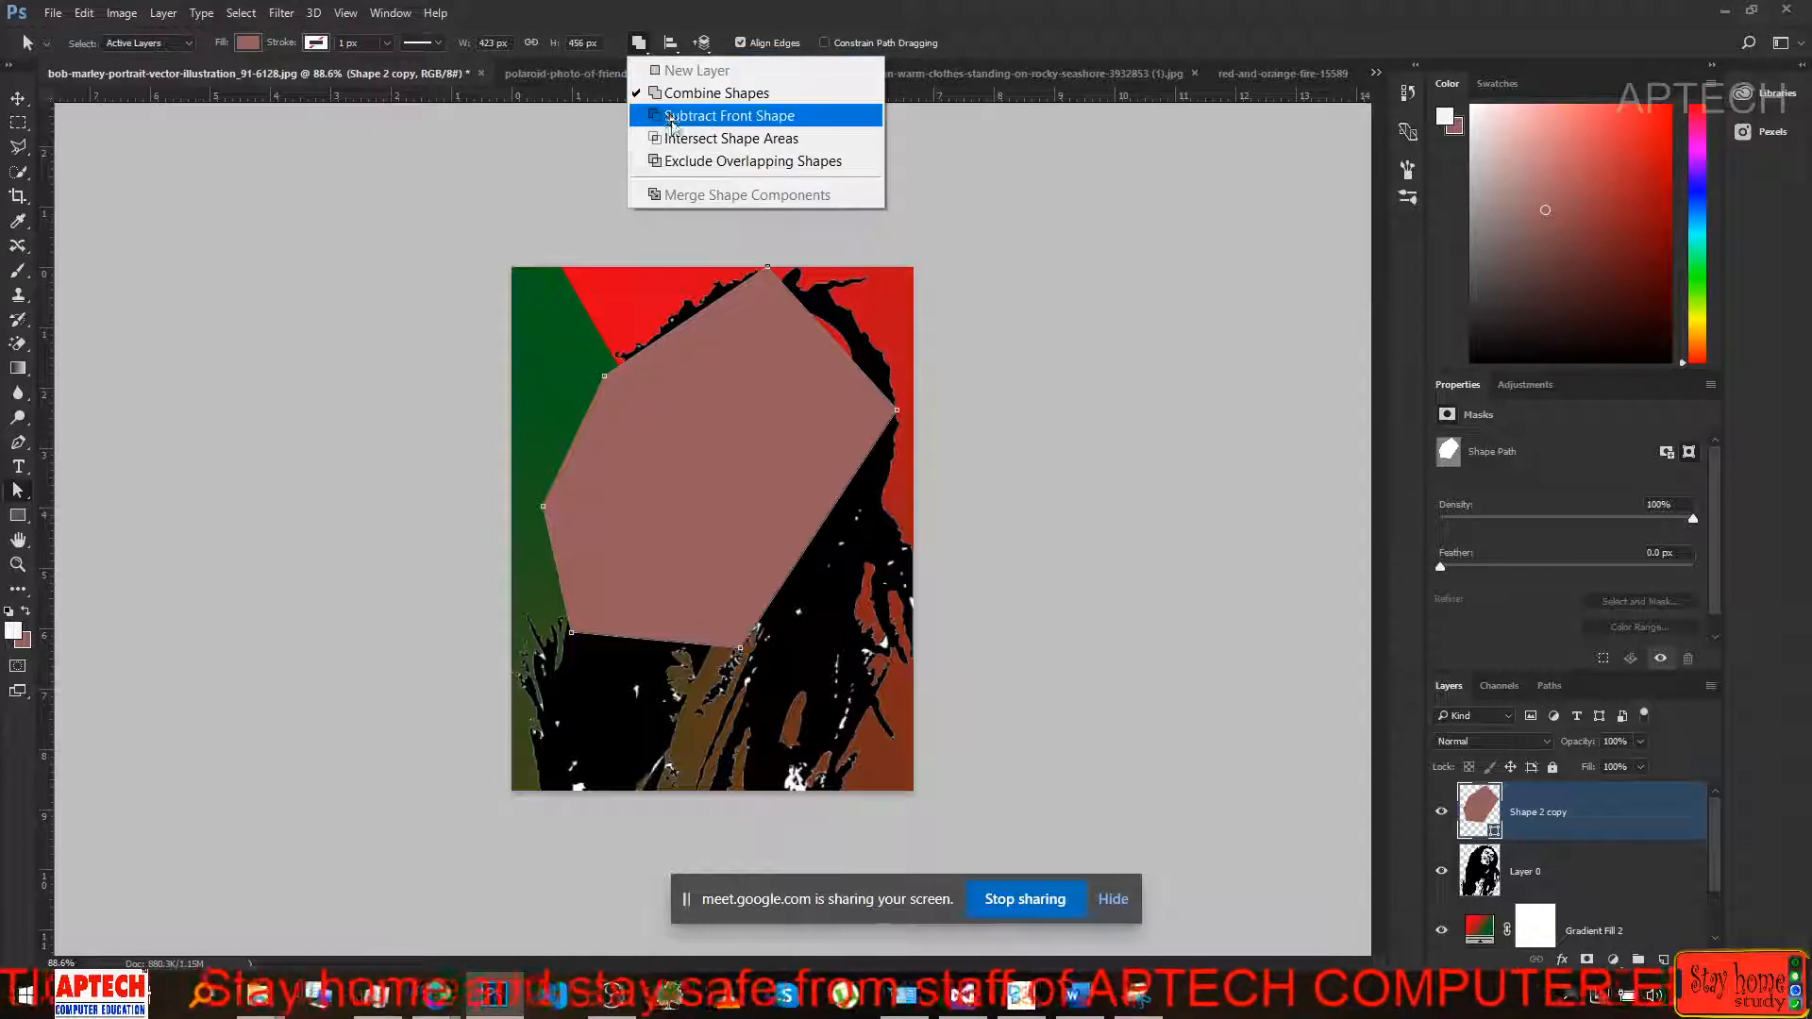
left_click(736, 162)
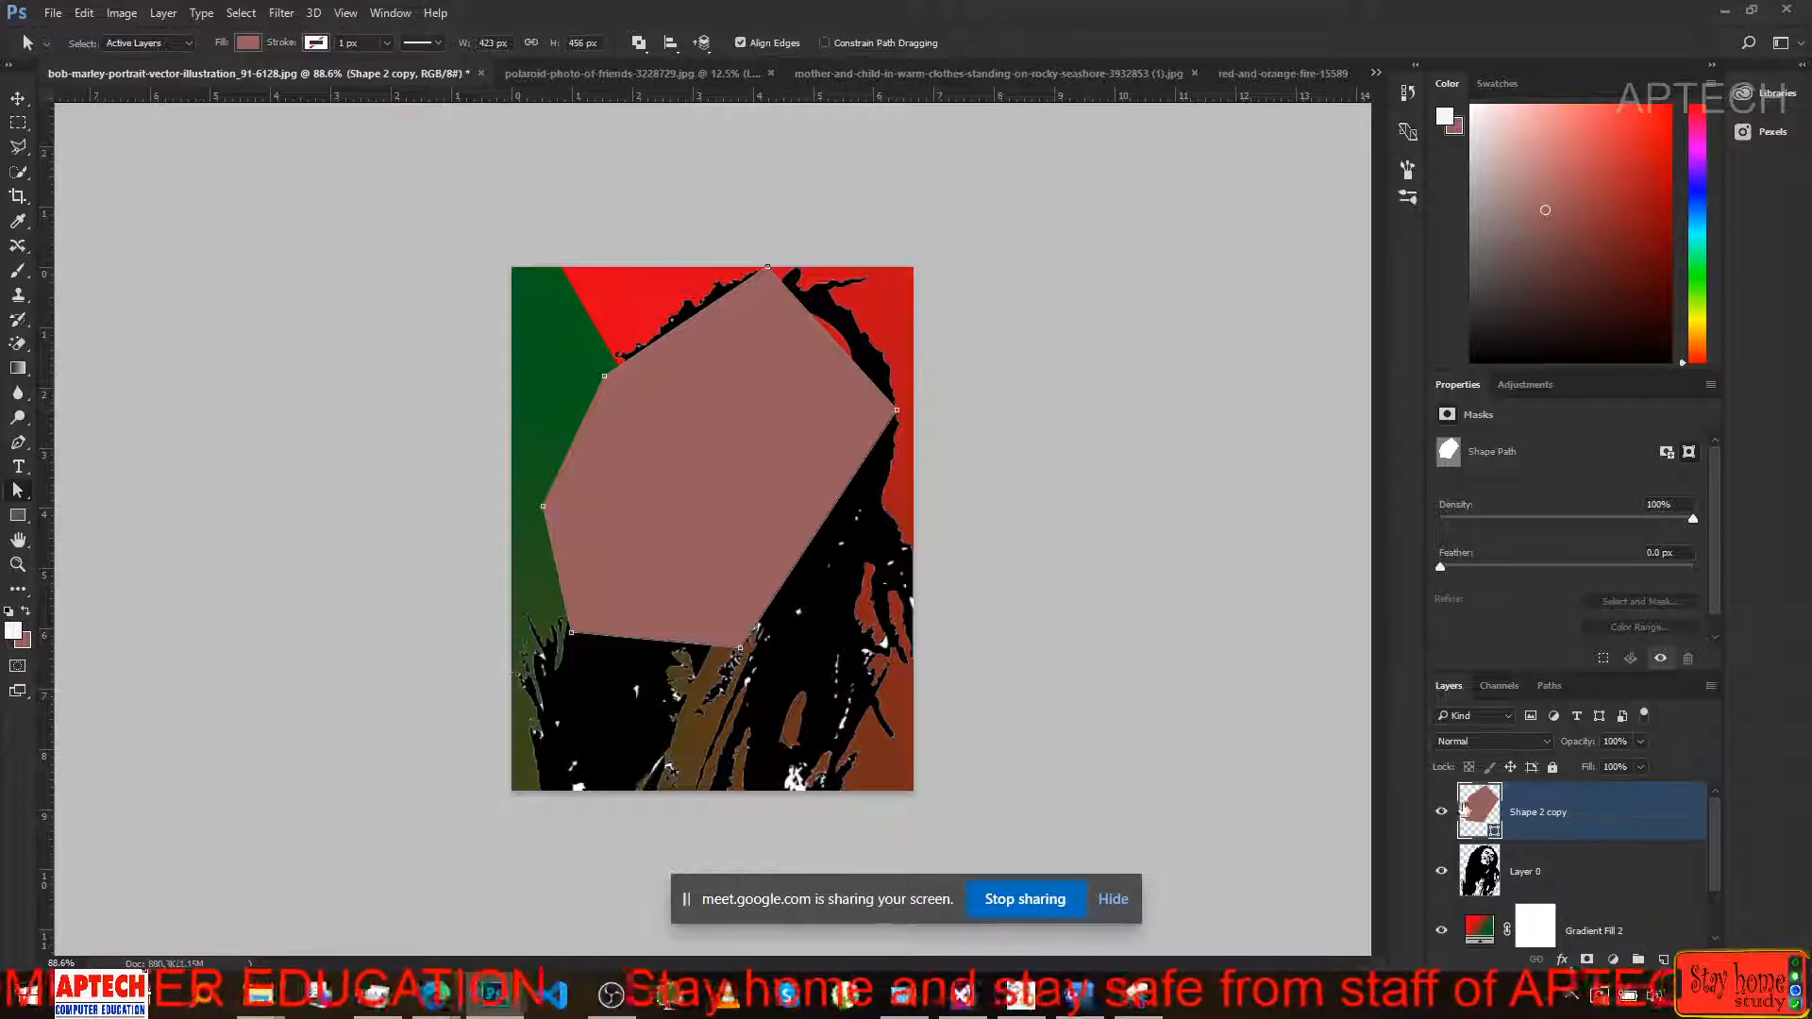
left_click(822, 653)
left_click(709, 594)
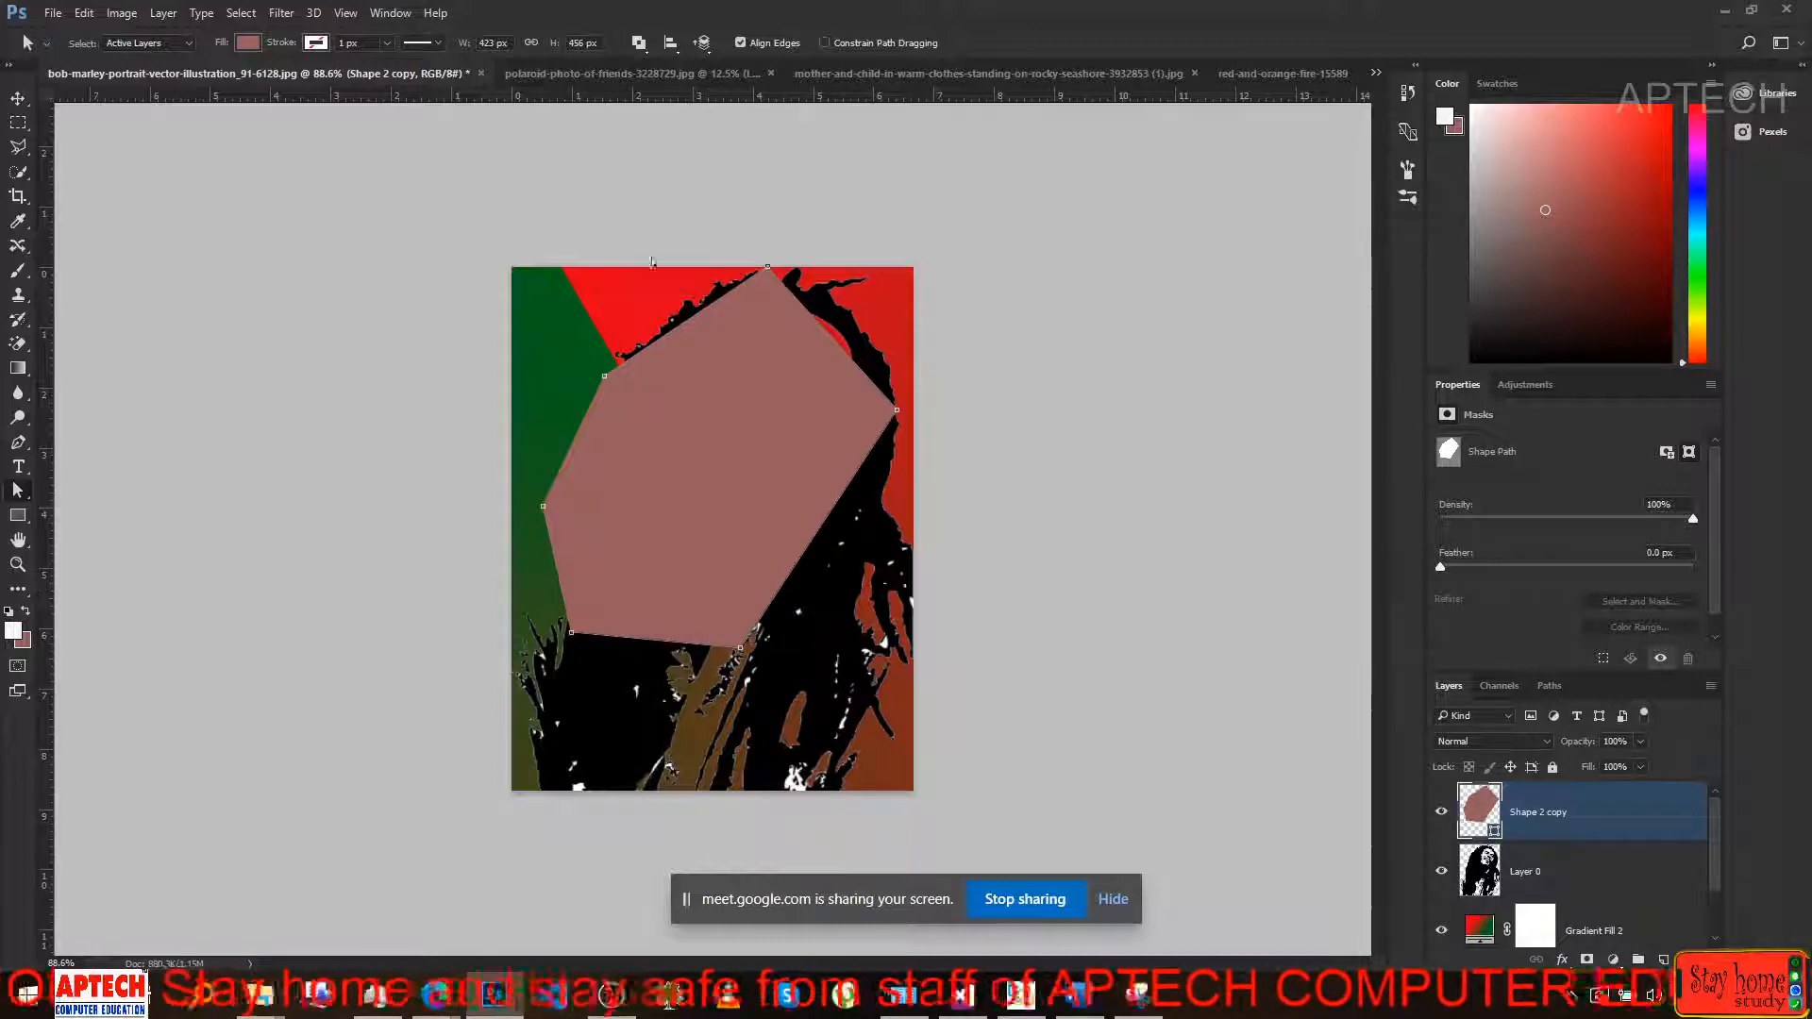
Change the polygon's path operation to Subtract Front Shape so it cuts a window over the portrait, and review the remaining path operations.
left_click(638, 42)
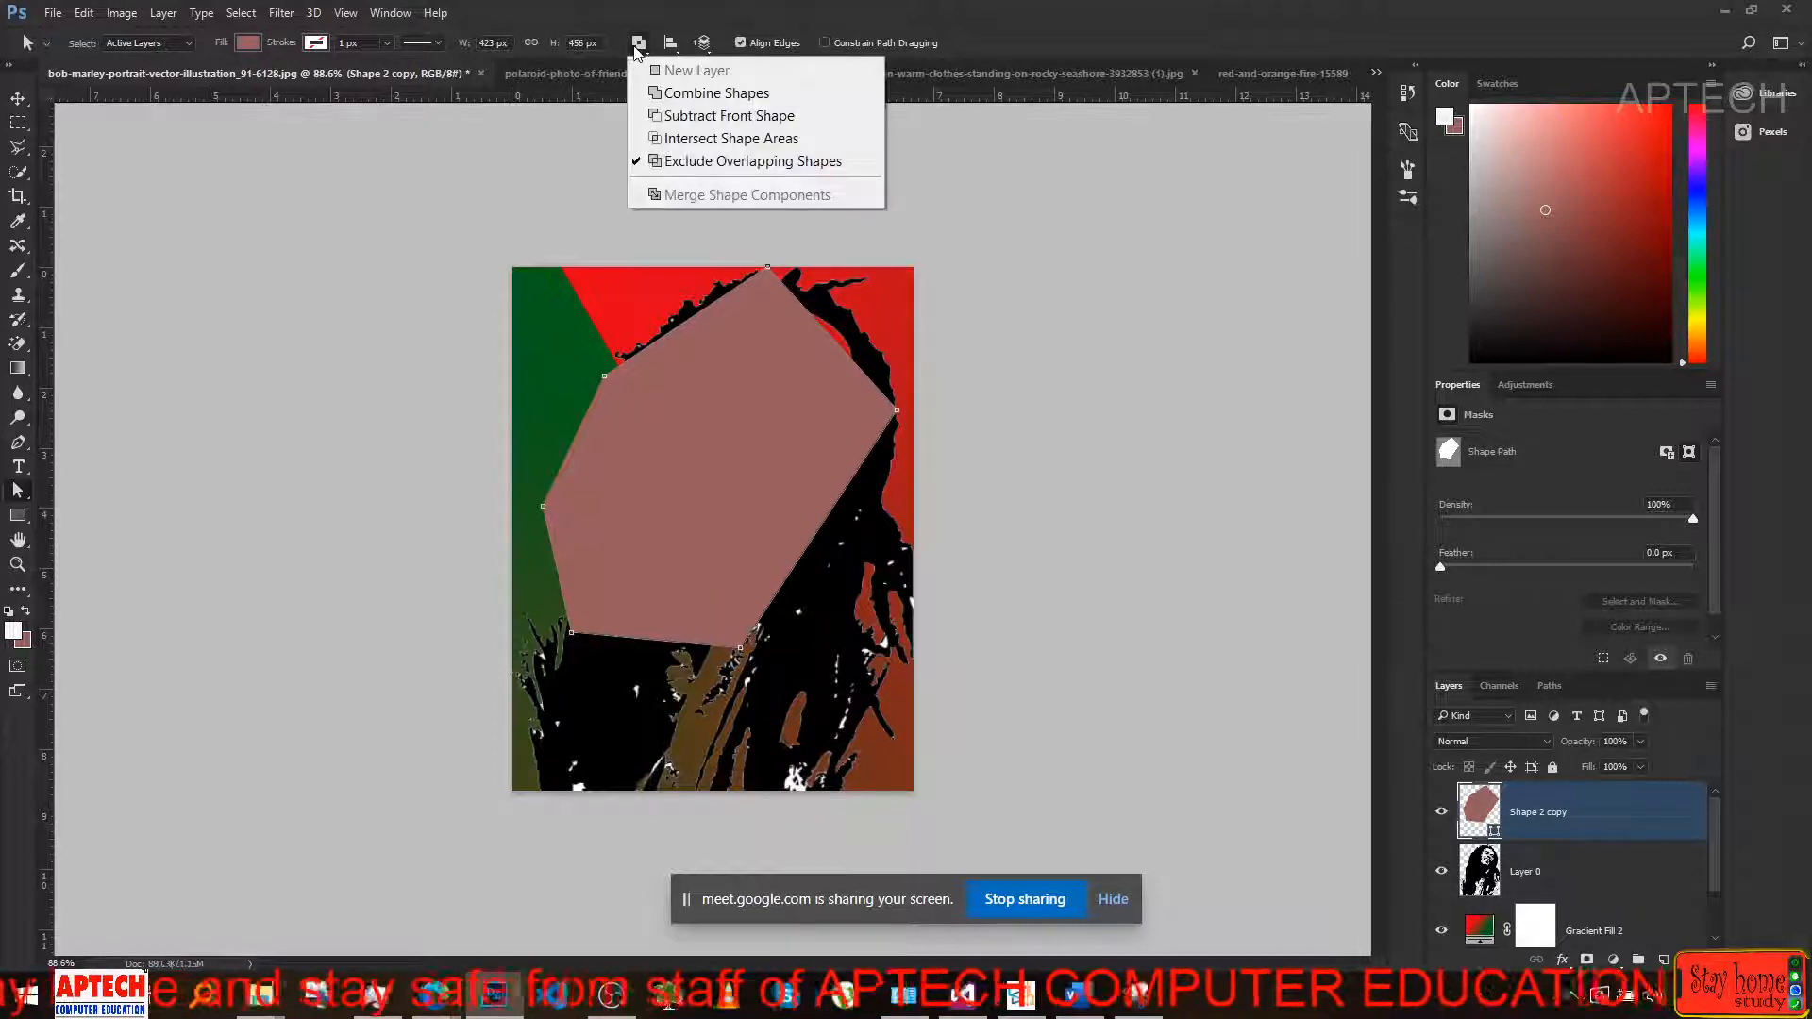
left_click(694, 117)
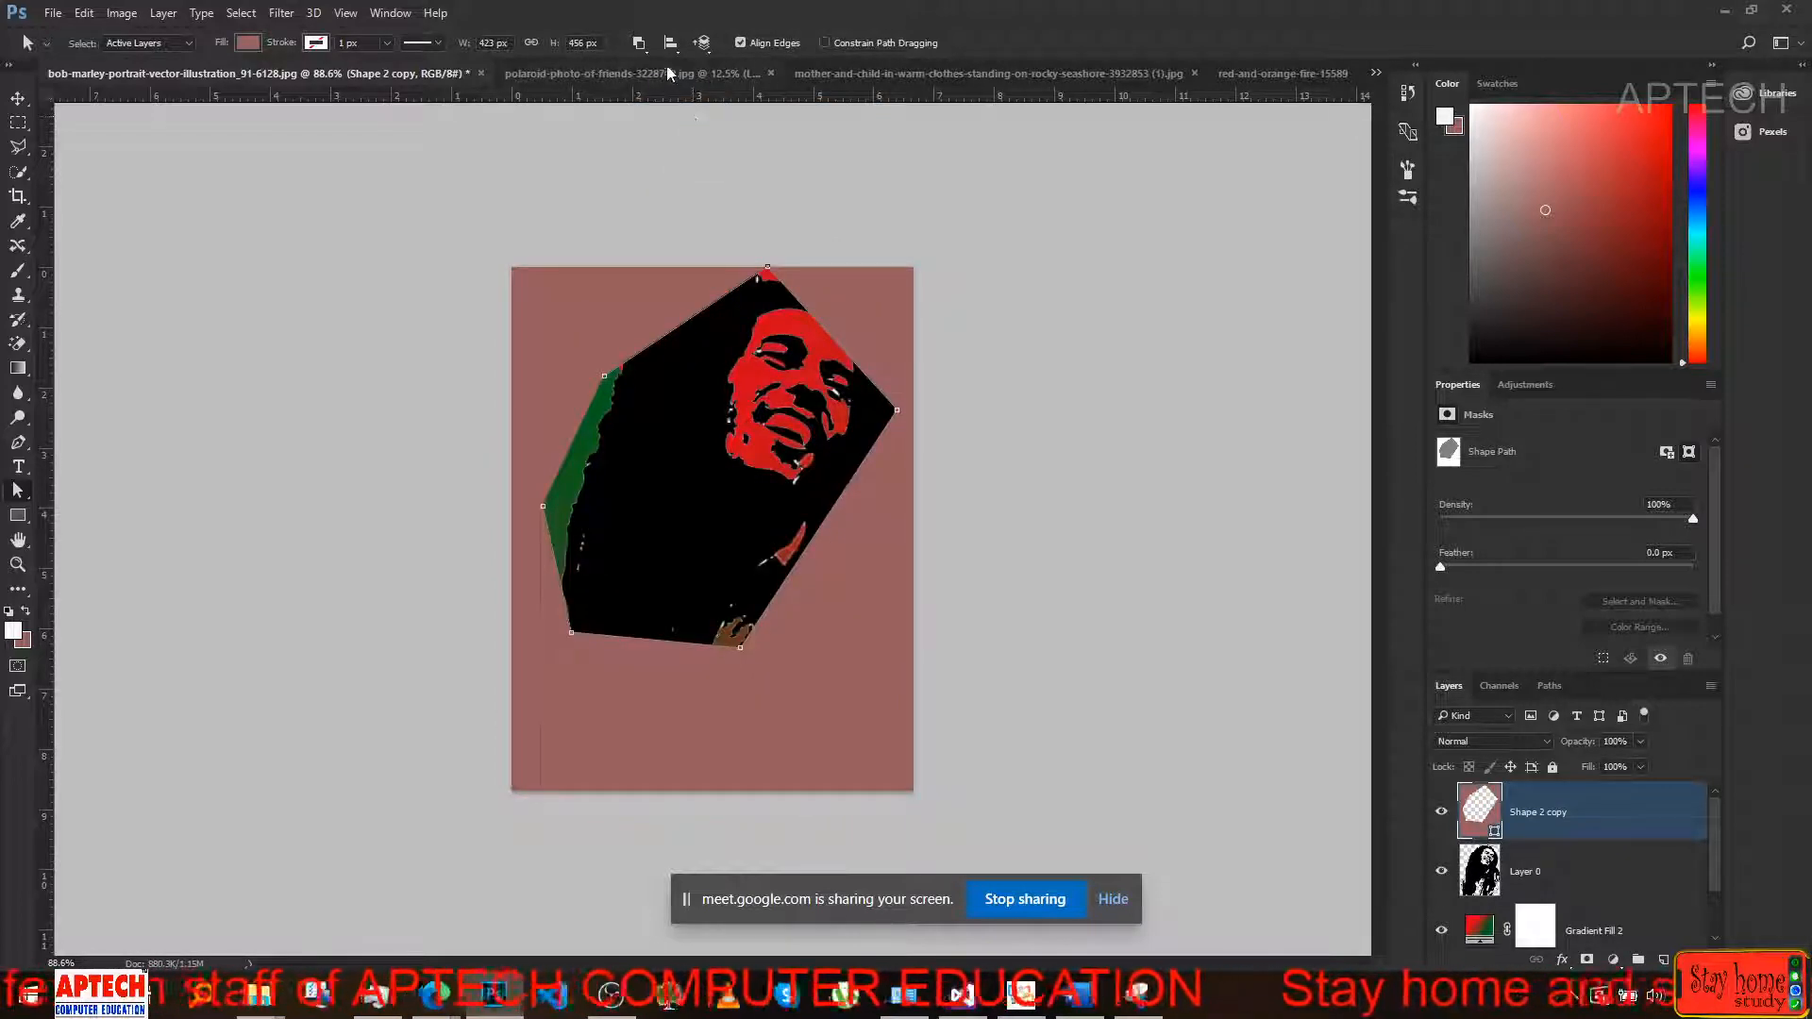
left_click(638, 43)
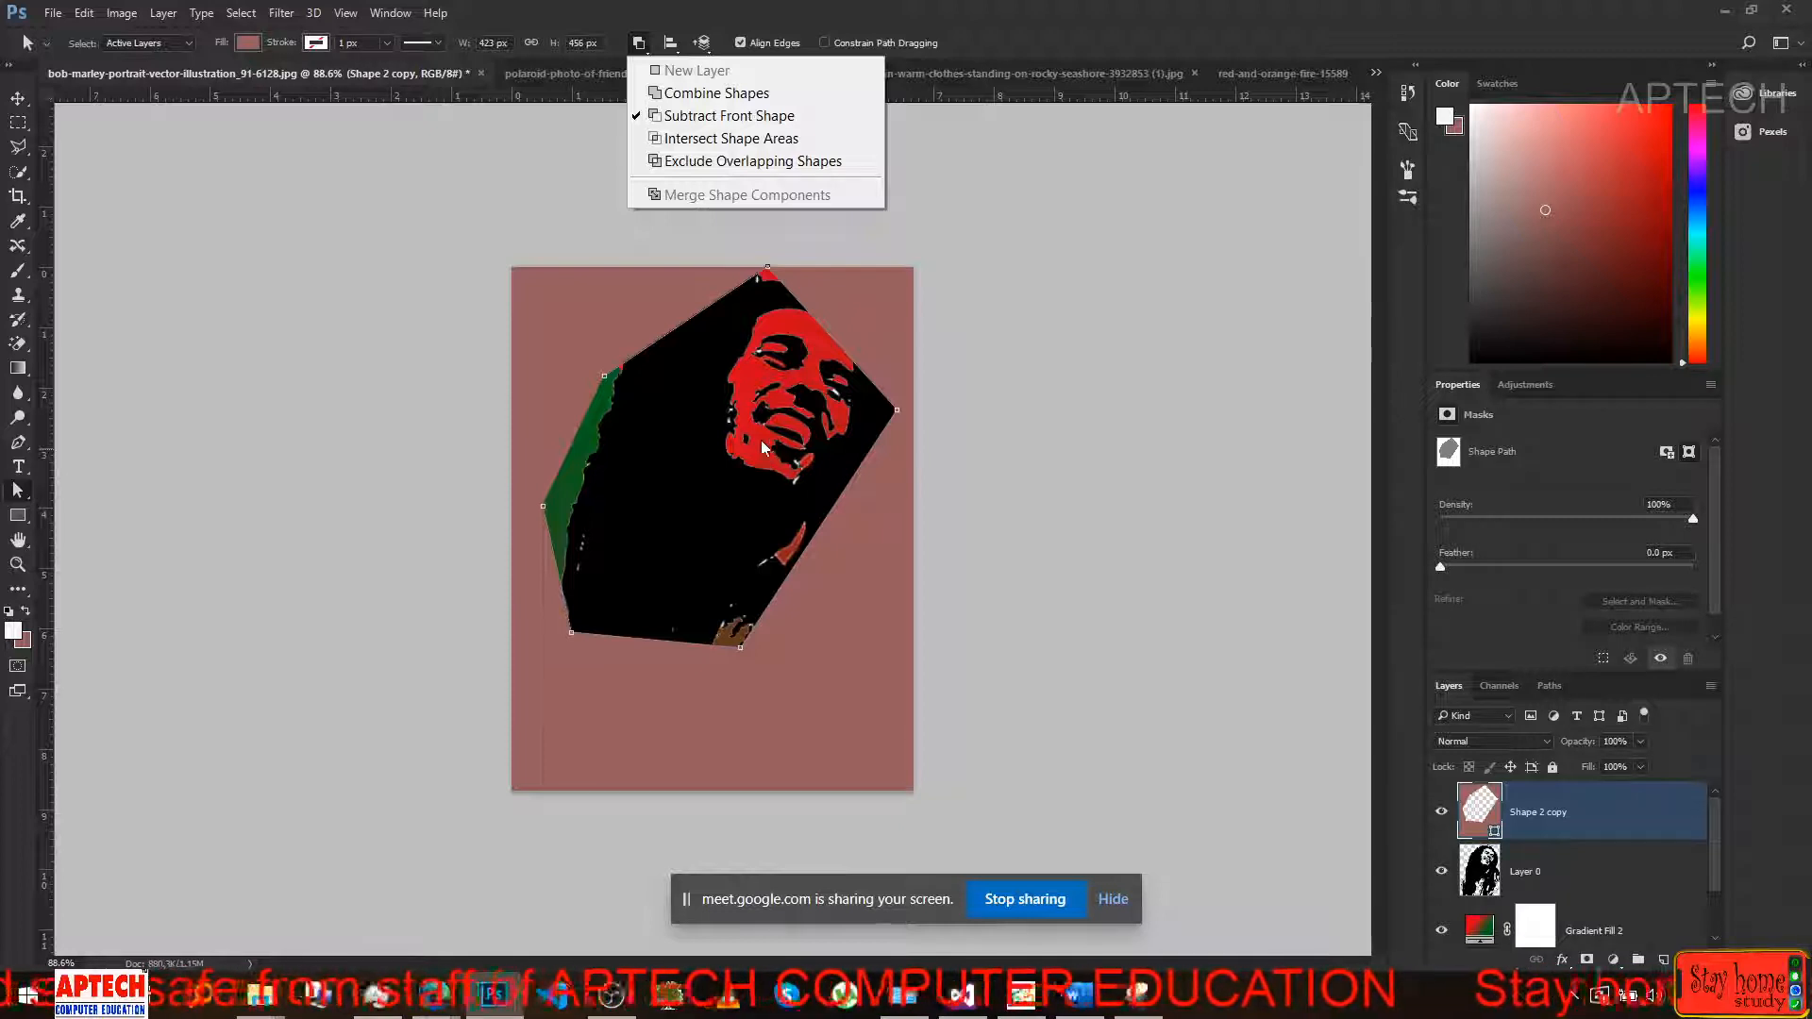
left_click(738, 645)
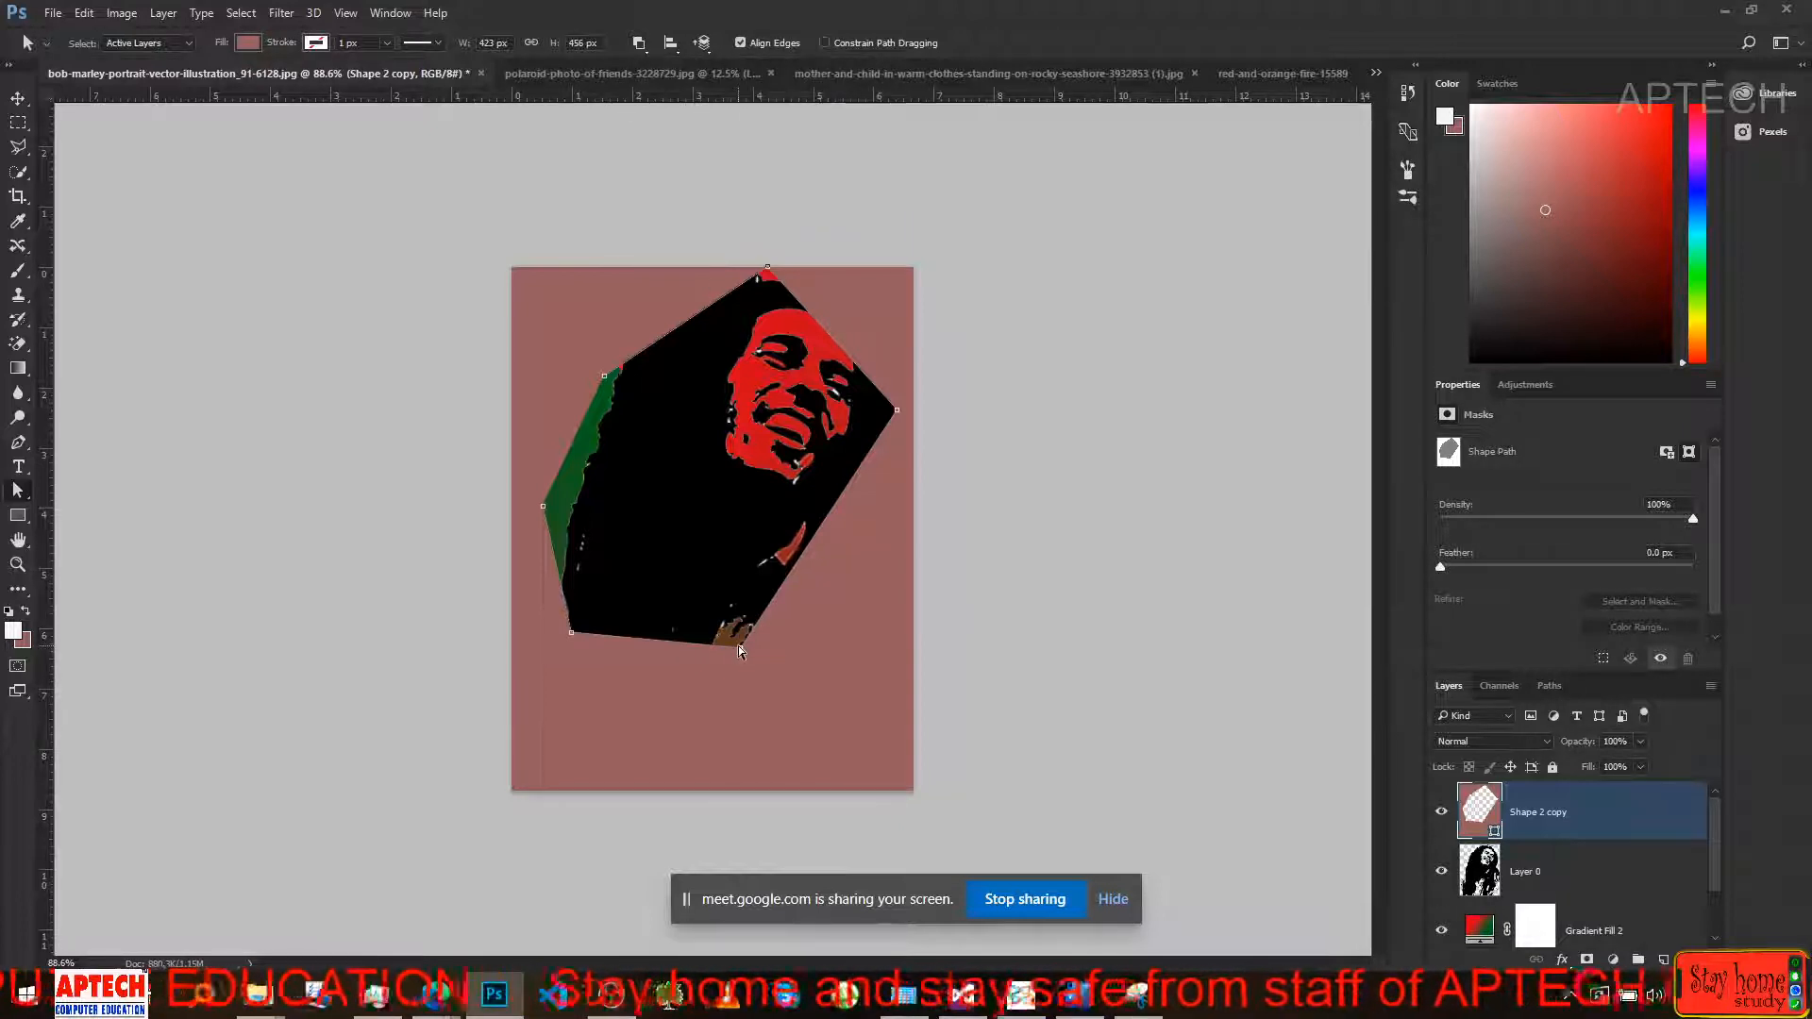
Move the cutout's lower-right, right and upper-left anchor points outward to enlarge it to about 446 by 449 px, and deselect the path.
left_click_drag(738, 645, 879, 621)
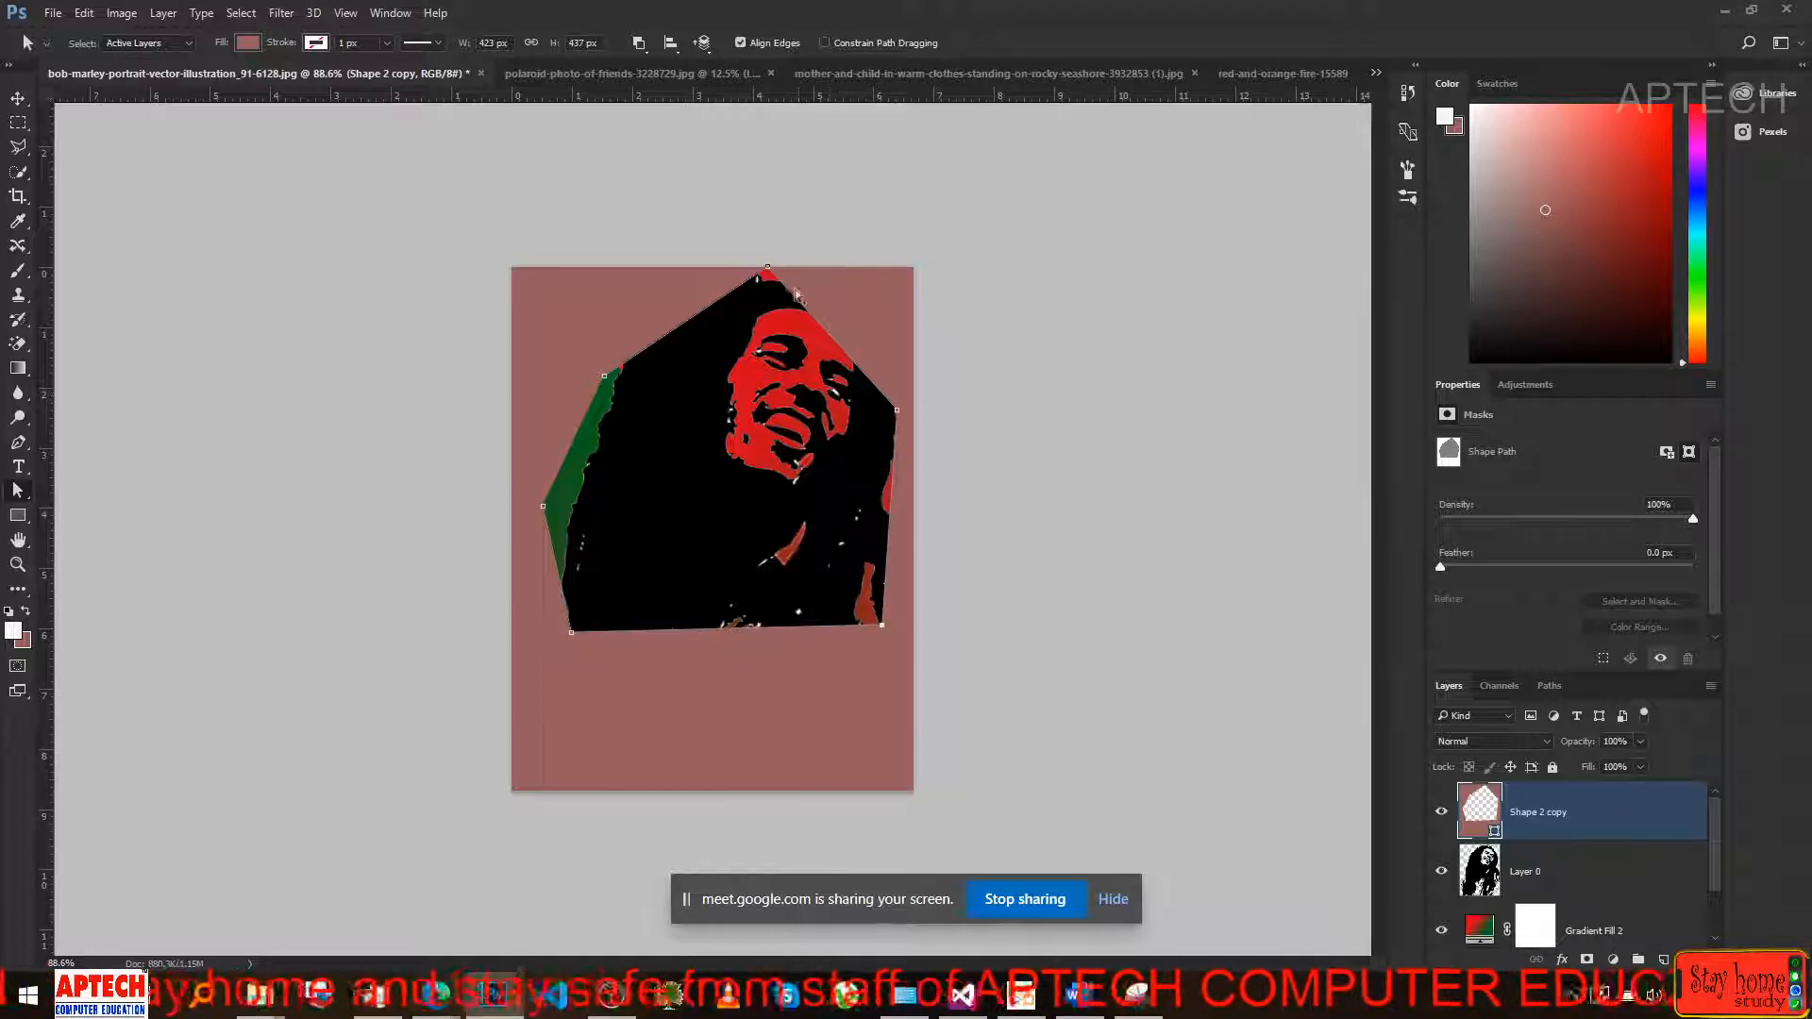
mouse_move(894, 409)
left_mouse_down()
mouse_move(896, 342)
mouse_move(913, 397)
left_mouse_up()
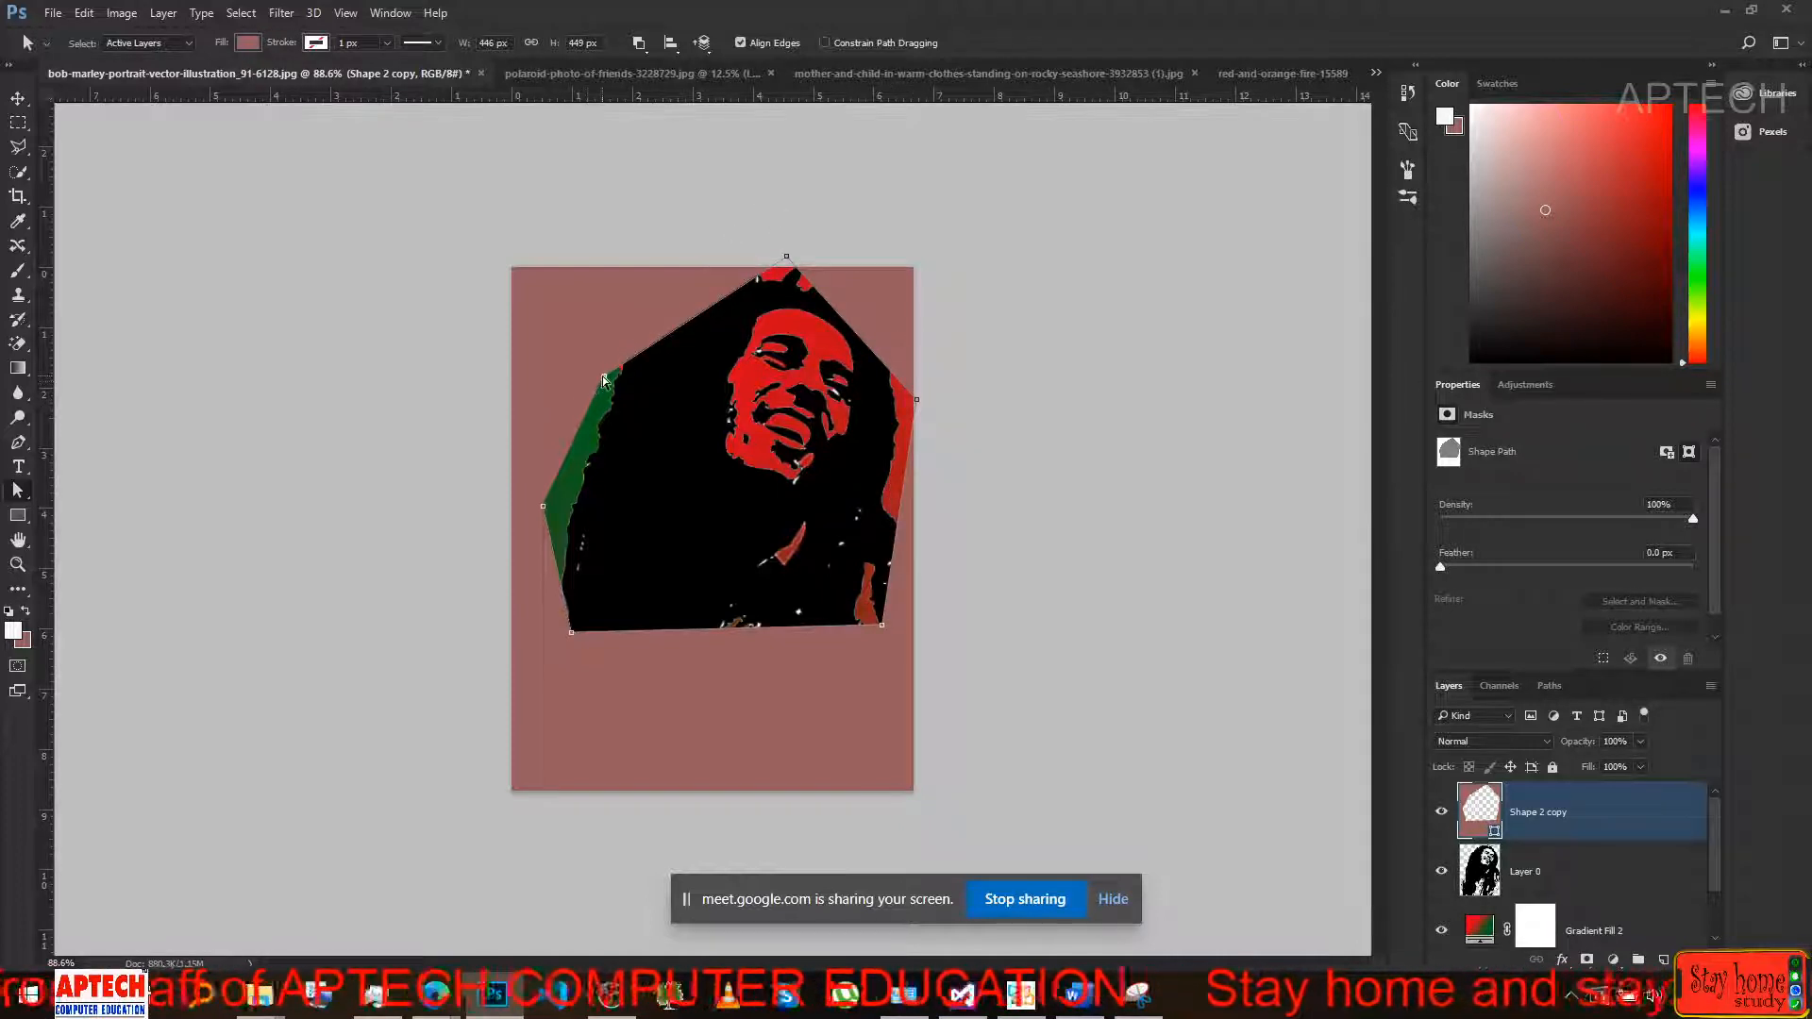
left_click_drag(603, 378, 583, 316)
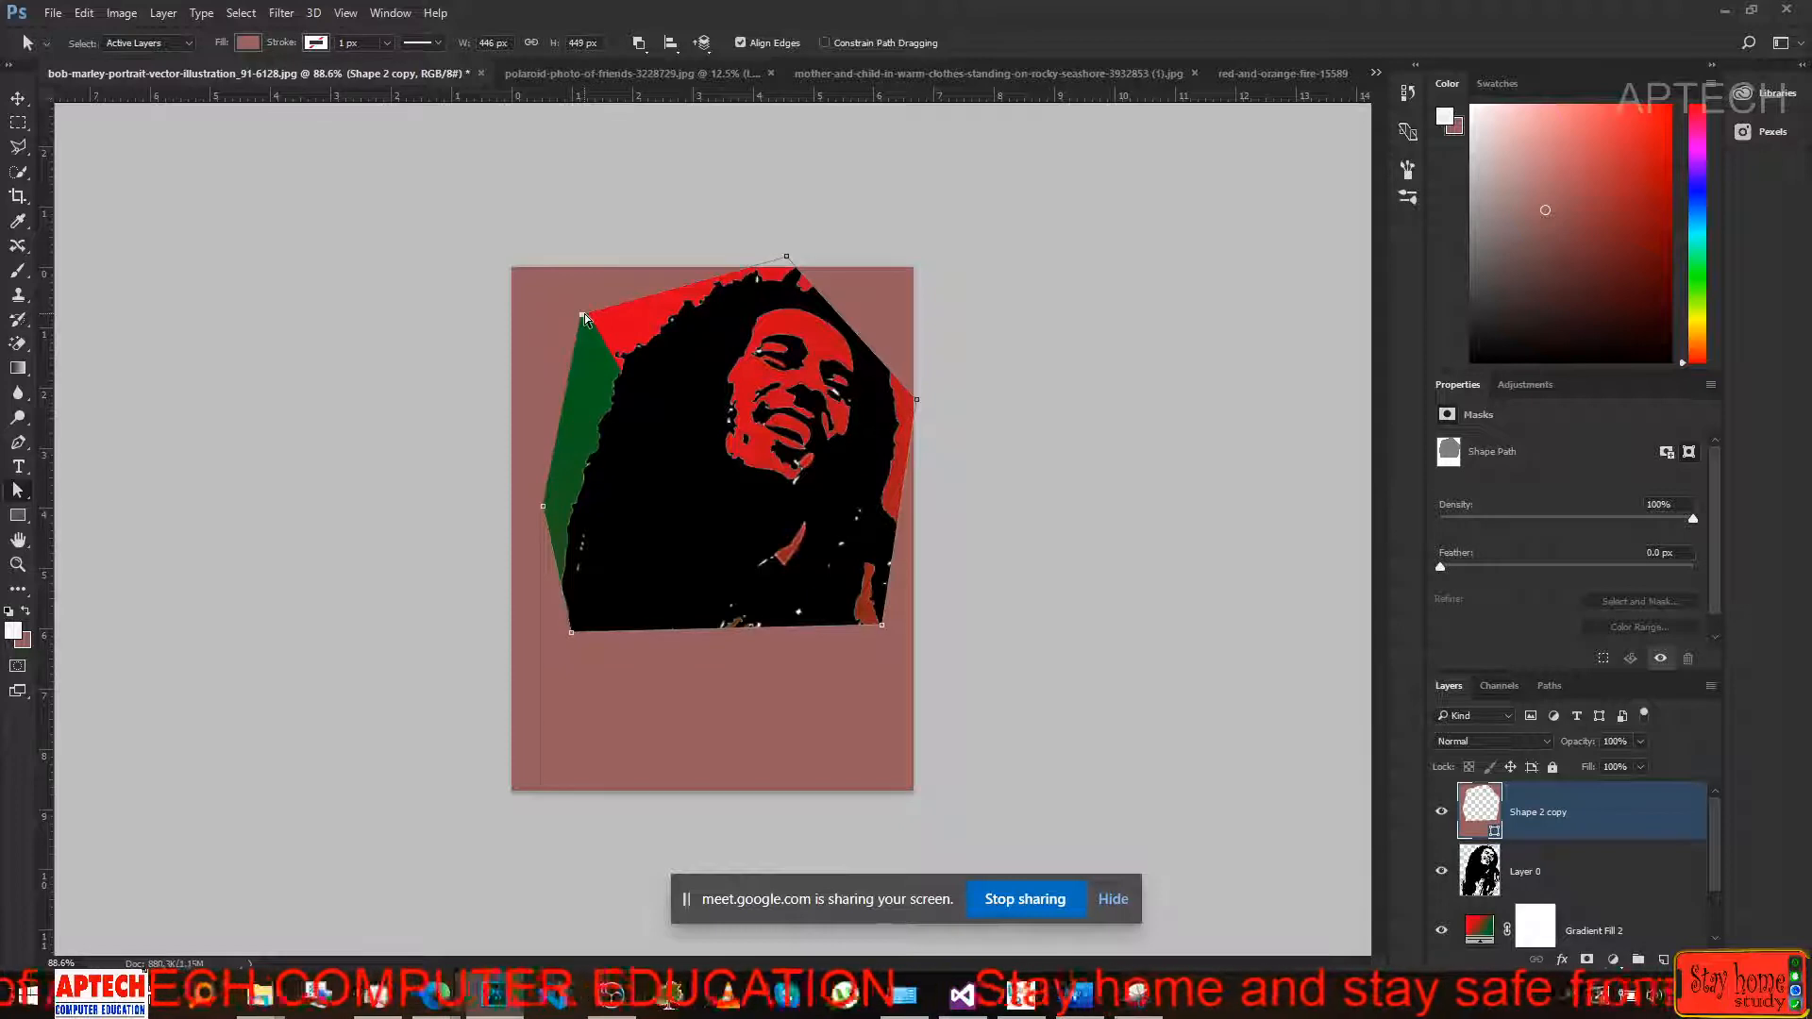
left_click(1056, 761)
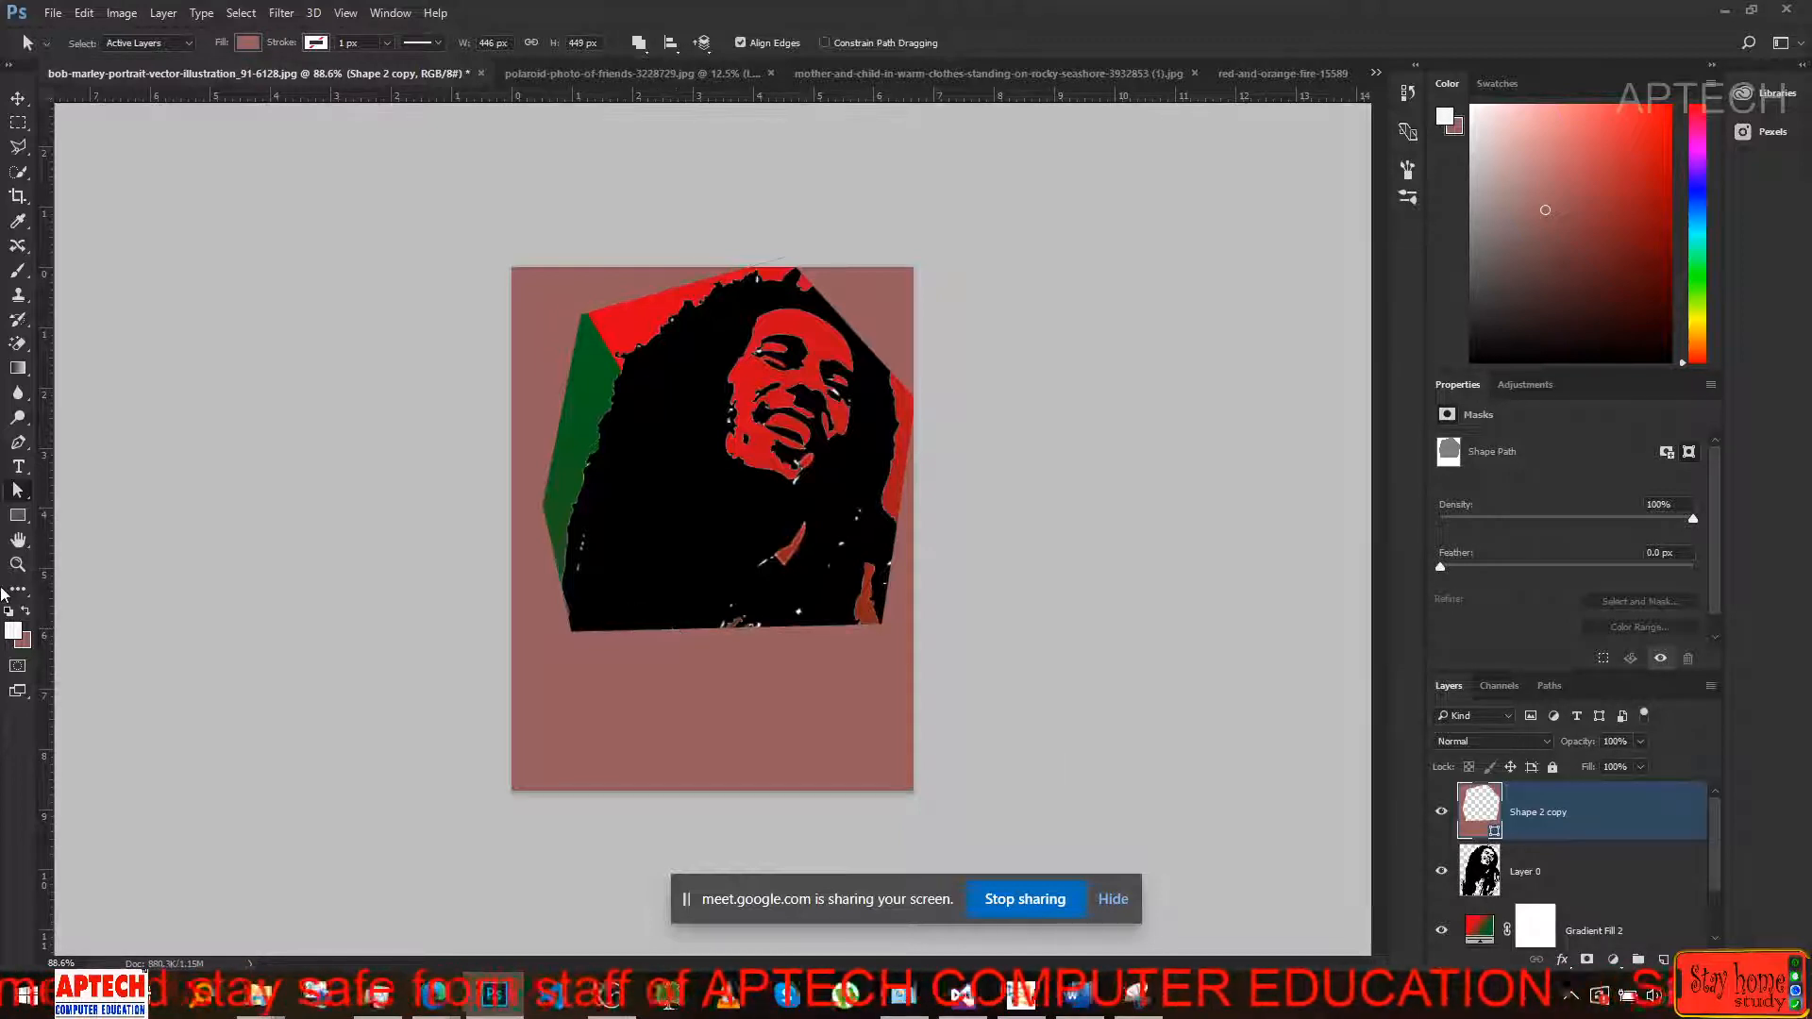
Select the cutout path with the Path Selection Tool and place overlapping copies to the lower left, upper left and right, widening the window over the portrait.
right_click(15, 492)
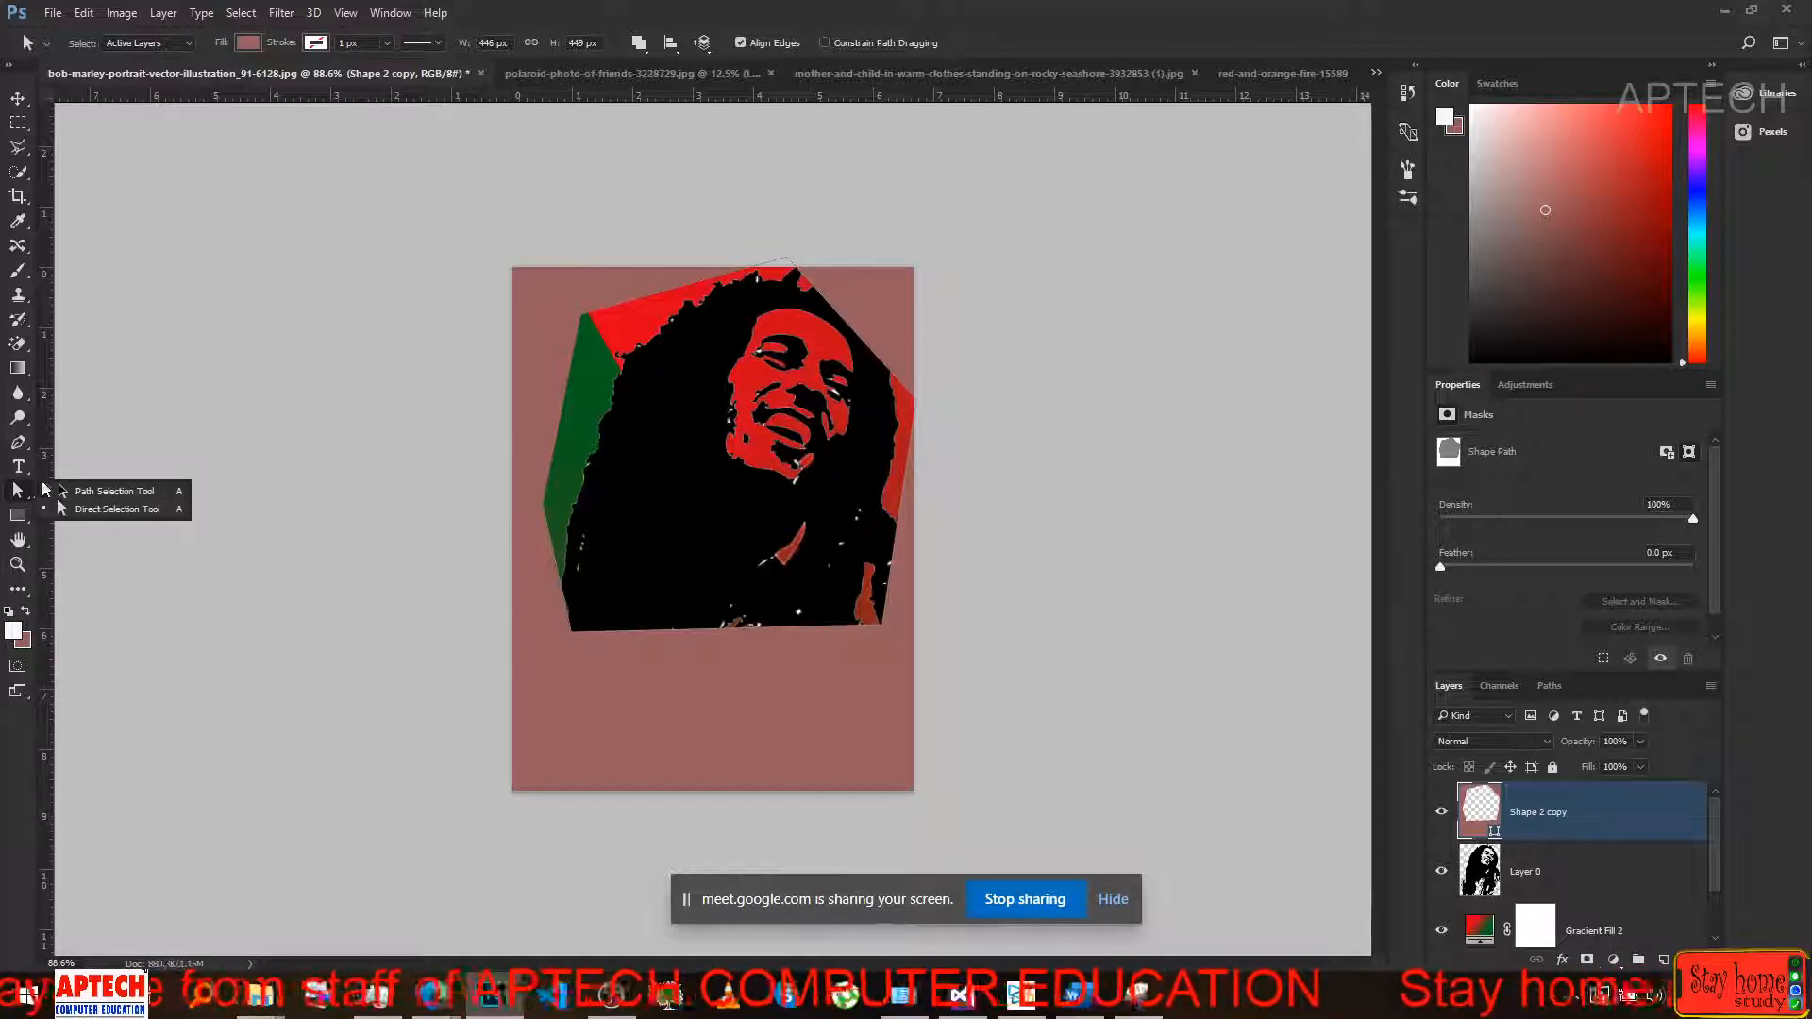
left_click(80, 509)
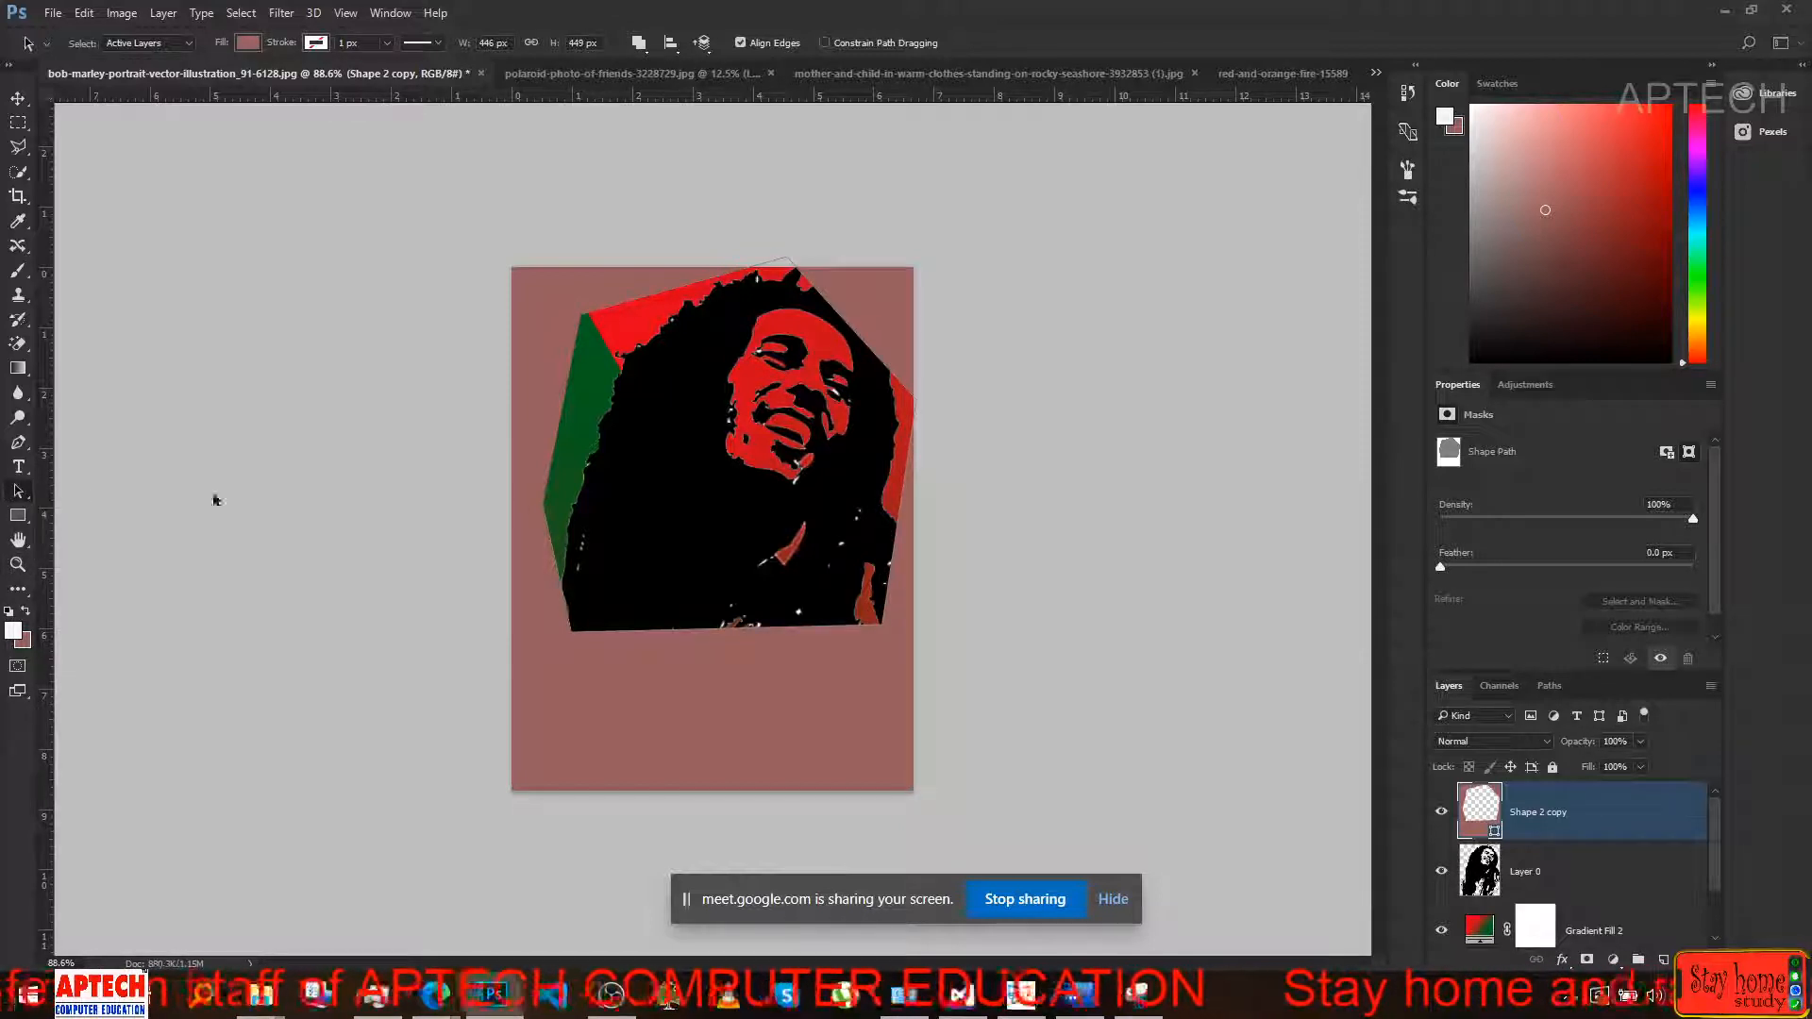
left_click(706, 596)
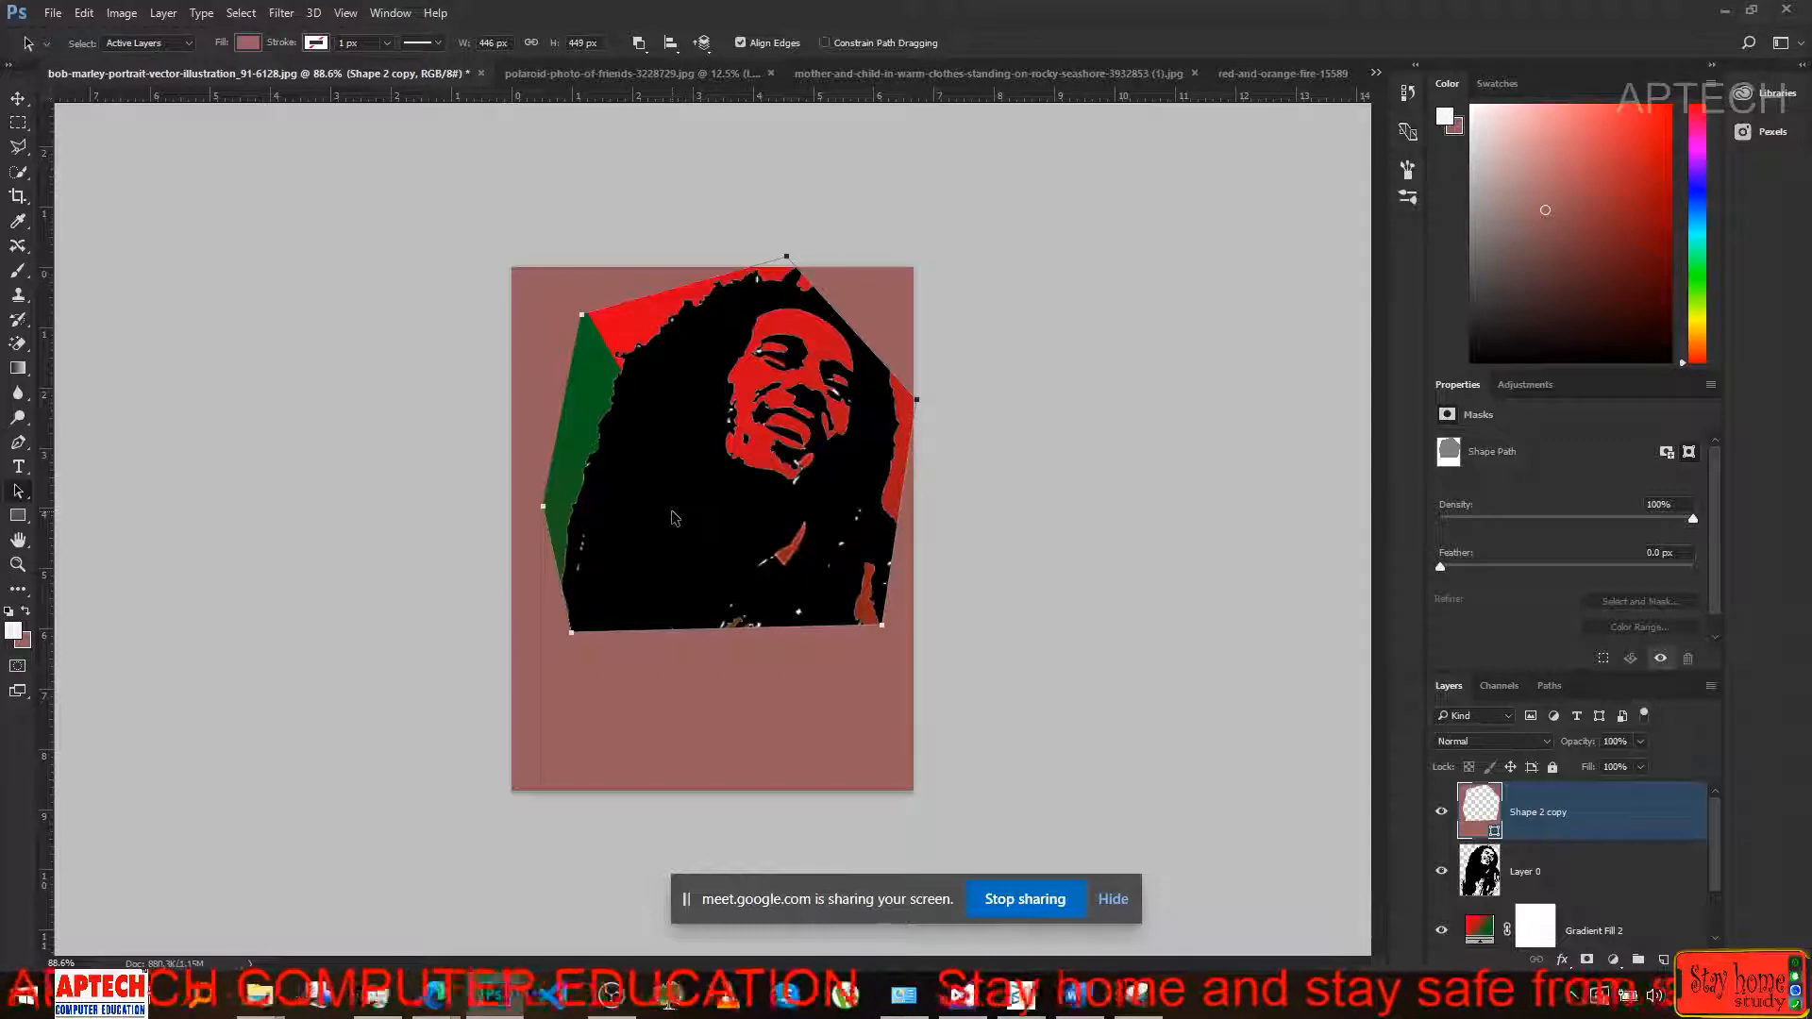
left_click_drag(672, 518, 648, 614)
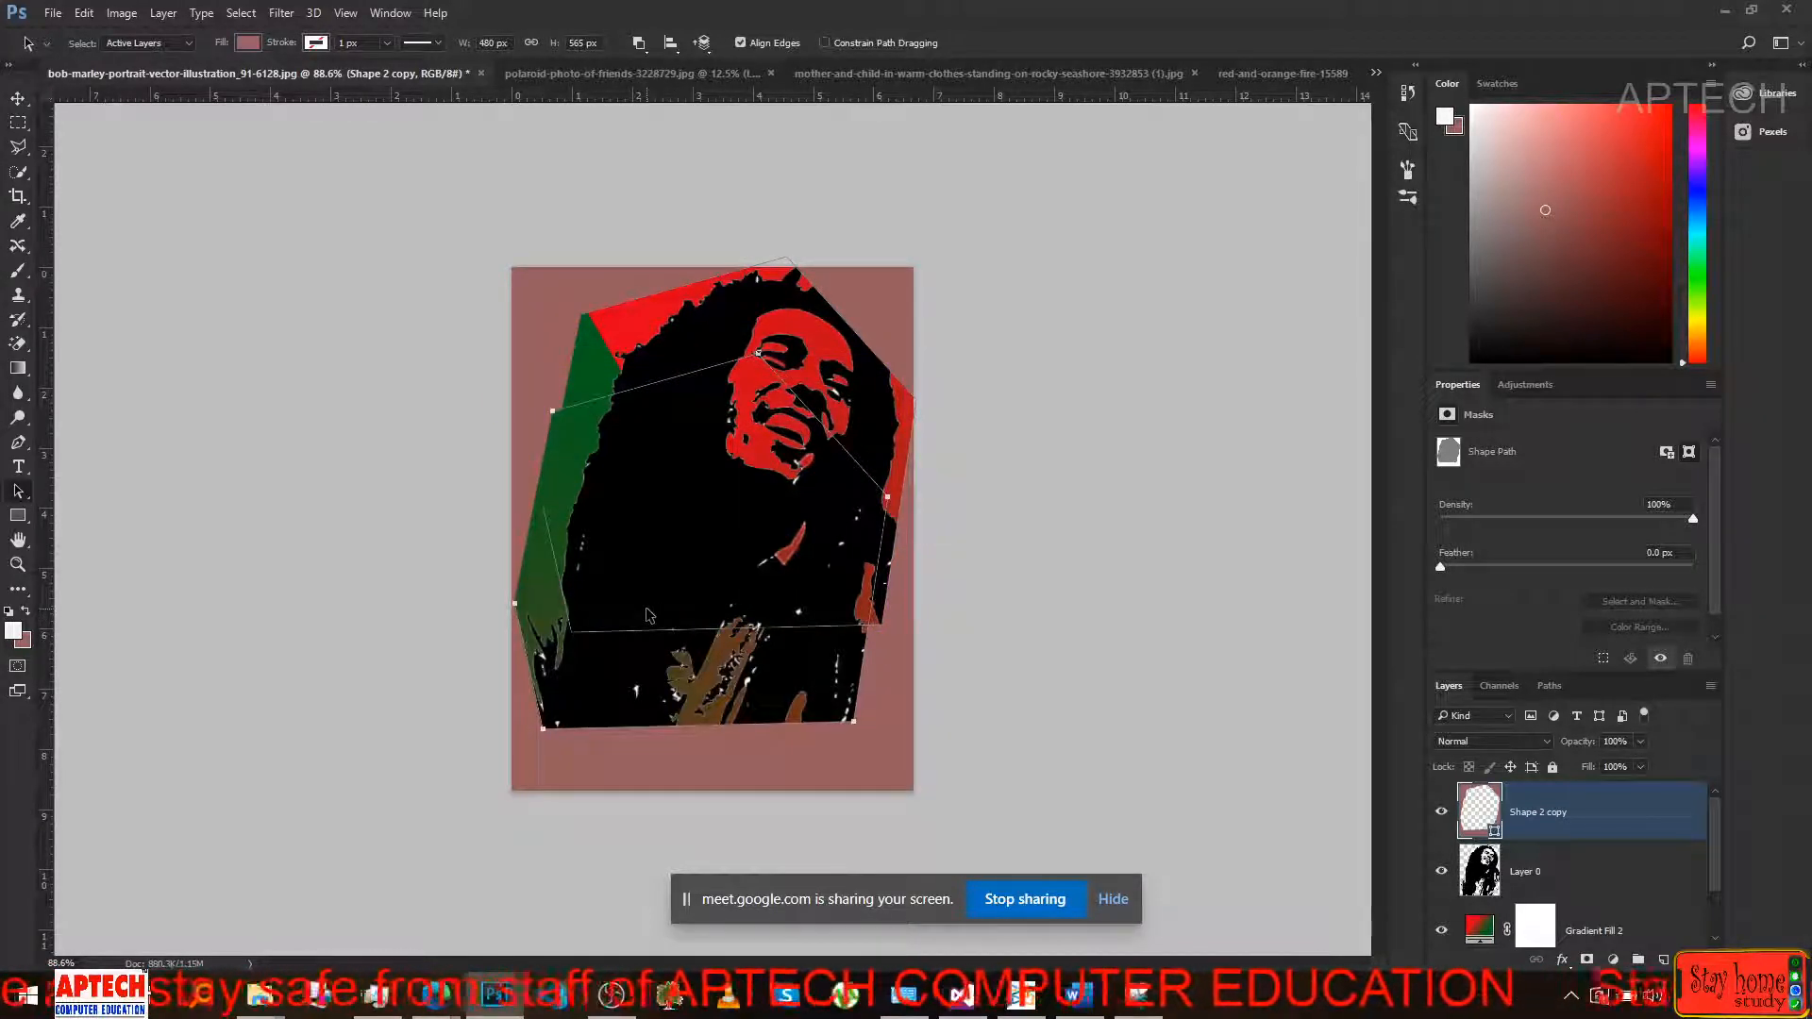
left_click_drag(671, 491, 614, 408)
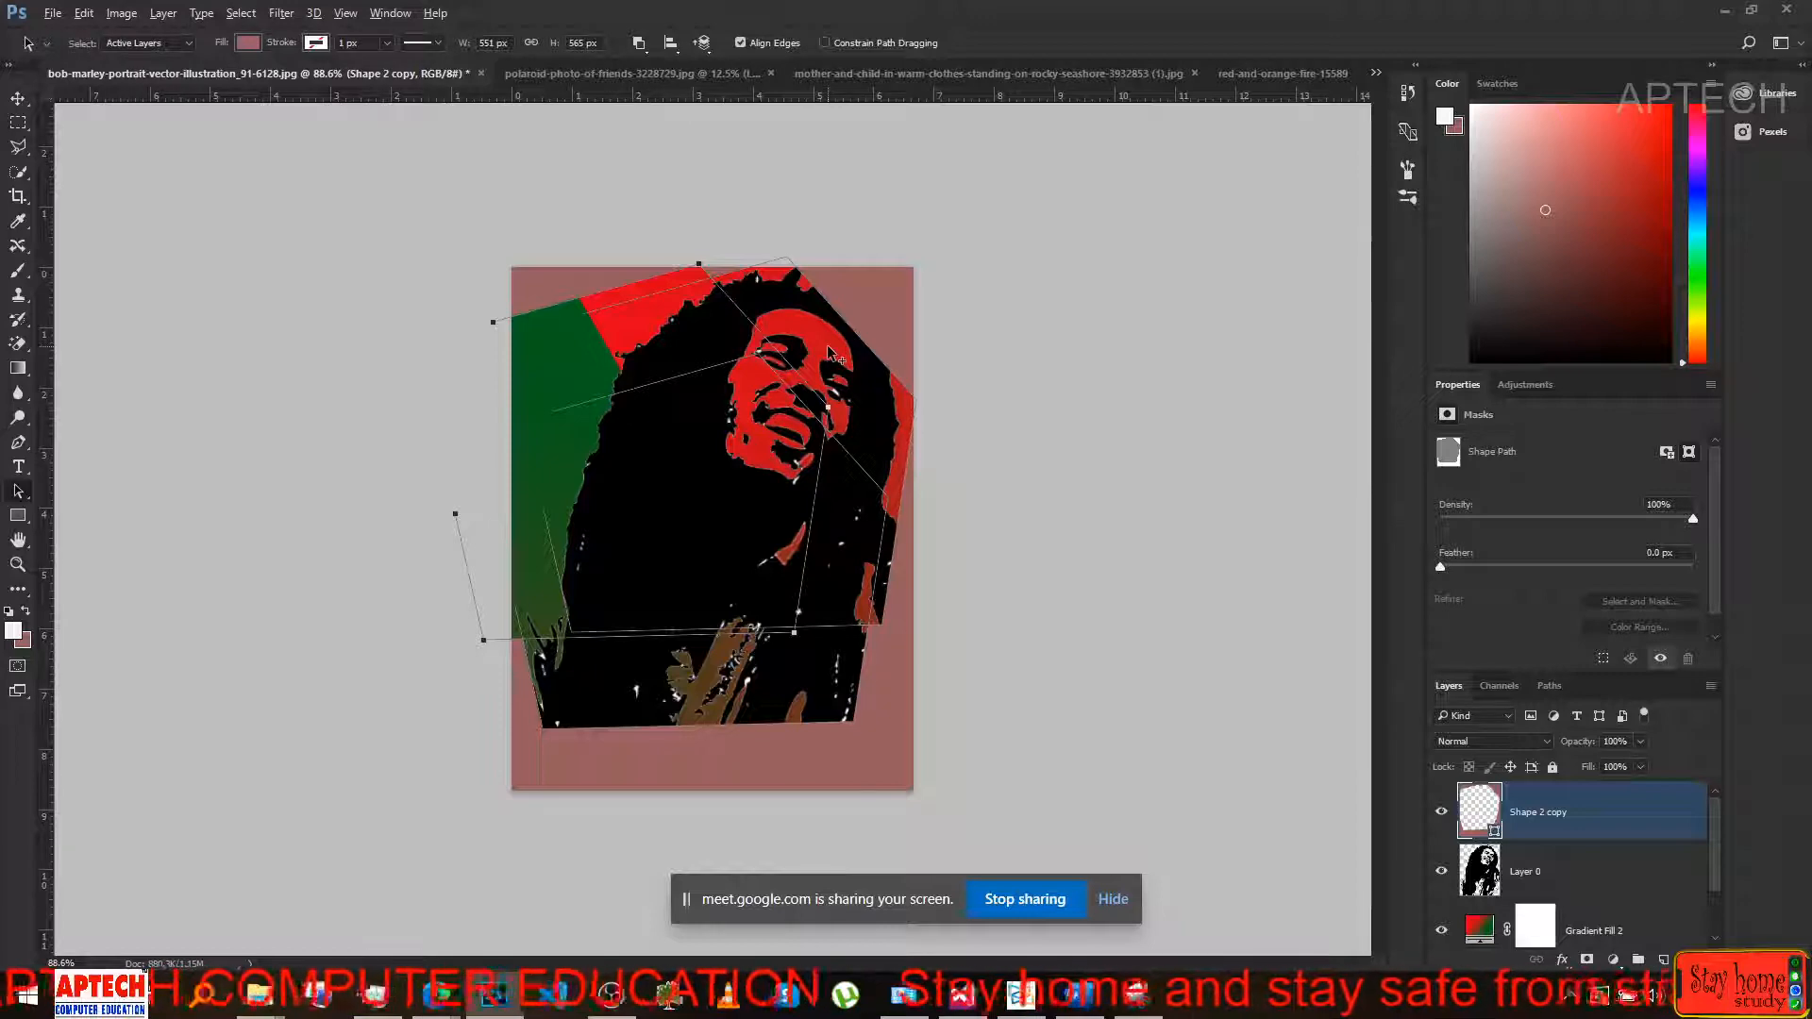
left_click_drag(827, 346, 885, 318)
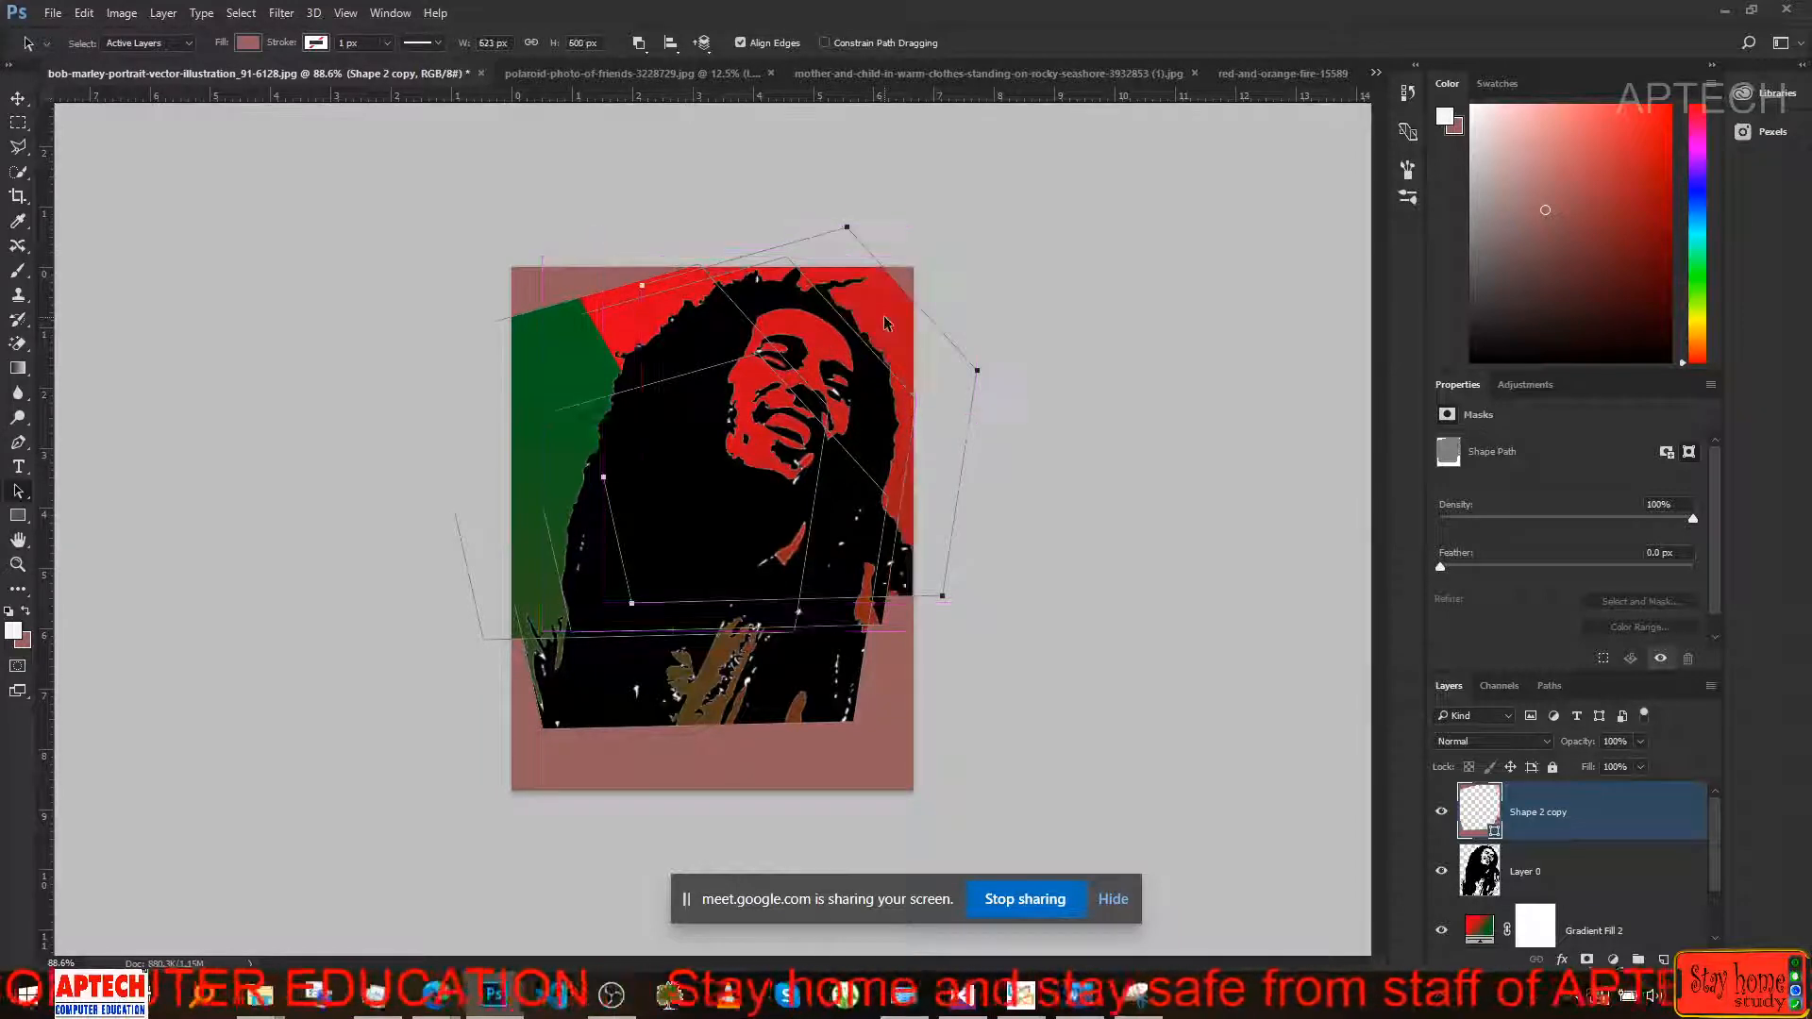
left_click(880, 738)
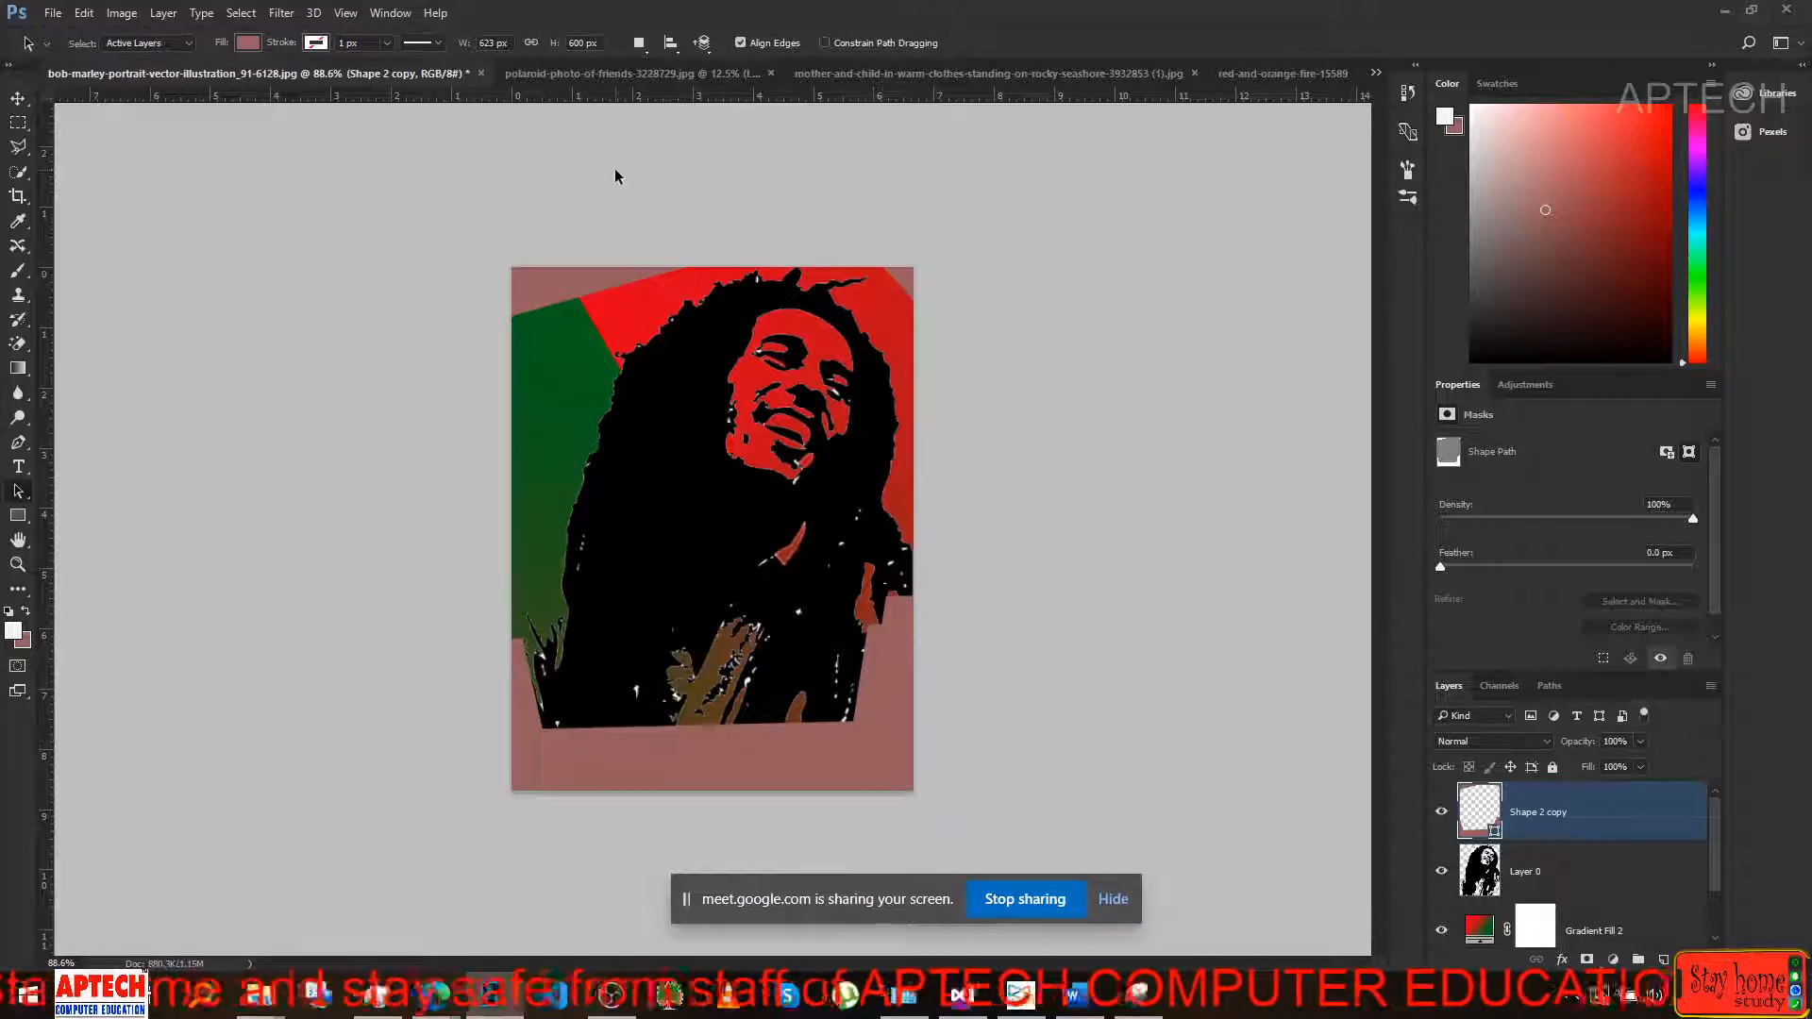
Select the right-hand cutout copy, and move the upper-left copy to the right so it nearly overlaps it.
left_click(661, 351)
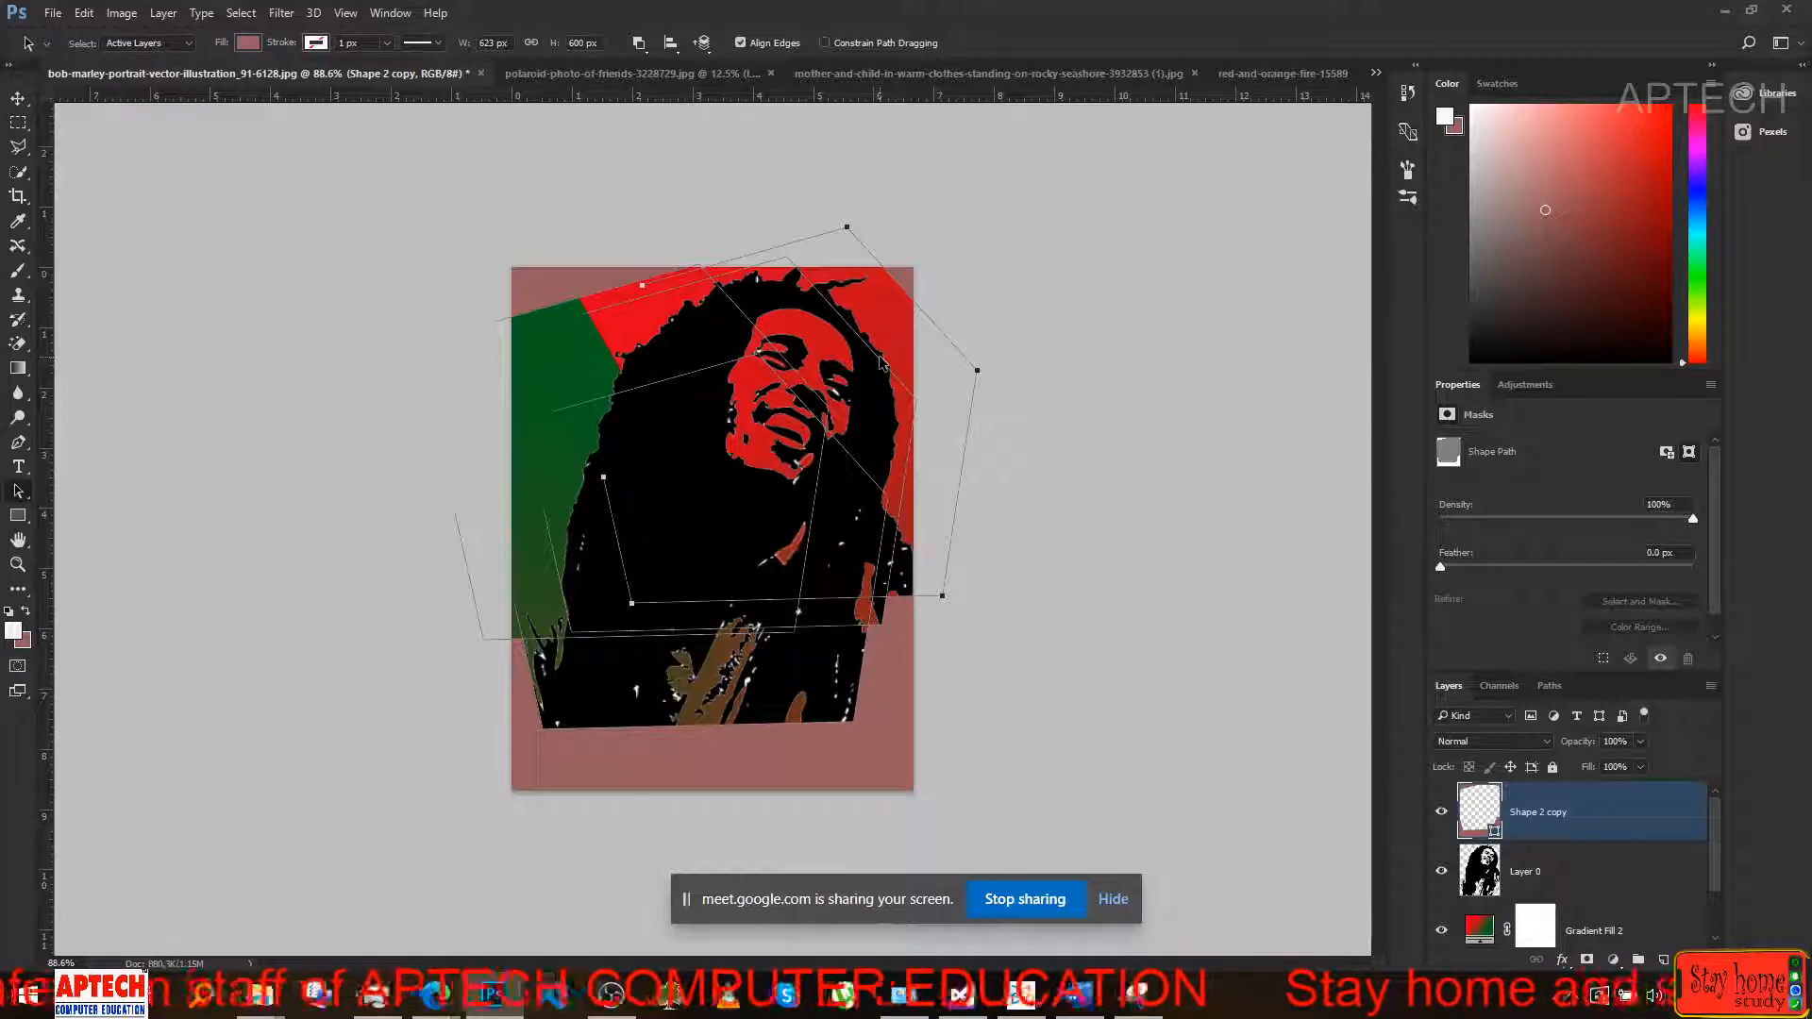
left_click(19, 493)
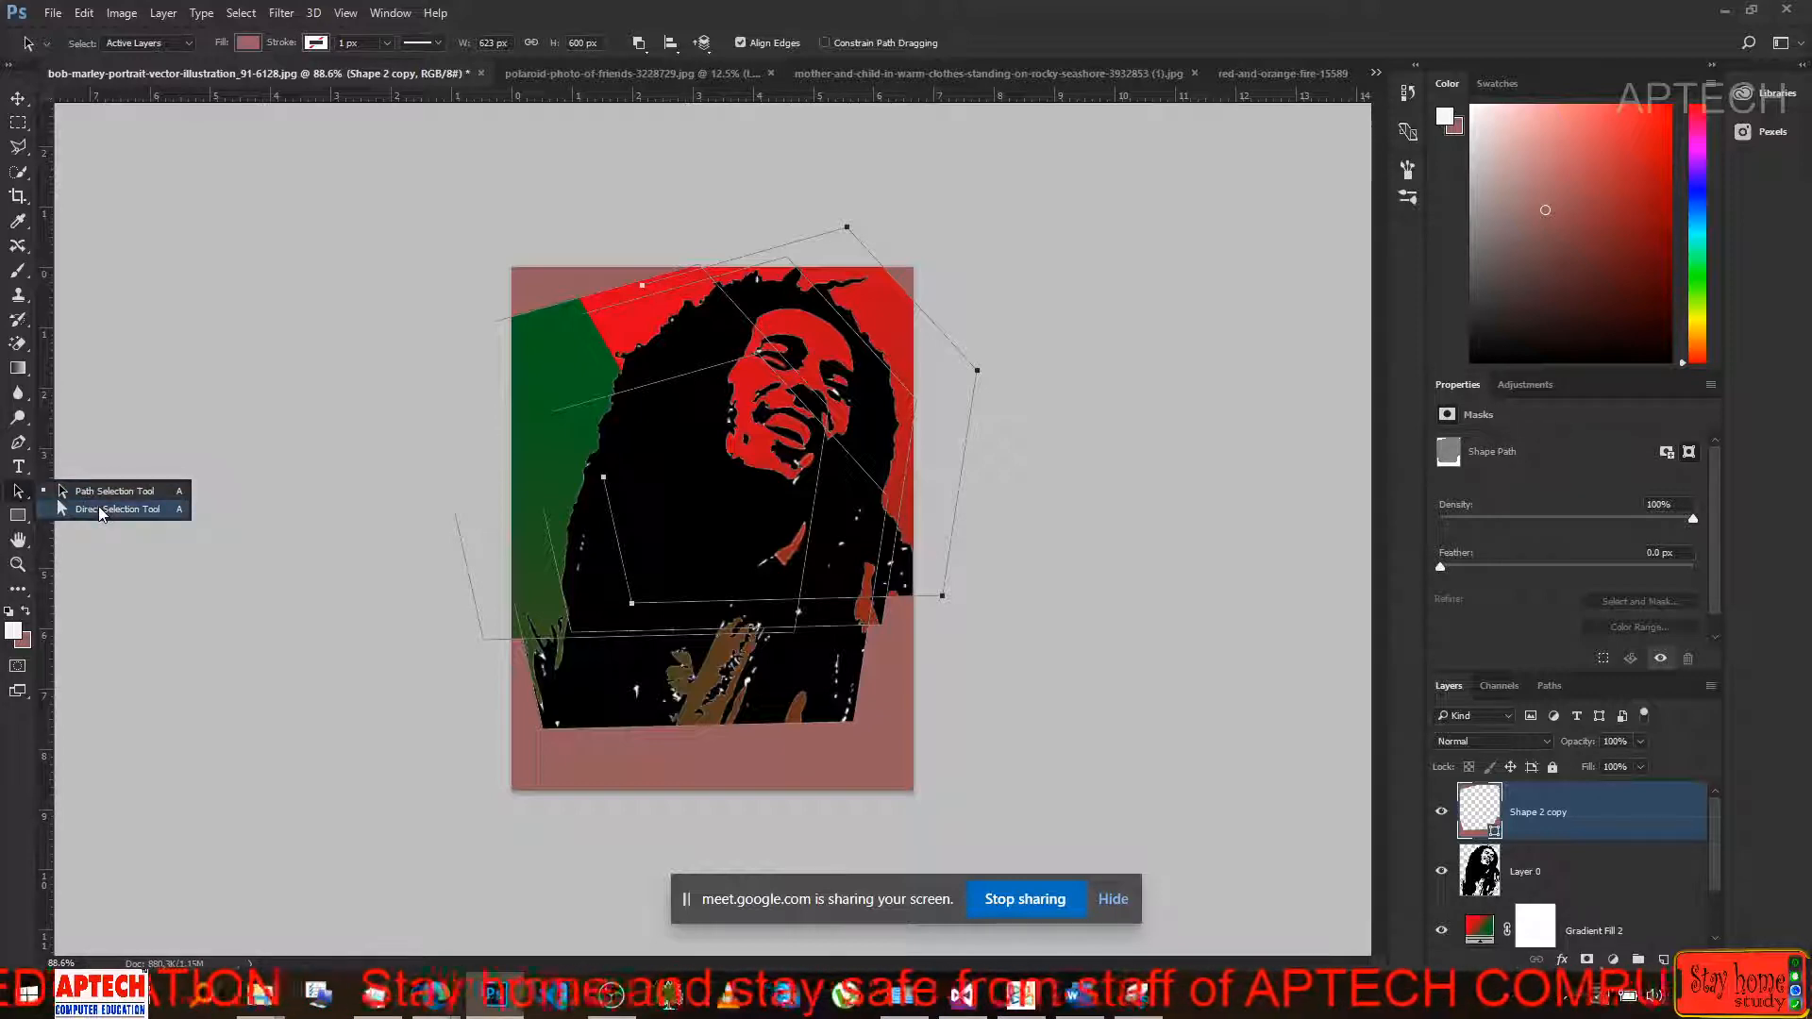
mouse_move(714, 438)
left_mouse_down()
mouse_move(781, 294)
mouse_move(690, 444)
left_mouse_up()
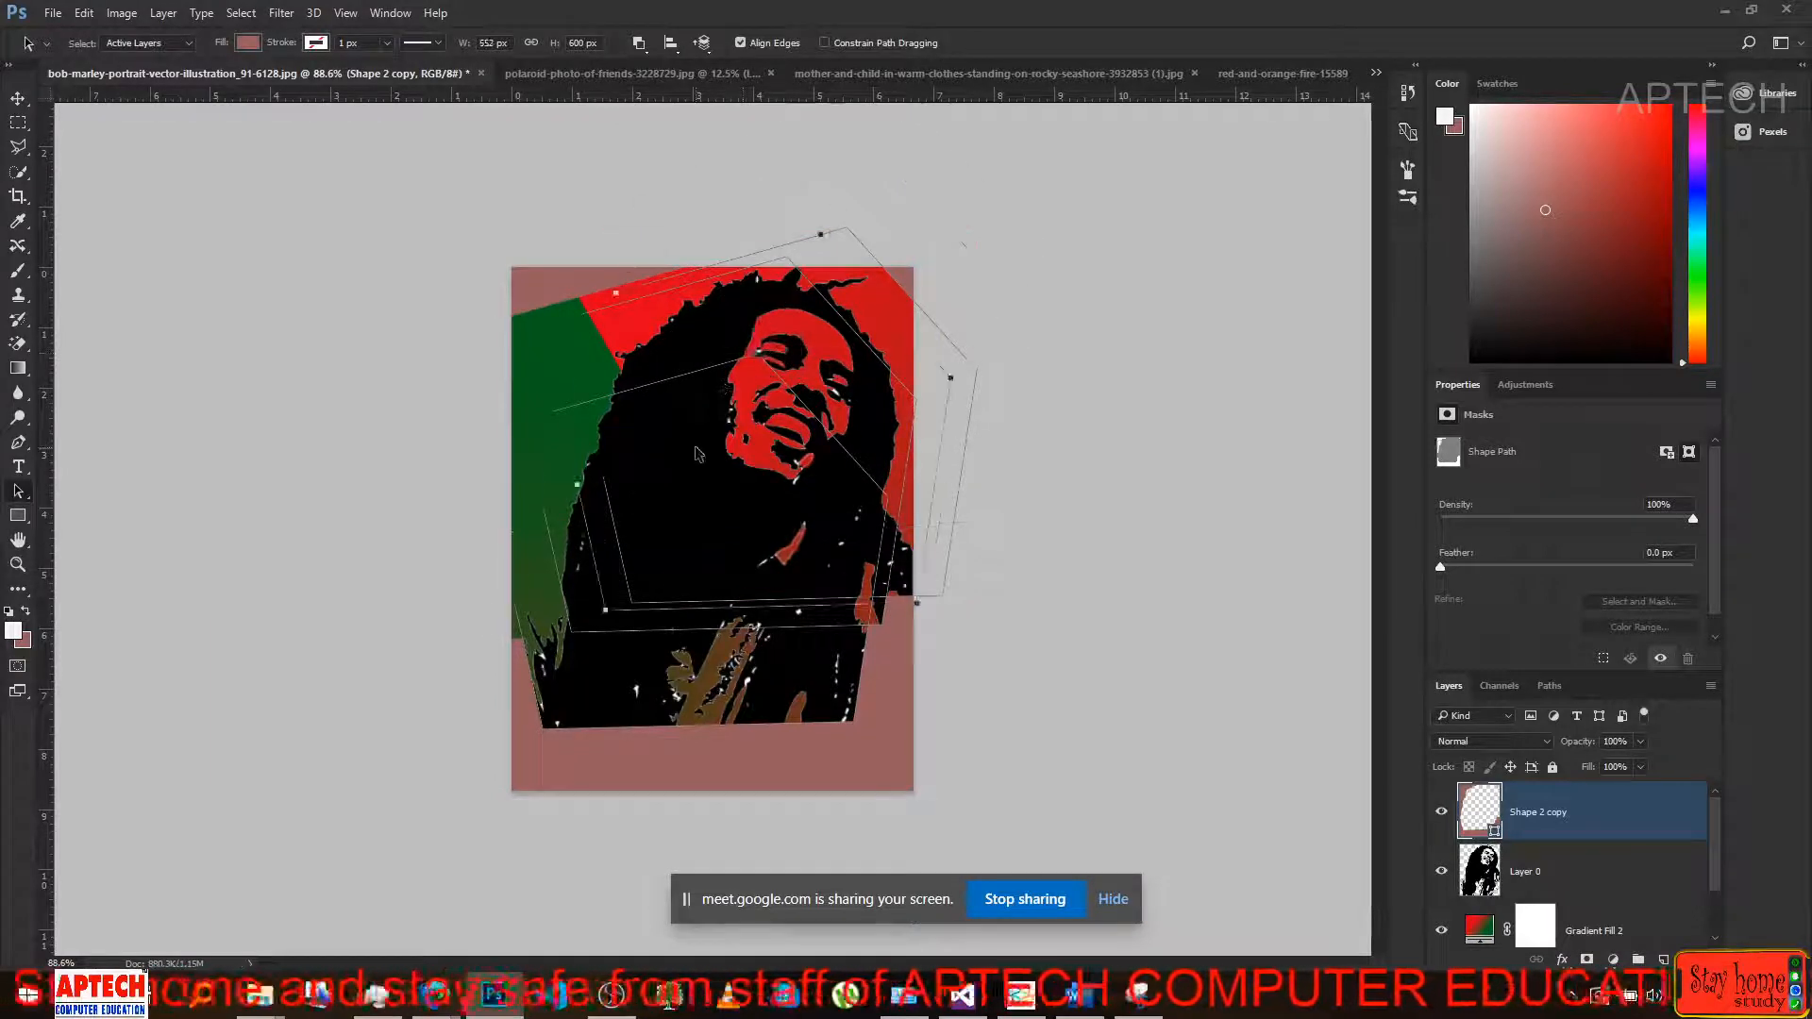
Select the top anchor point of the right-hand cutout individually, try to move the whole path, and deselect it.
left_click(846, 227)
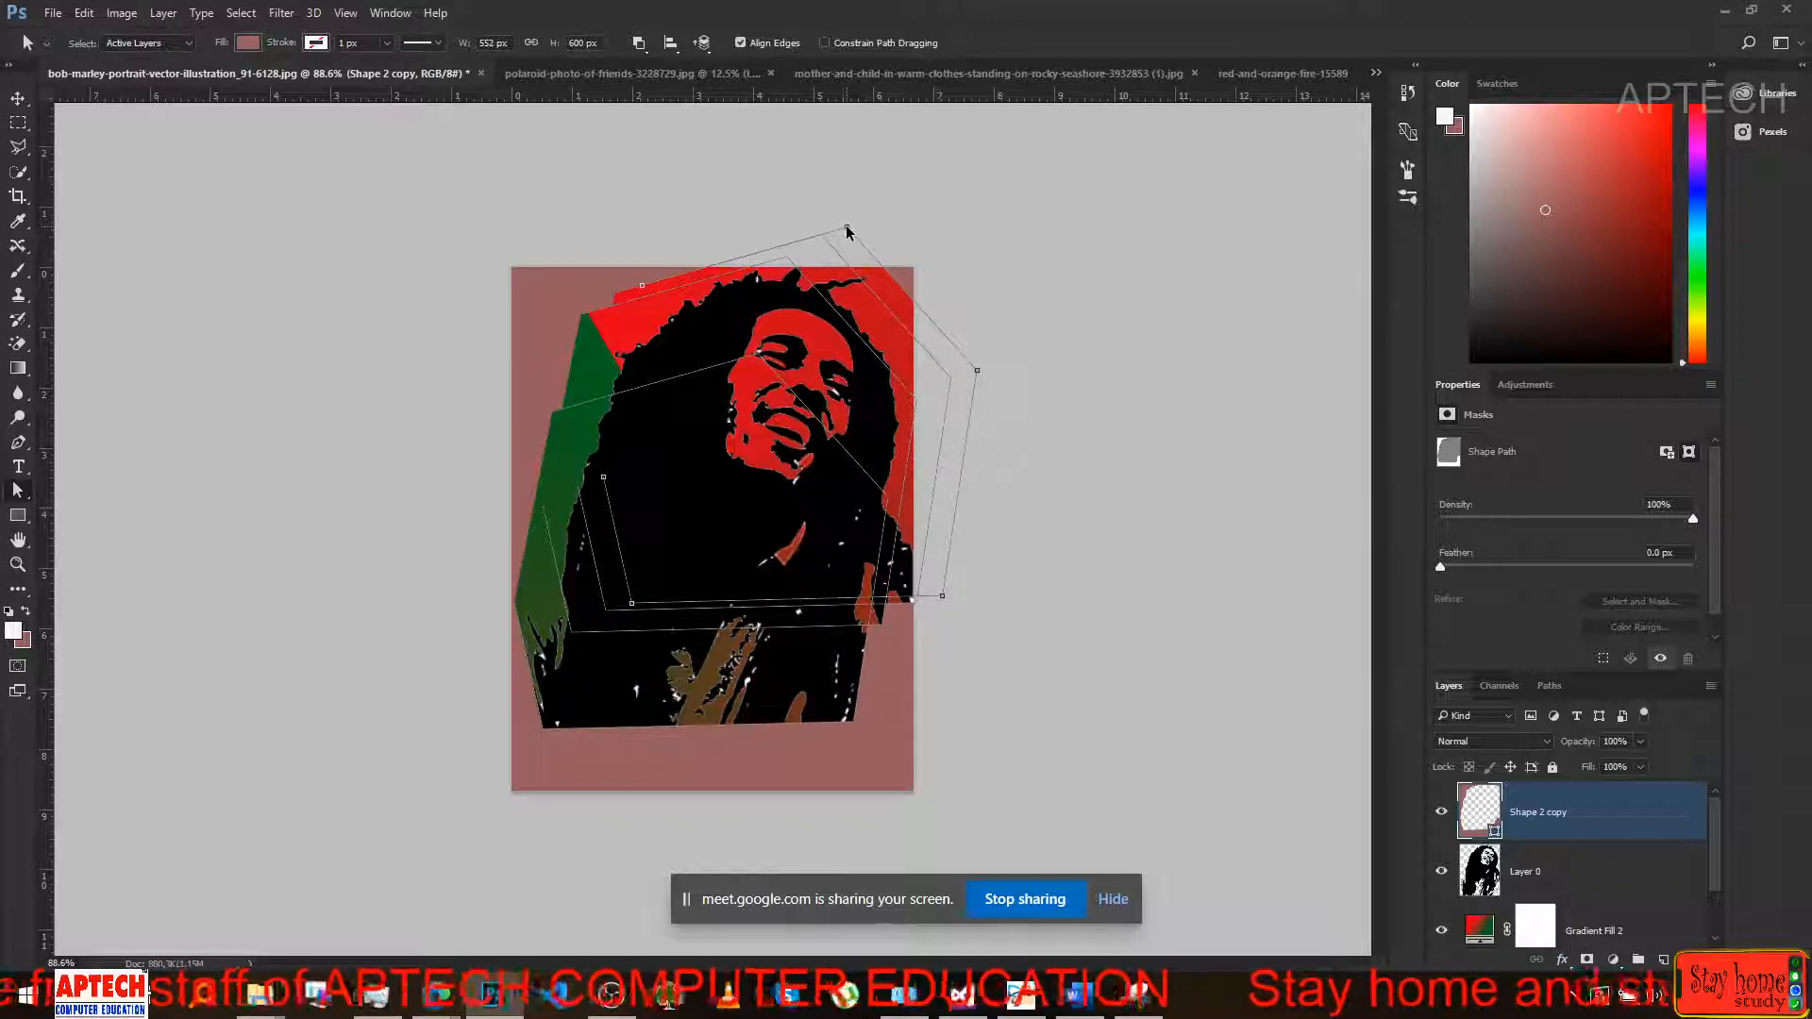
left_click(845, 232)
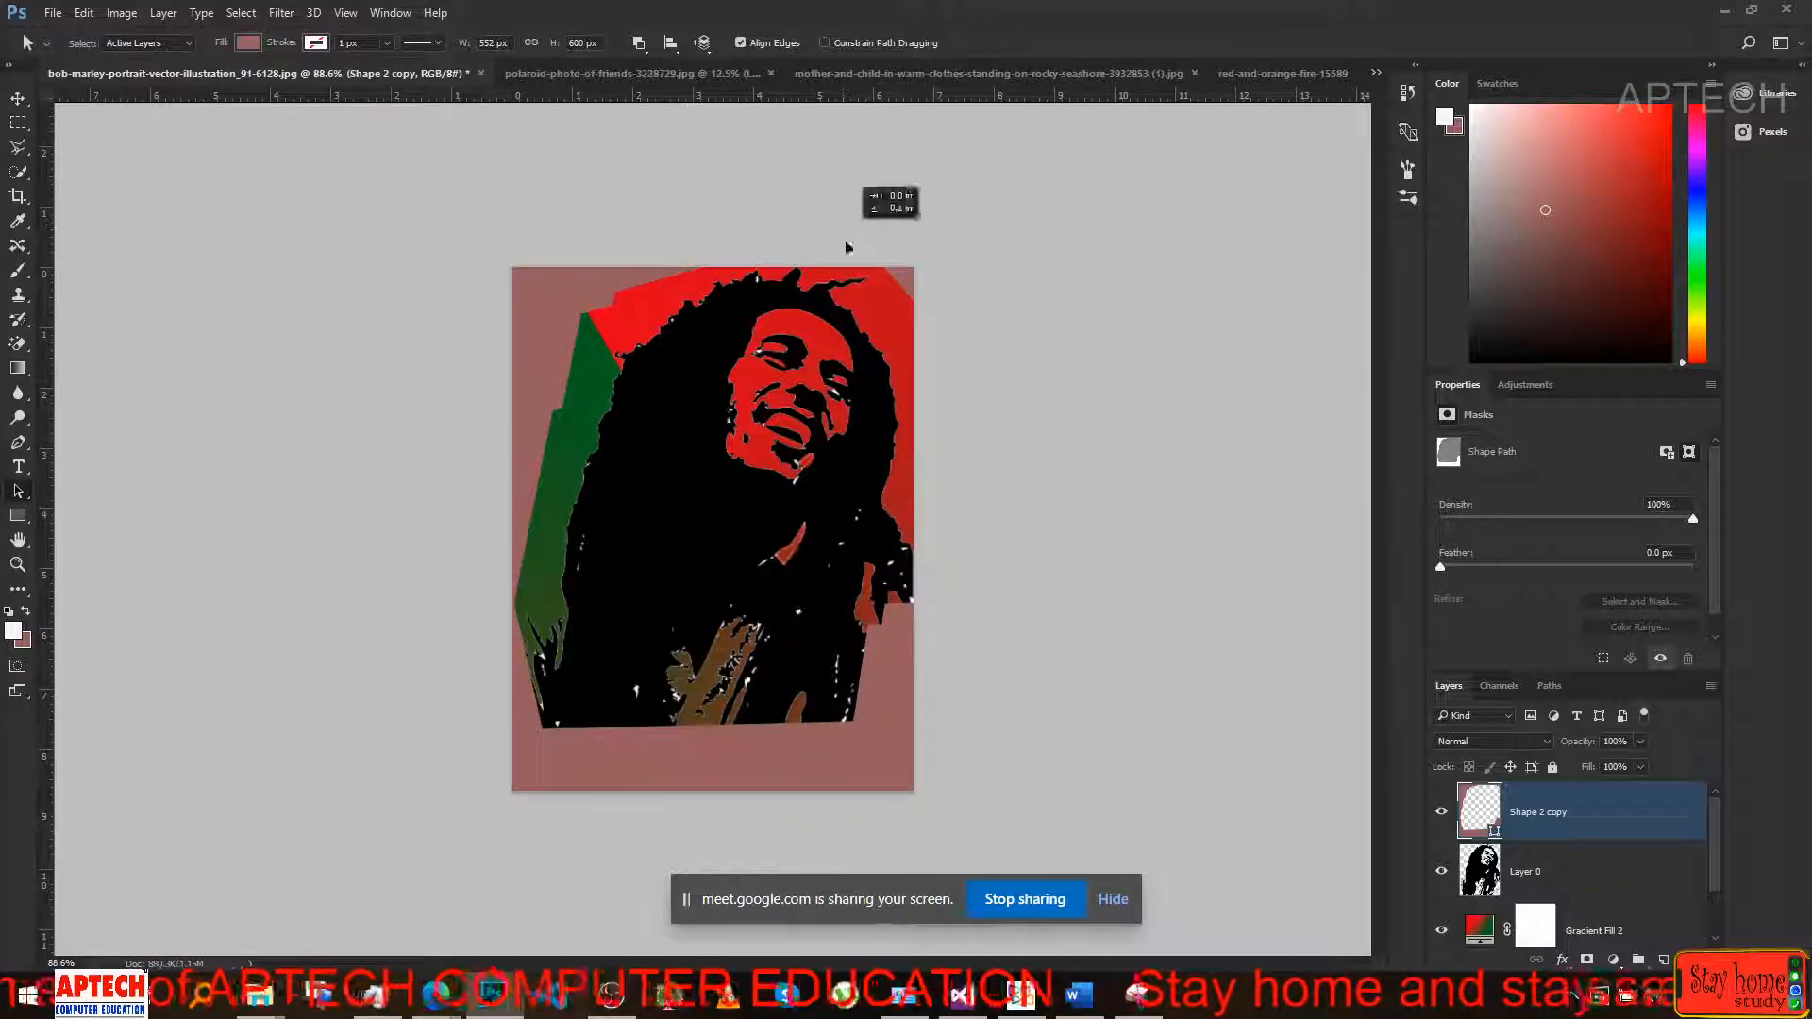
left_click(777, 405)
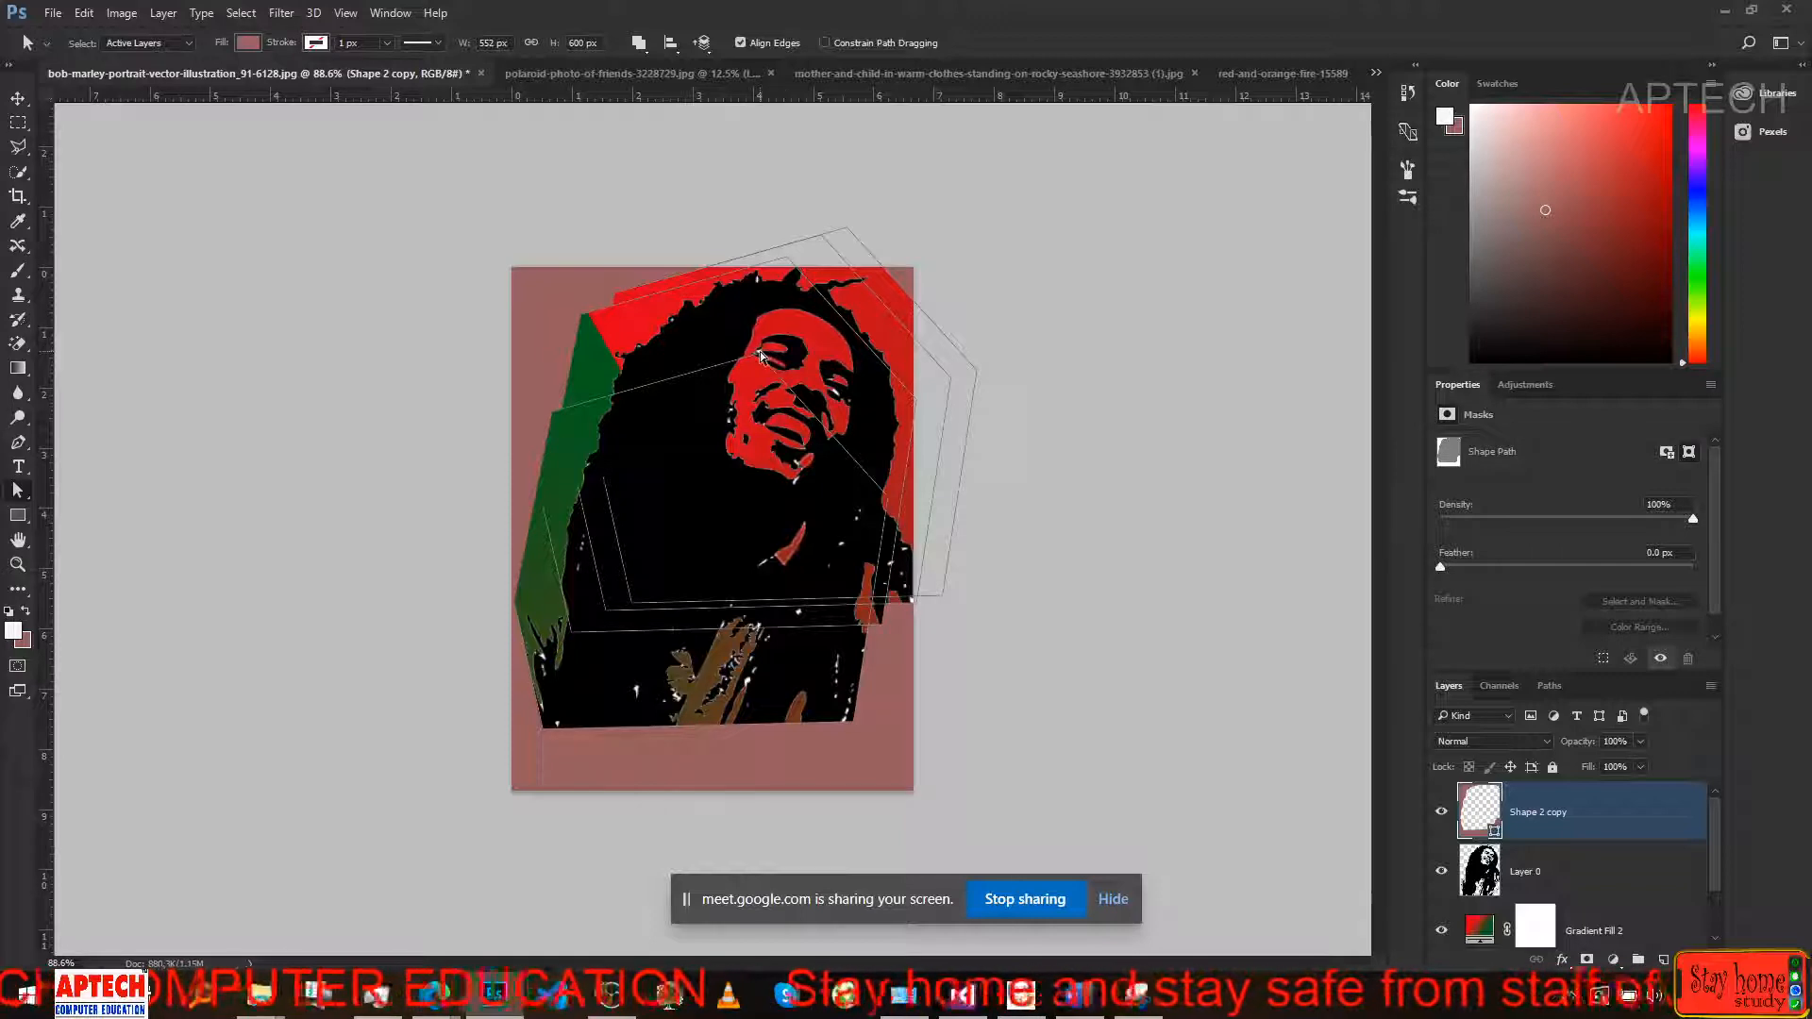
Move the lower-left cutout's top anchor point down into the shape, and shift the whole path up and to the right.
left_click_drag(760, 351, 719, 518)
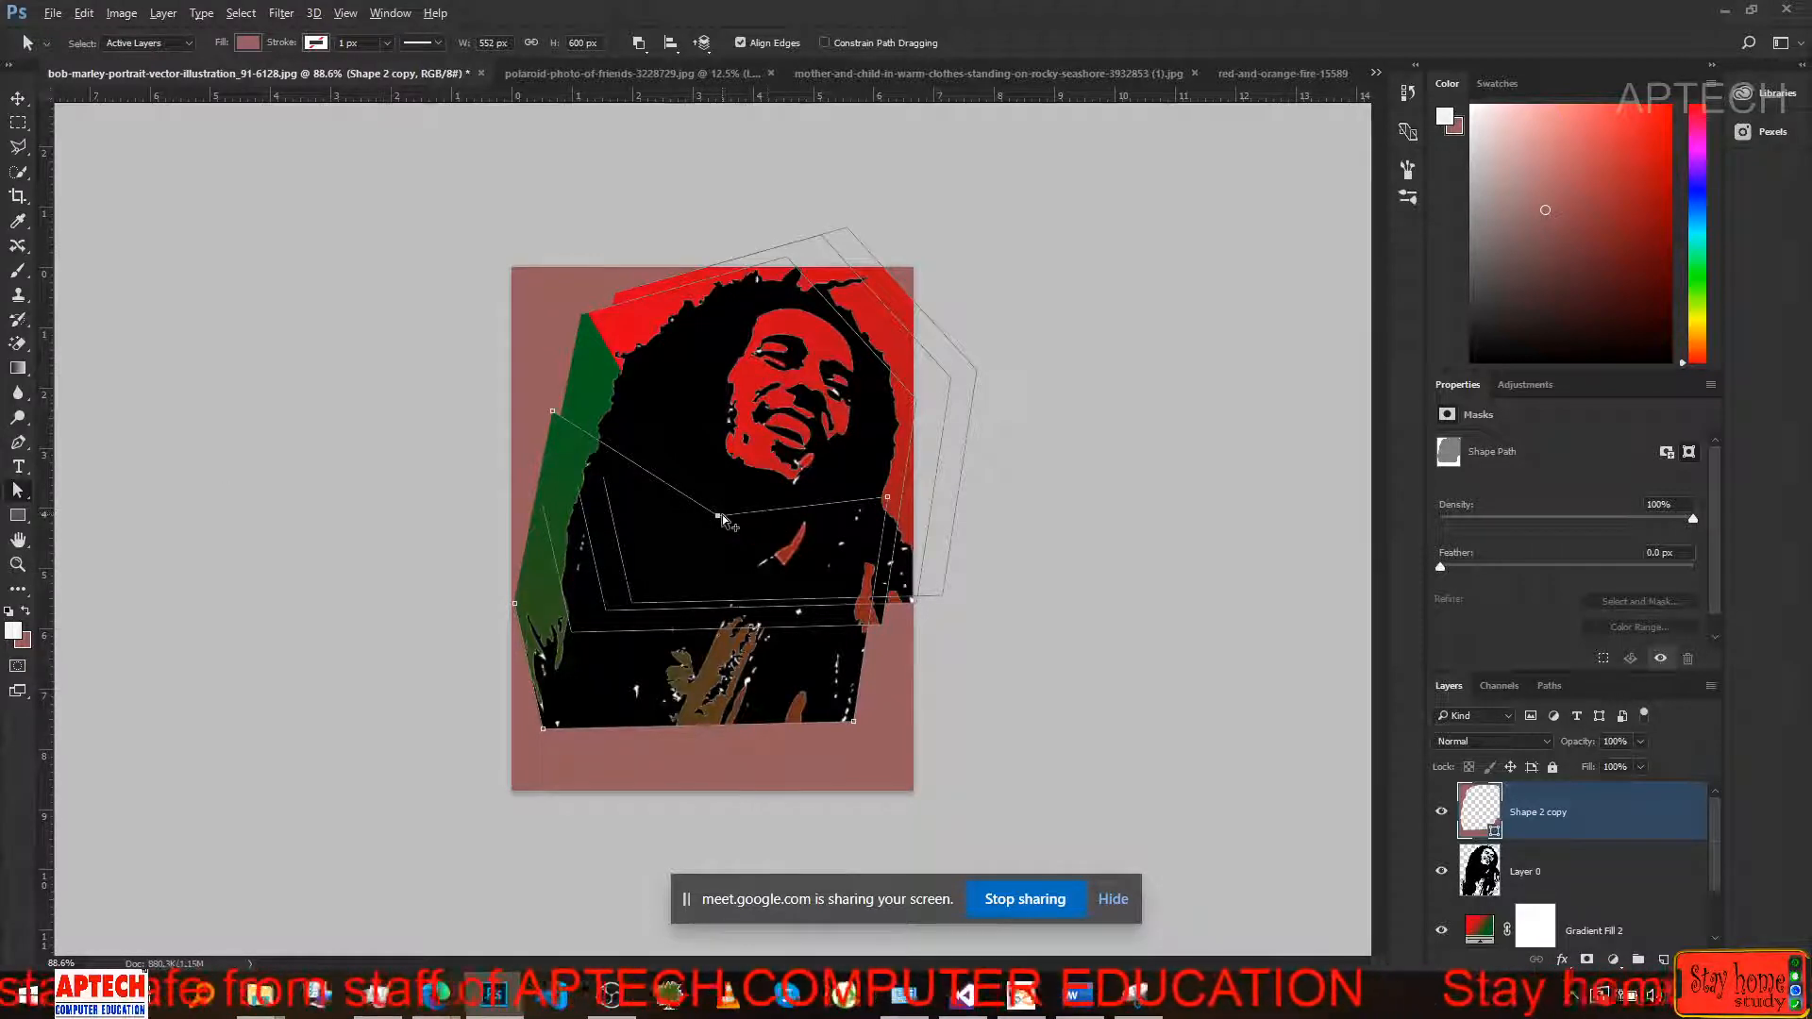
left_click_drag(720, 517, 797, 432)
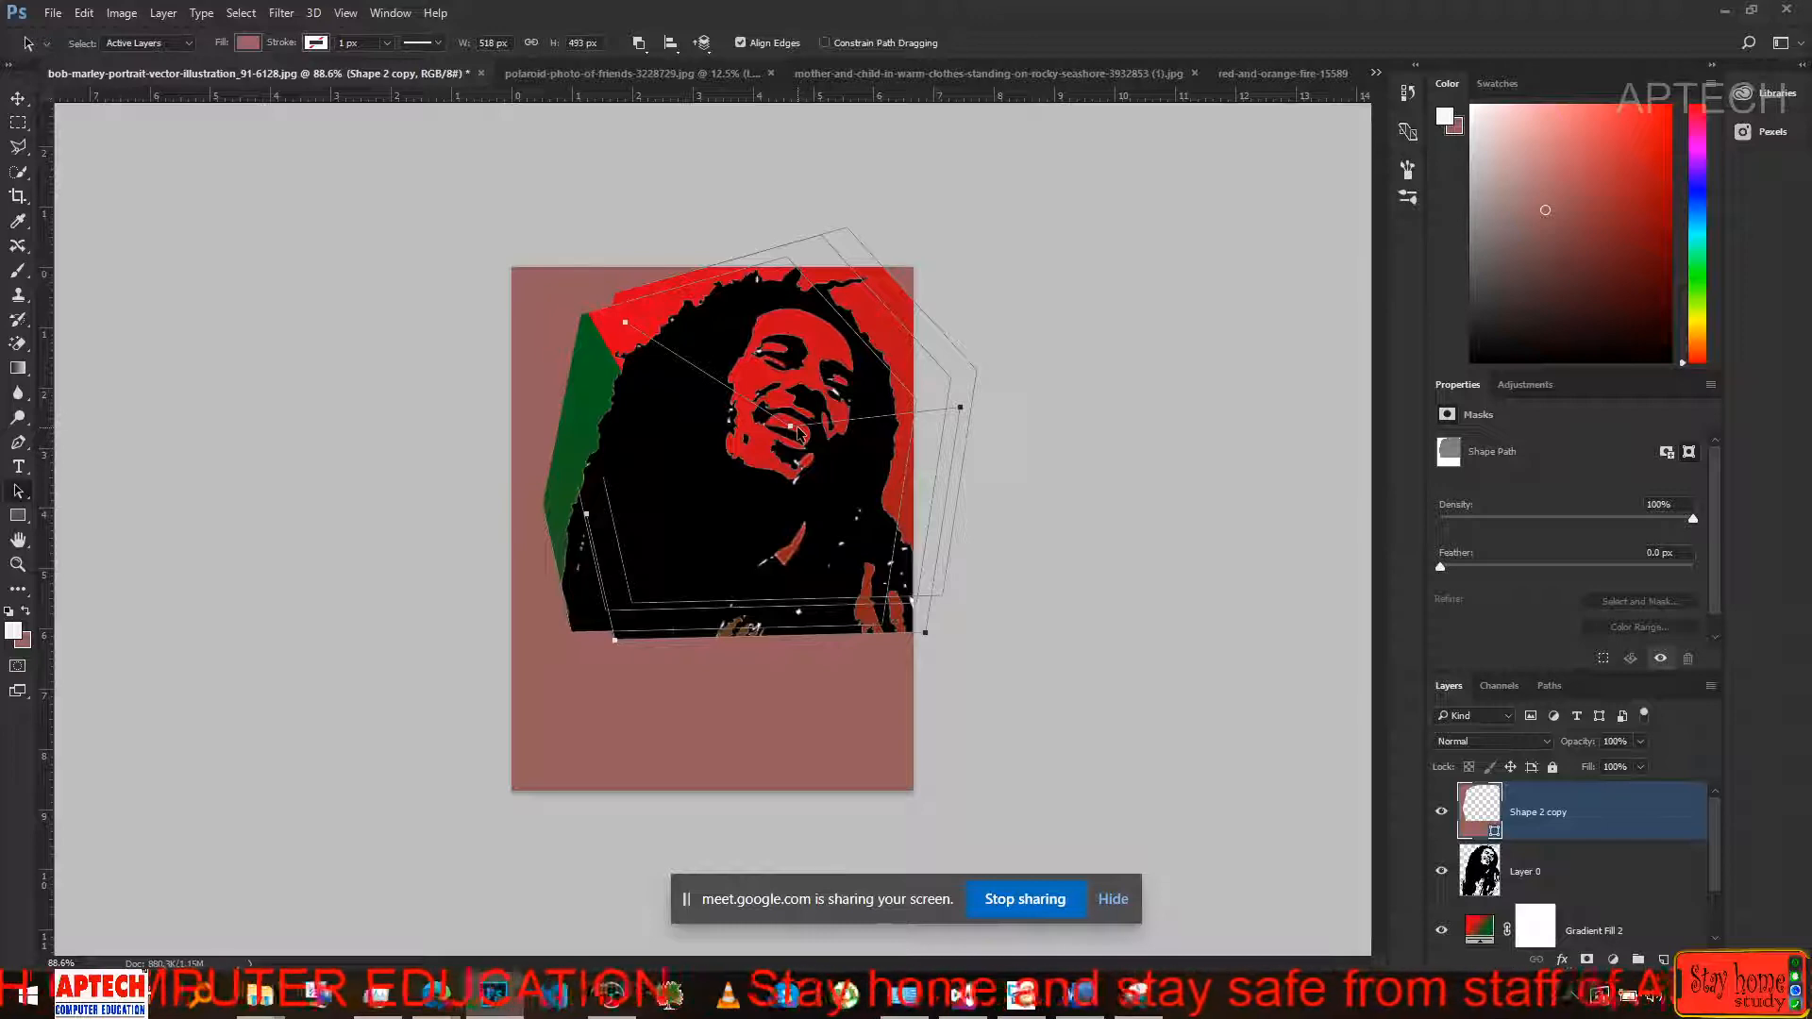
Clear the current path selection and select the right-hand cutout copy as a whole path.
key("Return")
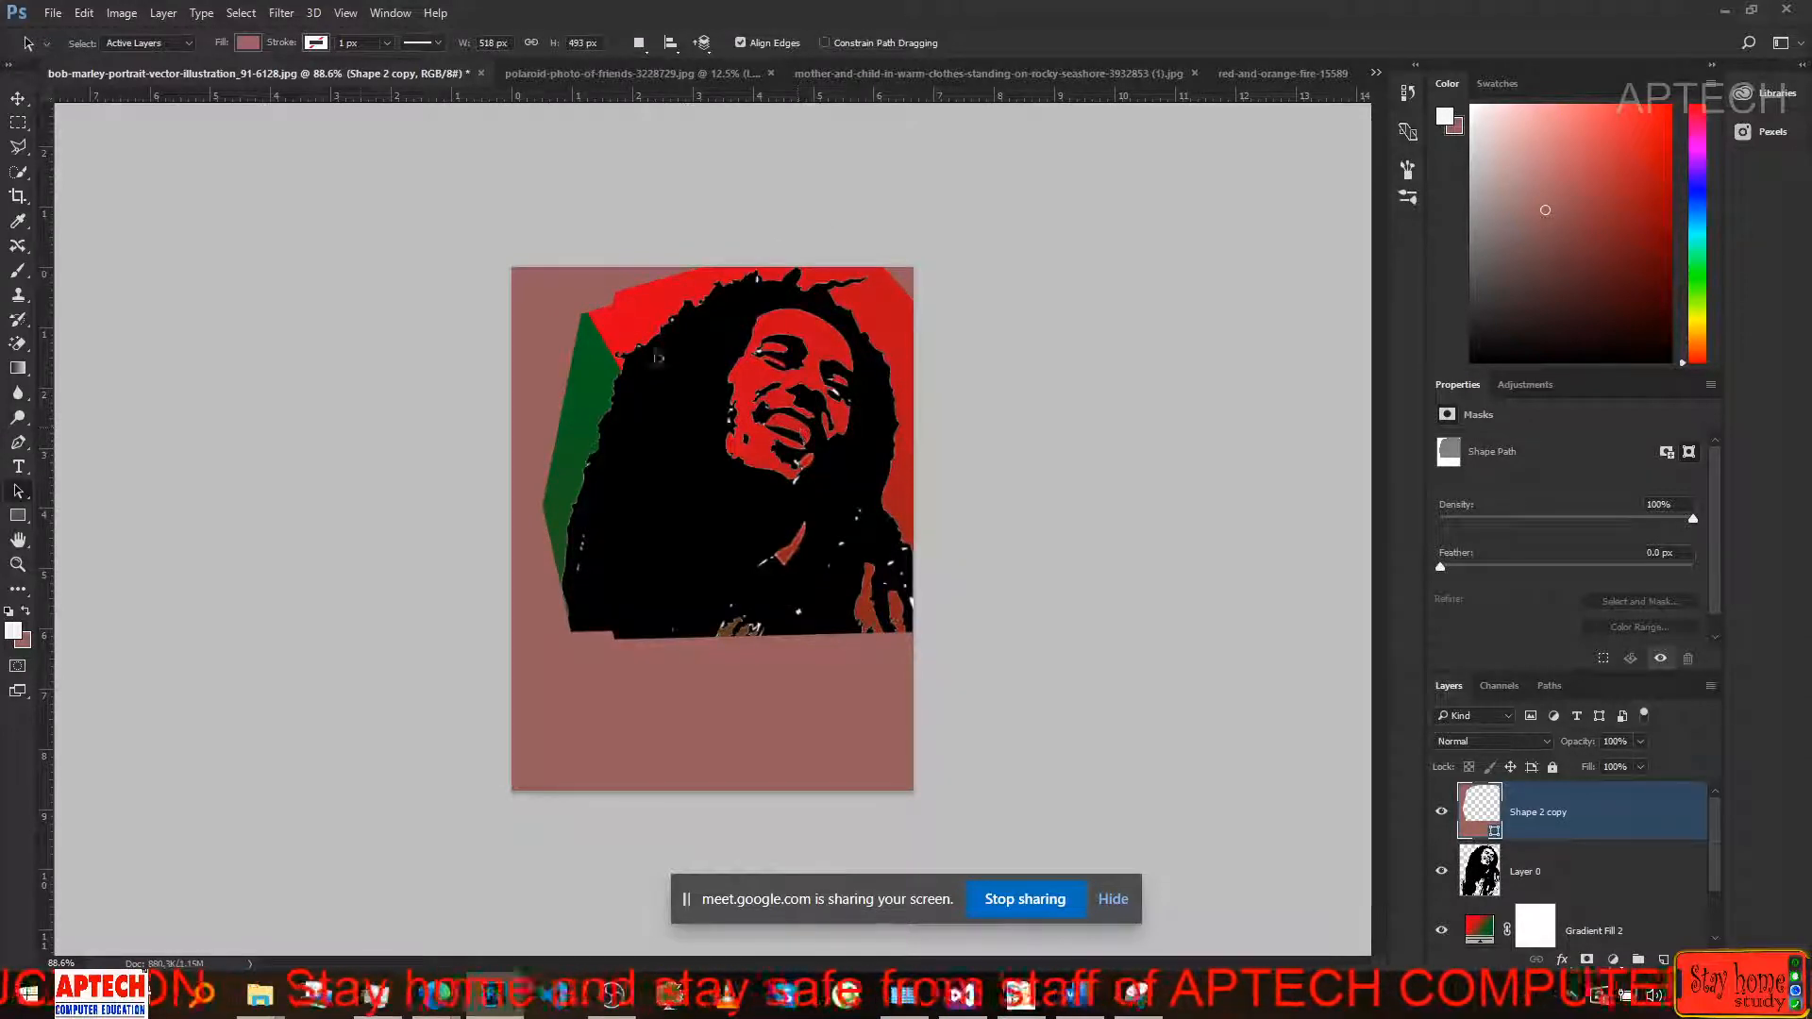
left_click(620, 425)
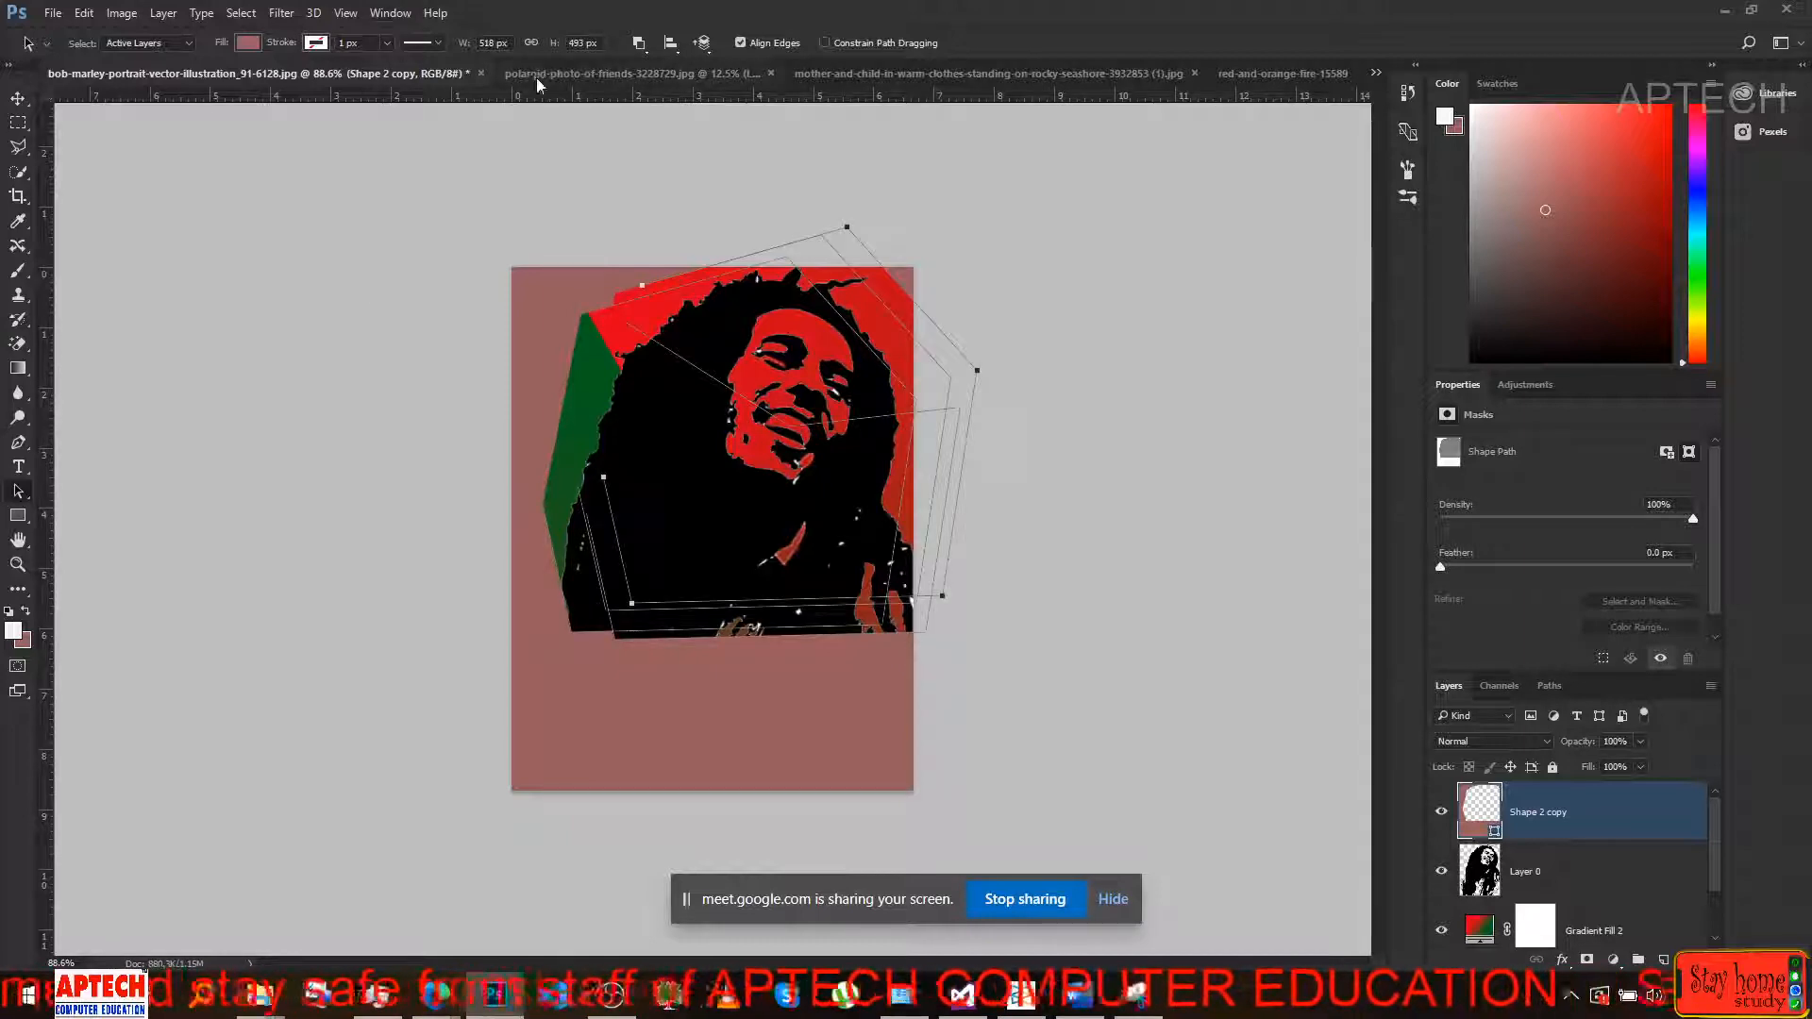
Switch to the mother-and-child seashore document, hide Rectangle 1, Layer 0 copy and Layer 1, and keep Layer 0 copy 2 shown.
left_click(570, 75)
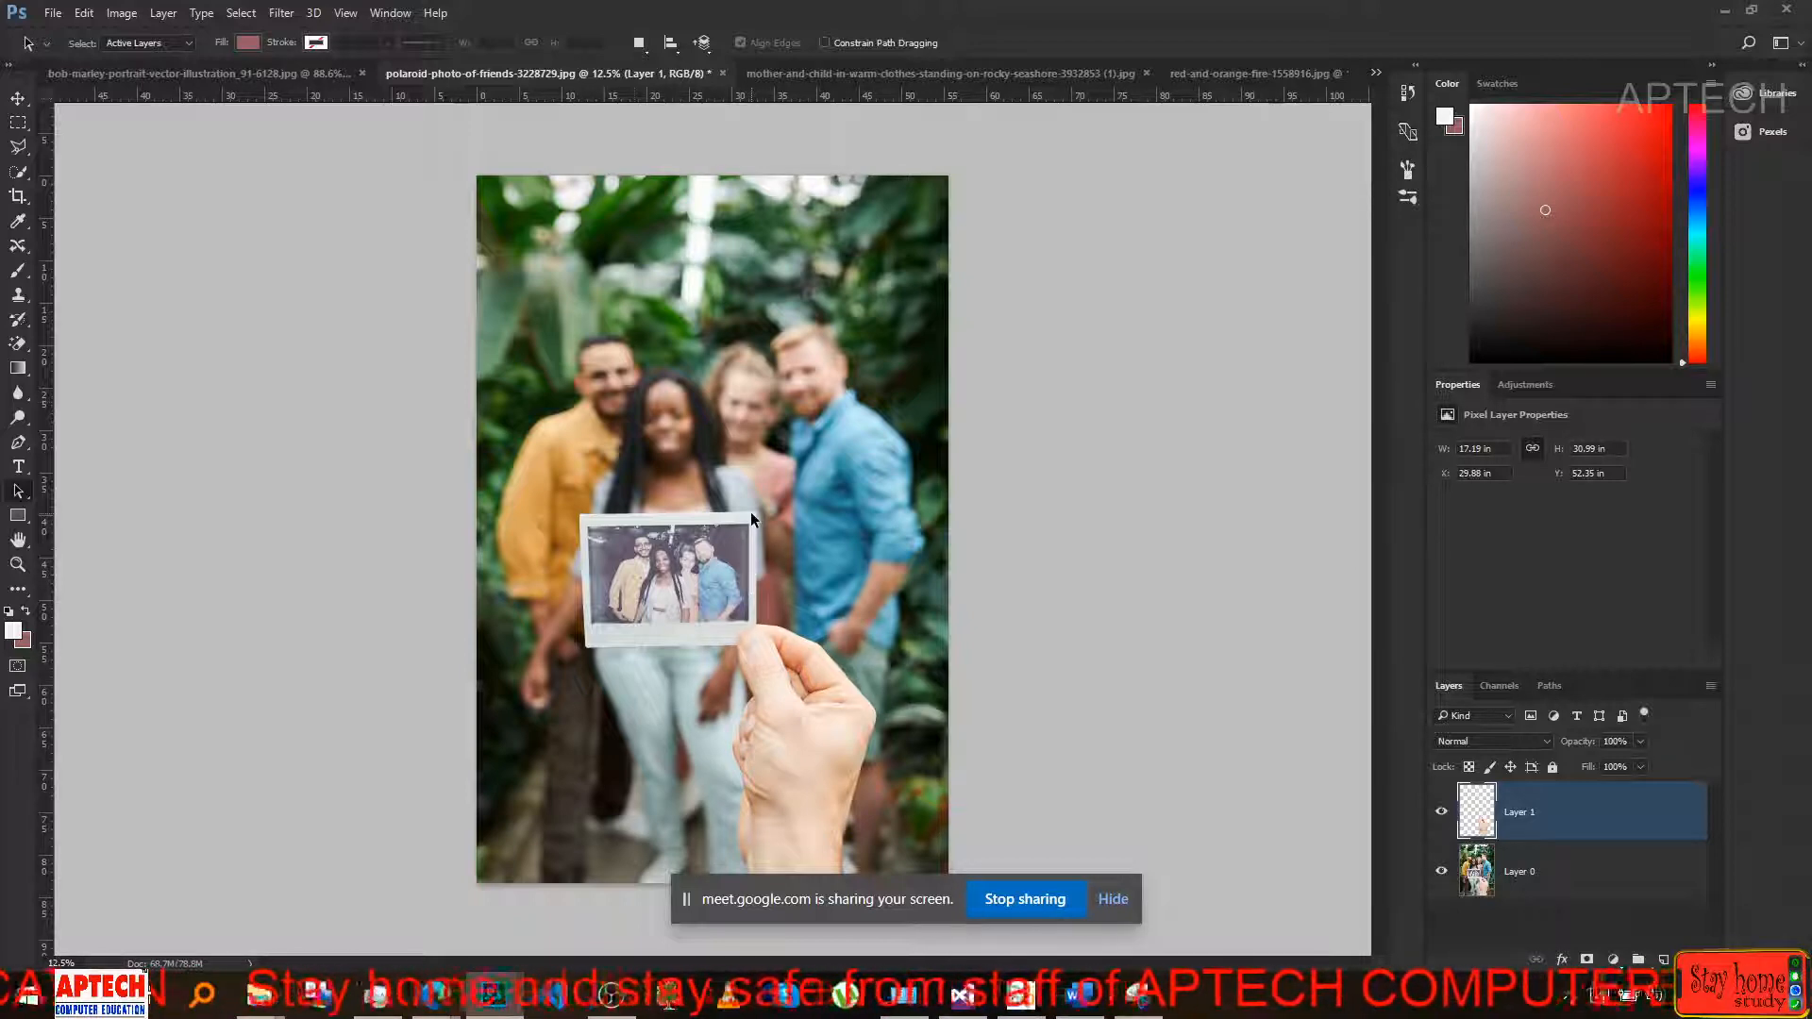
left_click(863, 74)
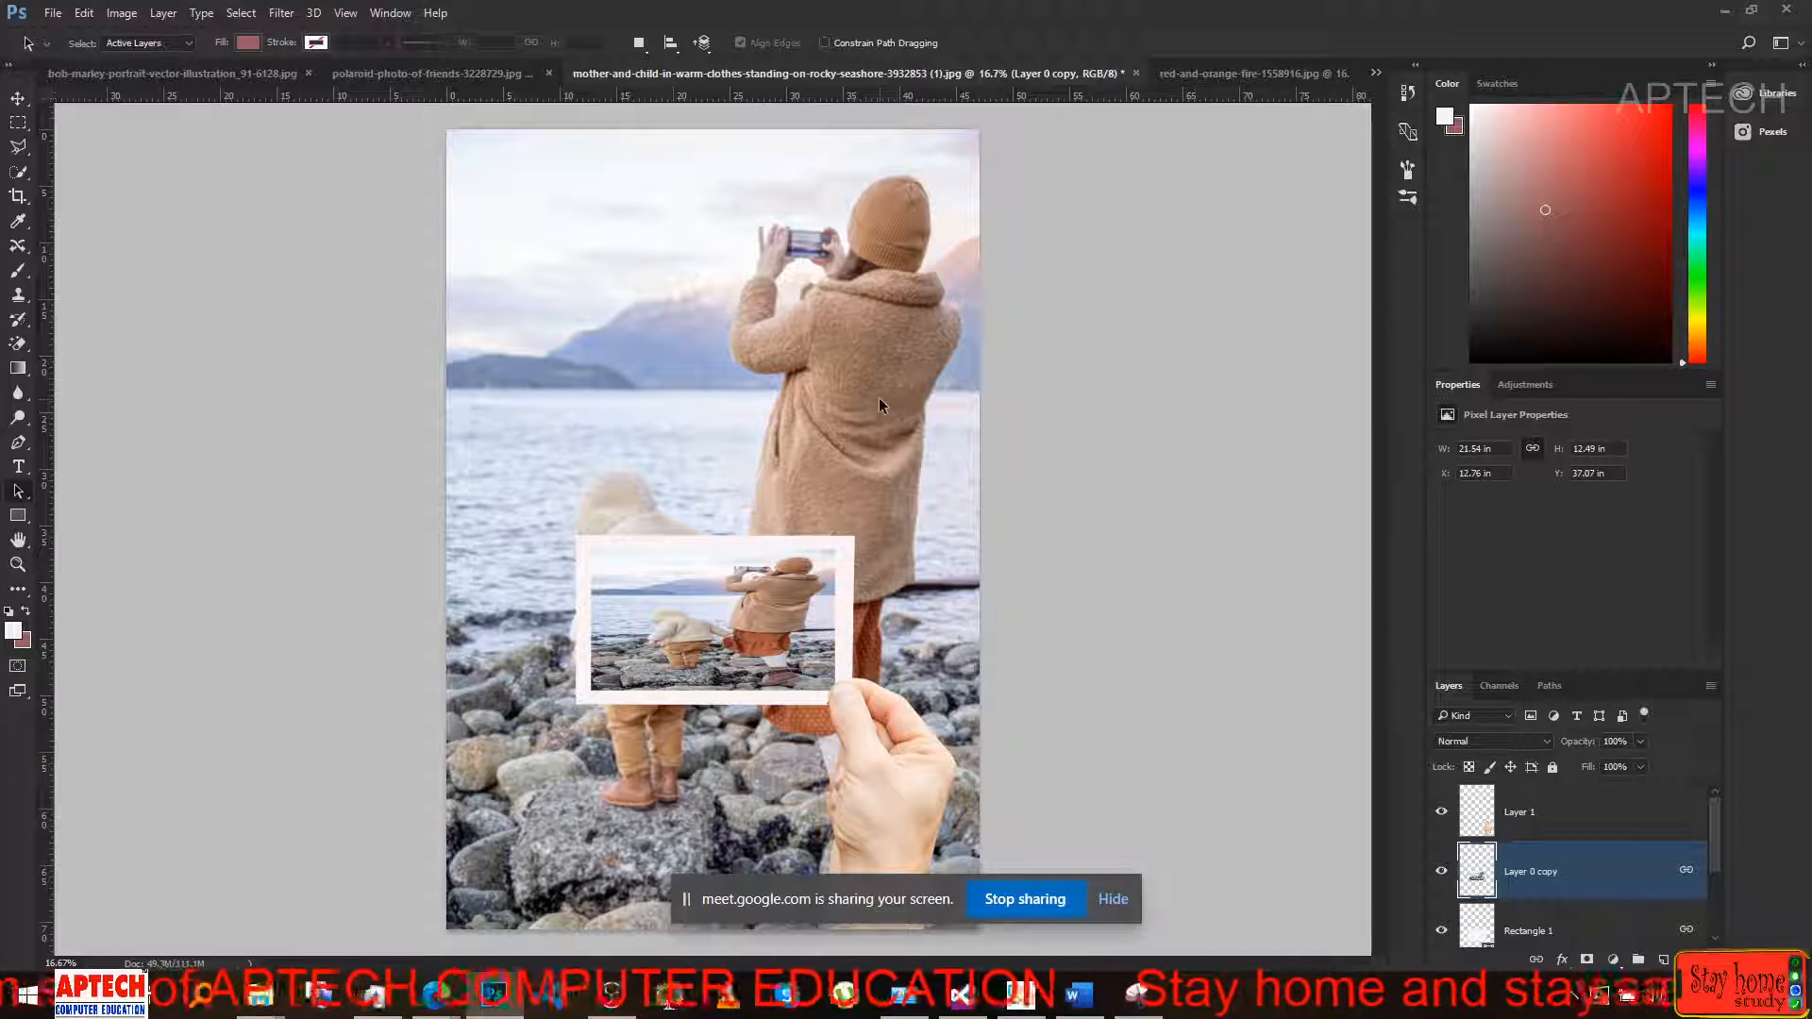
scroll(1538, 873, "down", 3)
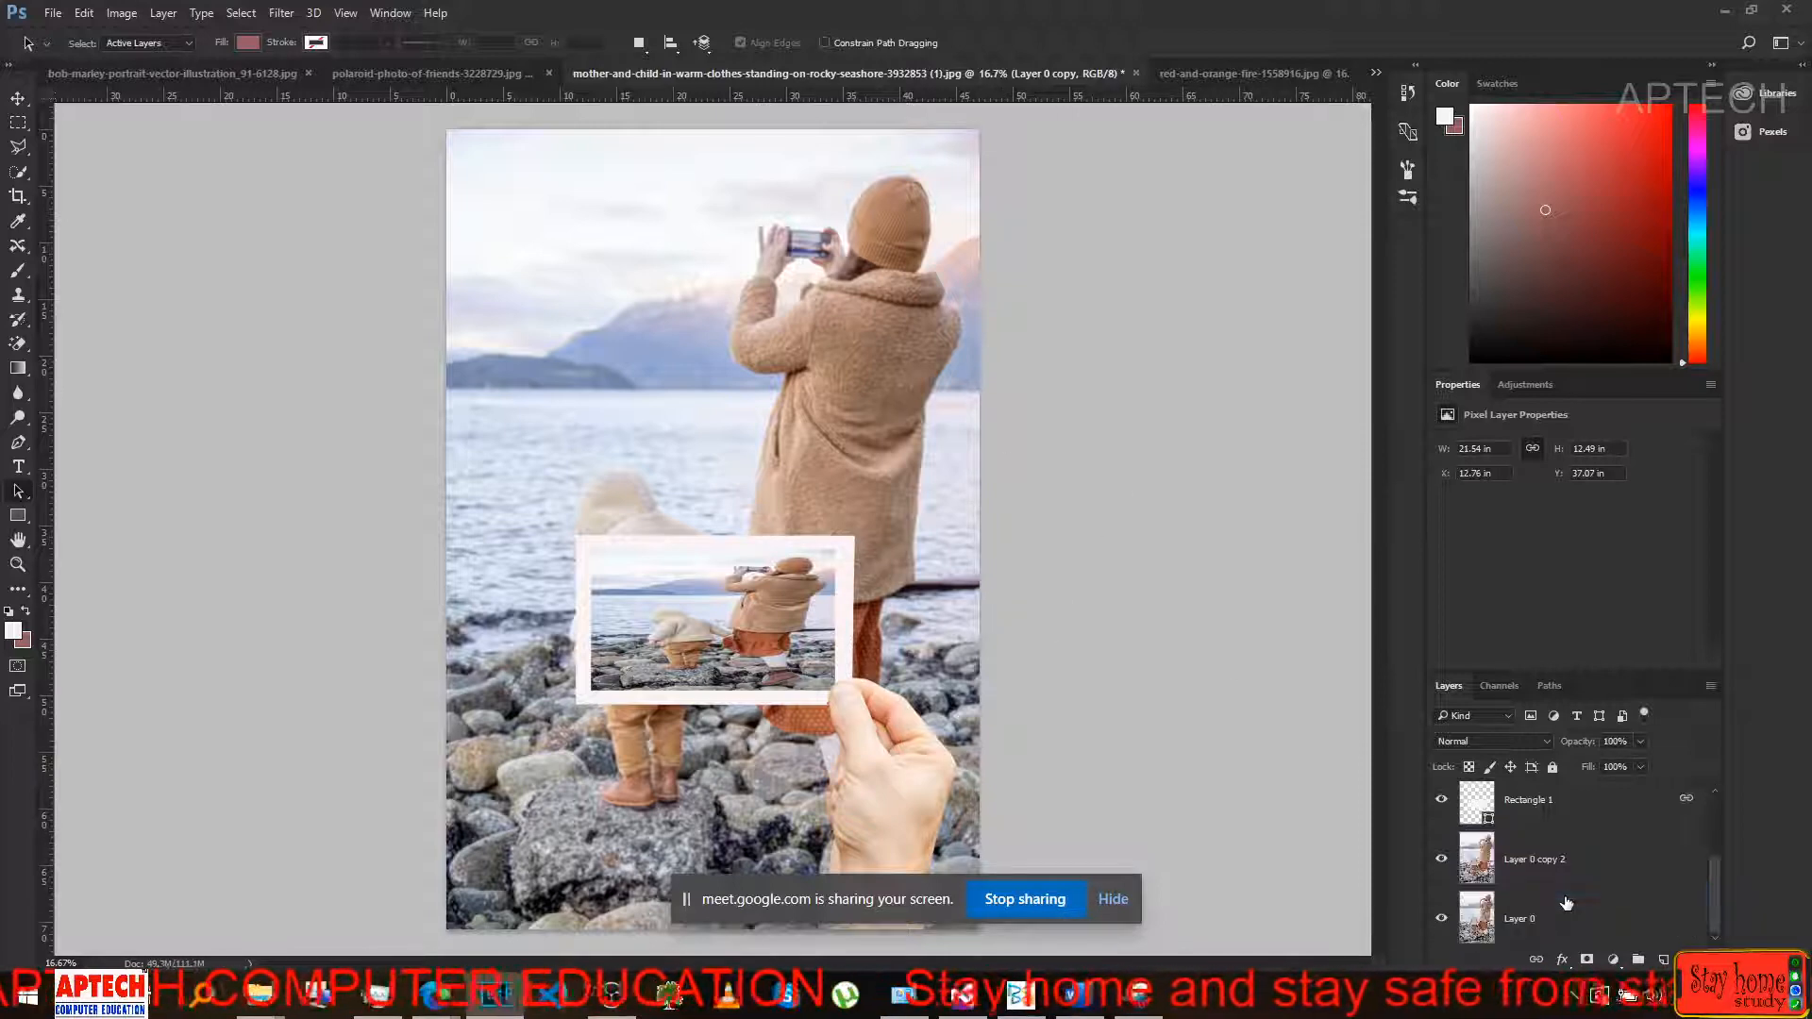
left_click(1441, 802)
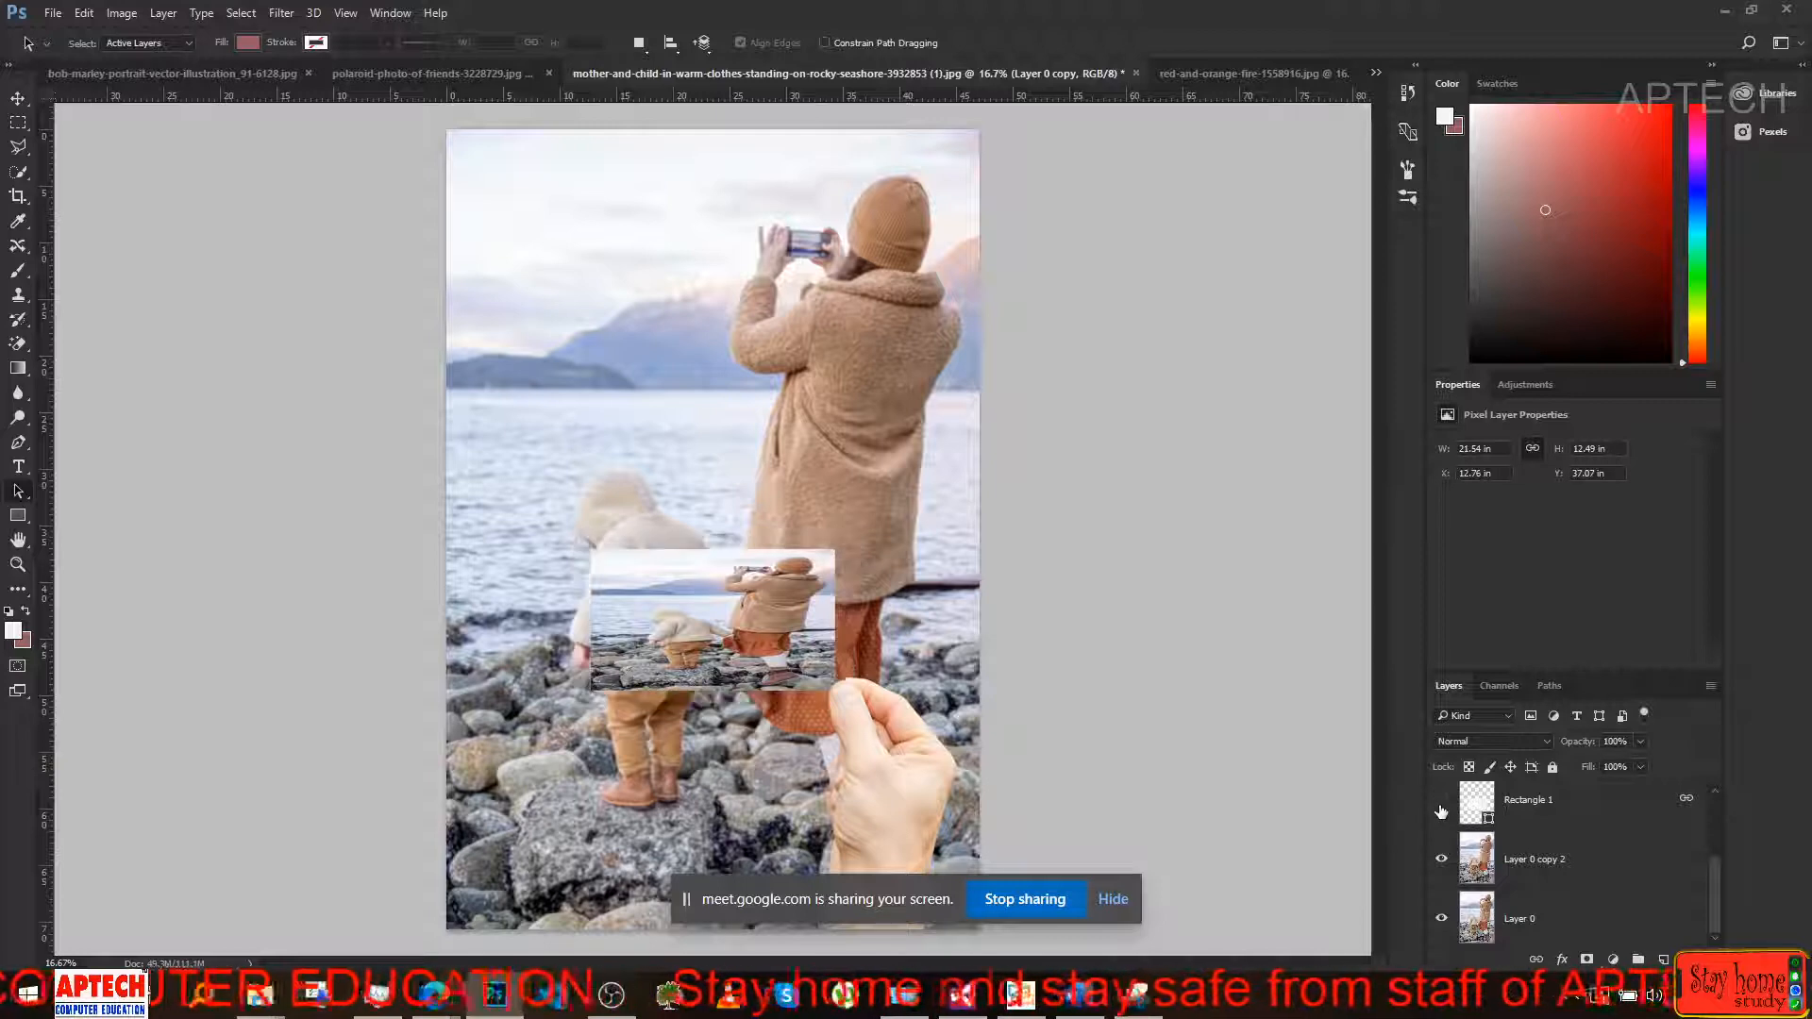
scroll(1440, 812, "up", 3)
left_click(1441, 870)
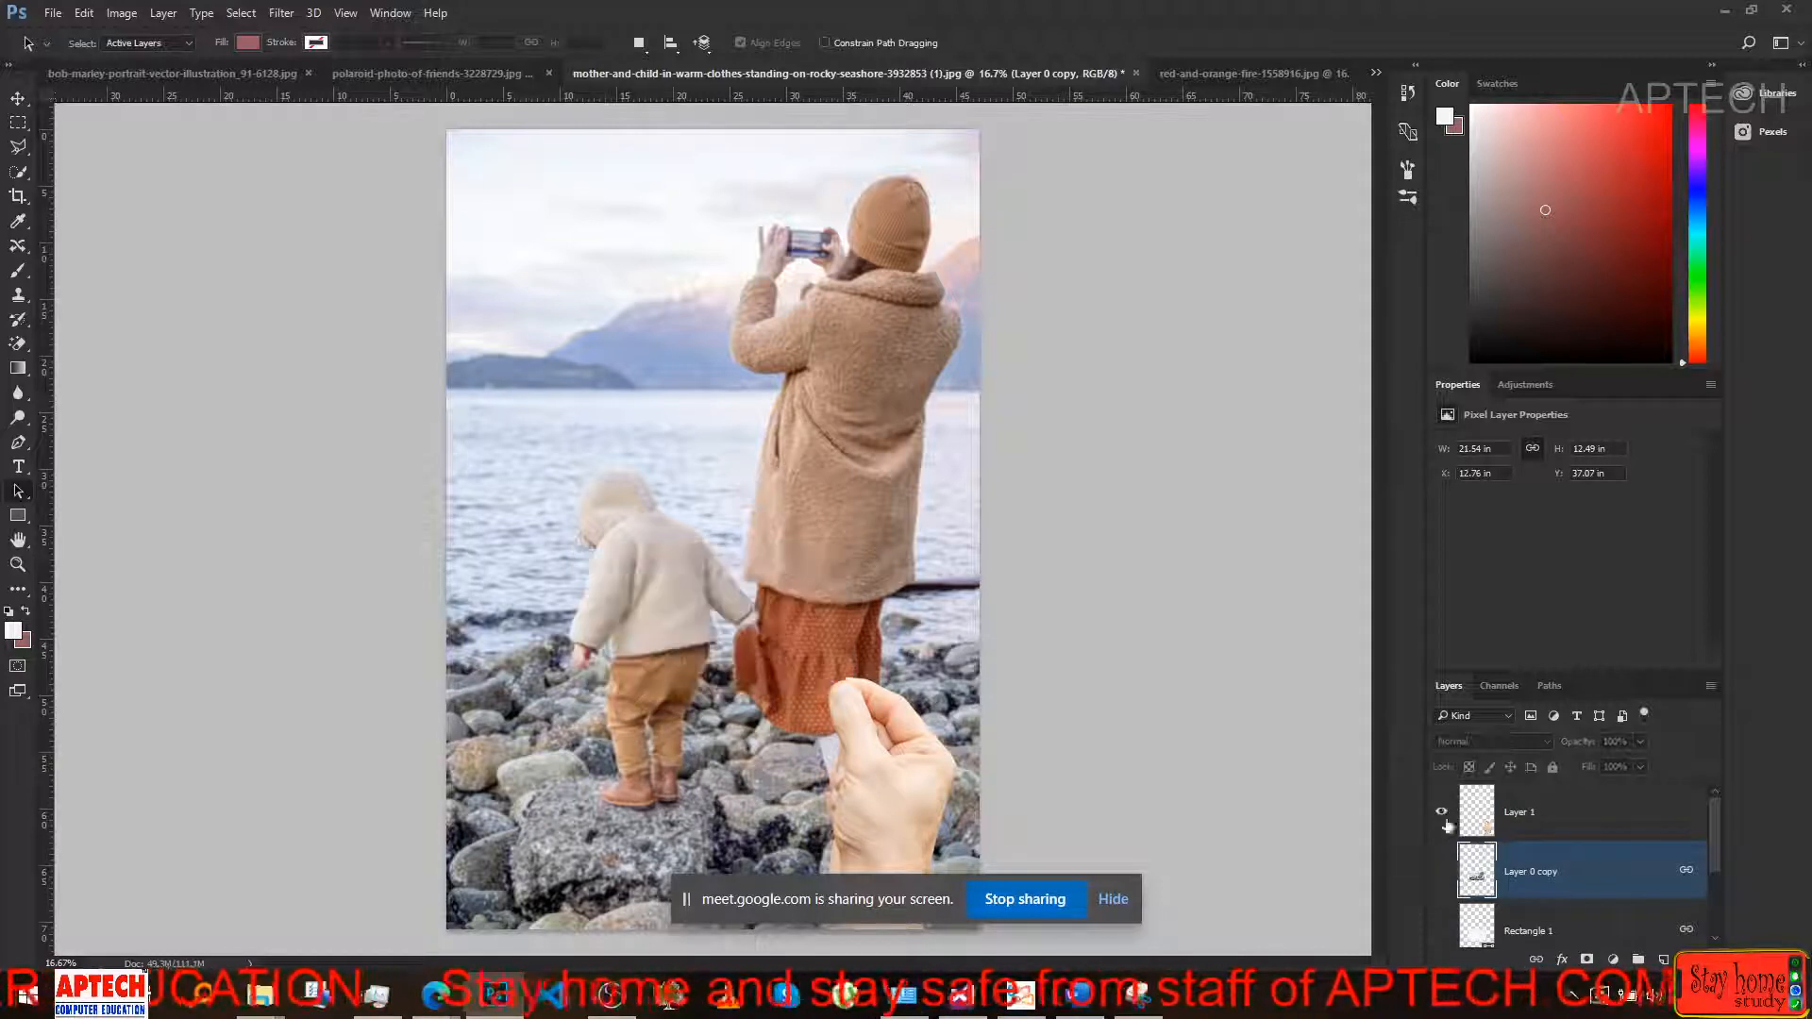
left_click(1441, 813)
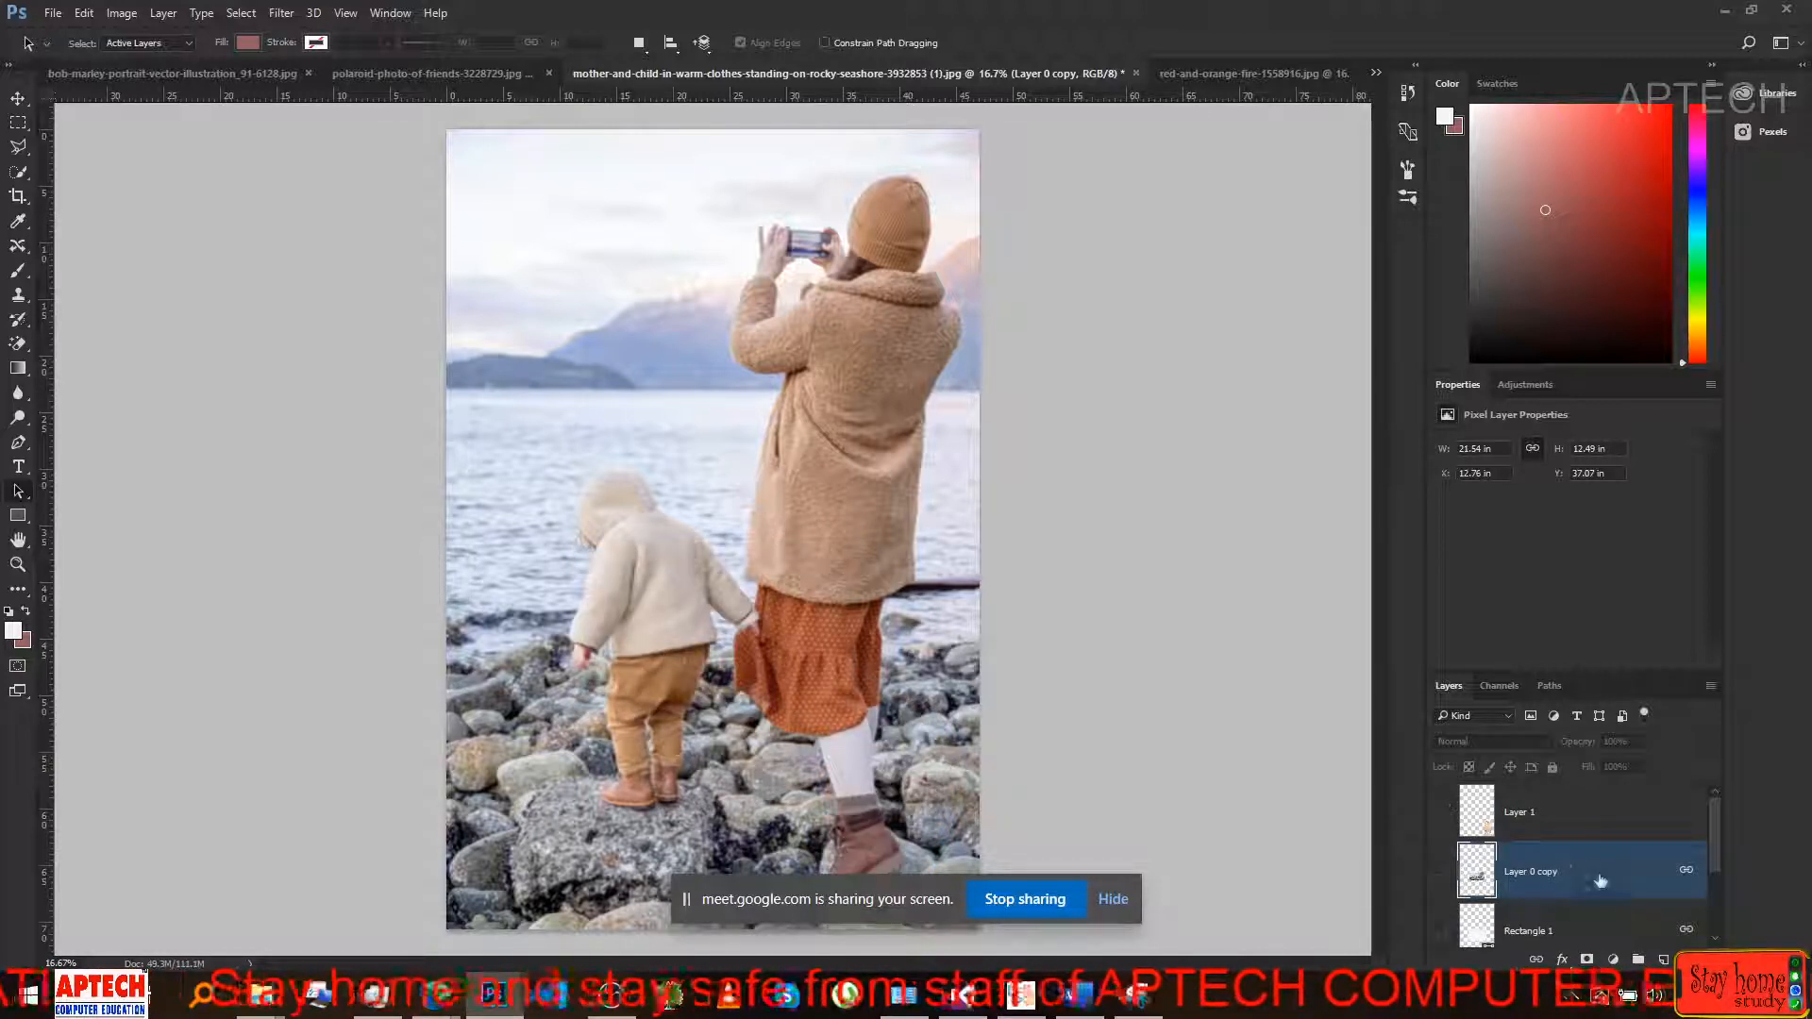
scroll(1600, 881, "down", 2)
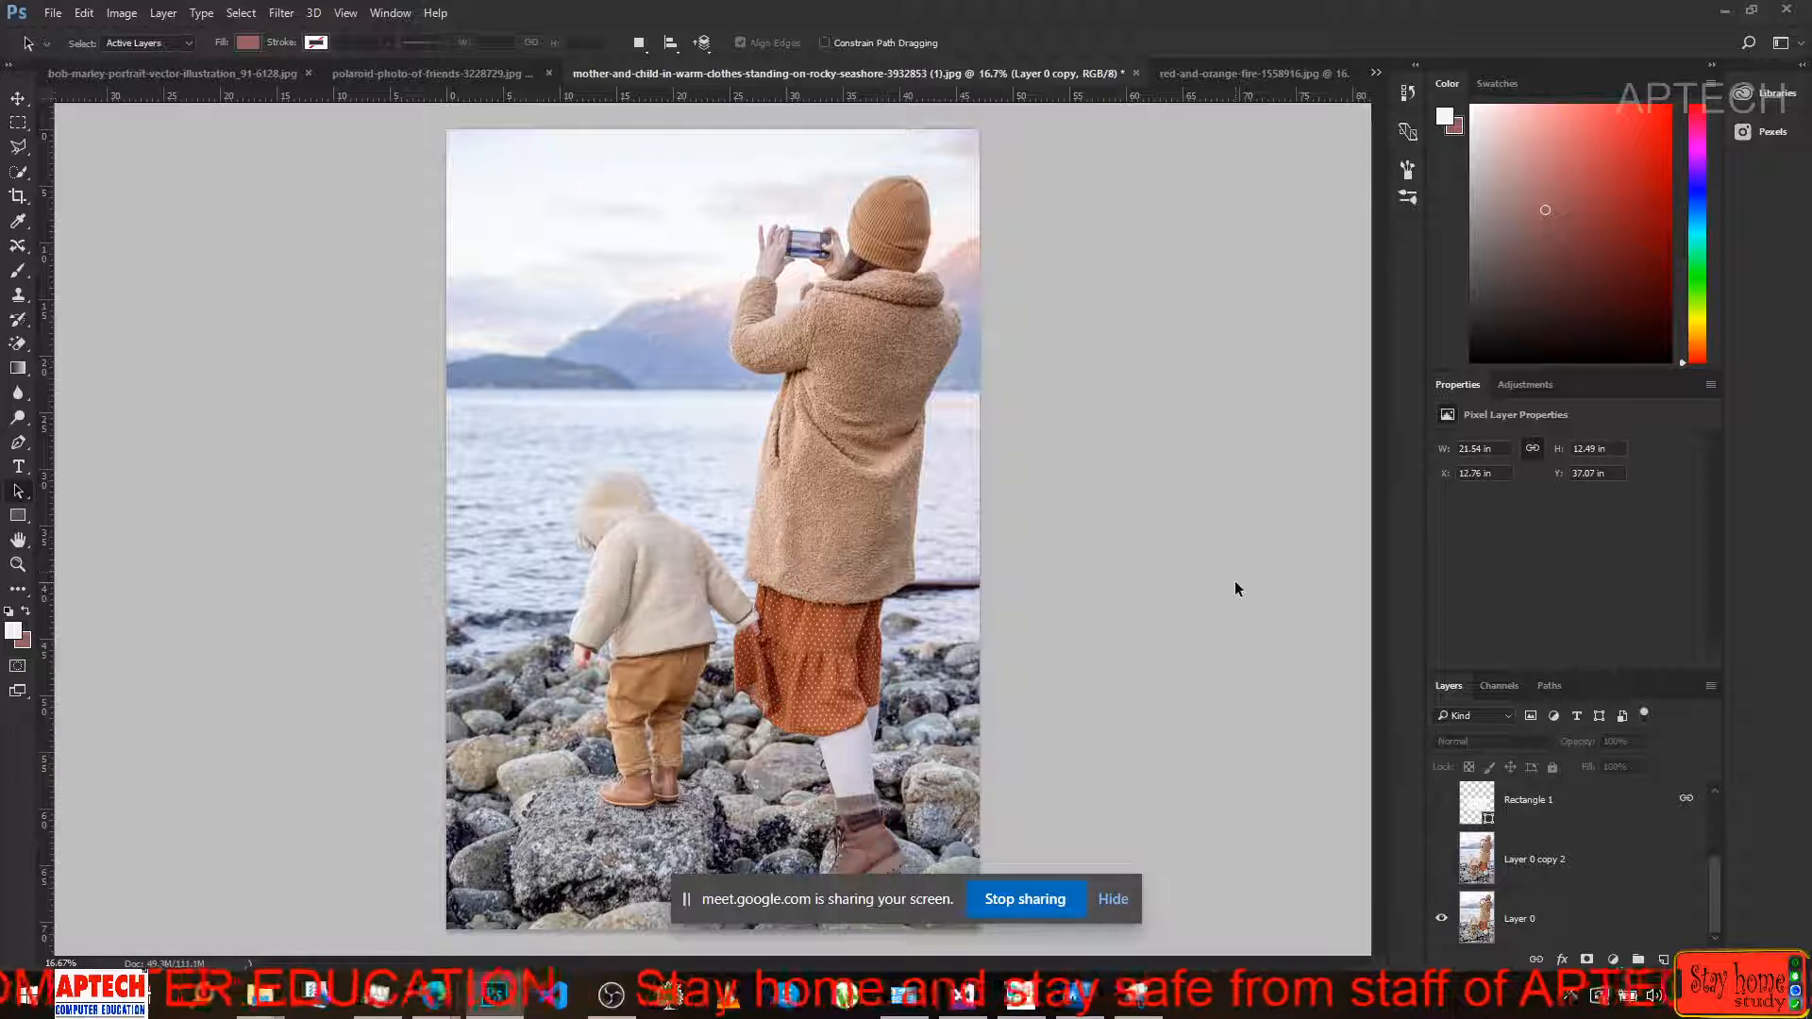
left_click(1442, 870)
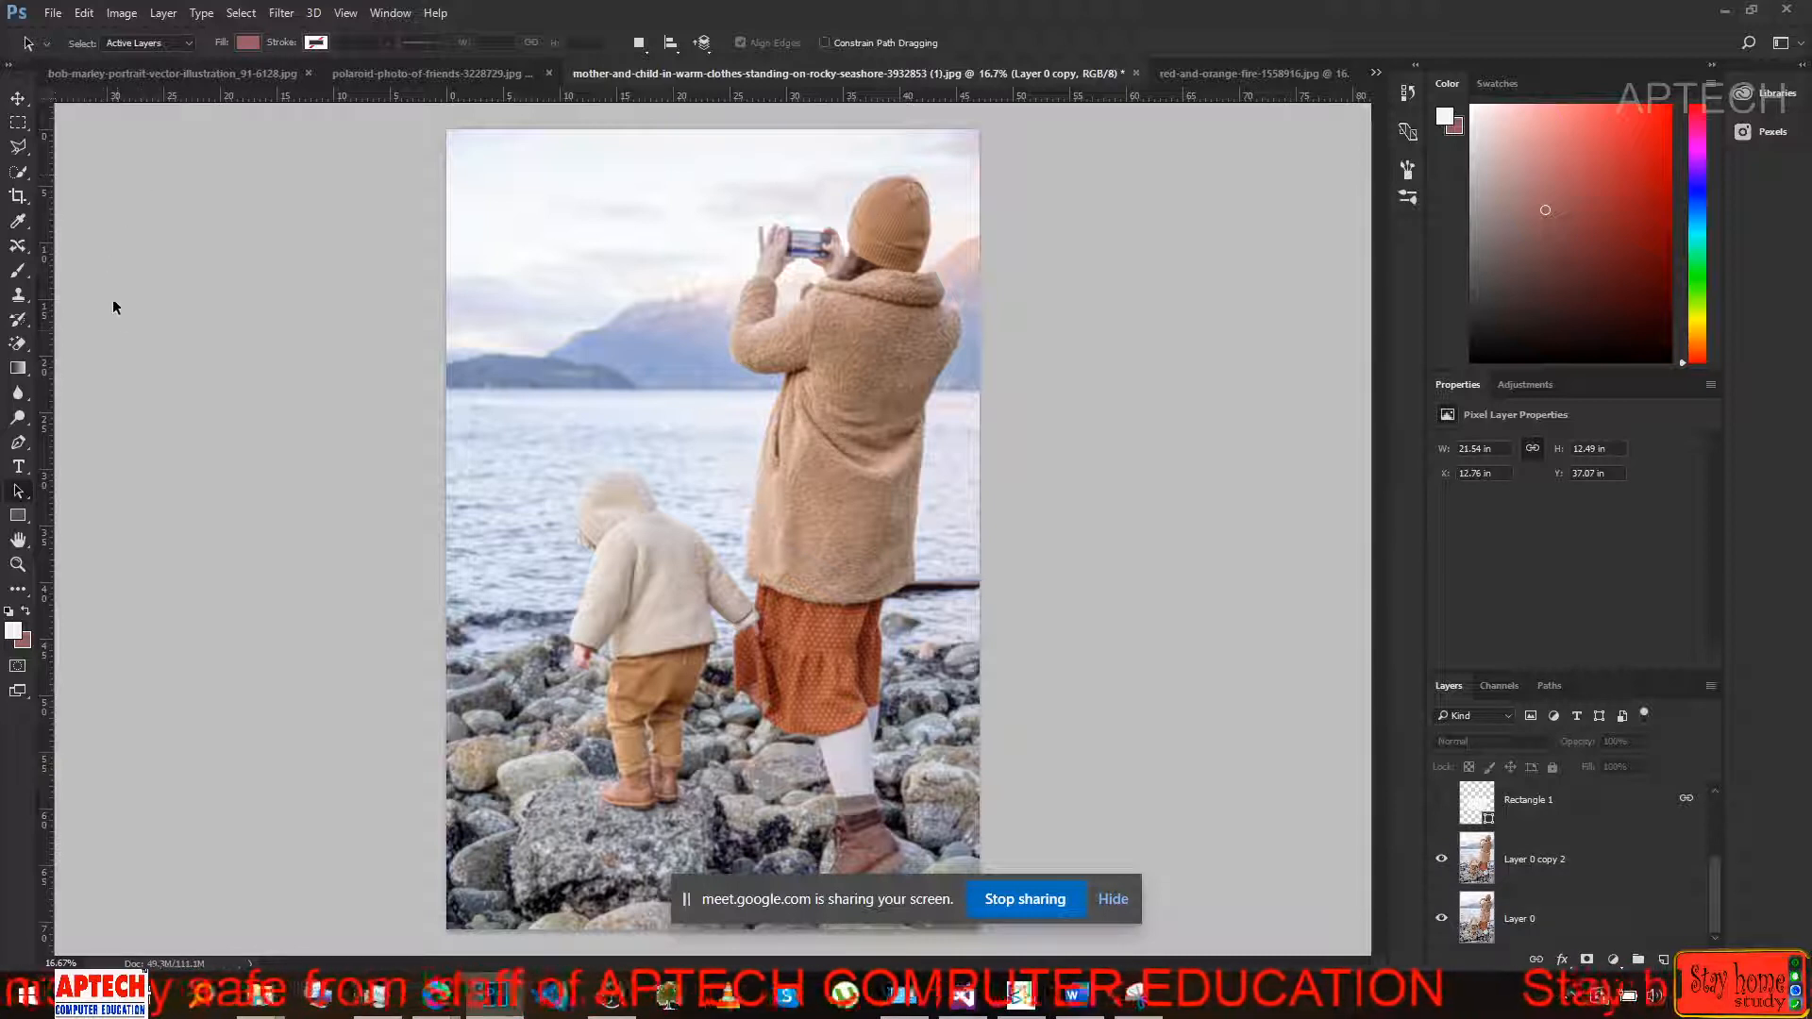
Activate the Blur Tool and replace Layer 0 copy 2 with a fresh duplicate of Layer 0.
left_click(24, 394)
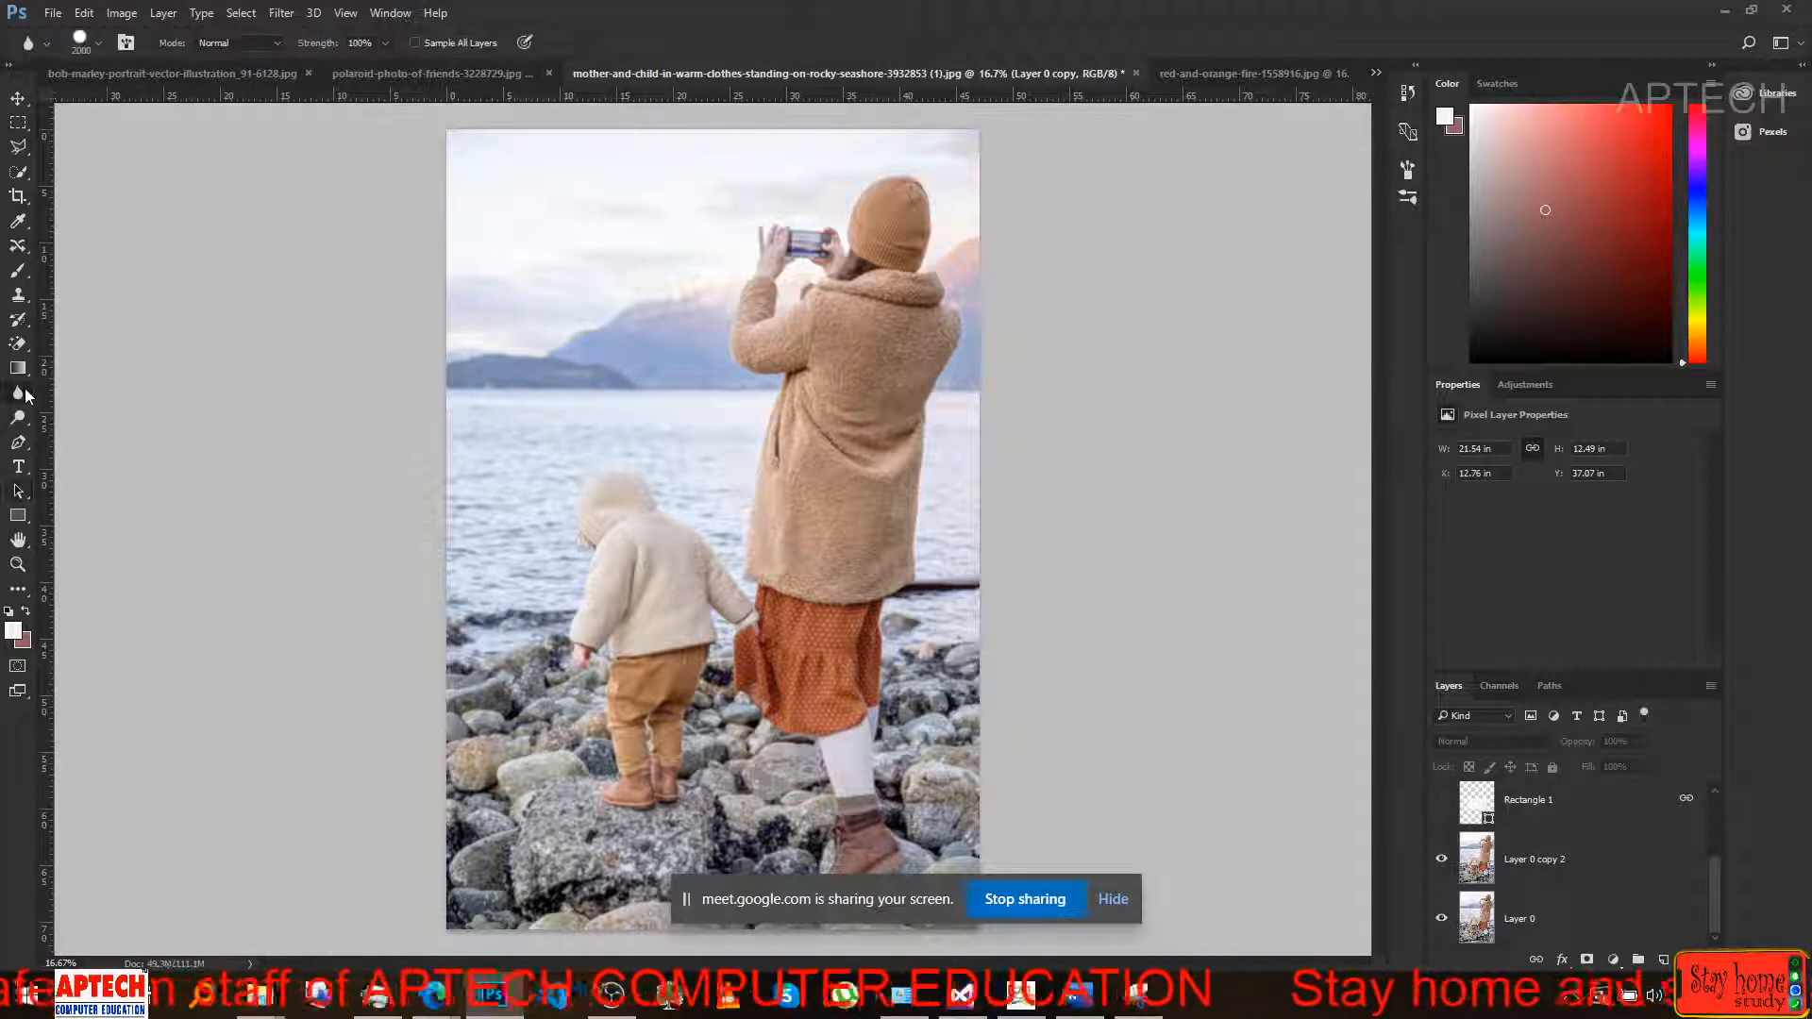
right_click(25, 393)
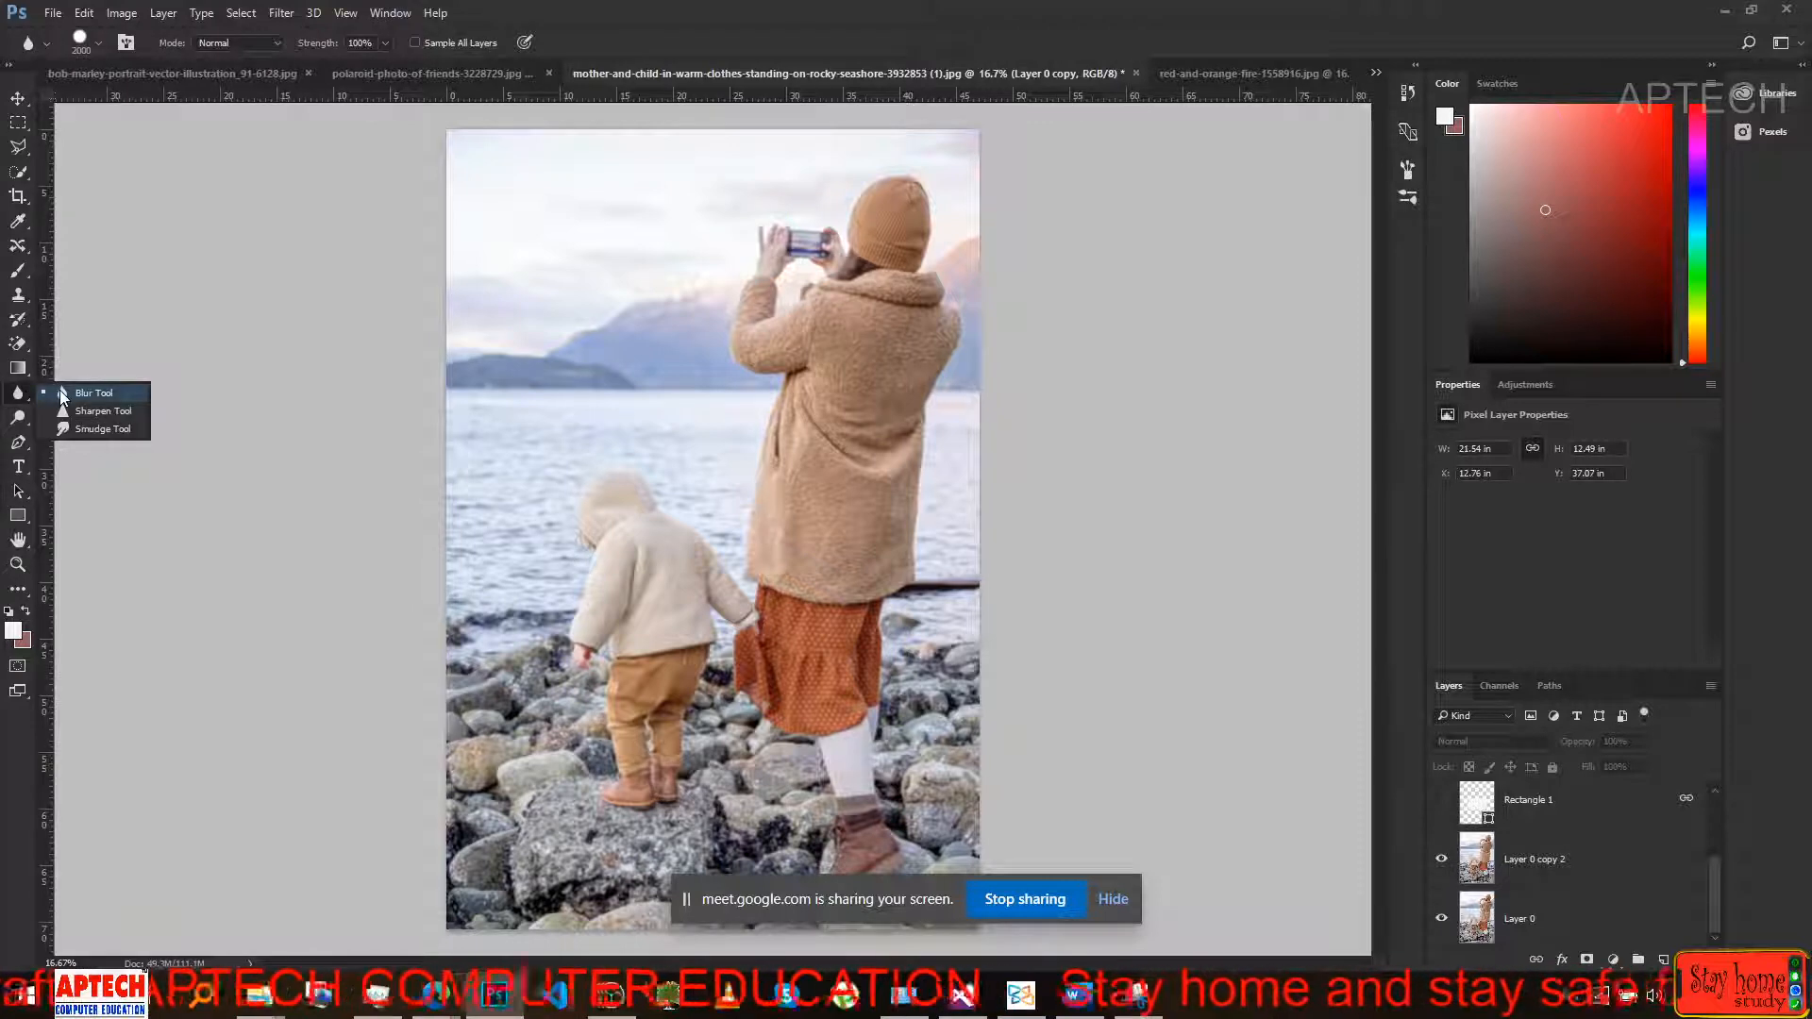
left_click(1484, 857)
left_click(1484, 856)
key("Delete")
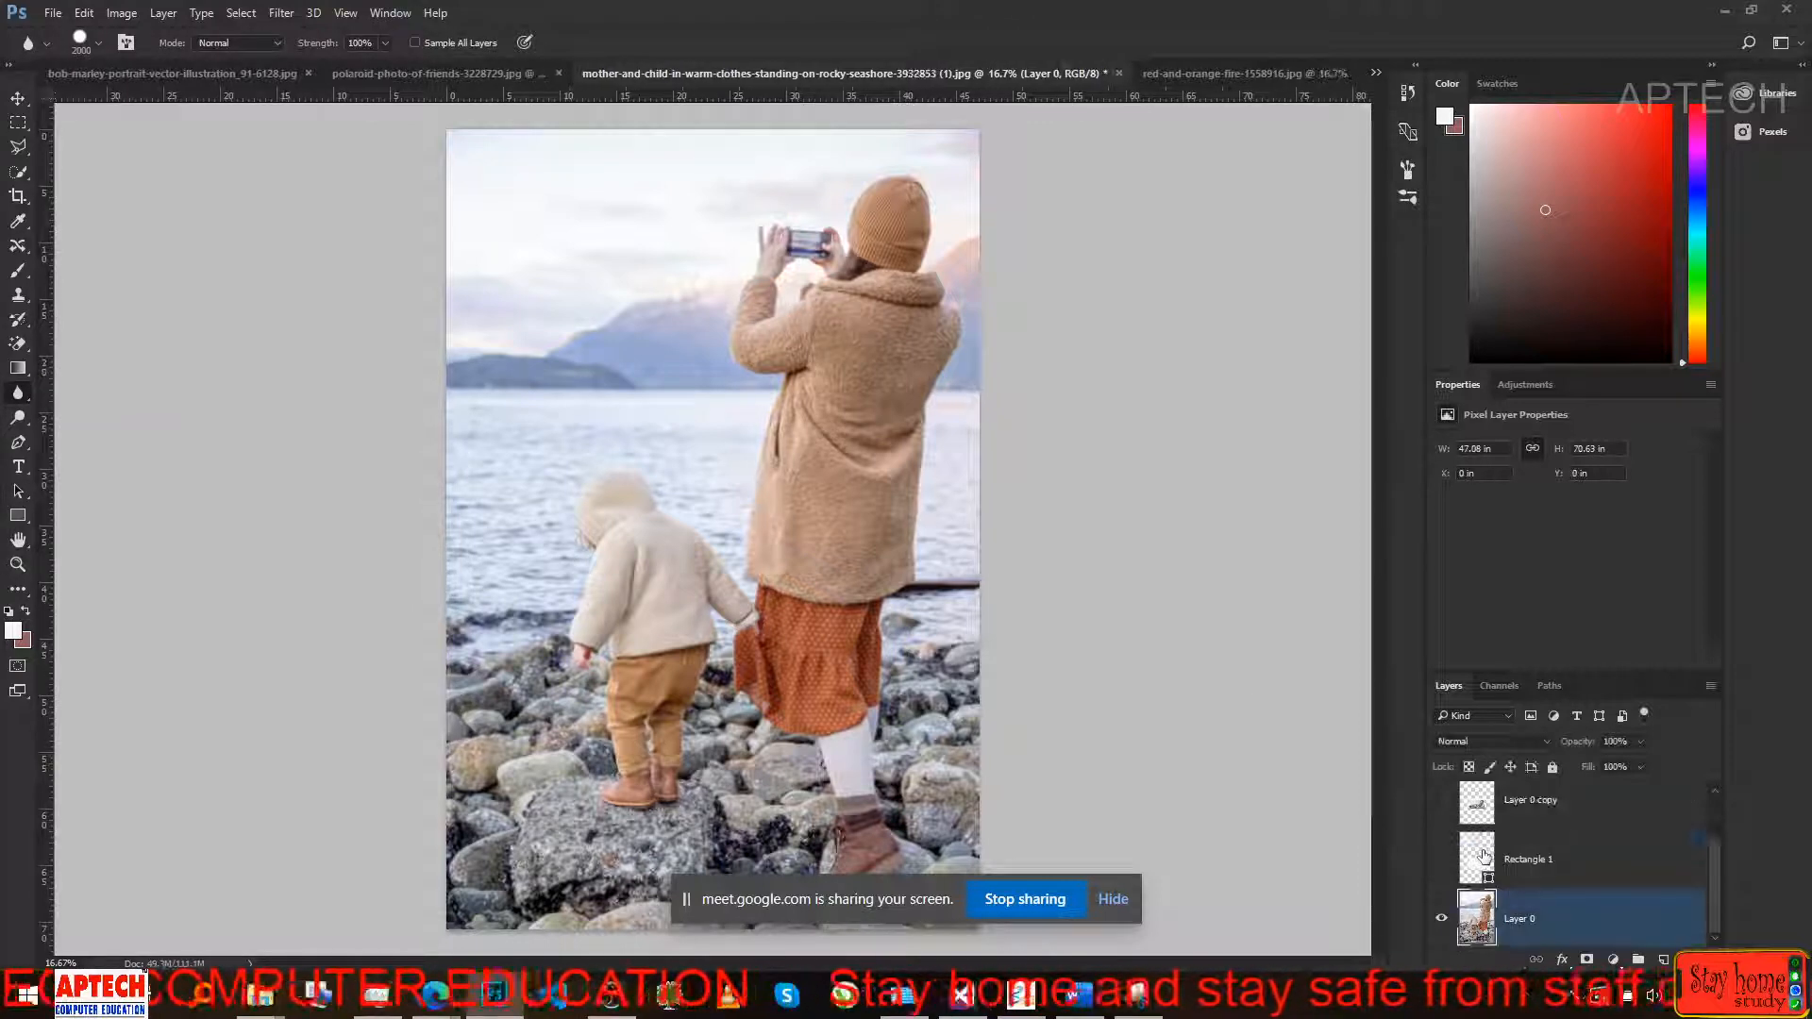
left_click_drag(1519, 934, 1664, 959)
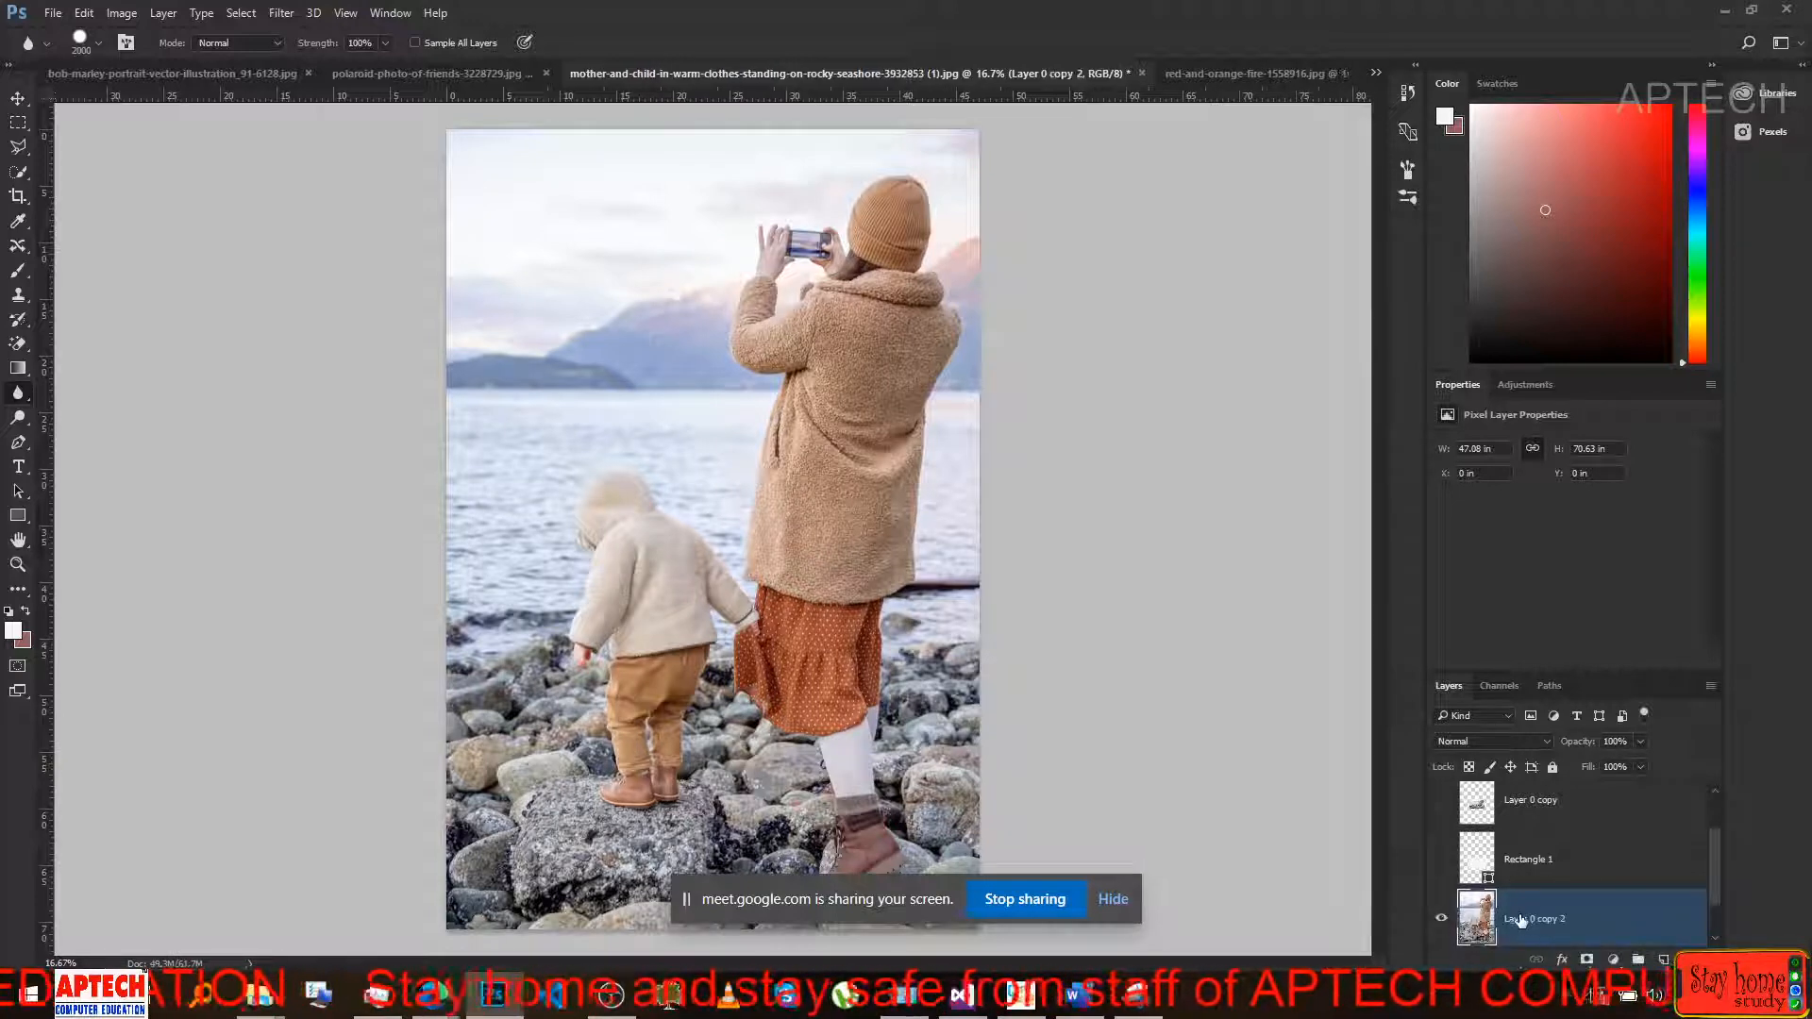
scroll(1509, 910, "down", 1)
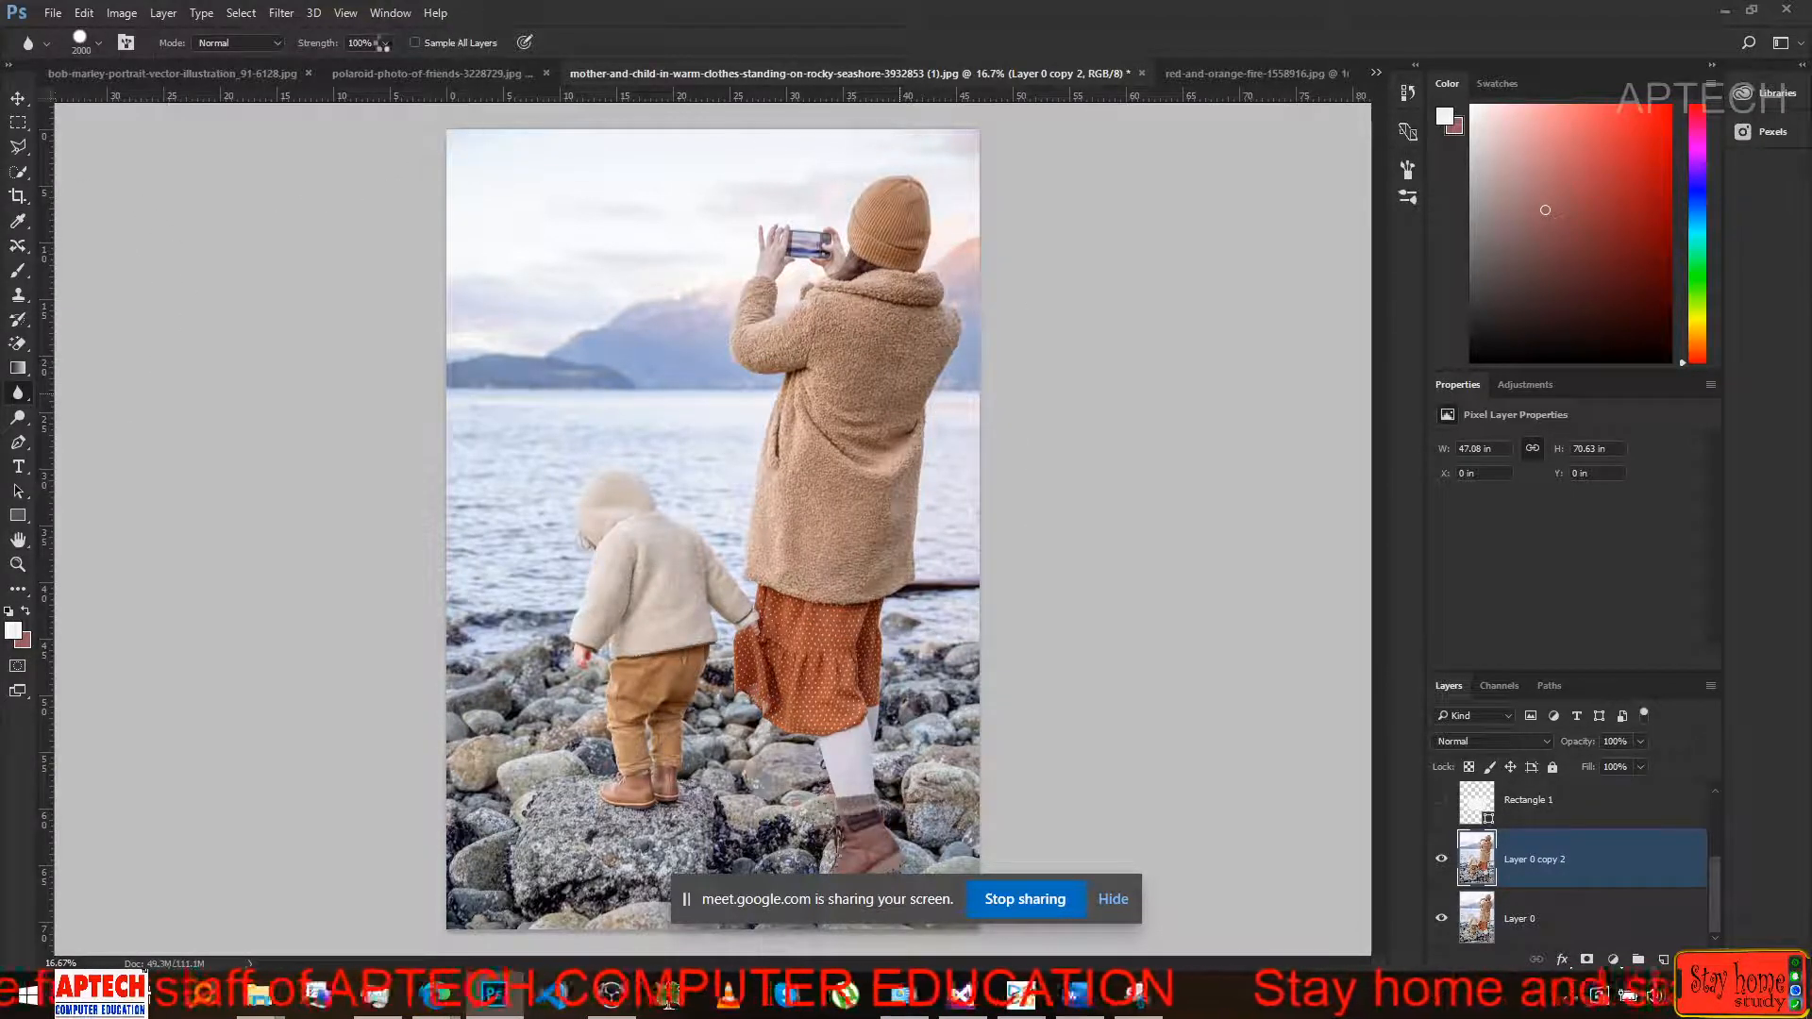
Examine the Blur Tool's strength setting and its brush size, hardness and preset options.
left_click(384, 43)
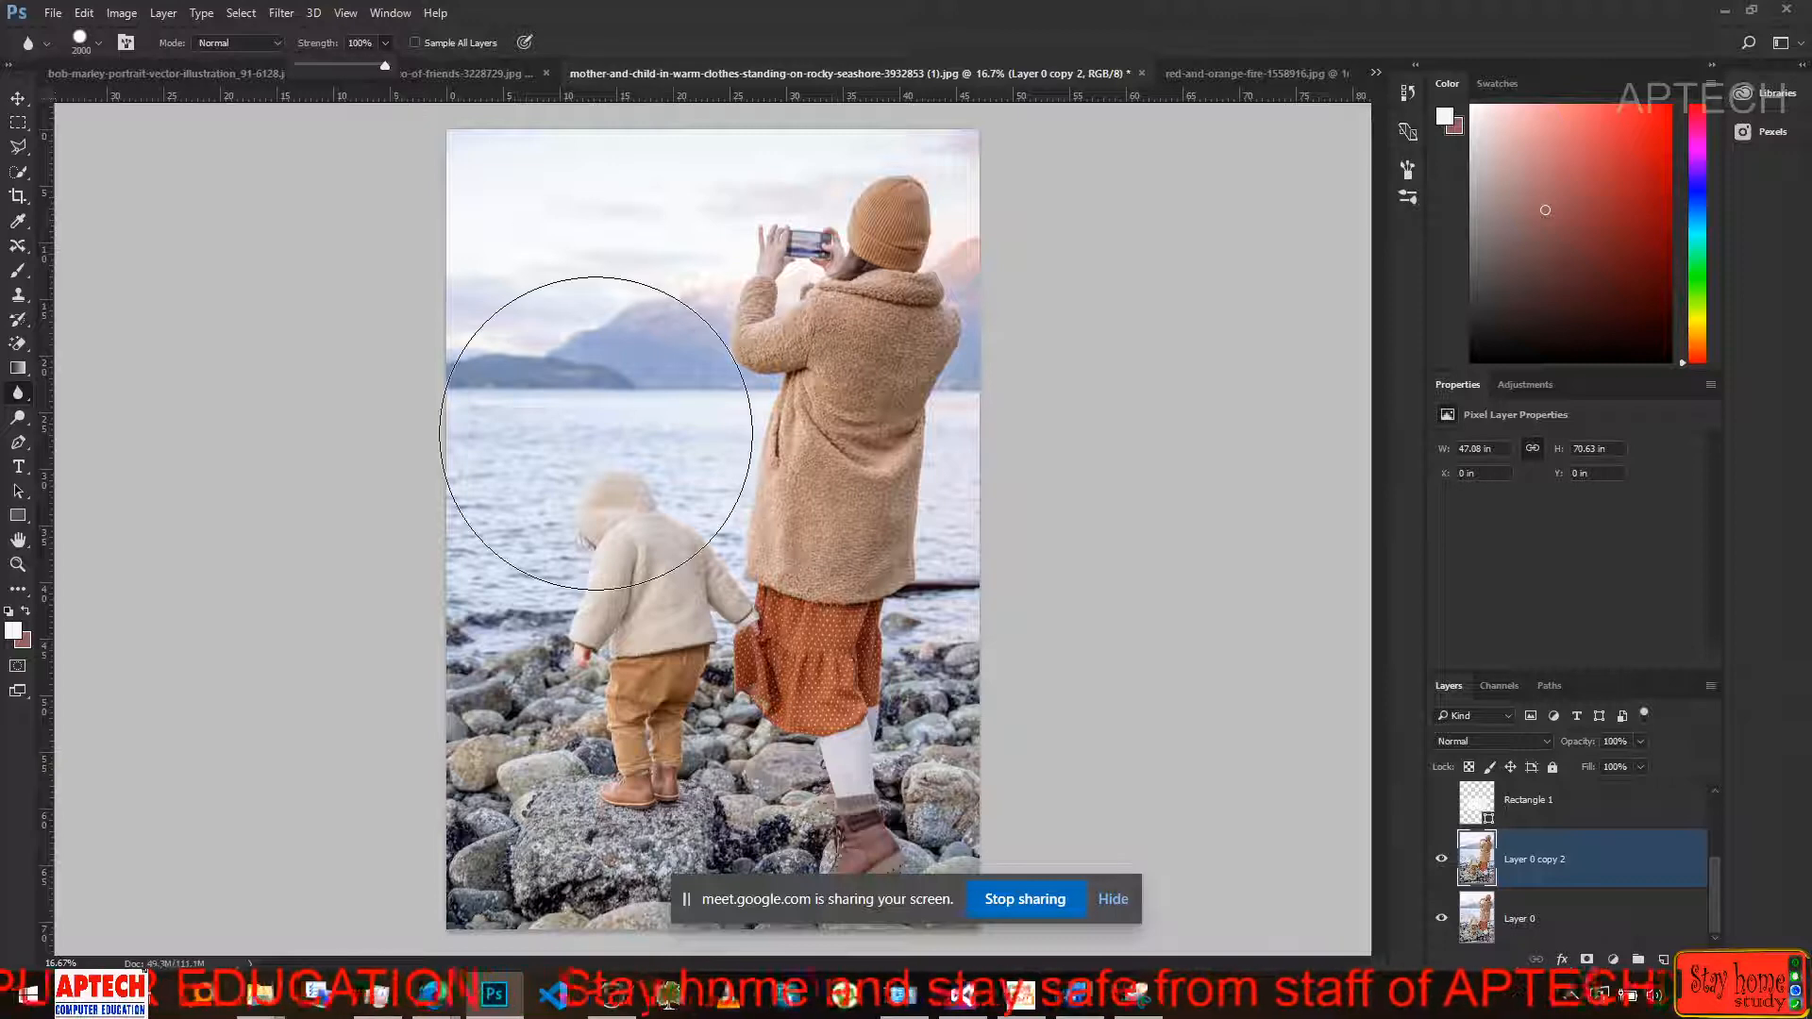
left_click(595, 433)
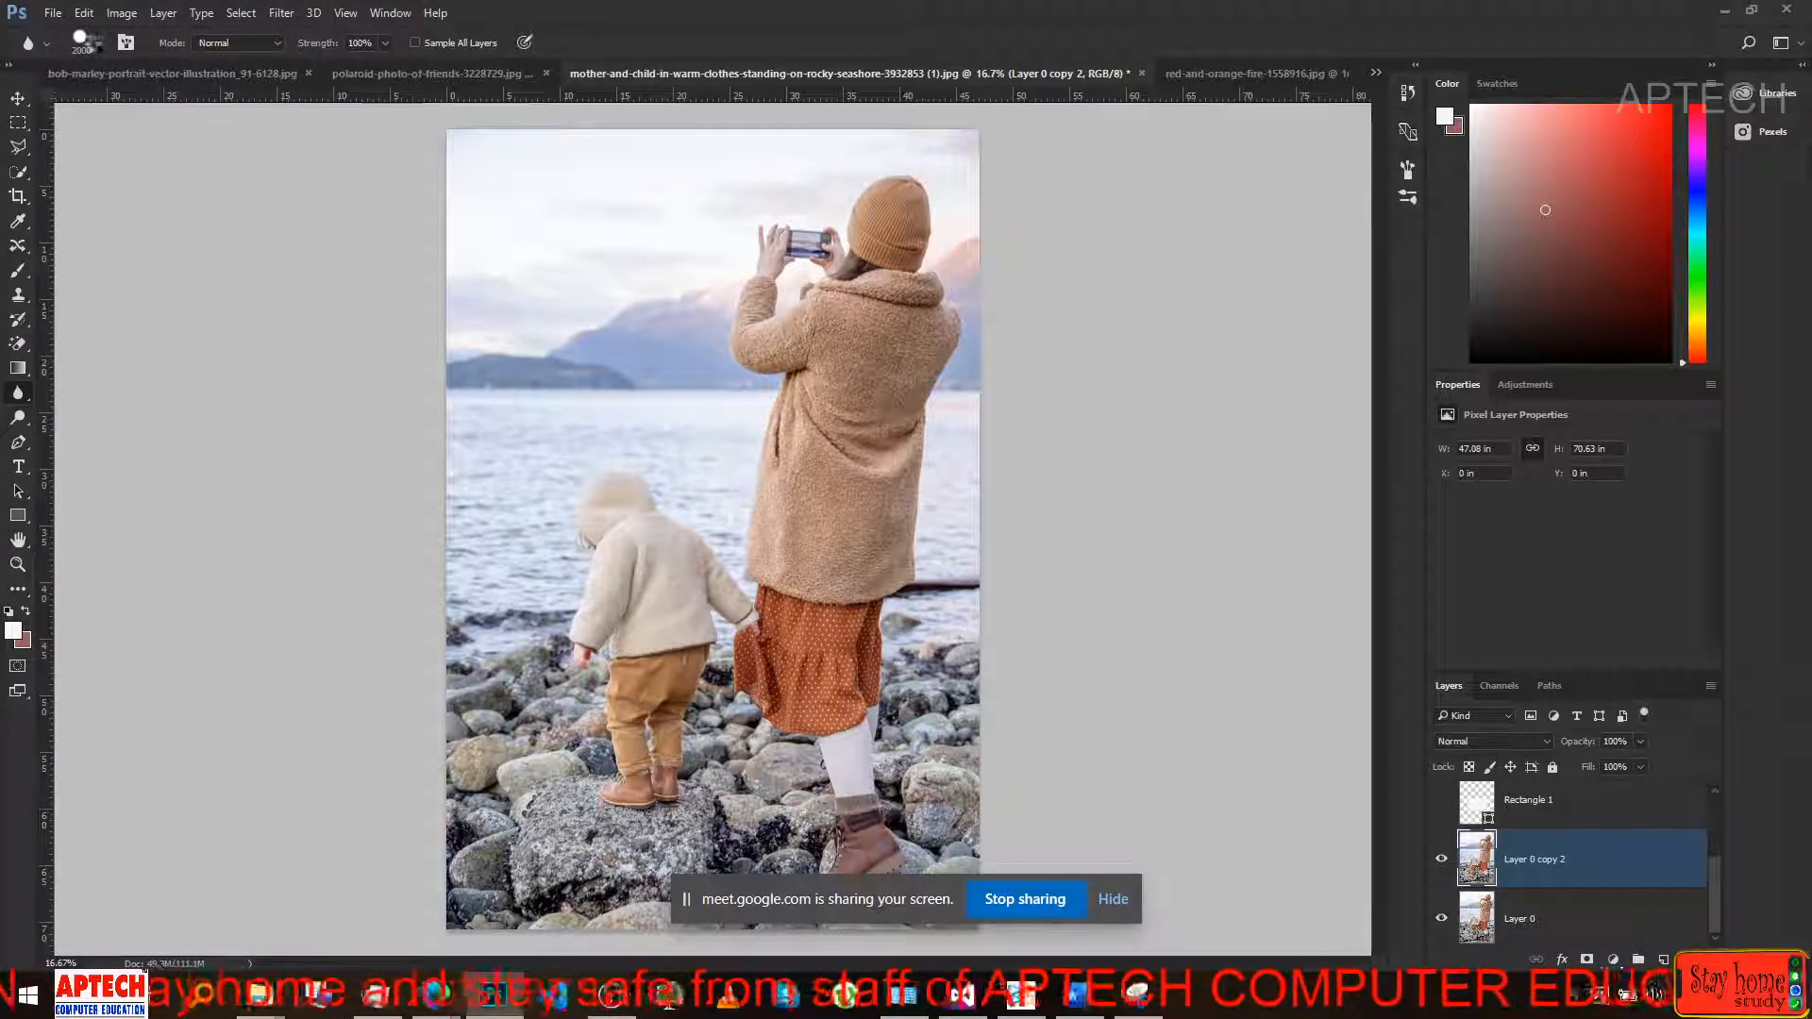
left_click(97, 44)
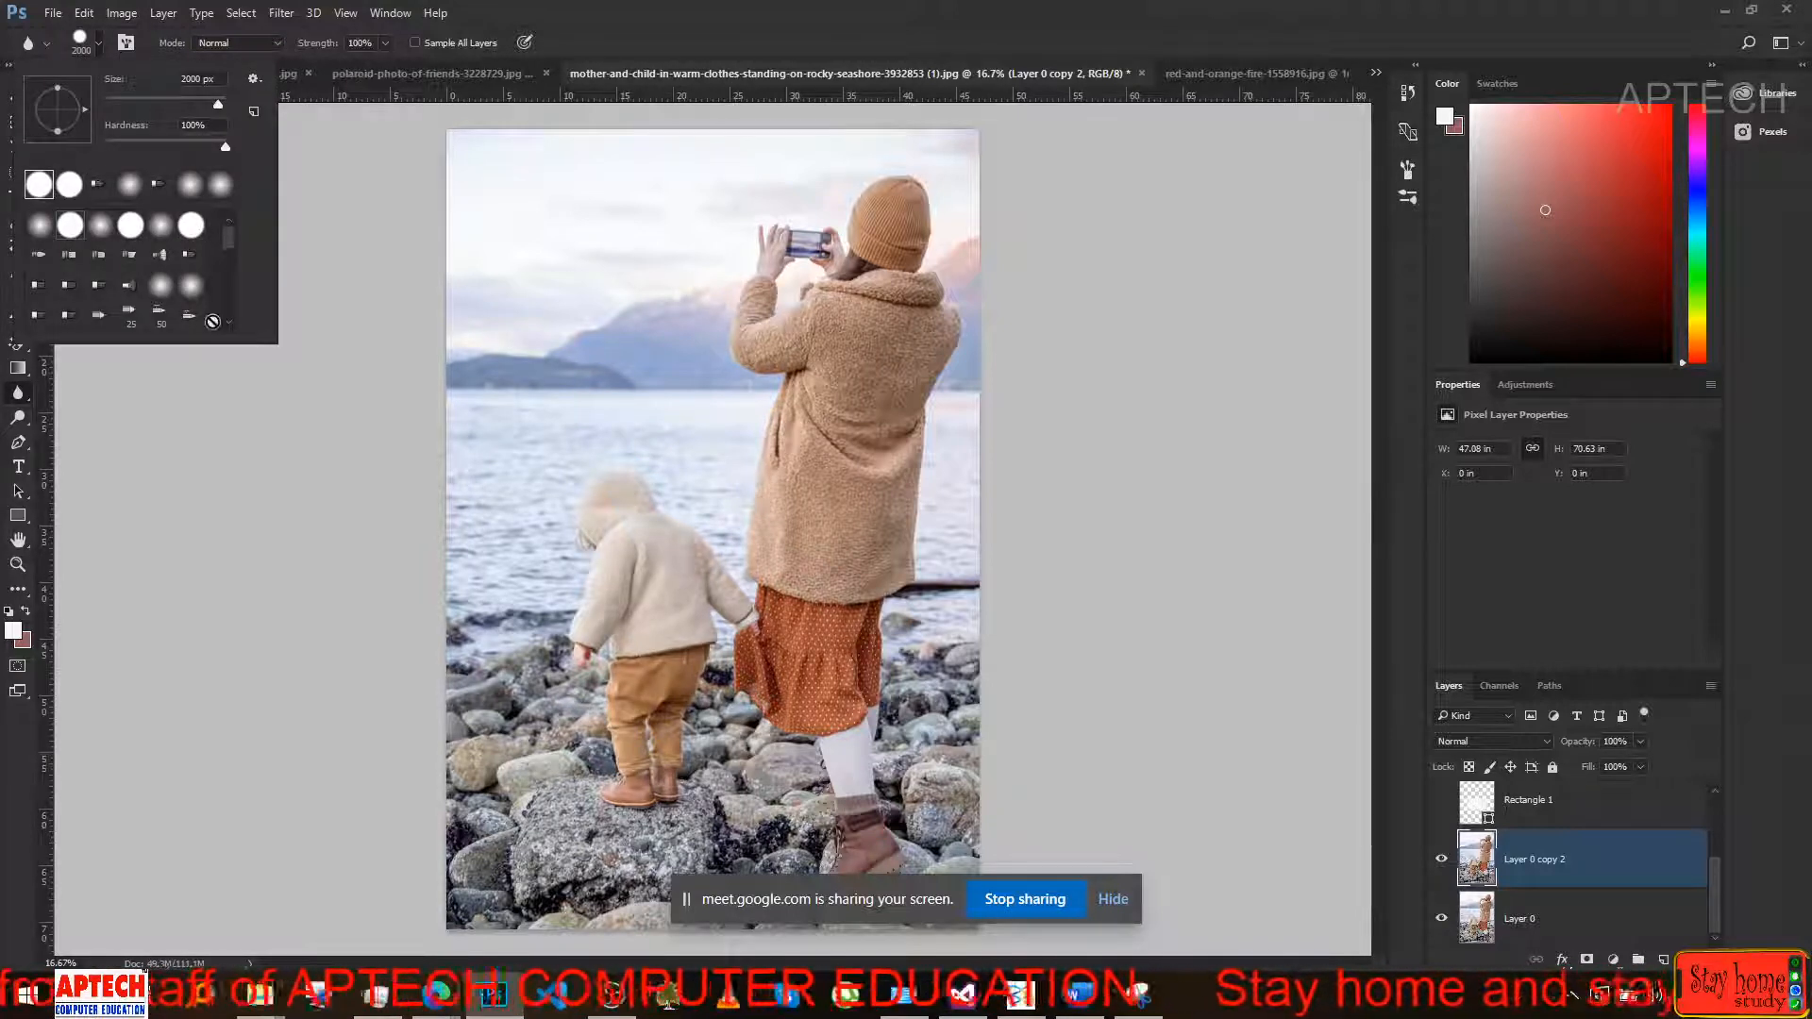
left_click(554, 390)
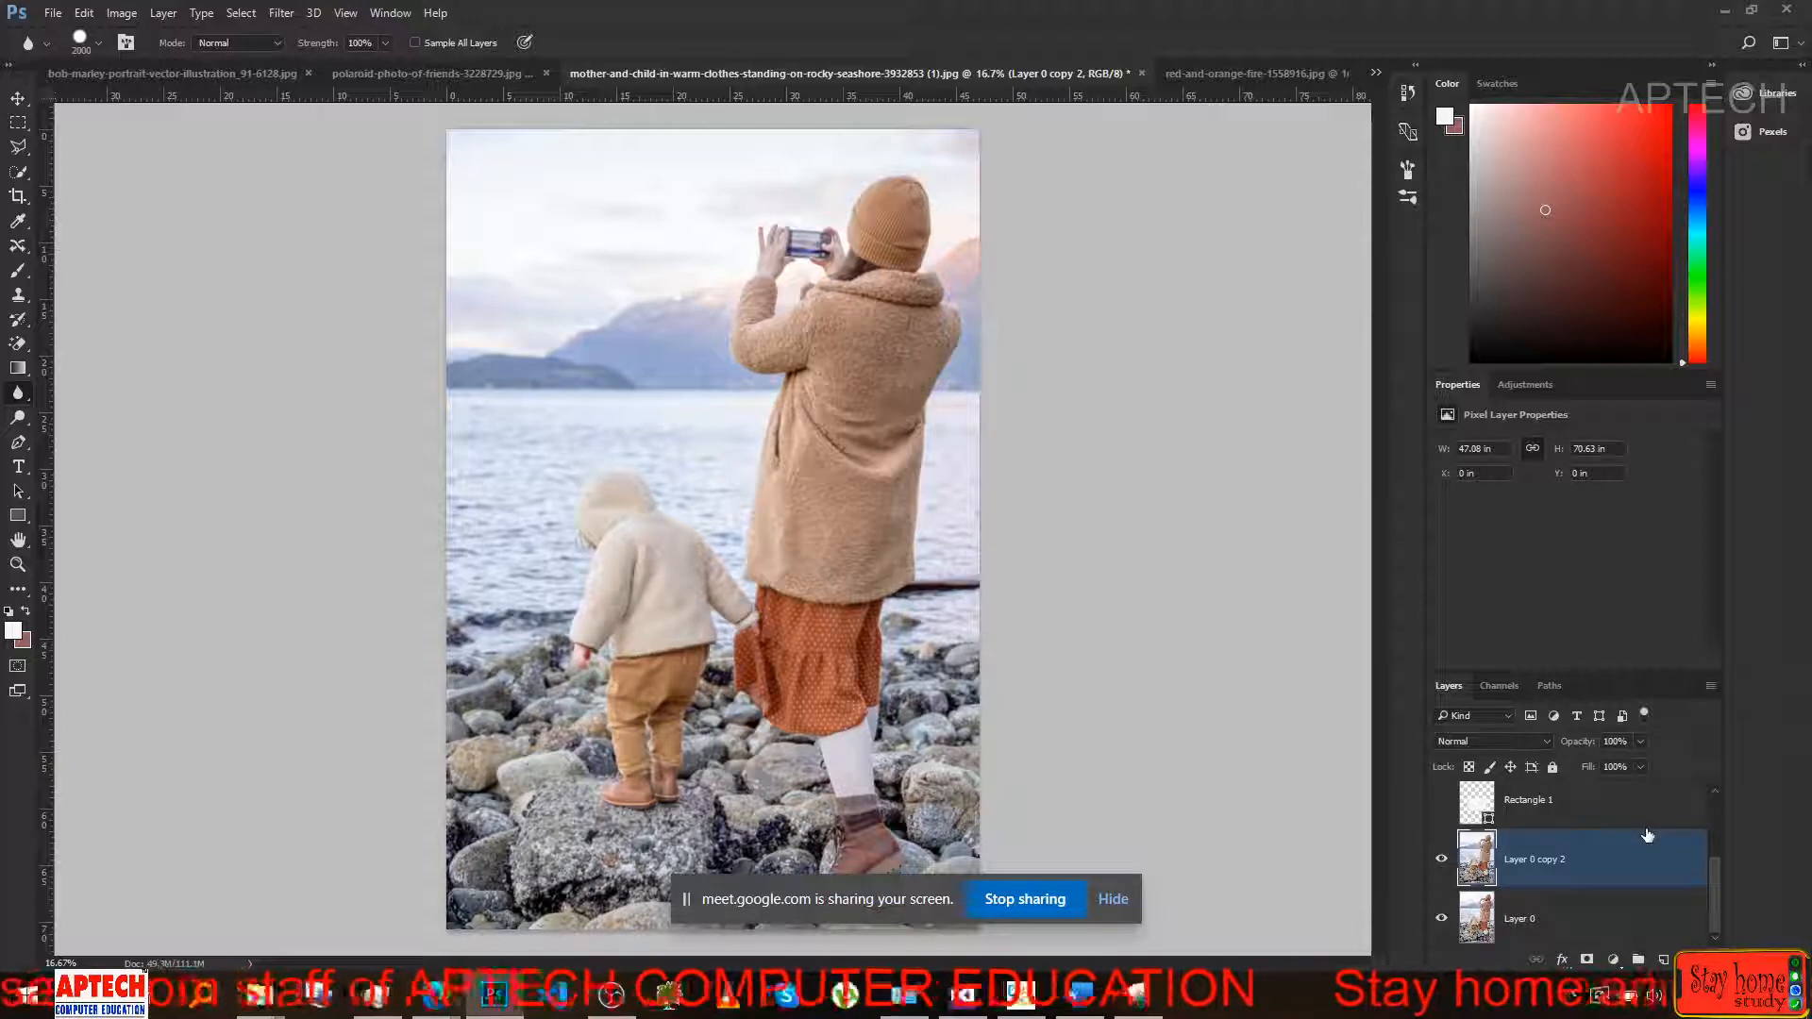
Show the Rectangle 1 frame and the Layer 0 copy photo over the seashore picture again.
scroll(1646, 835, "up", 2)
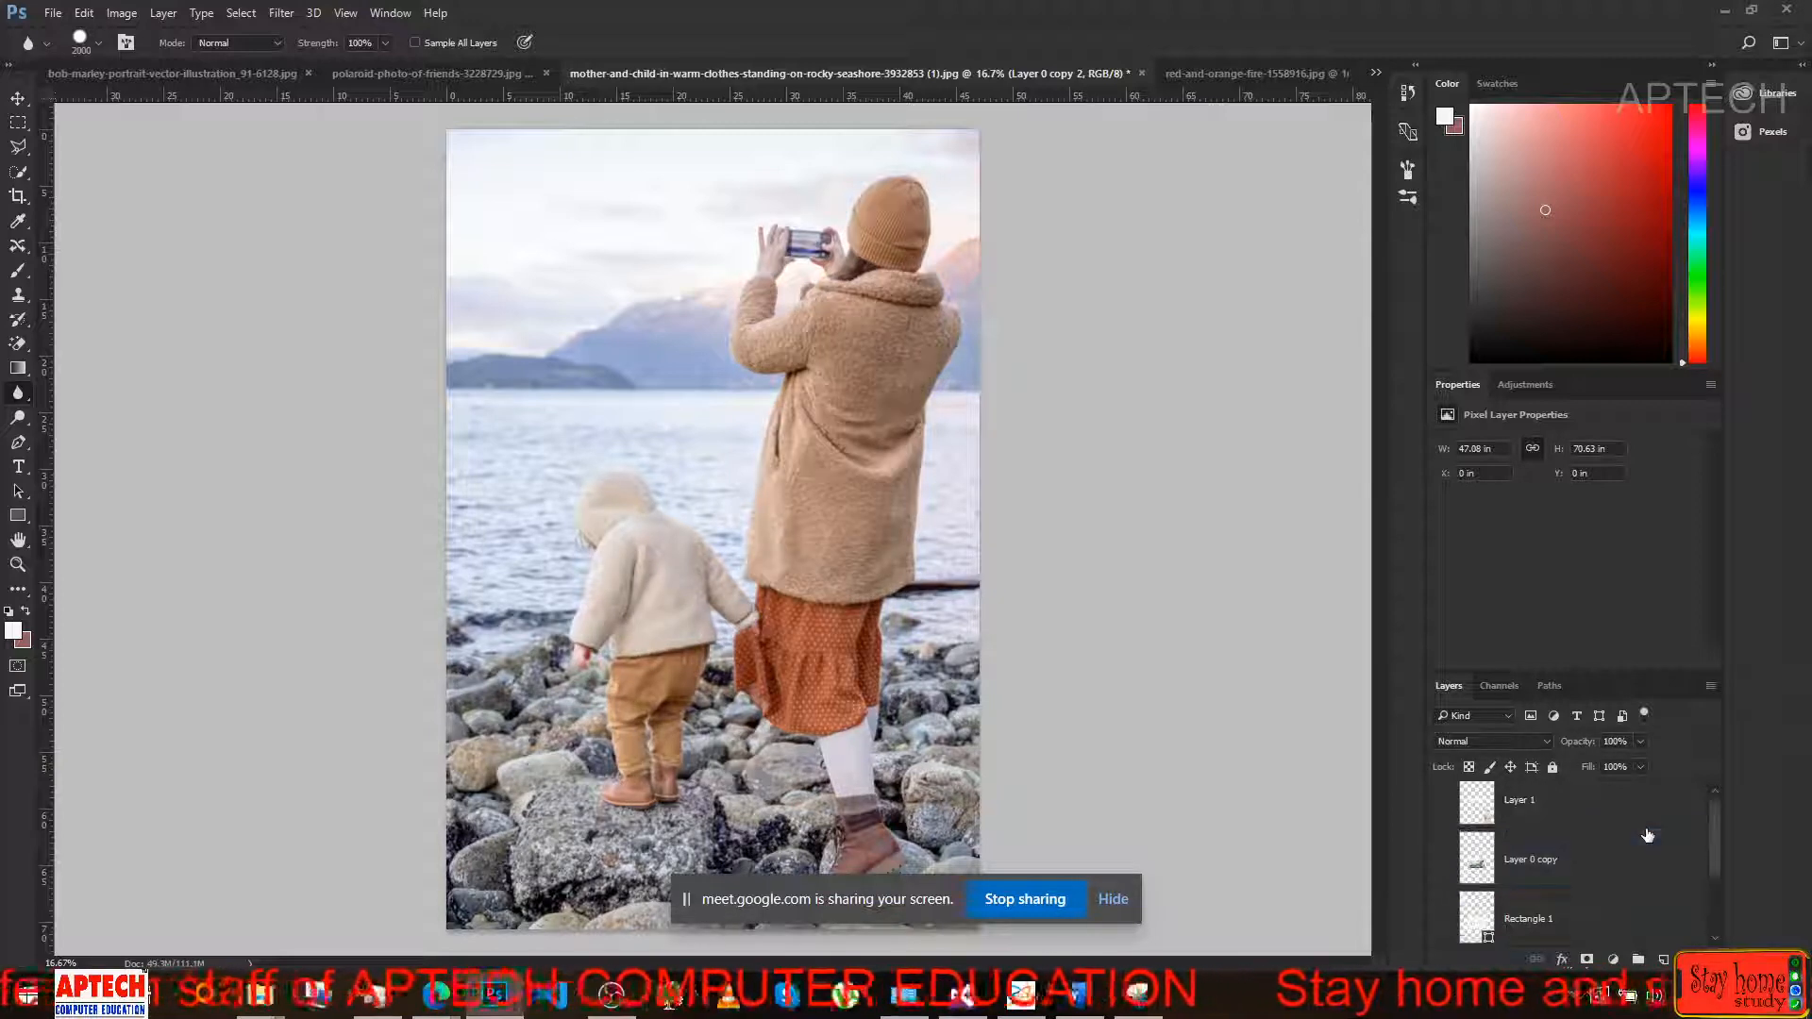
left_click(1441, 919)
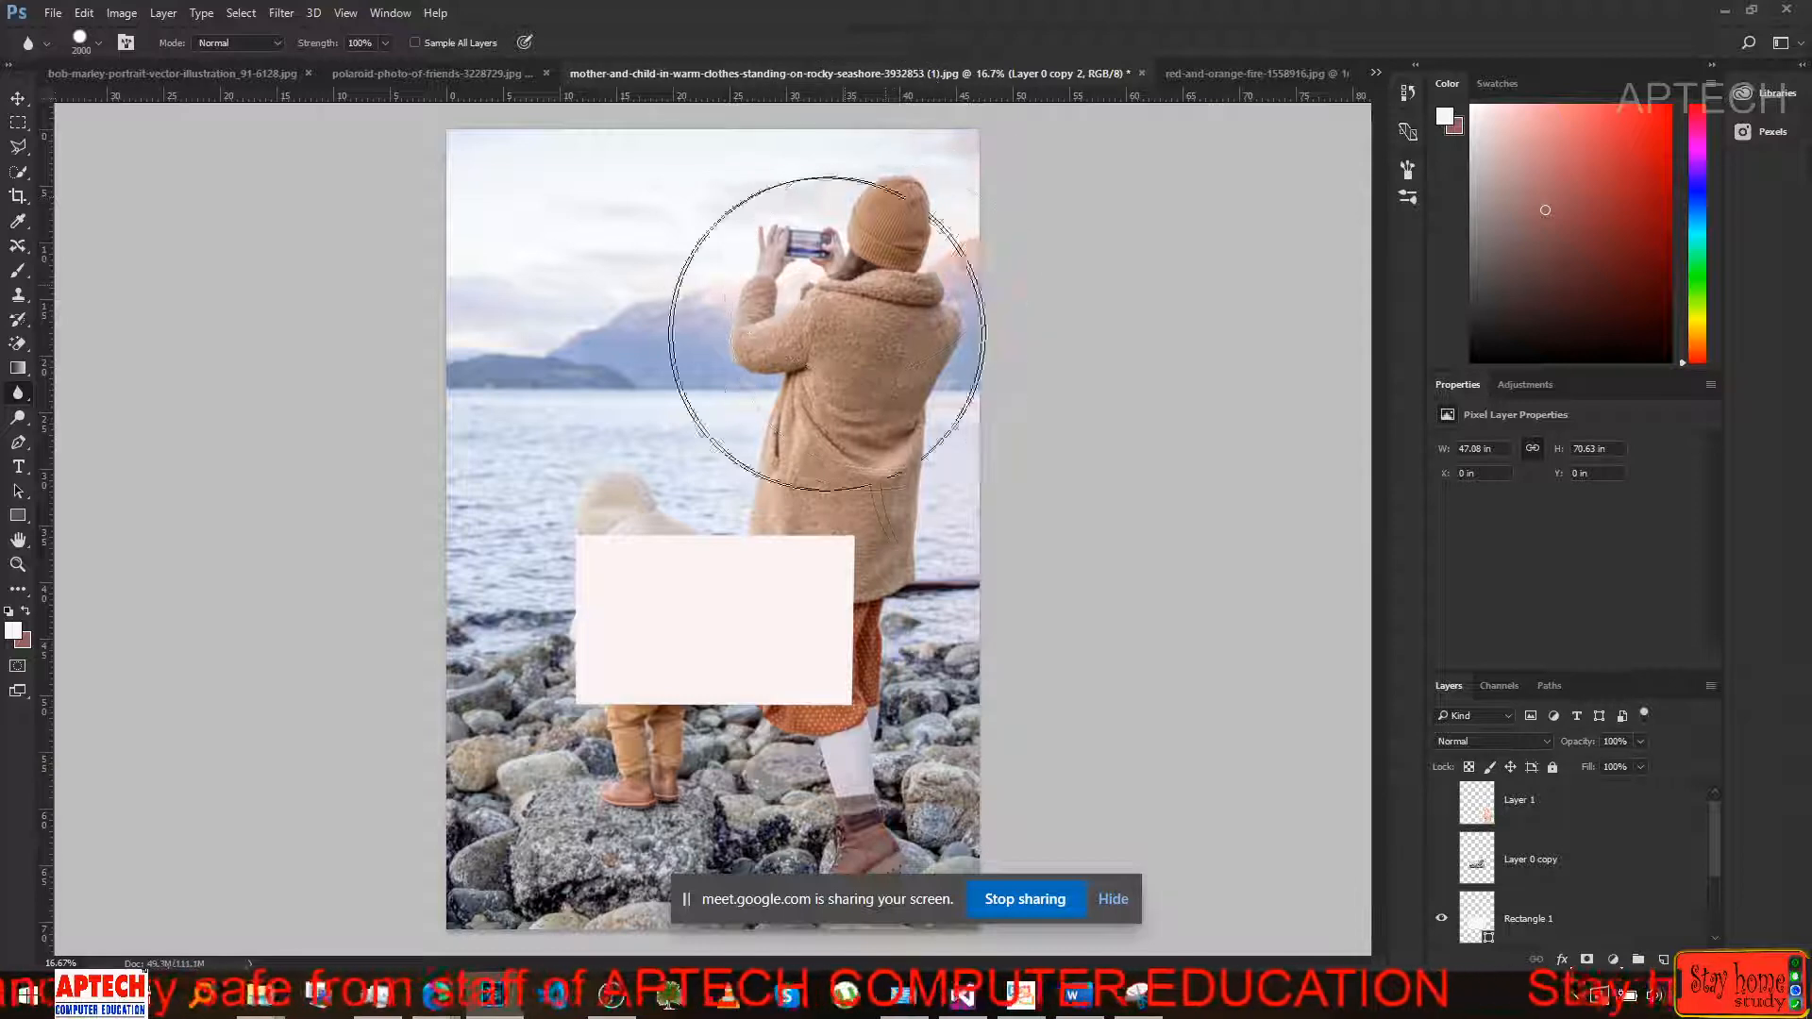
left_click(1442, 861)
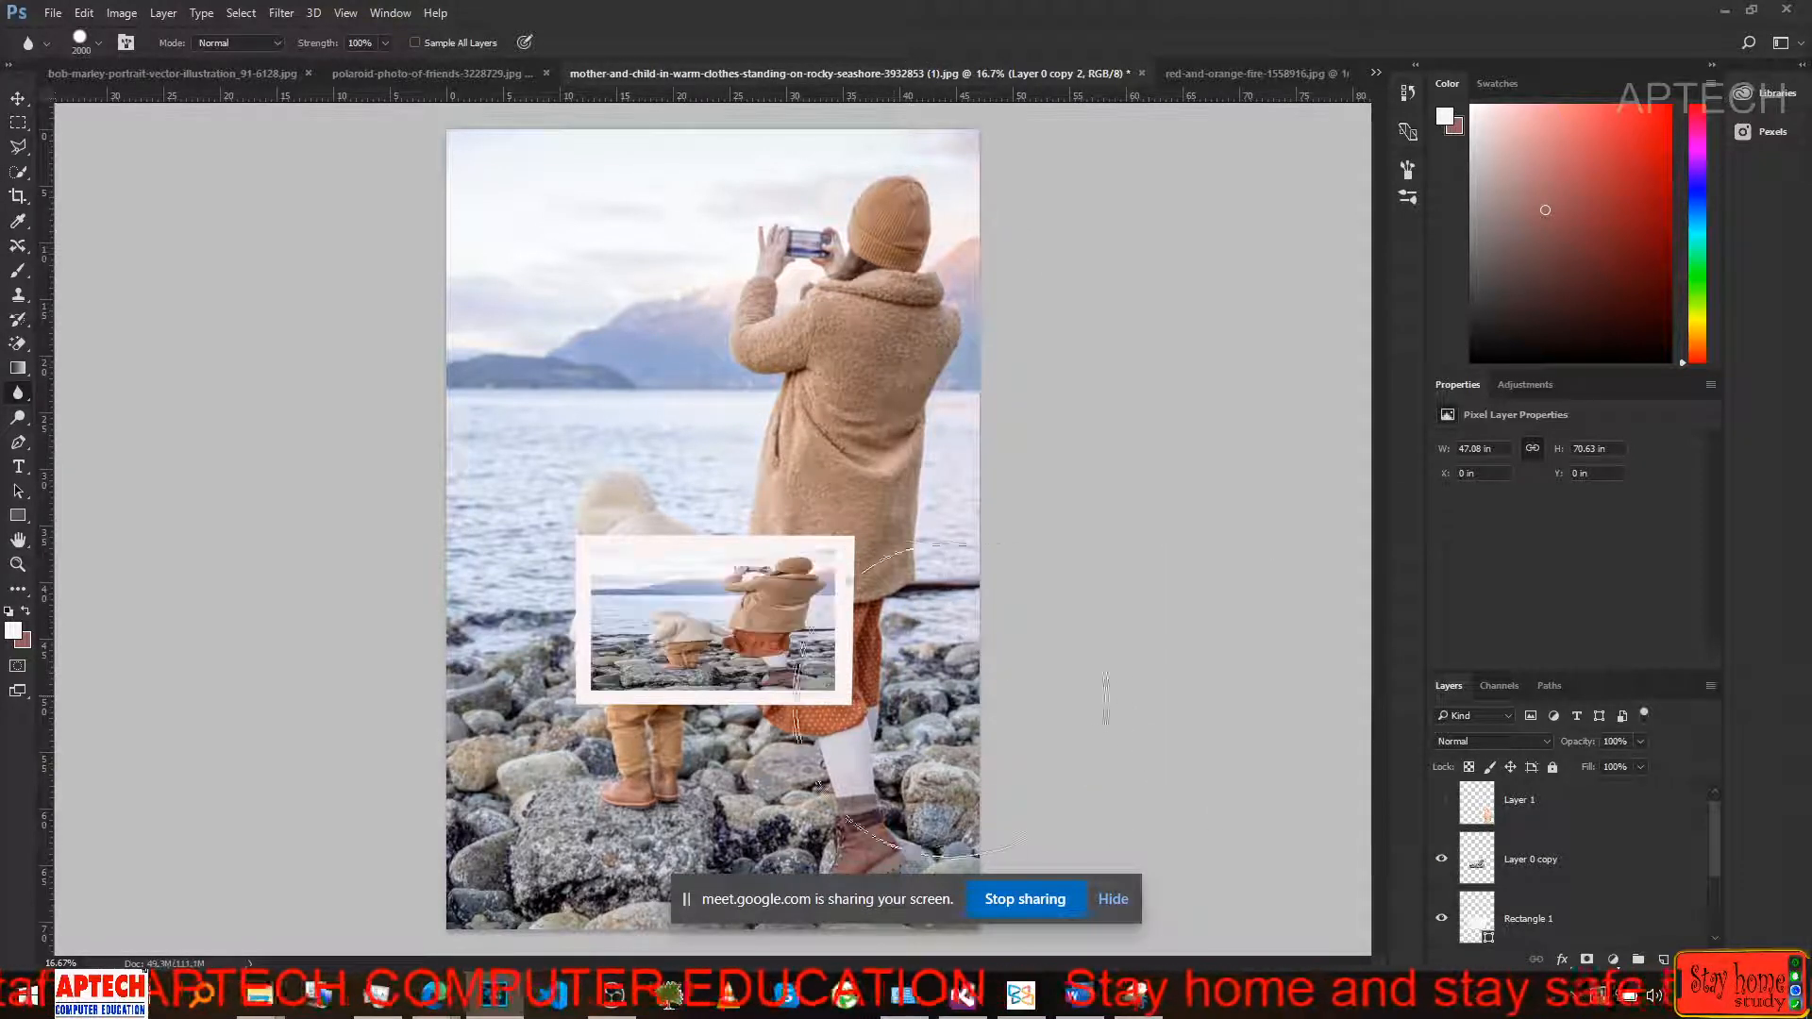
Temporarily hide Layer 0 copy 2 and Rectangle 1, select Layer 0, and show both layers again.
scroll(1489, 817, "down", 2)
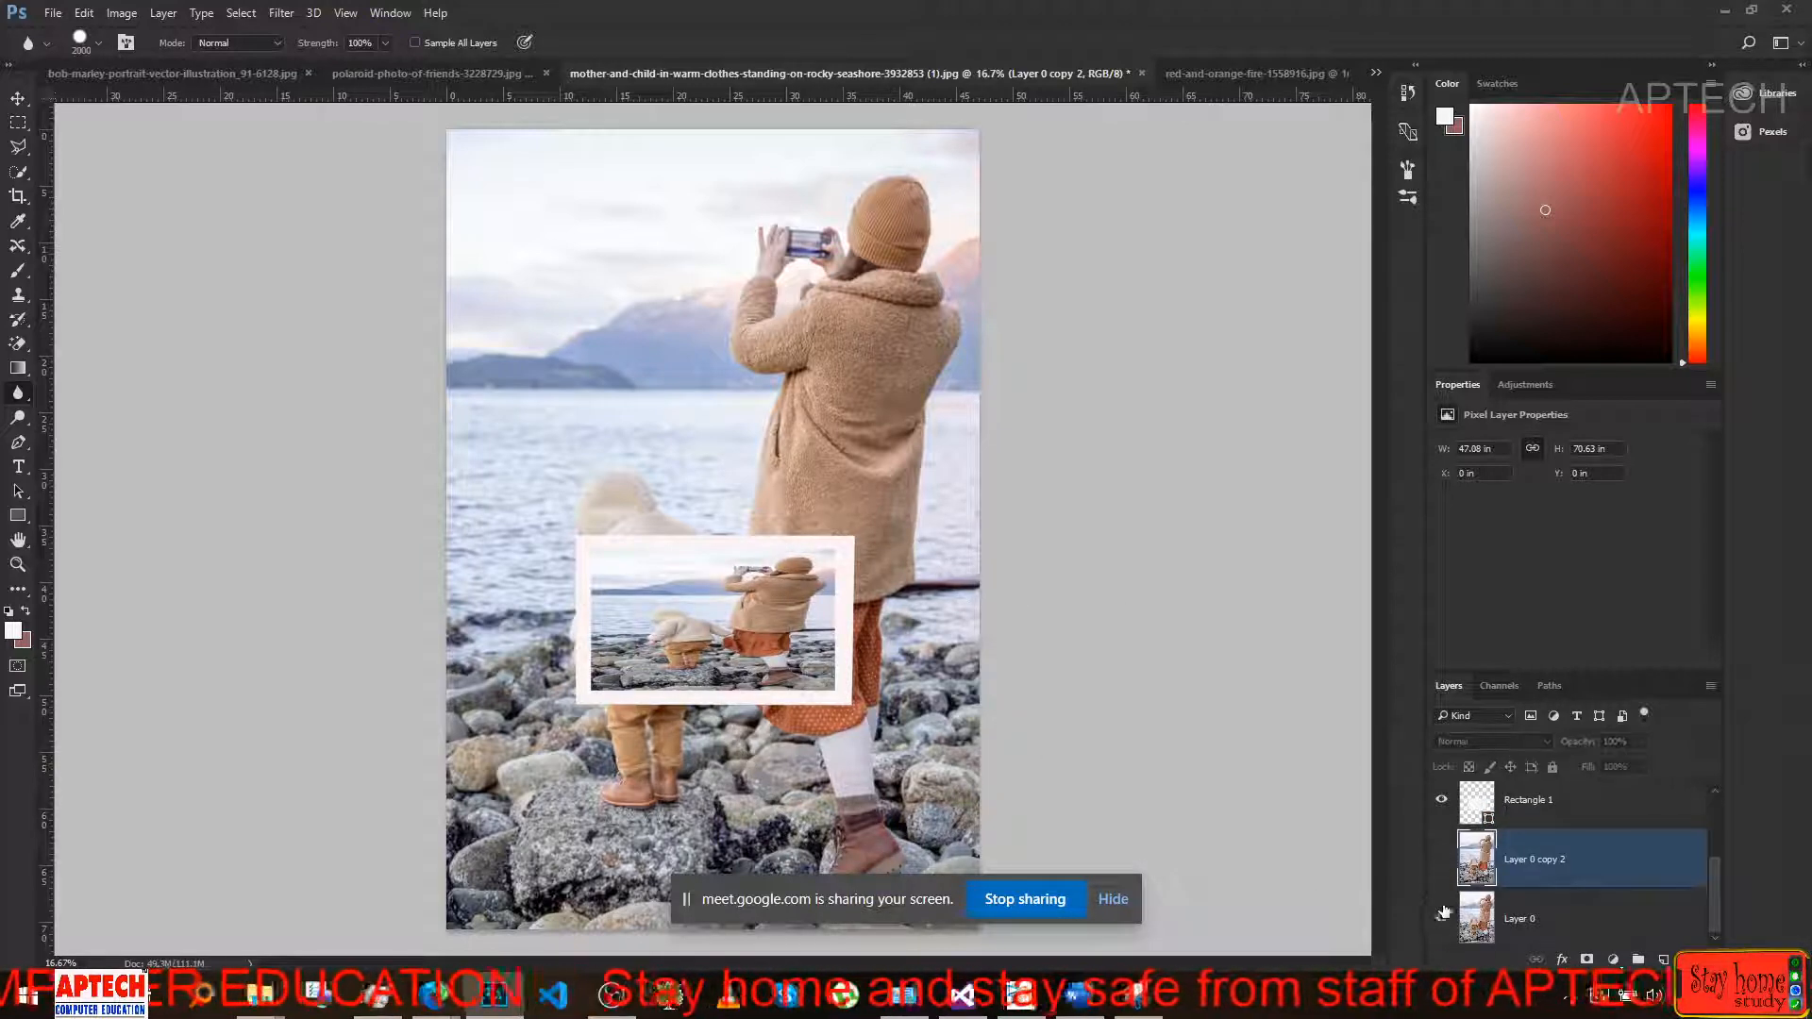
left_click(1443, 800)
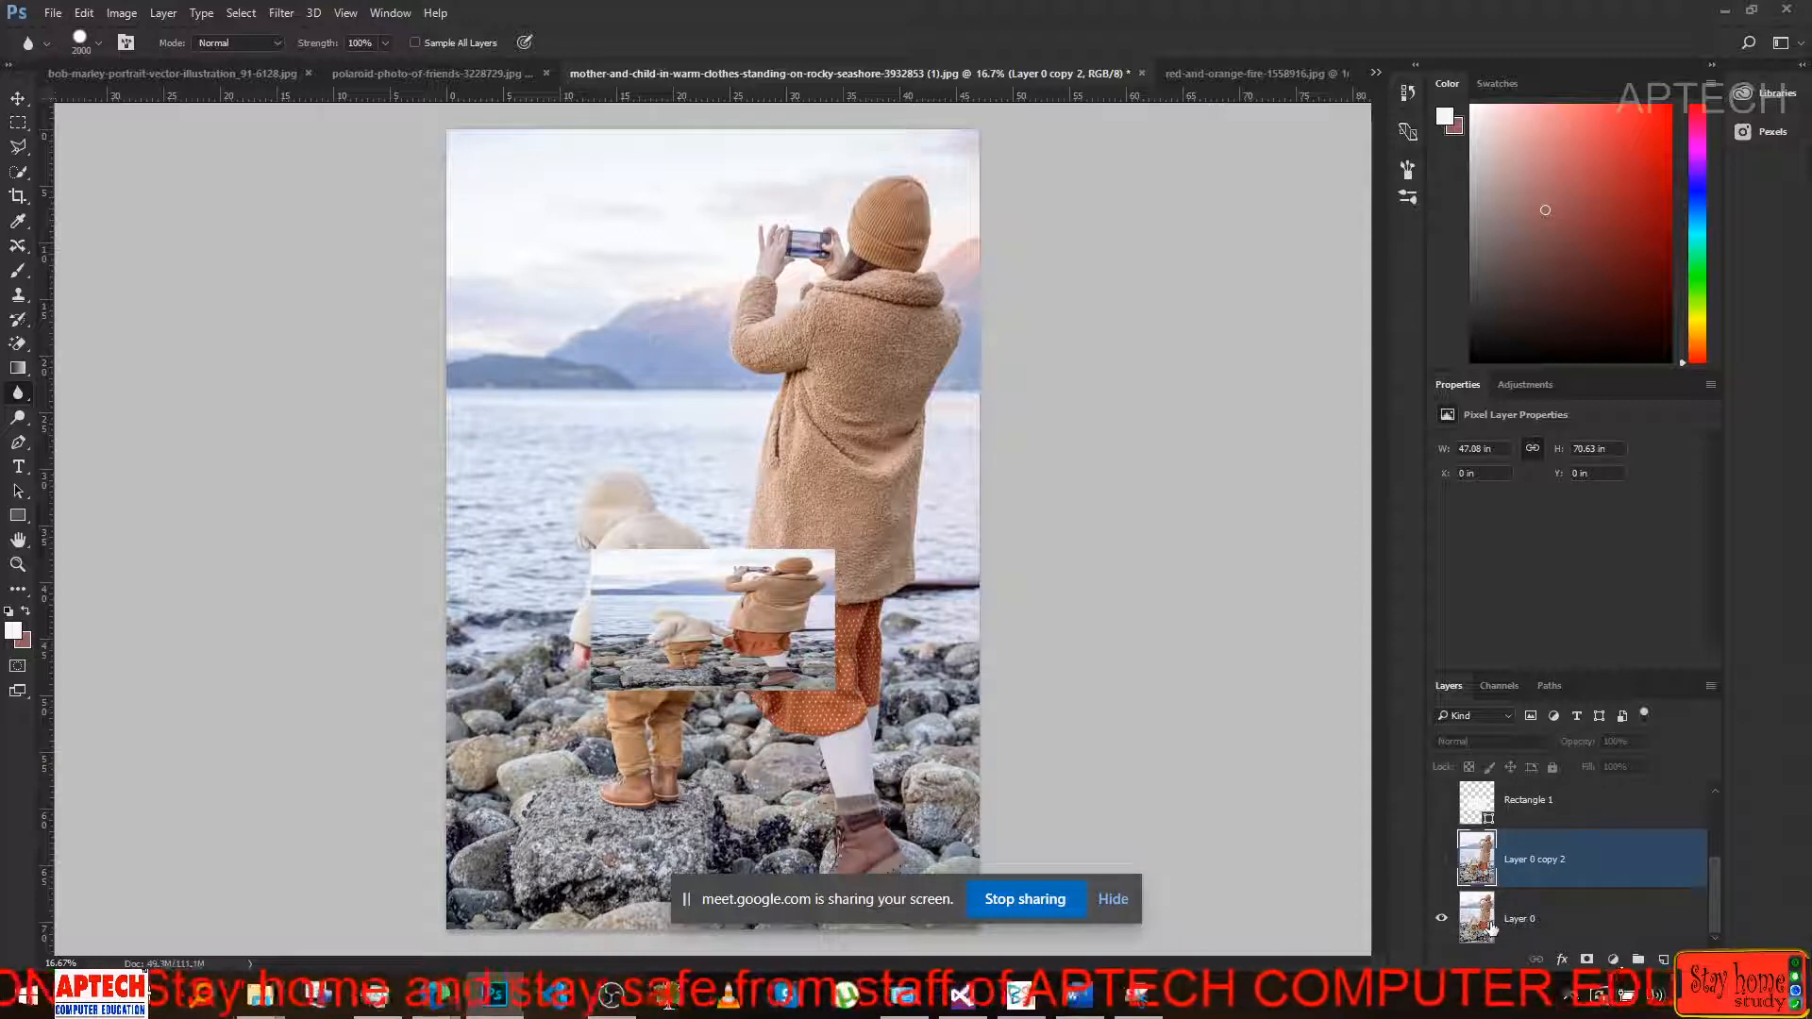
left_click(1491, 928)
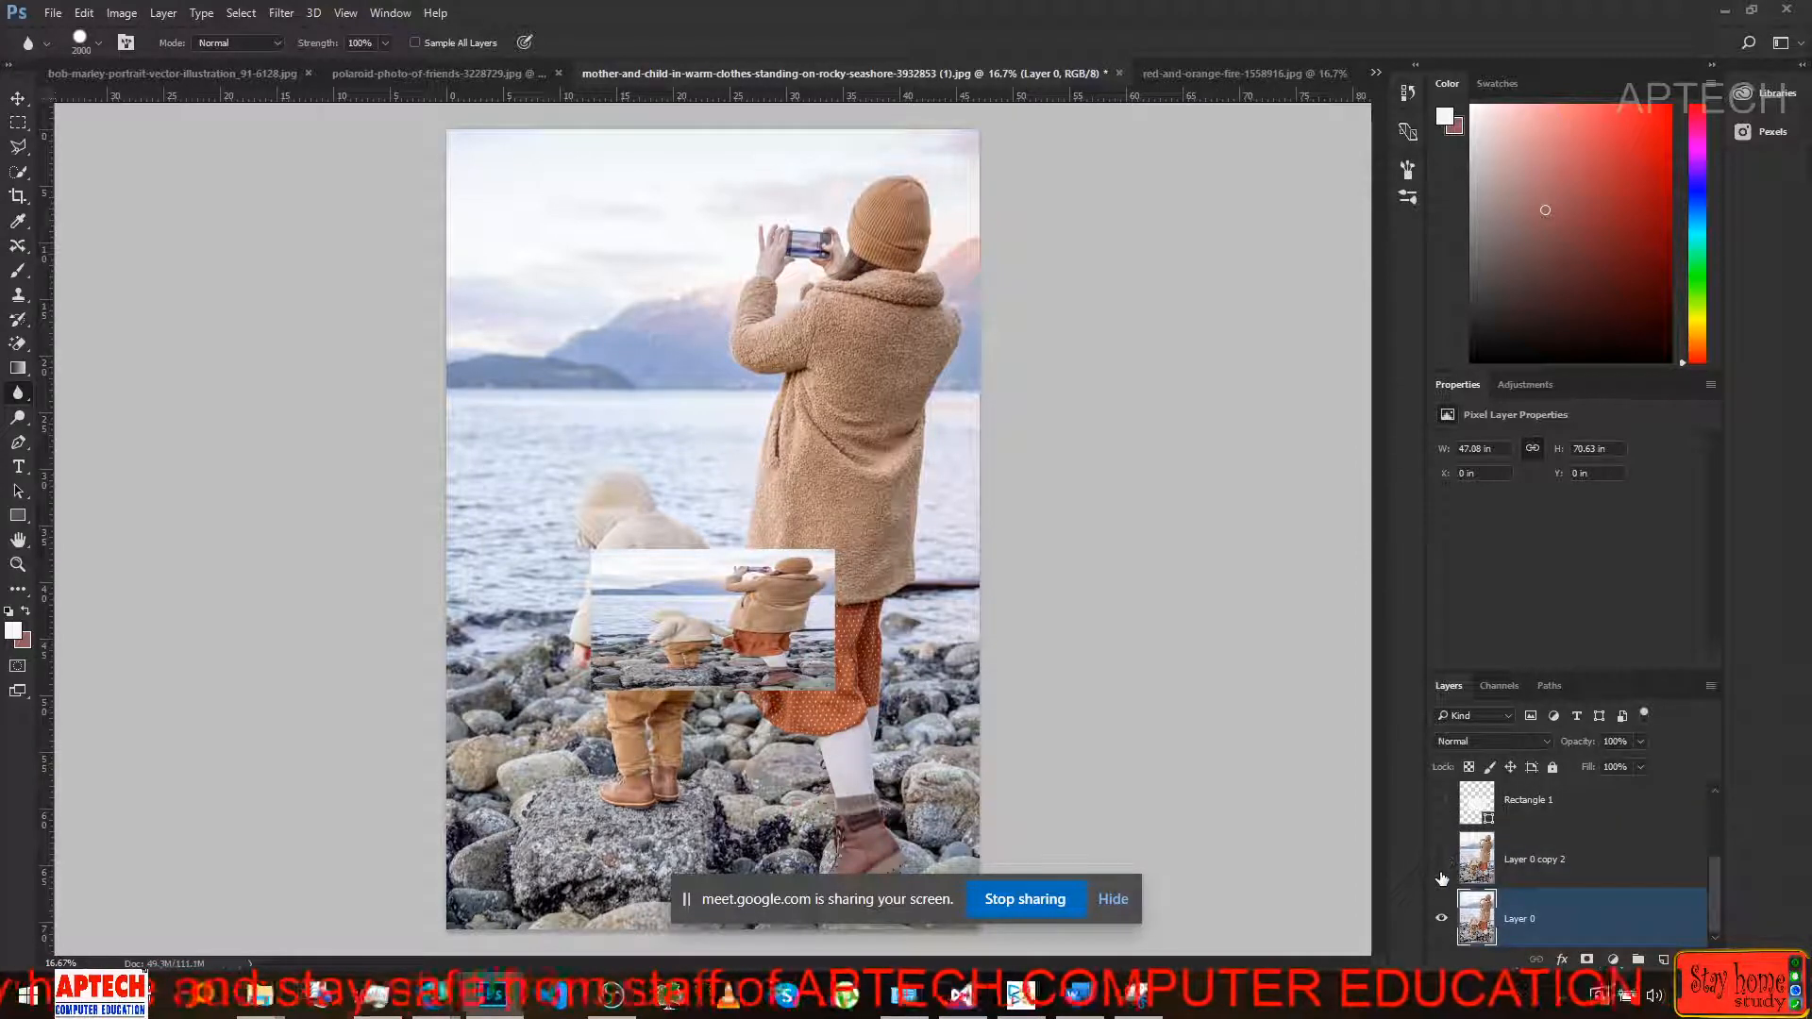
left_click(1442, 801)
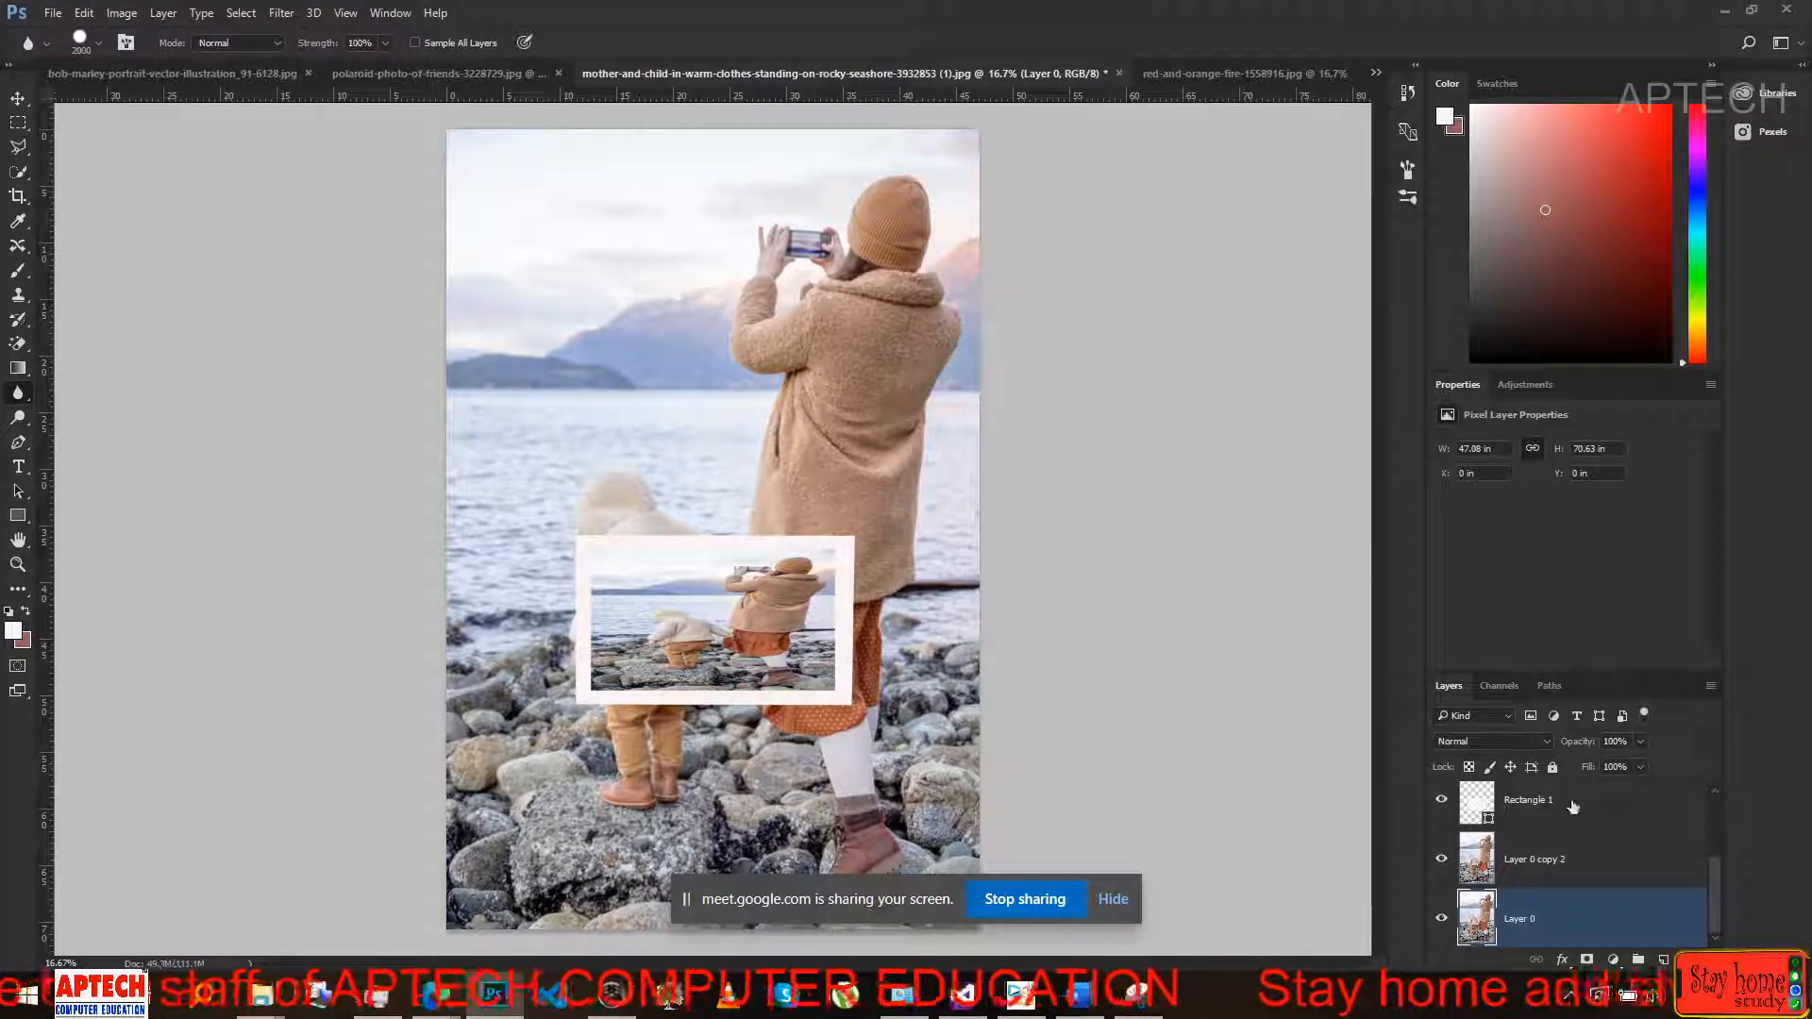
Unlink the Layer 0 copy photo from the Rectangle 1 frame.
scroll(1668, 824, "up", 3)
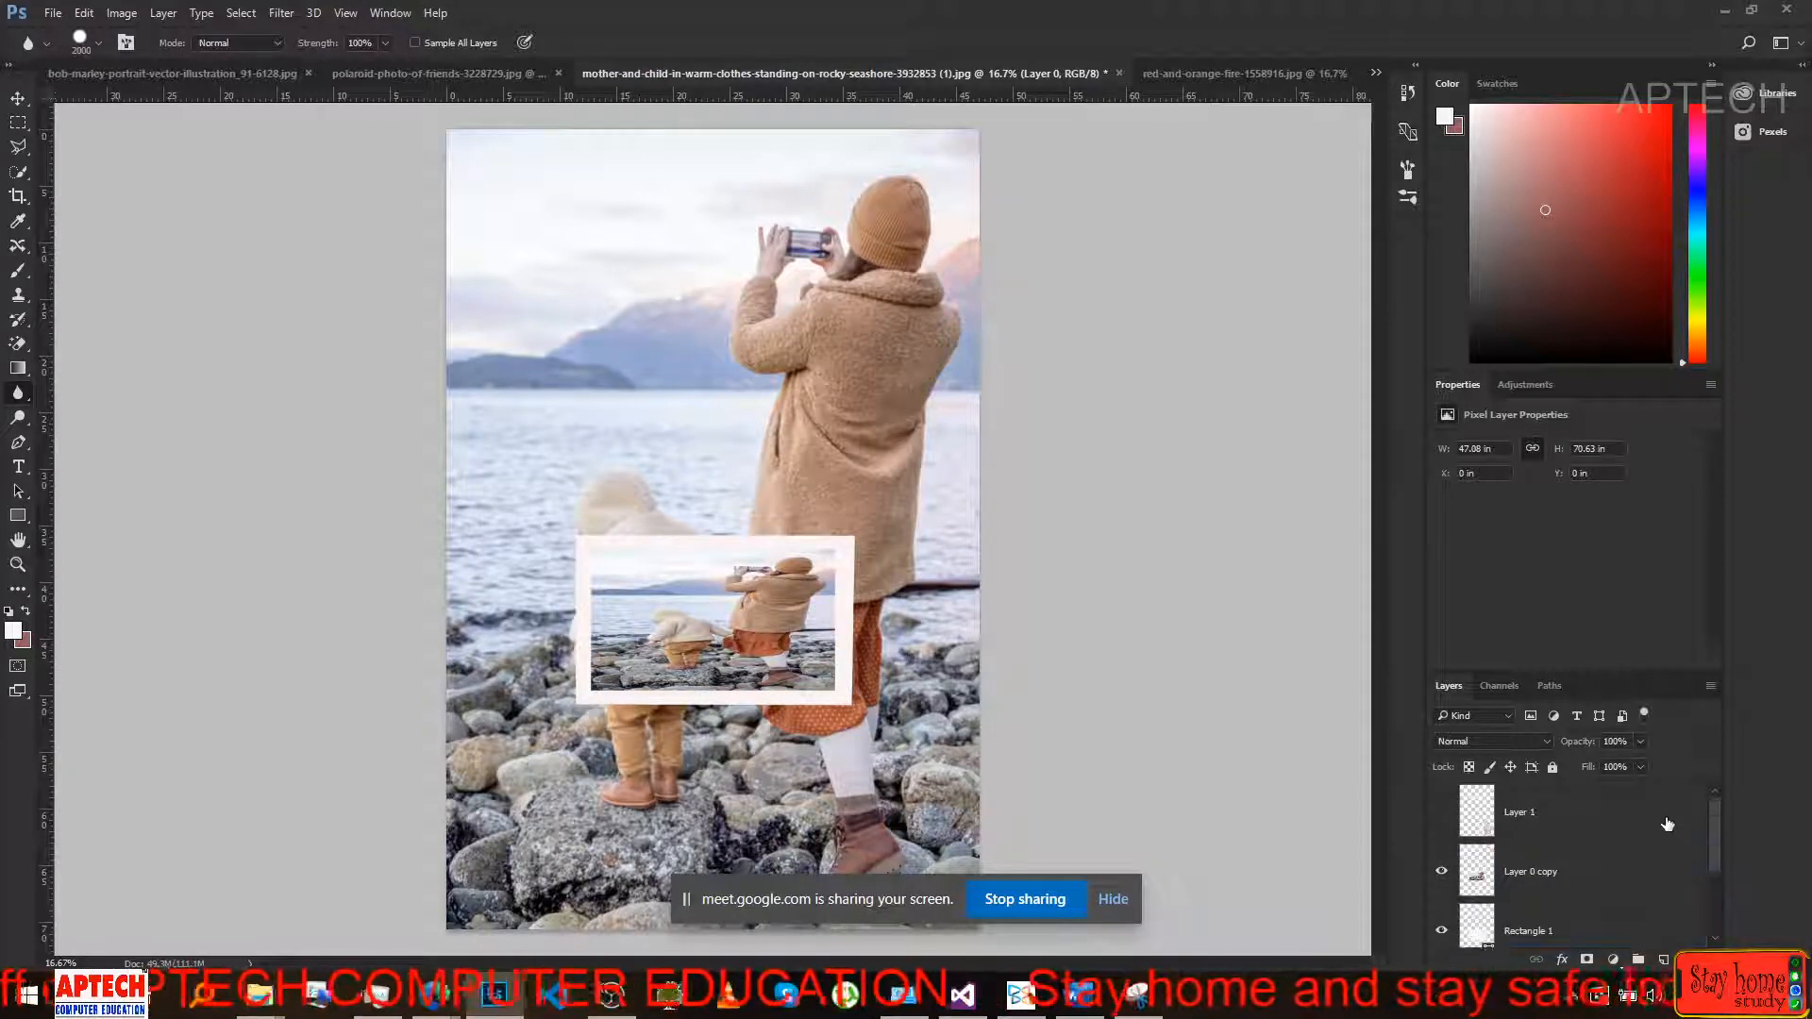
left_click(1608, 881)
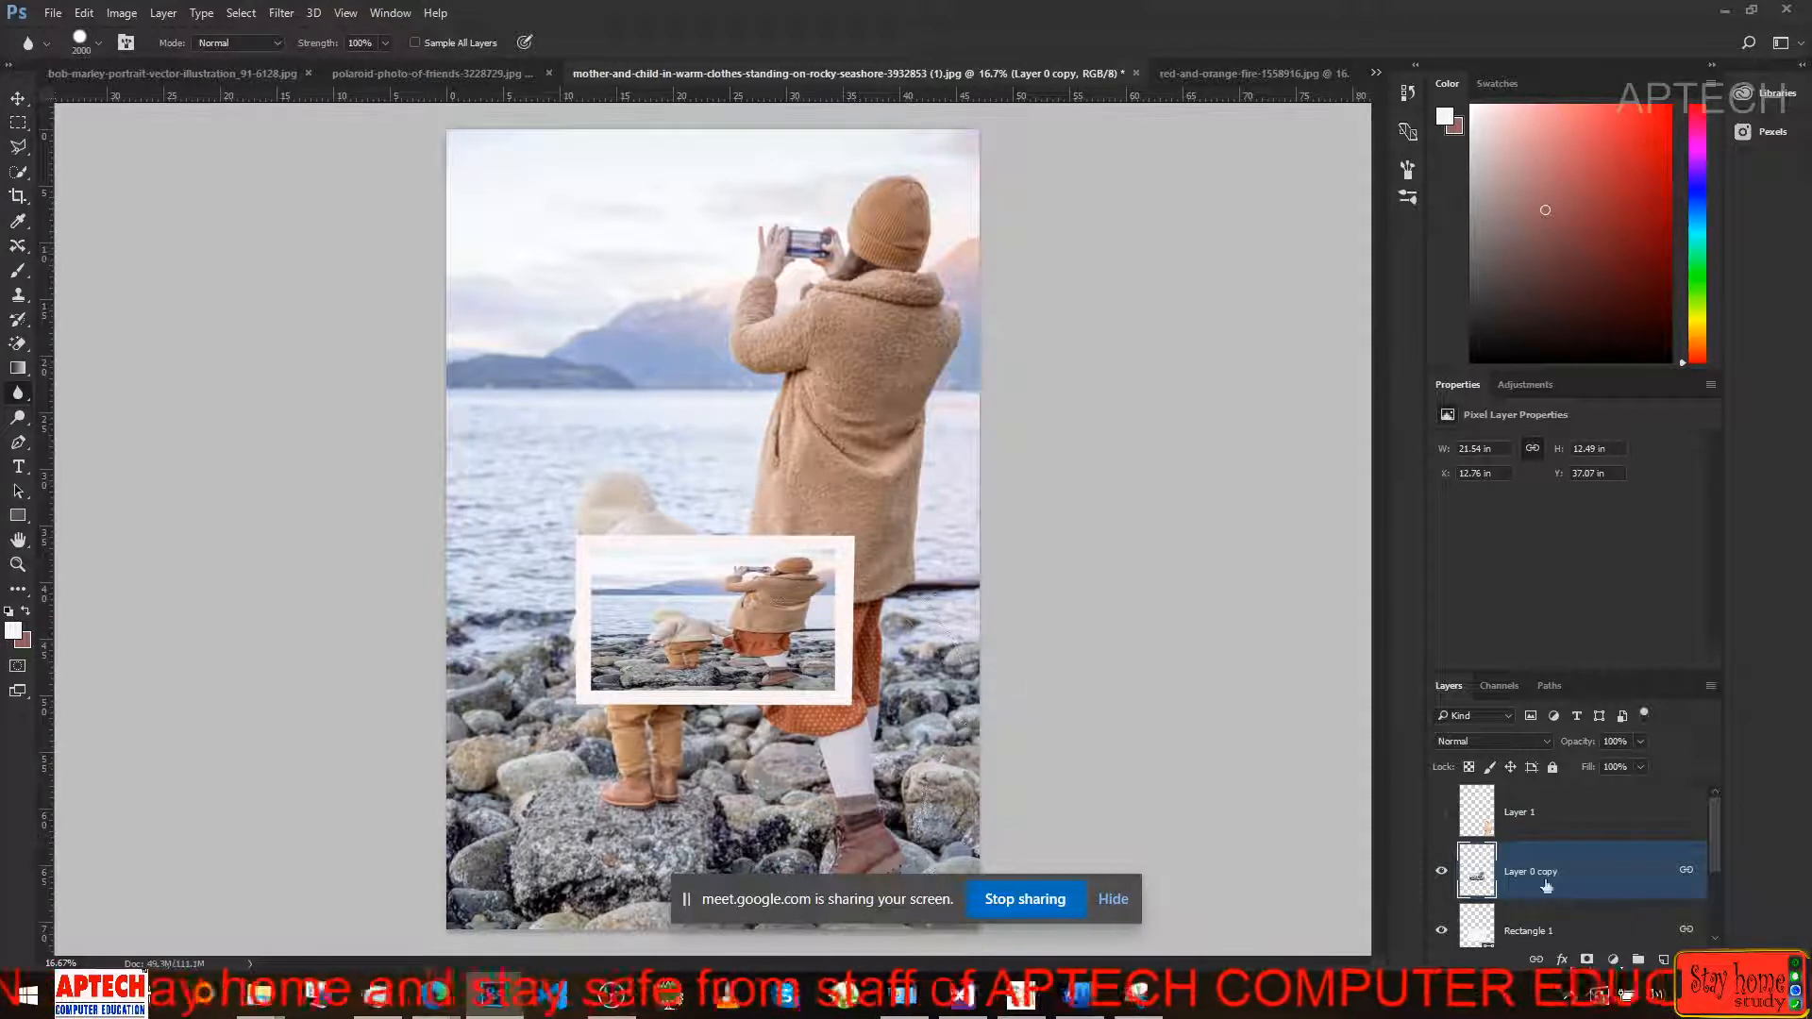
scroll(1510, 899, "down", 2)
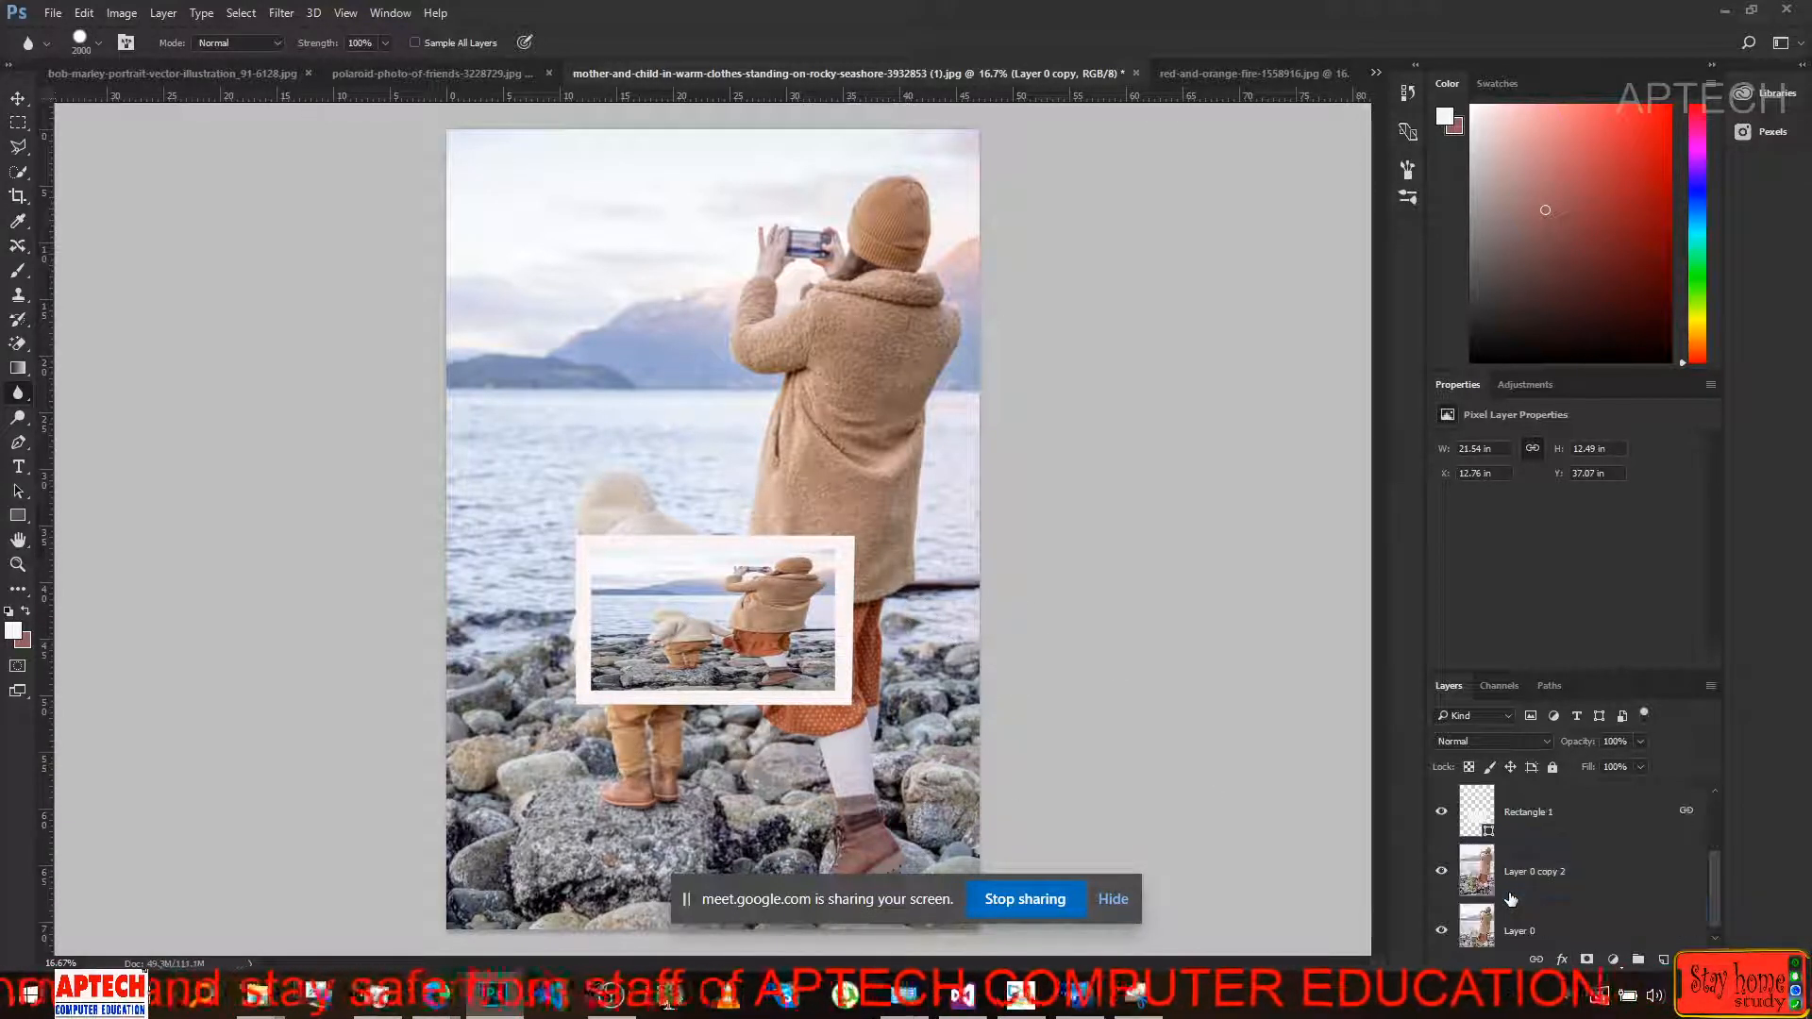
scroll(1510, 899, "up", 1)
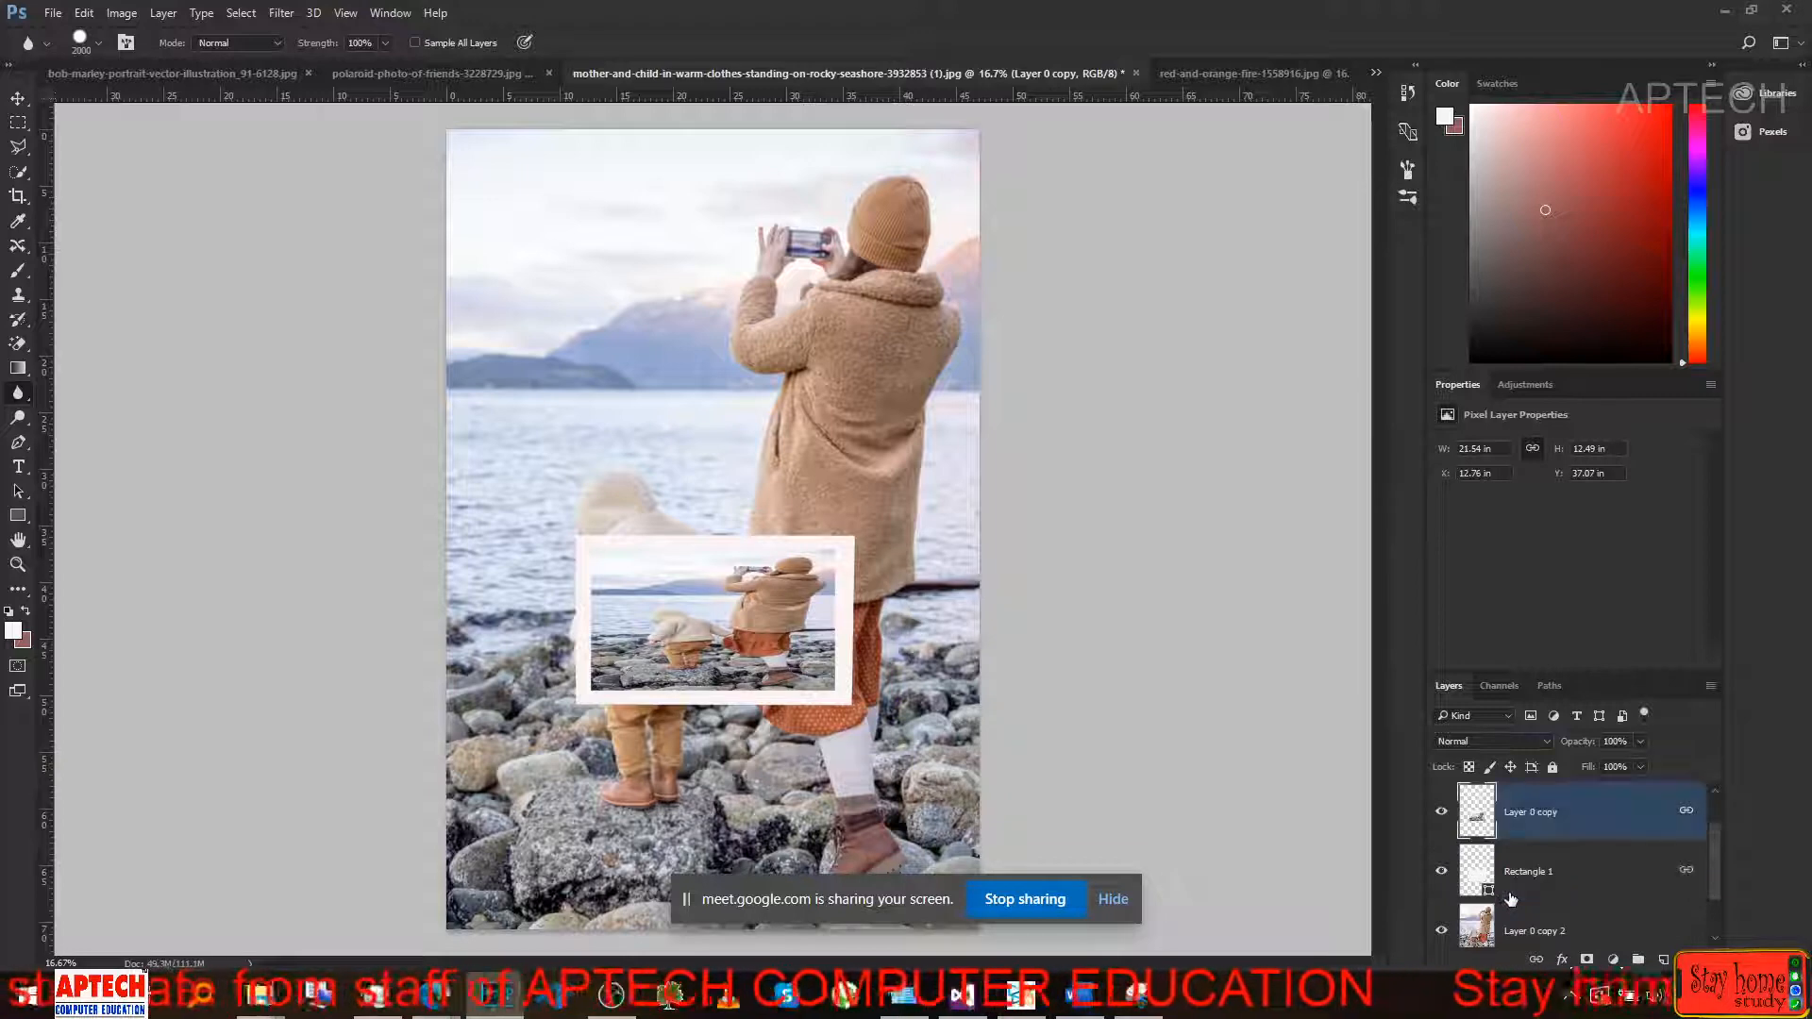
right_click(1577, 831)
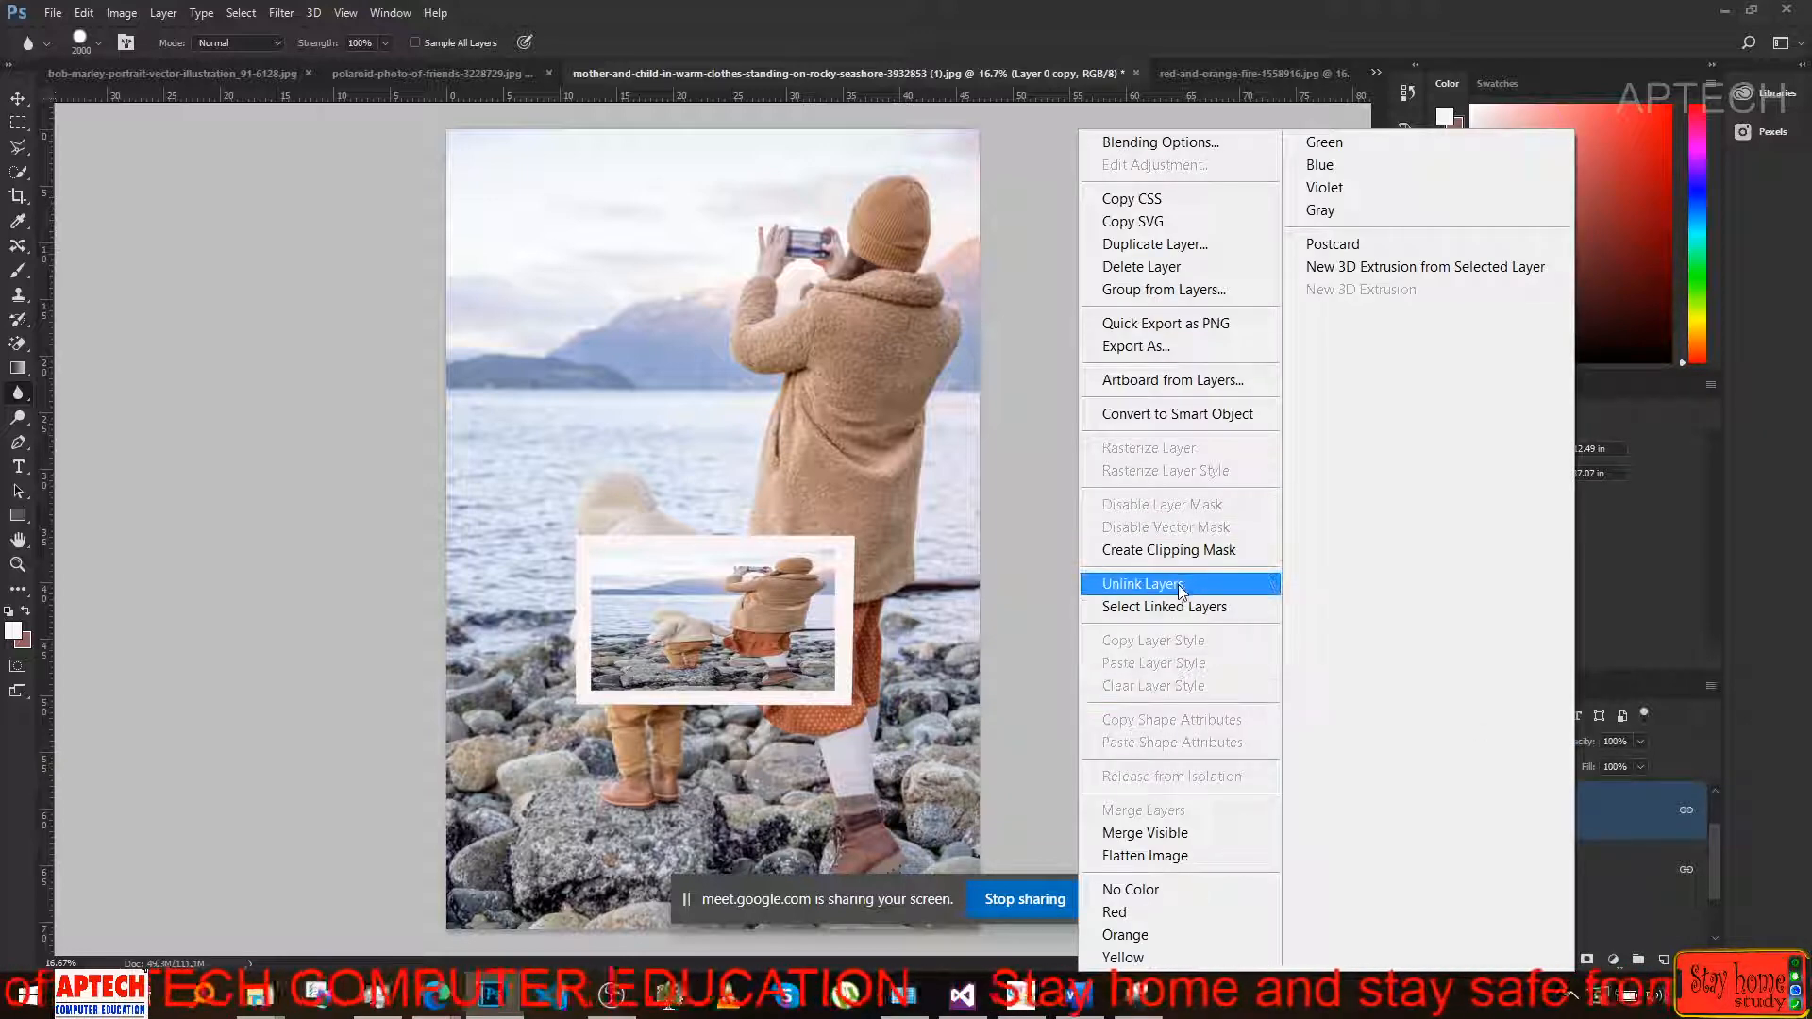
left_click(1177, 585)
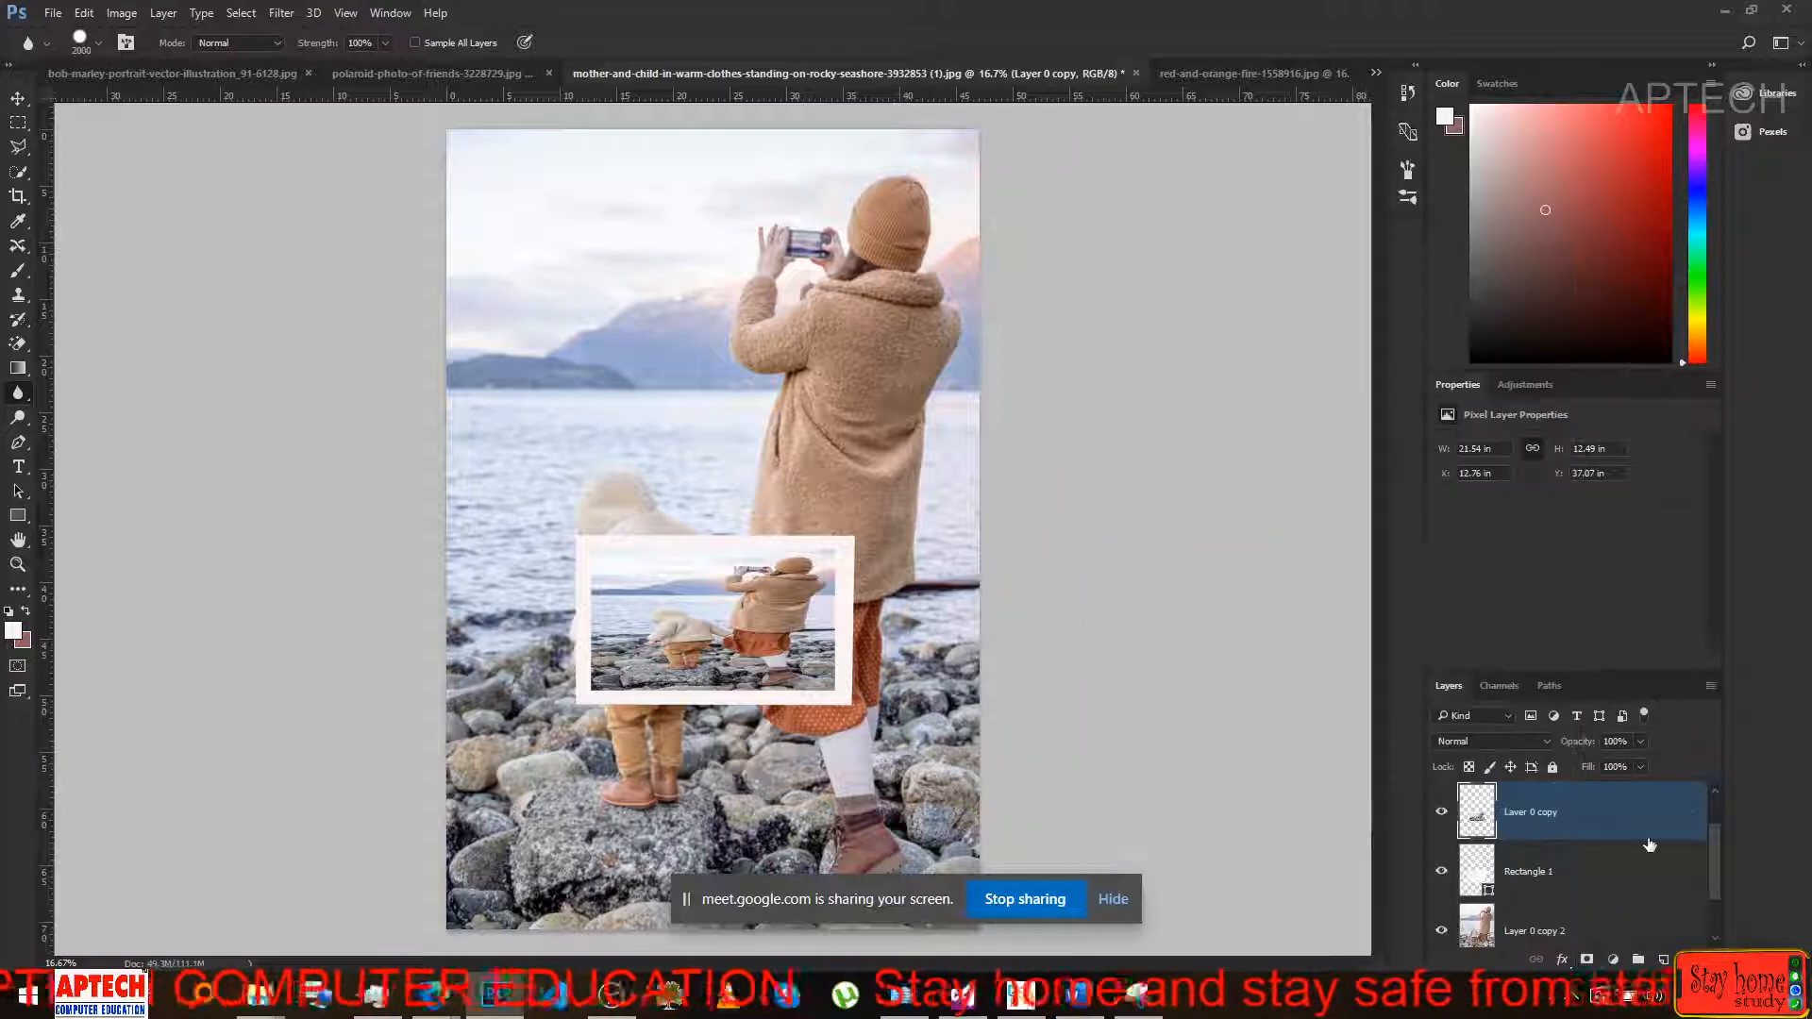
Select the Layer 0 copy photo and the Rectangle 1 frame together and link the two layers.
left_click(1599, 813, "ctrl")
left_click(1602, 869)
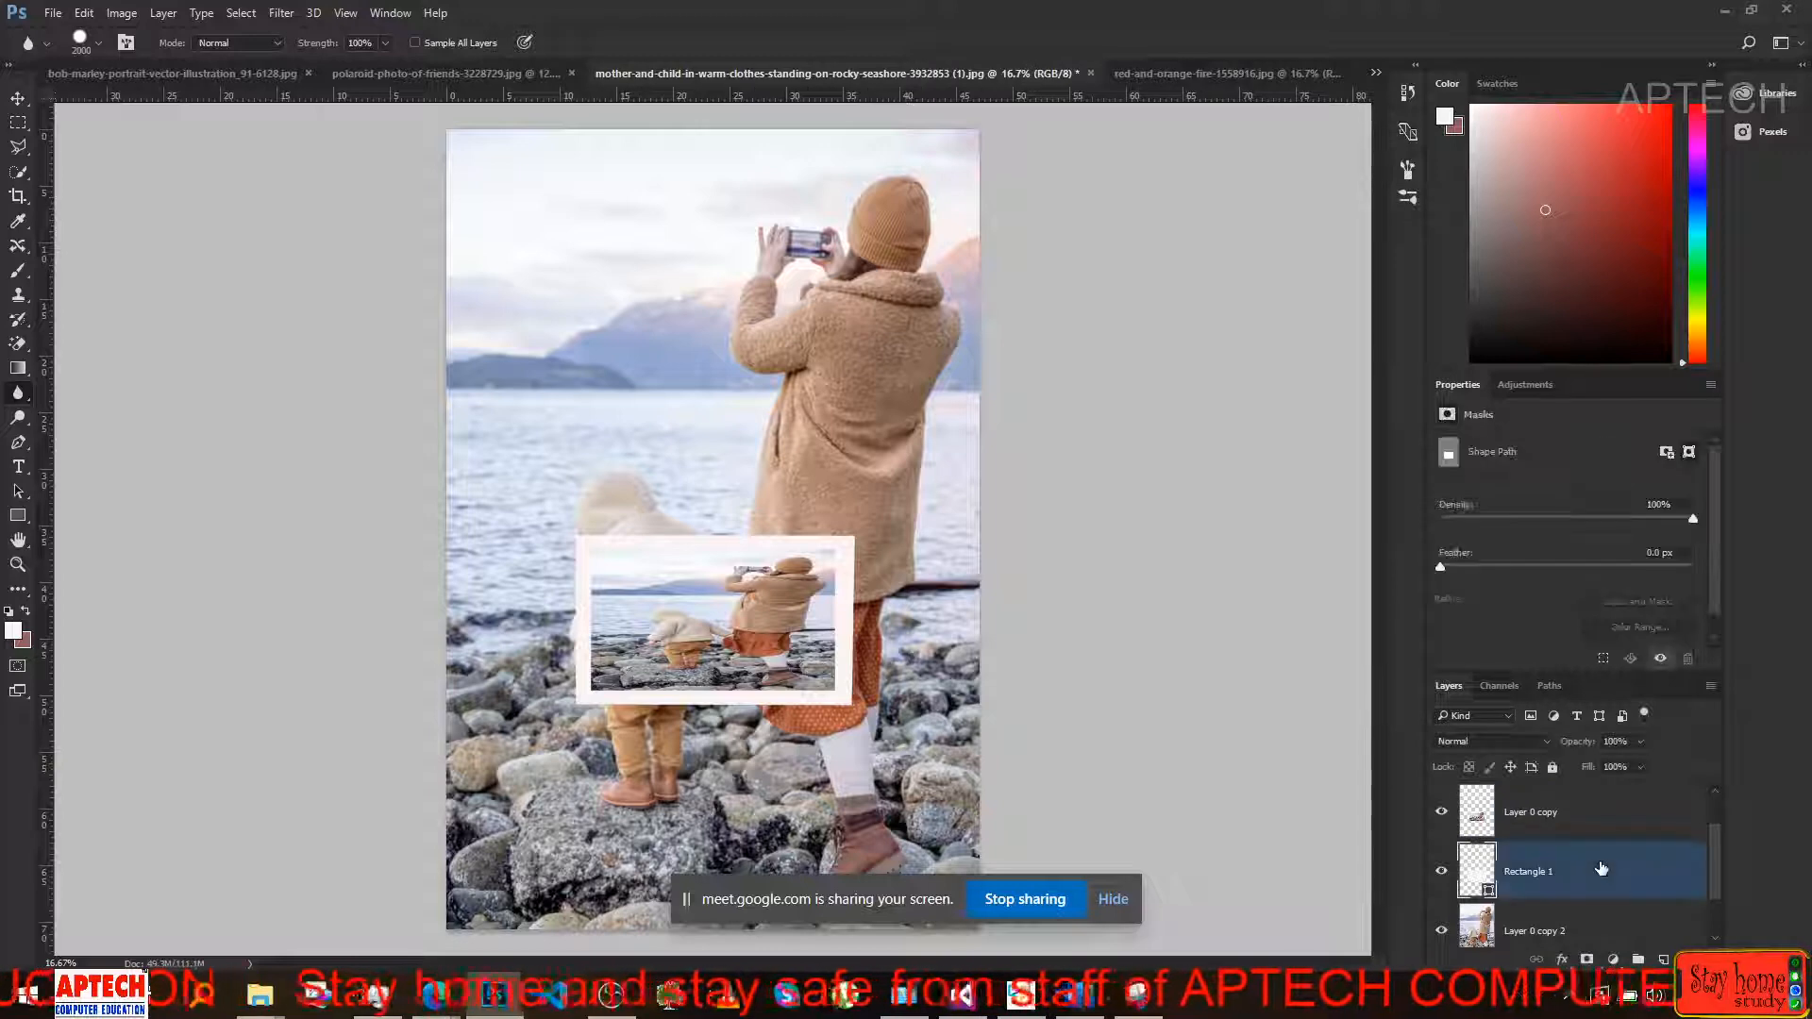
left_click(1602, 804, "ctrl")
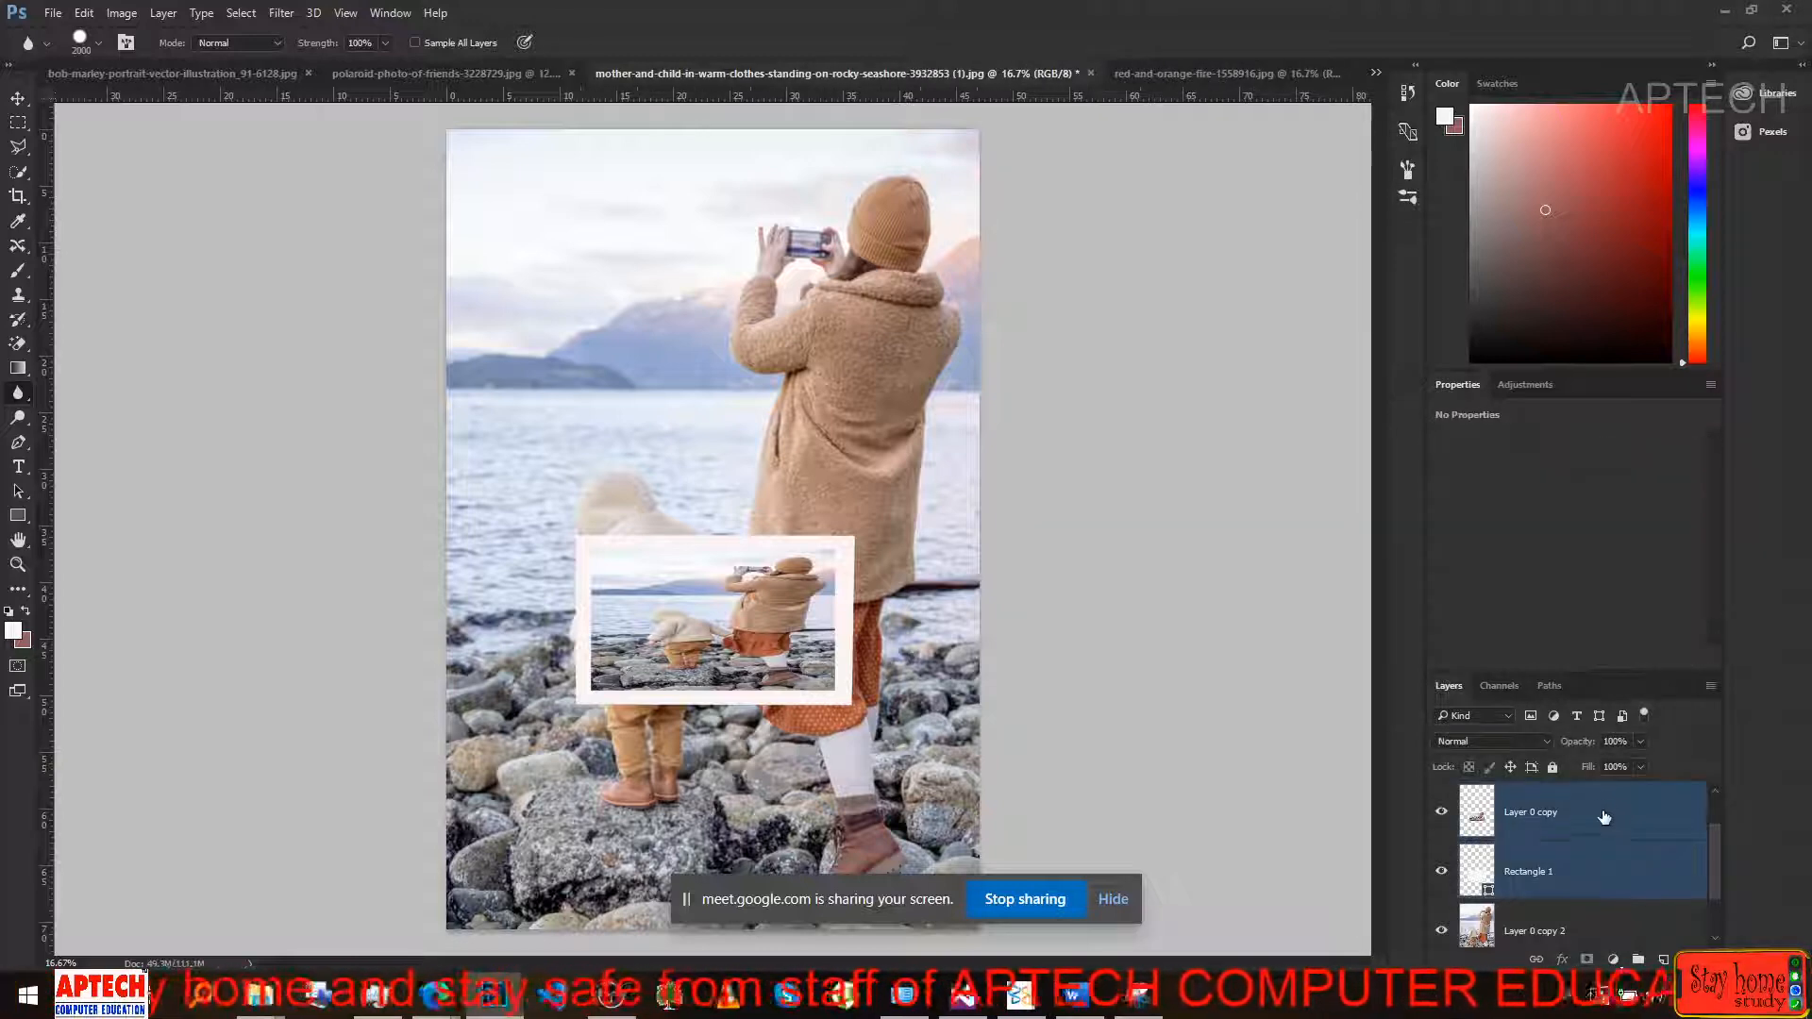
right_click(1603, 817)
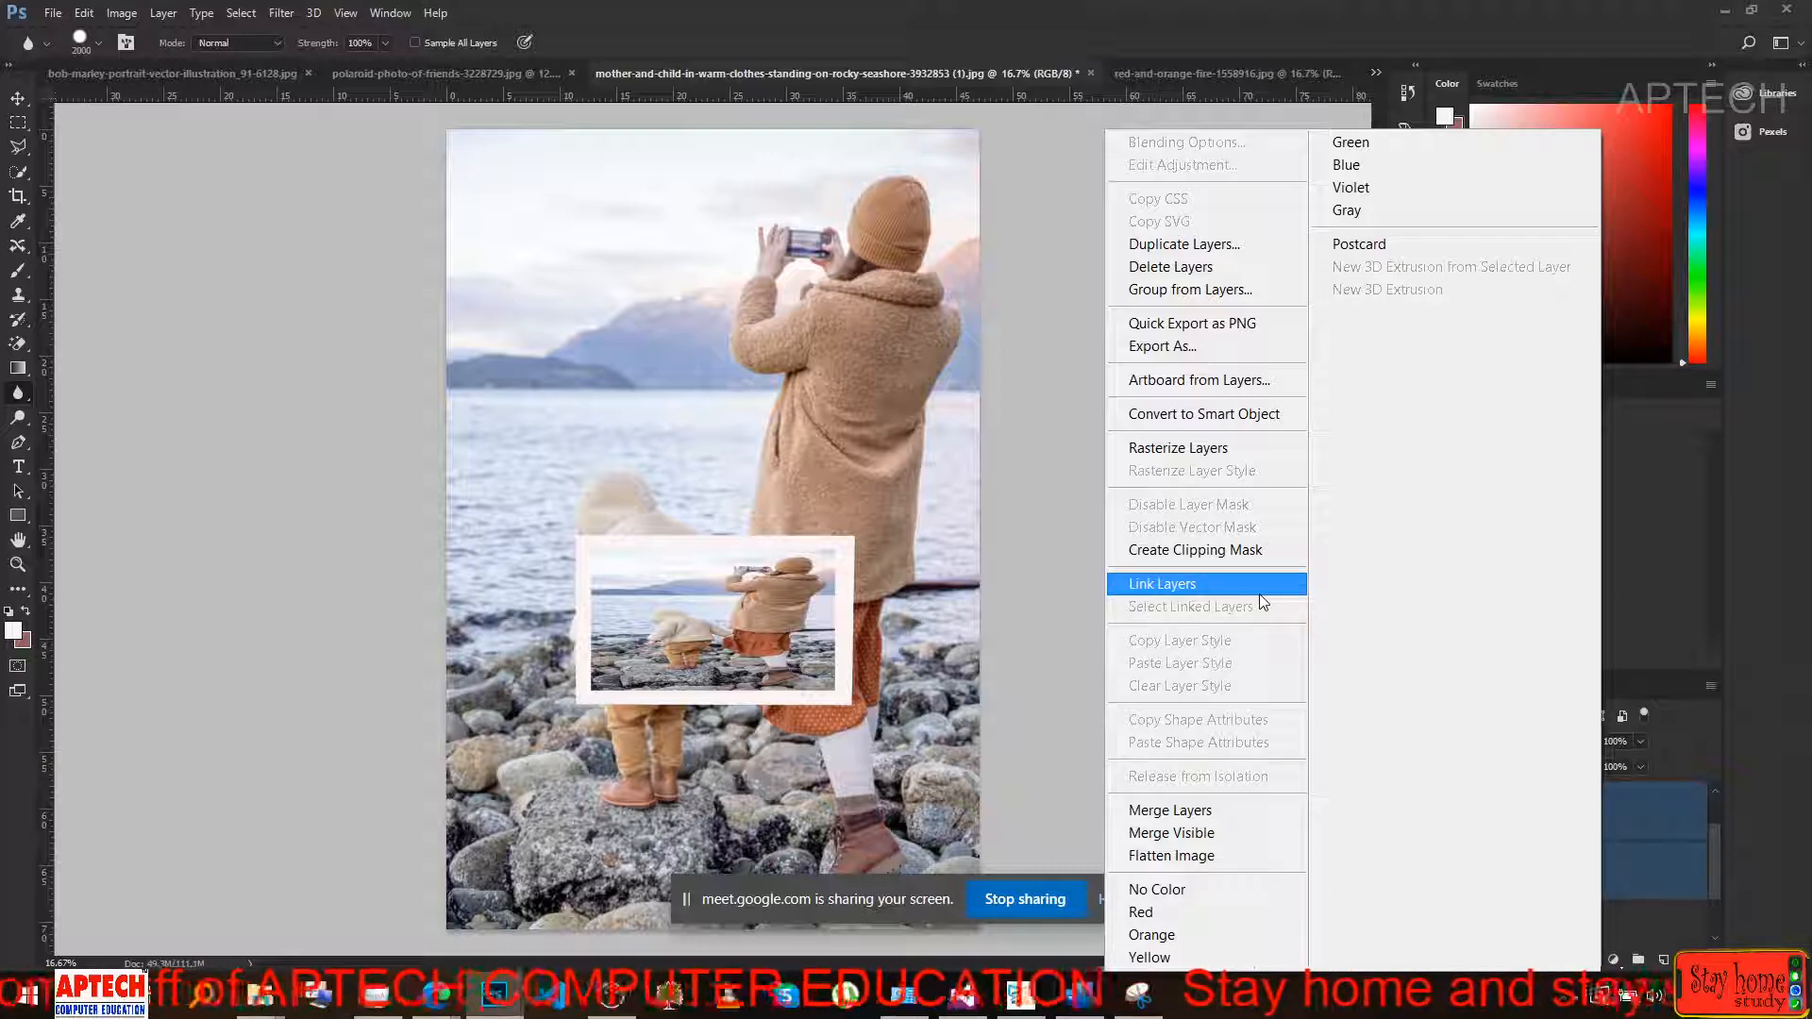
left_click(1691, 920)
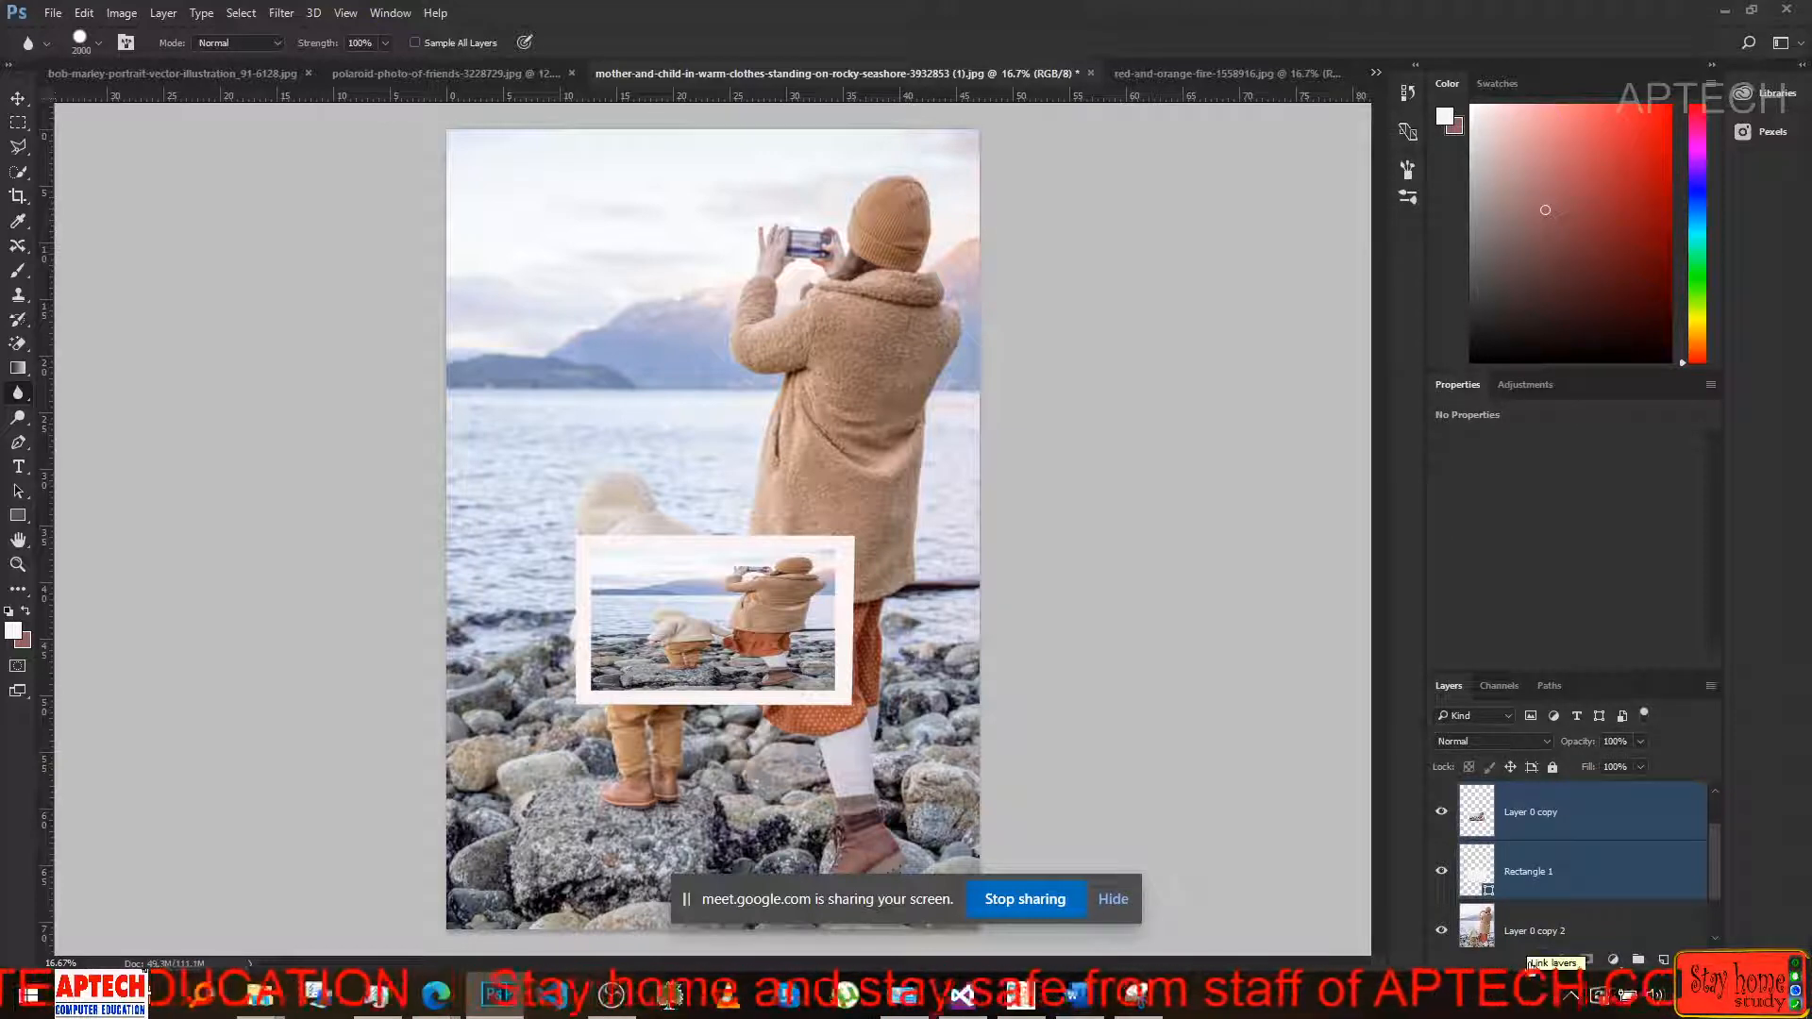
left_click(1533, 959)
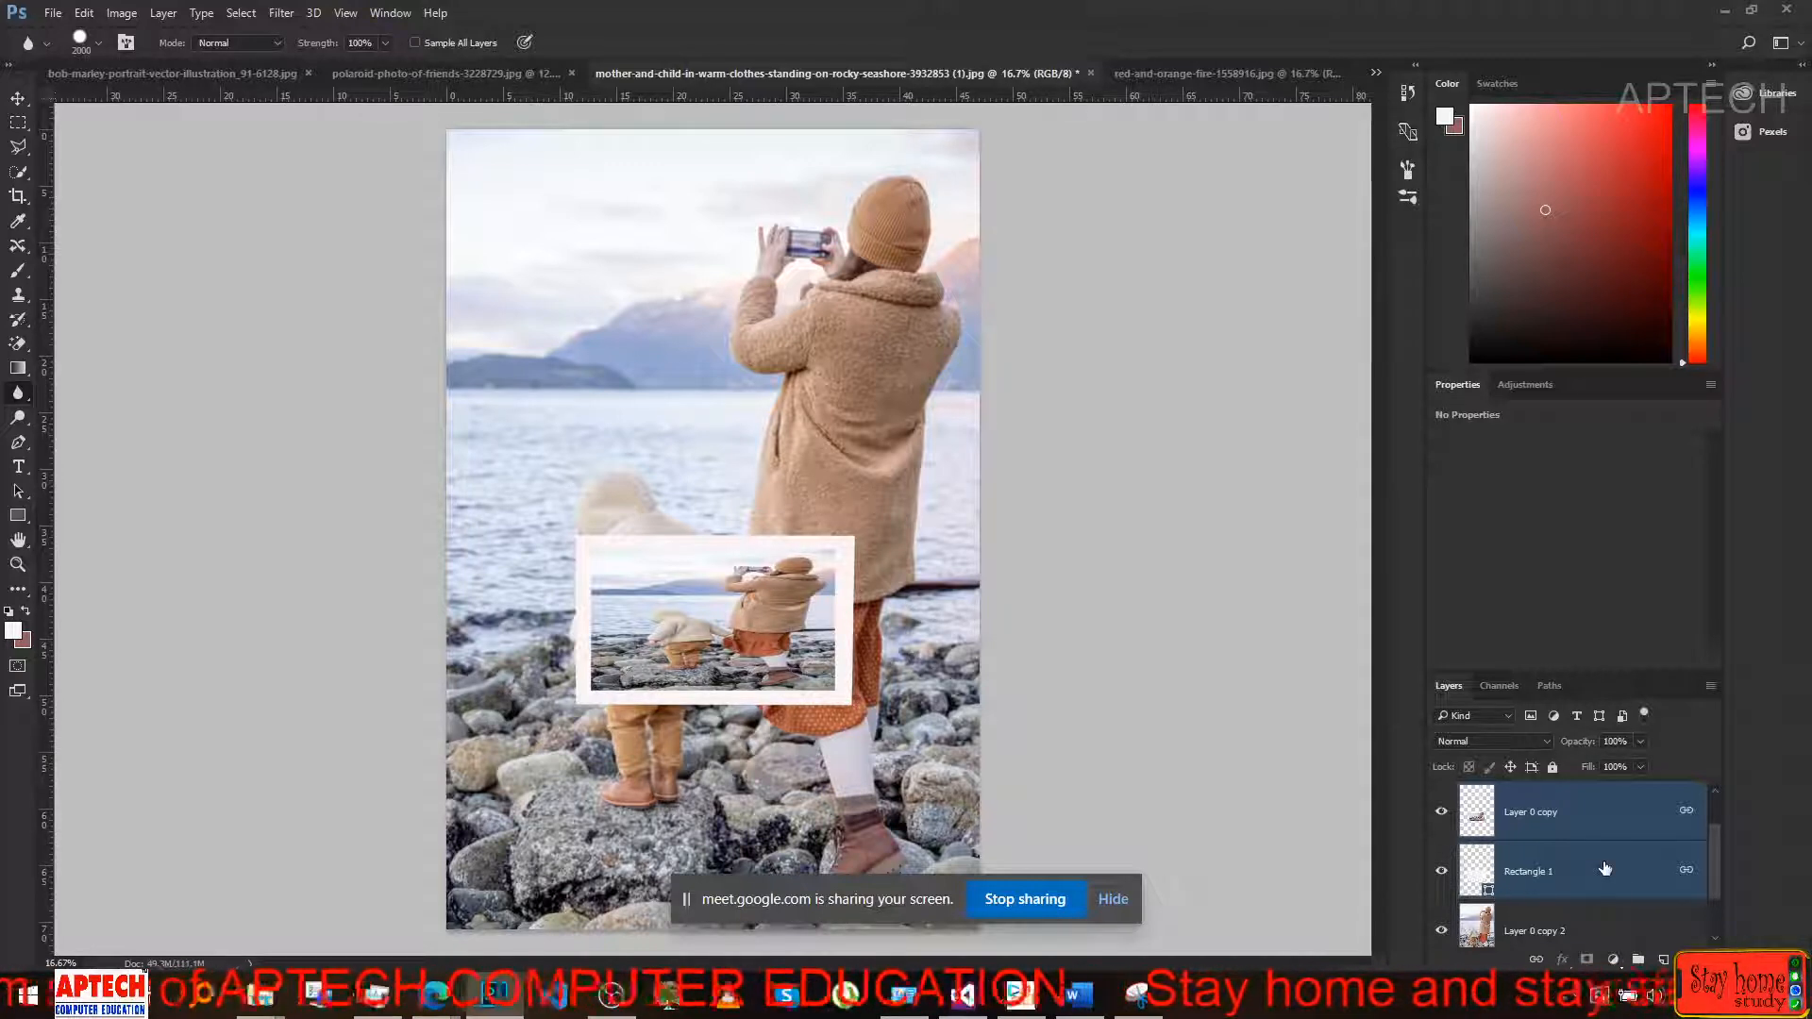
Move the linked frame and photo together up beside the woman's coat, and undo the move.
left_click(1604, 868)
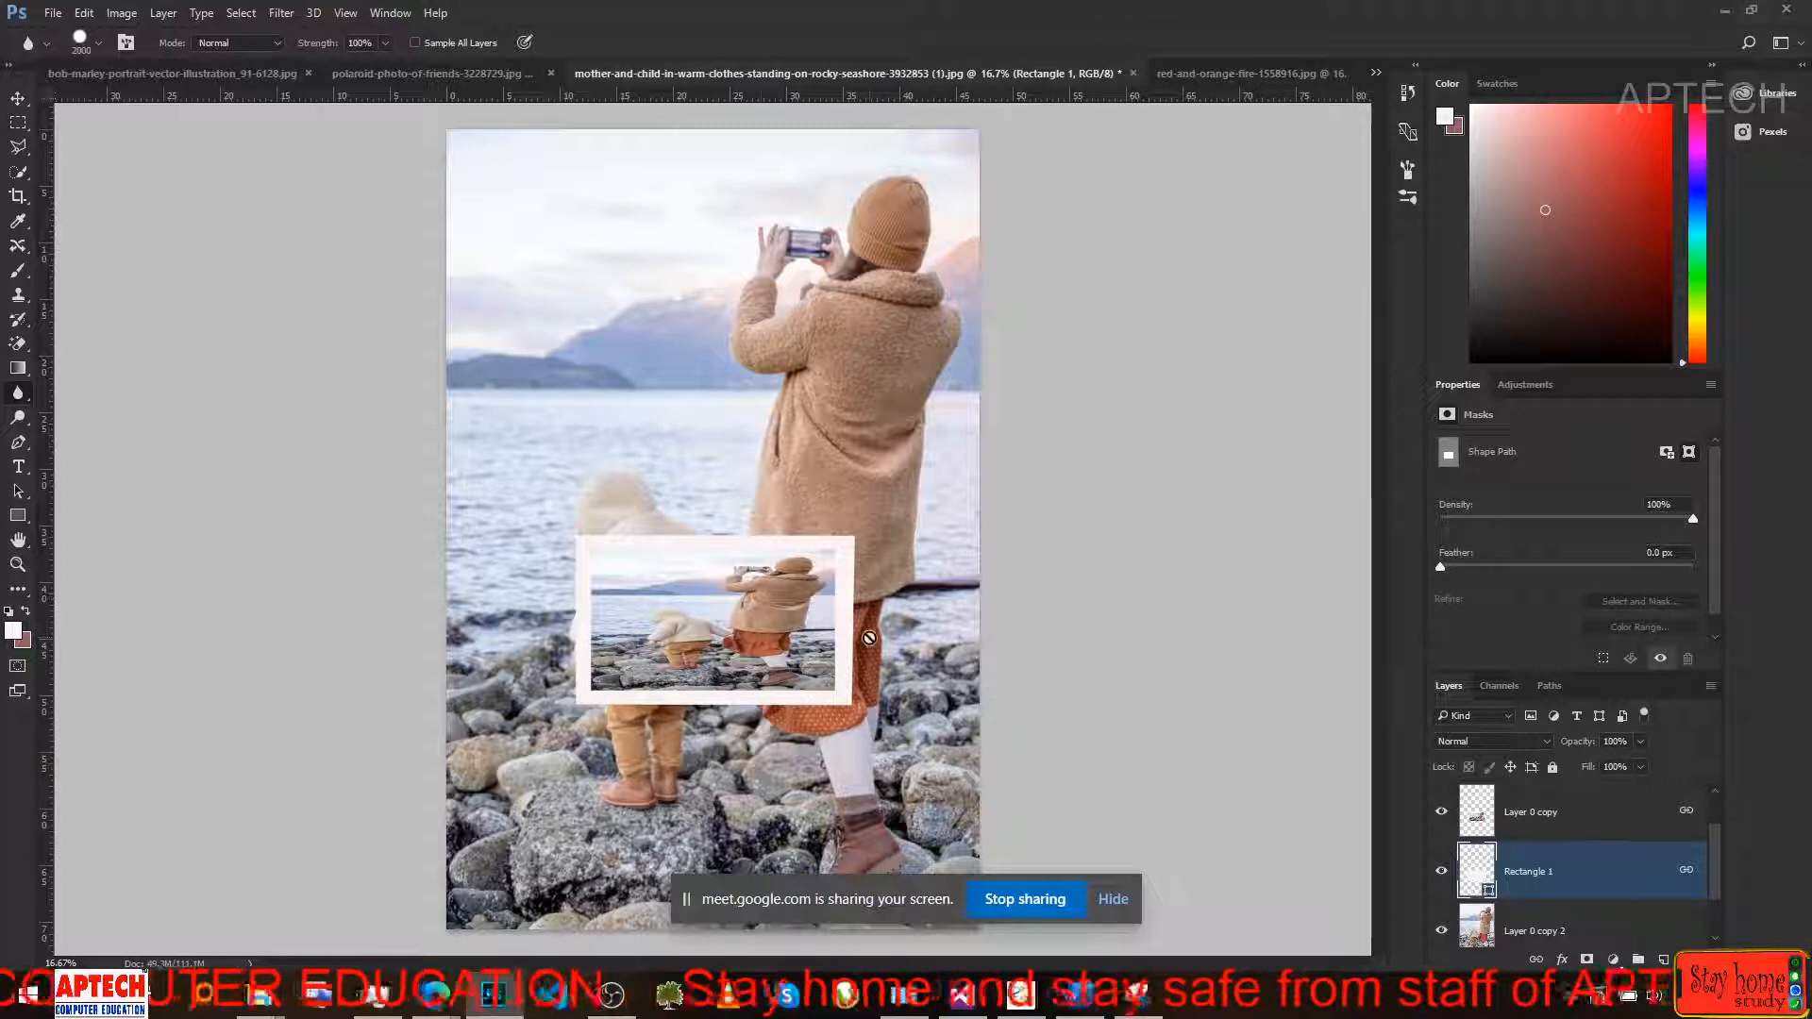
key("v")
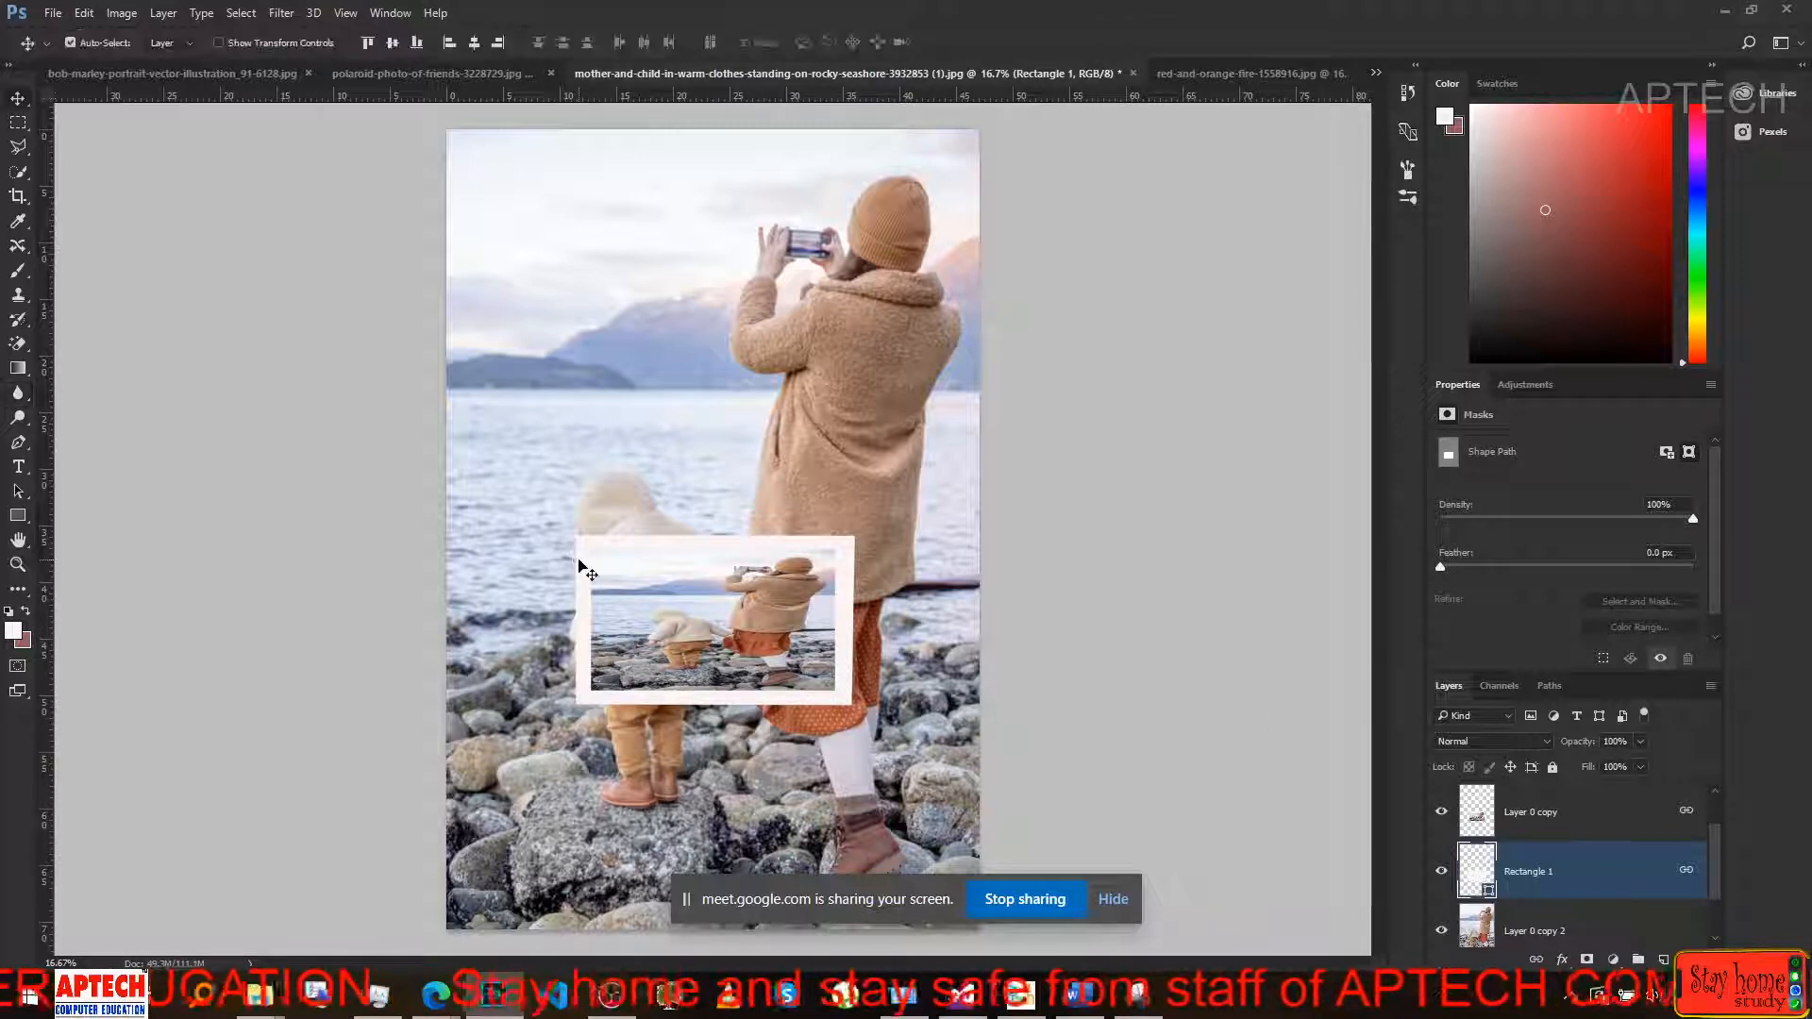
left_click_drag(604, 570, 545, 279)
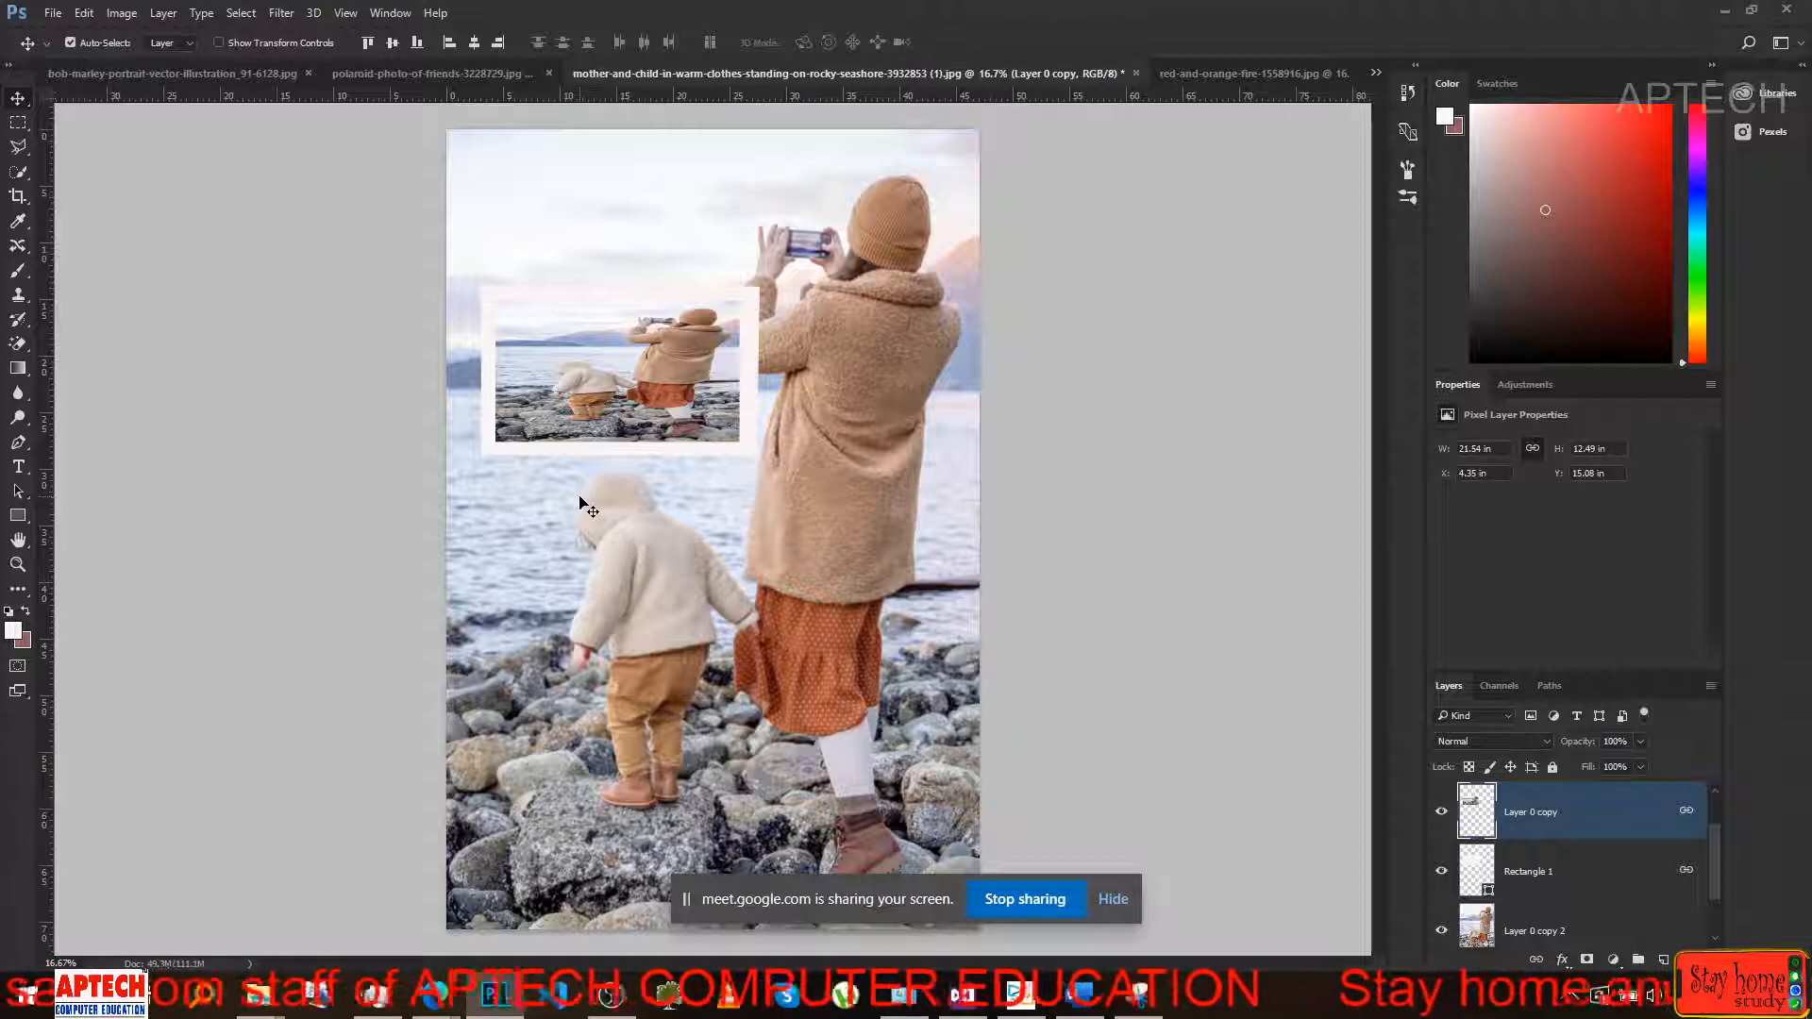
key("ctrl+z")
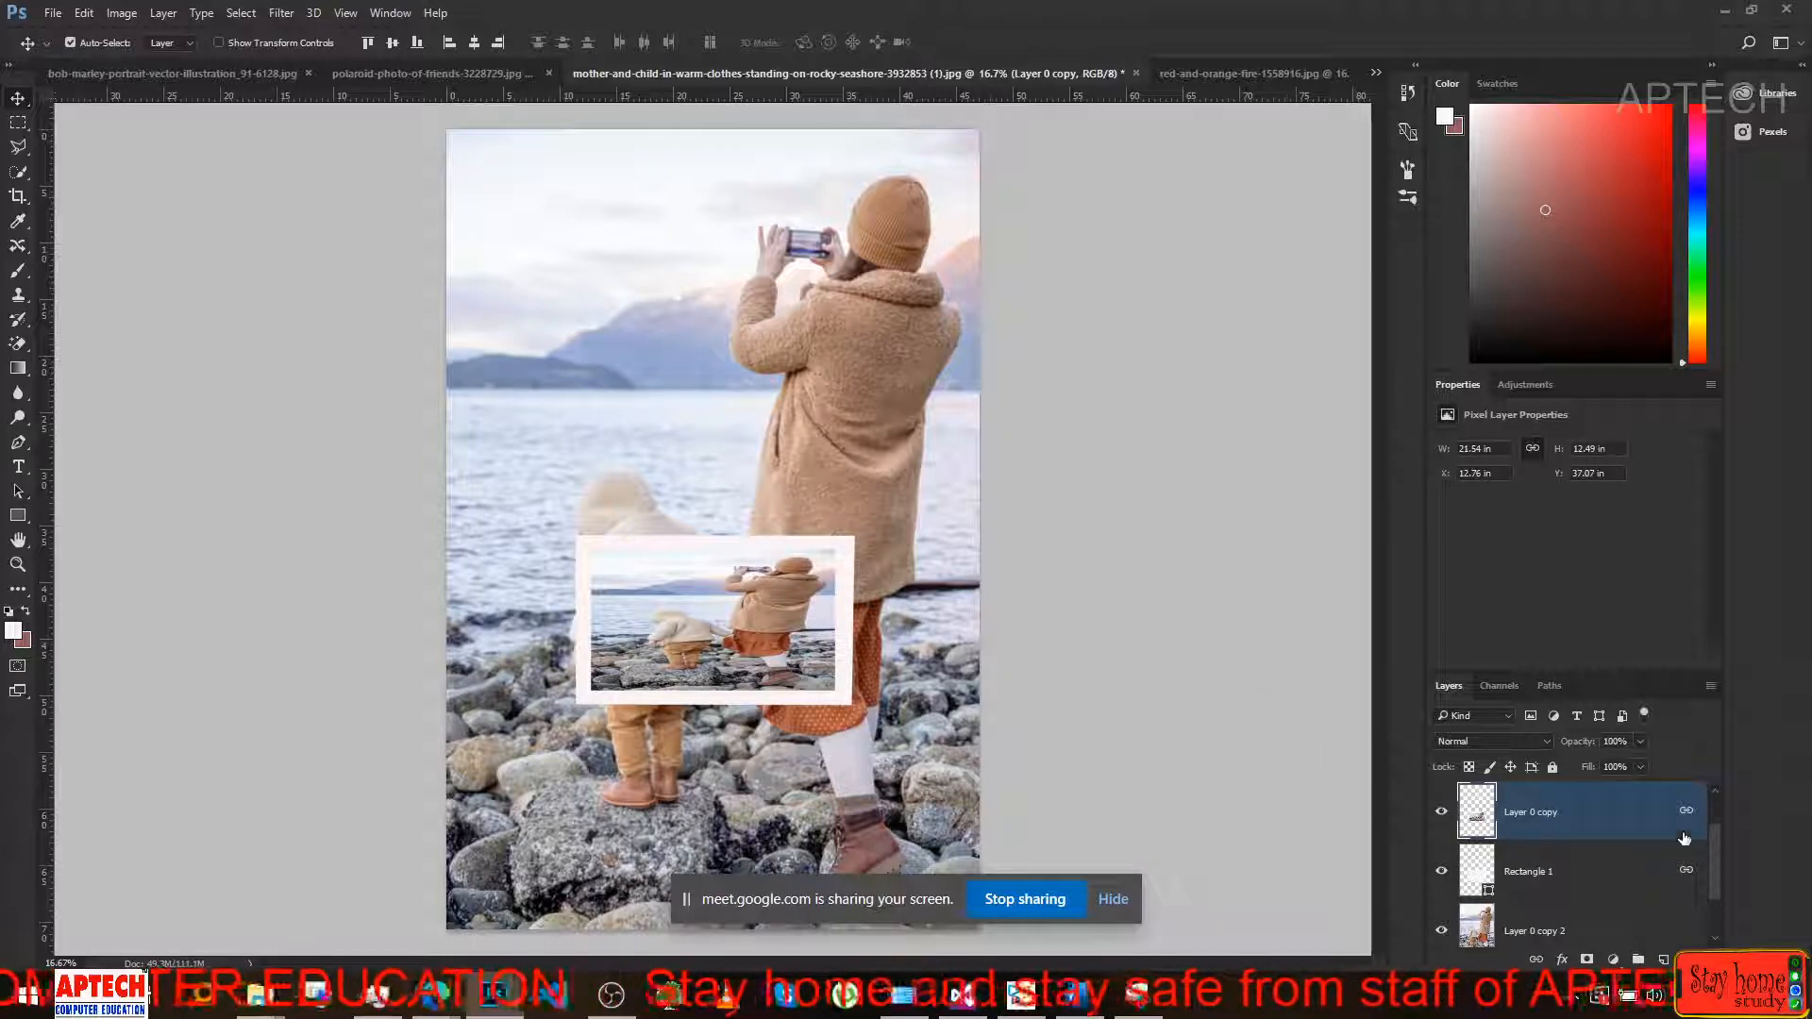
Unlink Layer 0 copy from Rectangle 1 and move the photo and the frame upward separately.
right_click(1646, 827)
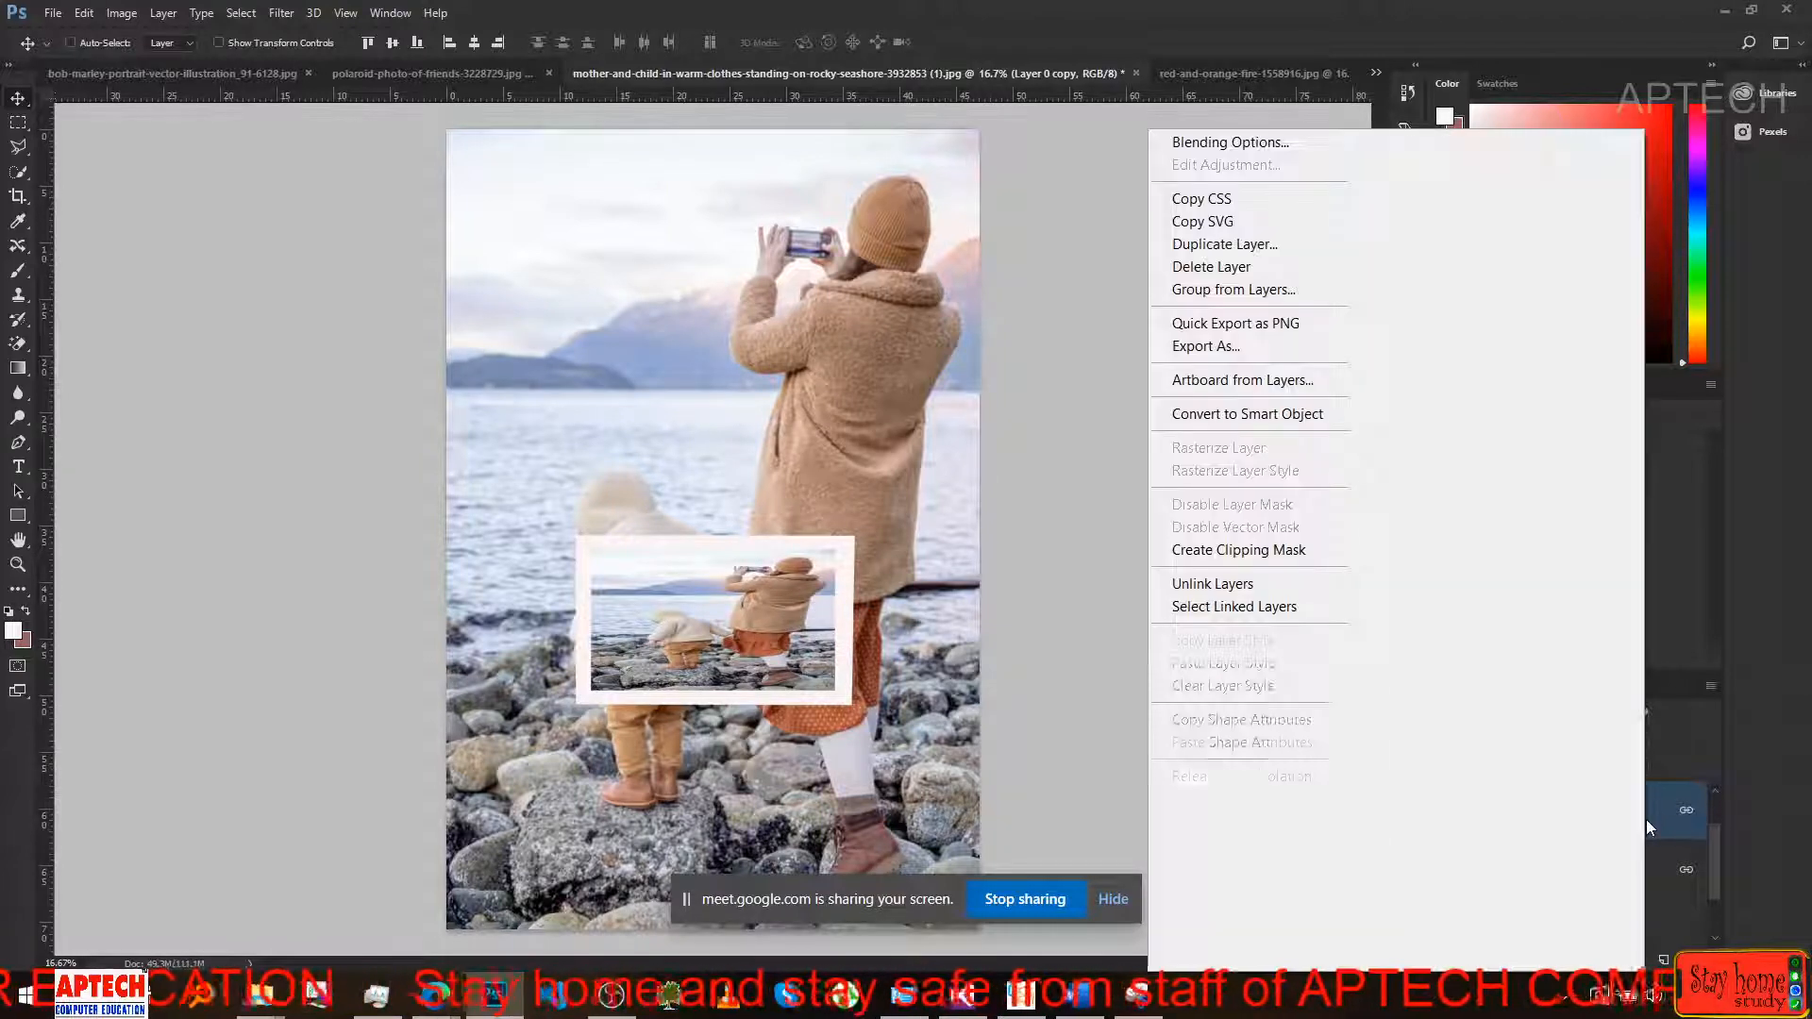
left_click(1252, 604)
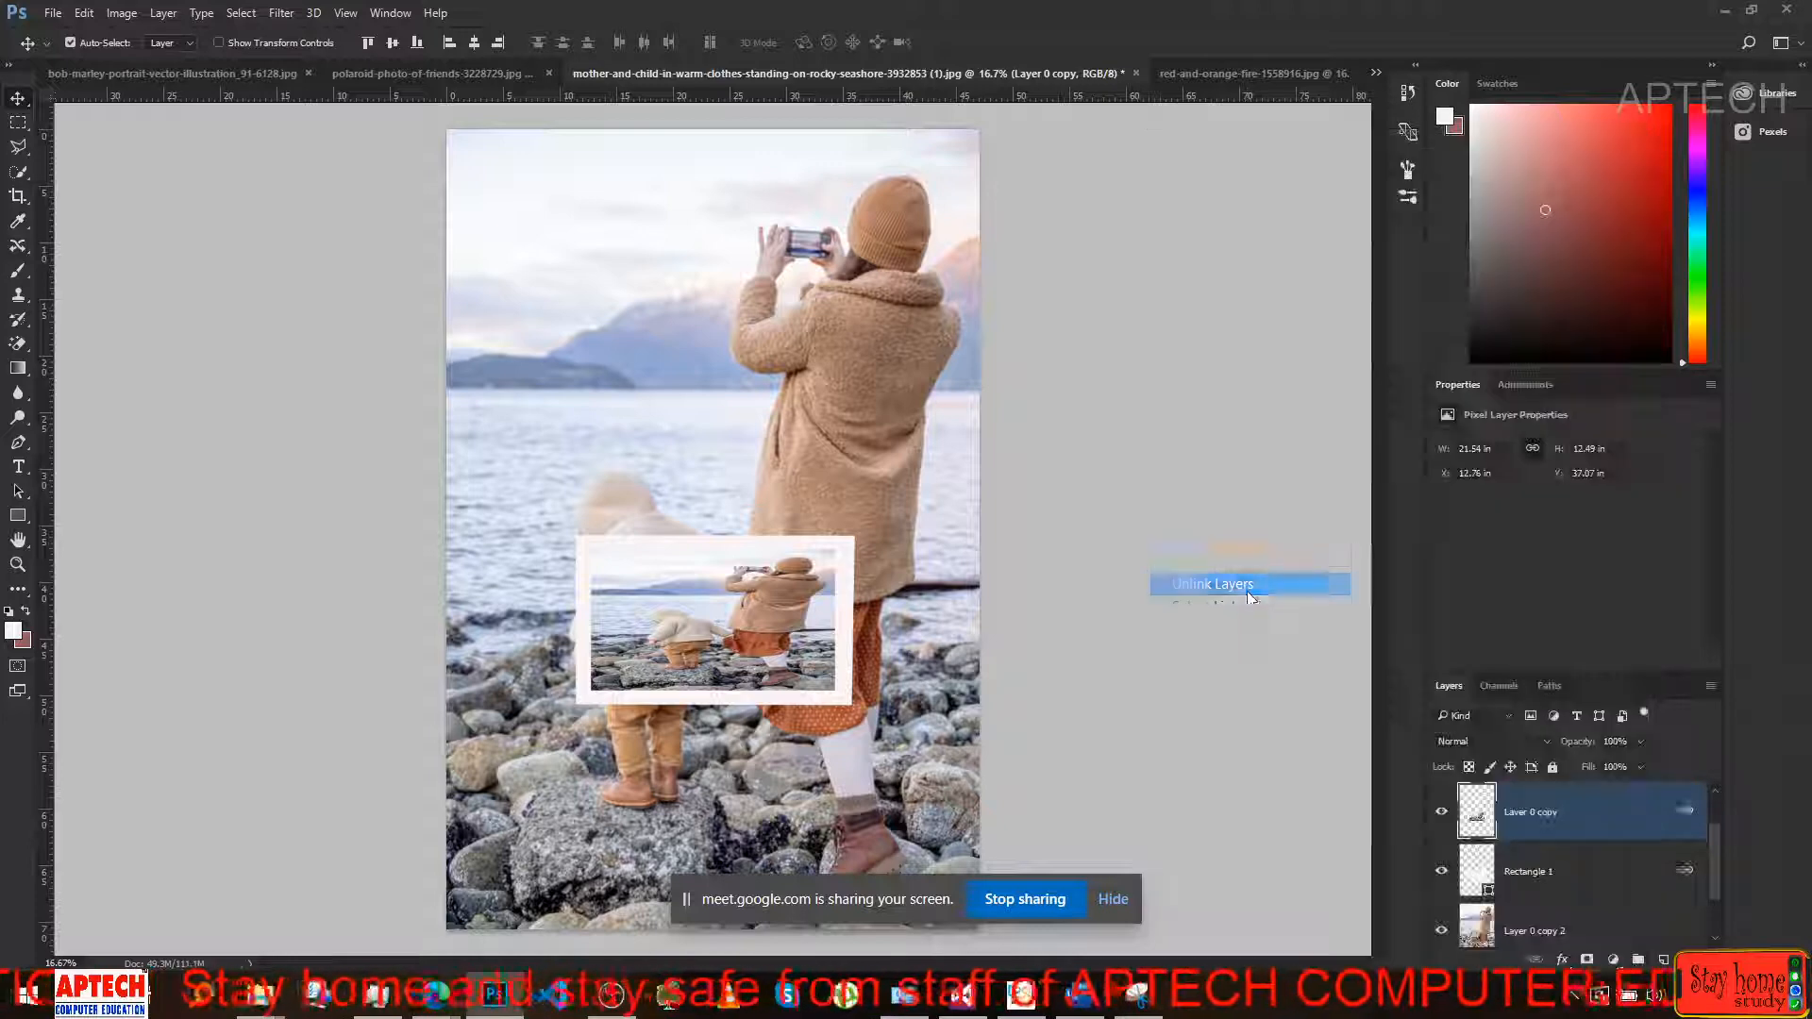
left_click_drag(743, 554, 681, 281)
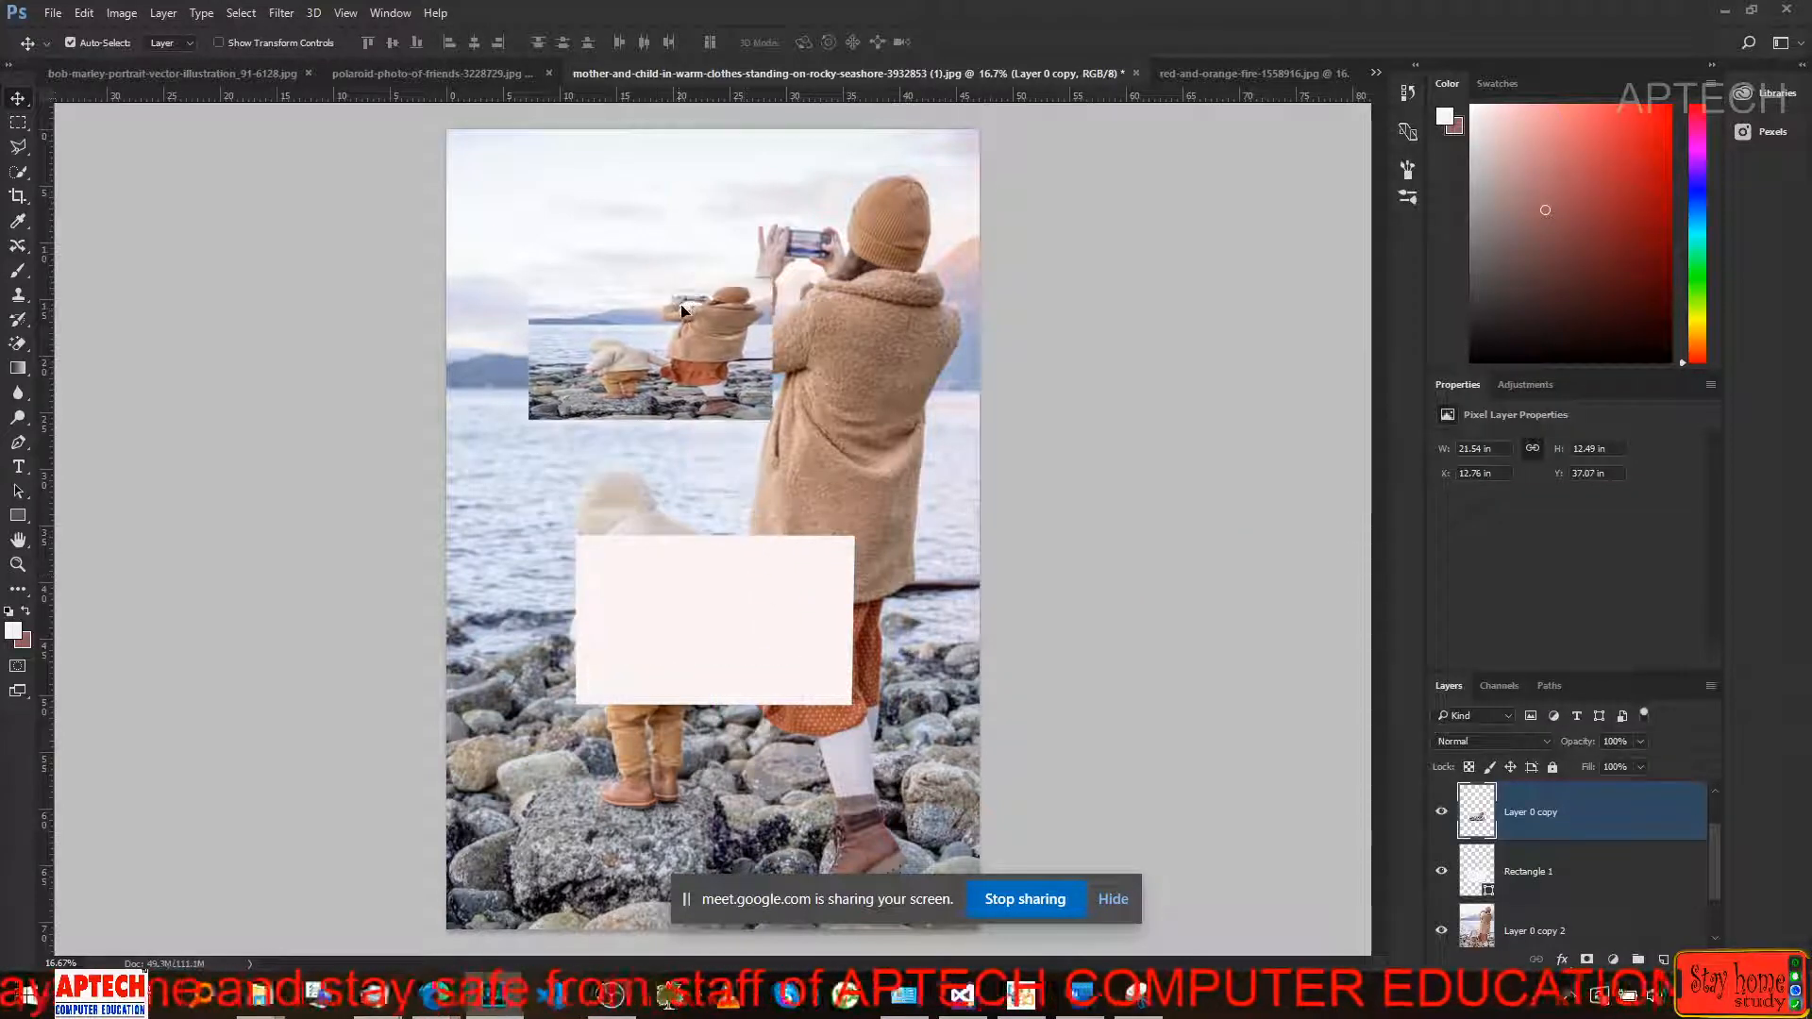
left_click_drag(717, 540, 712, 434)
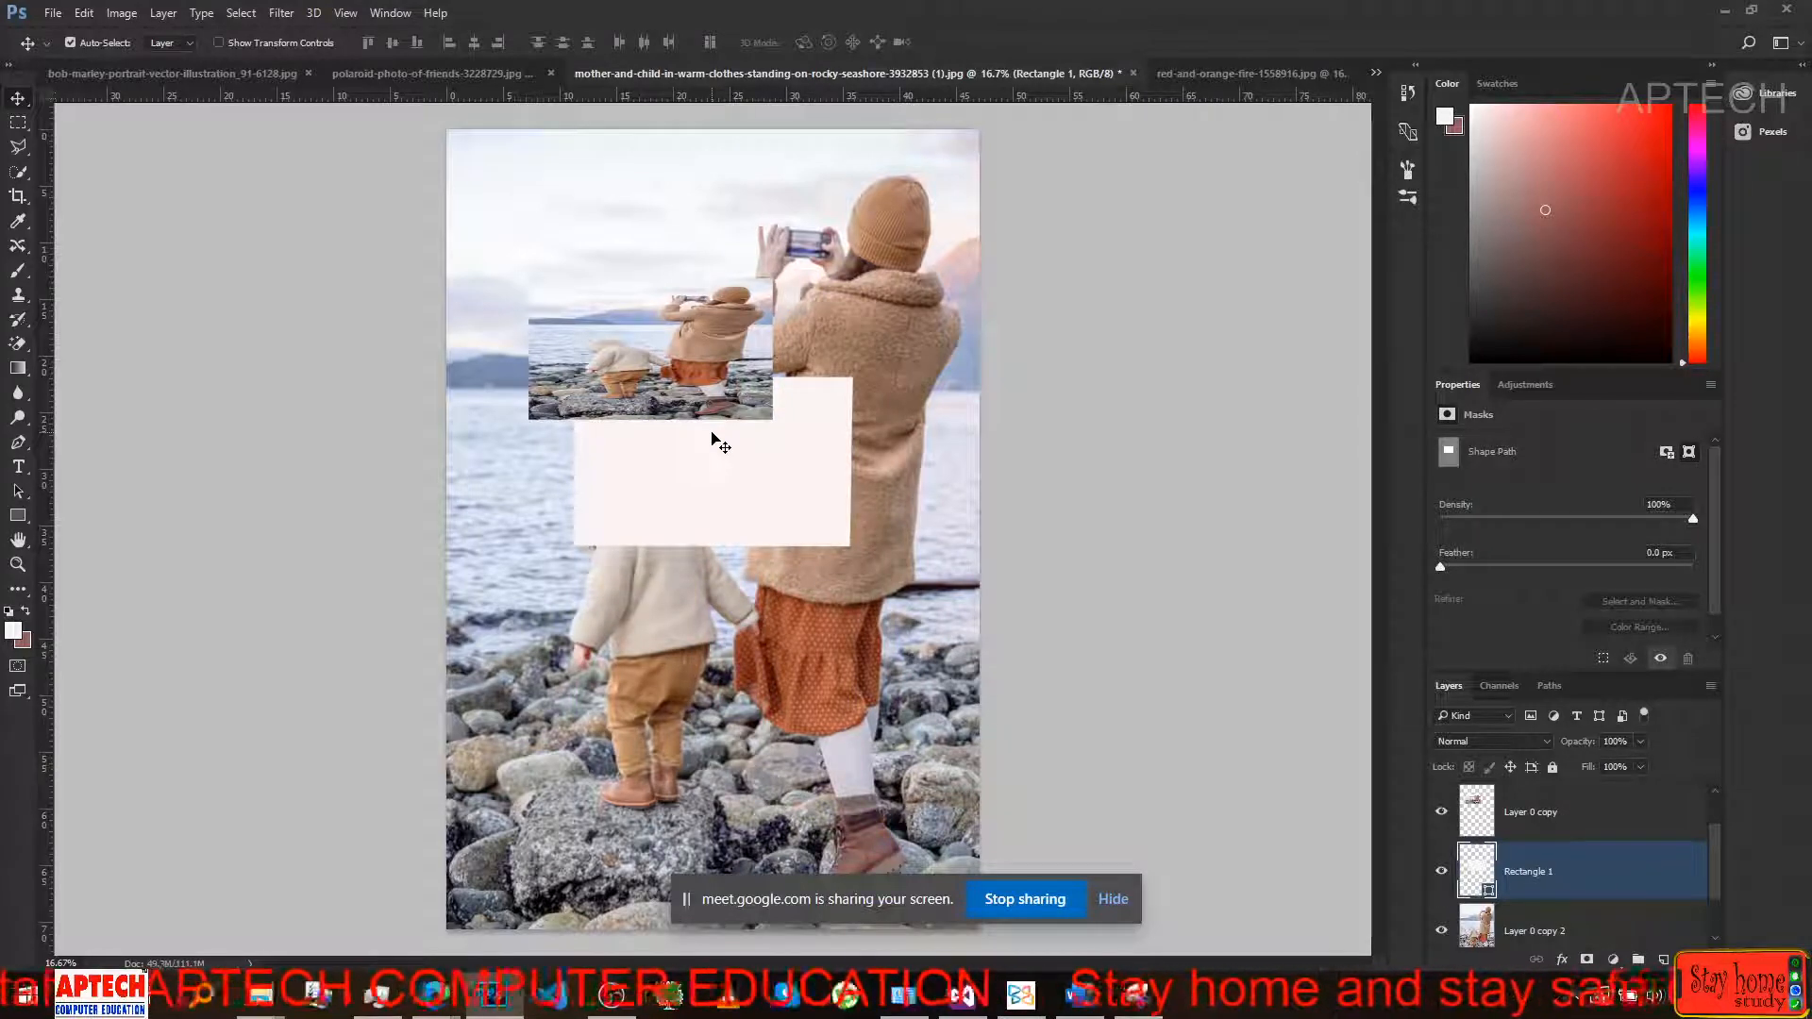
Undo the separate moves of the frame and photo and the unlinking of their layers.
key("ctrl+z")
key("ctrl+z")
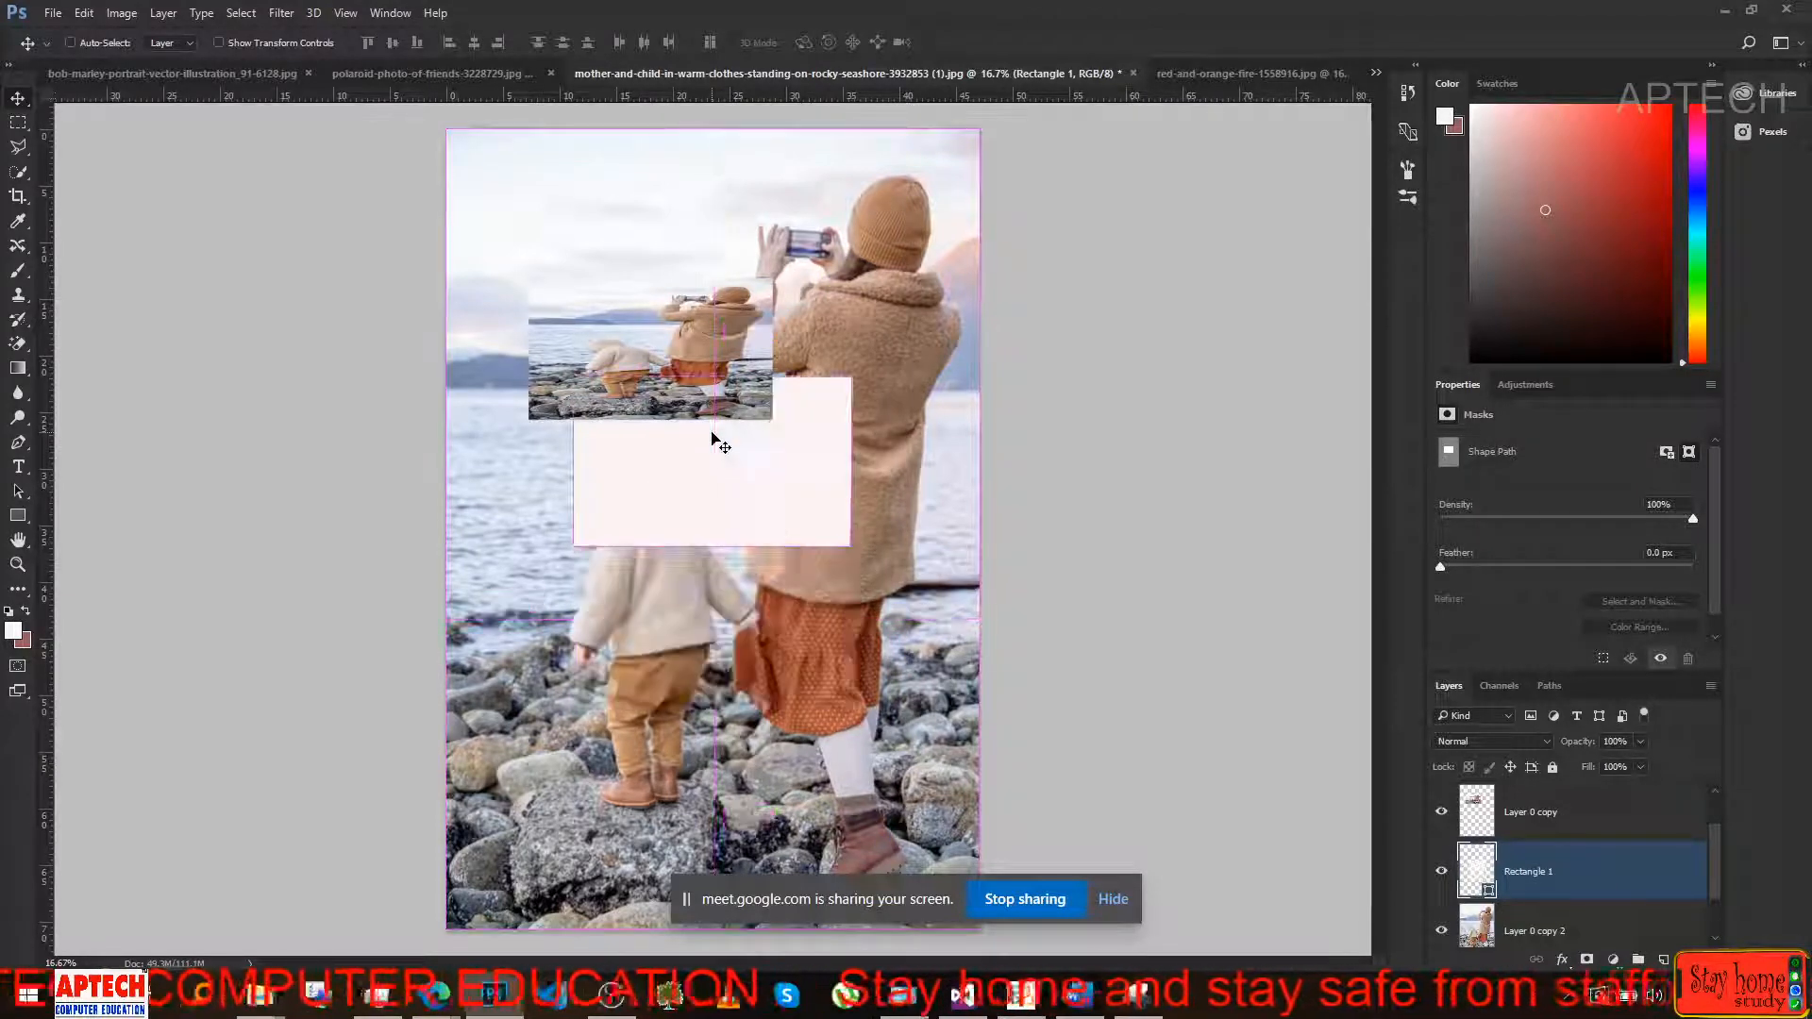
key("ctrl+z")
key("ctrl+z")
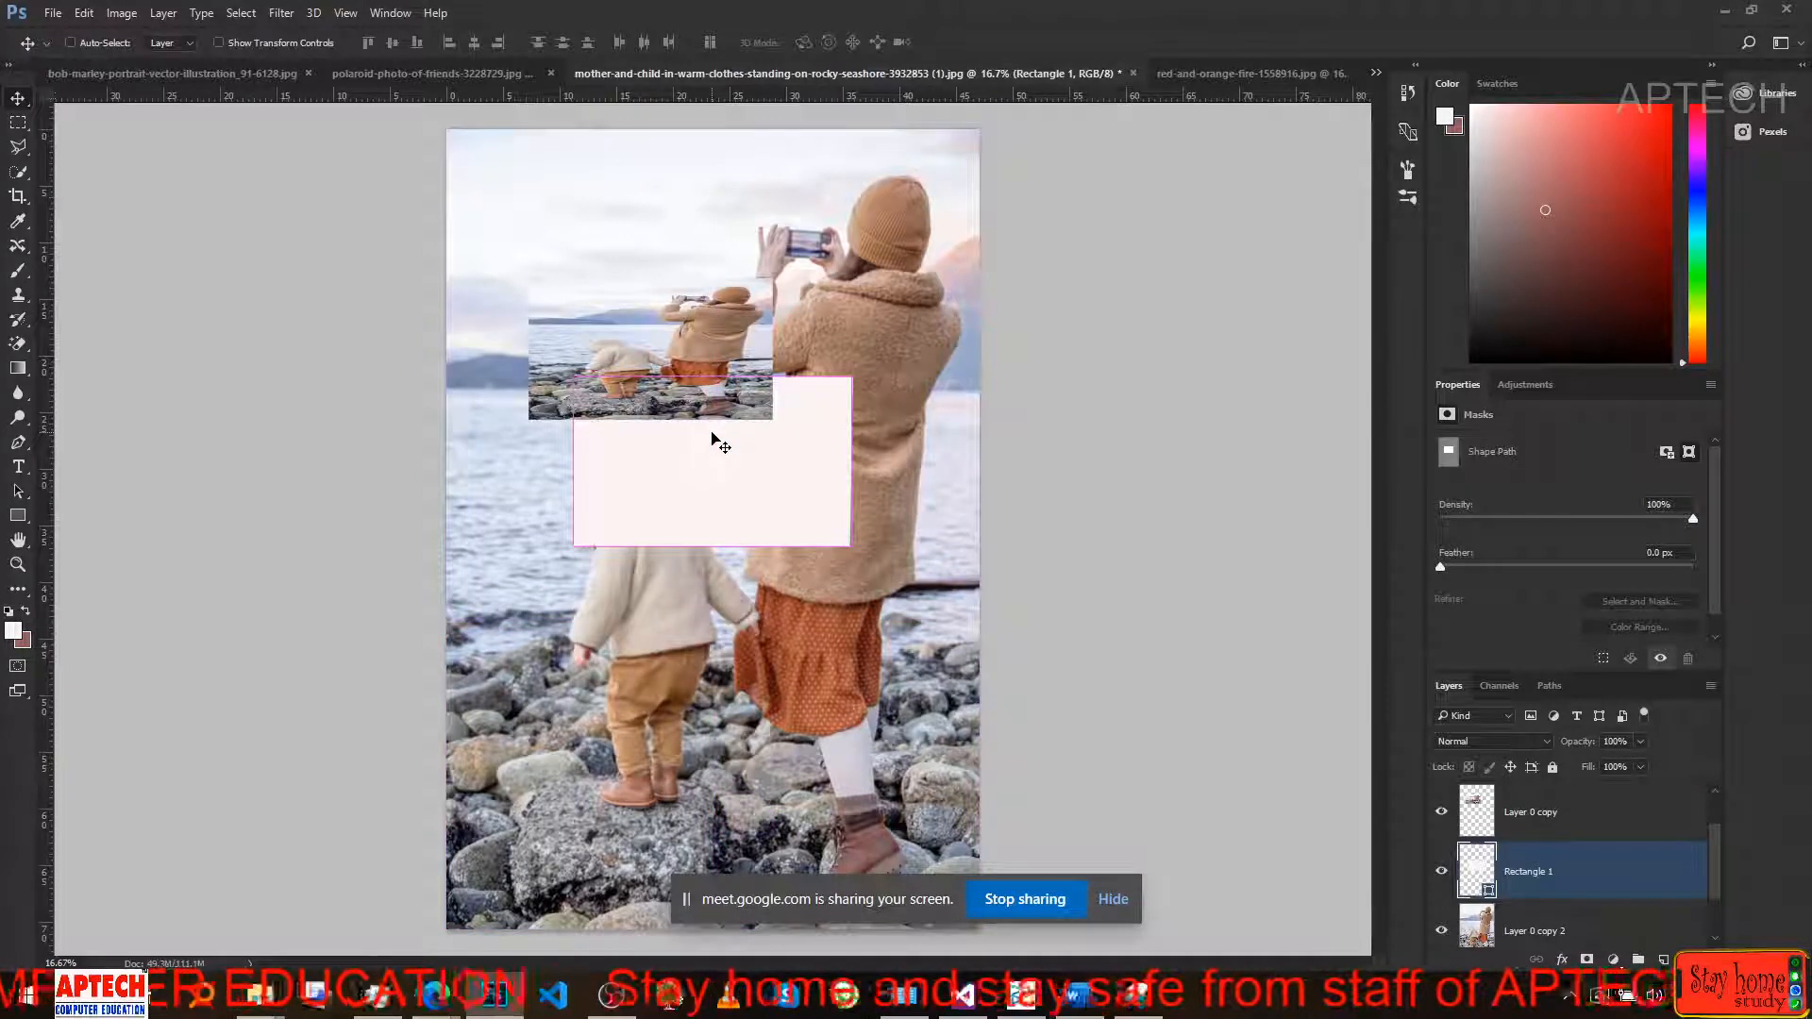
key("ctrl+z")
key("ctrl+z")
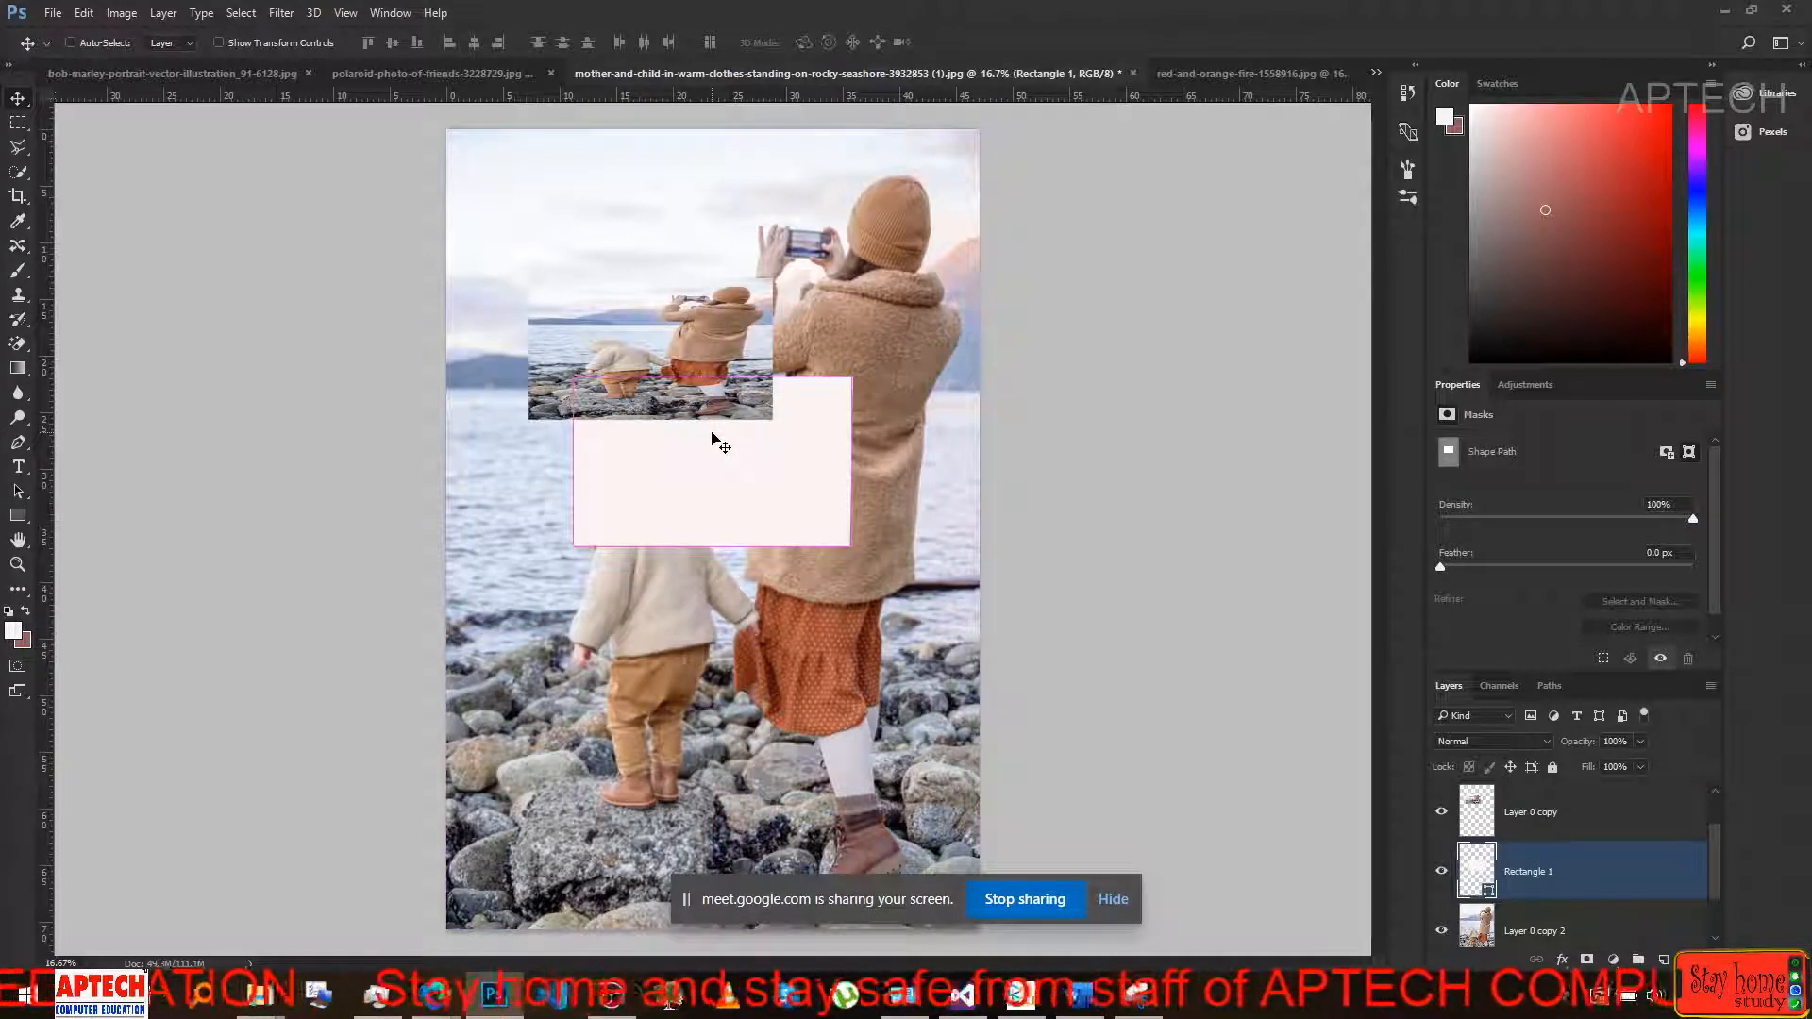
key("ctrl+z")
key("ctrl+z")
key("ctrl+z")
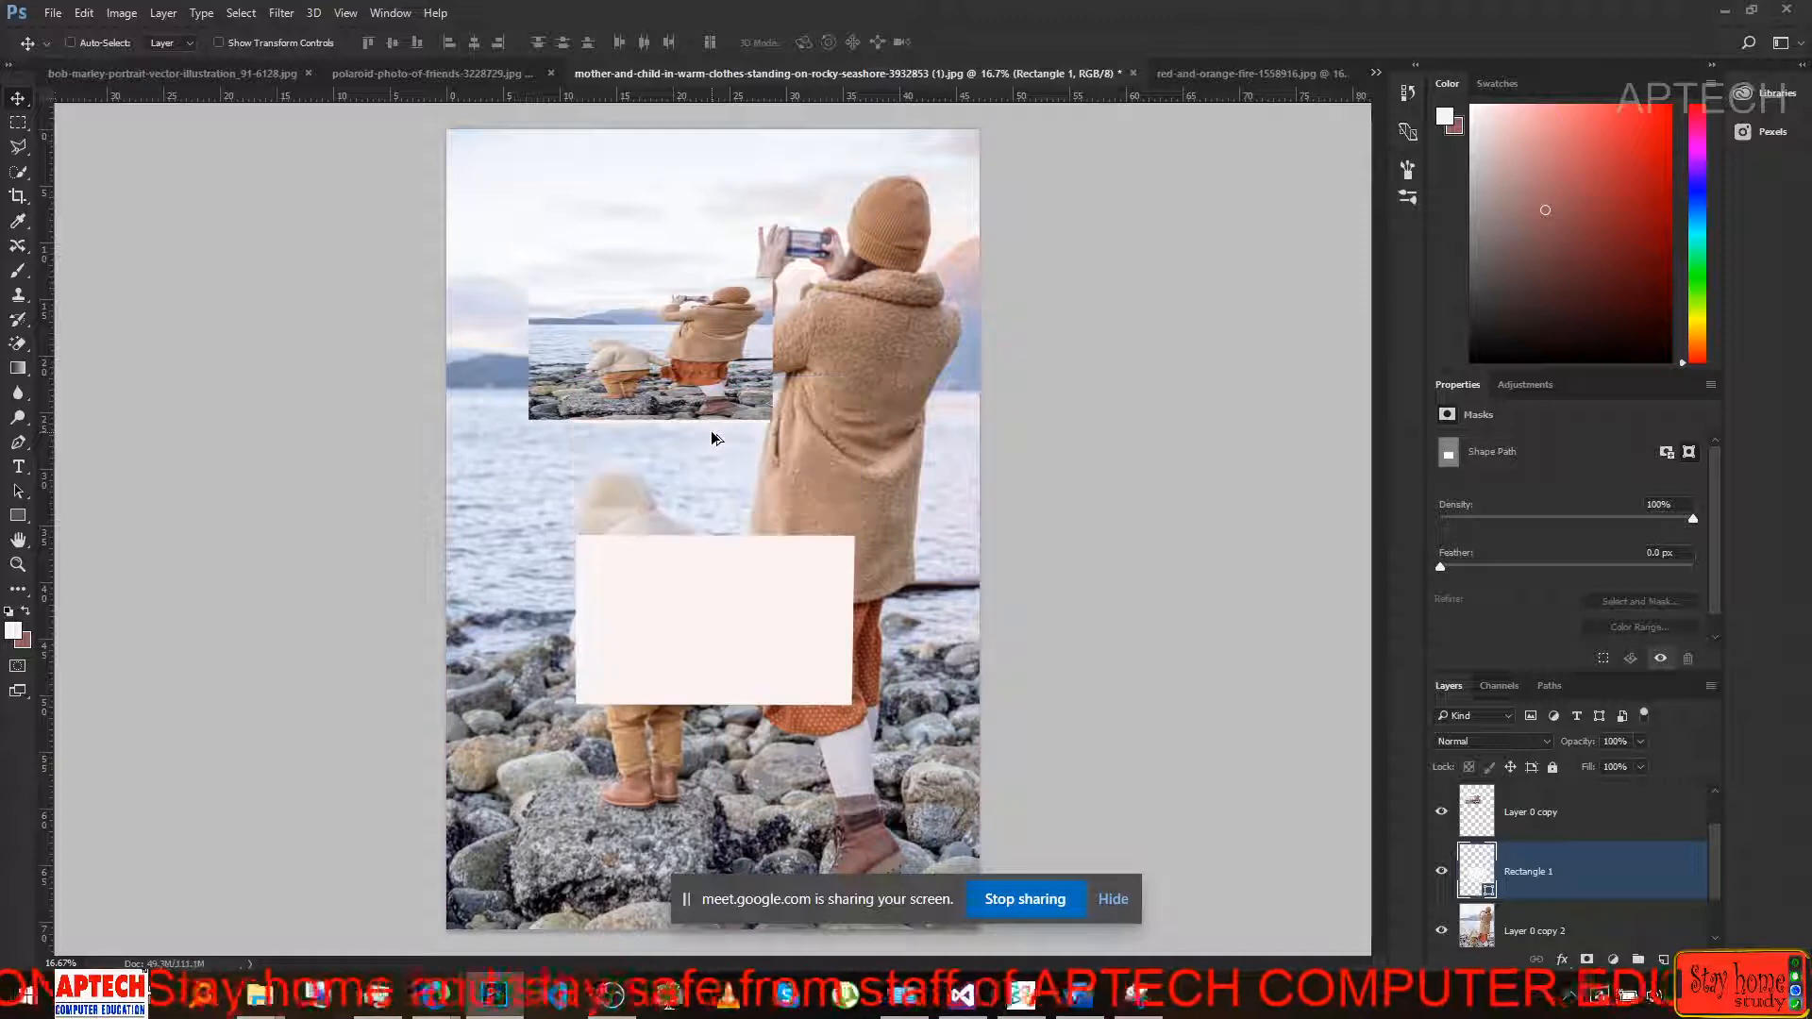
key("ctrl+z")
key("ctrl+alt+z")
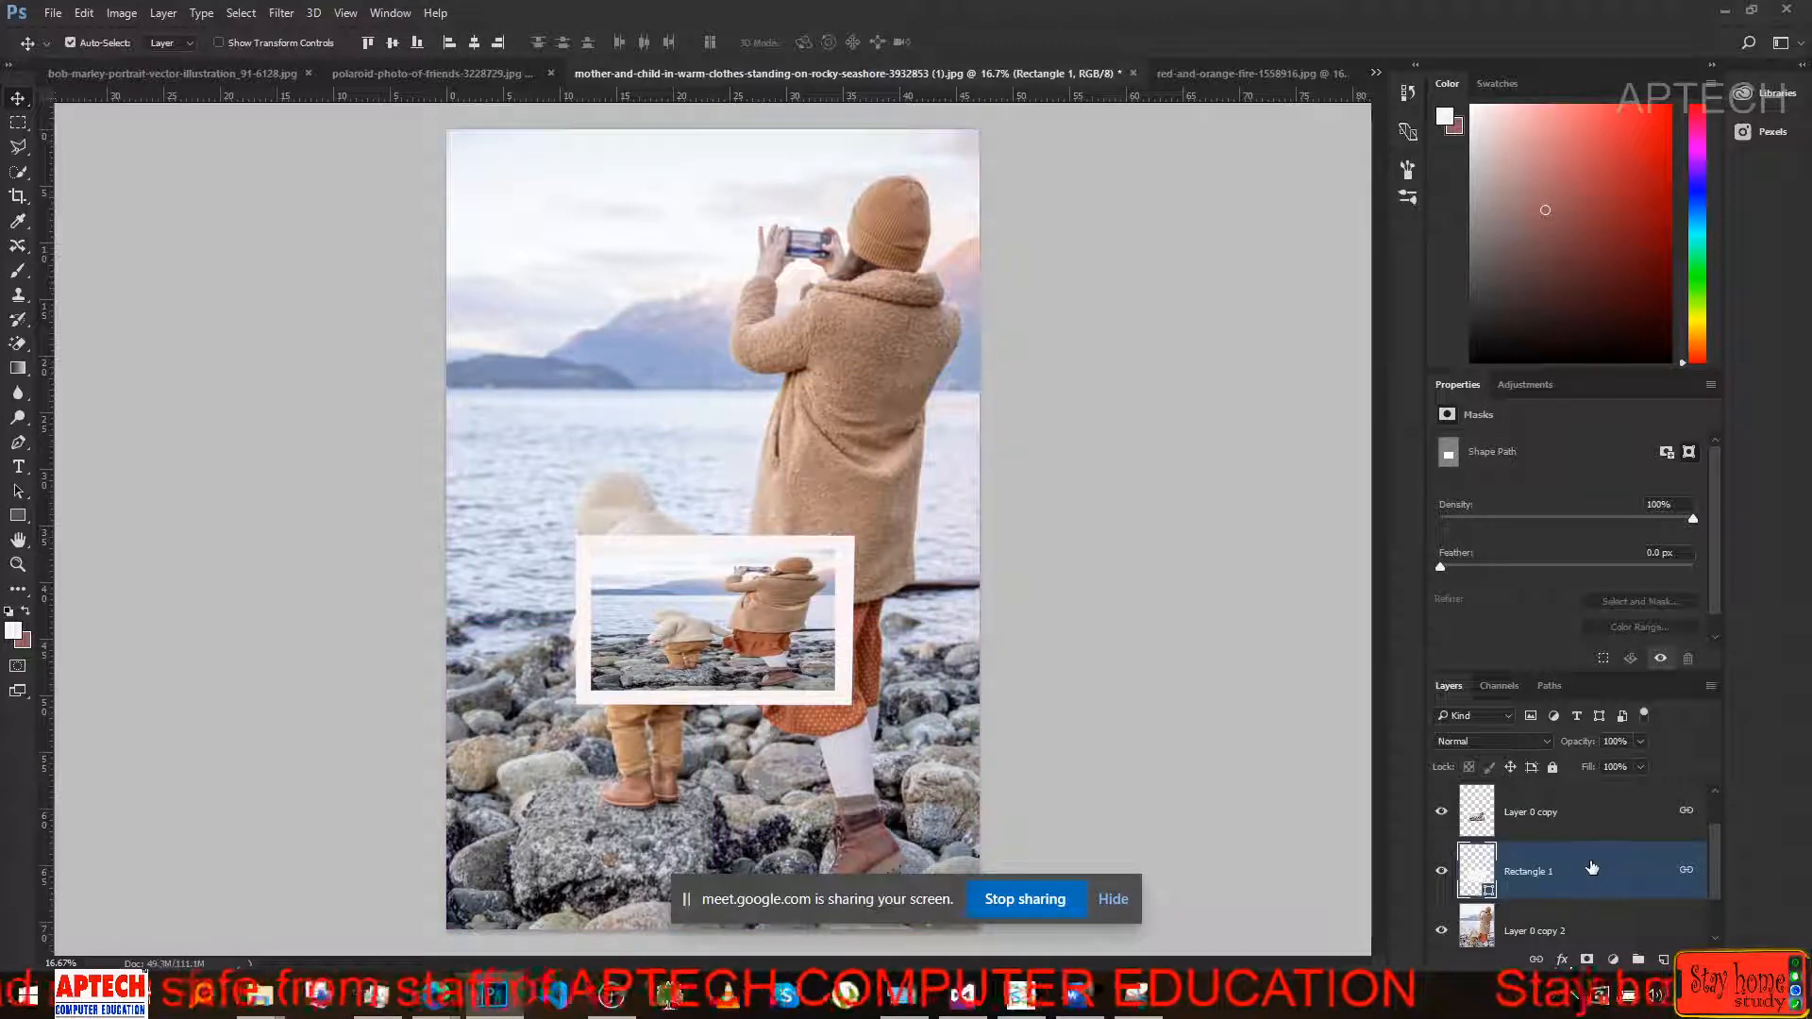
Temporarily hide Layer 0 copy 2 and Layer 0 to show the framed photo alone, and make Layer 0 visible again.
scroll(1592, 868, "up", 1)
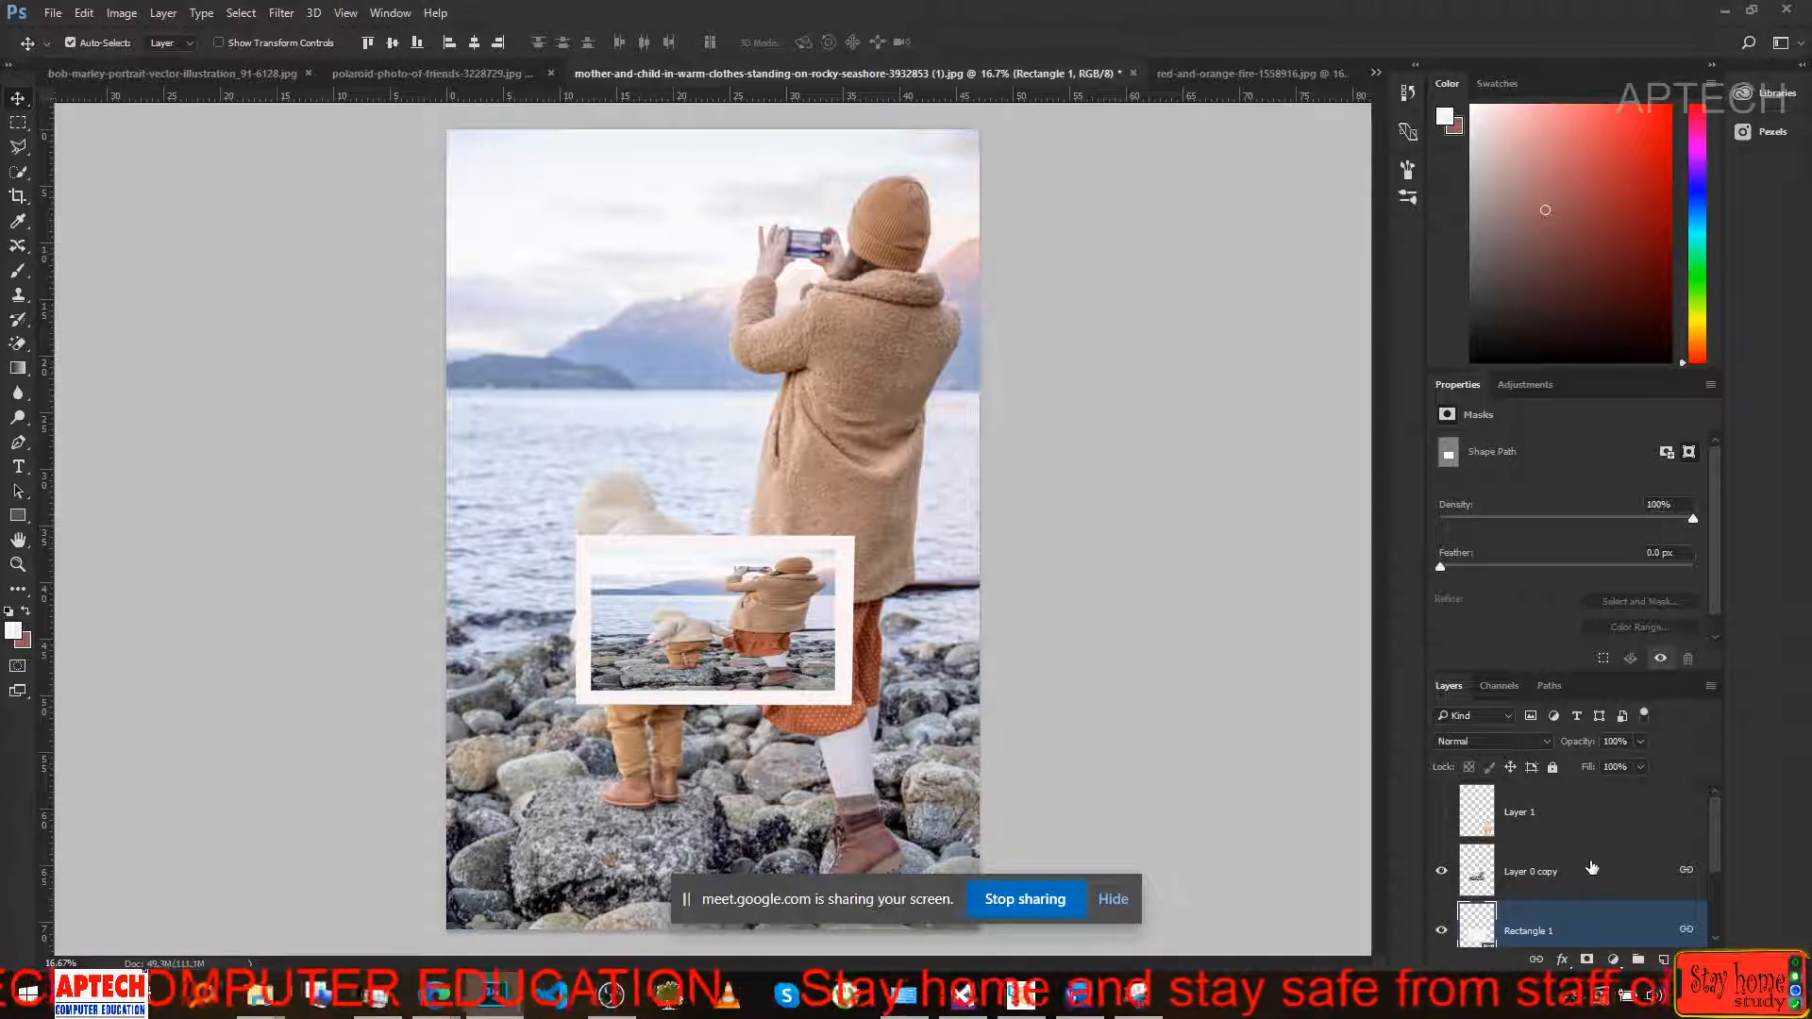
scroll(1592, 868, "down", 2)
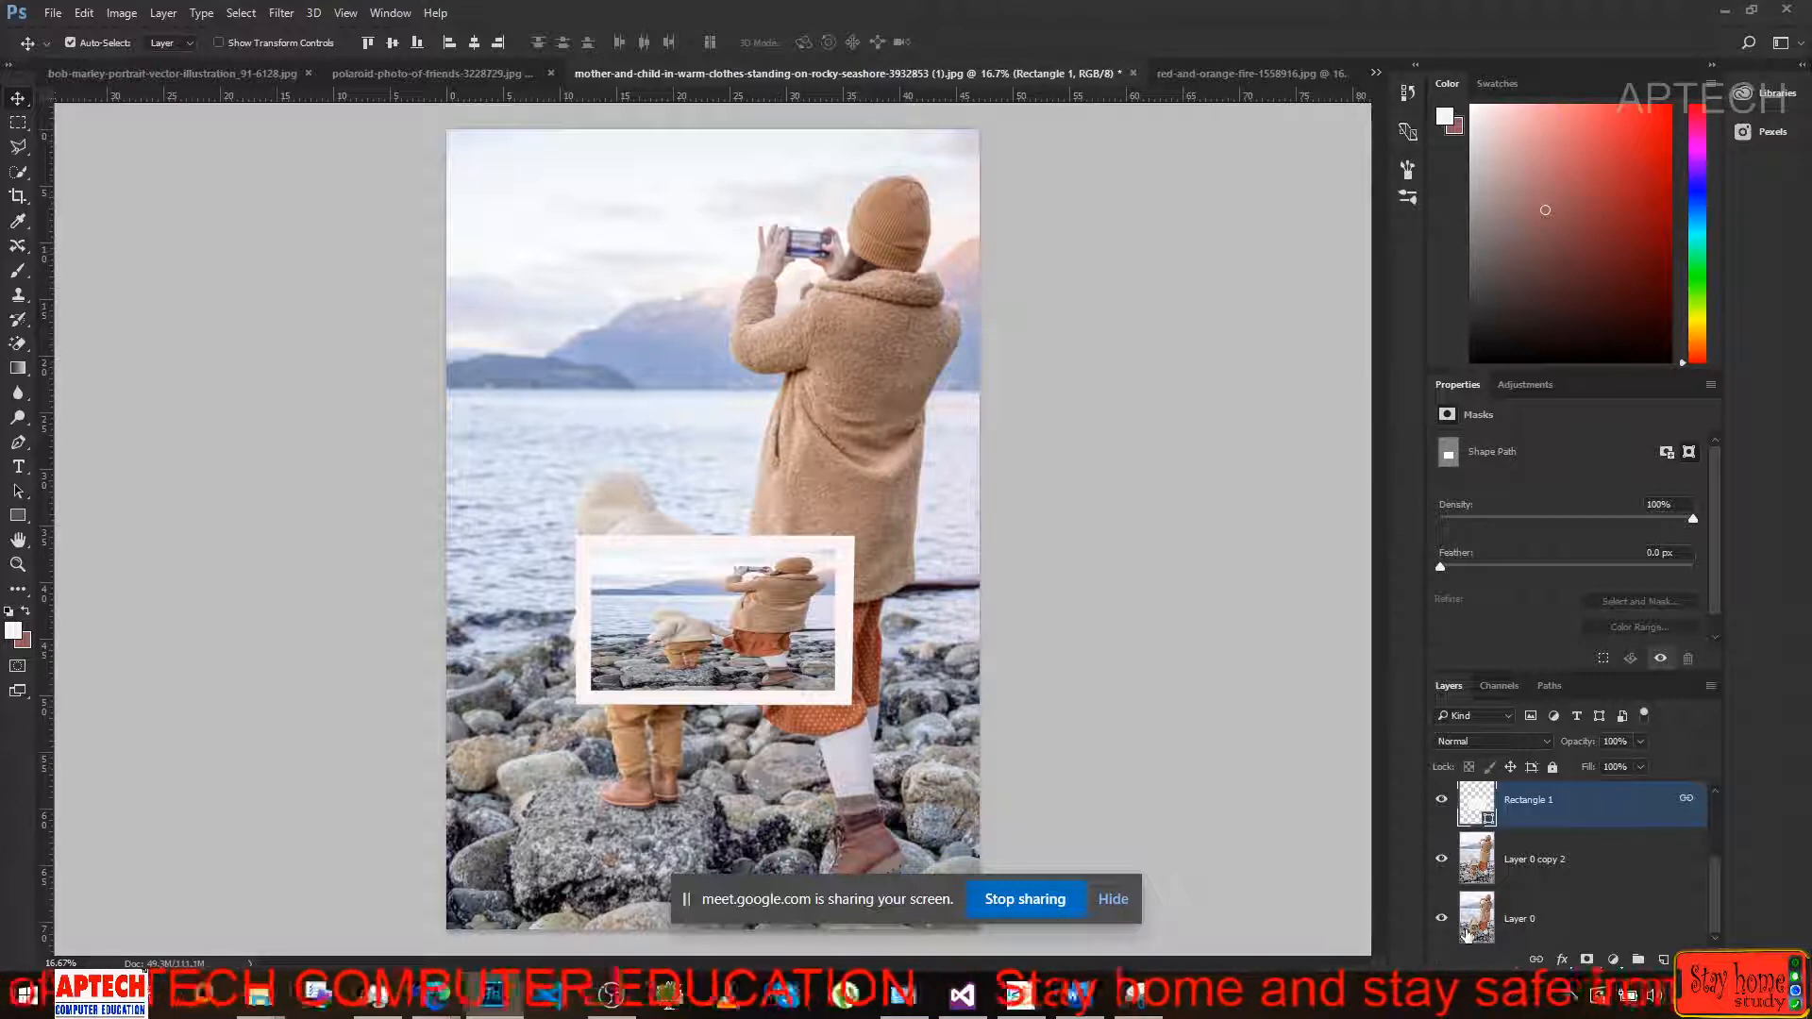
left_click(1441, 859)
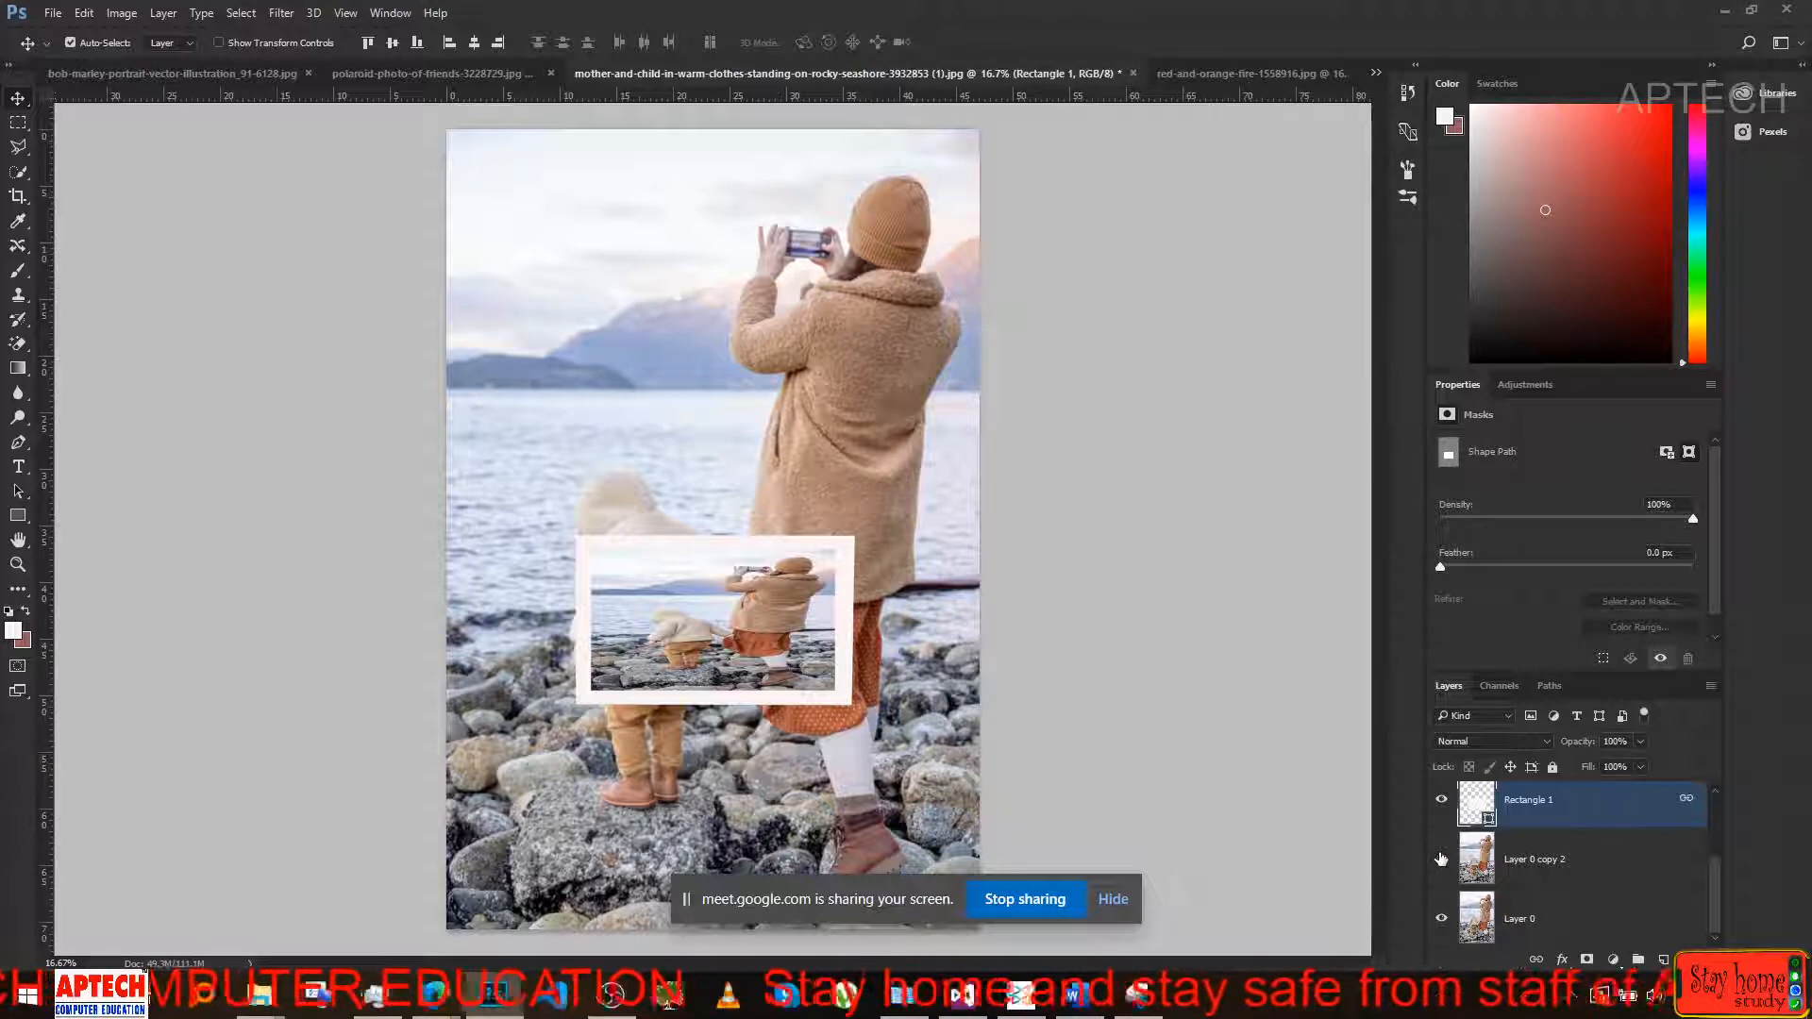
left_click(1441, 917)
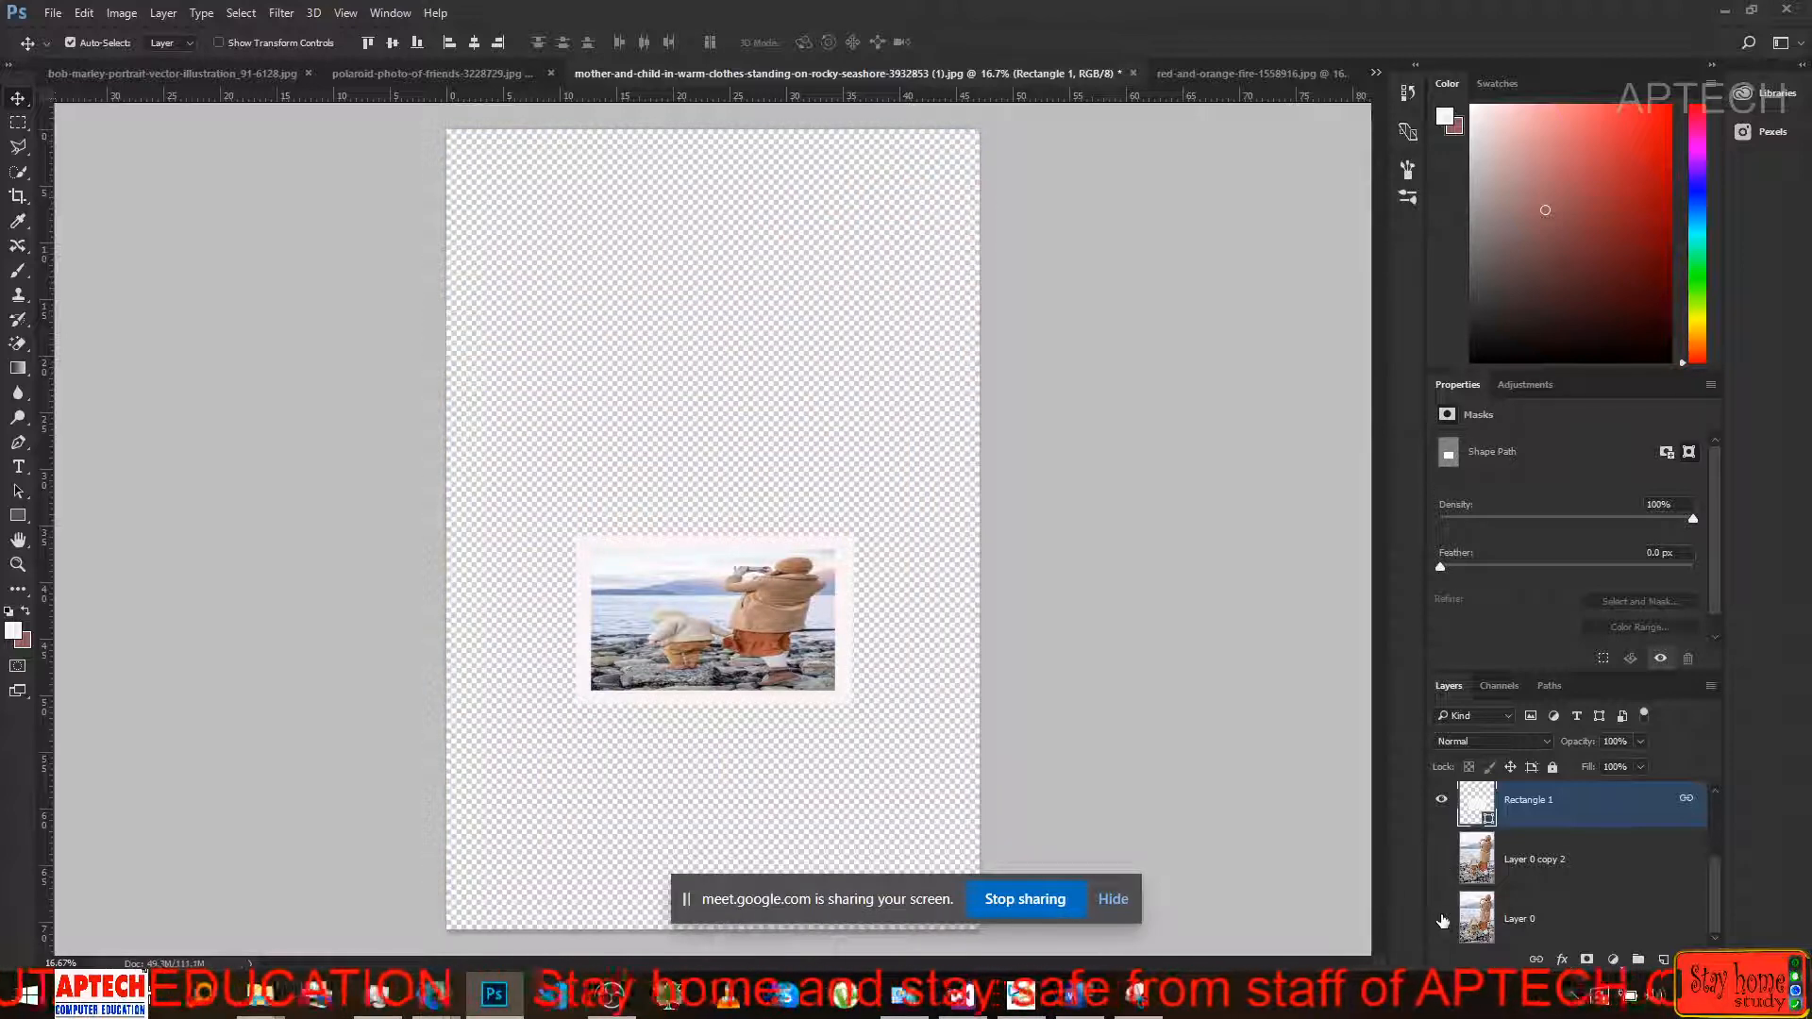
left_click(1441, 917)
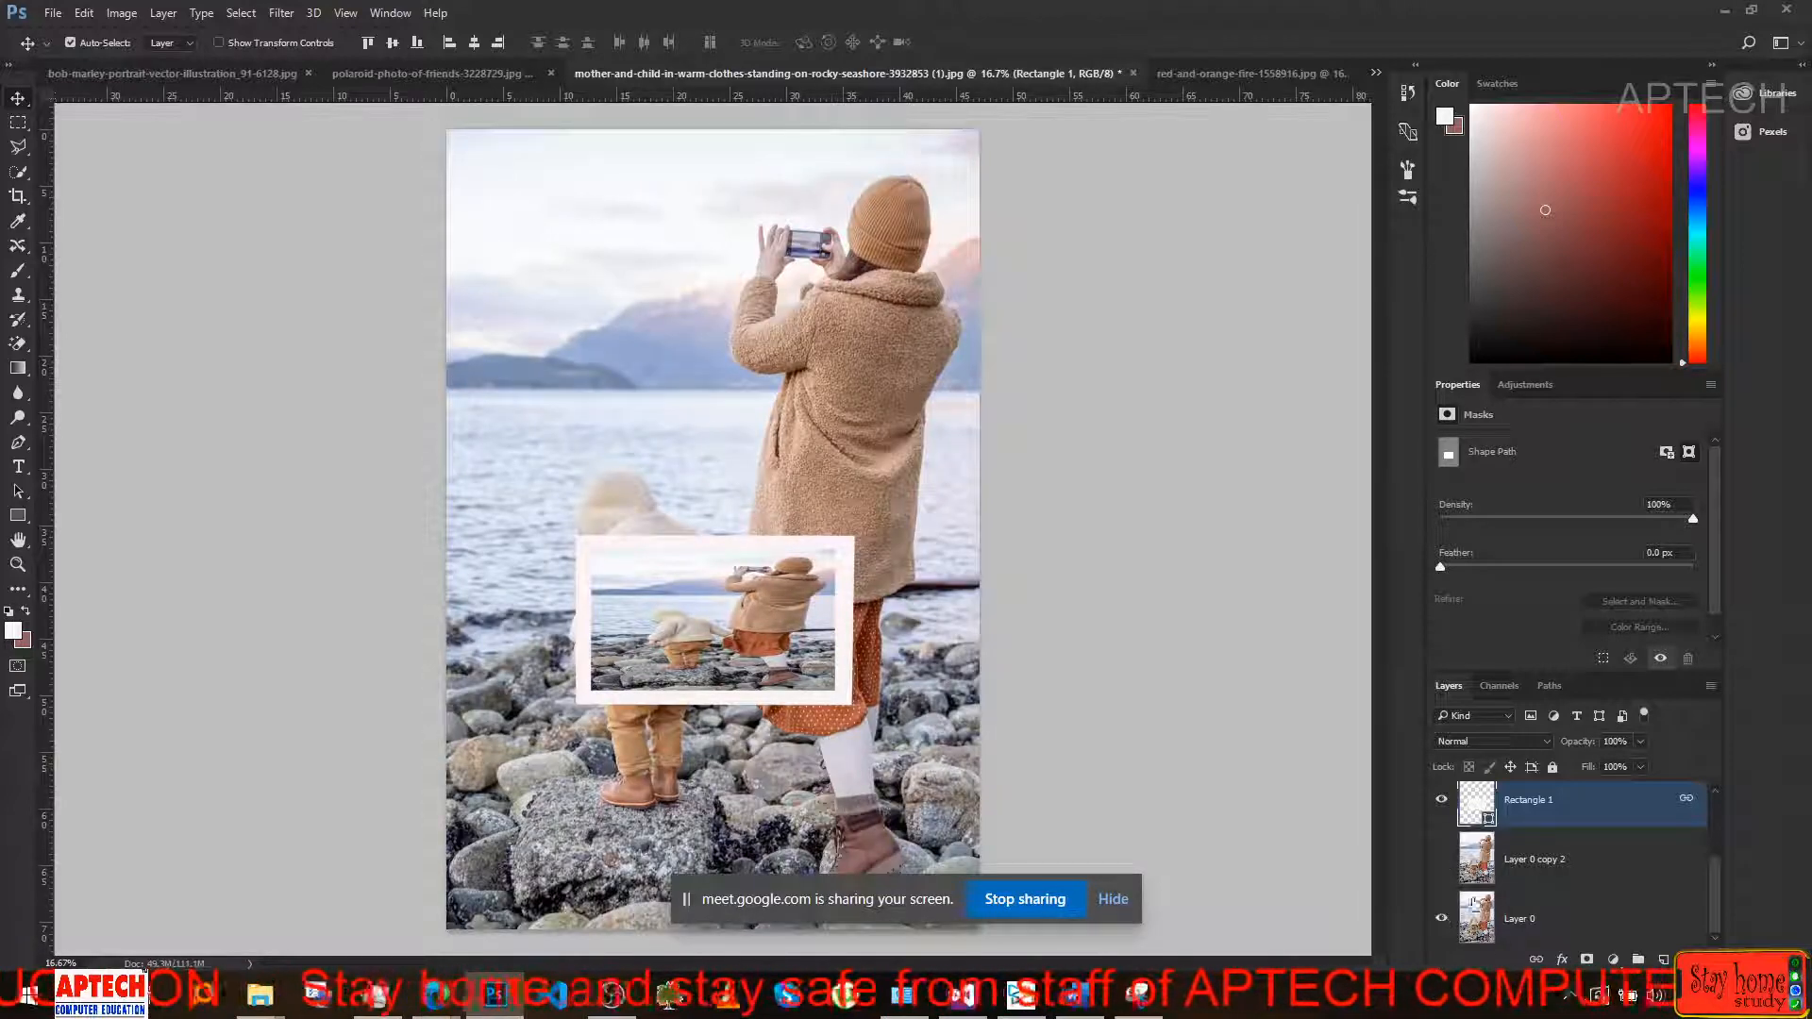
Select Layer 0, activate the Blur Tool, and switch the selection to Layer 0 copy 2.
left_click(1542, 930)
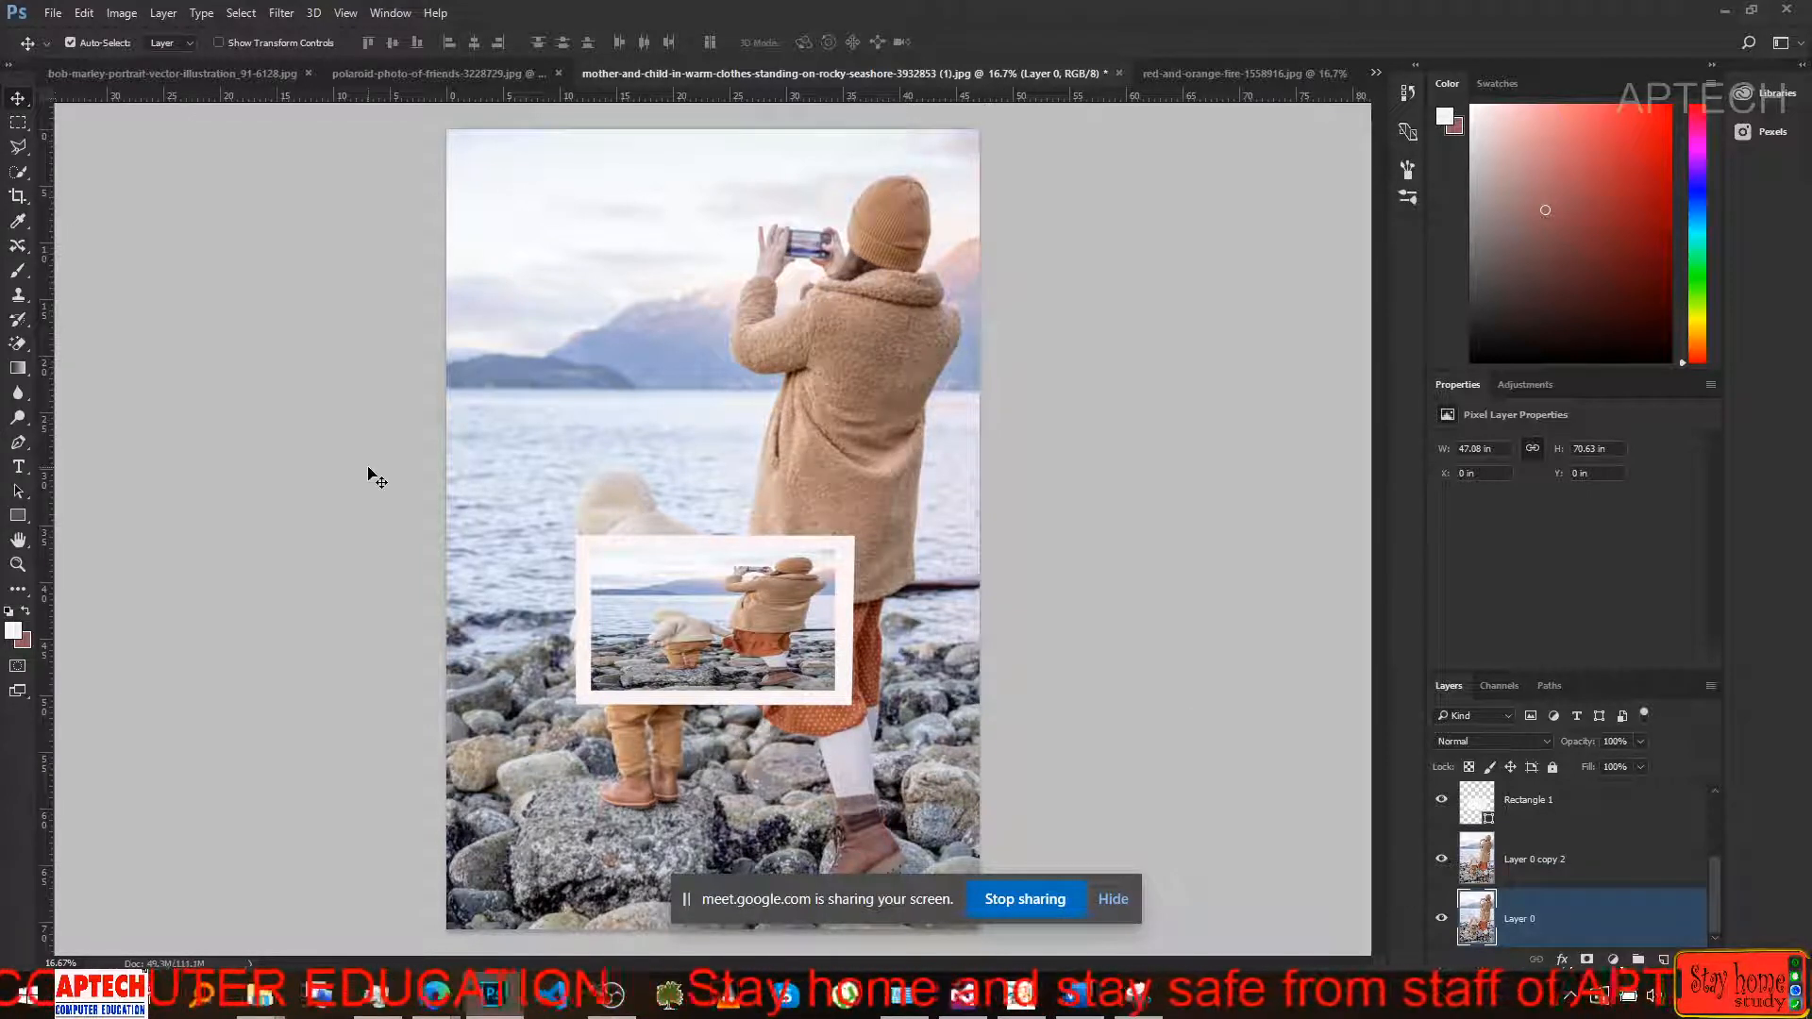
left_click(16, 393)
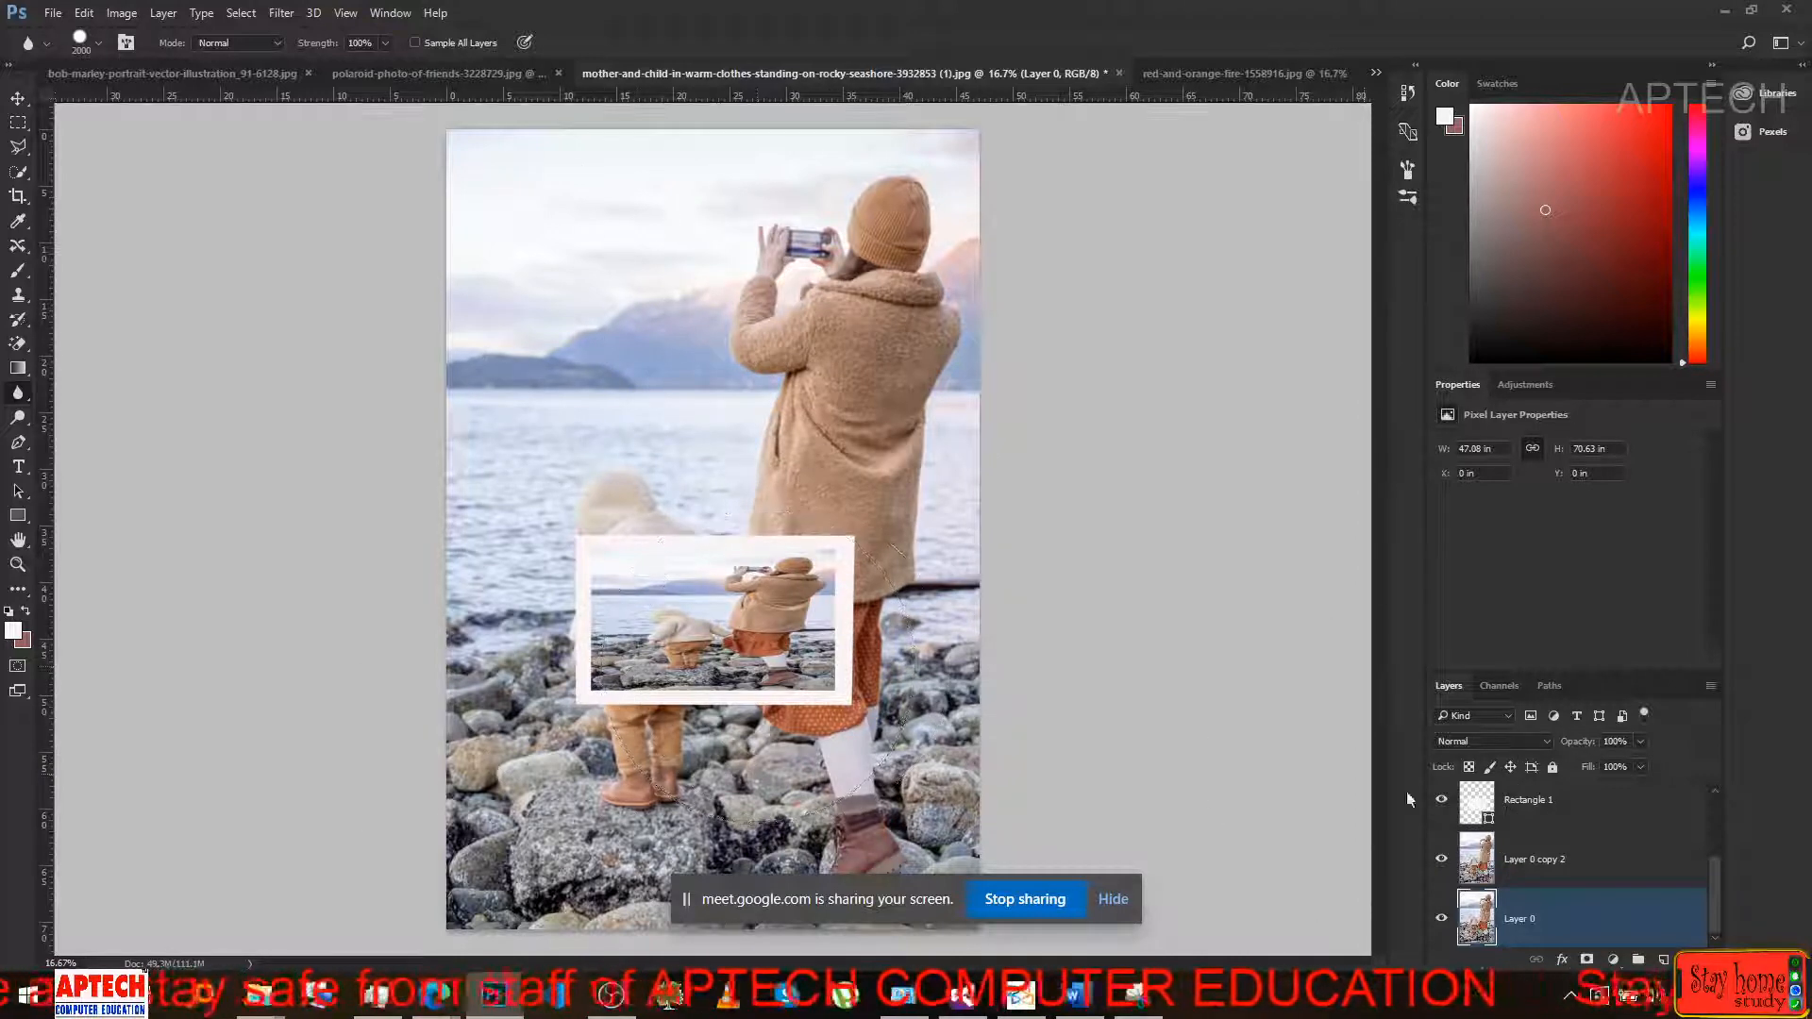
left_click(1549, 864)
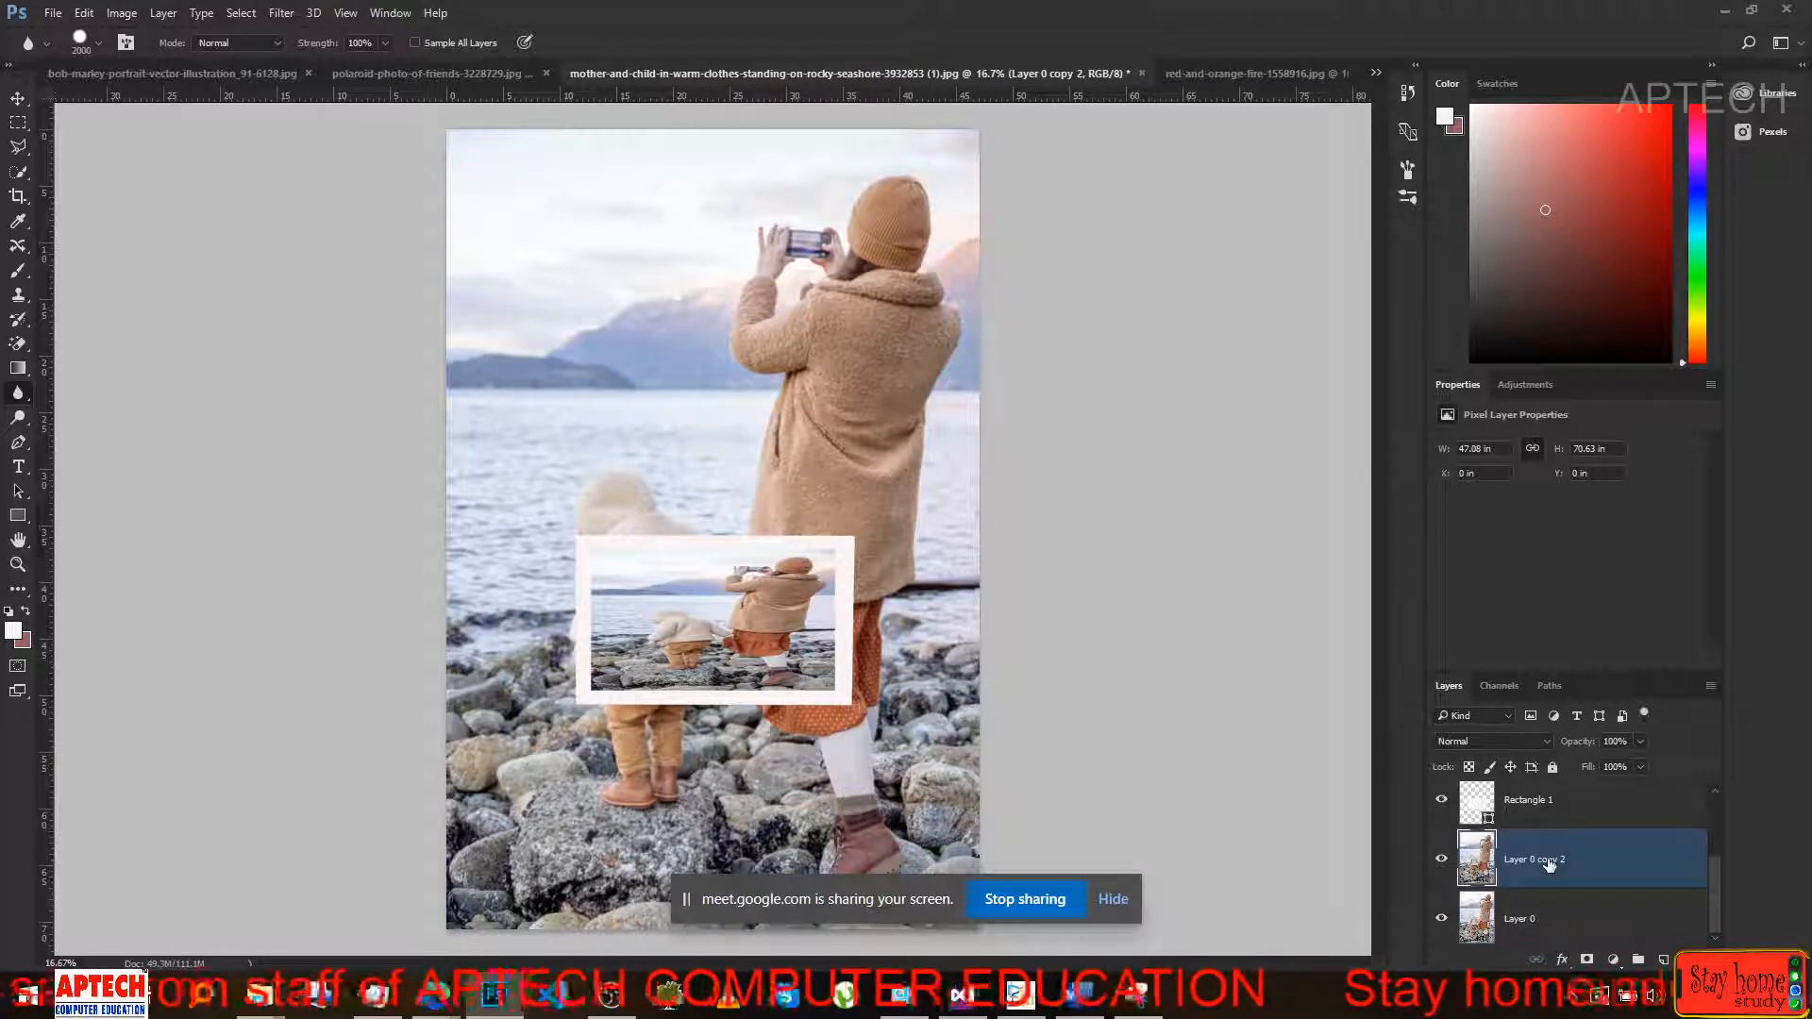
Select the Rectangle 1 layer and activate the Rectangle Tool, showing its list of shape tool variants.
left_click(1519, 813)
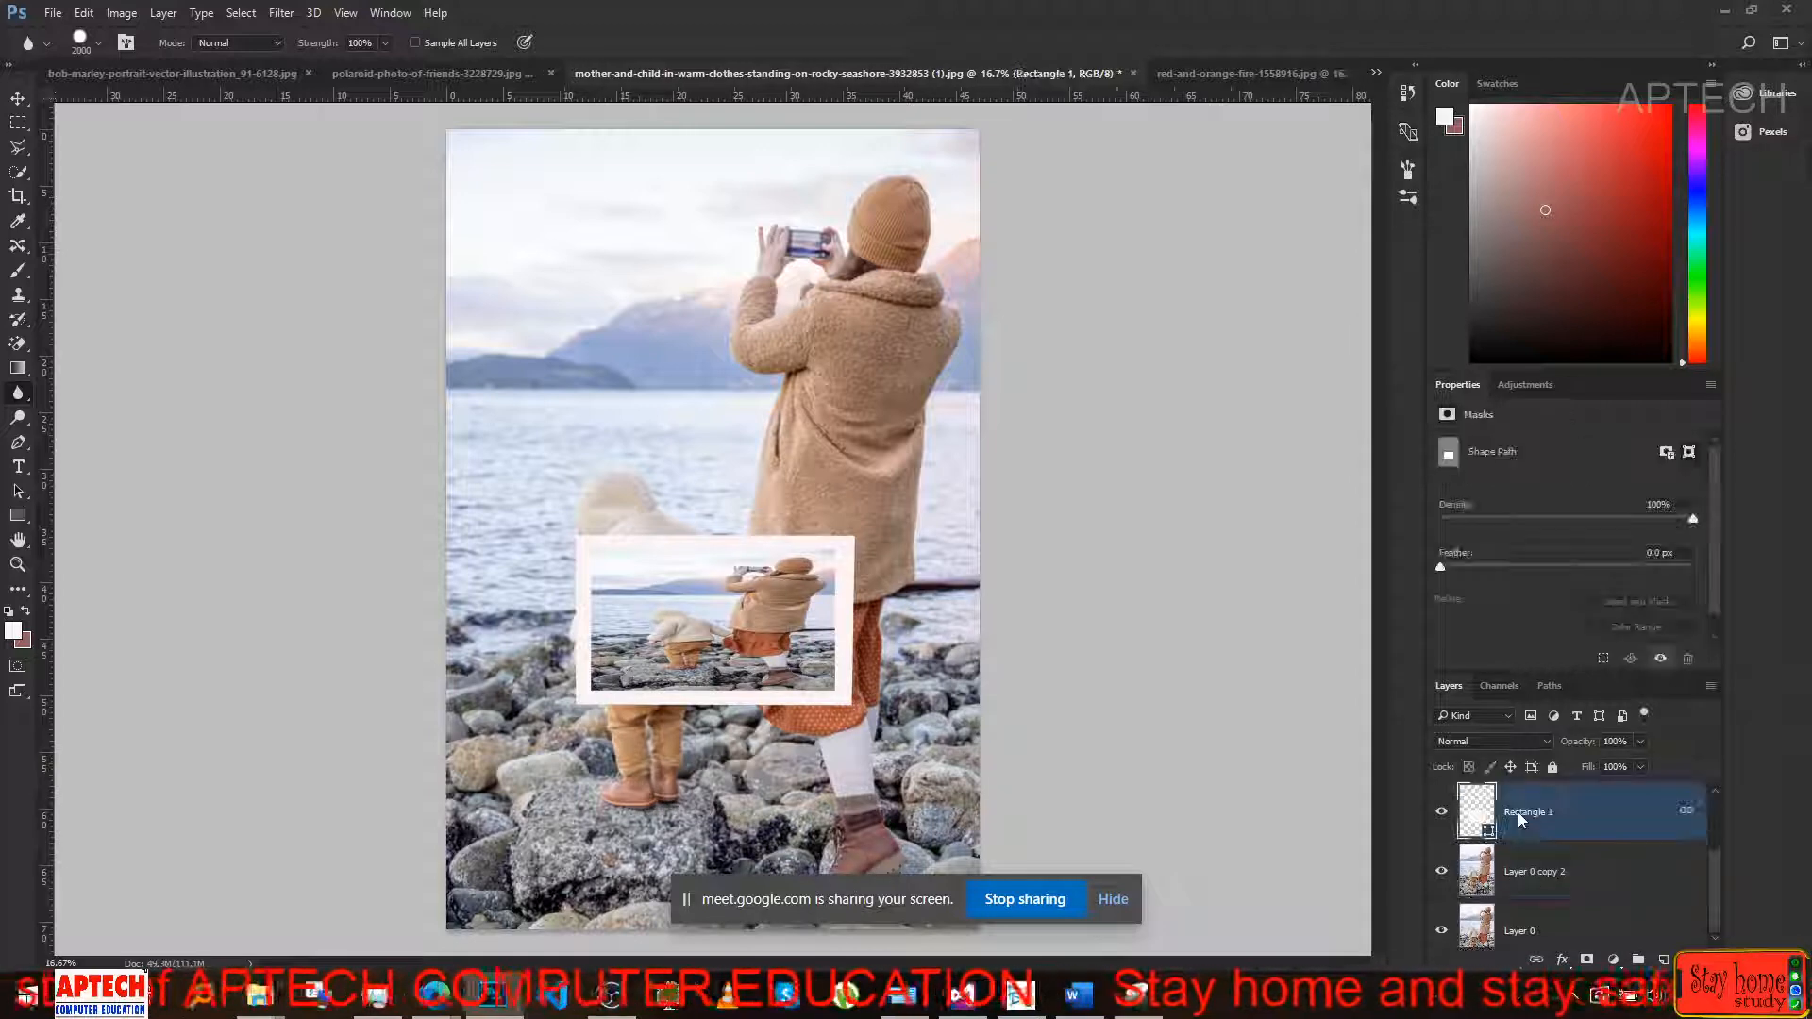
left_click(18, 512)
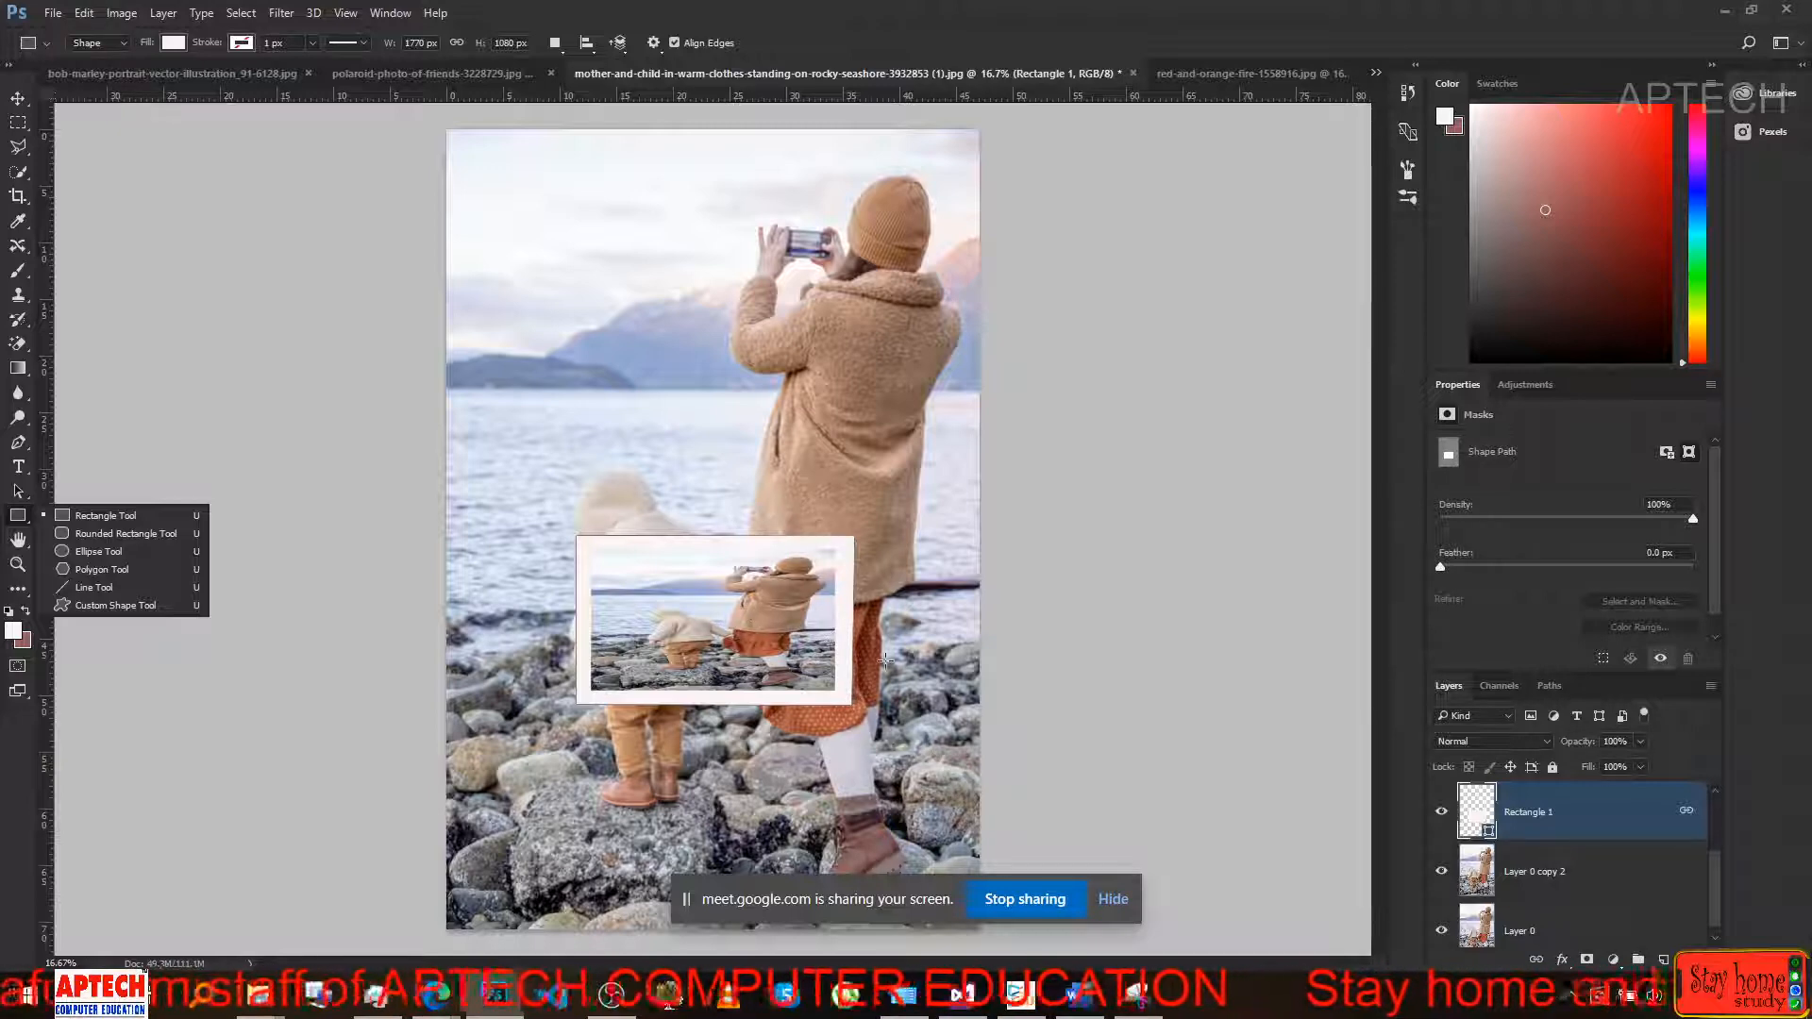
left_click(1713, 791)
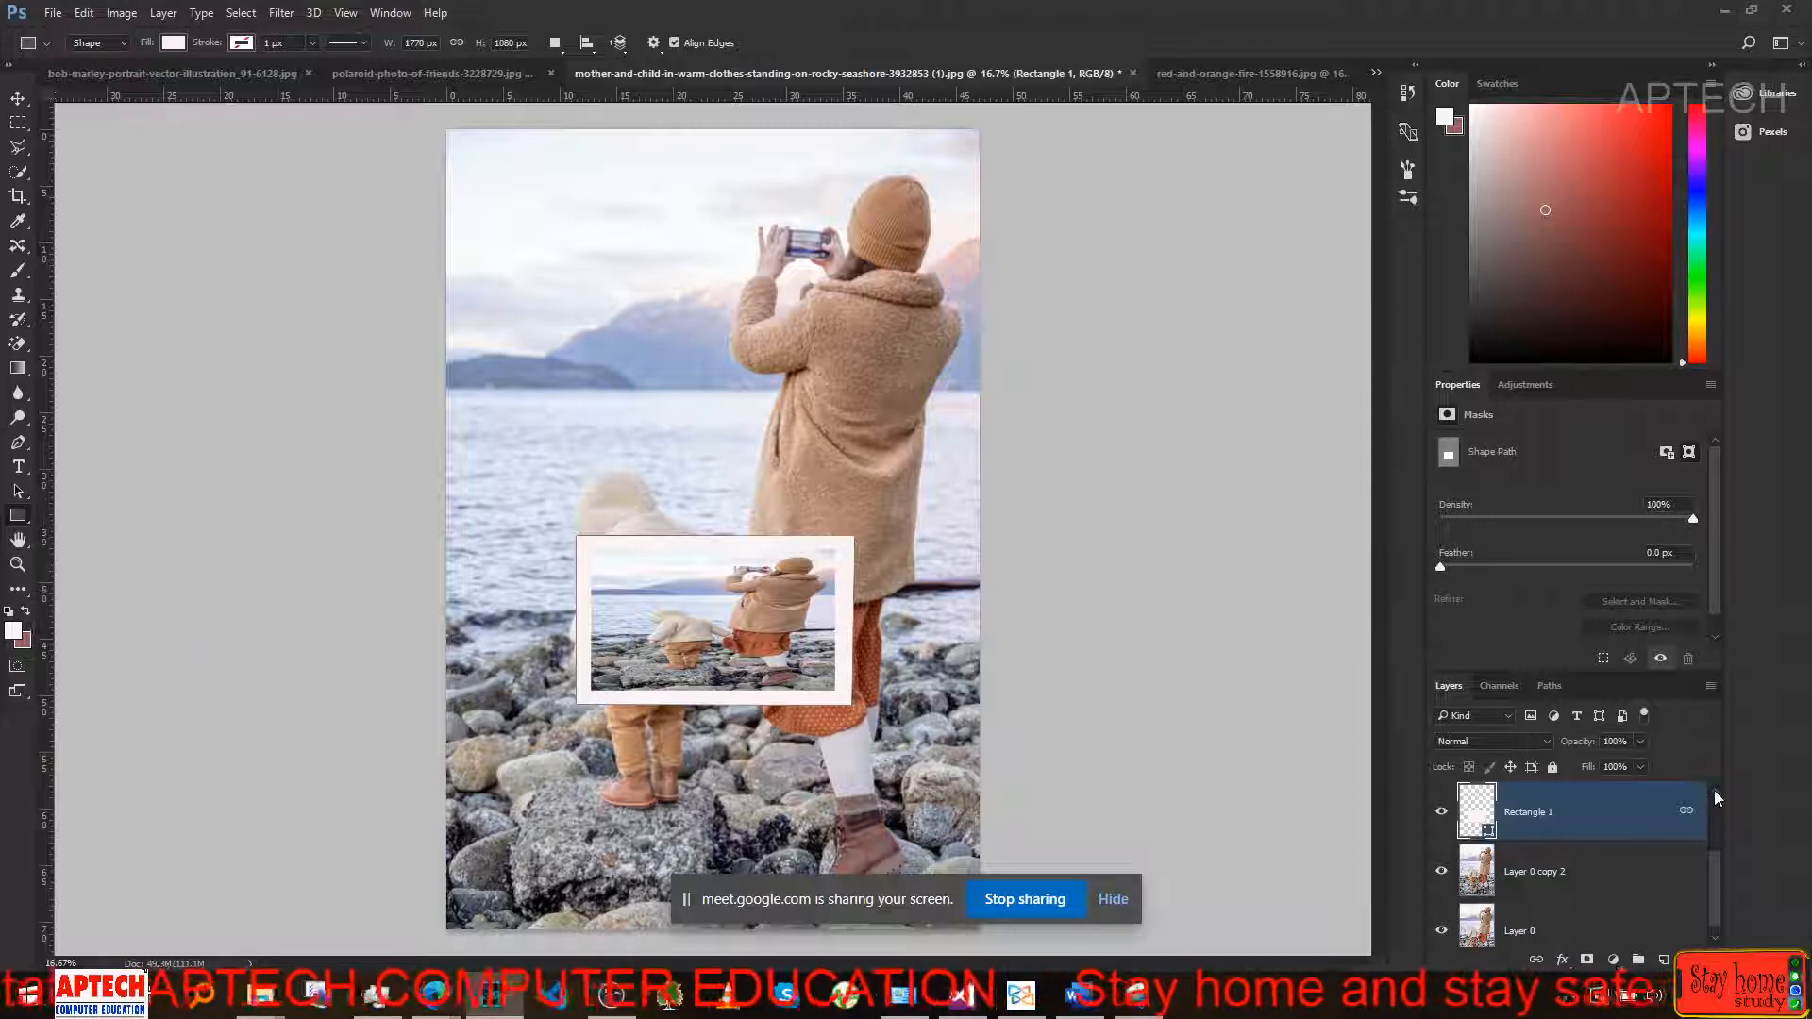
left_click(1713, 790)
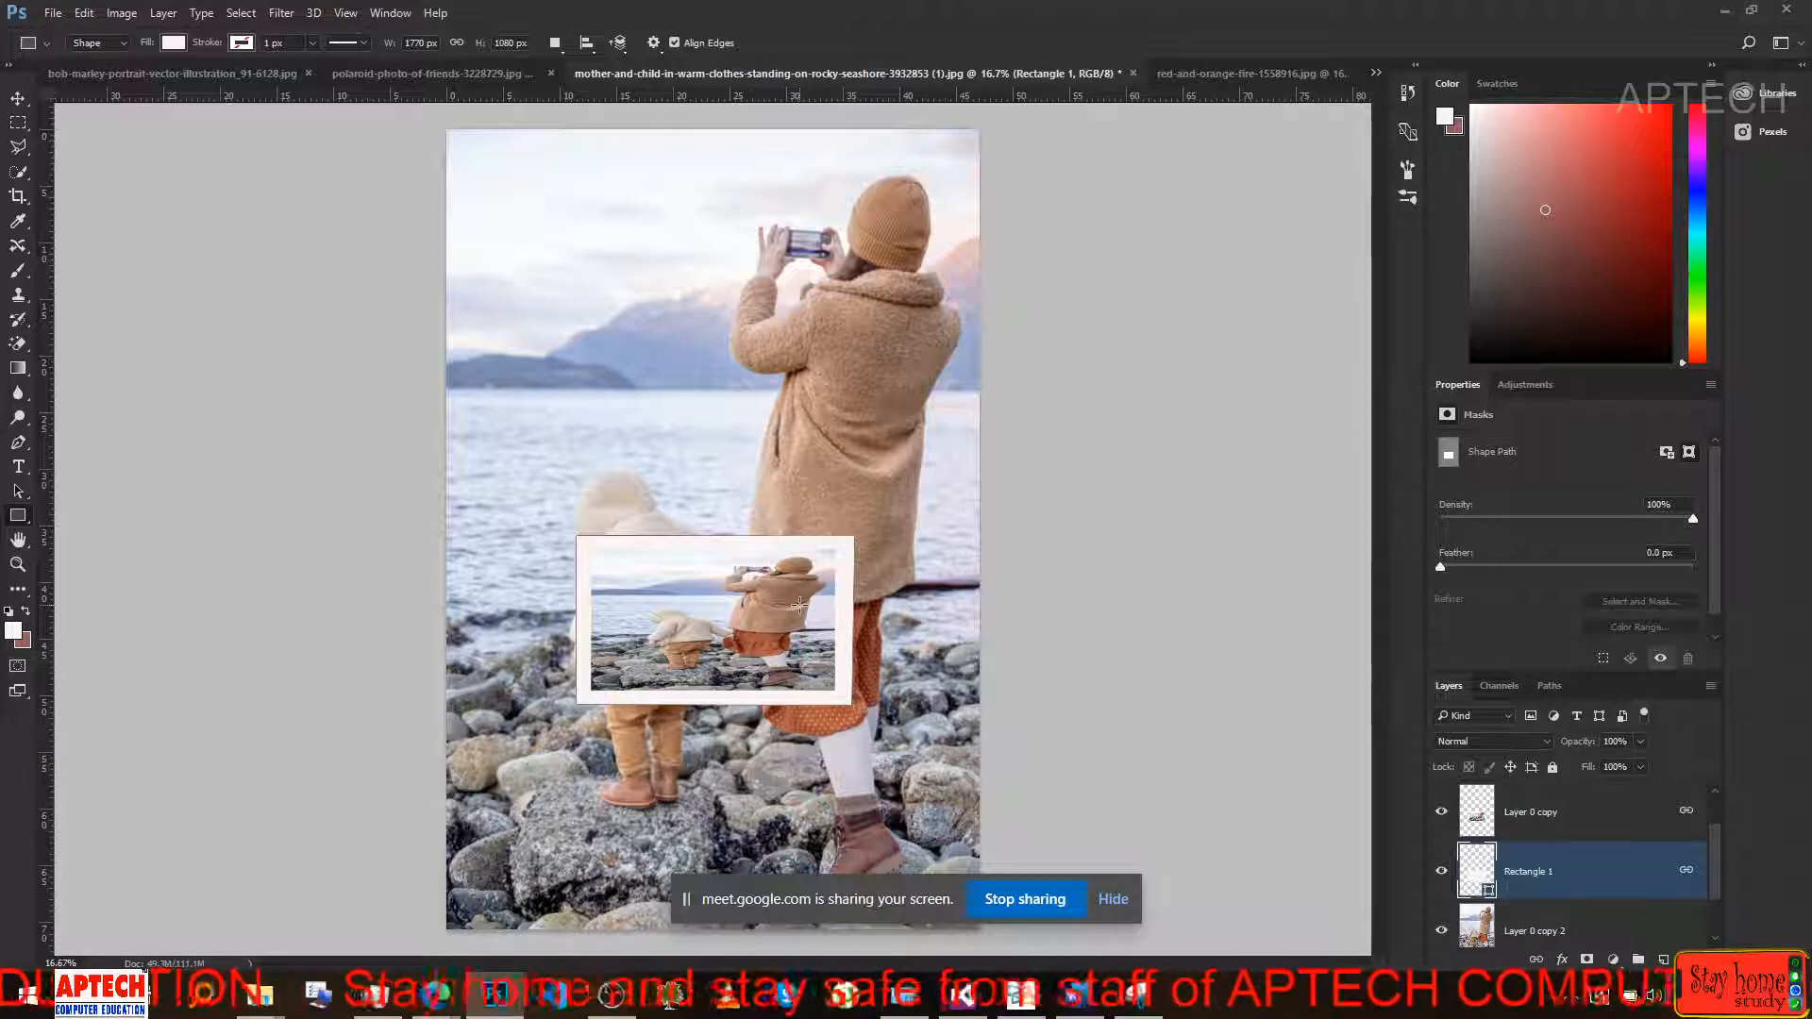
Scale the linked frame and photo down to about 85% width and 72% height with Free Transform, and undo the scaling.
key("ctrl+t")
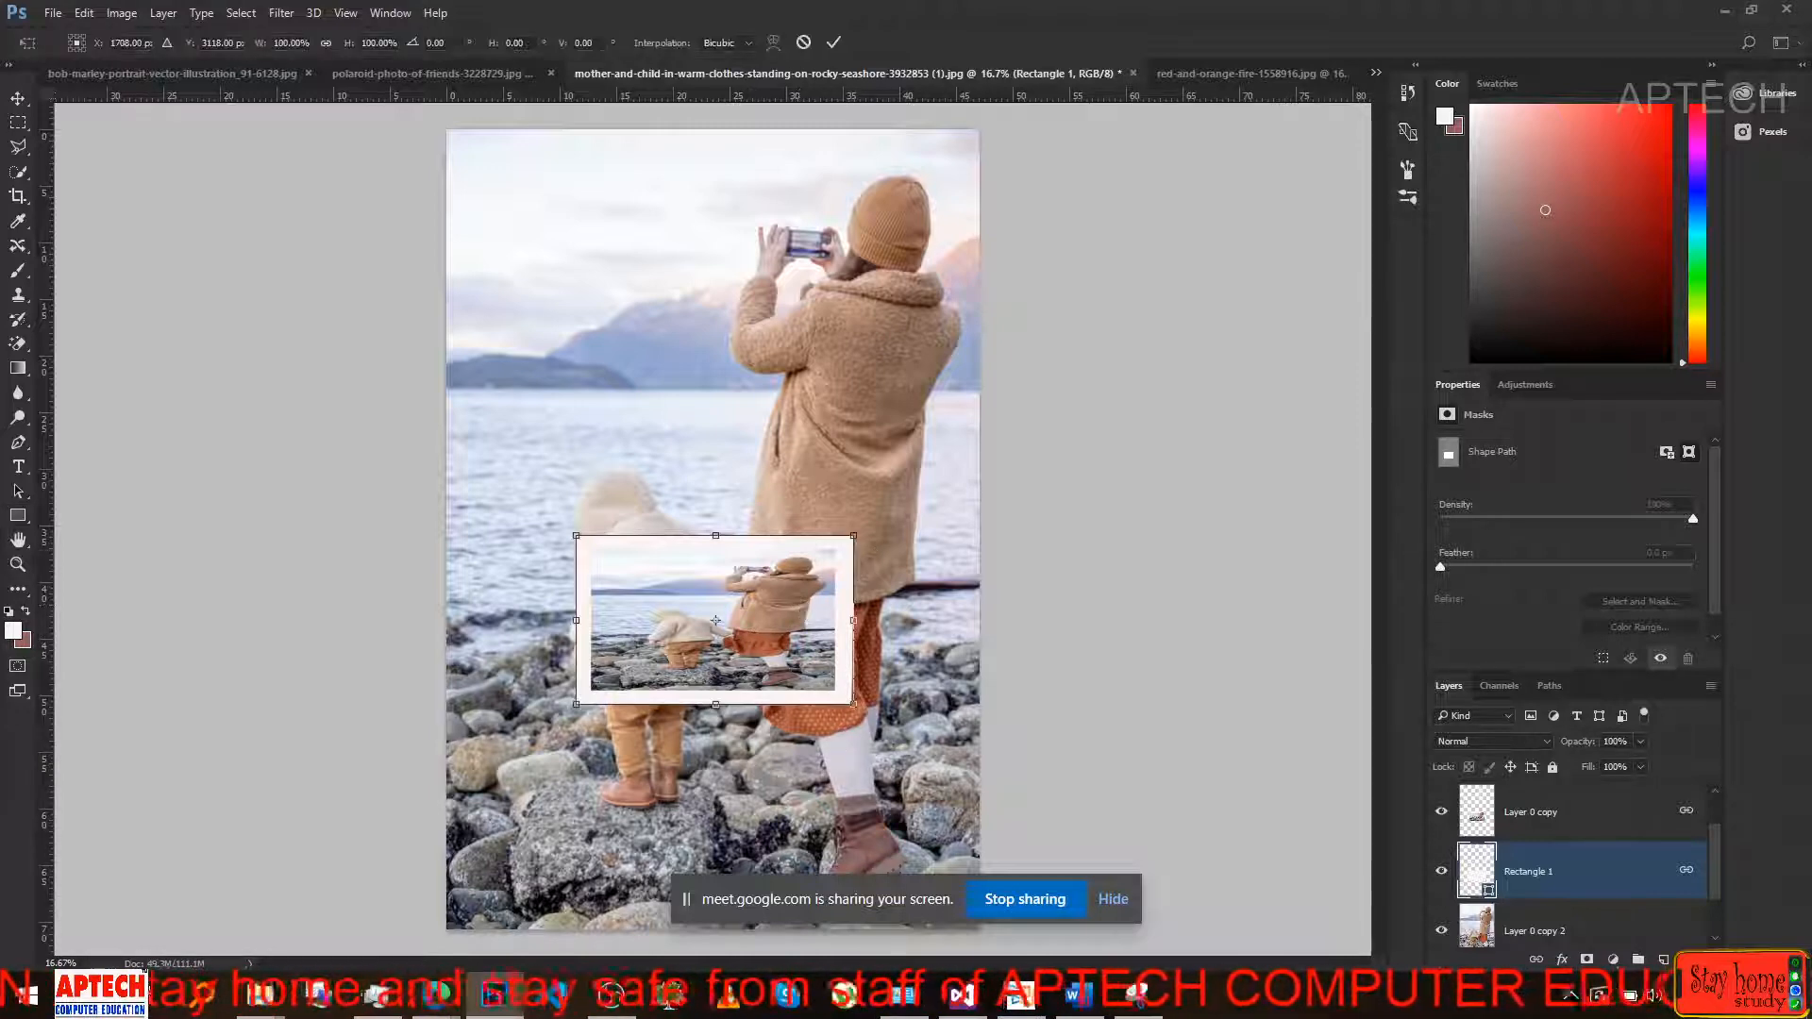
left_click_drag(853, 535, 812, 576)
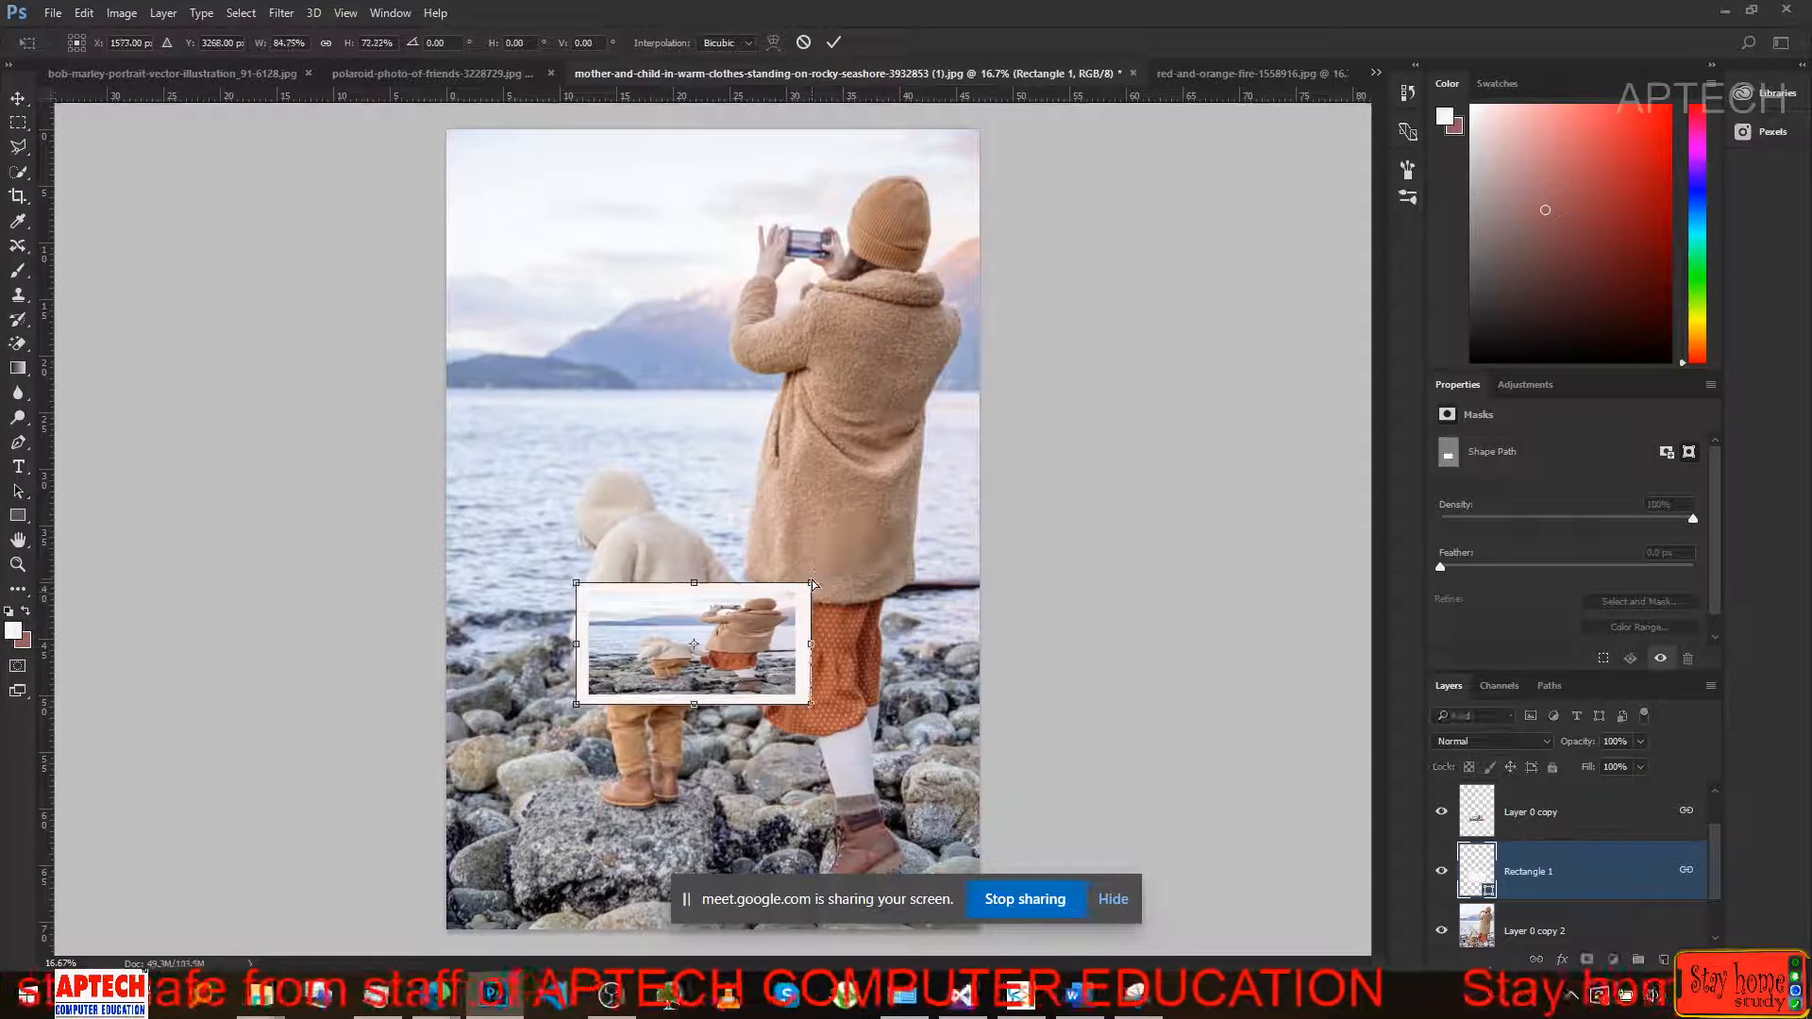
key("ctrl+z")
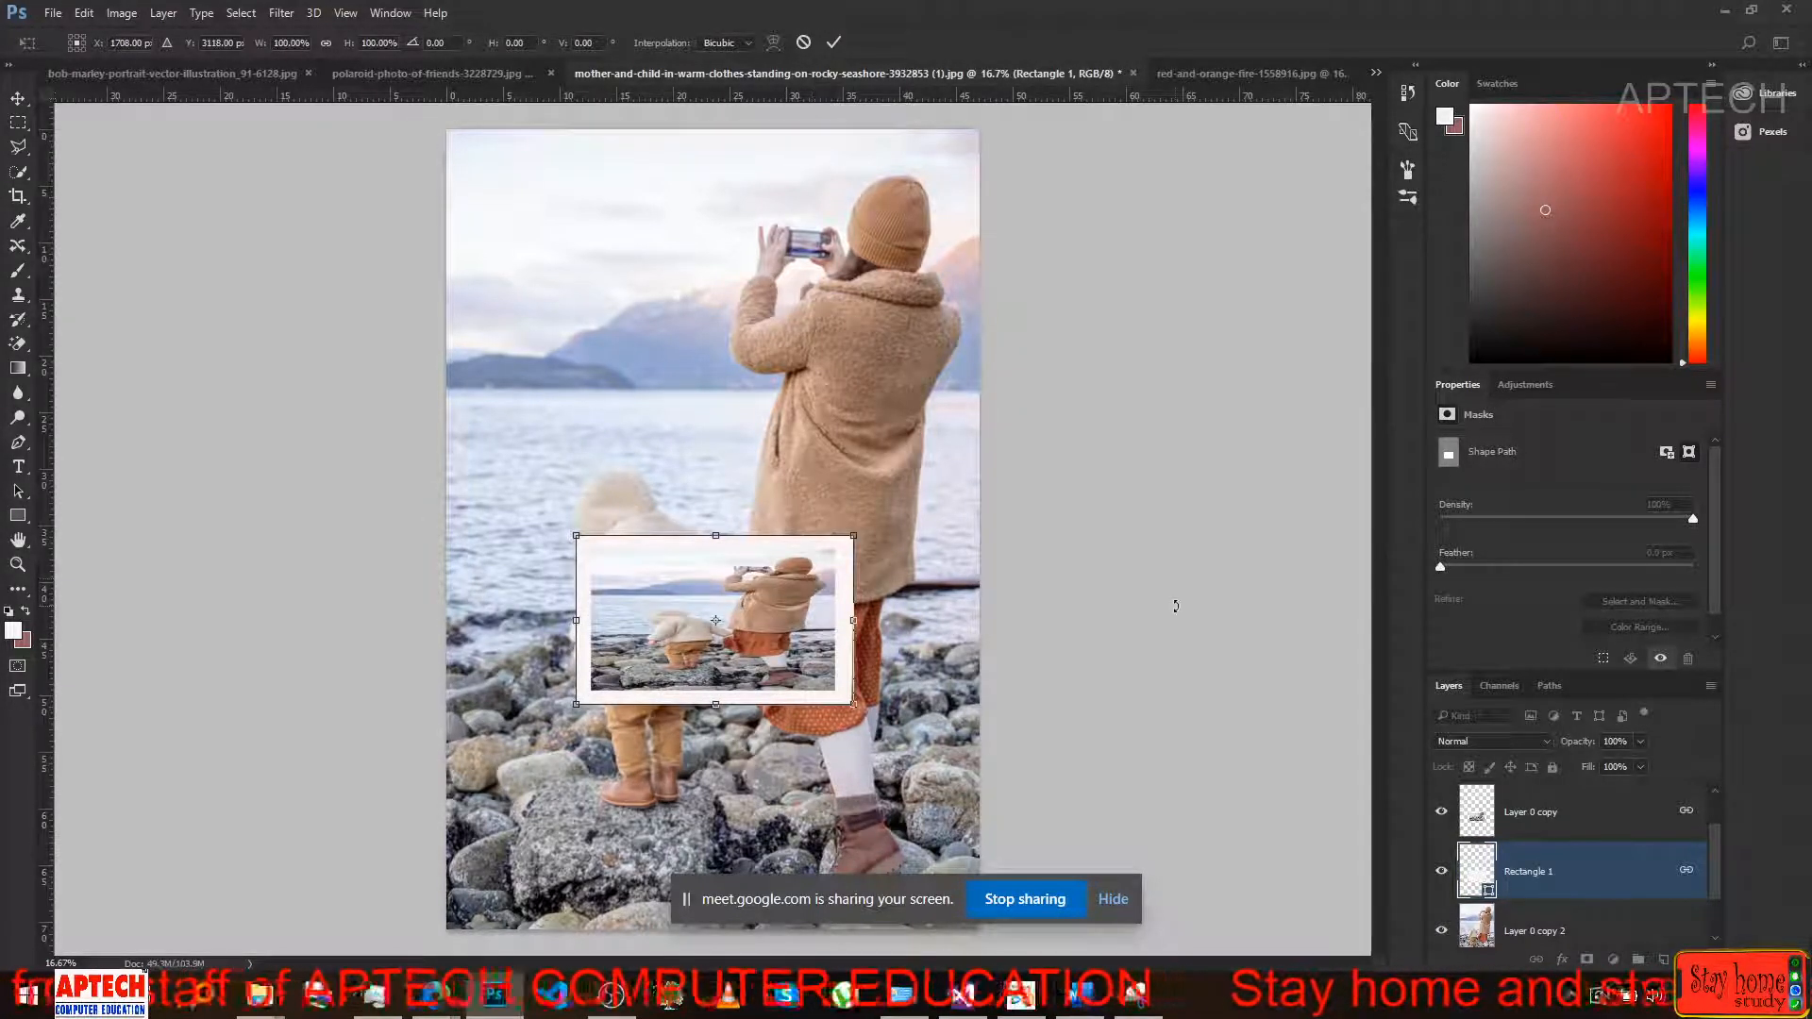
key("Return")
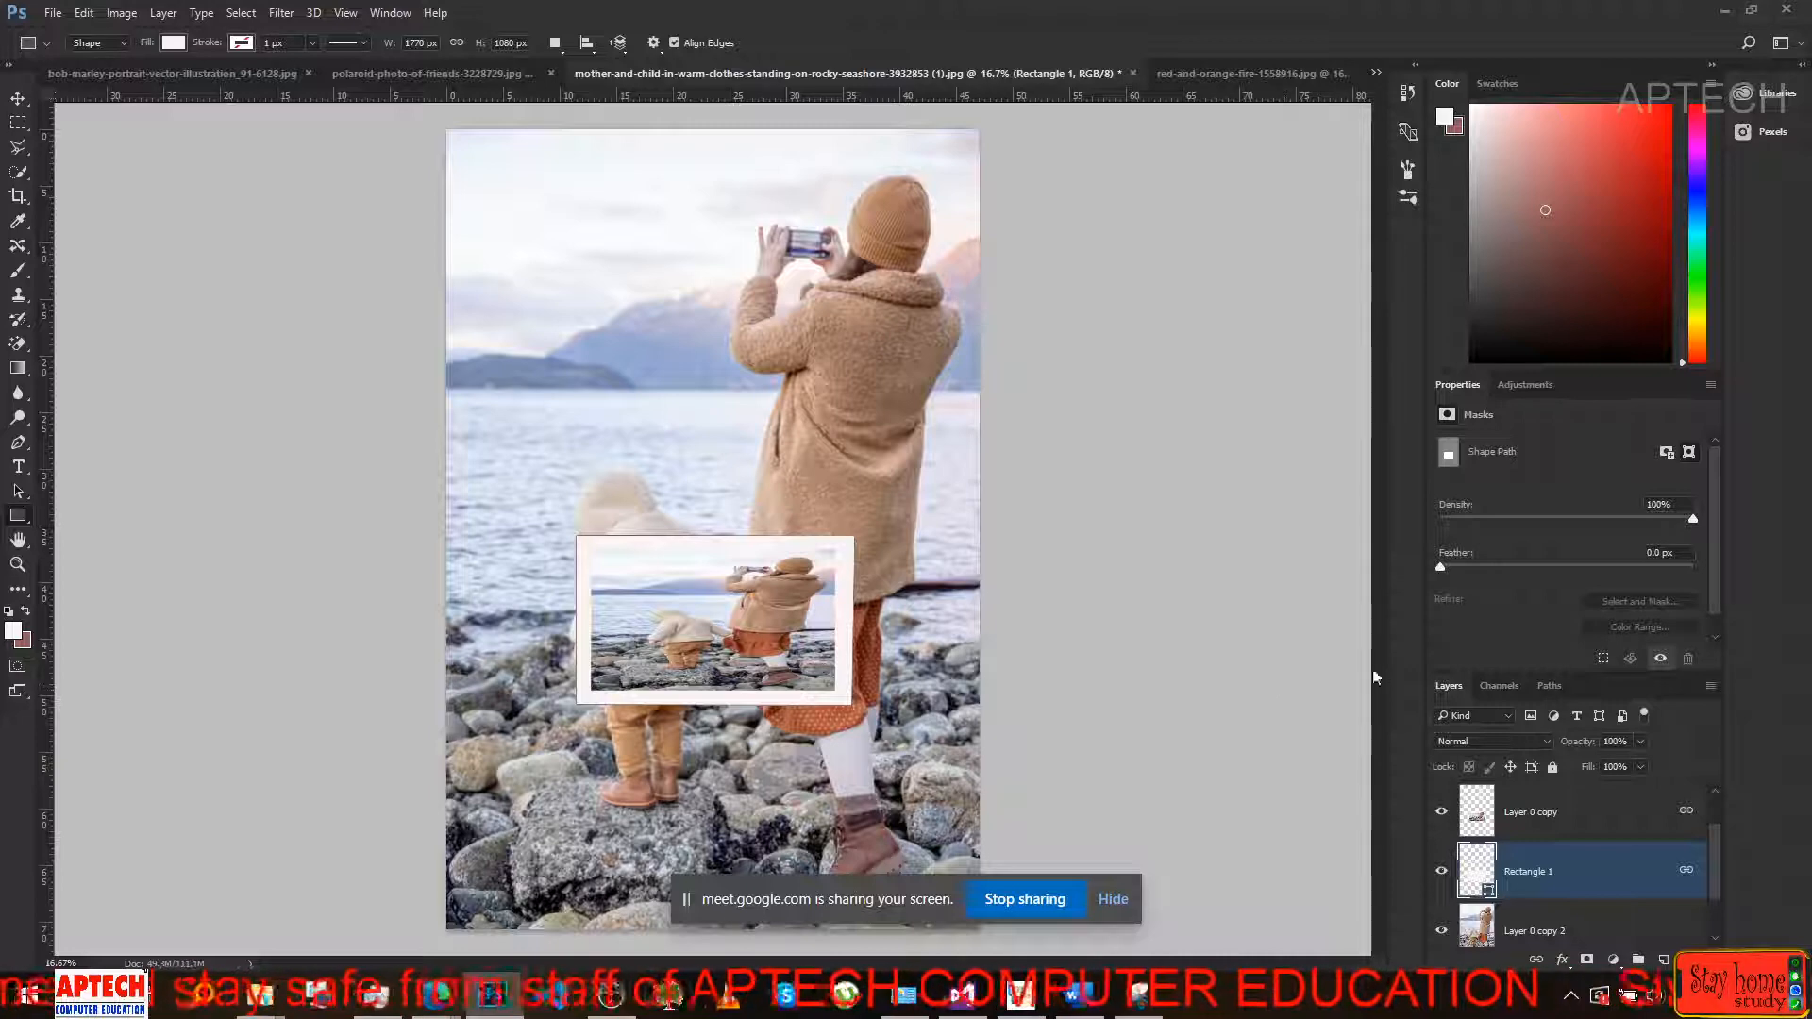
scroll(1583, 807, "up", 1)
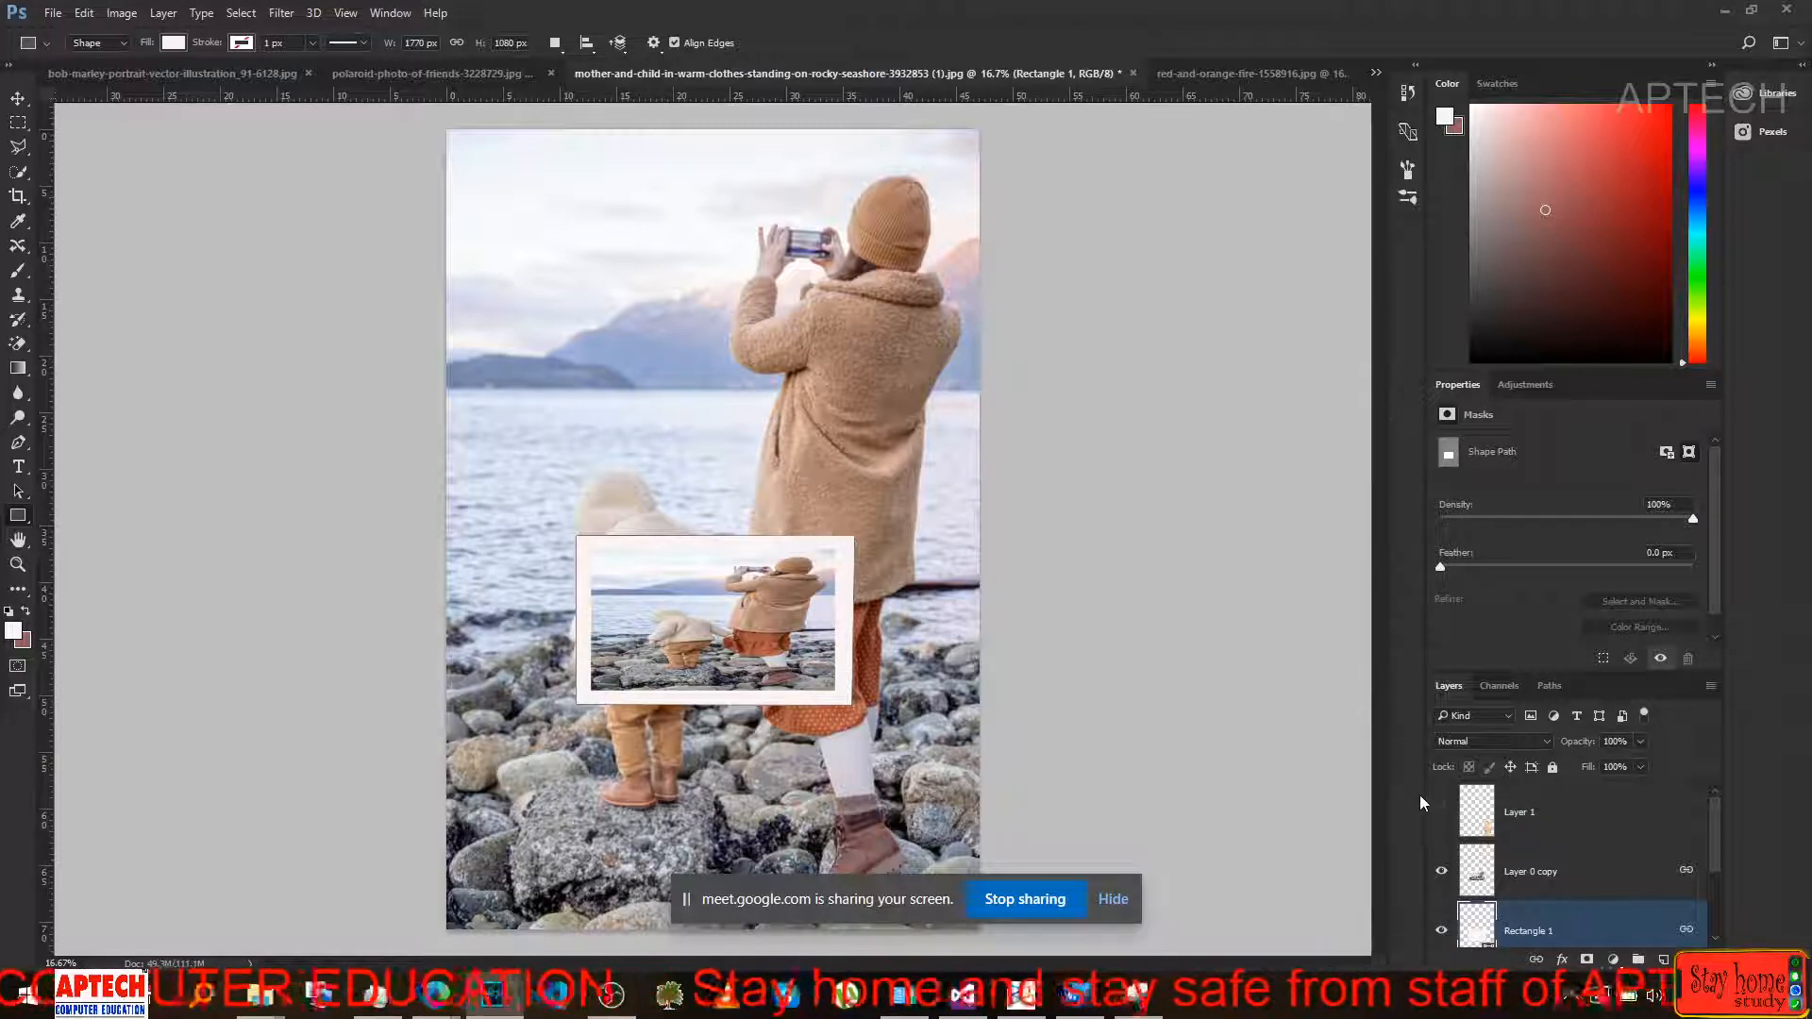
Make the hand on Layer 1 visible in front of the framed photo.
left_click(1439, 813)
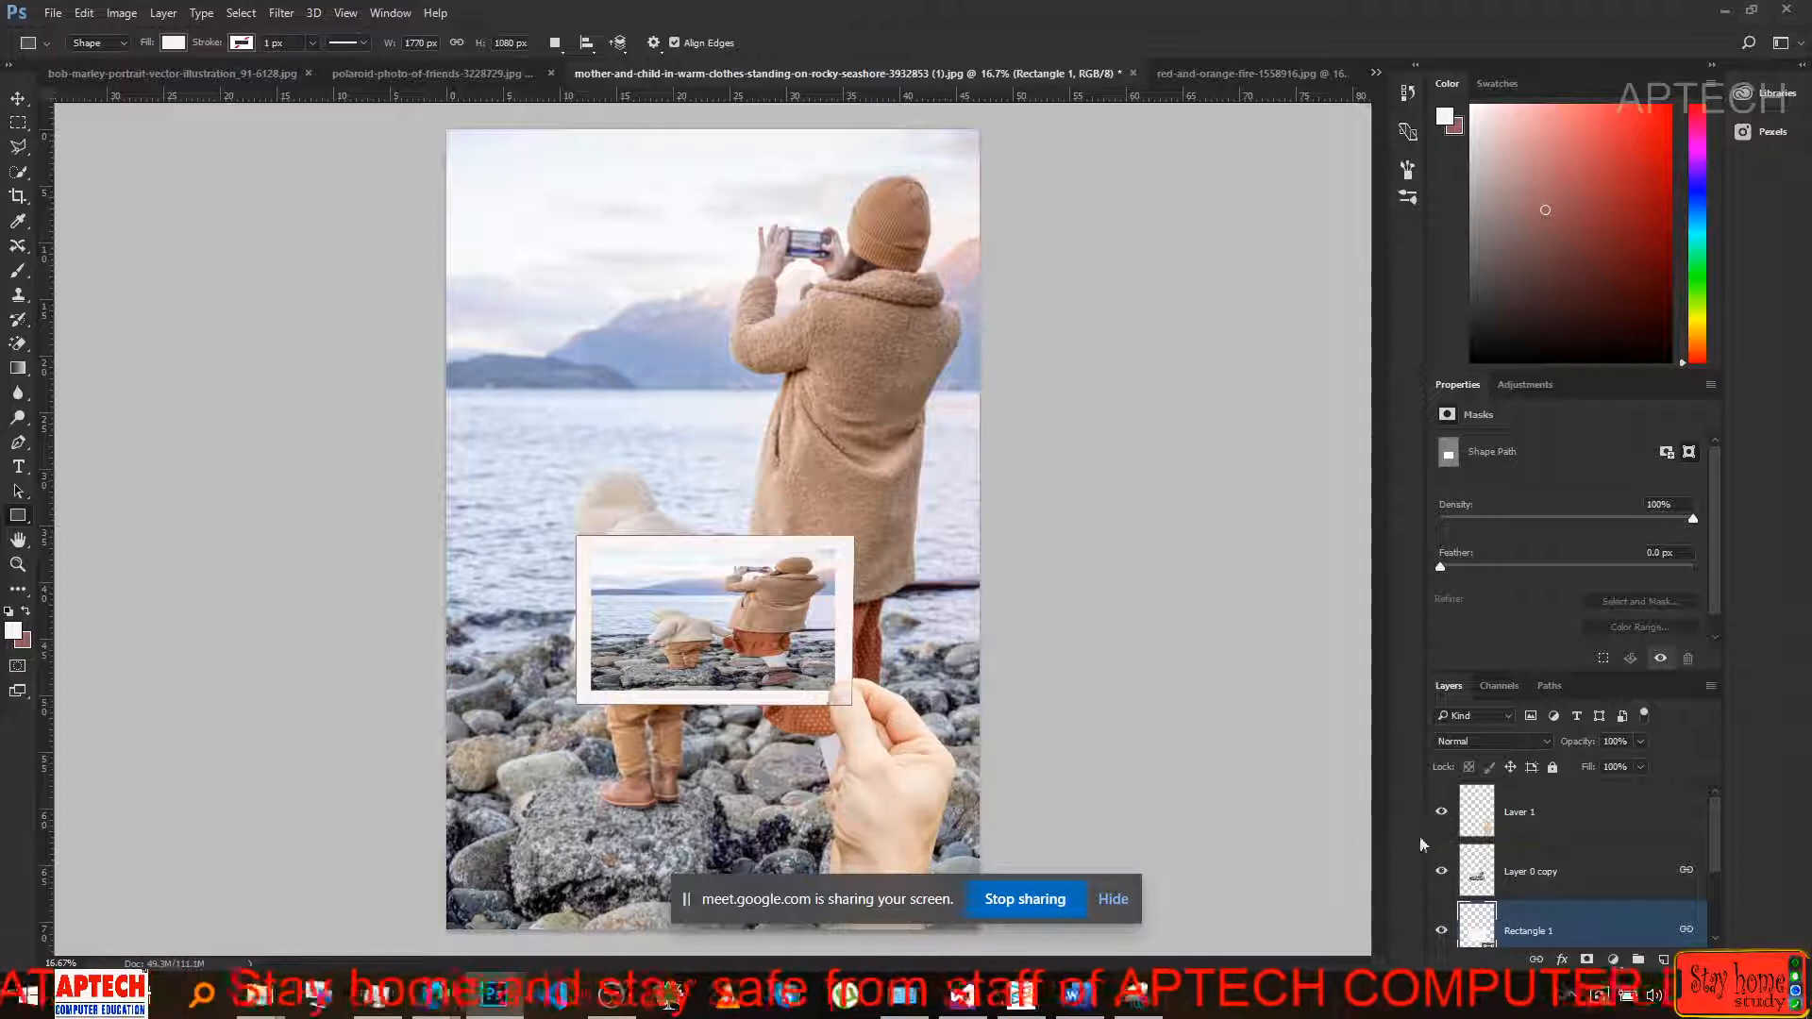
left_click(1027, 334)
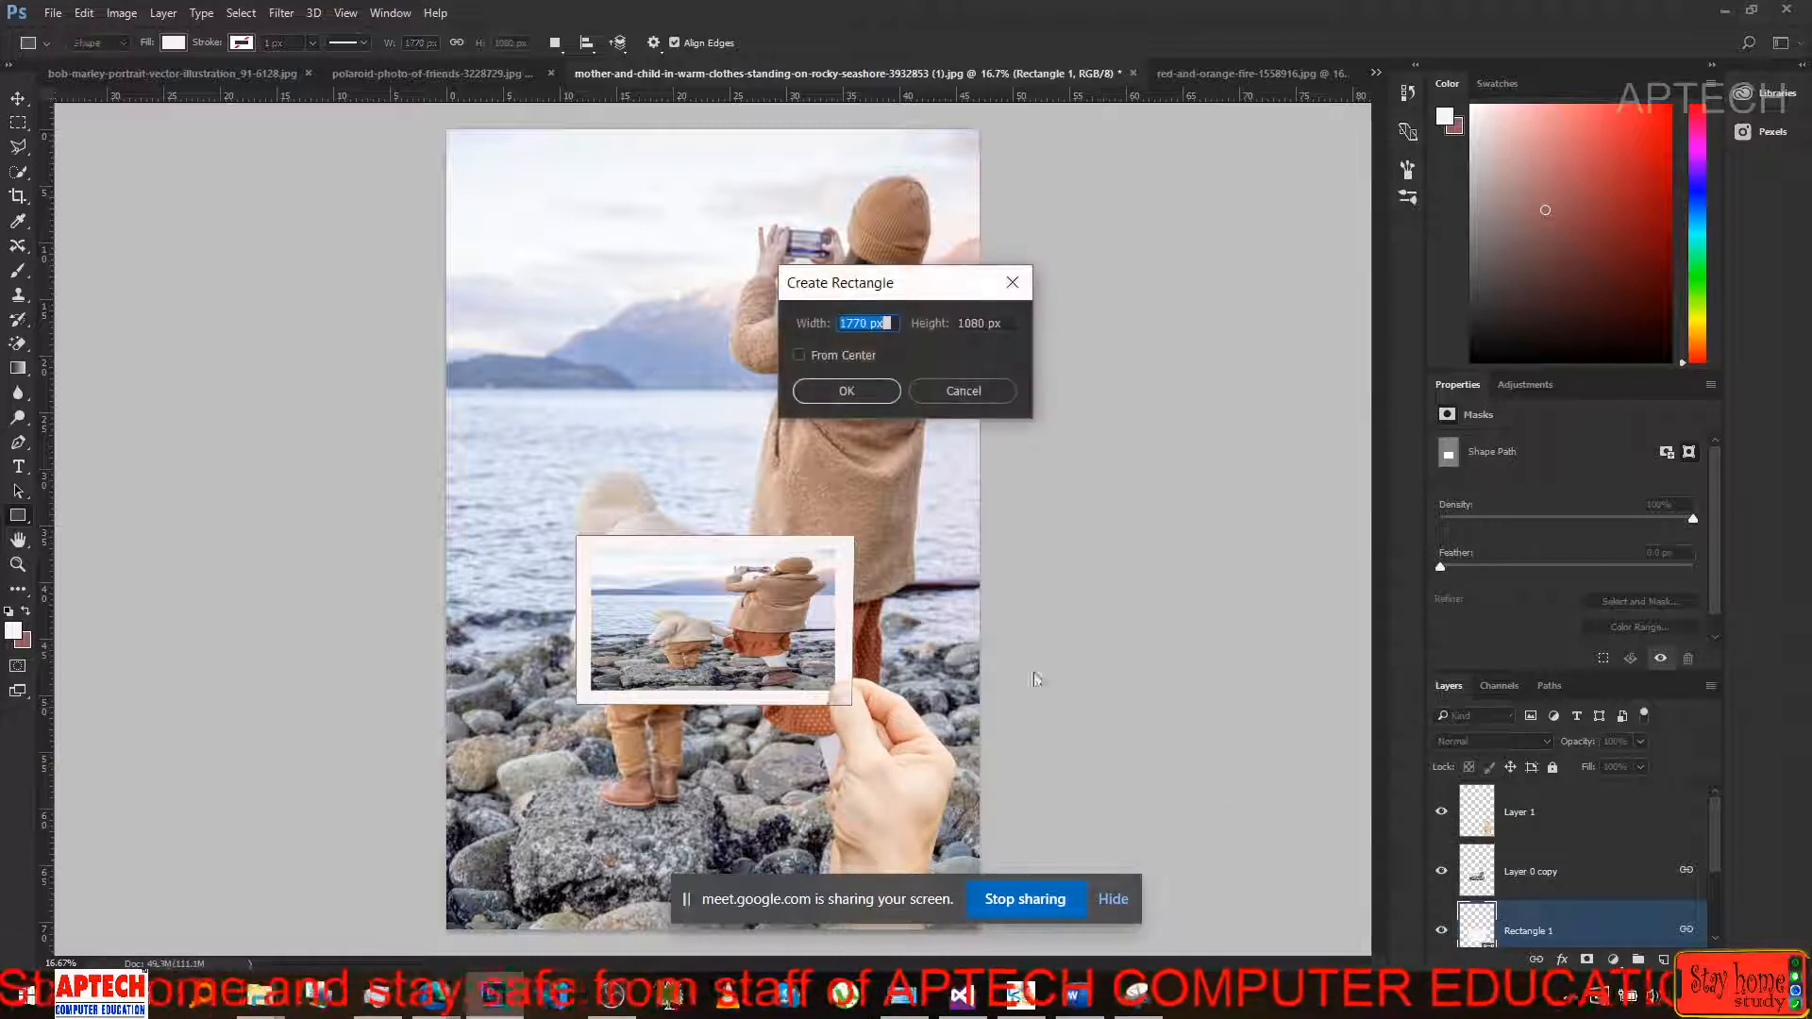
left_click(1019, 290)
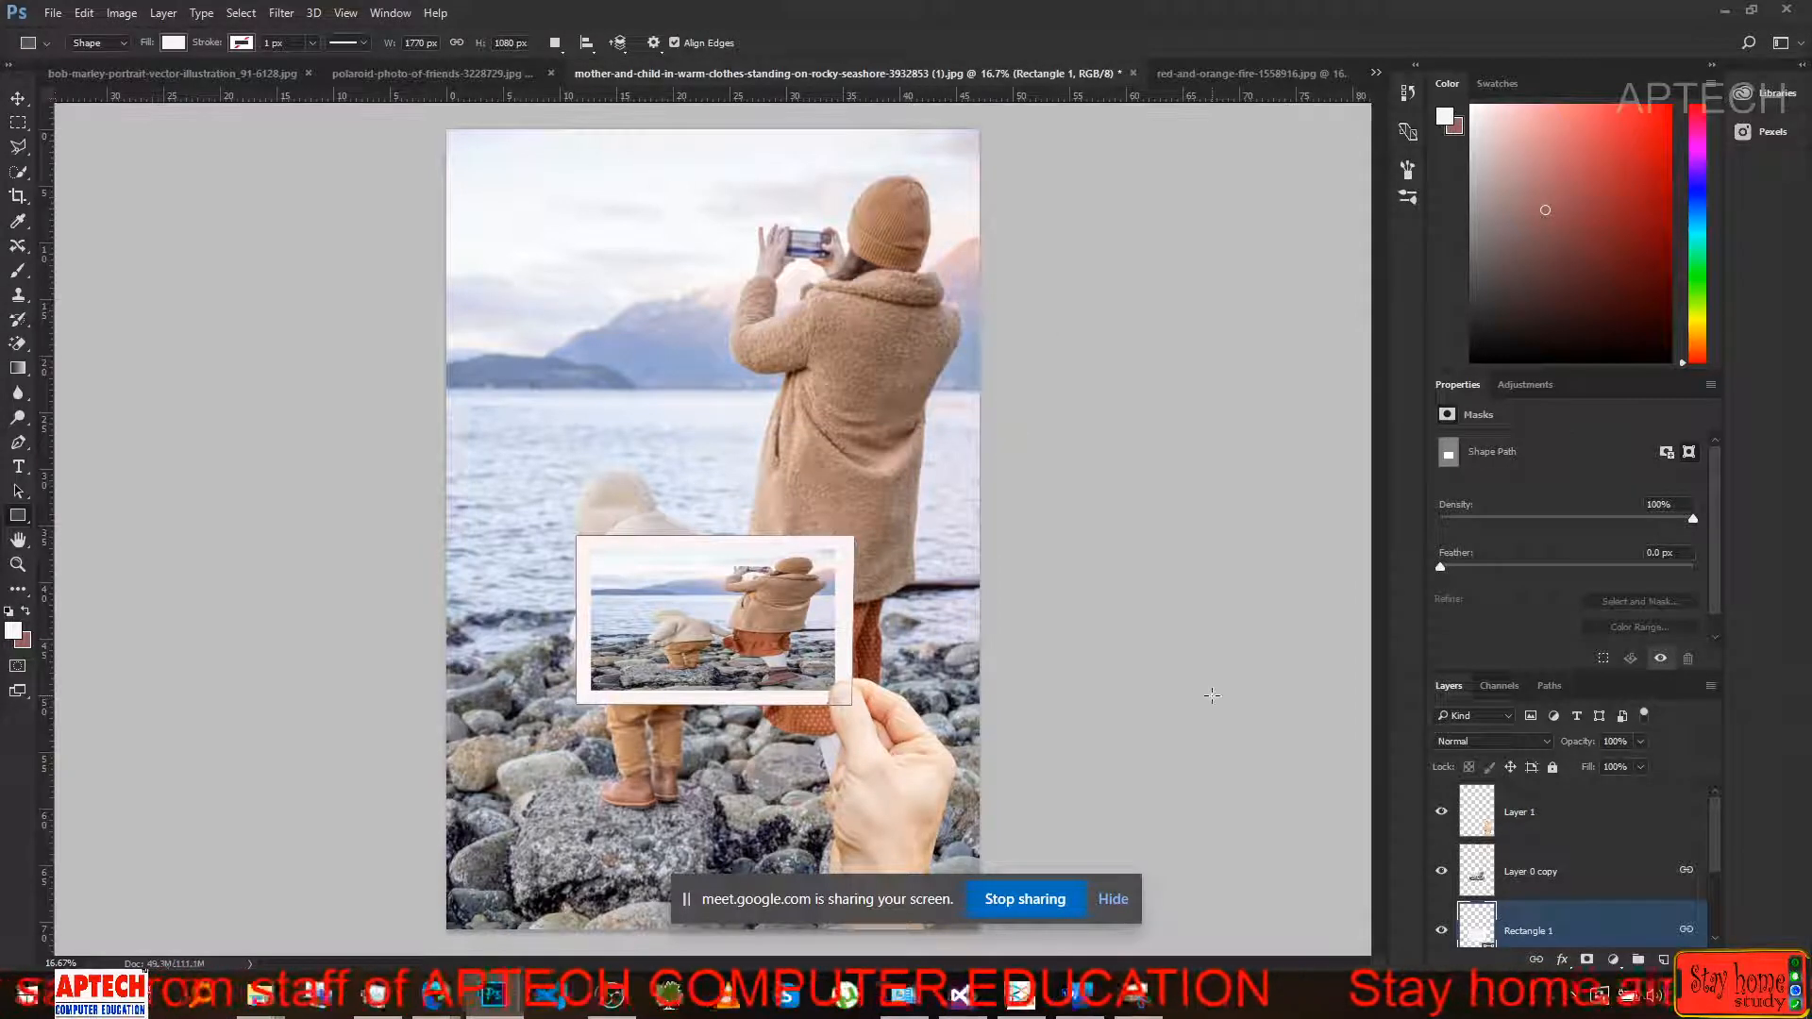
left_click(1211, 695)
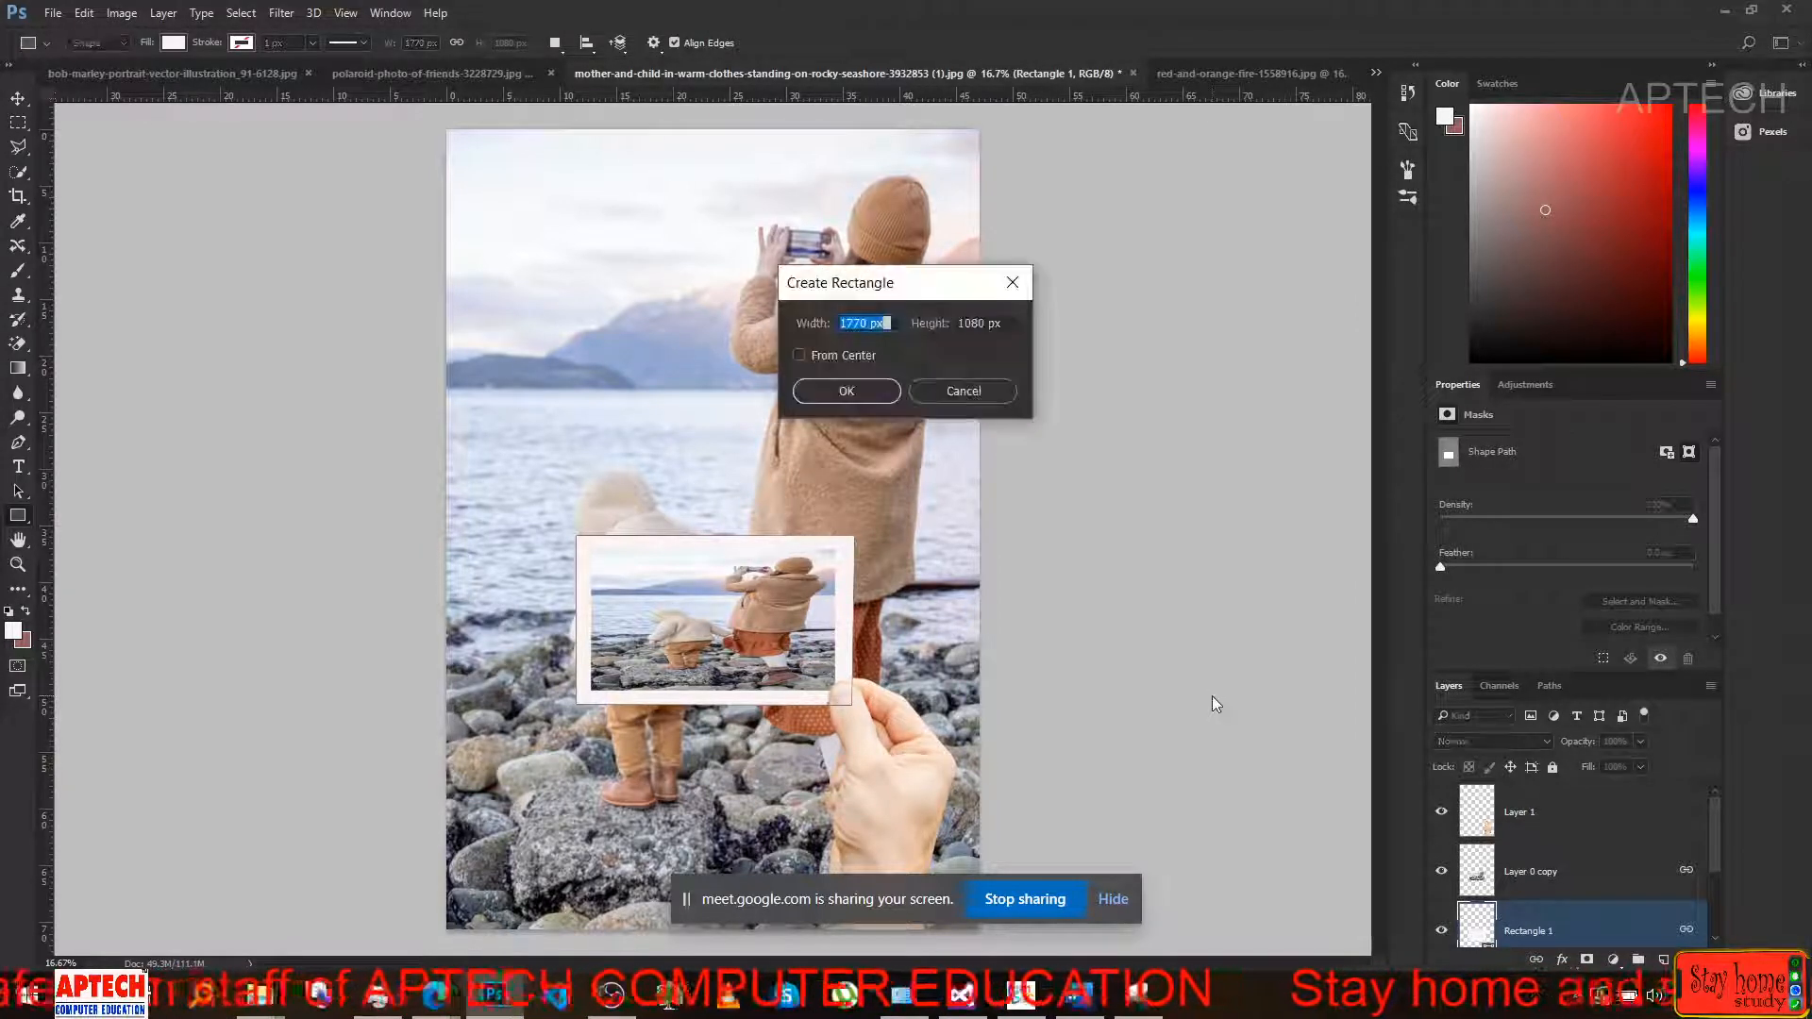
left_click(1013, 283)
left_click(1033, 623)
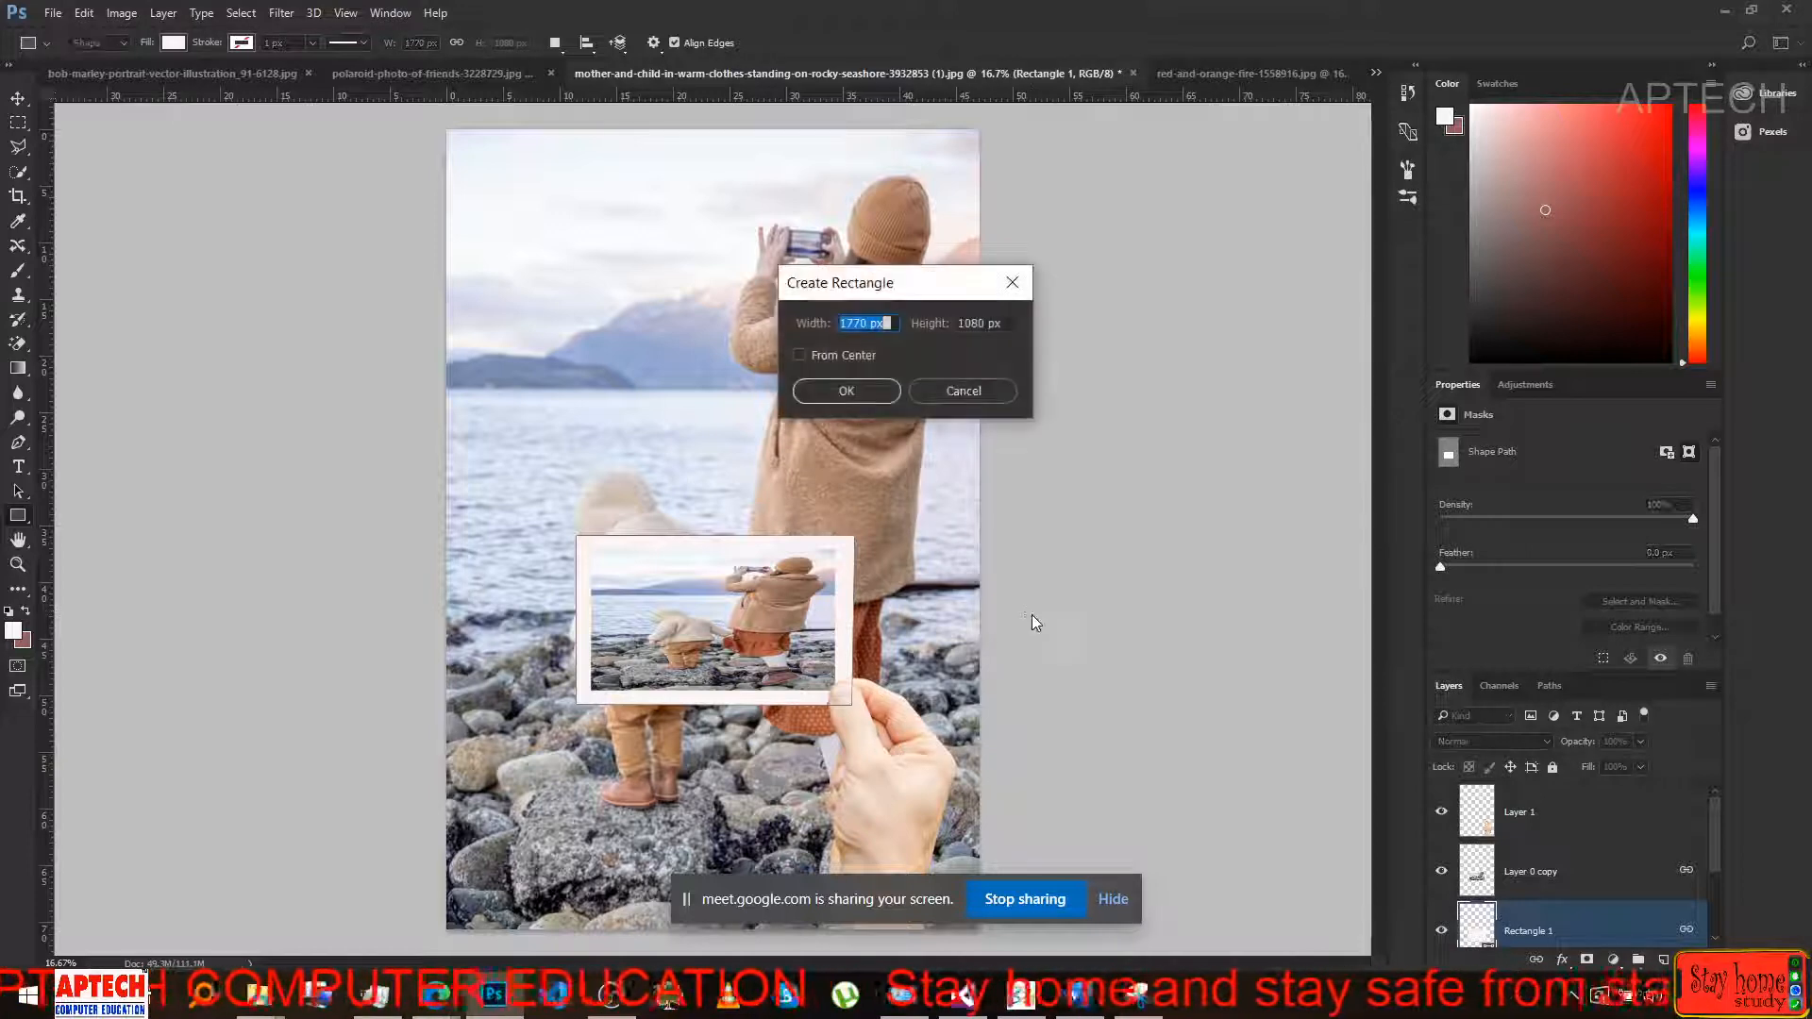
left_click(1012, 286)
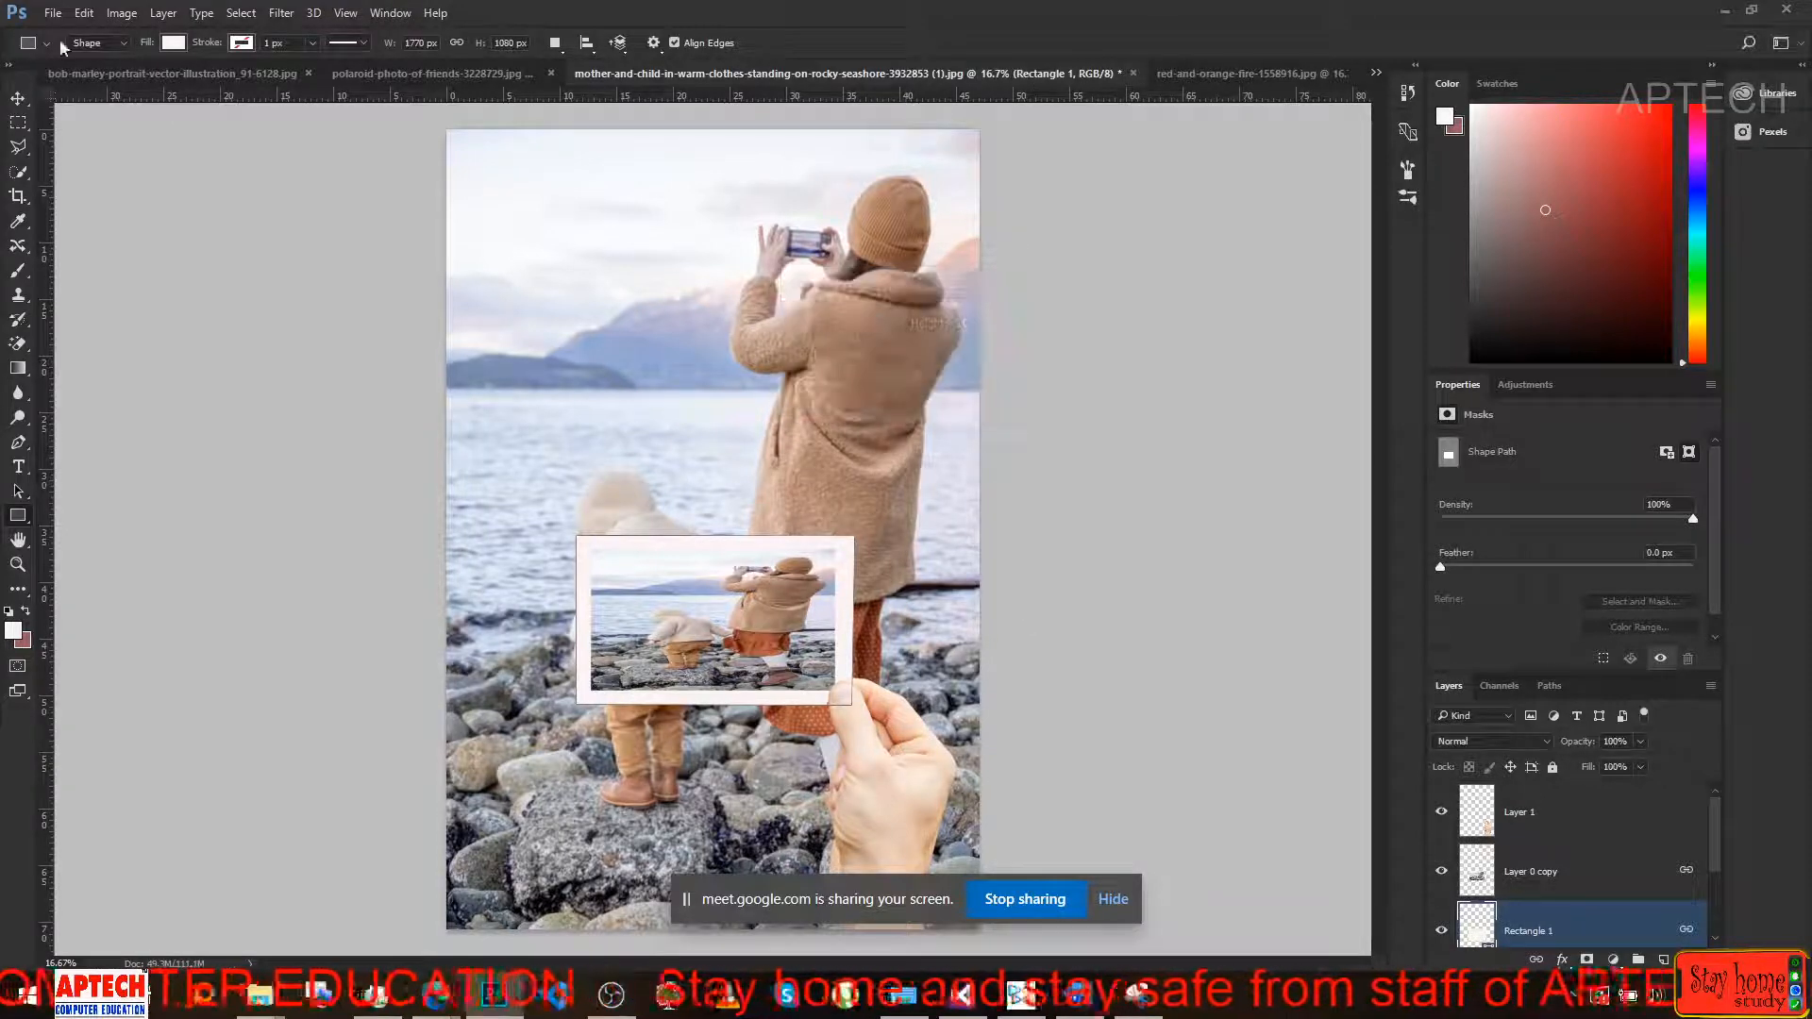
In the polaroid-photo-of-friends document, select the hand on Layer 1 with the Quick Selection Tool and copy it to a new layer.
key("v")
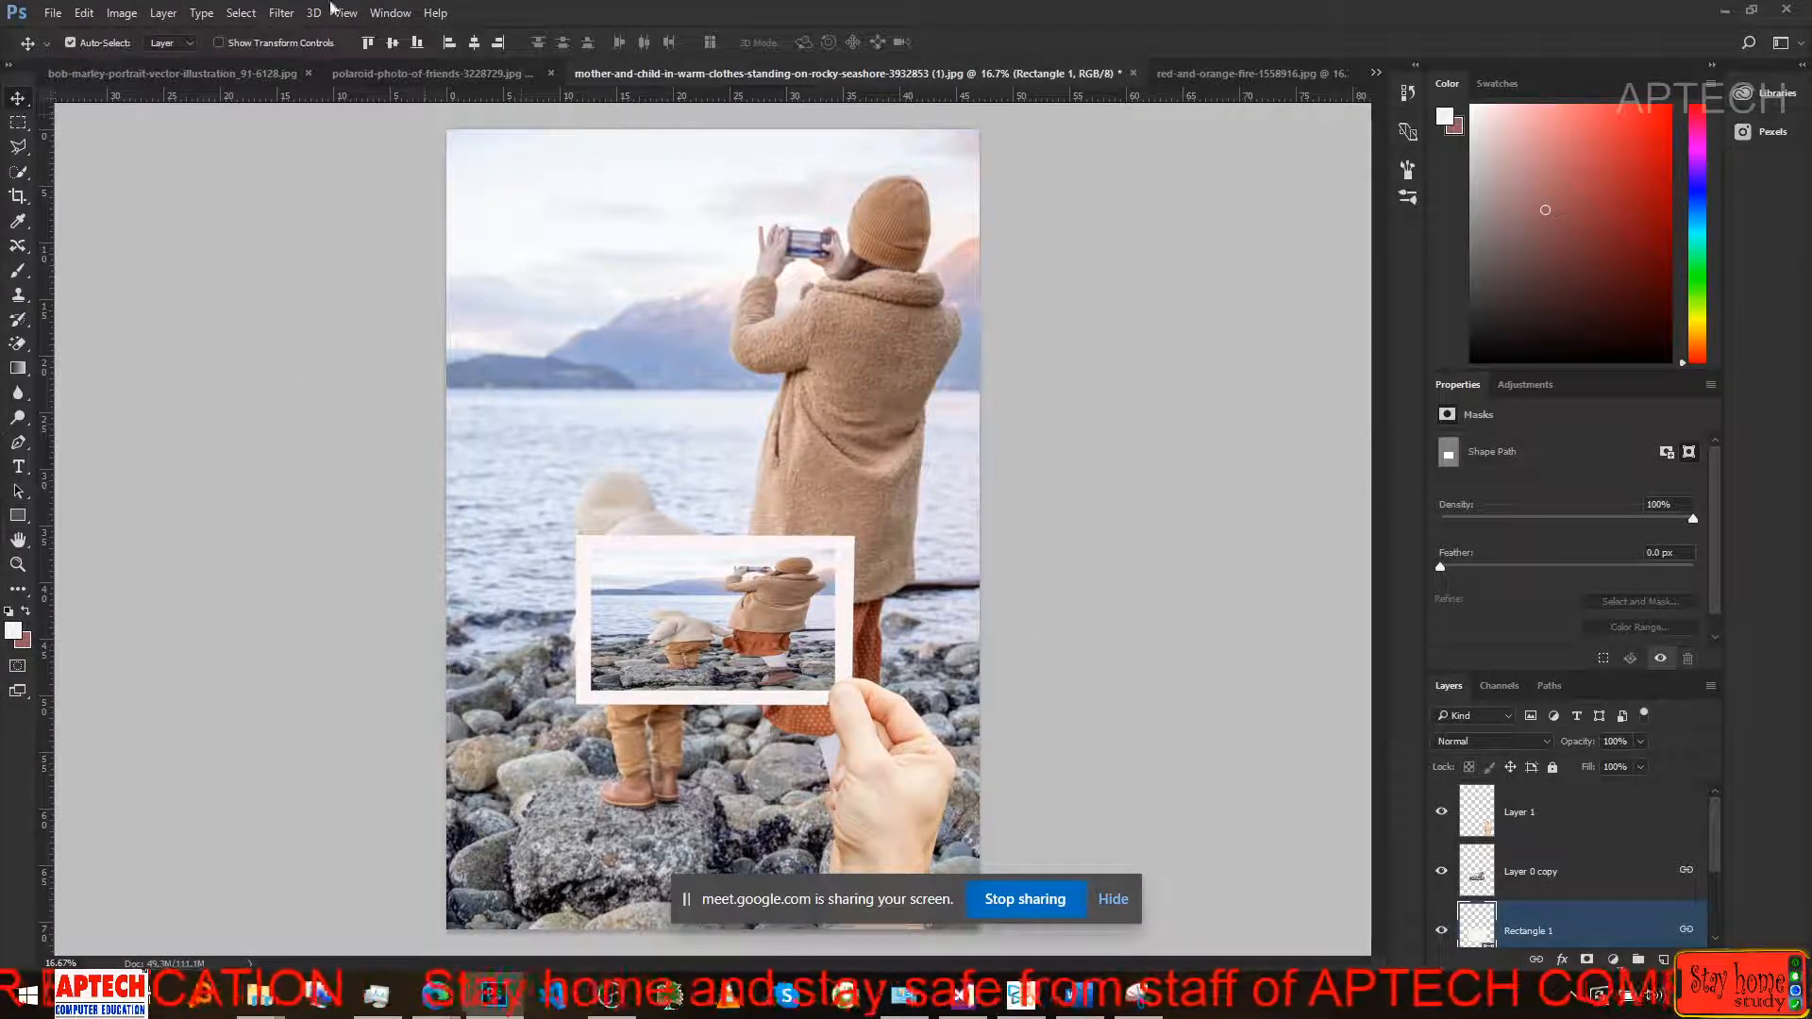
left_click(420, 76)
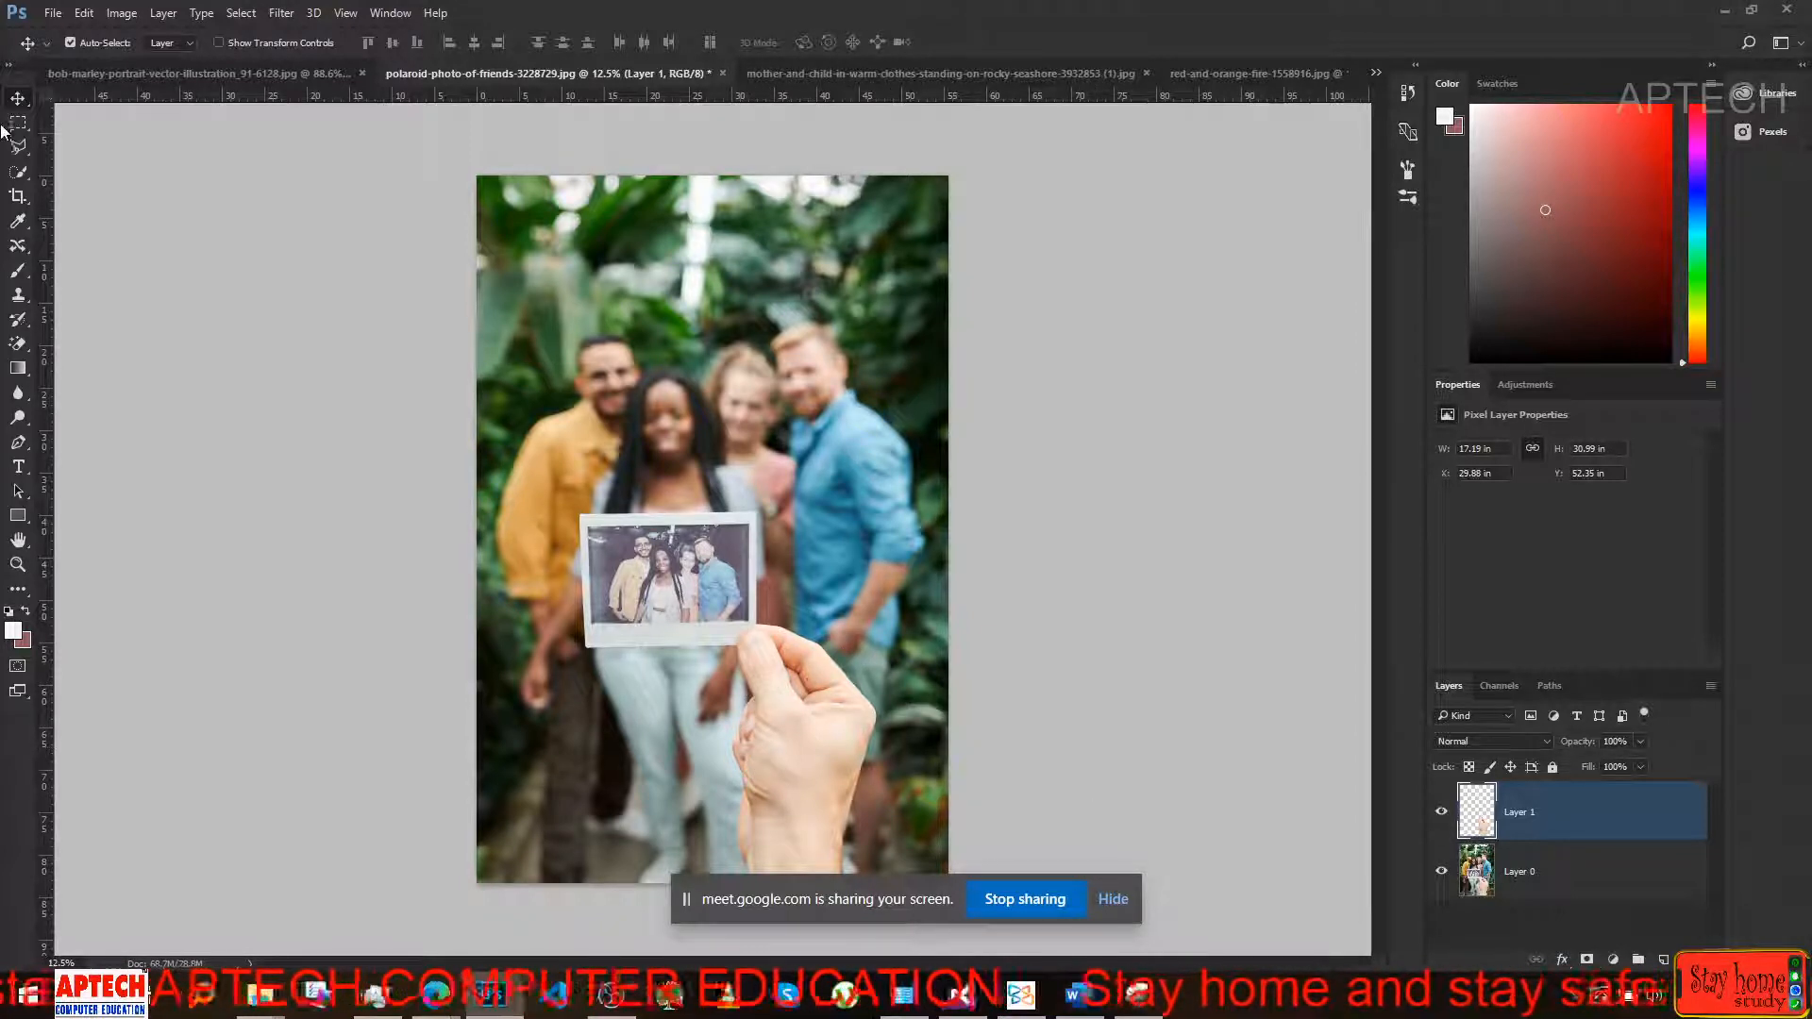
left_click(16, 175)
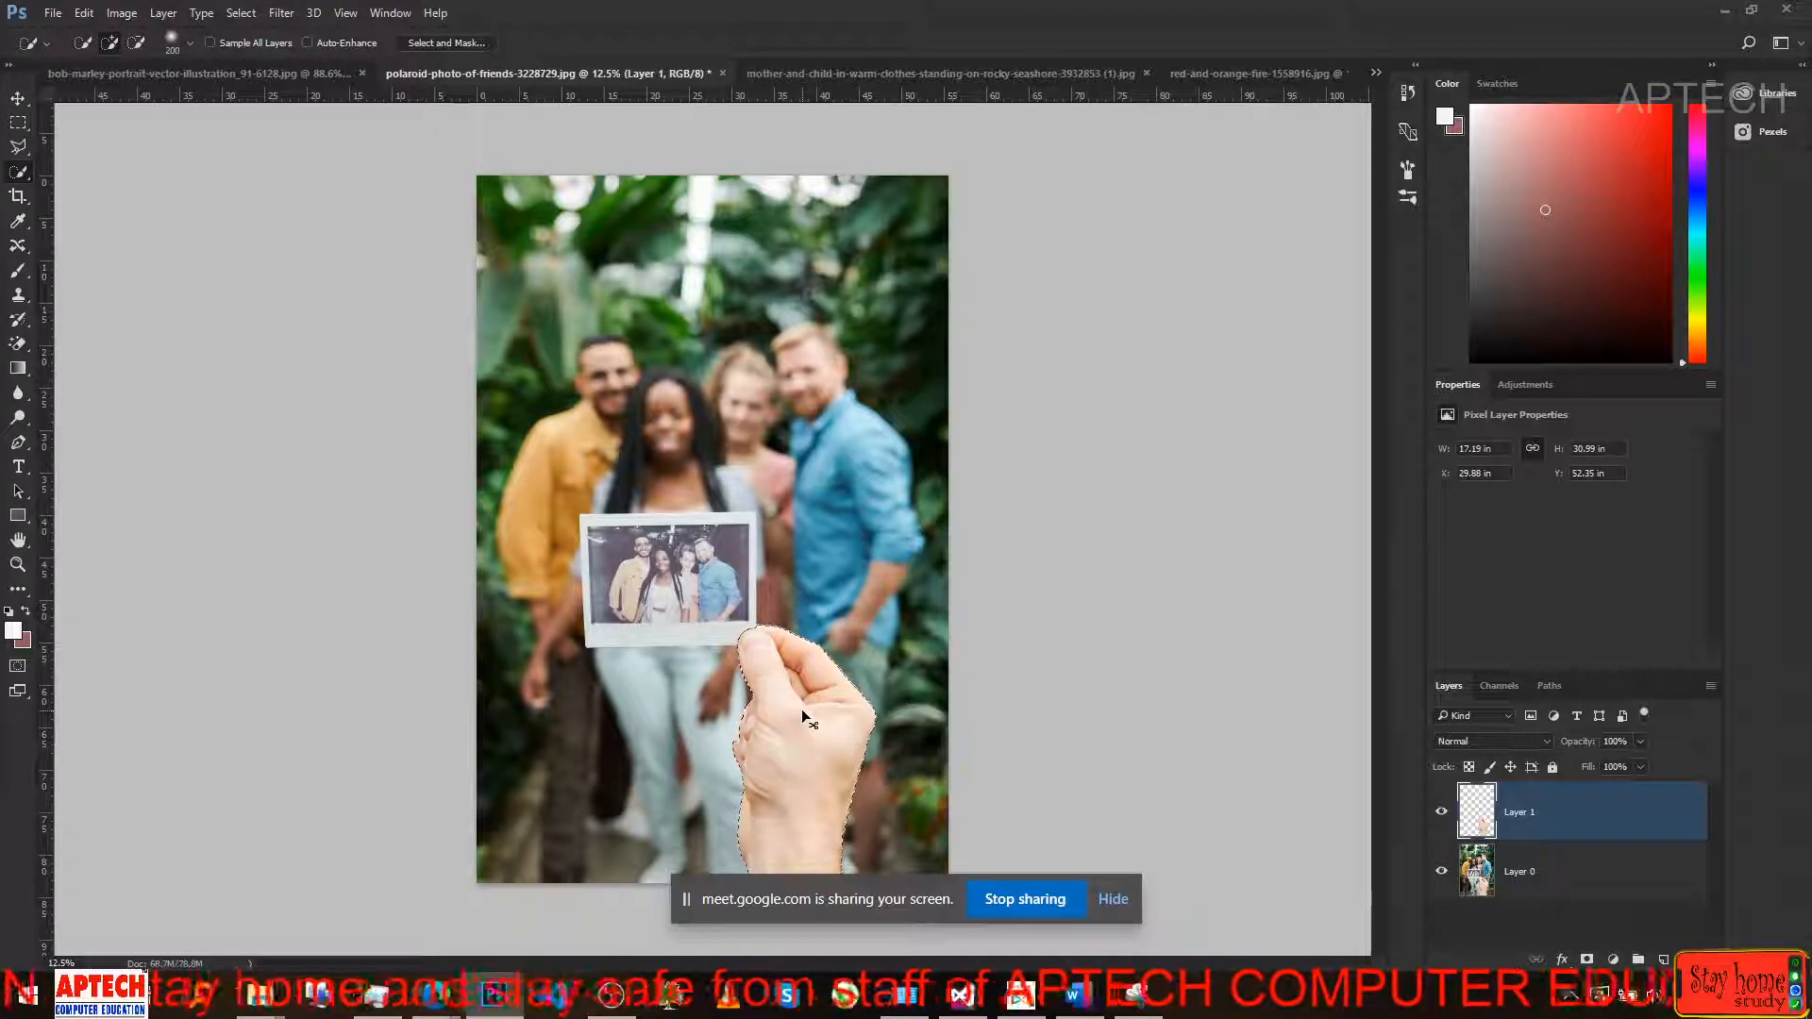
key("ctrl+j")
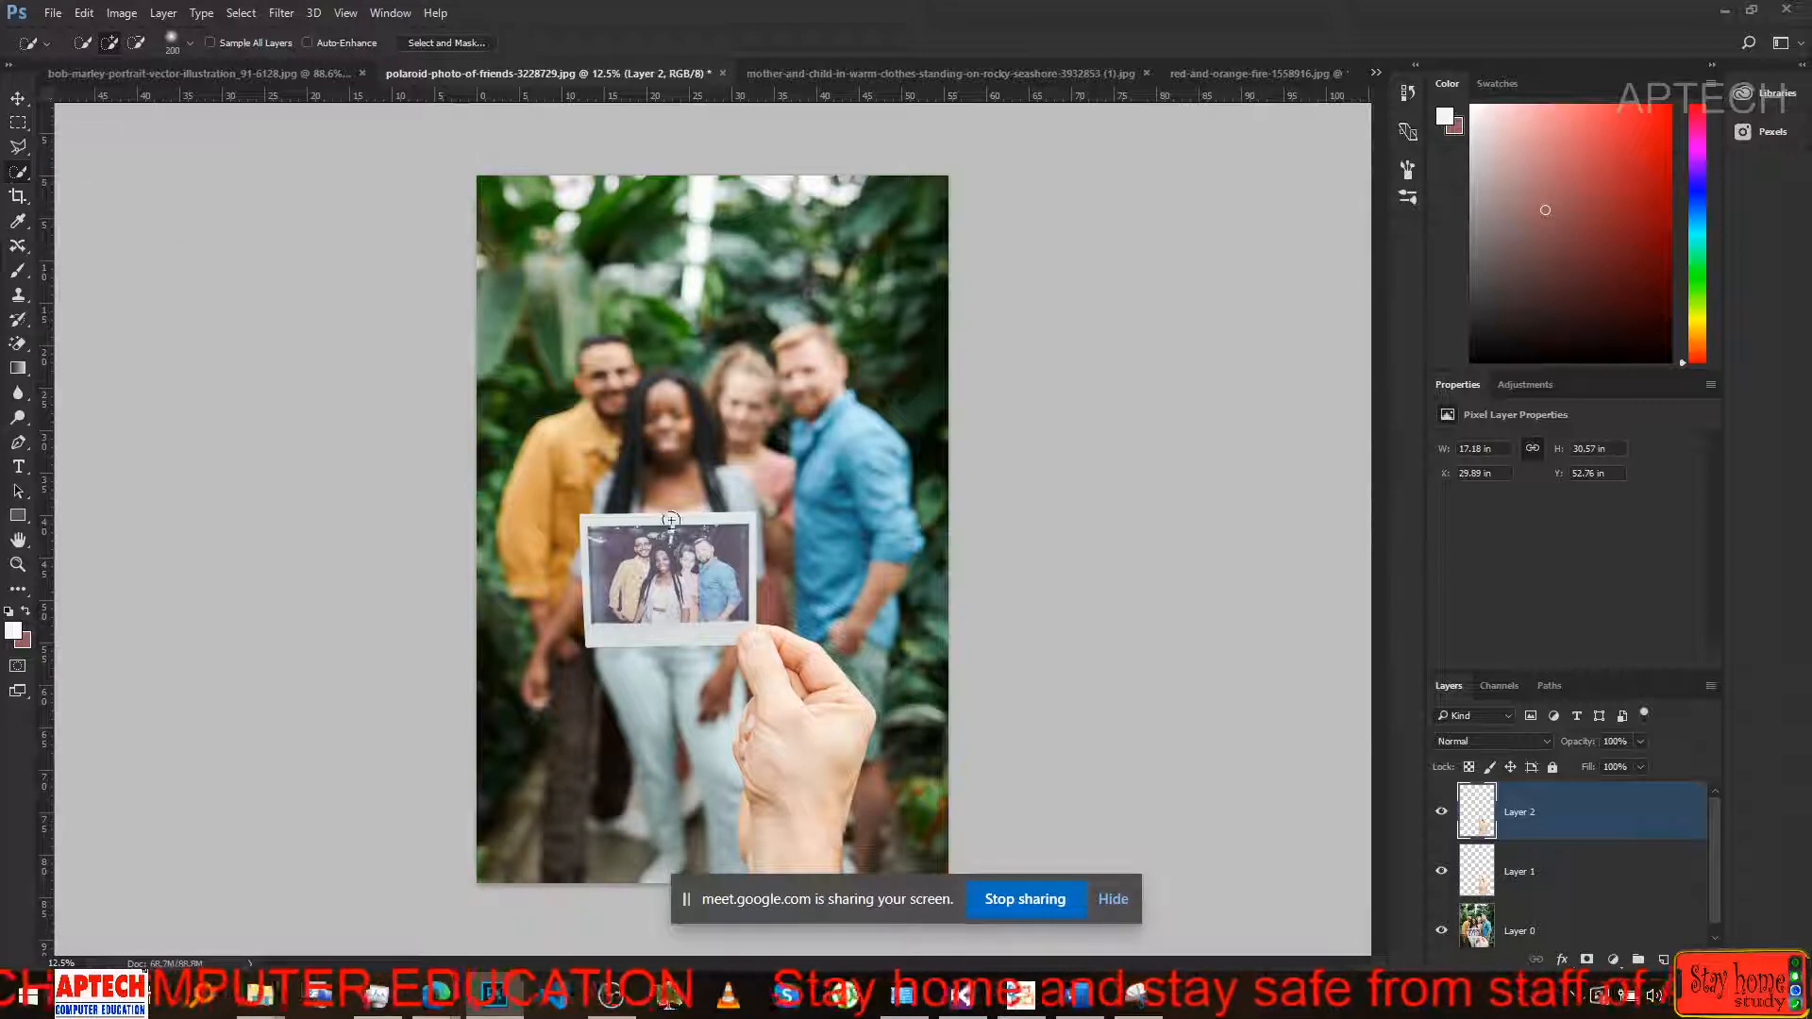
Reselect the hand with the Quick Selection Tool, examine the selection outline from fingers to wrist, and deselect it.
mouse_move(764, 651)
left_mouse_down()
mouse_move(797, 704)
mouse_move(835, 882)
left_mouse_up()
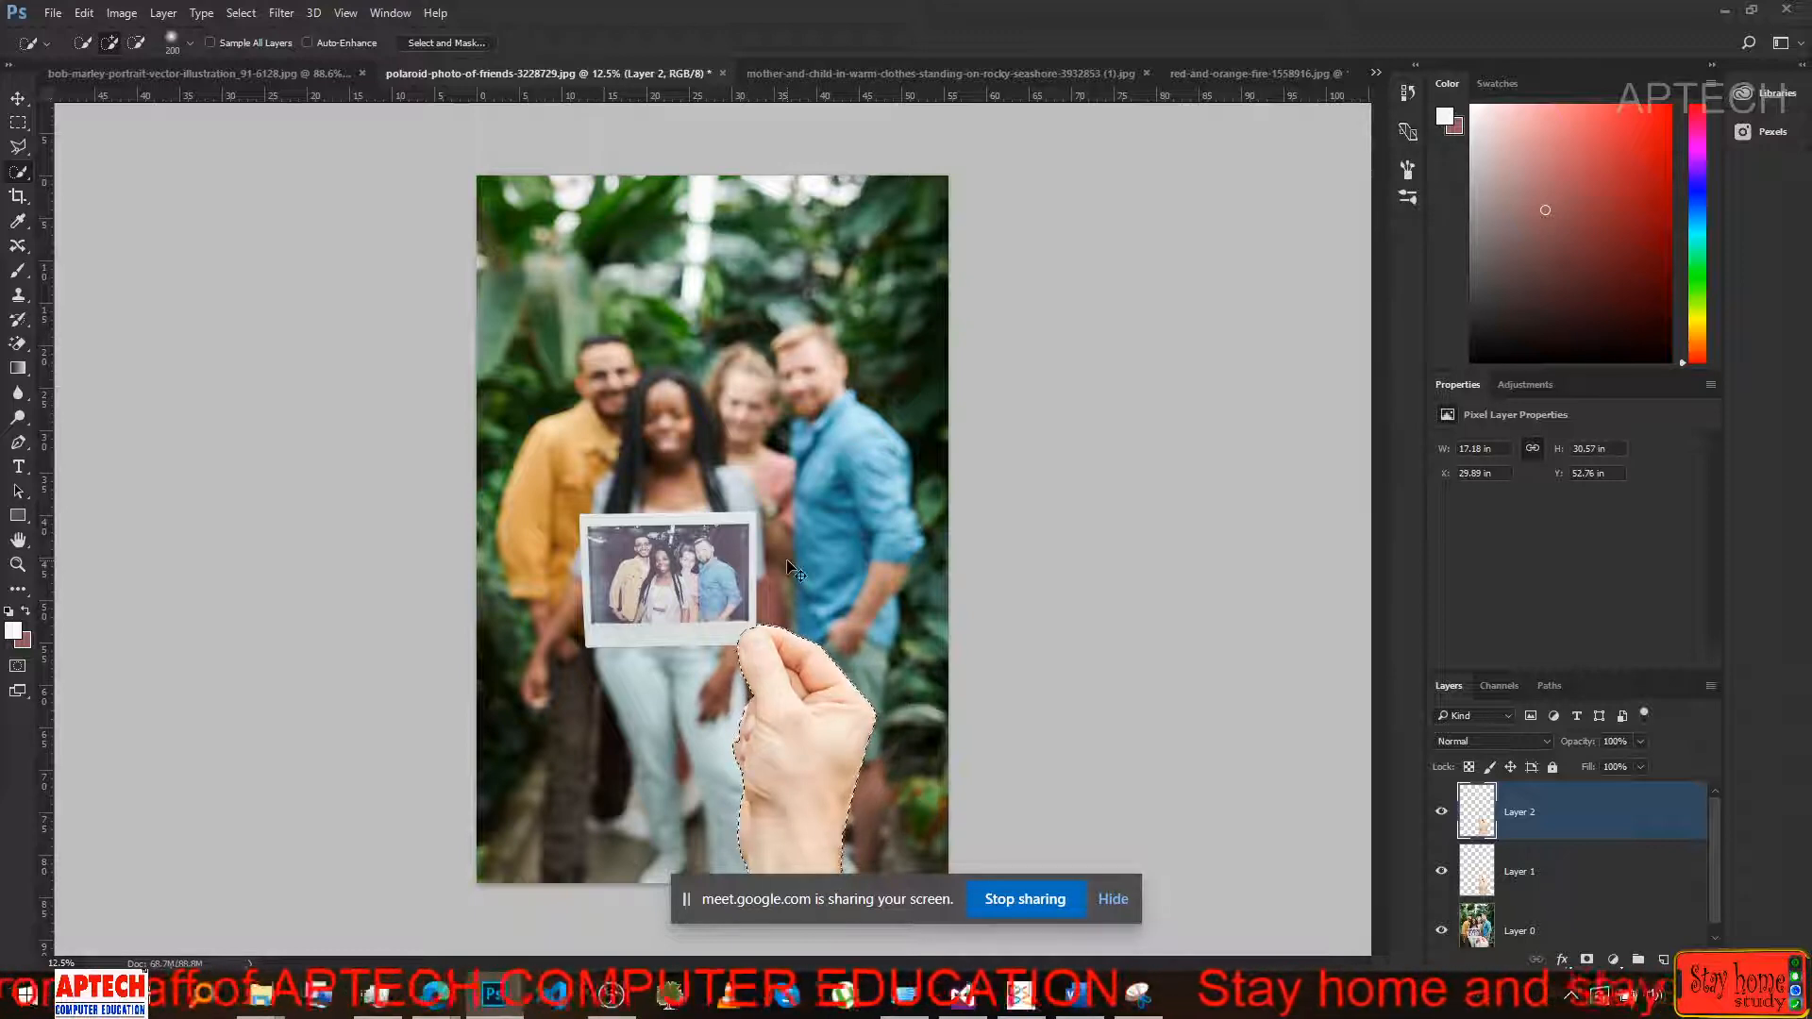
key("ctrl+plus")
key("ctrl+plus")
key("ctrl+plus")
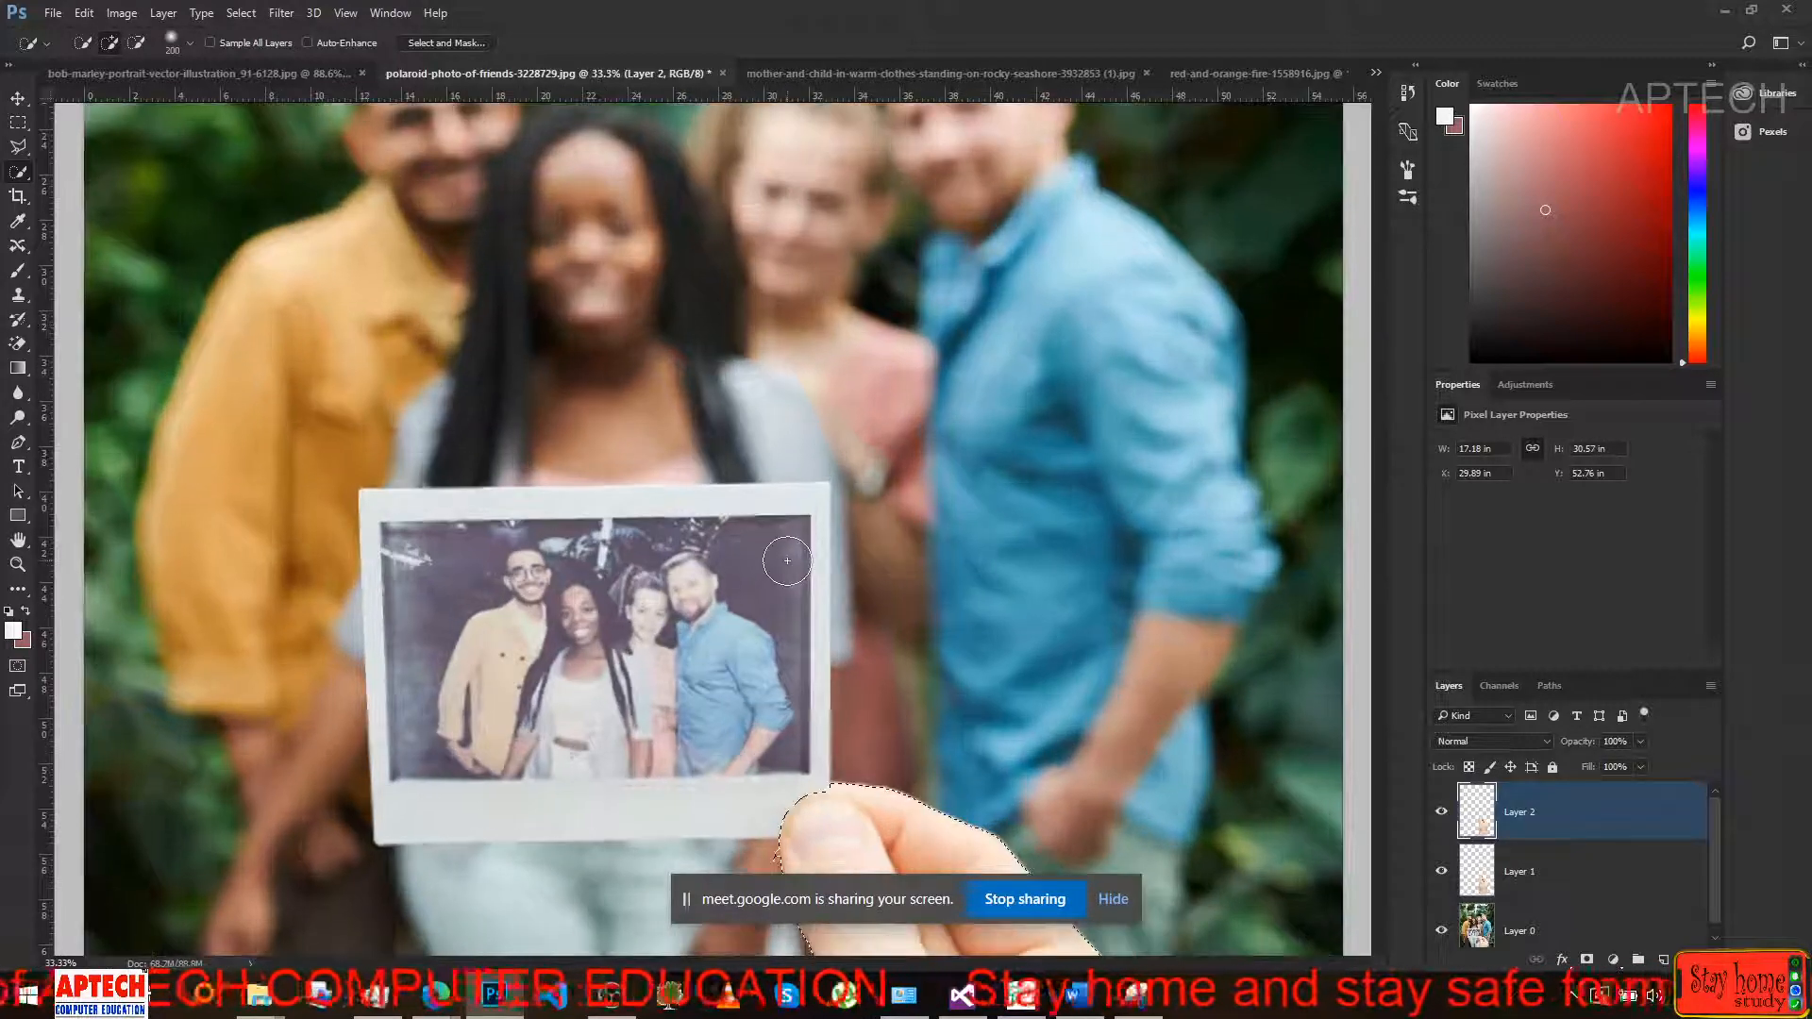
scroll(787, 560, "down", 5)
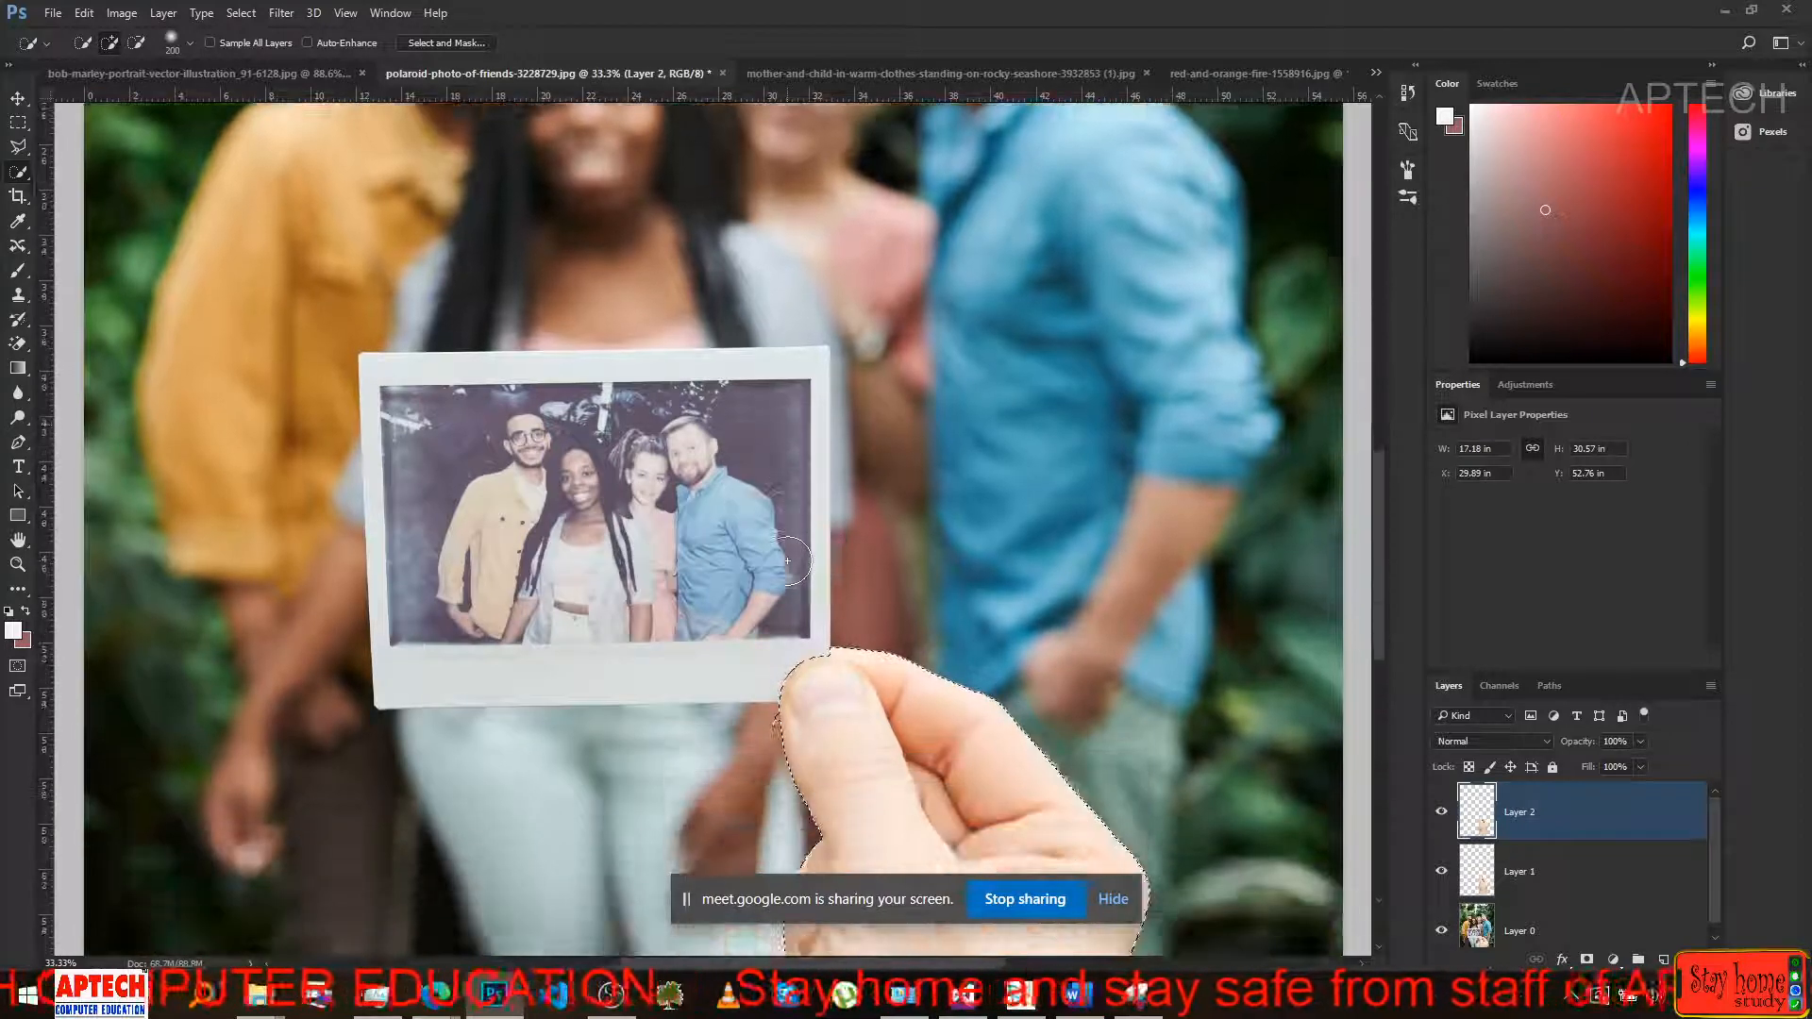
scroll(786, 561, "down", 5)
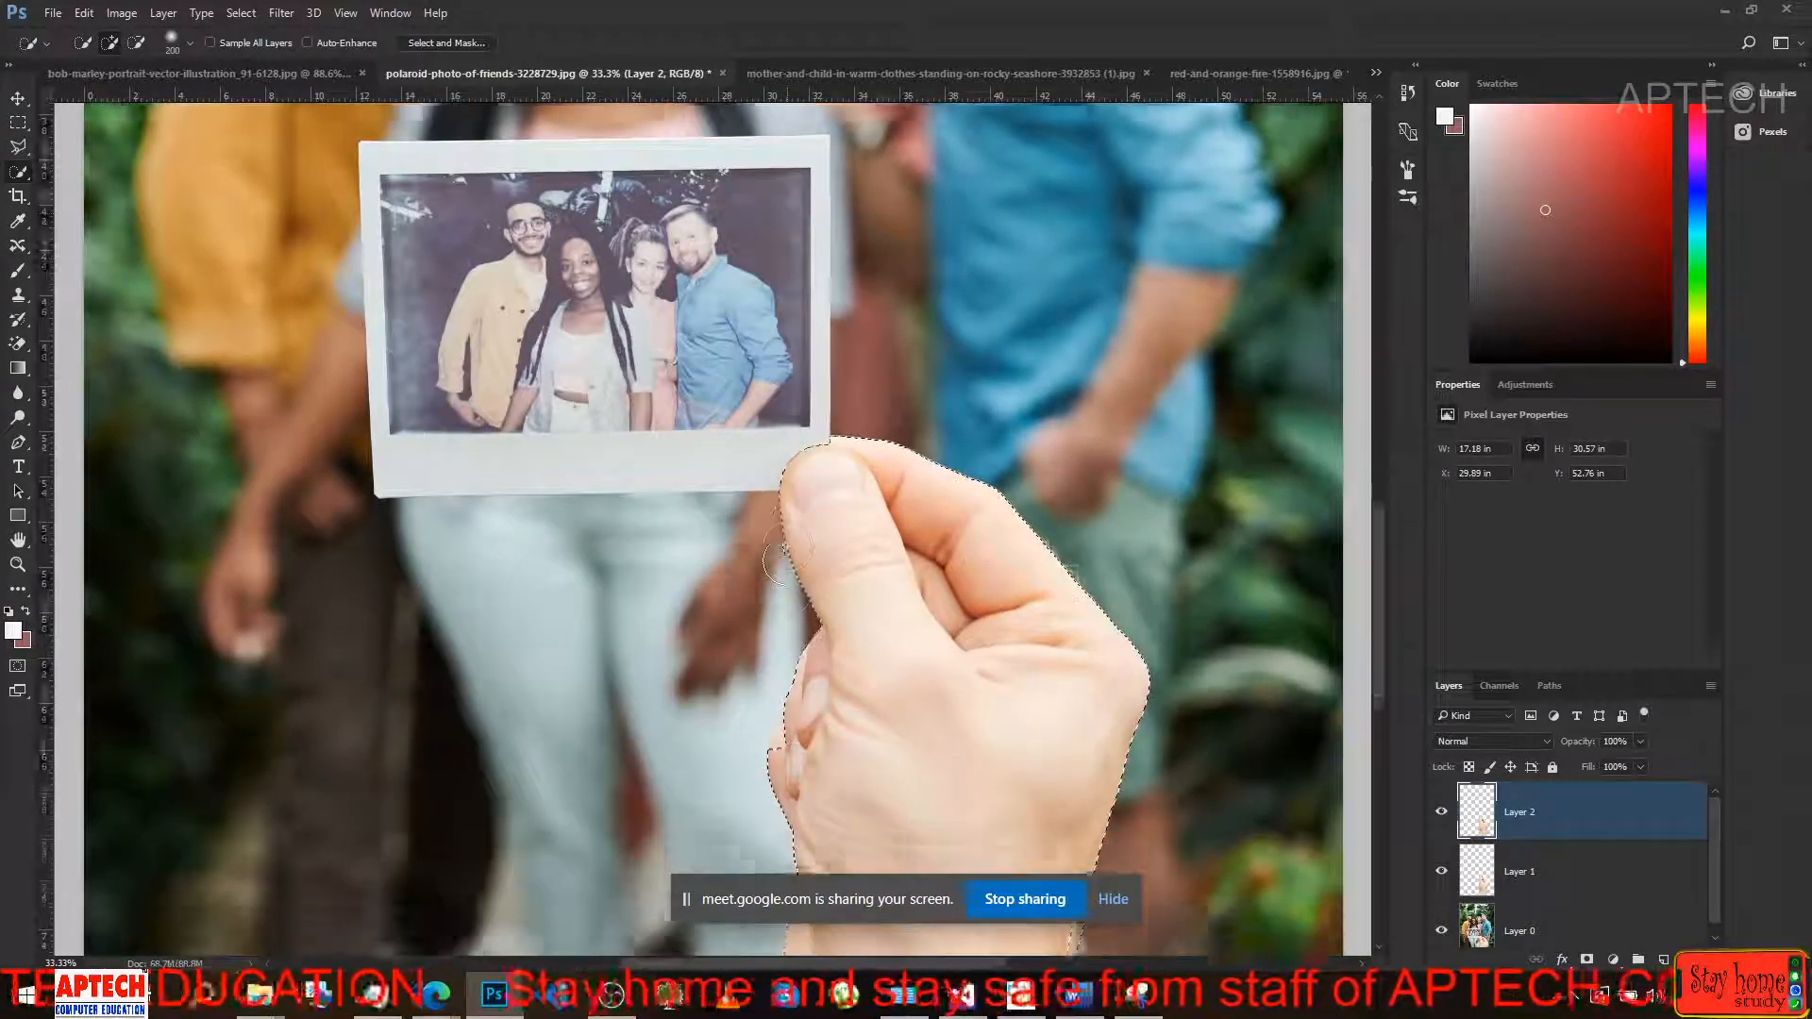
scroll(1120, 547, "down", 5)
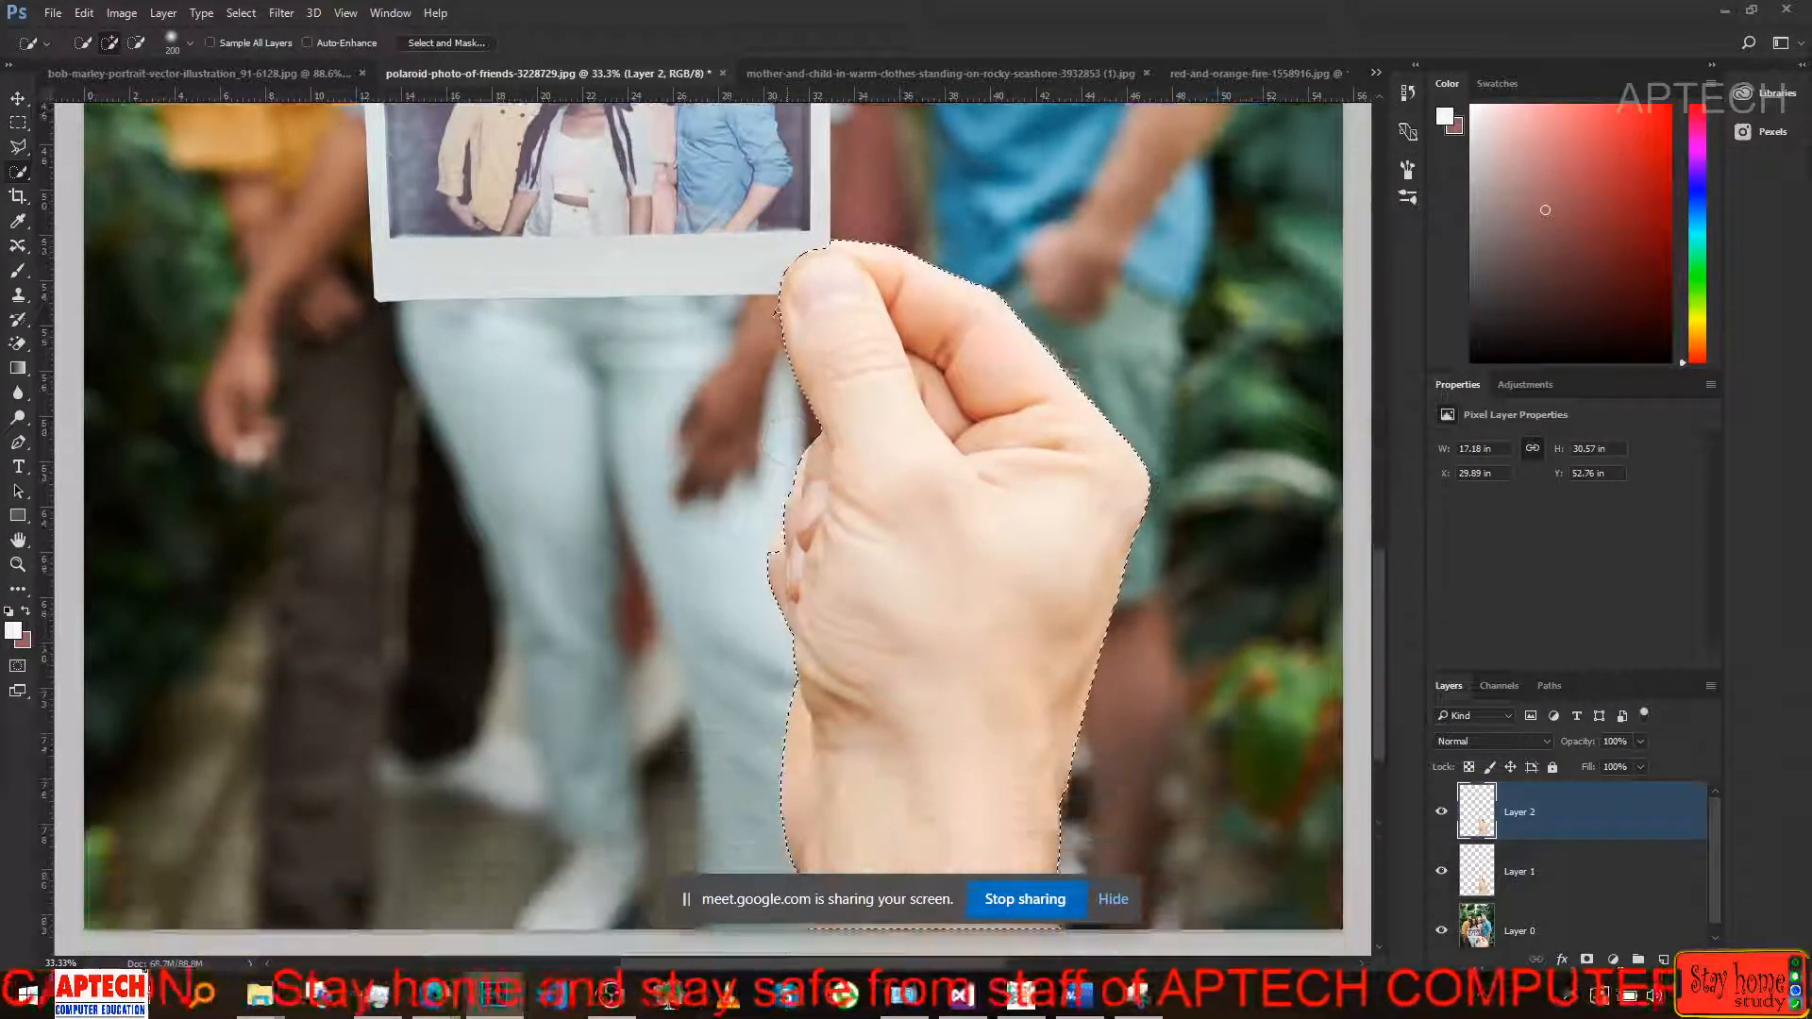
scroll(1121, 547, "down", 5)
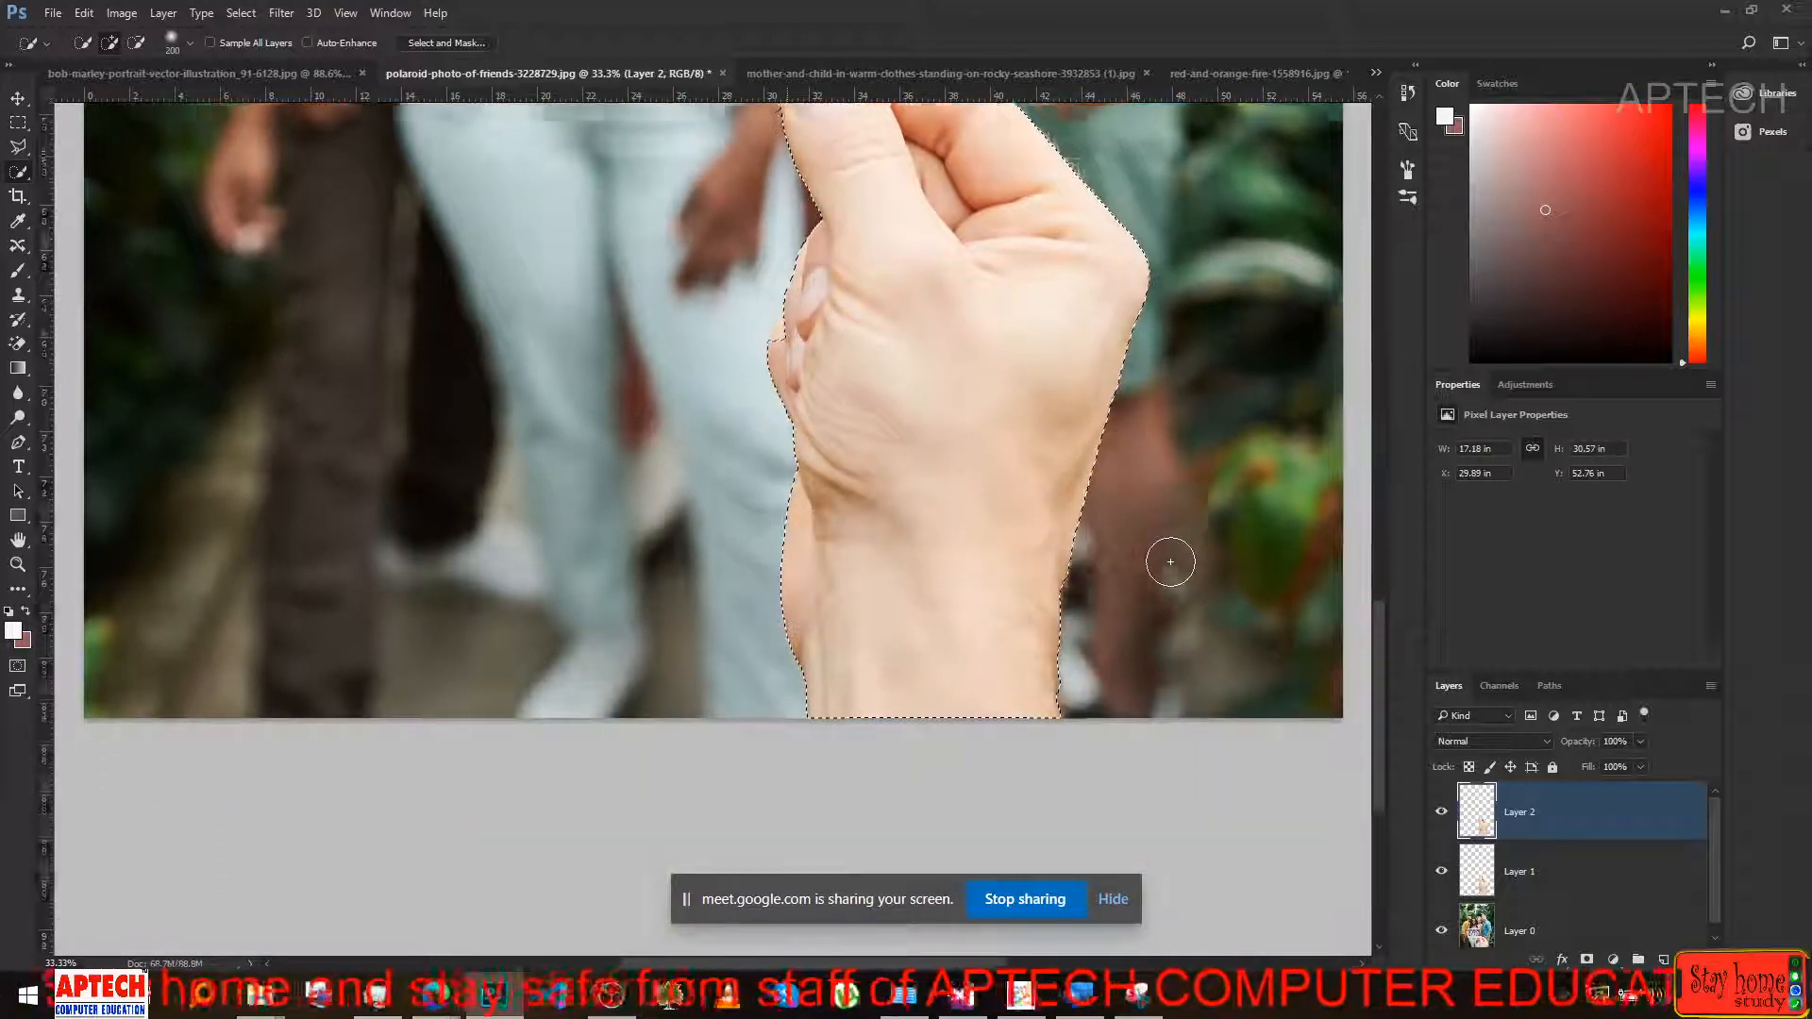
scroll(1129, 652, "down", 2)
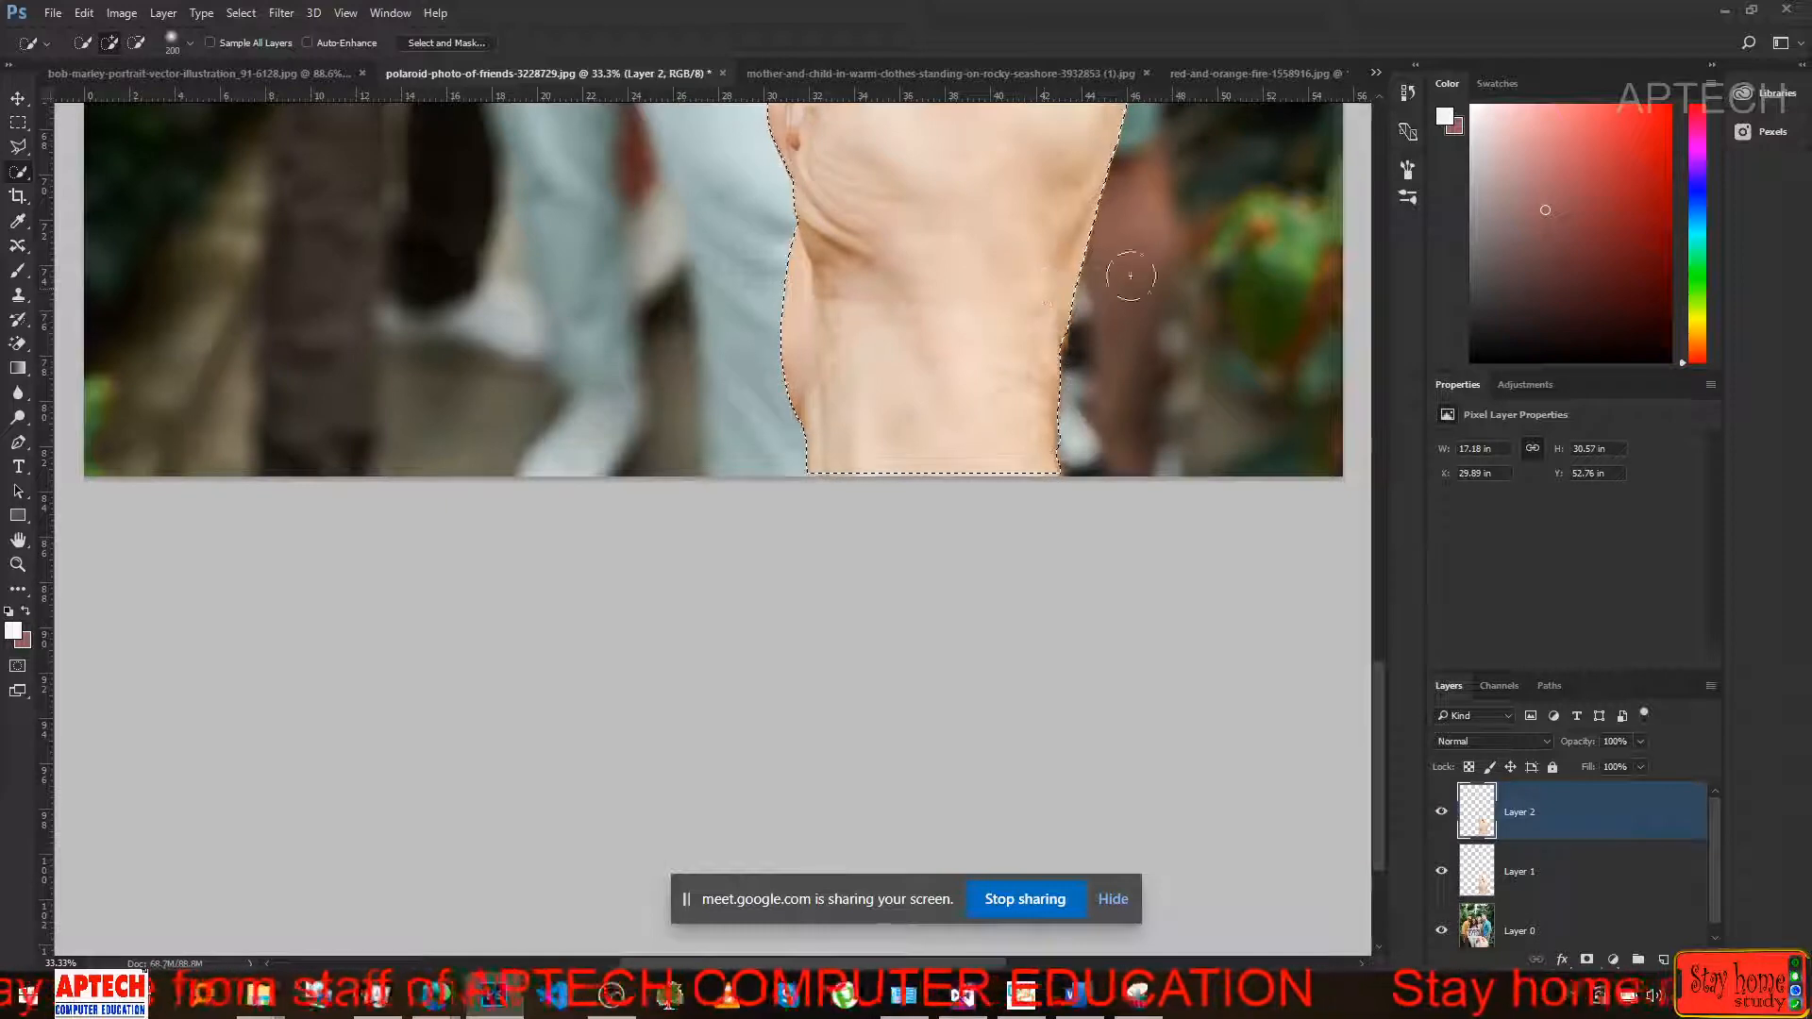
left_click_drag(1380, 703, 1406, 607)
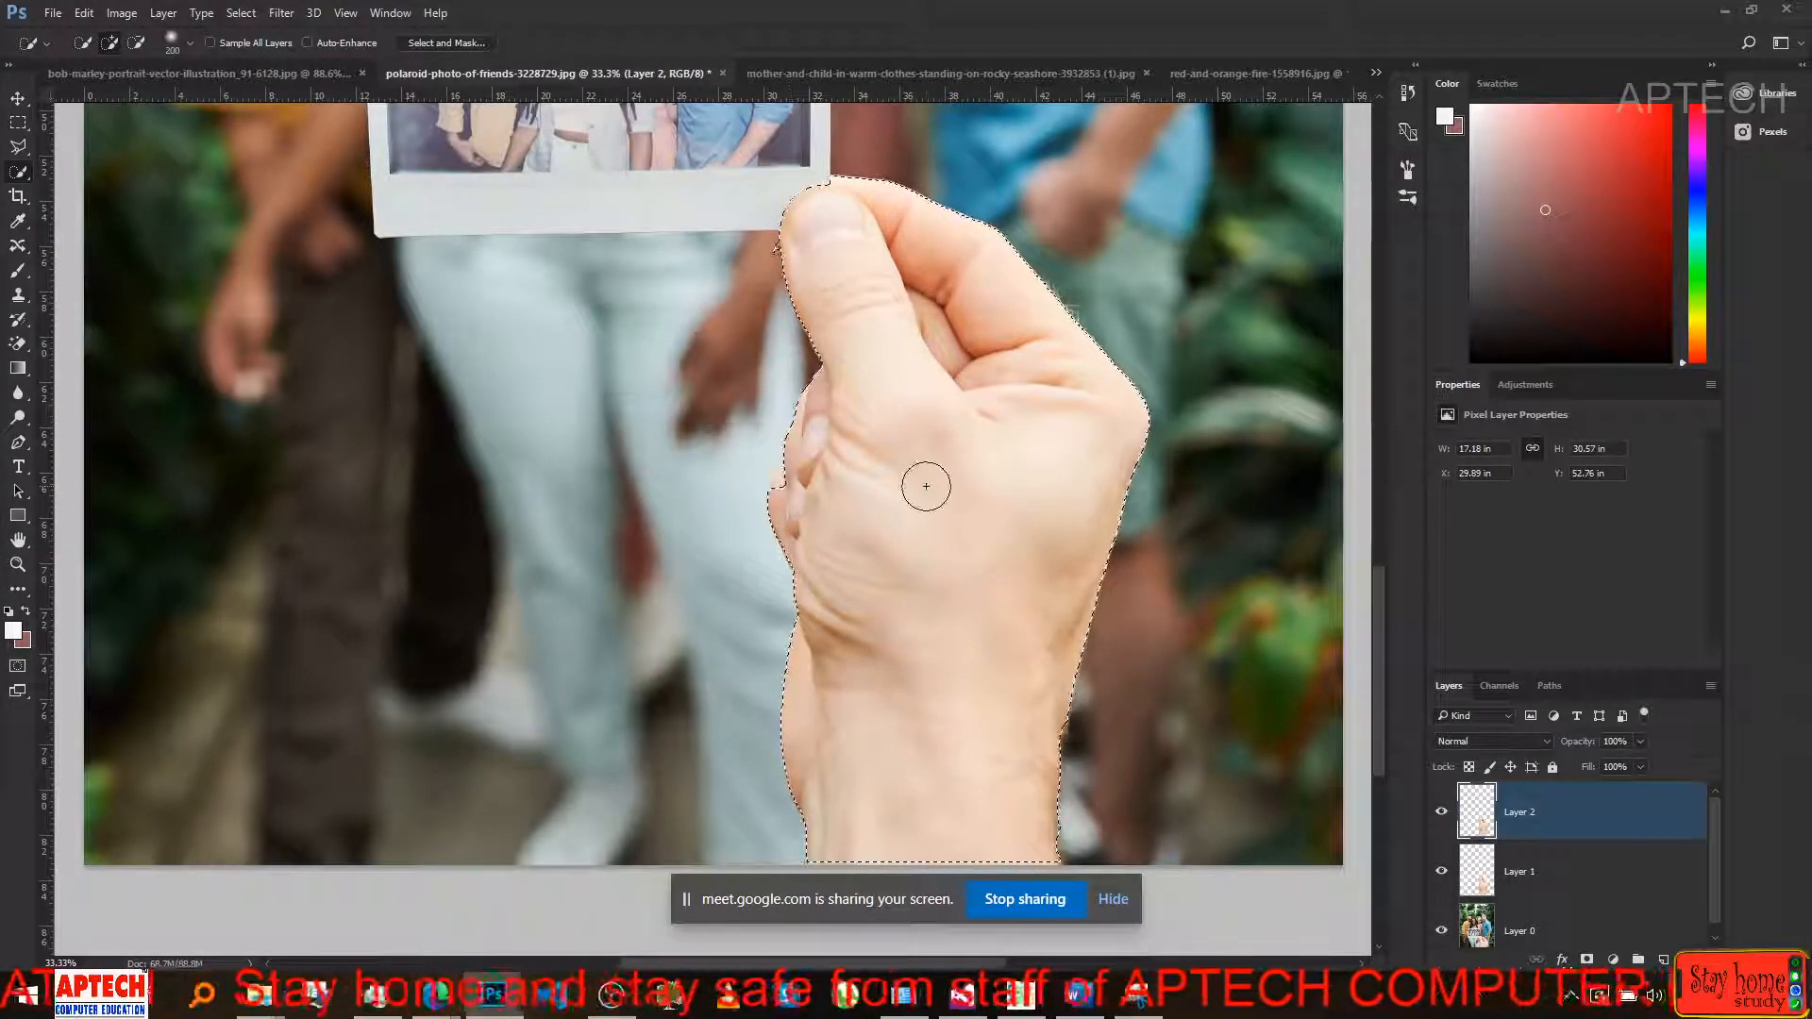
key("ctrl+0")
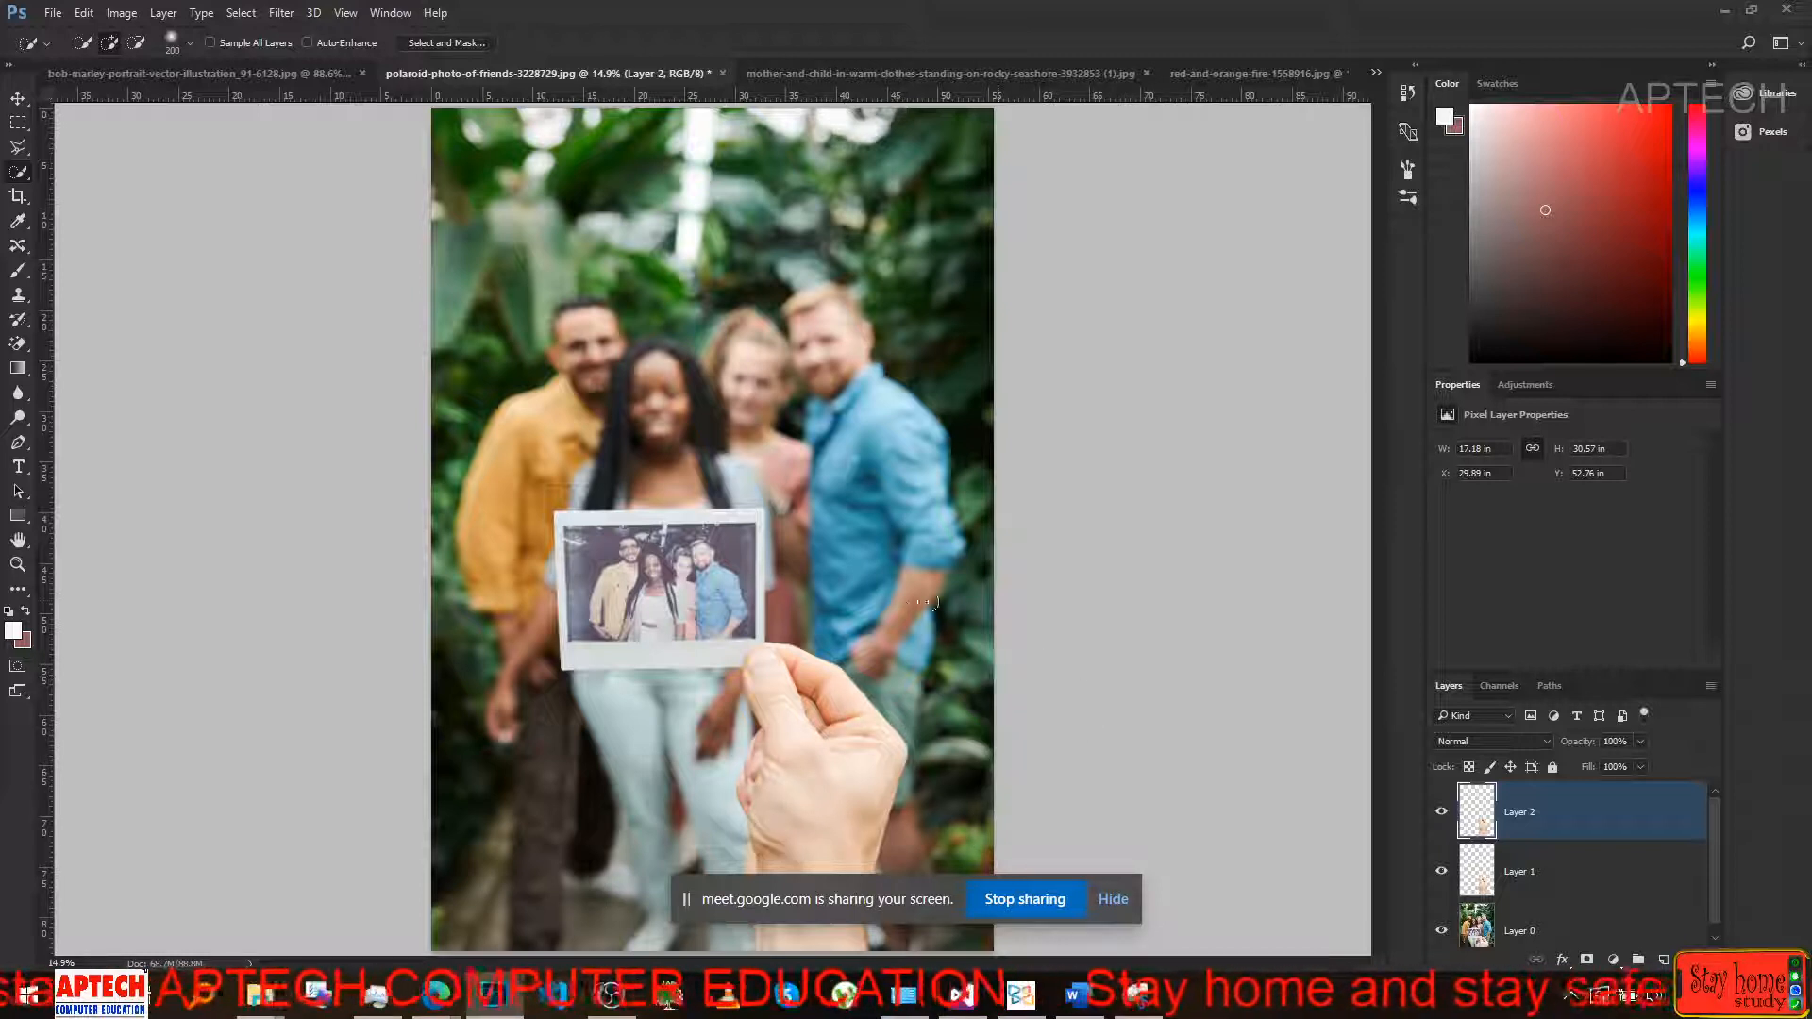
left_click(82, 12)
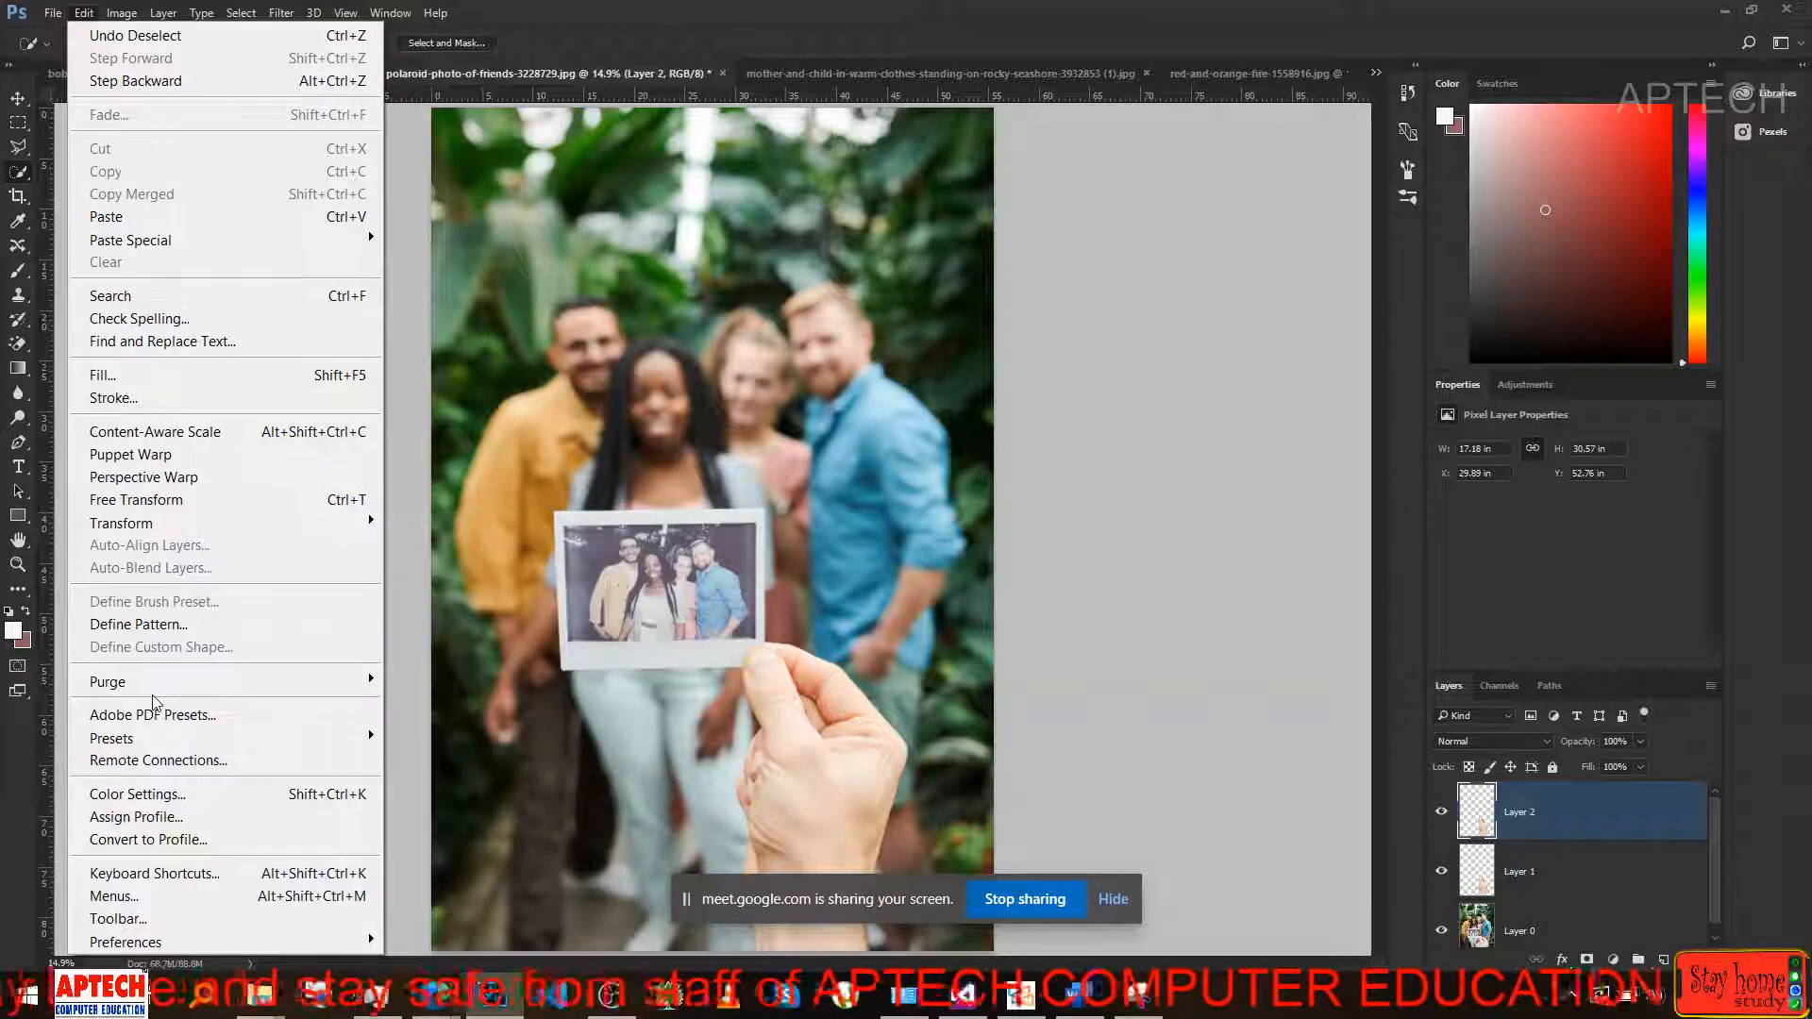
mouse_move(51, 9)
mouse_move(119, 14)
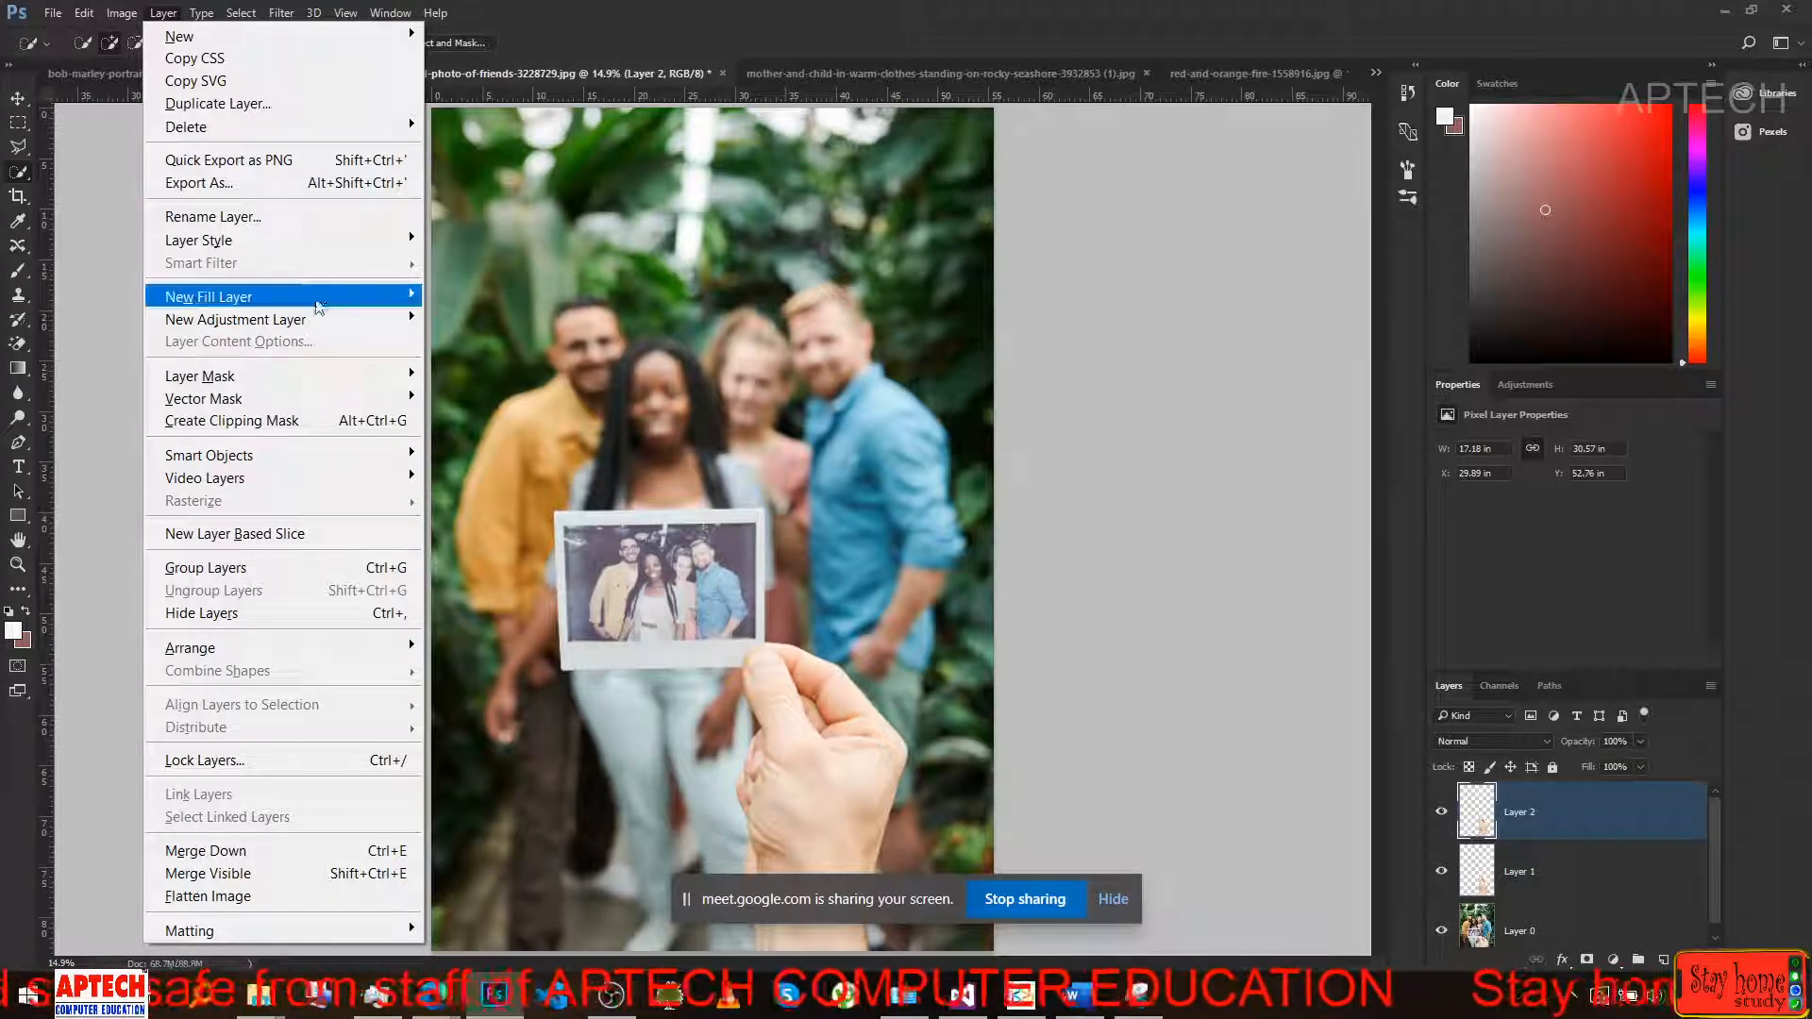
mouse_move(282, 24)
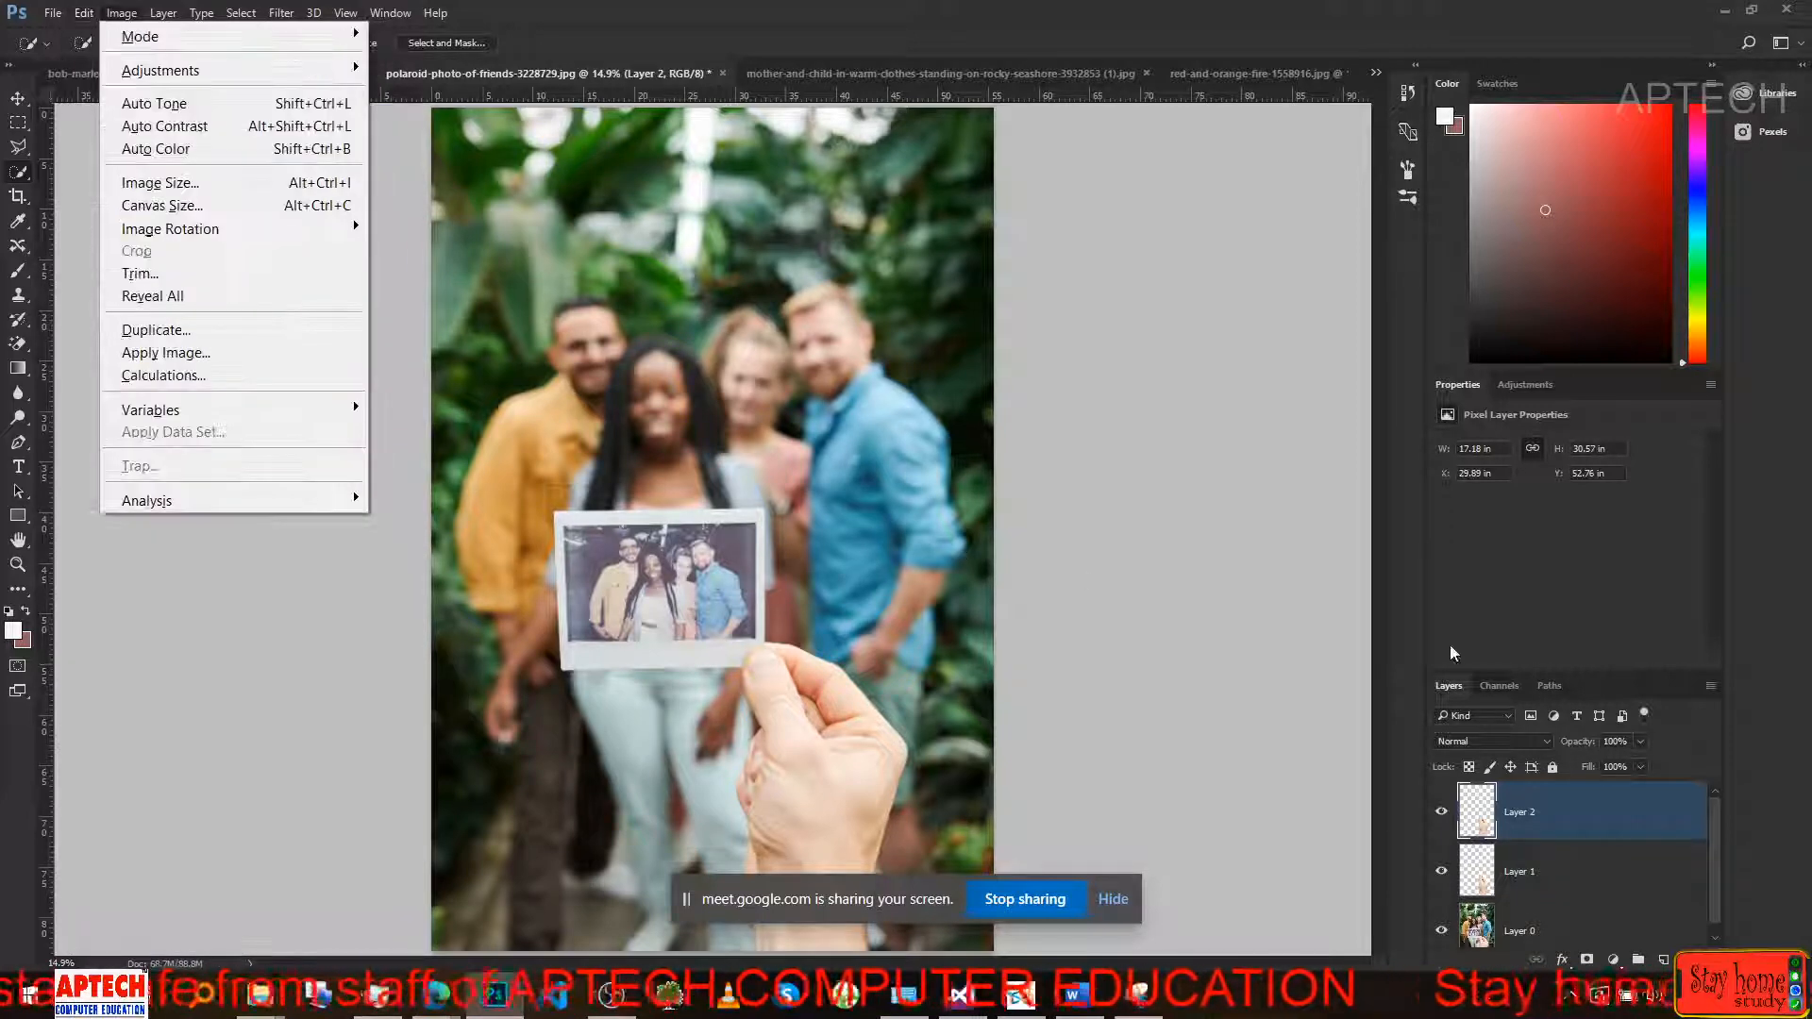
left_click(1450, 648)
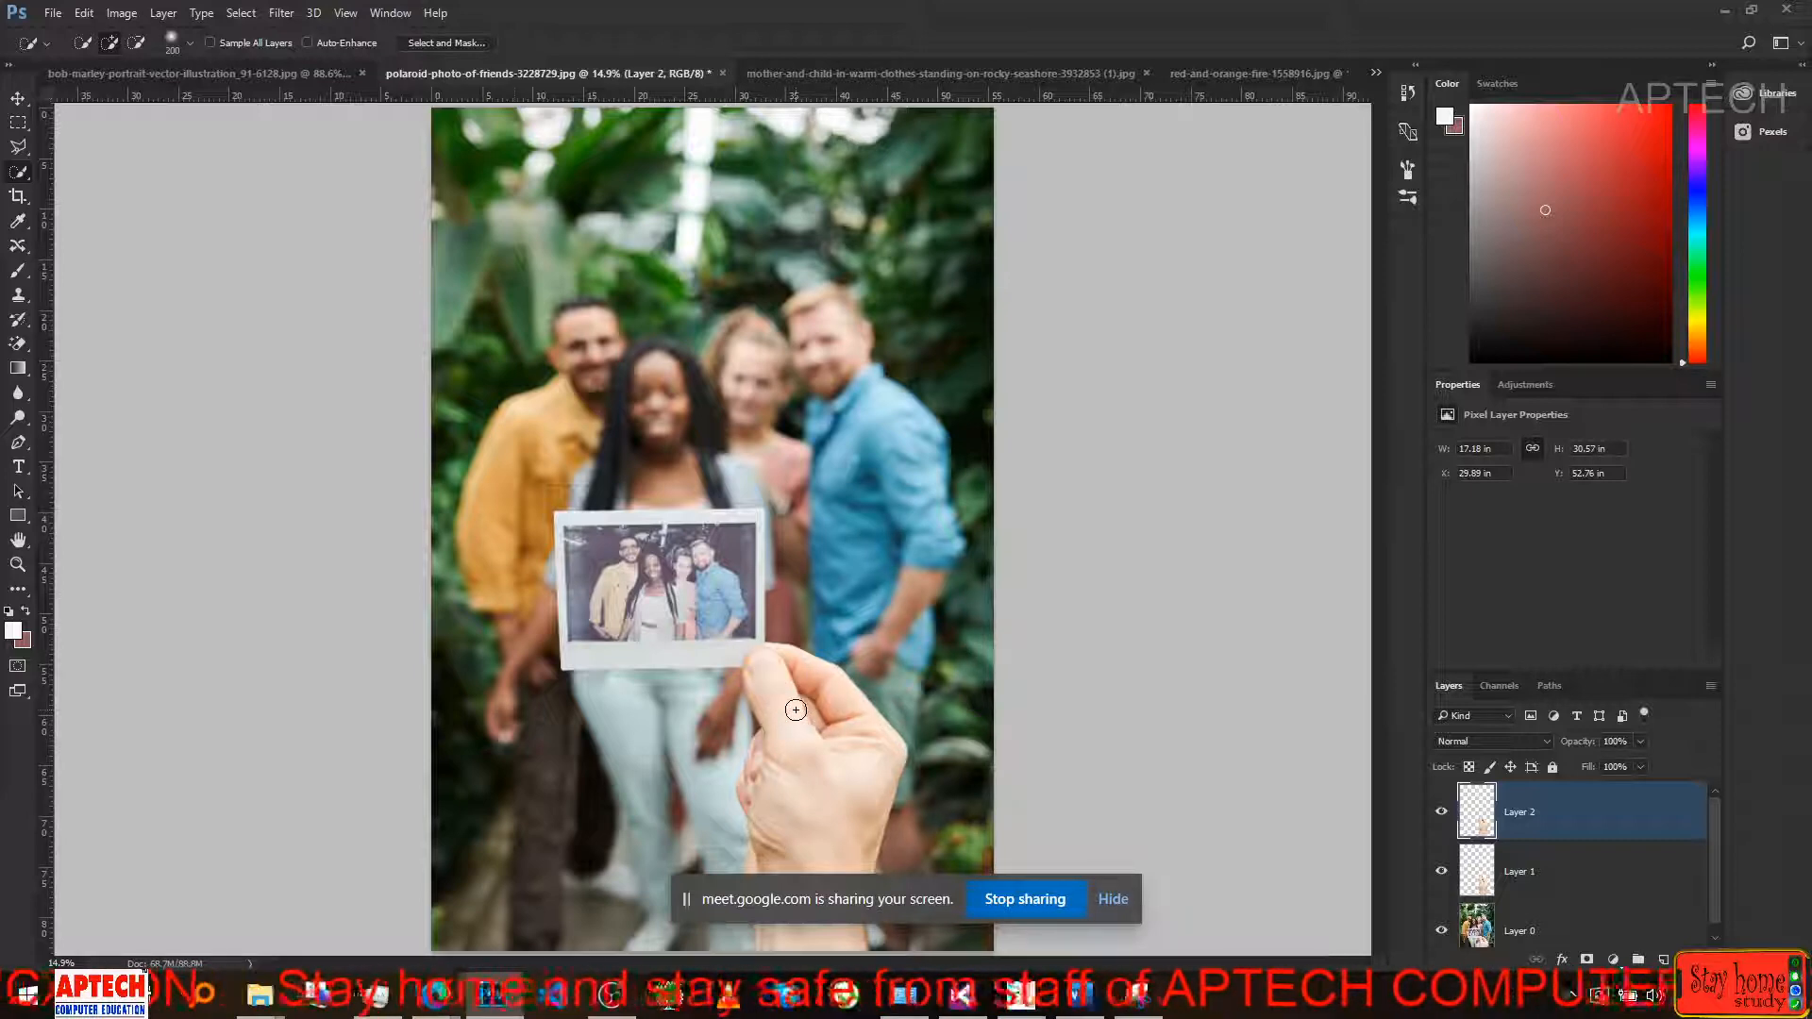
Switch to the red-and-orange-fire document and unlock its Background layer.
left_click(848, 72)
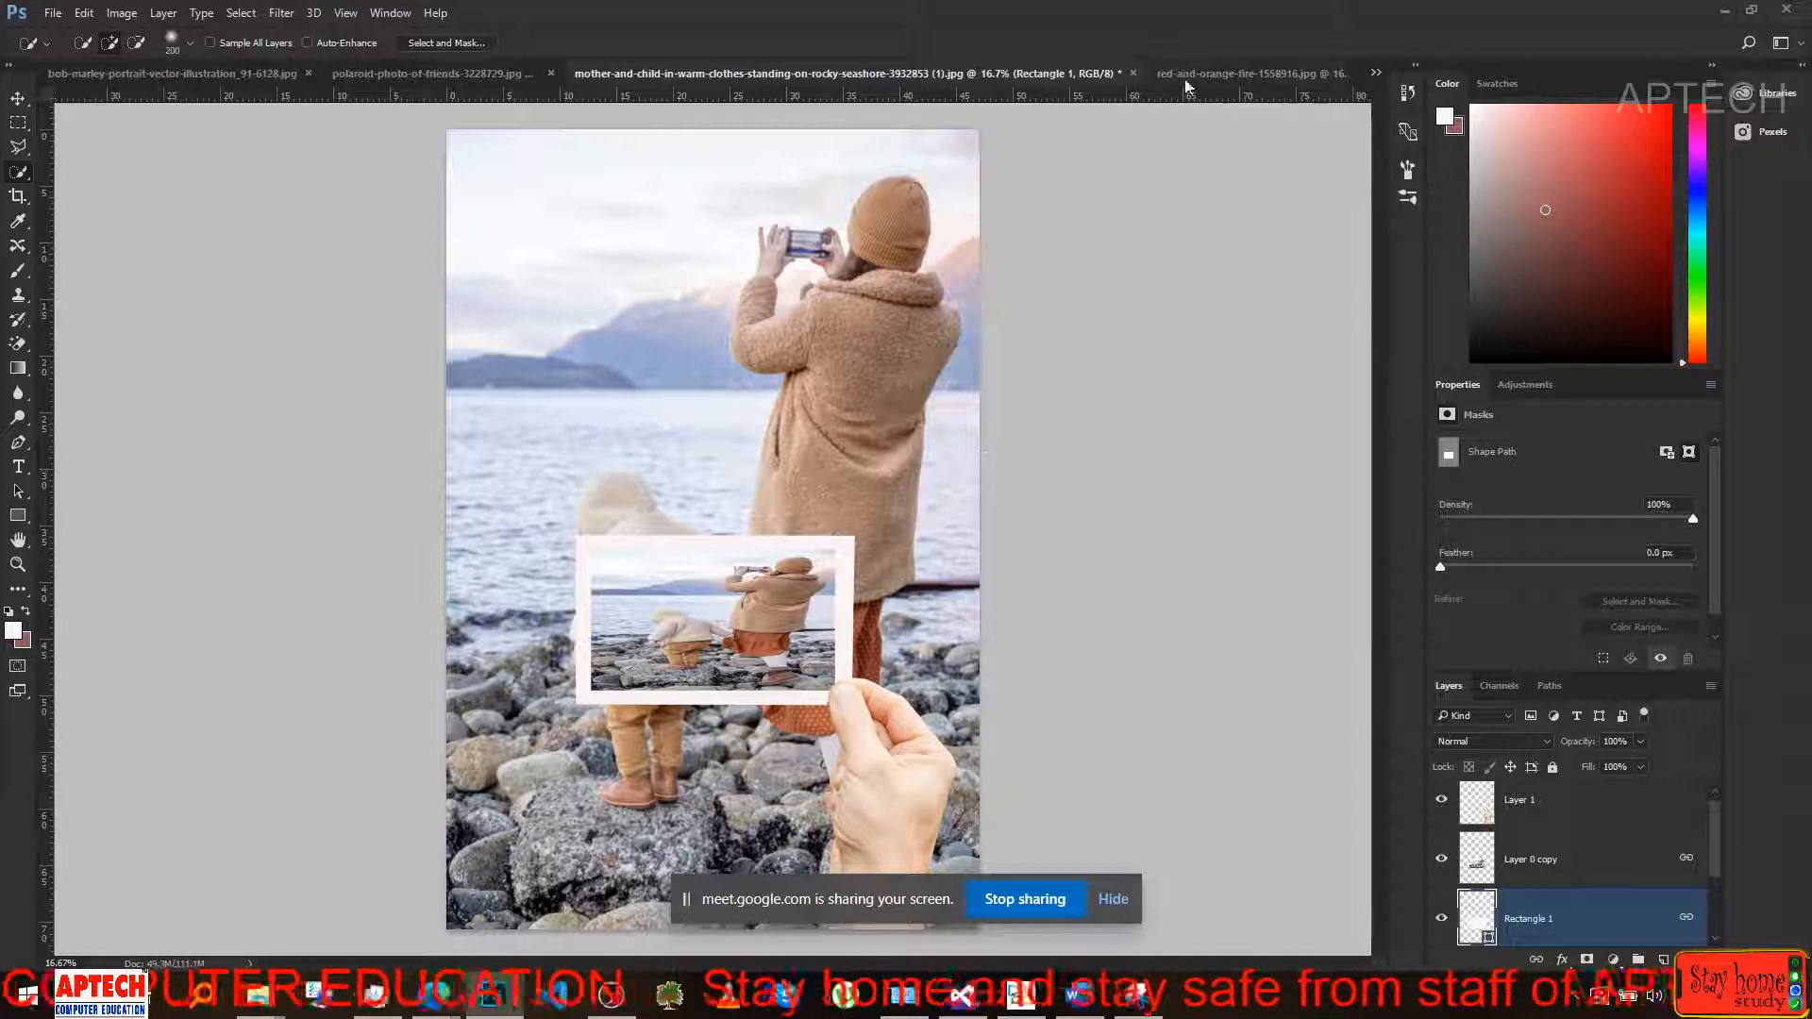
left_click(1219, 73)
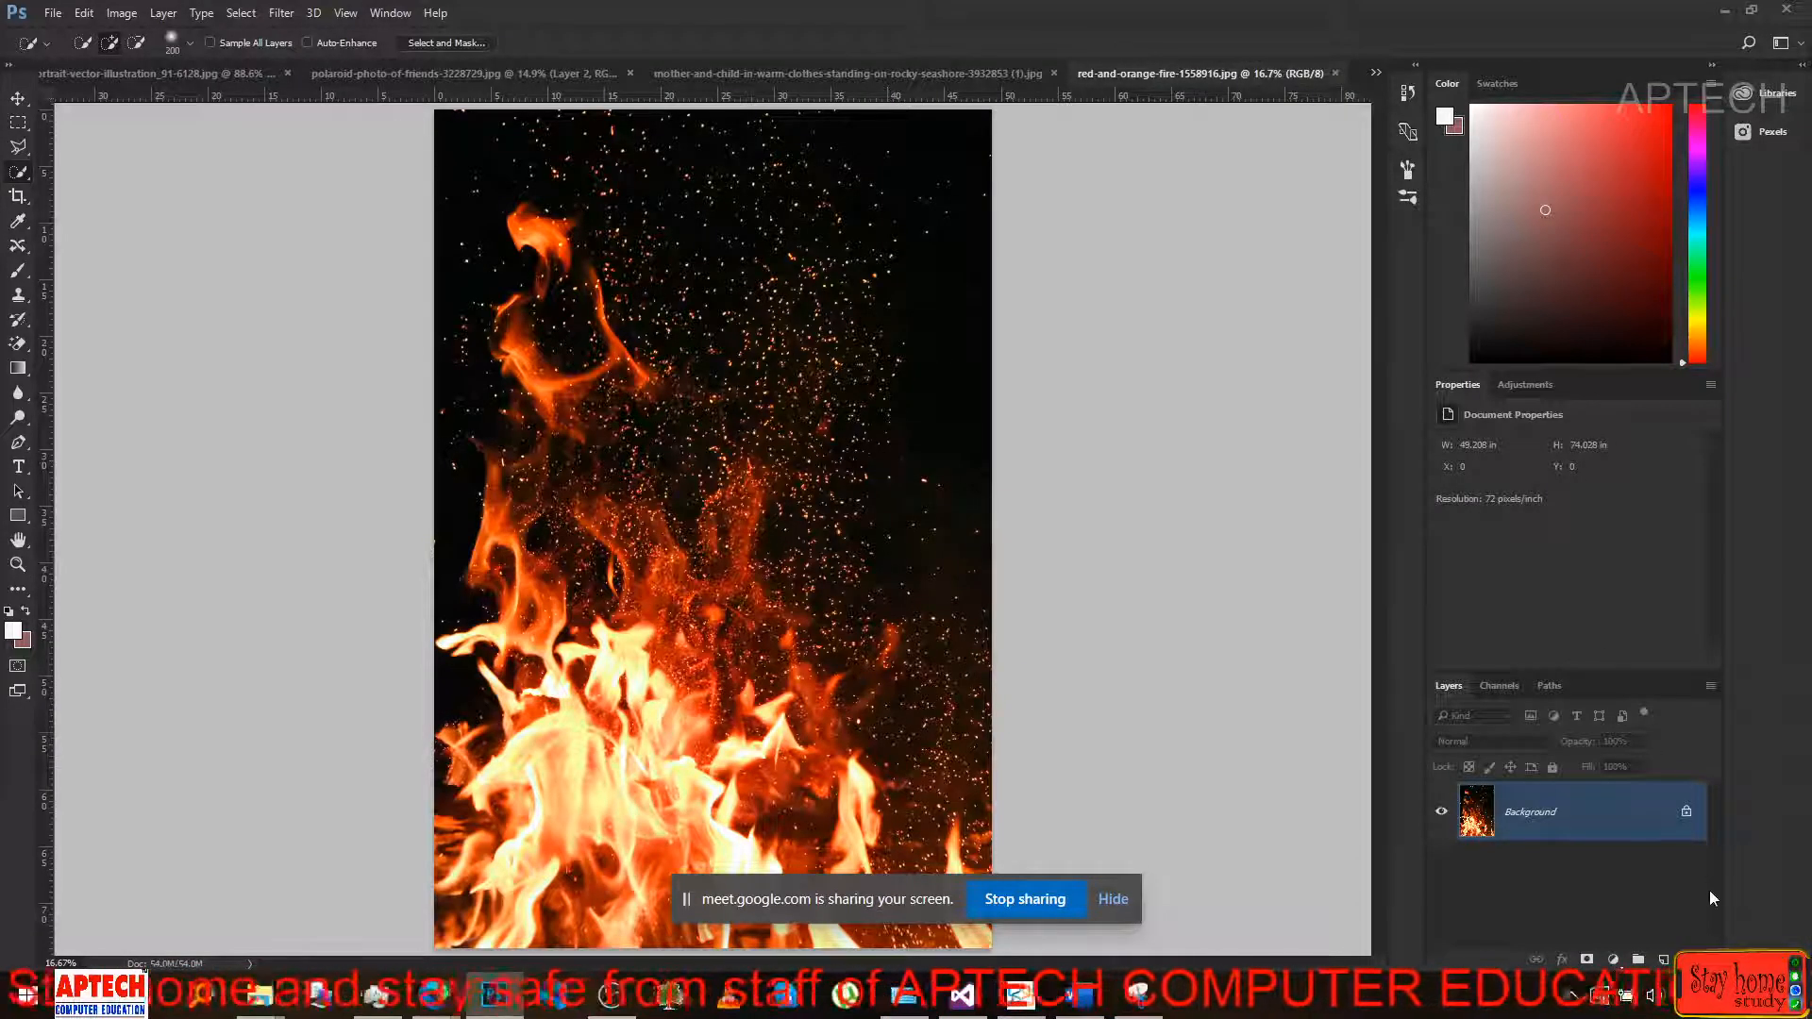
left_click(1684, 815)
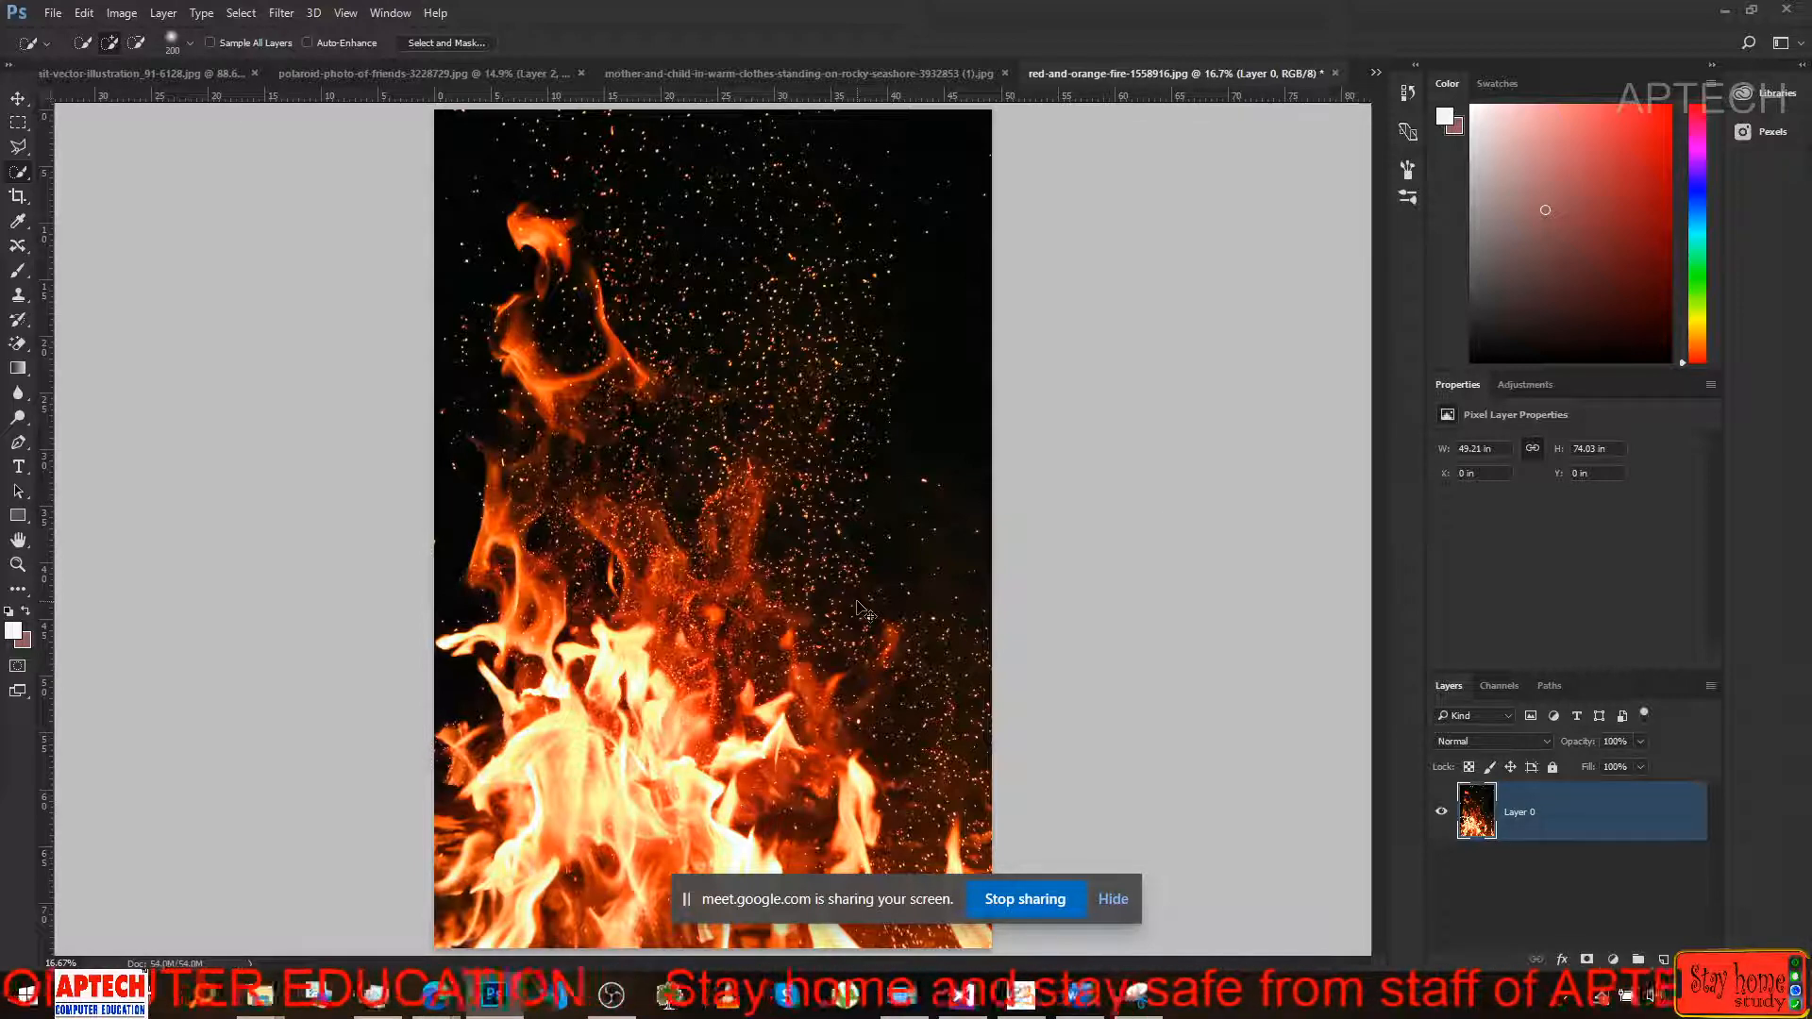
Put the fire picture's Layer 0 into a new group, and undo the grouping.
key("ctrl+o")
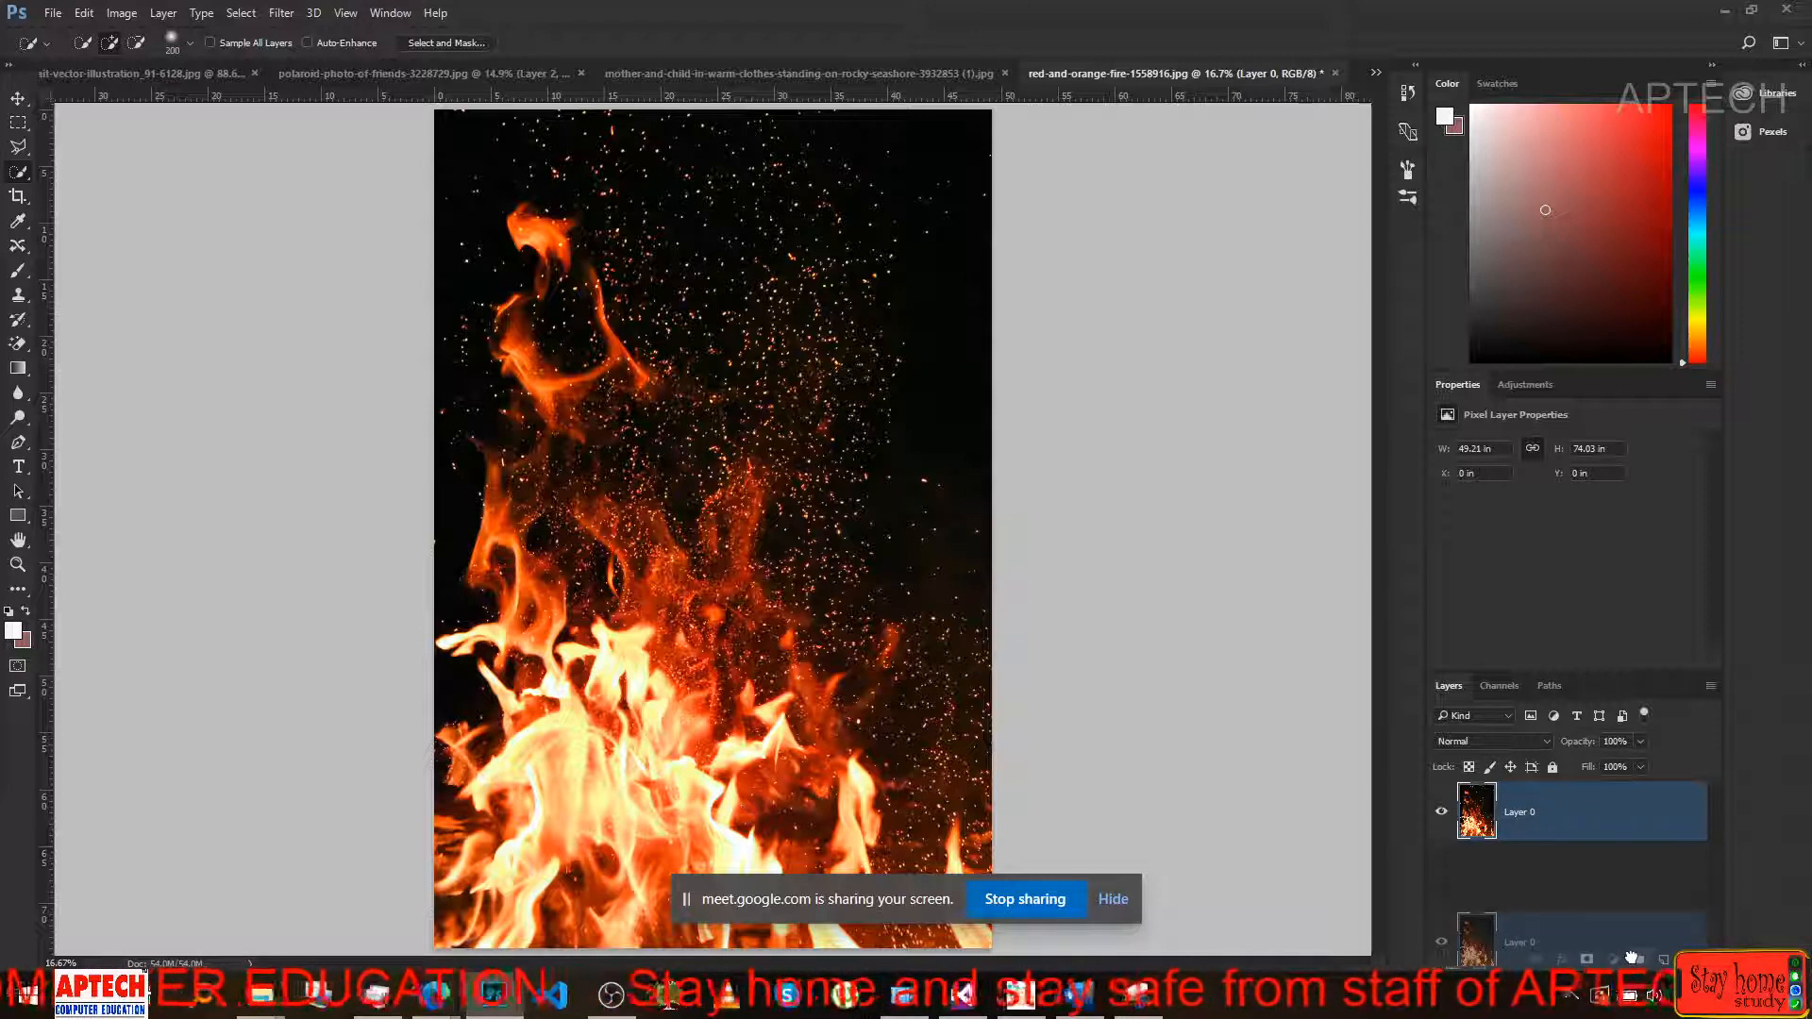
key("ctrl+g")
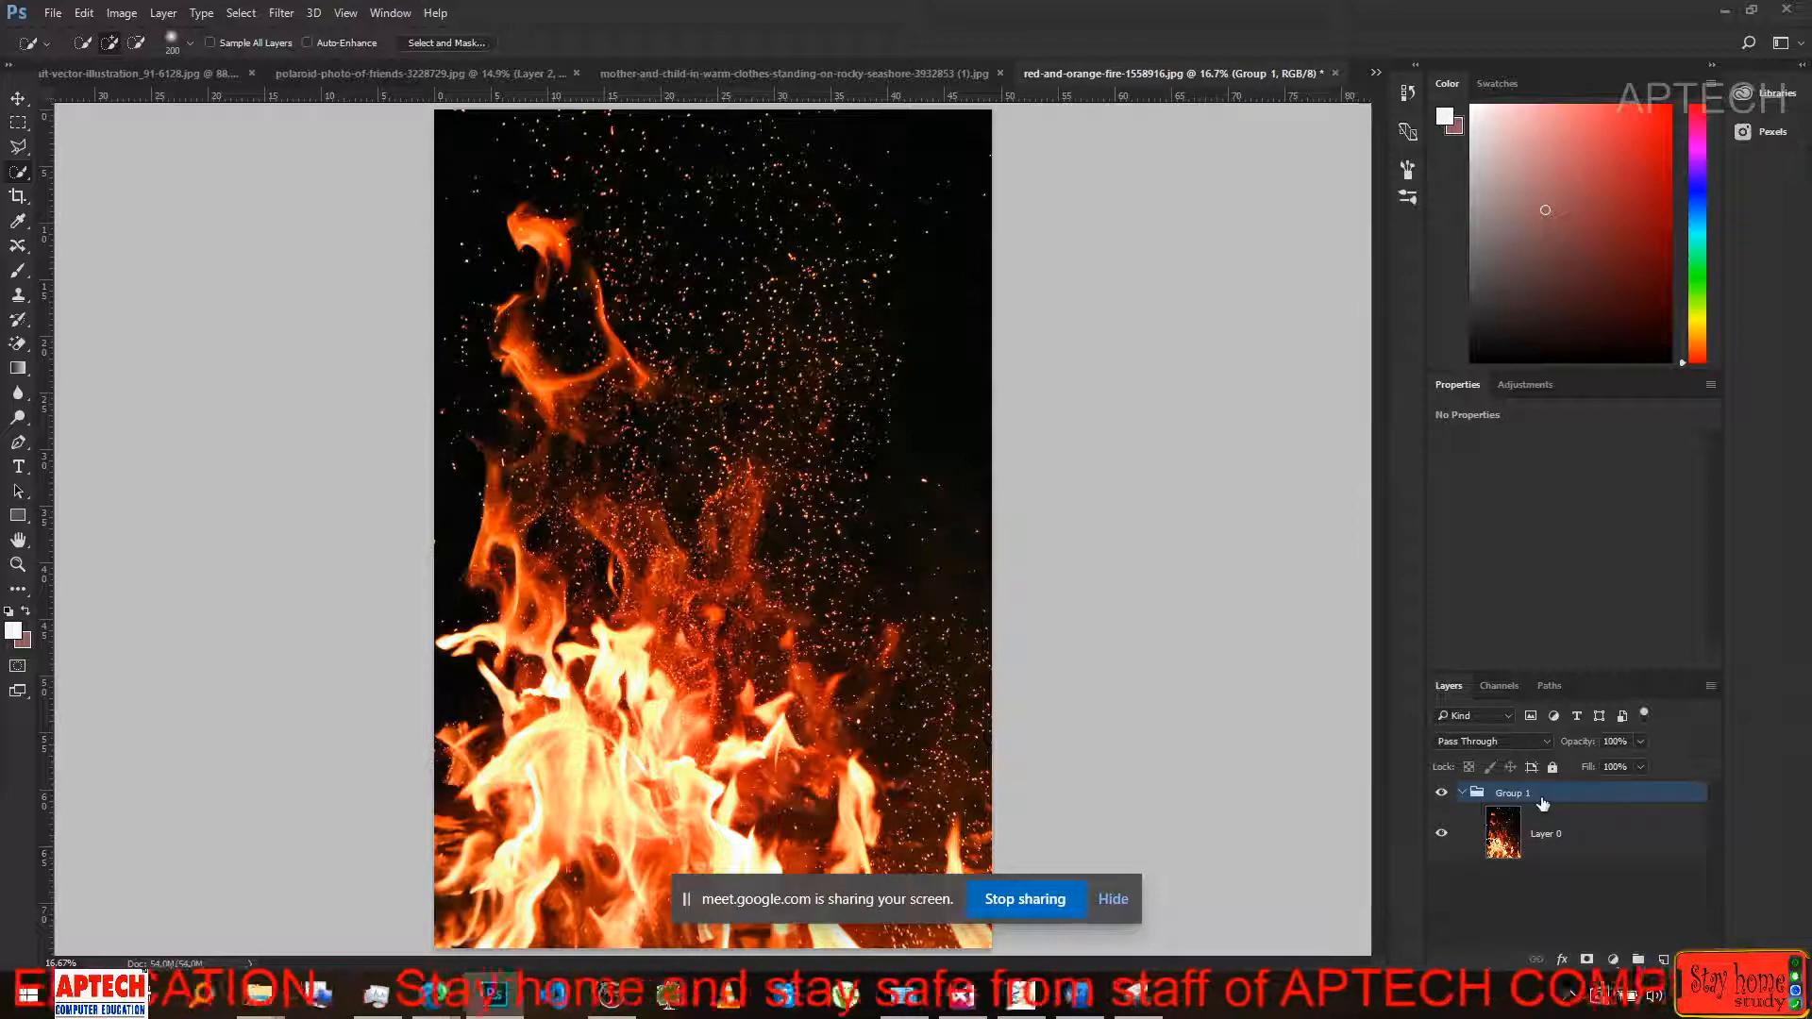
key("ctrl+z")
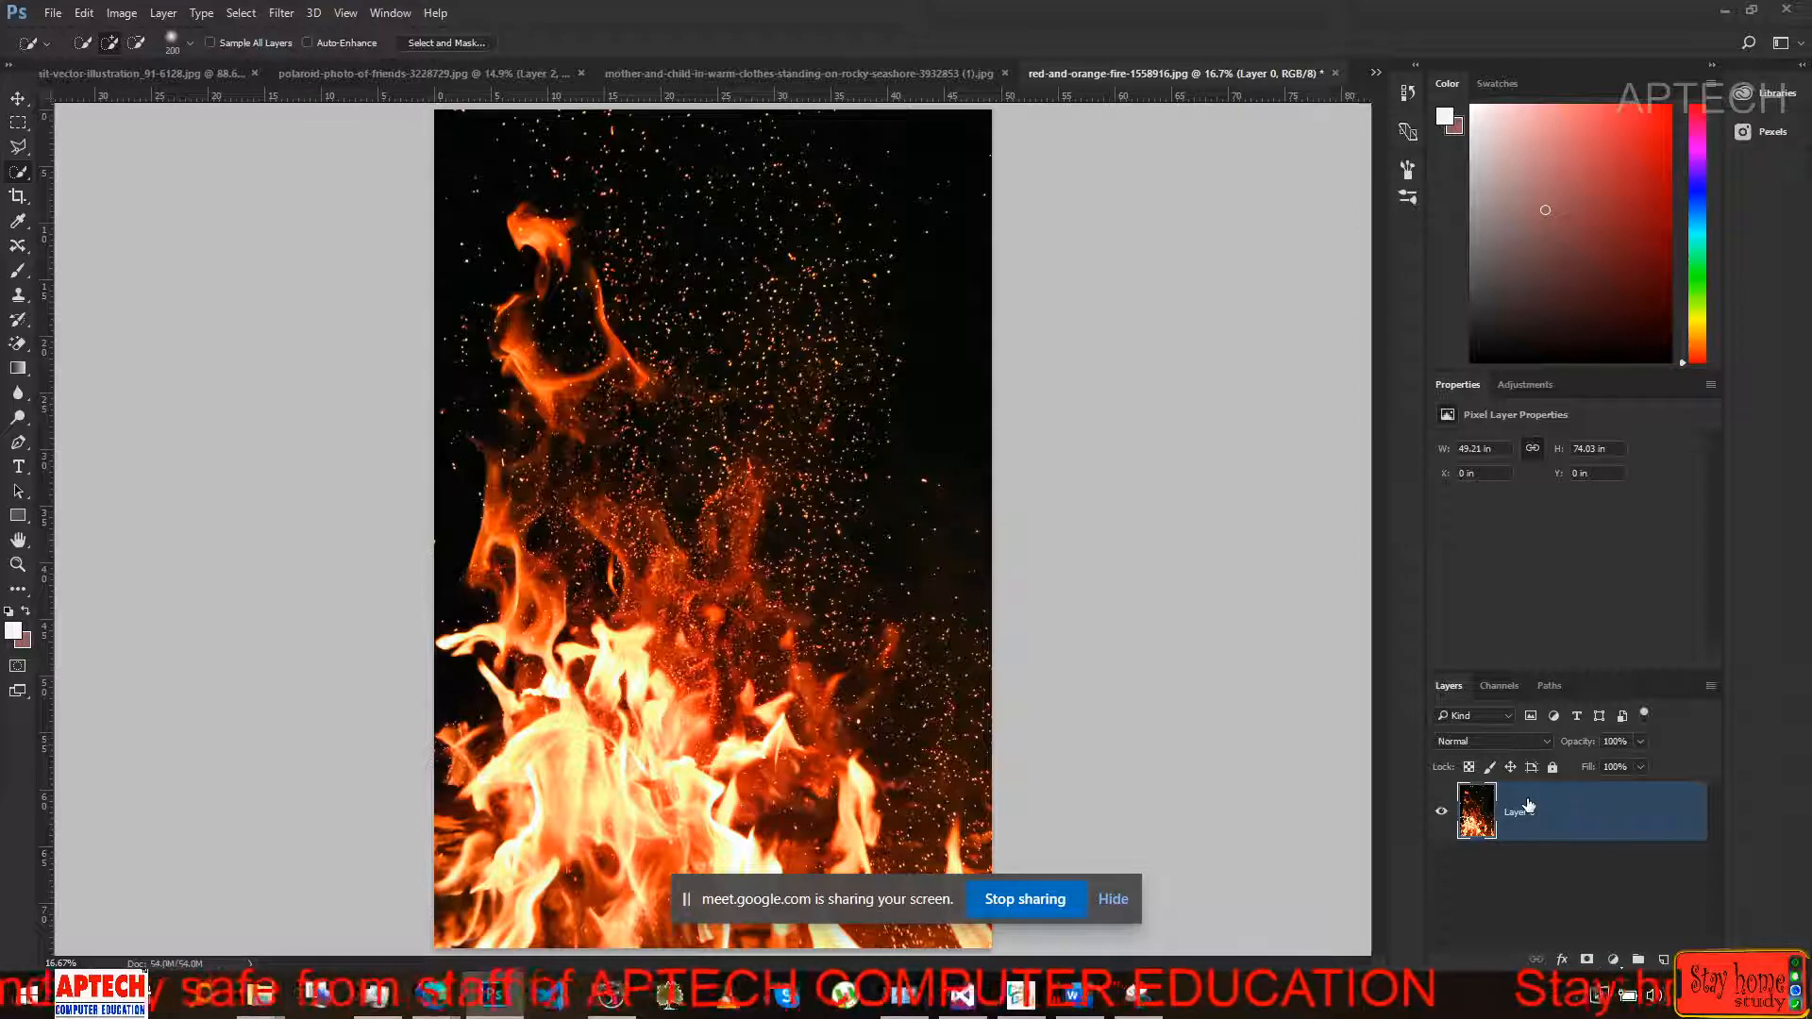
Display only the Blue channel of the fire picture and duplicate that channel.
left_click(1494, 689)
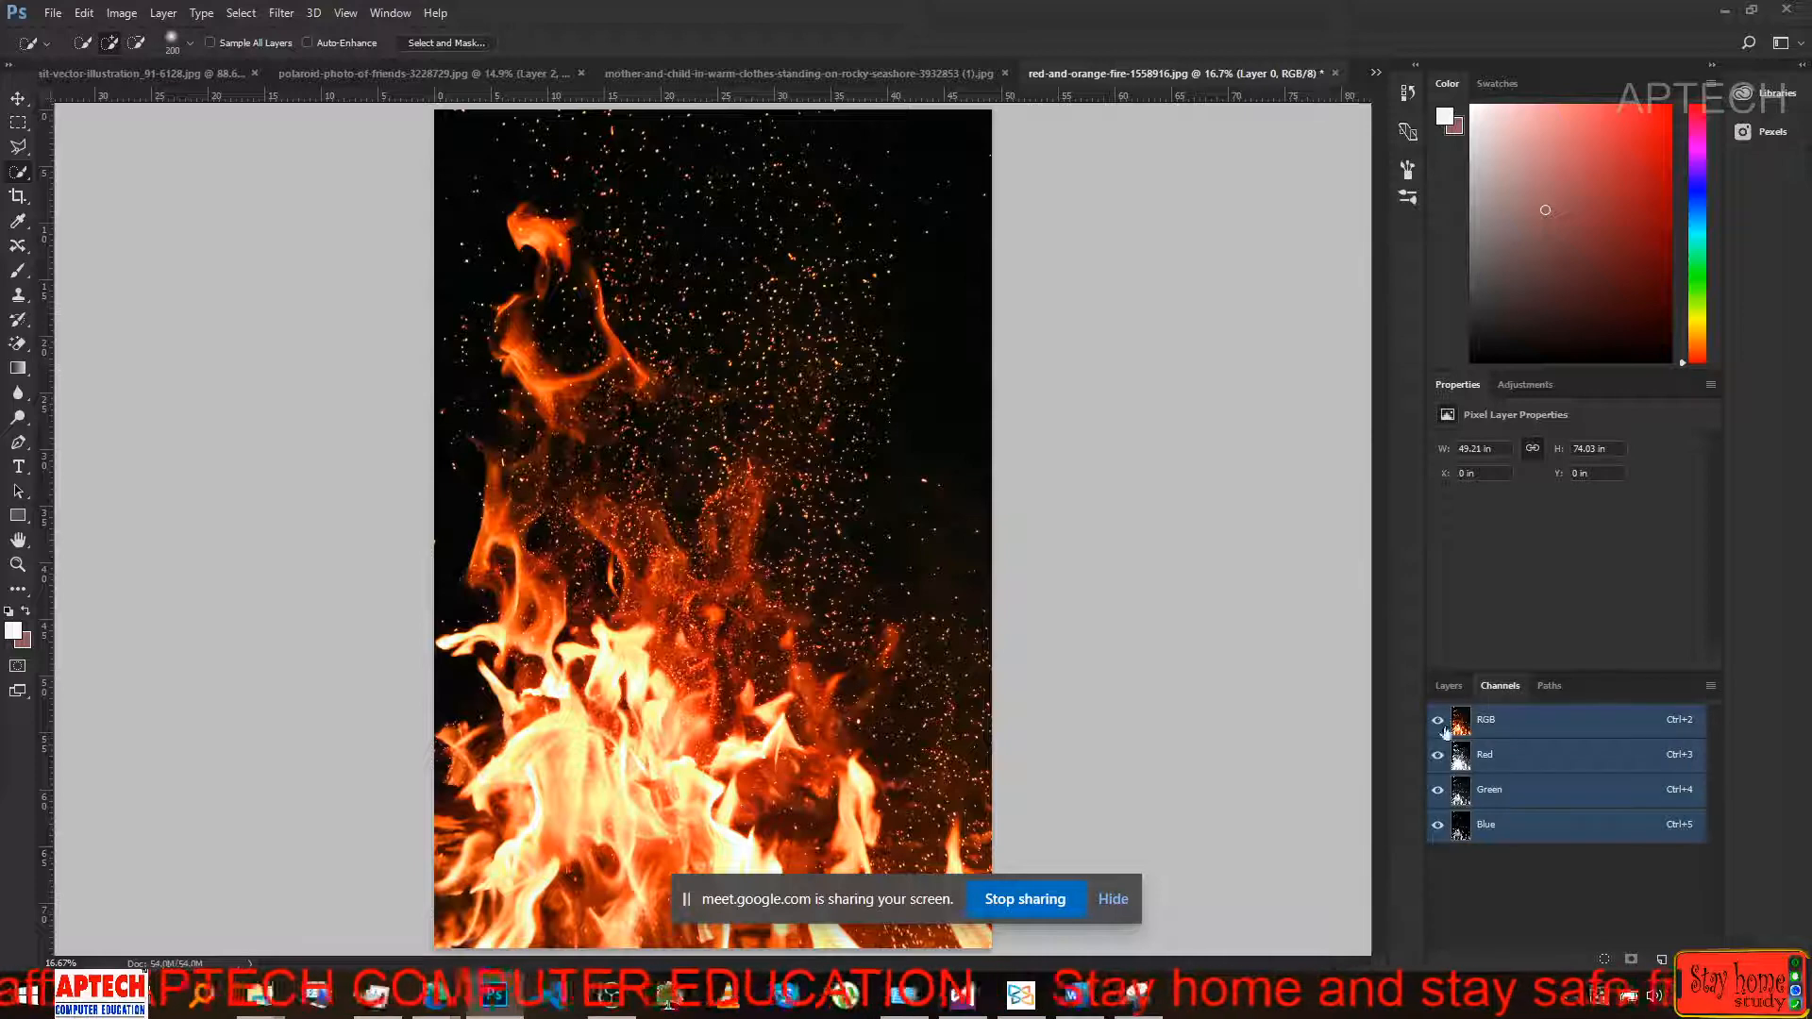
left_click(1437, 791)
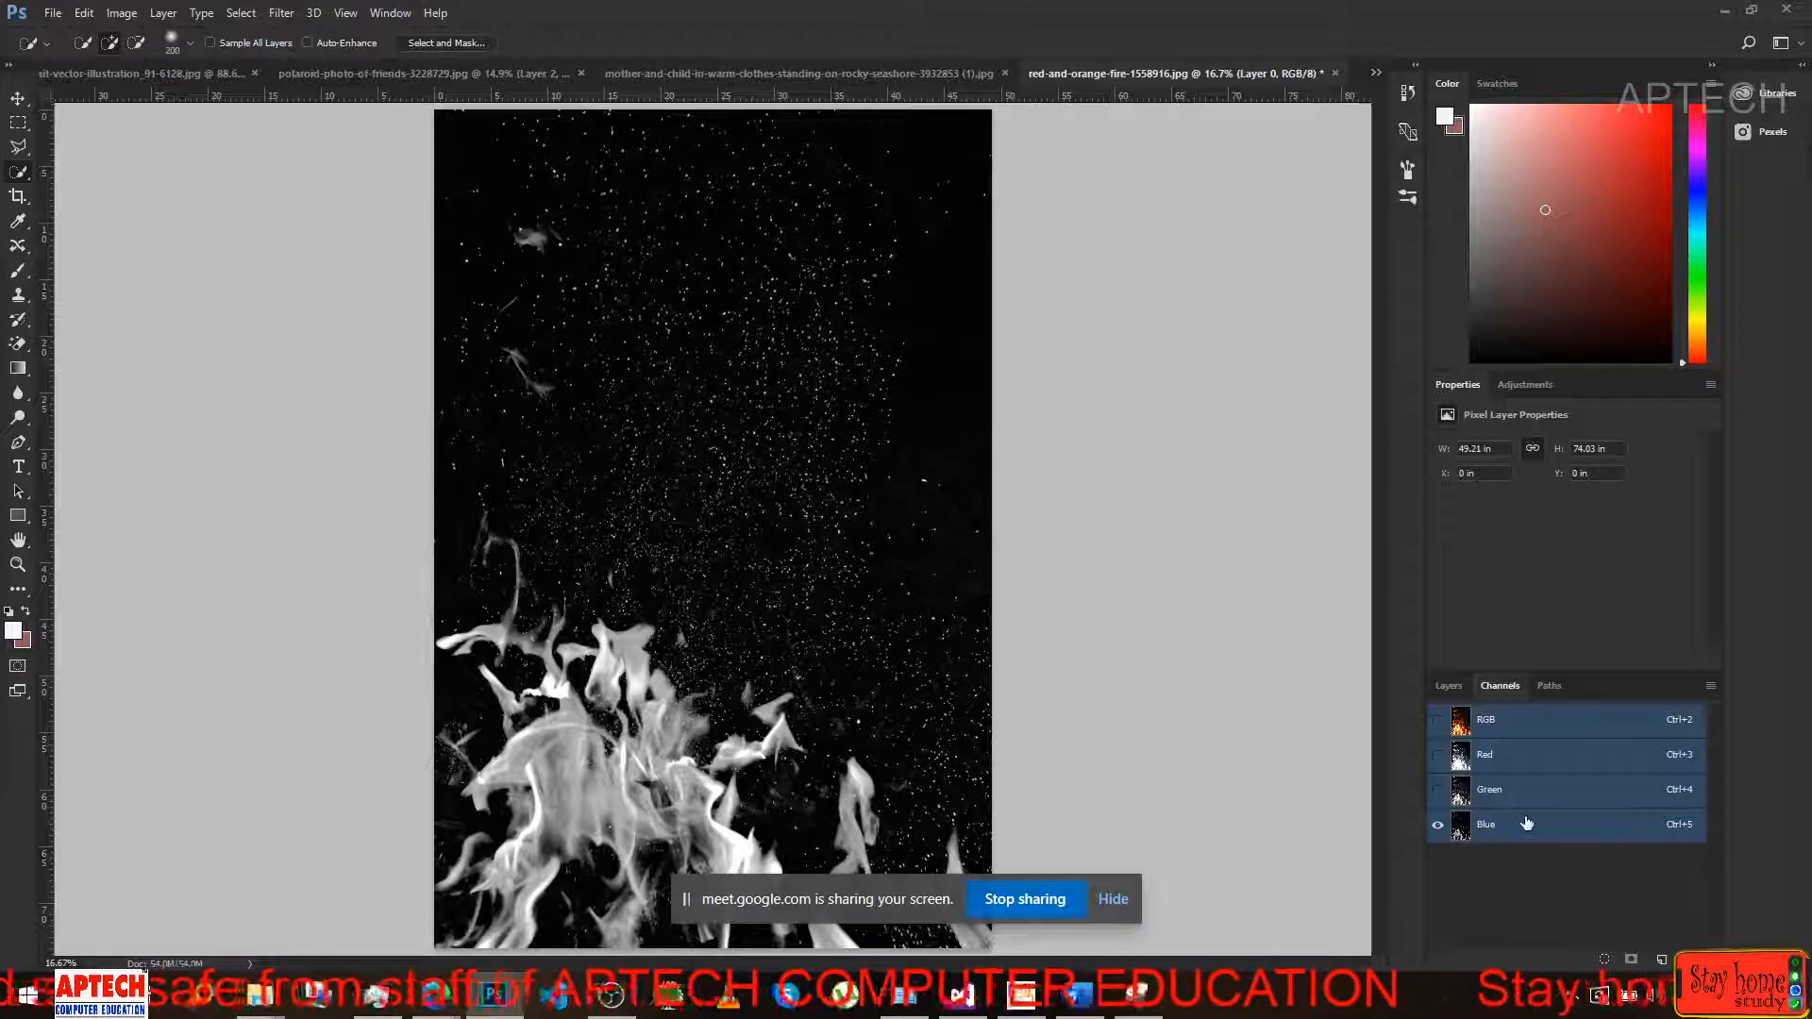
left_click_drag(1526, 824, 1661, 958)
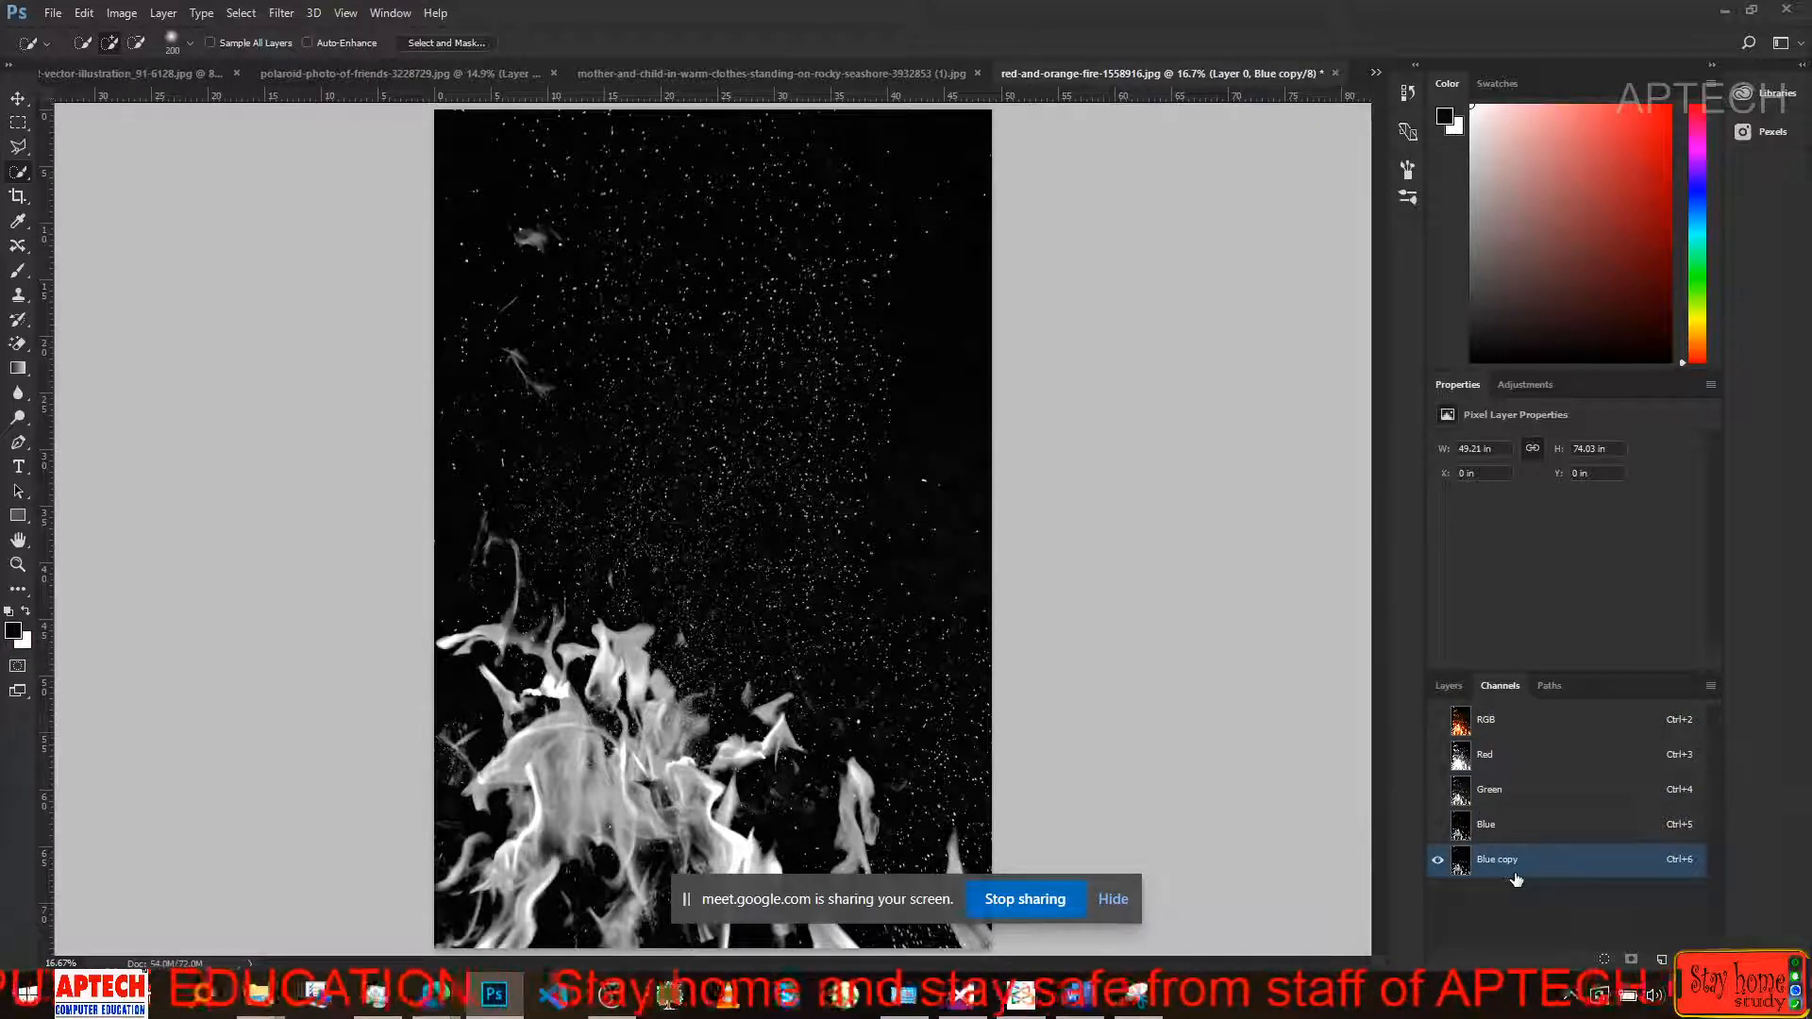
Compare the Blue copy channel with the RGB composite and the Blue channel by showing and hiding each of them.
left_click(1437, 719)
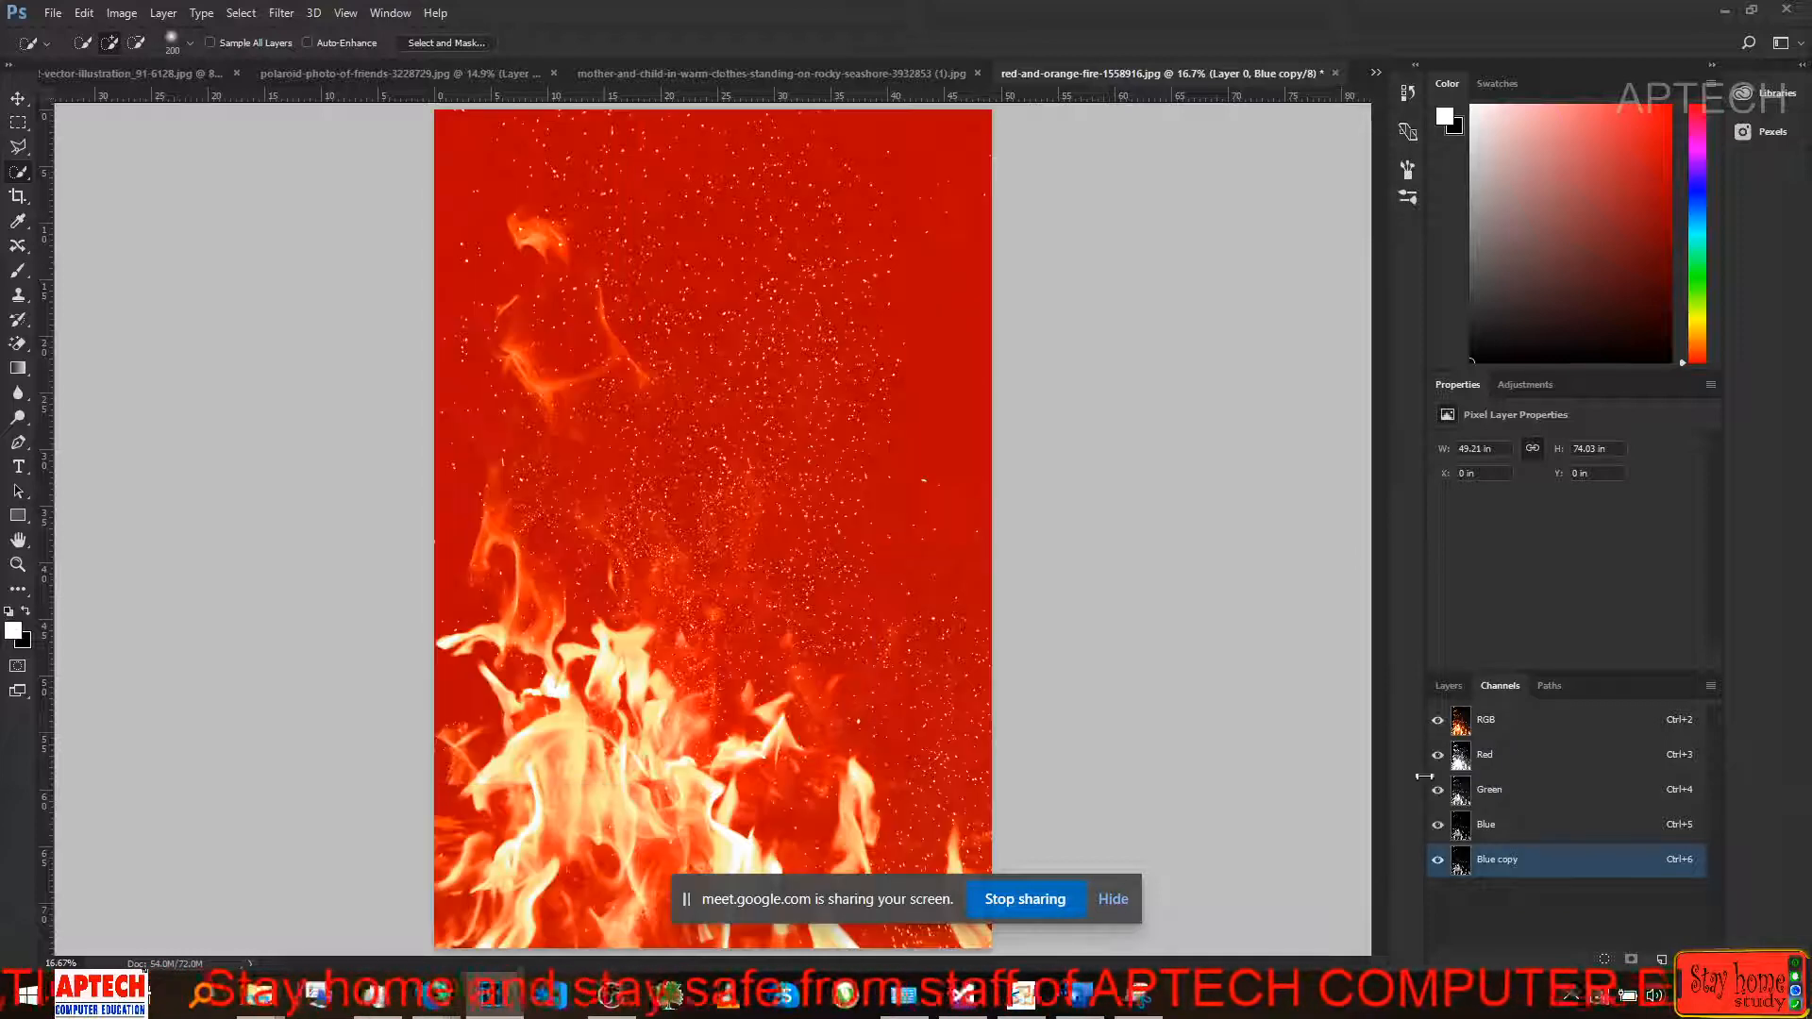
left_click(1437, 719)
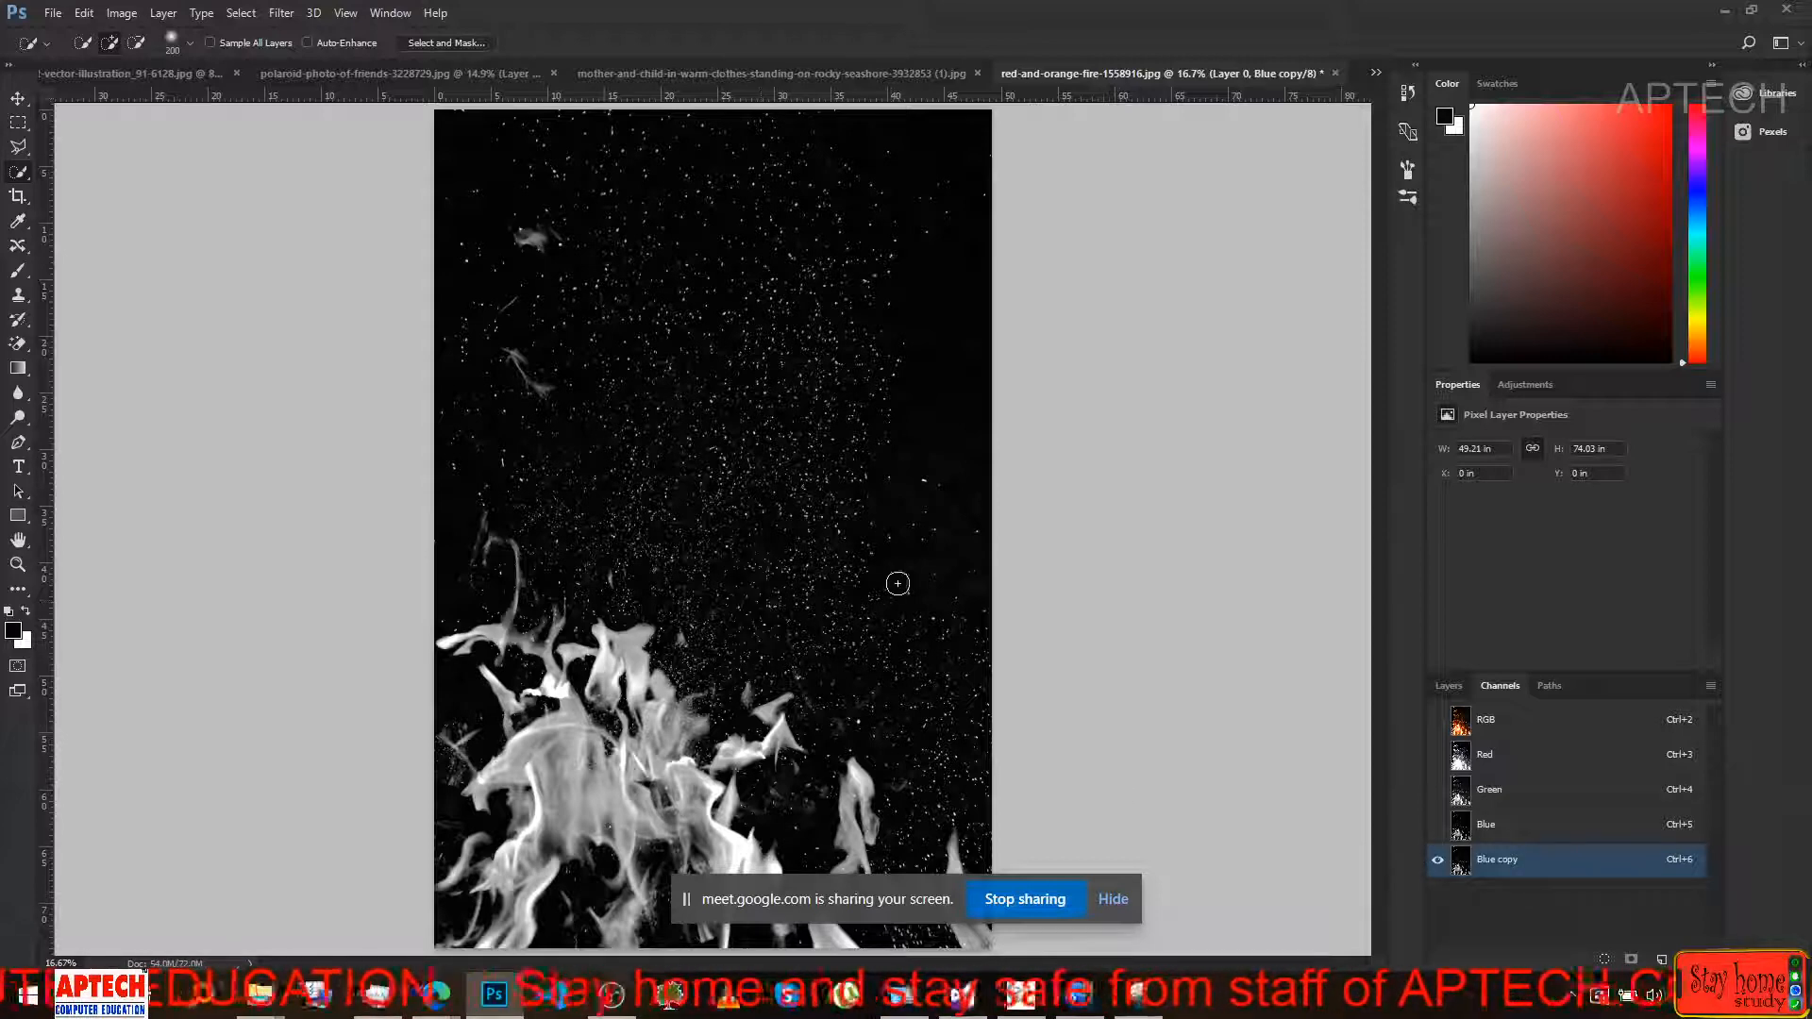
key("x")
left_click(1437, 824)
key("x")
left_click(1438, 832)
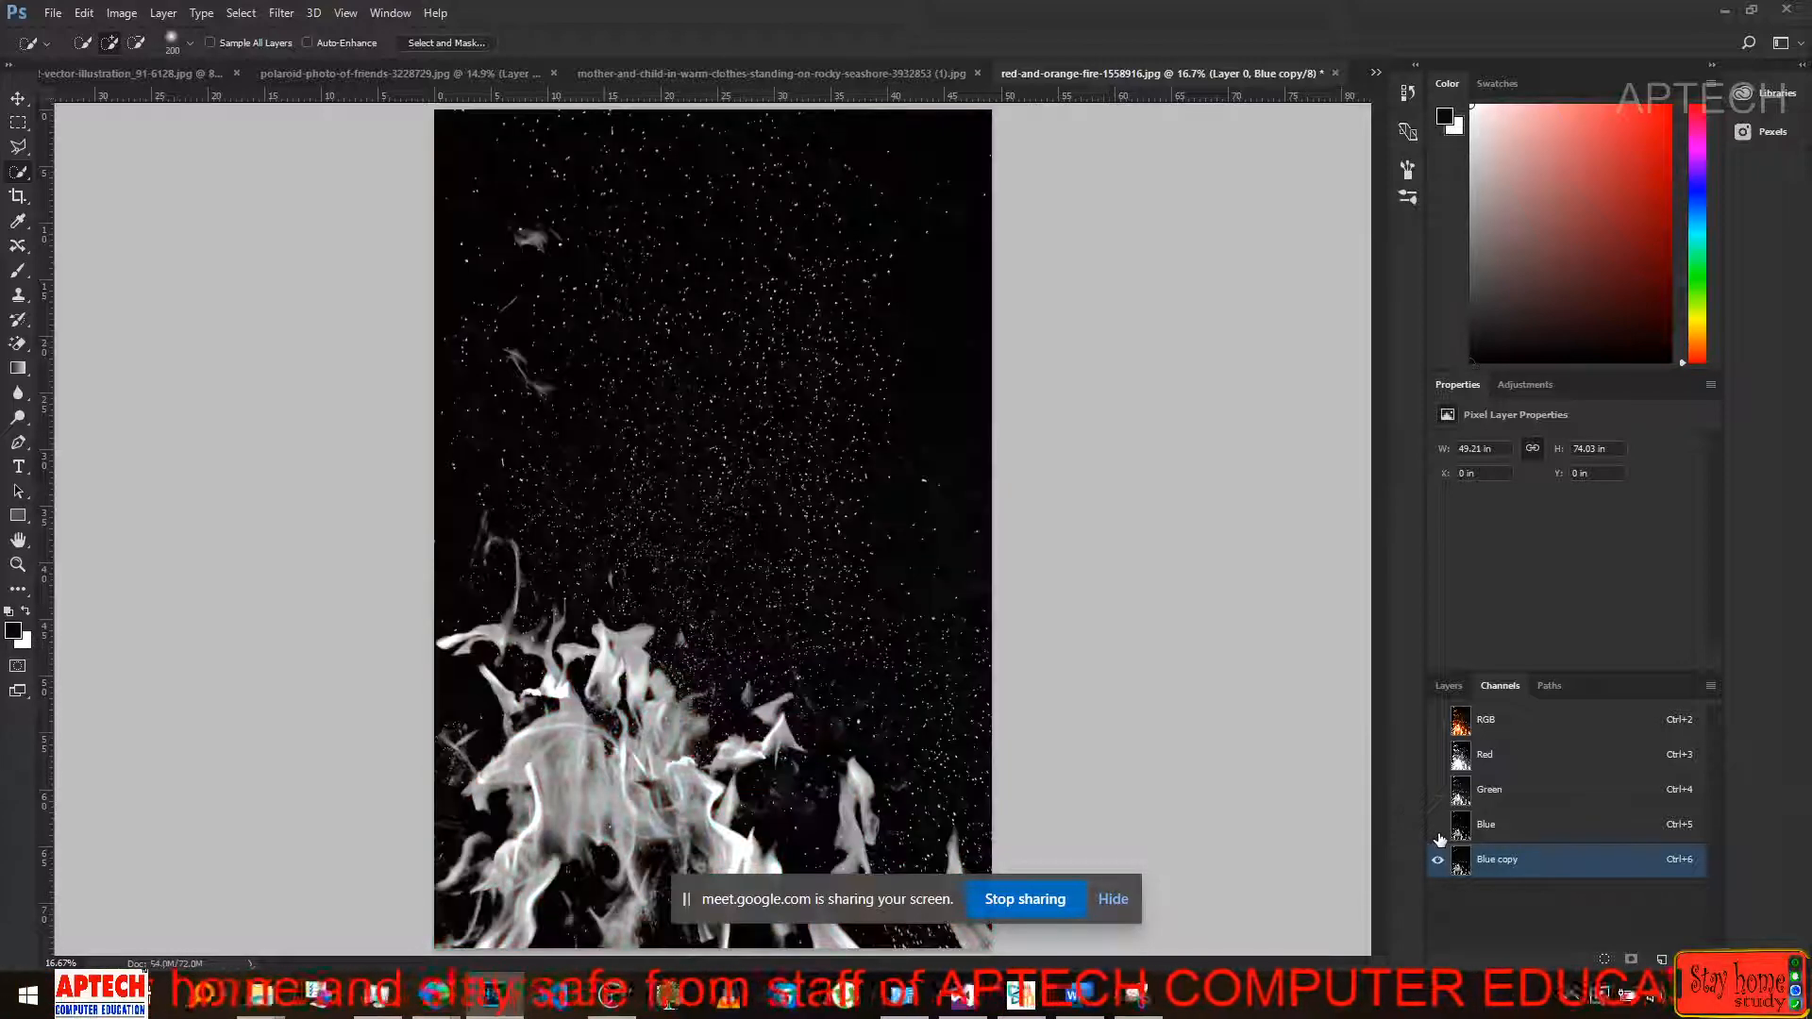
Compare the Blue copy channel with the Red, Green, Blue and RGB channels by toggling their visibility, ending with only Blue copy shown.
key("x")
left_click(1438, 755)
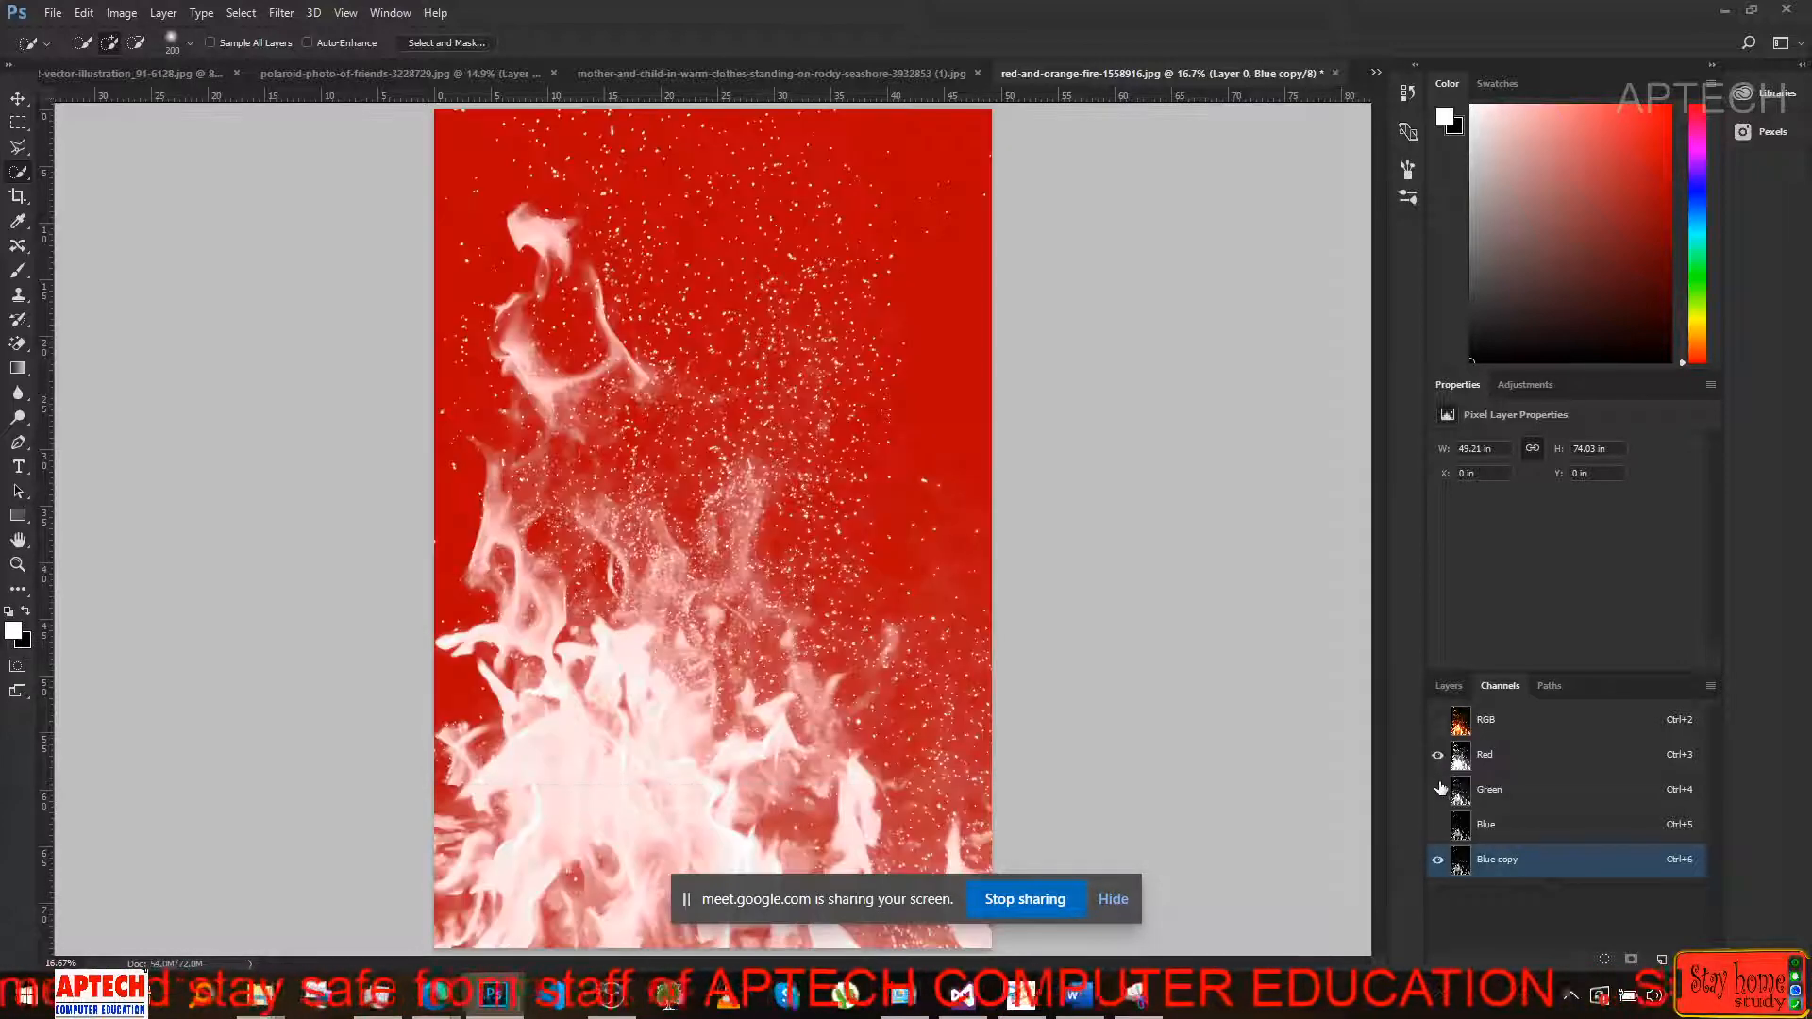
left_click(1439, 788)
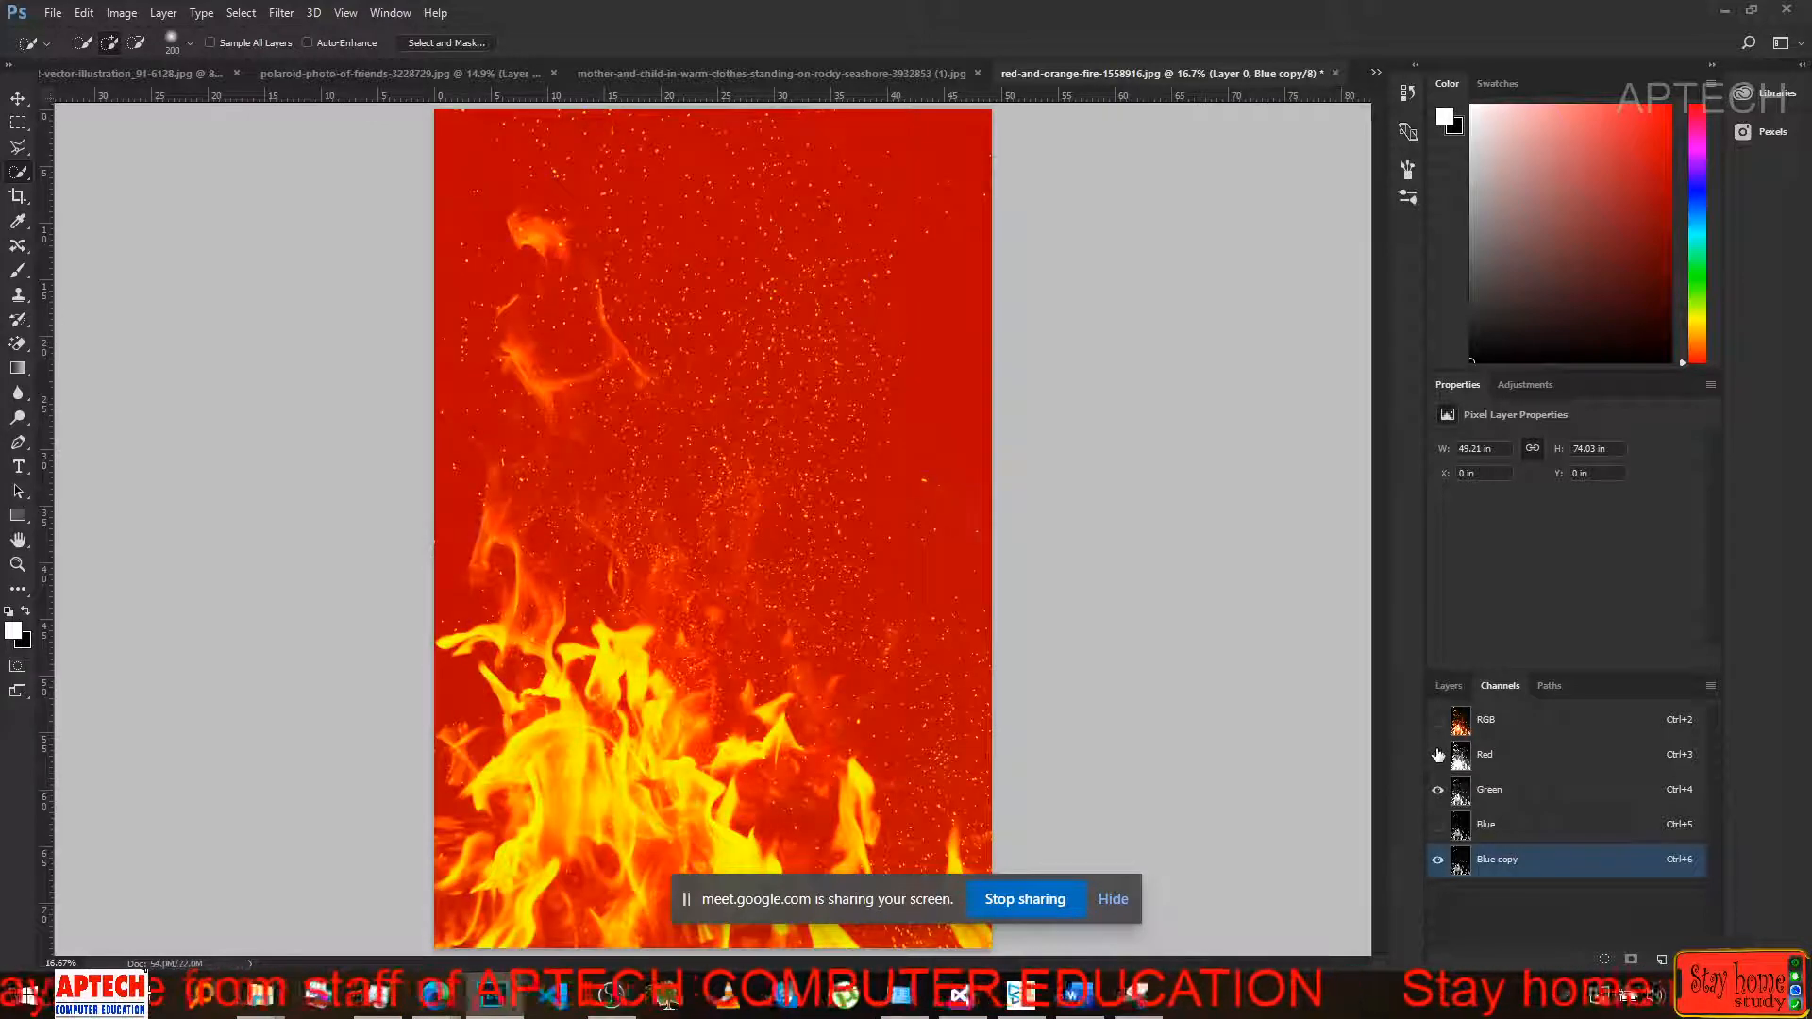
left_click(1438, 755)
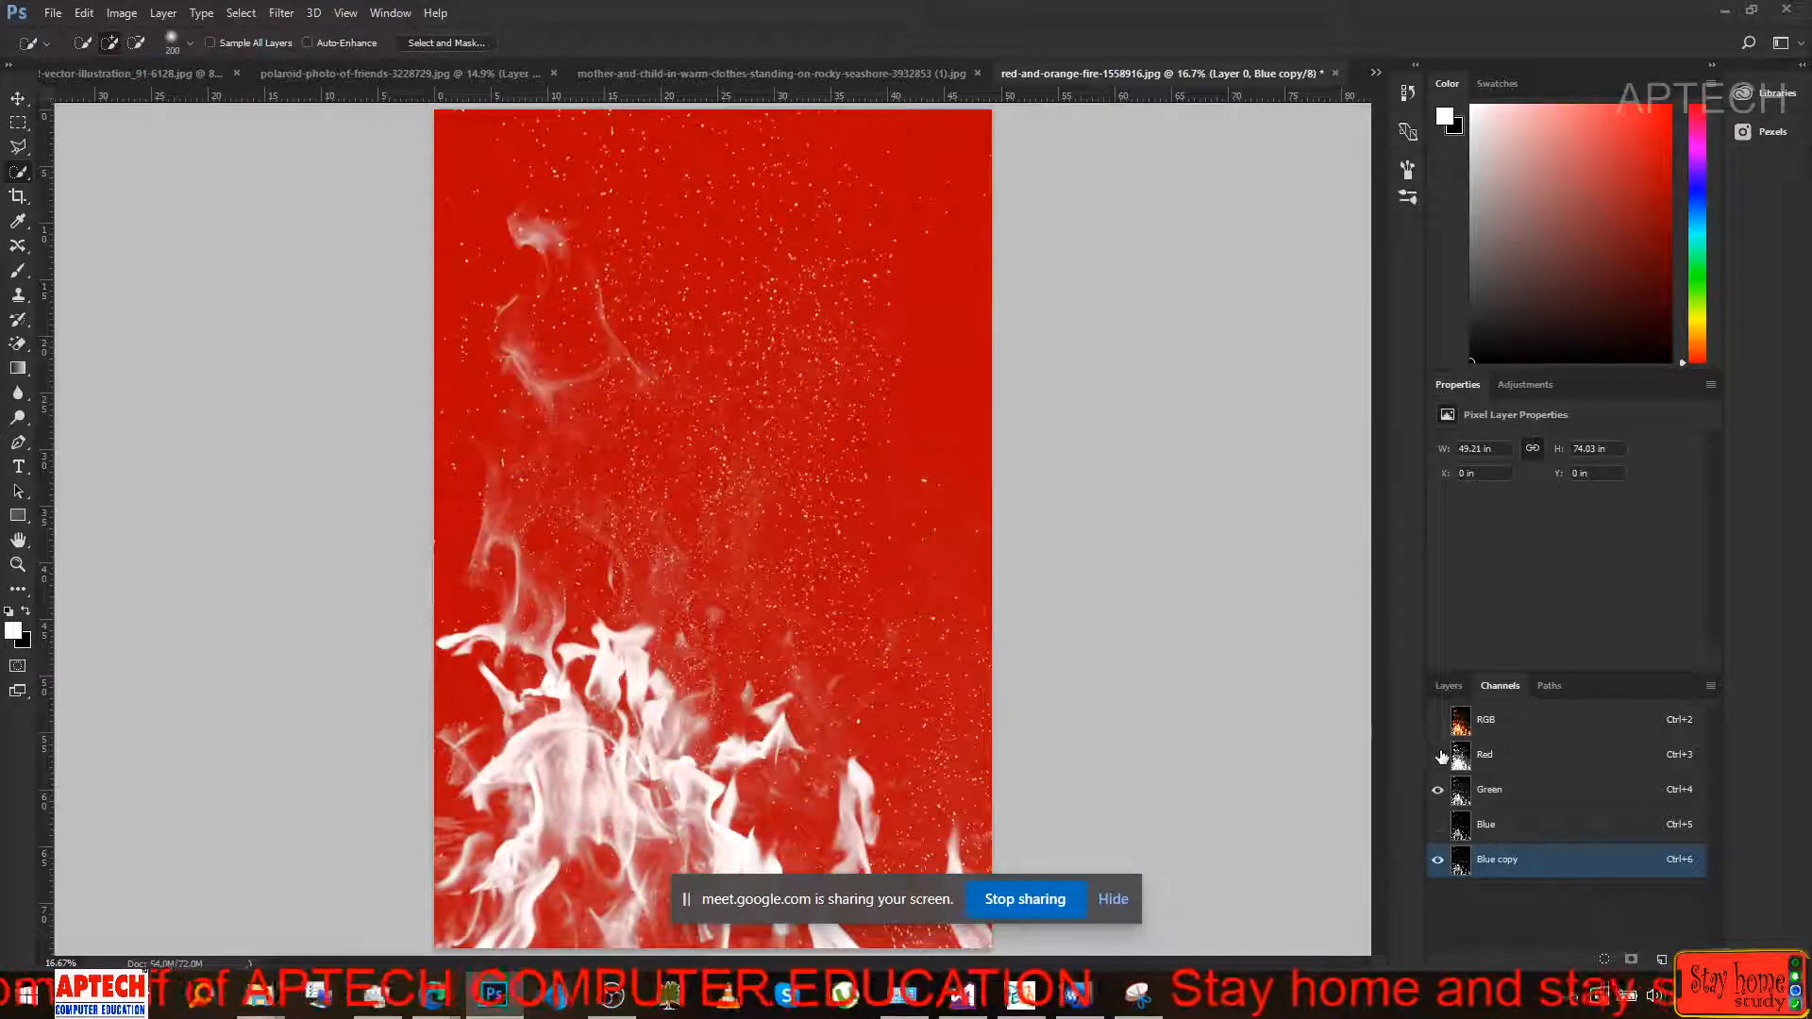
left_click(1438, 755)
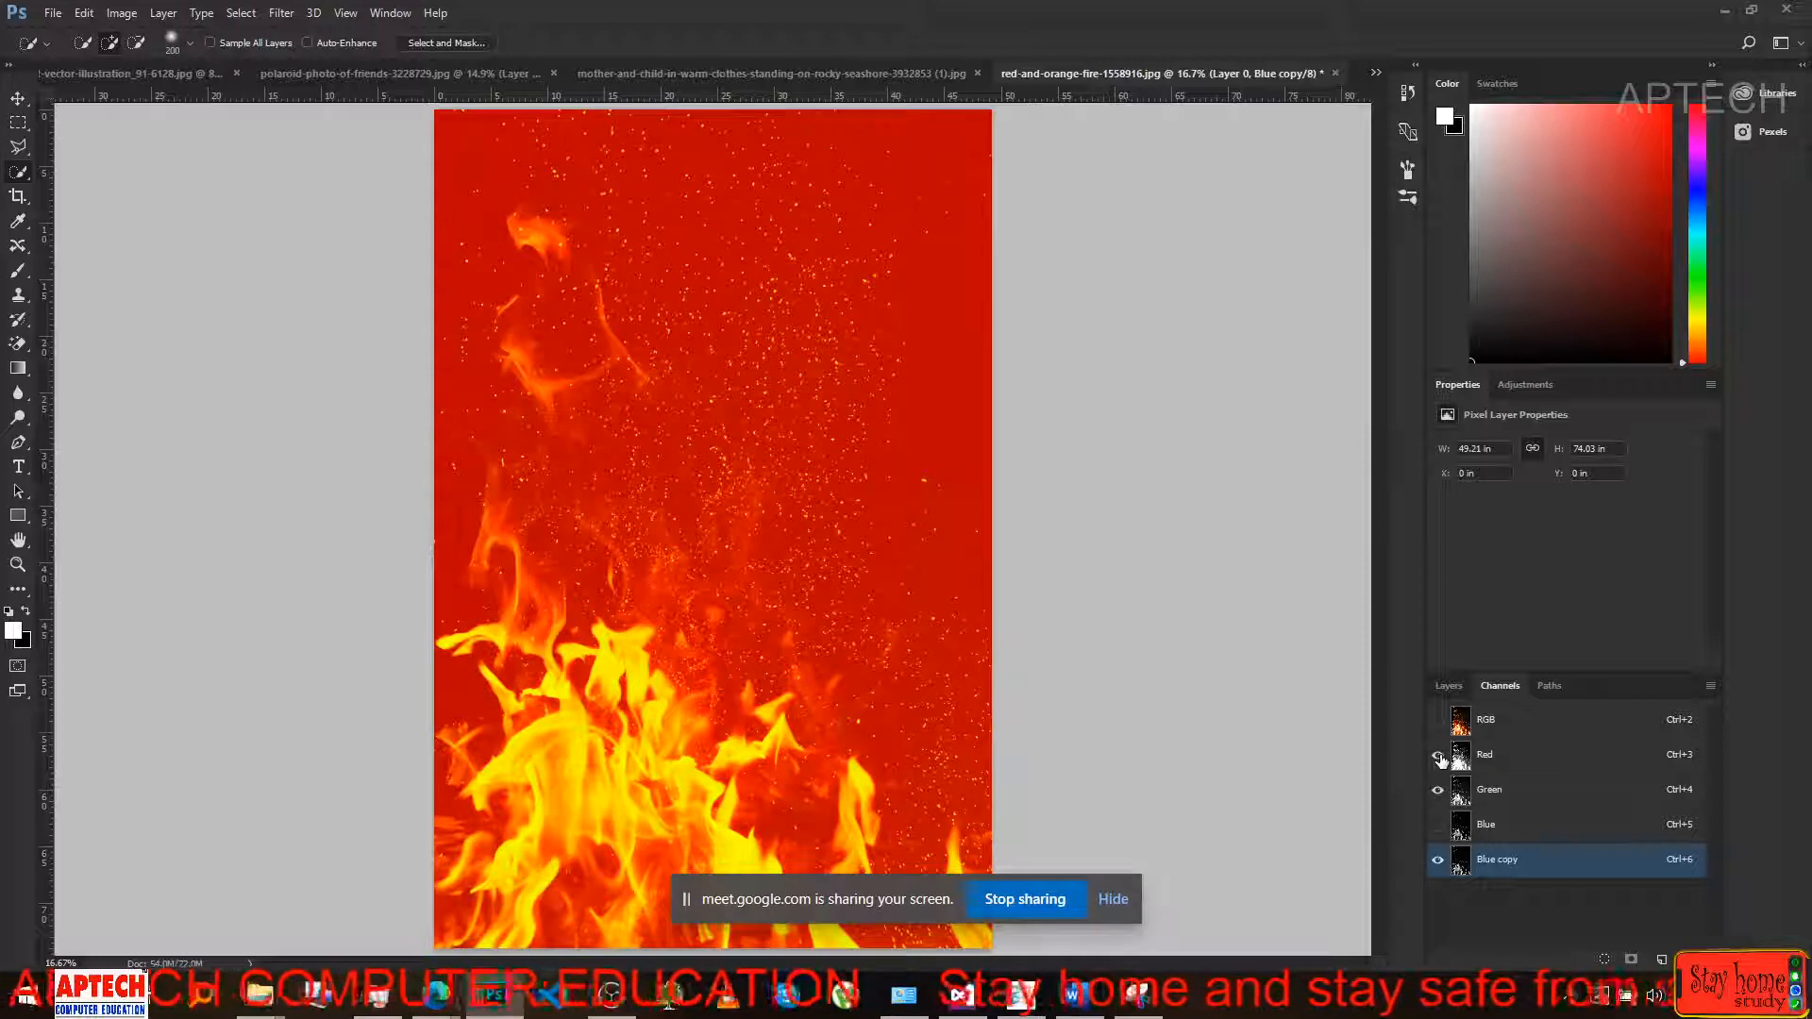
left_click(1438, 823)
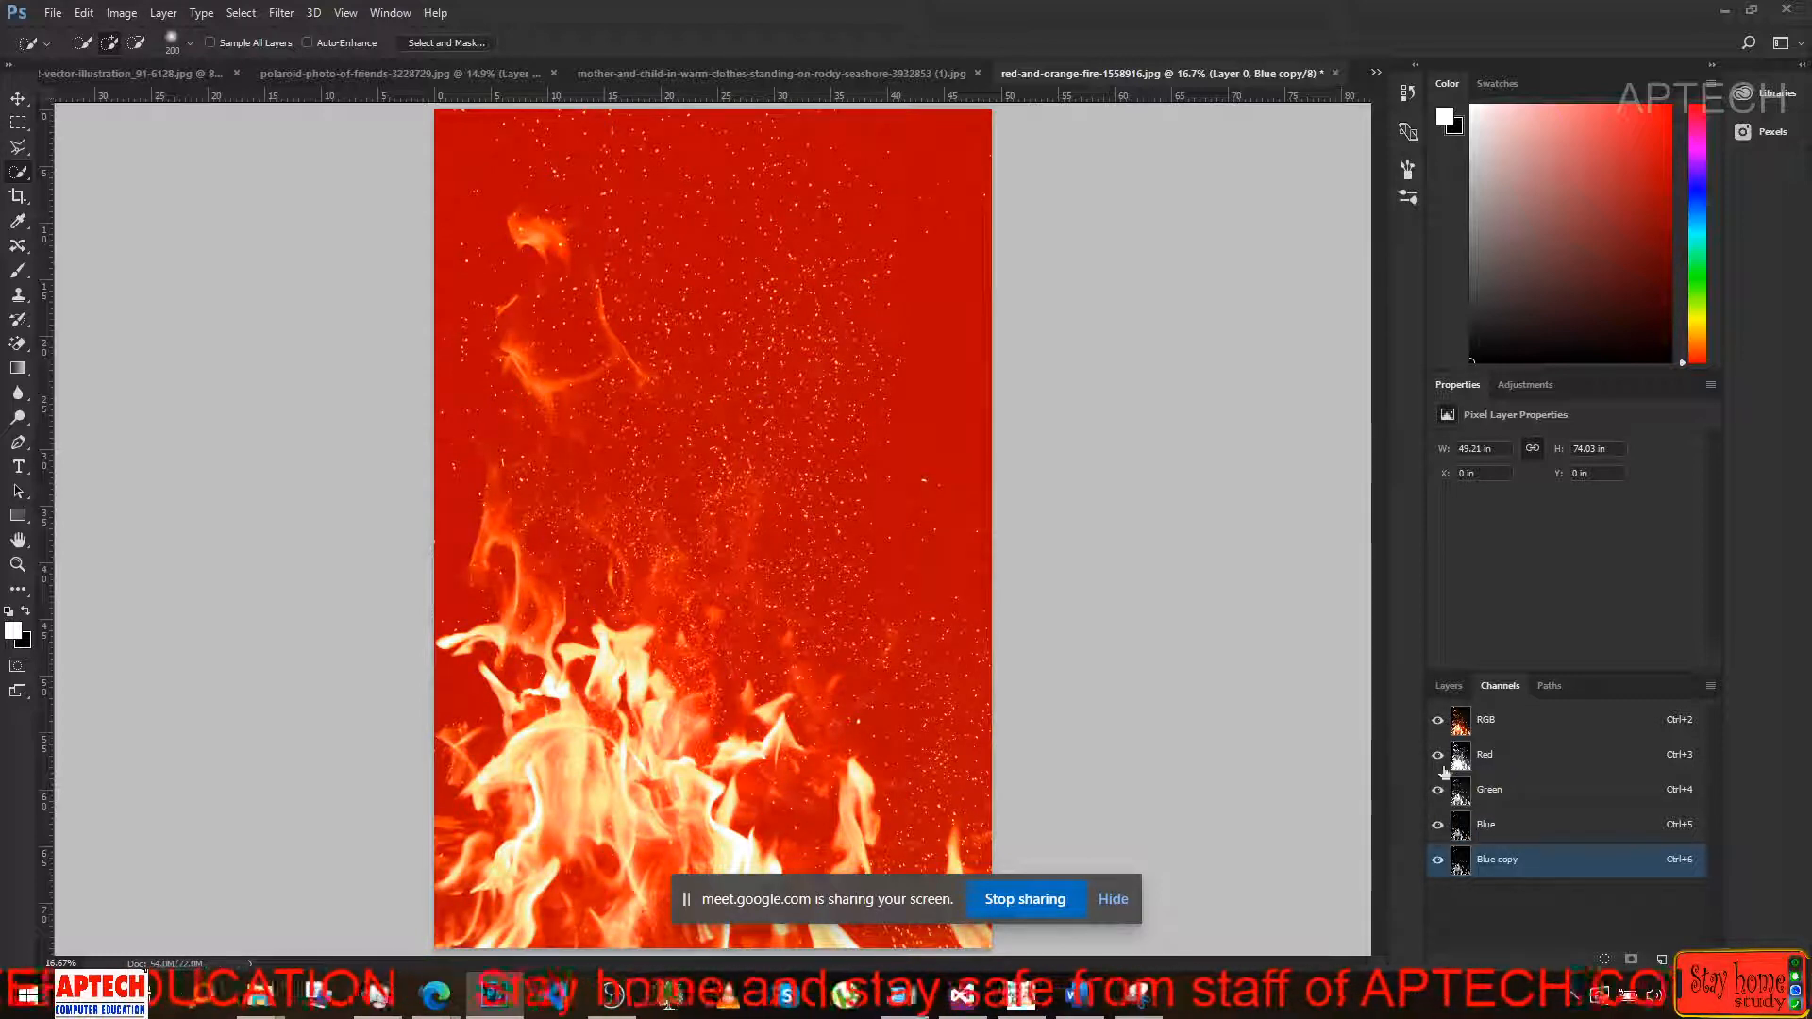
left_click(1439, 858)
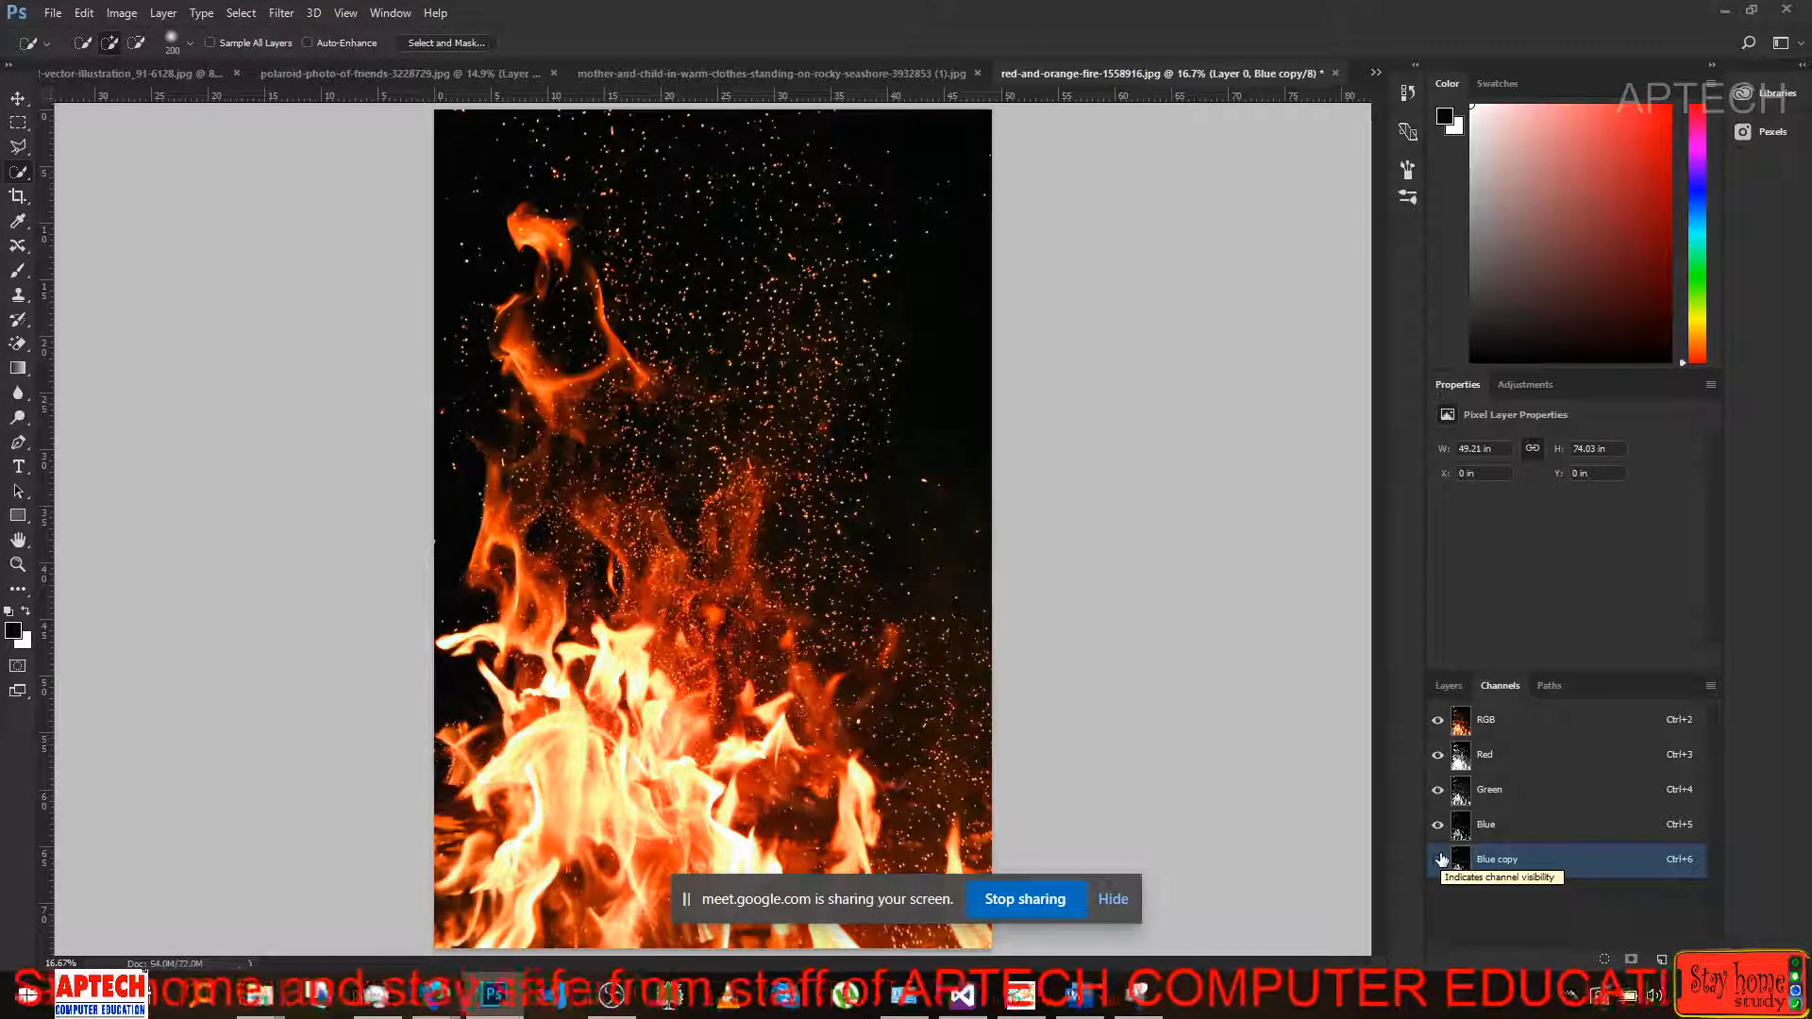
left_click(1438, 859)
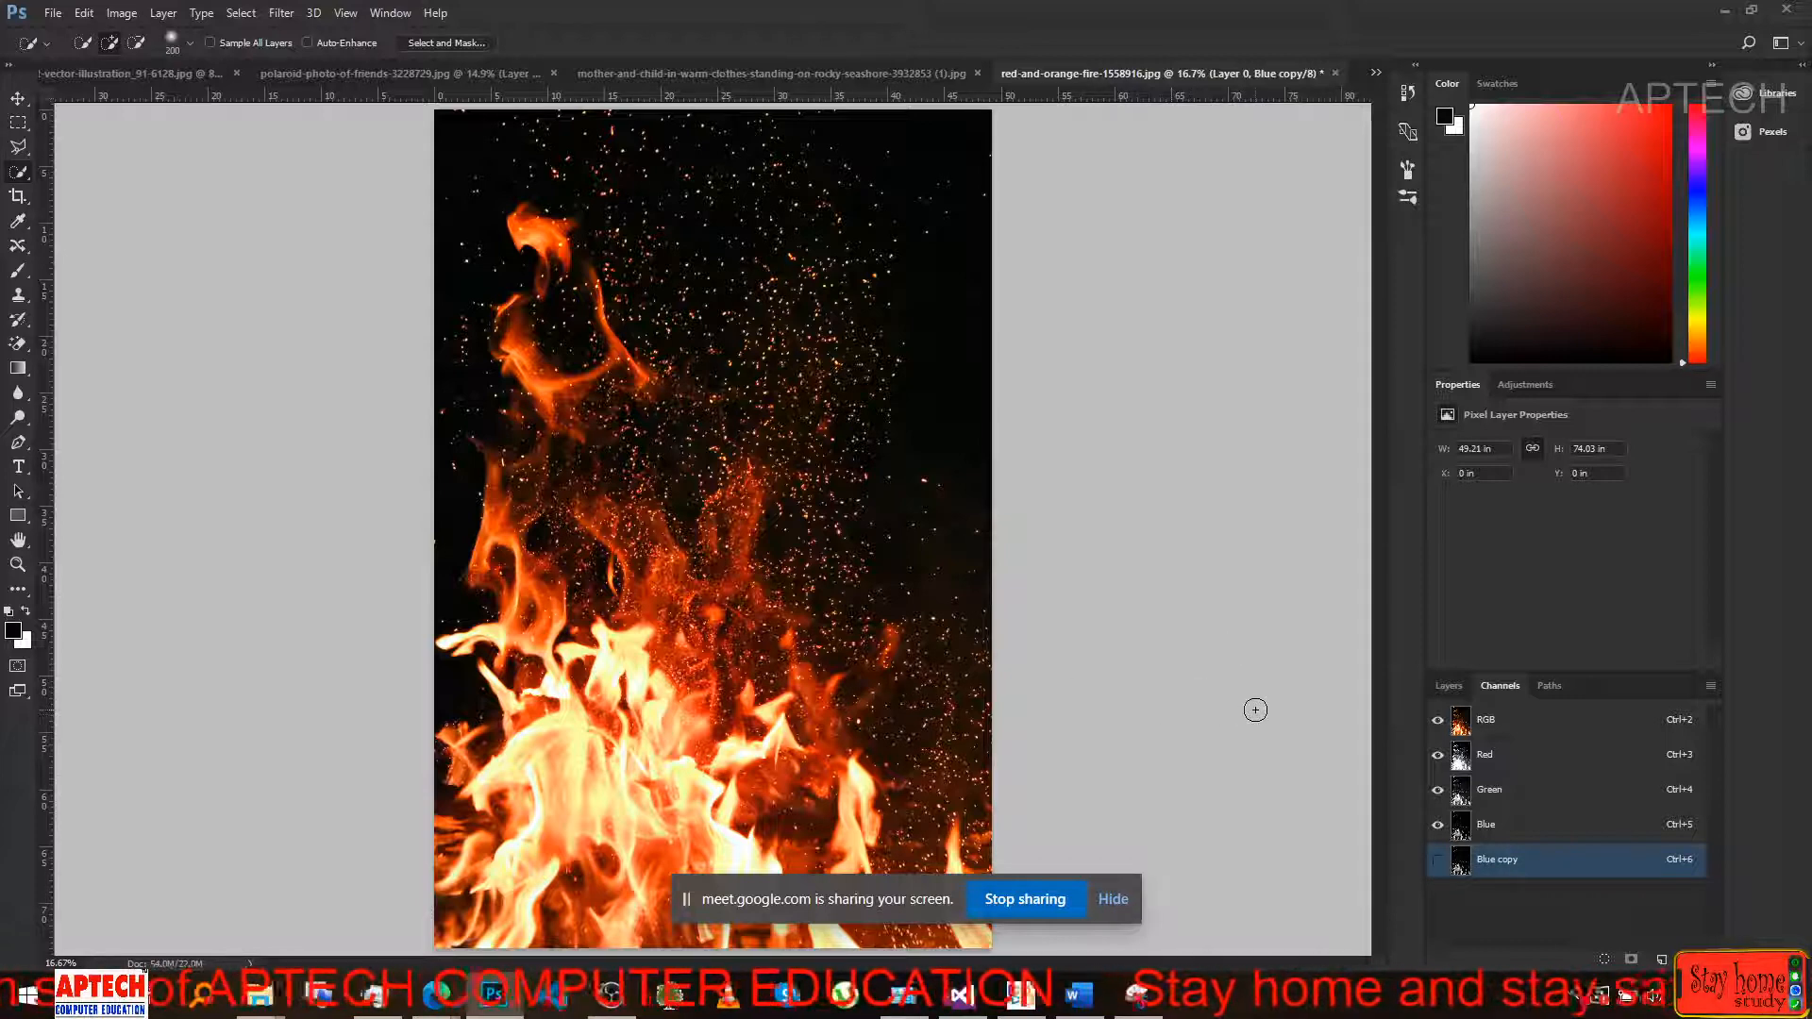
left_click(1437, 858)
key("x")
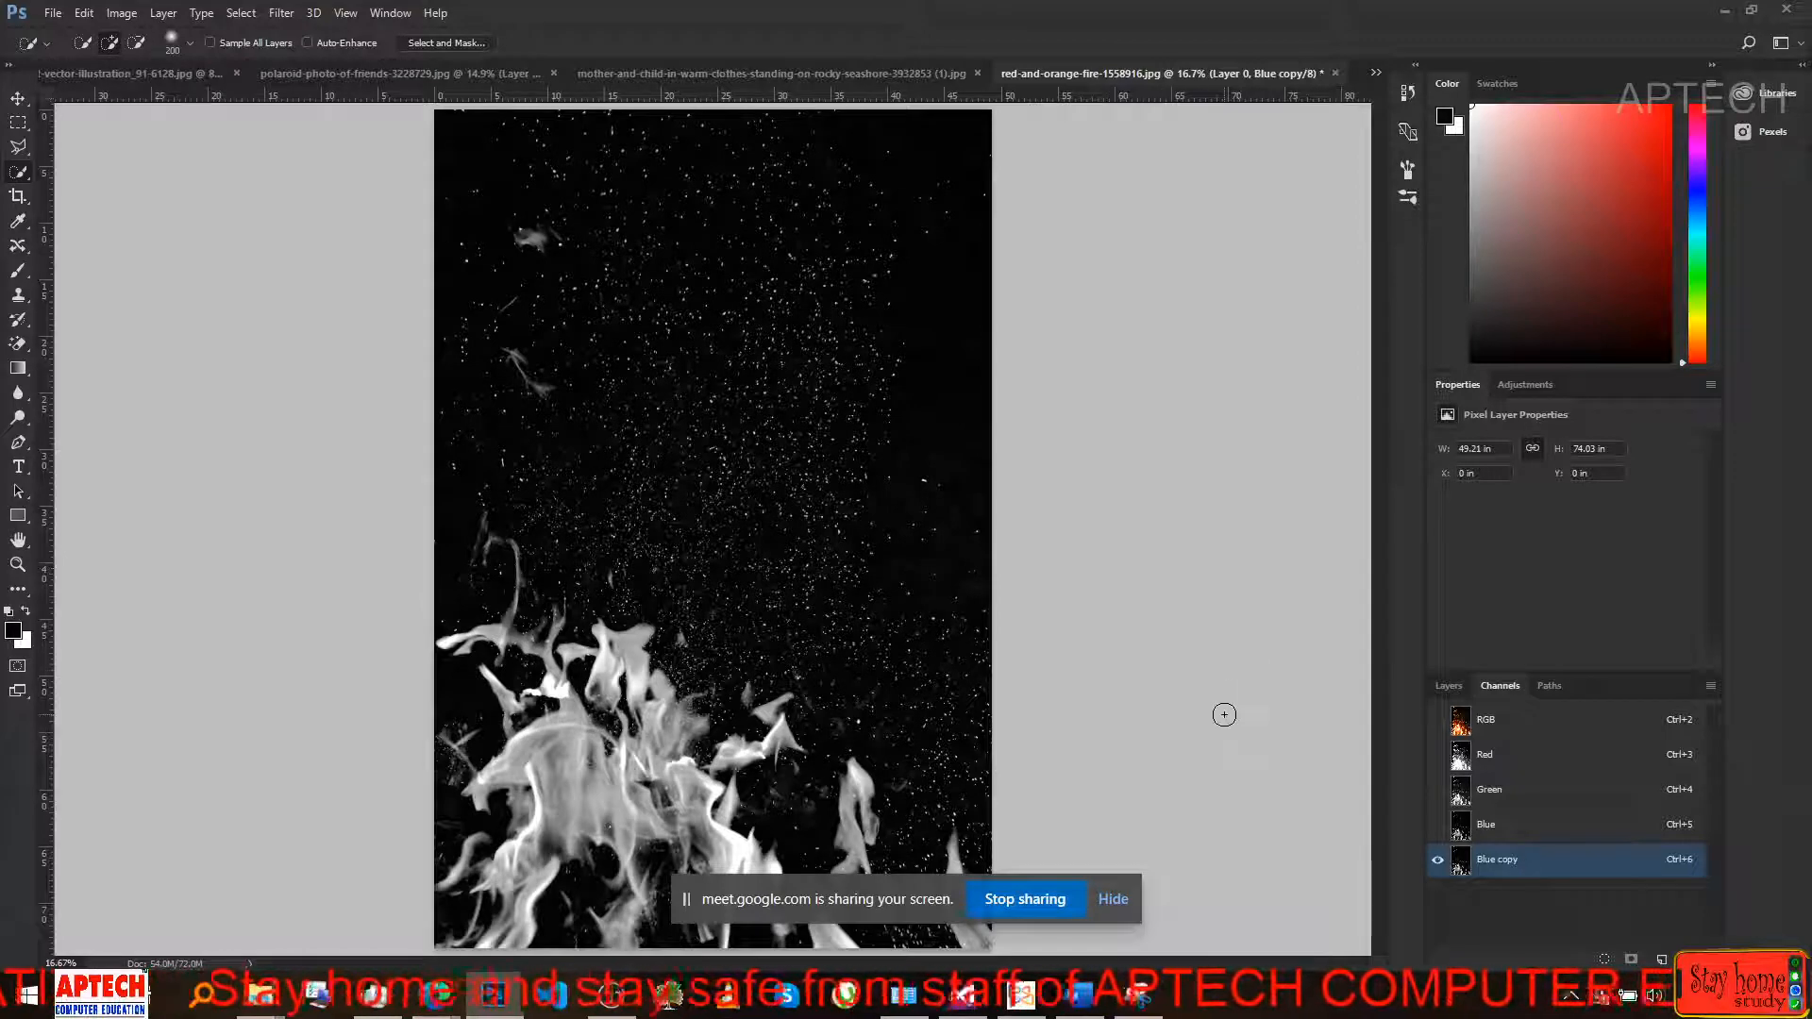
Load the inverse of the Blue copy channel as a selection and subtract the lower flames from it with the Quick Selection tool.
left_click(1460, 870, "ctrl")
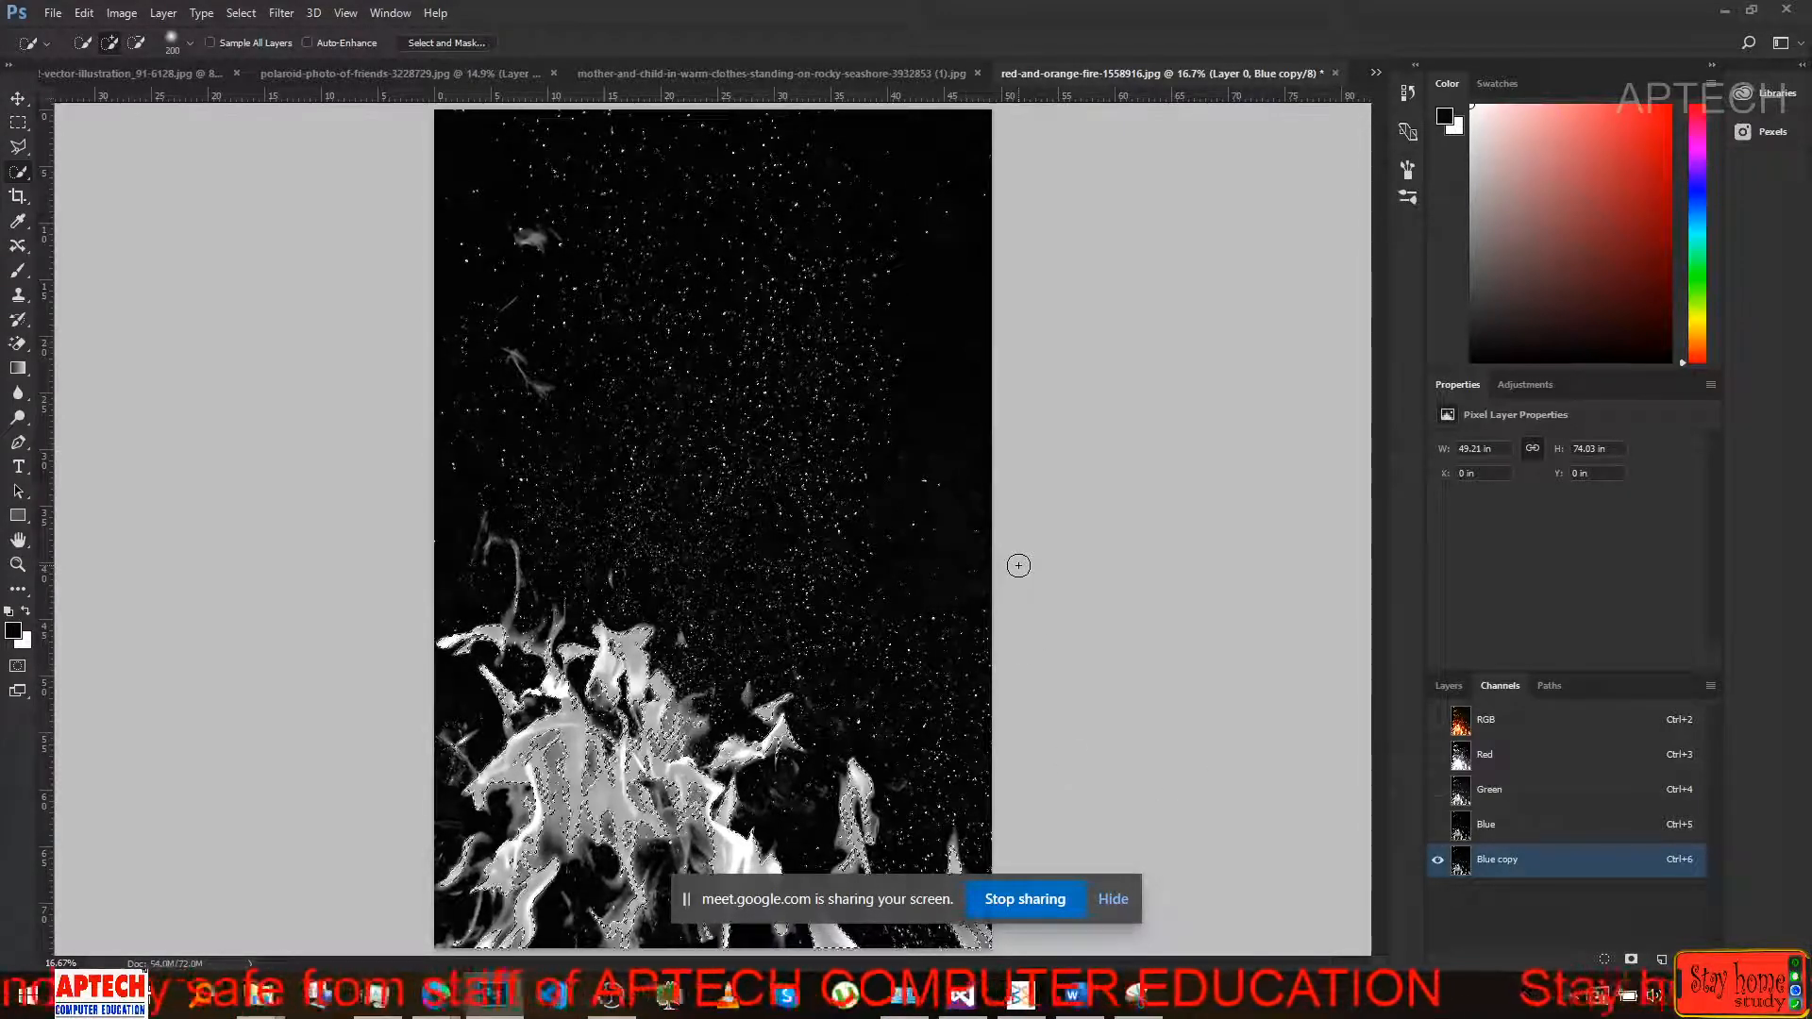
right_click(921, 532)
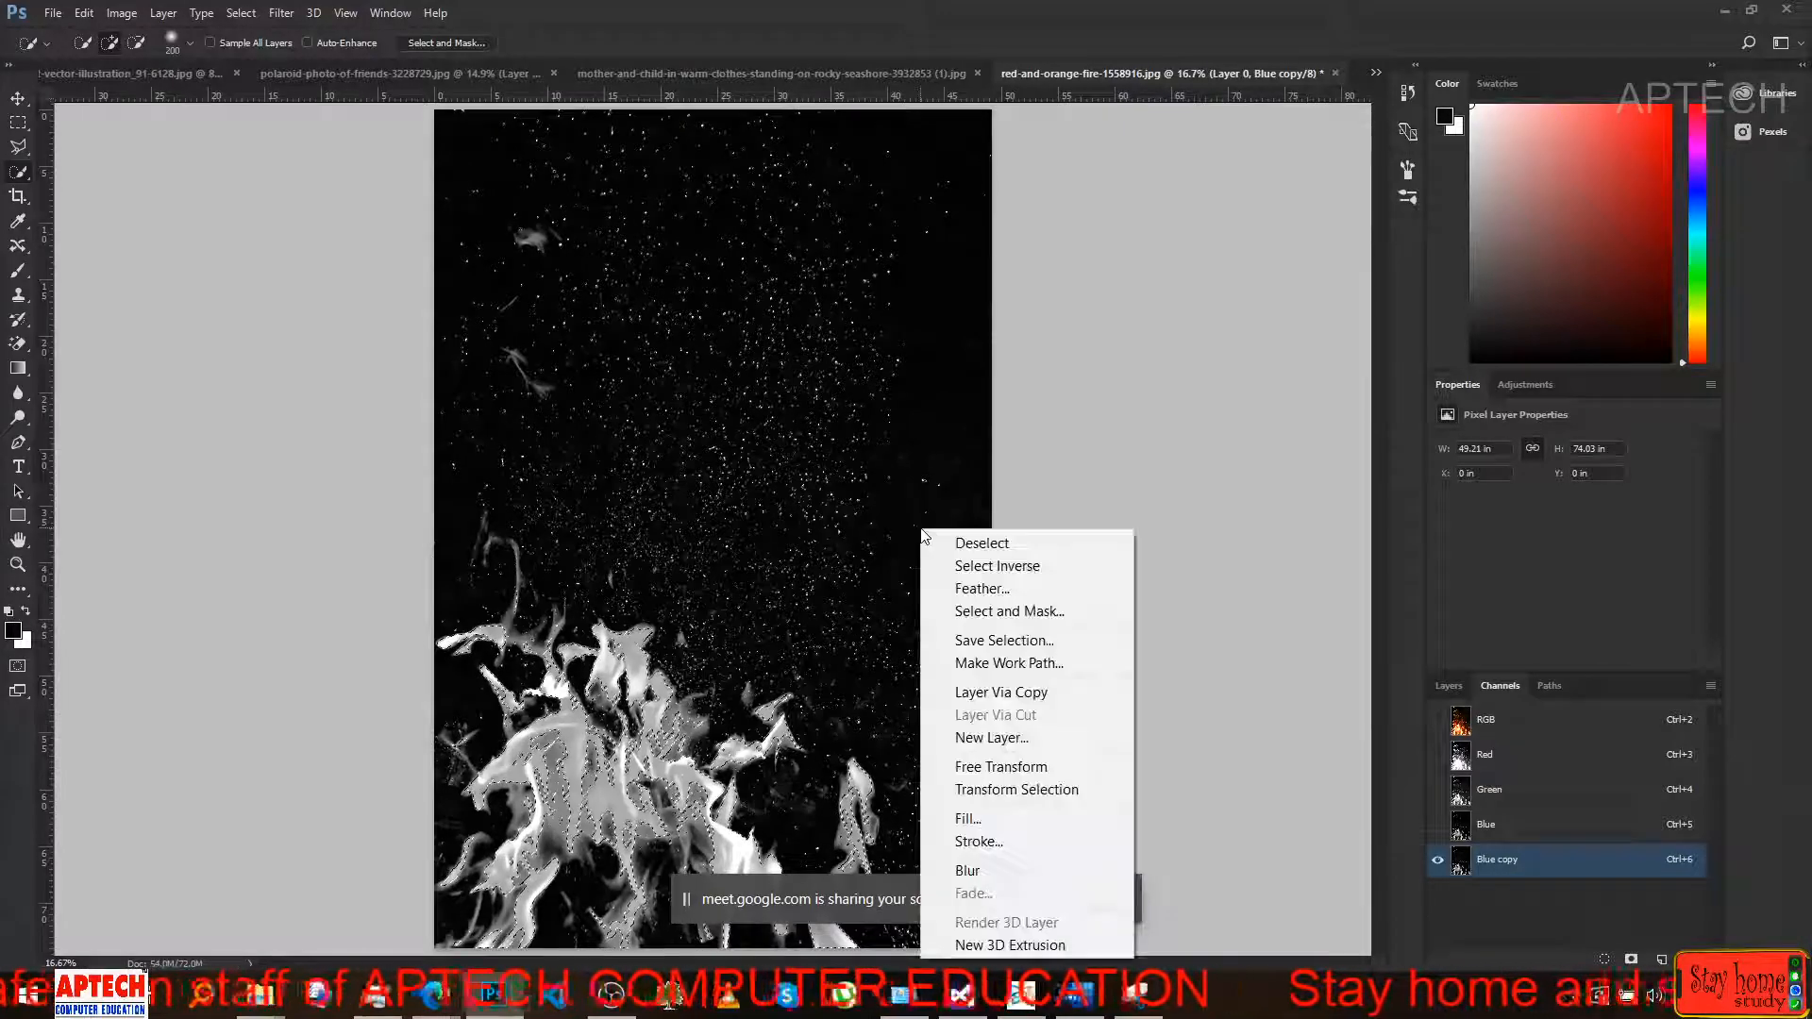
left_click(953, 558)
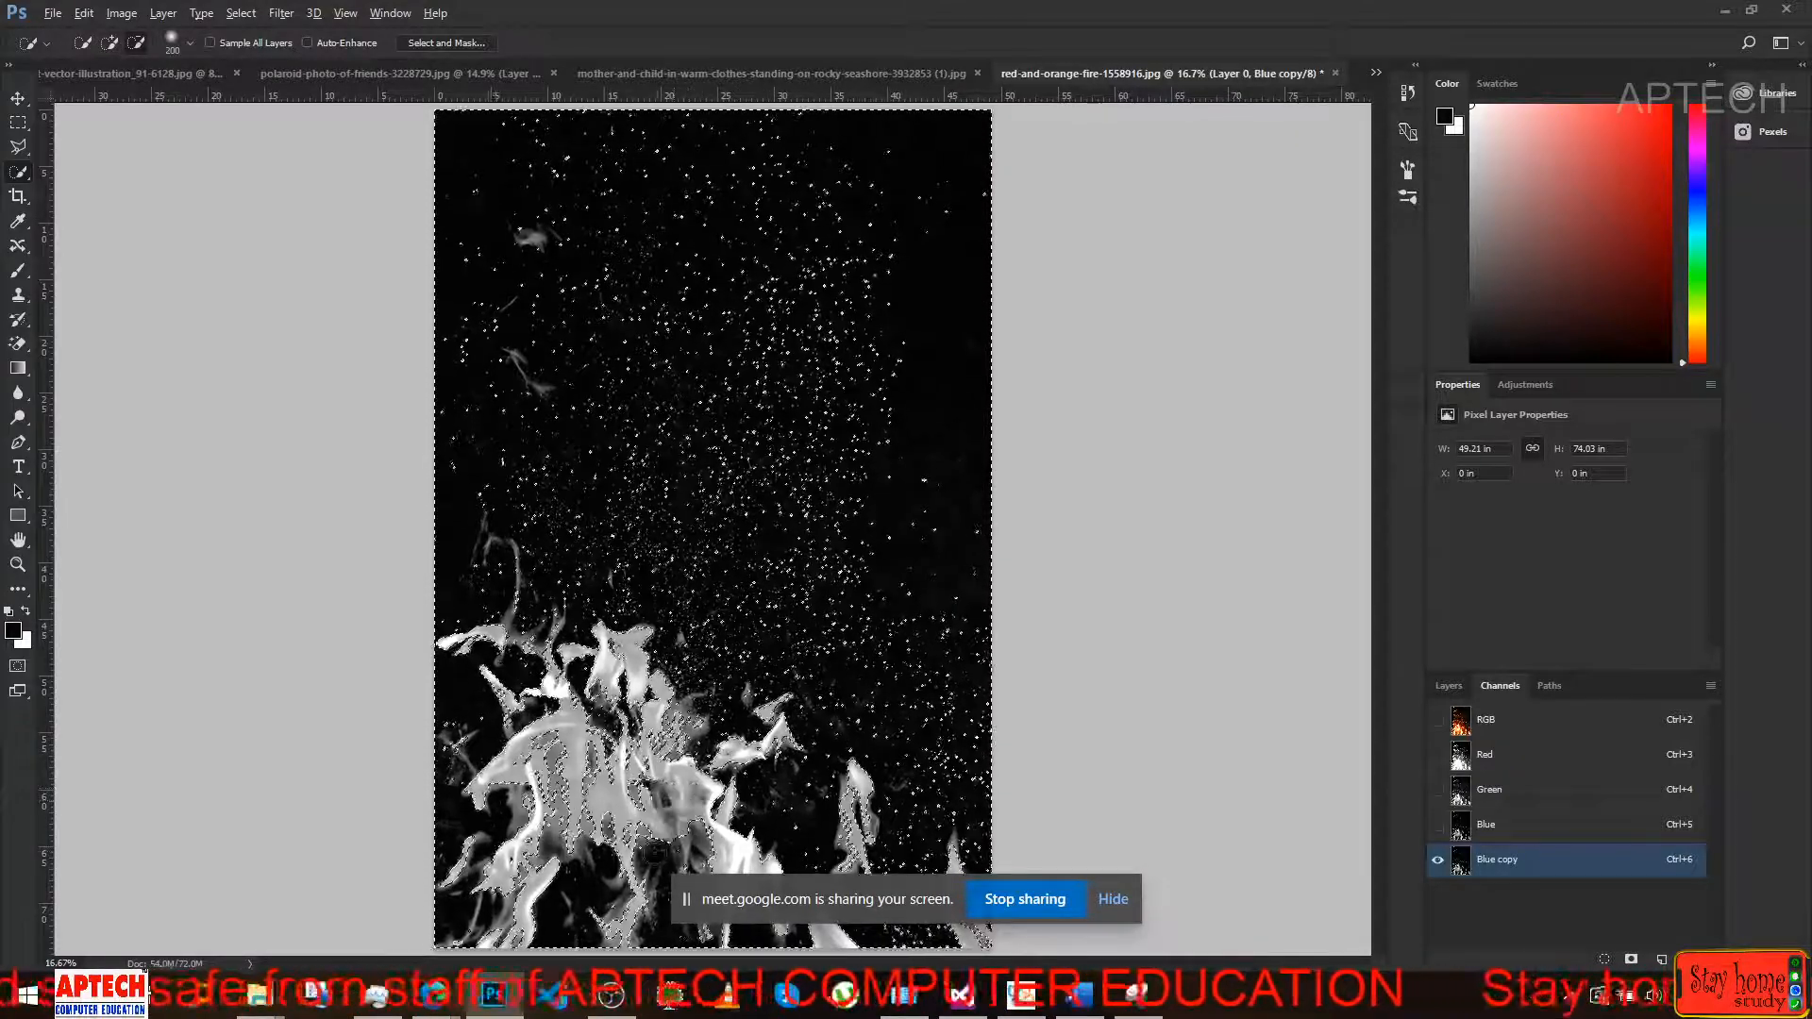
mouse_move(687, 788)
left_mouse_down()
mouse_move(556, 746)
mouse_move(527, 677)
mouse_move(477, 698)
mouse_move(481, 821)
mouse_move(517, 879)
mouse_move(741, 807)
left_mouse_up()
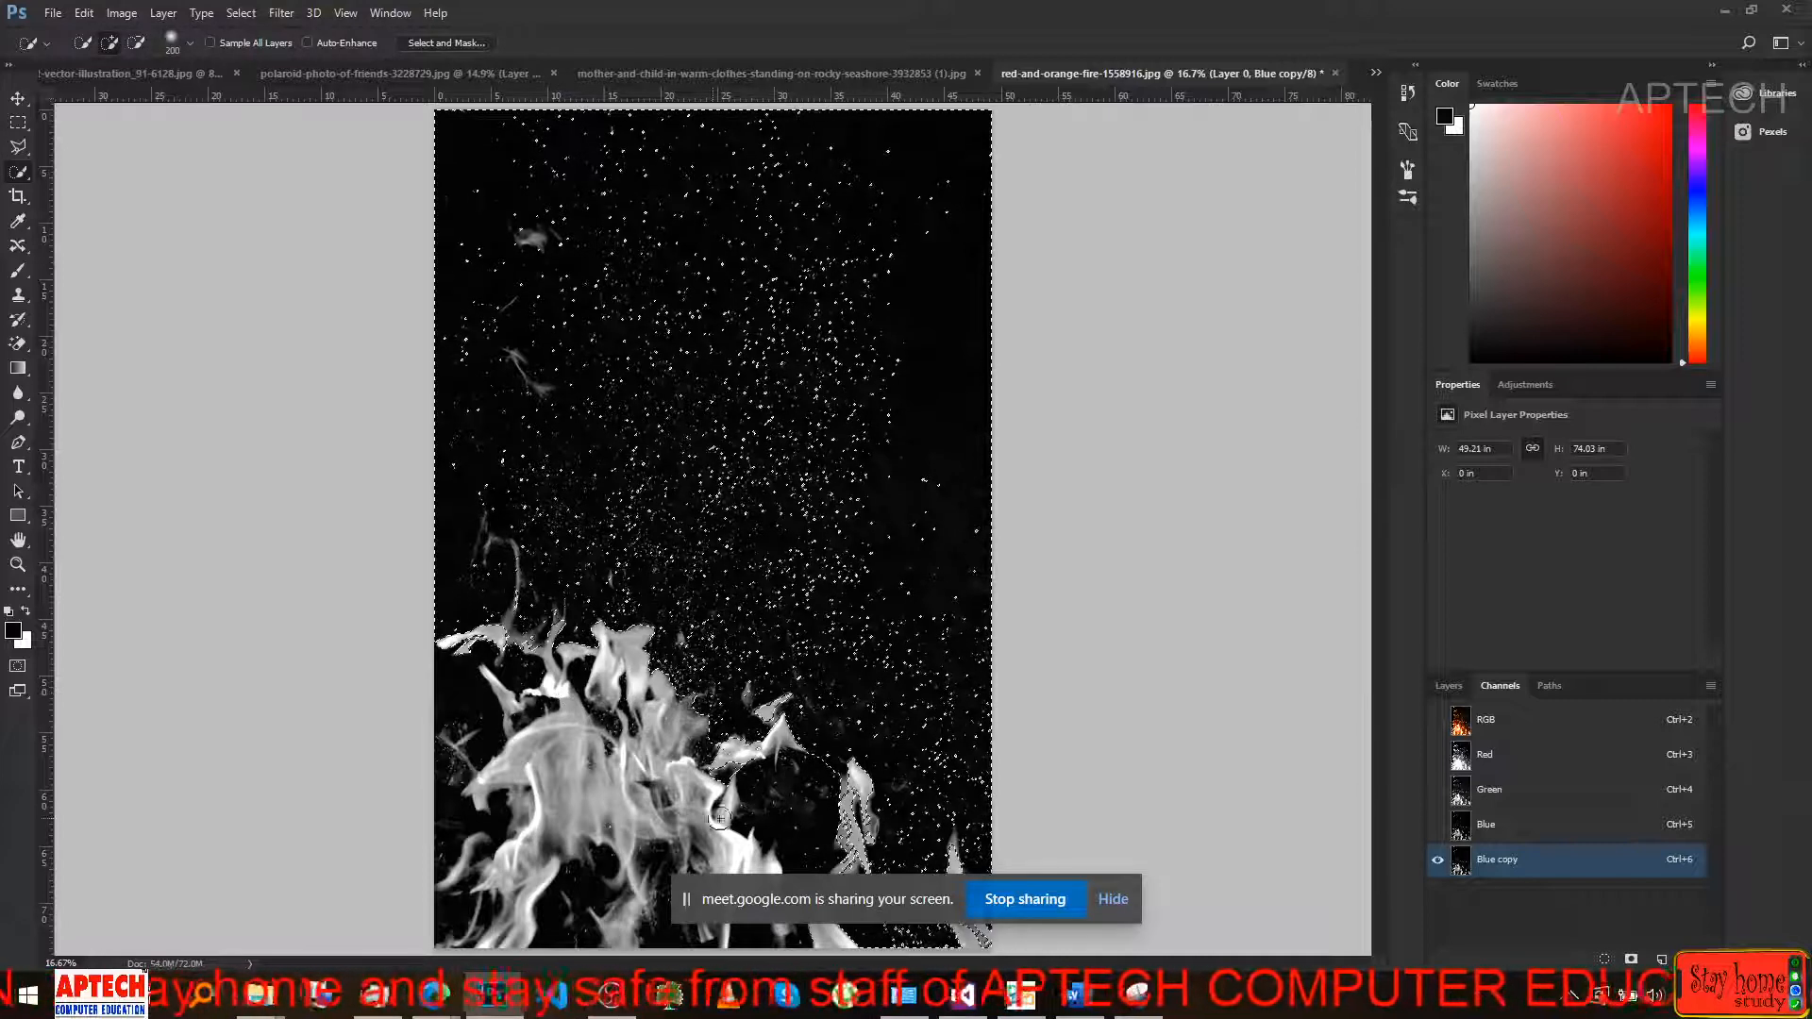
left_click_drag(853, 814, 856, 858)
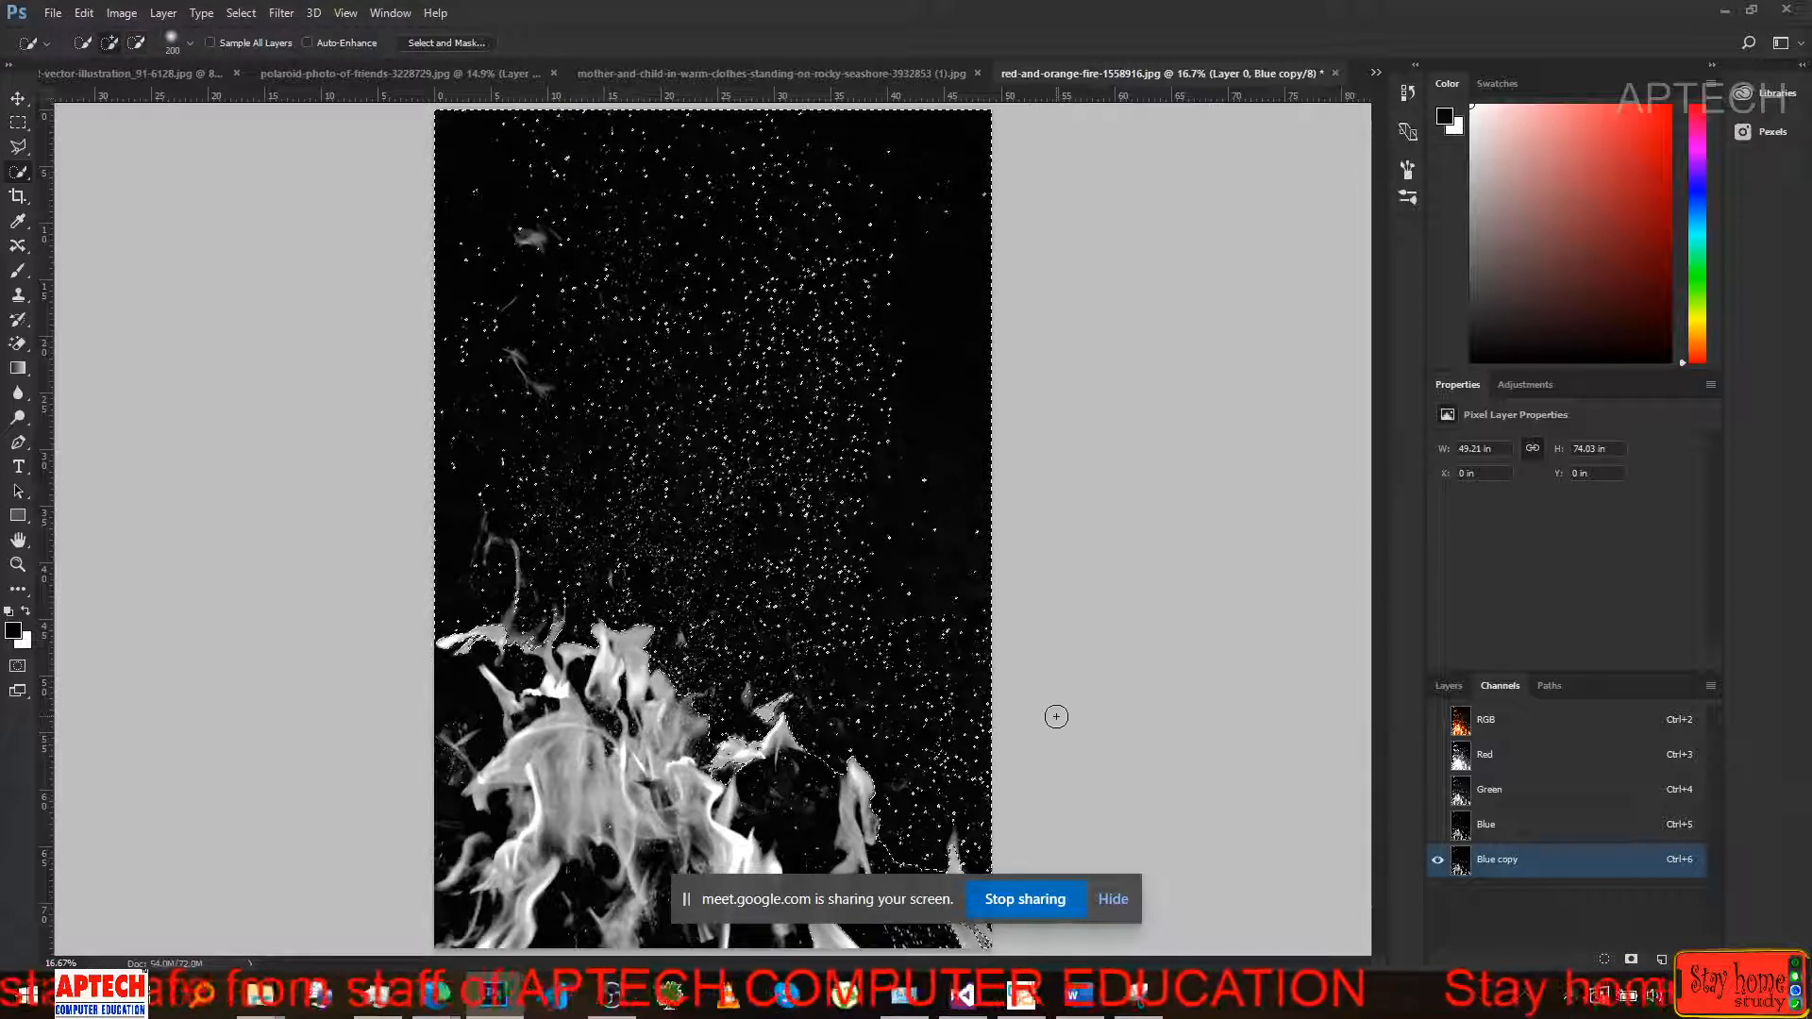
Try masking Layer 0 with the selection of the dark background, and undo the layer mask.
left_click(1435, 688)
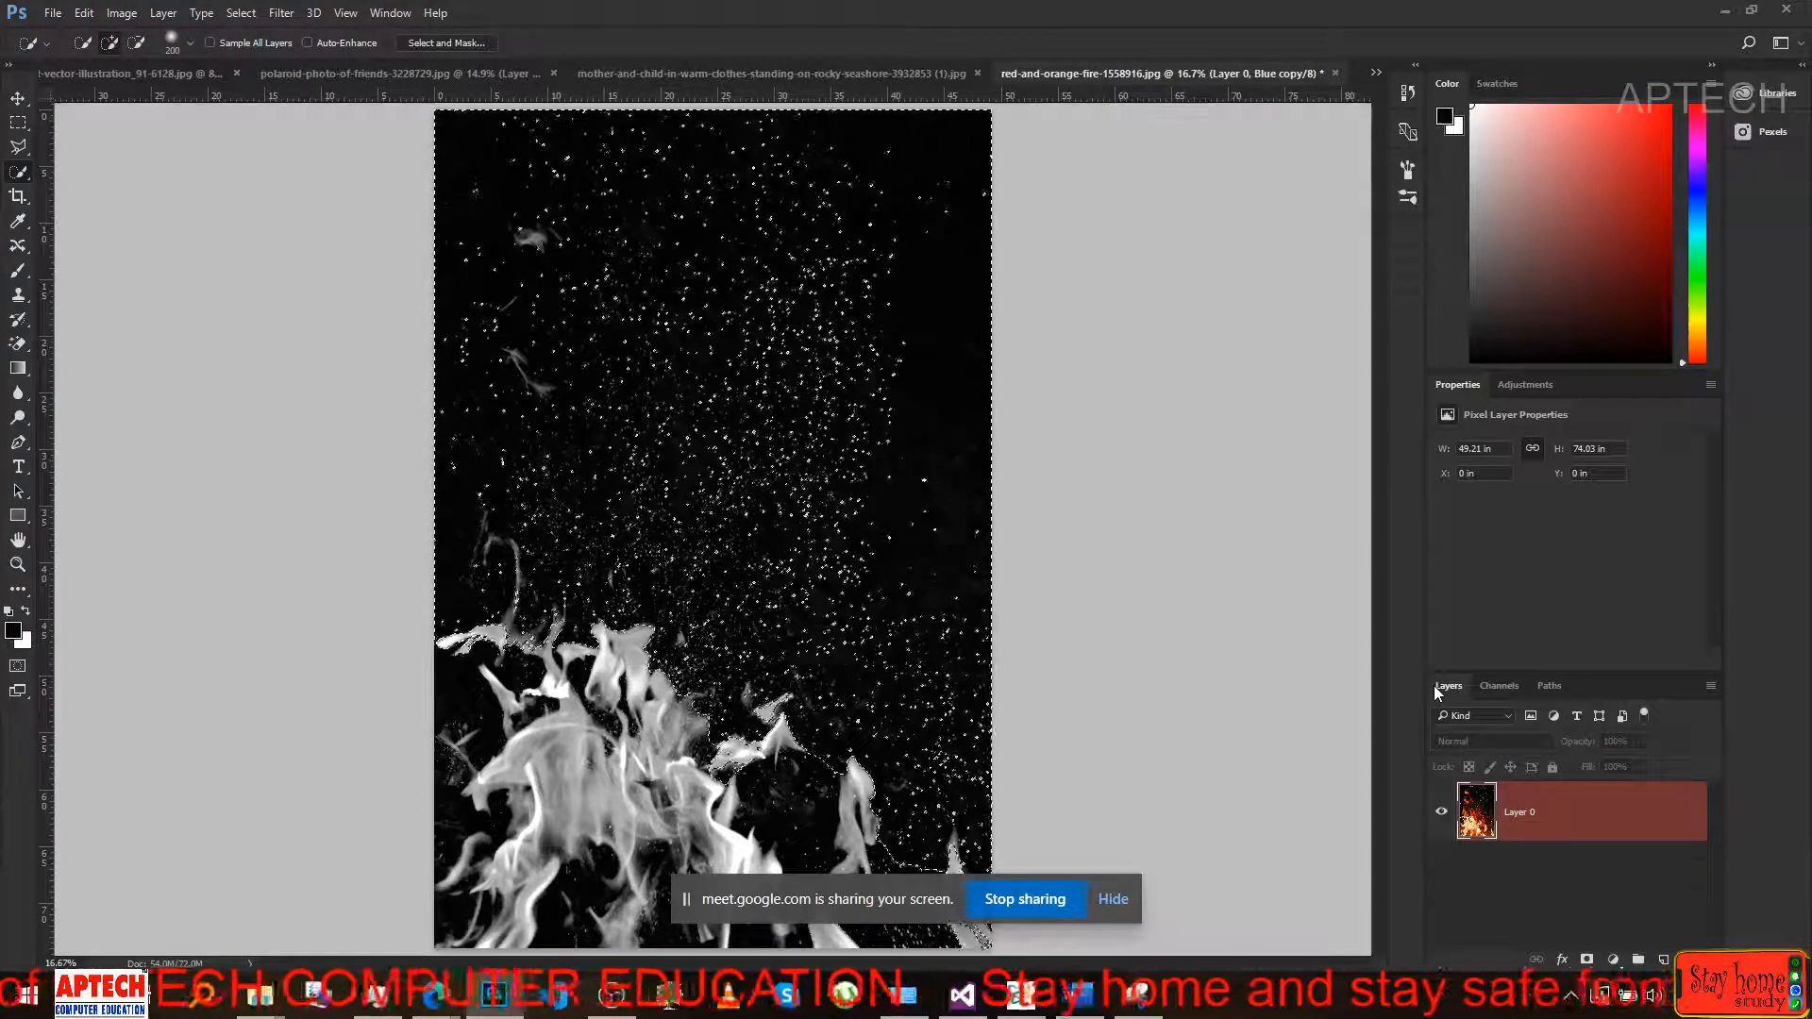
left_click(1588, 961)
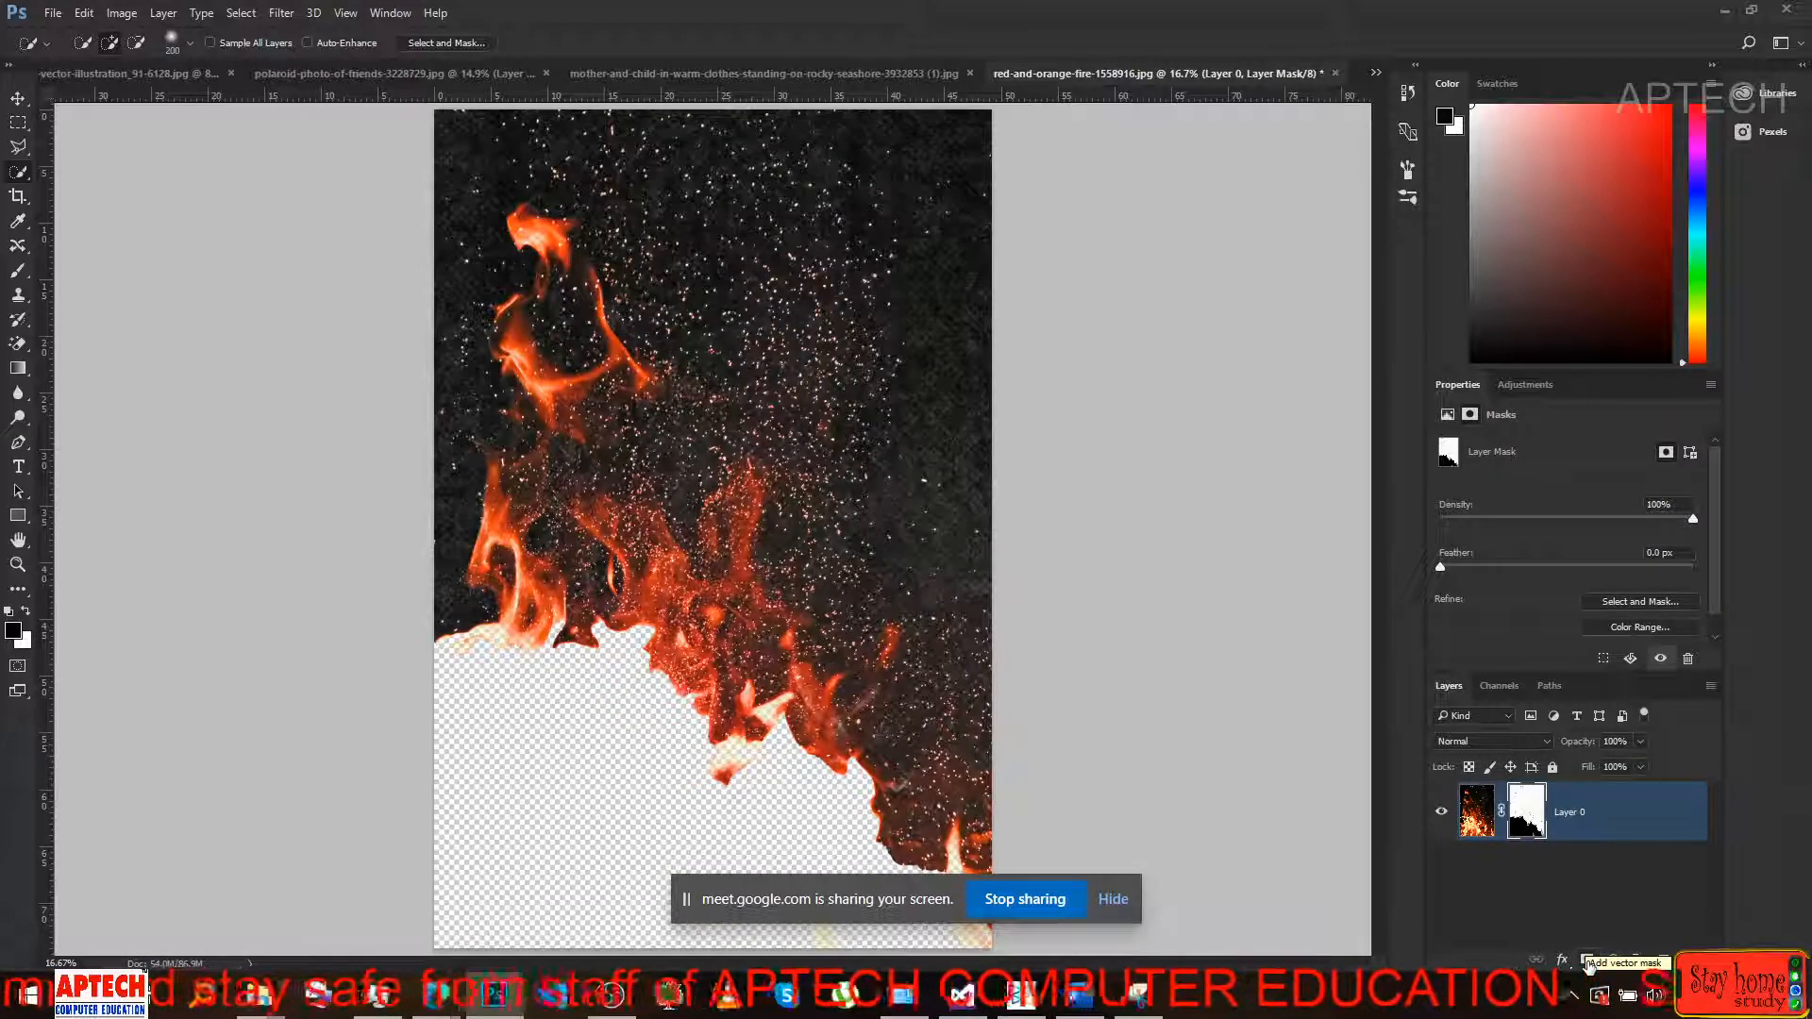
left_click(1588, 961)
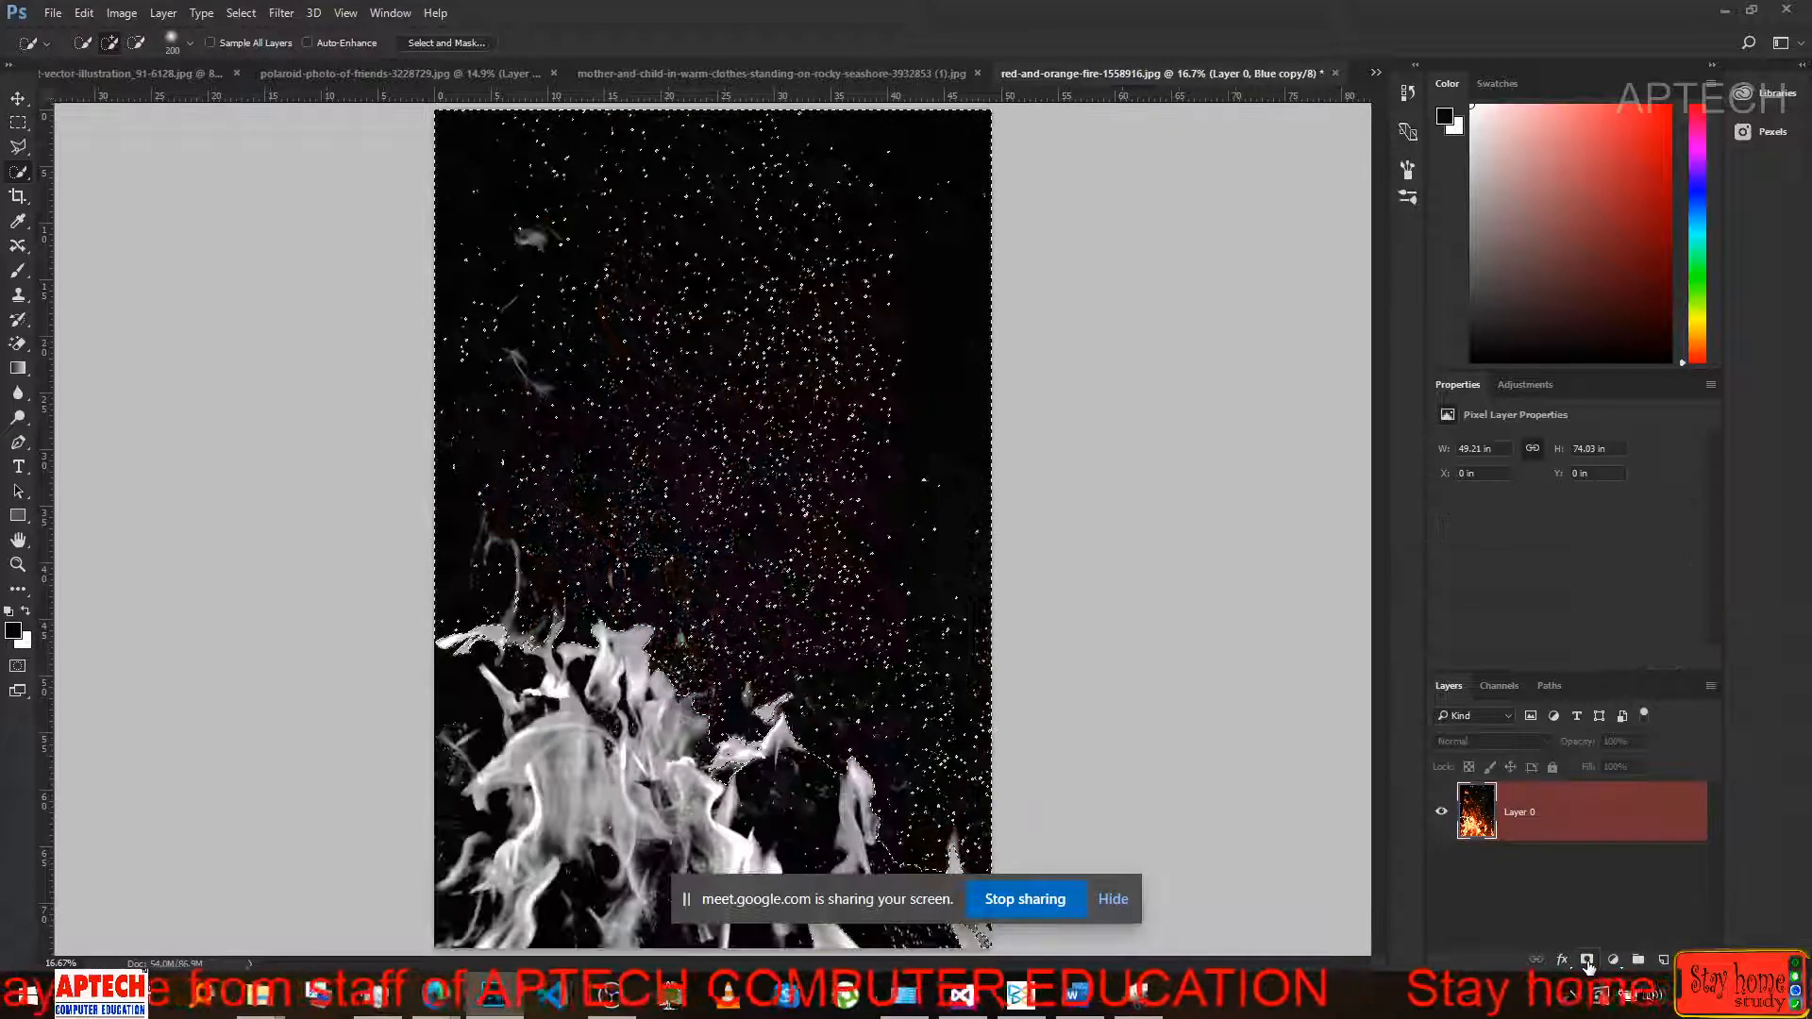
Invert the selection to cover the flames and add it as a layer mask on Layer 0.
right_click(886, 730)
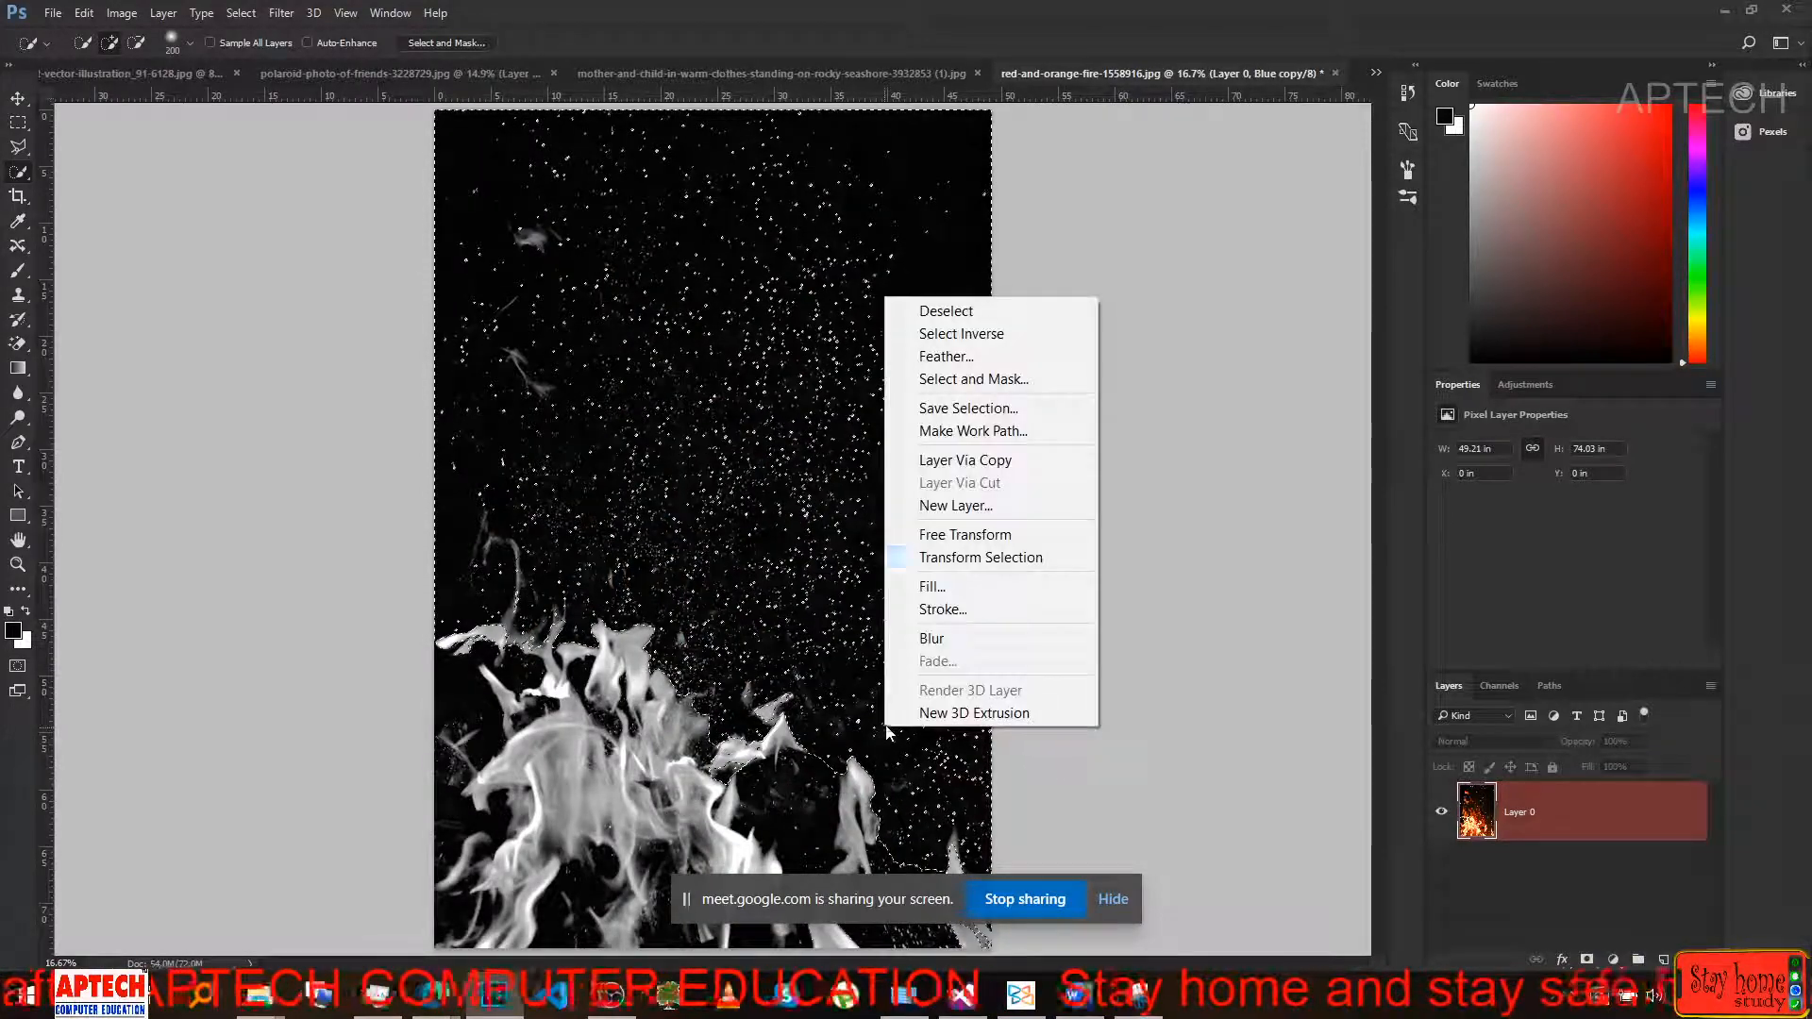
left_click(939, 338)
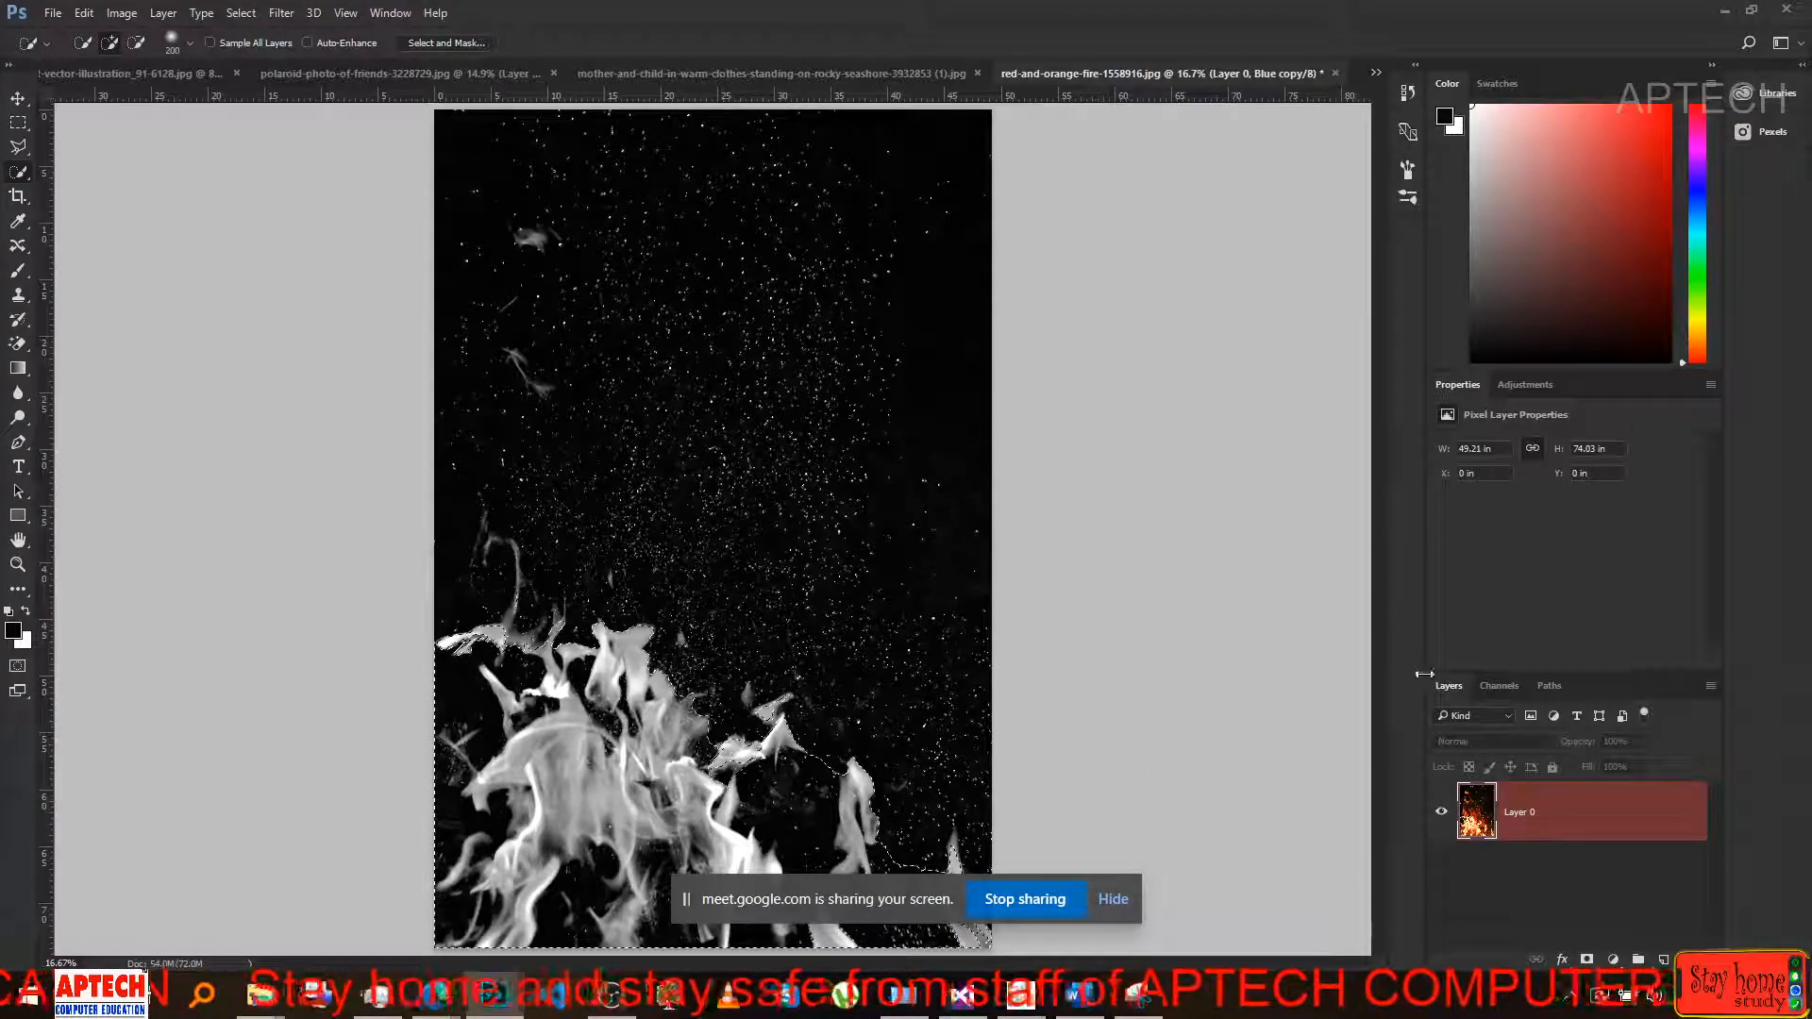
left_click(1586, 958)
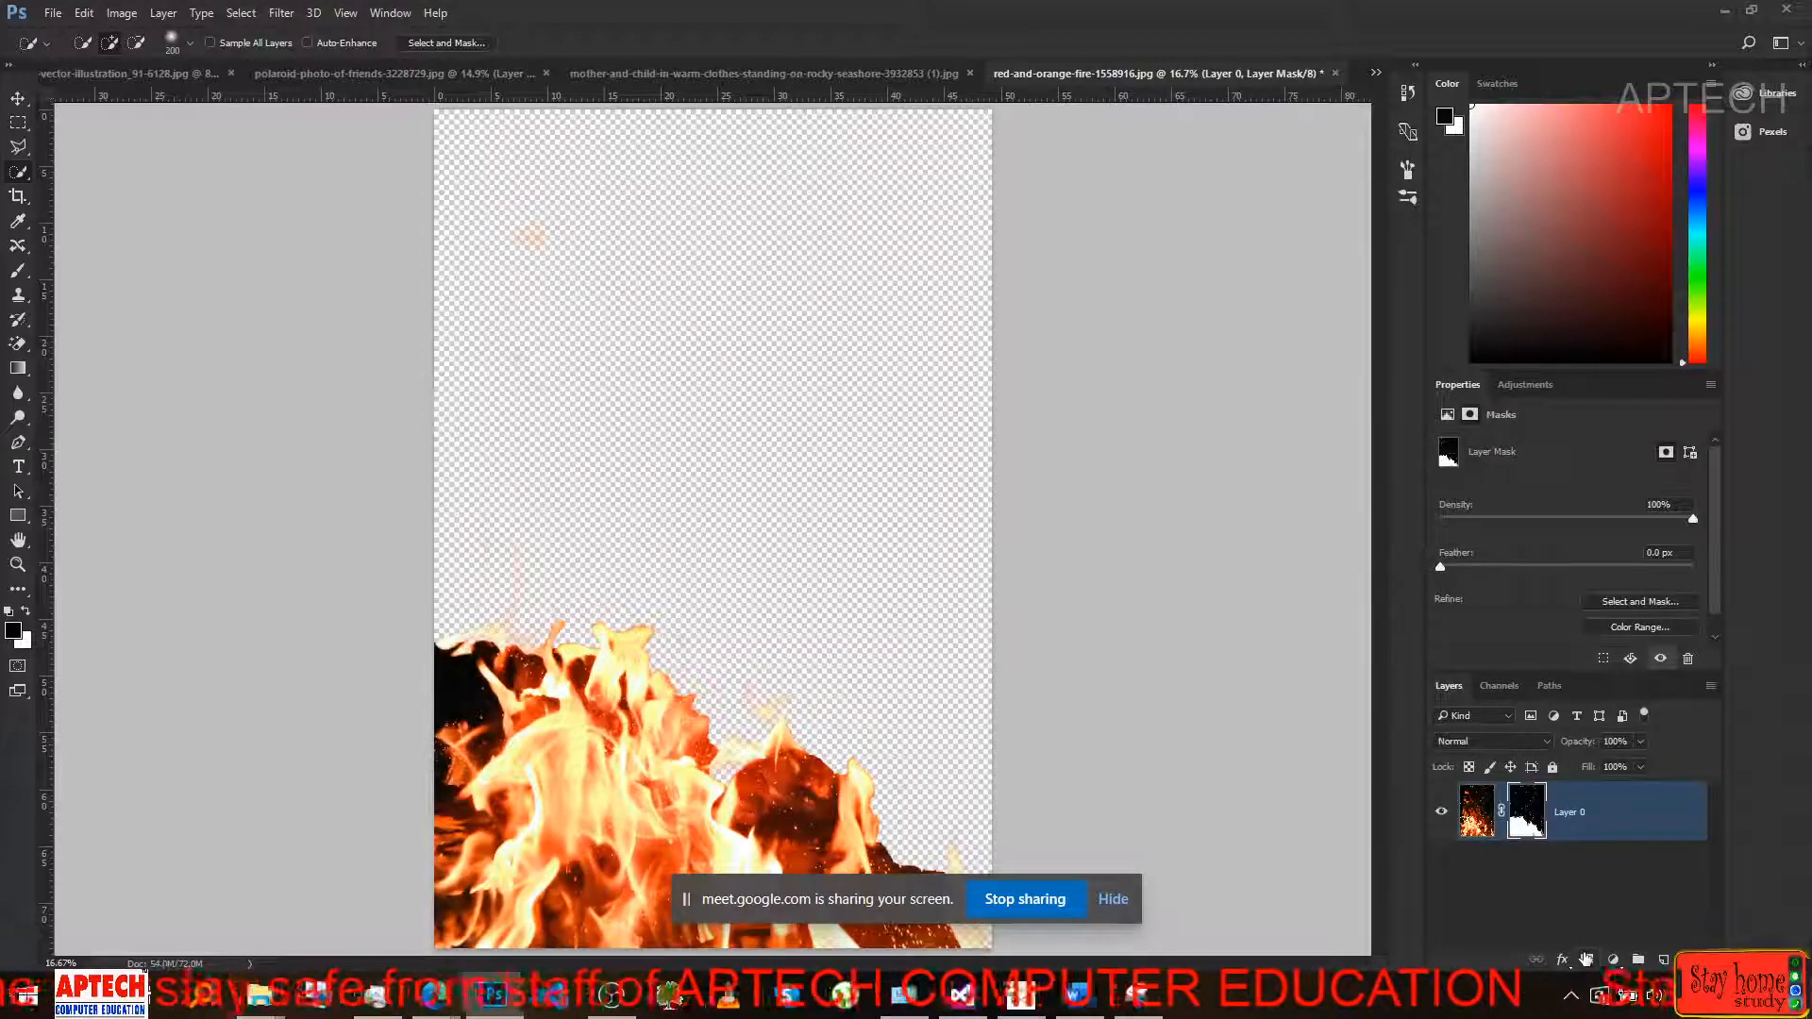
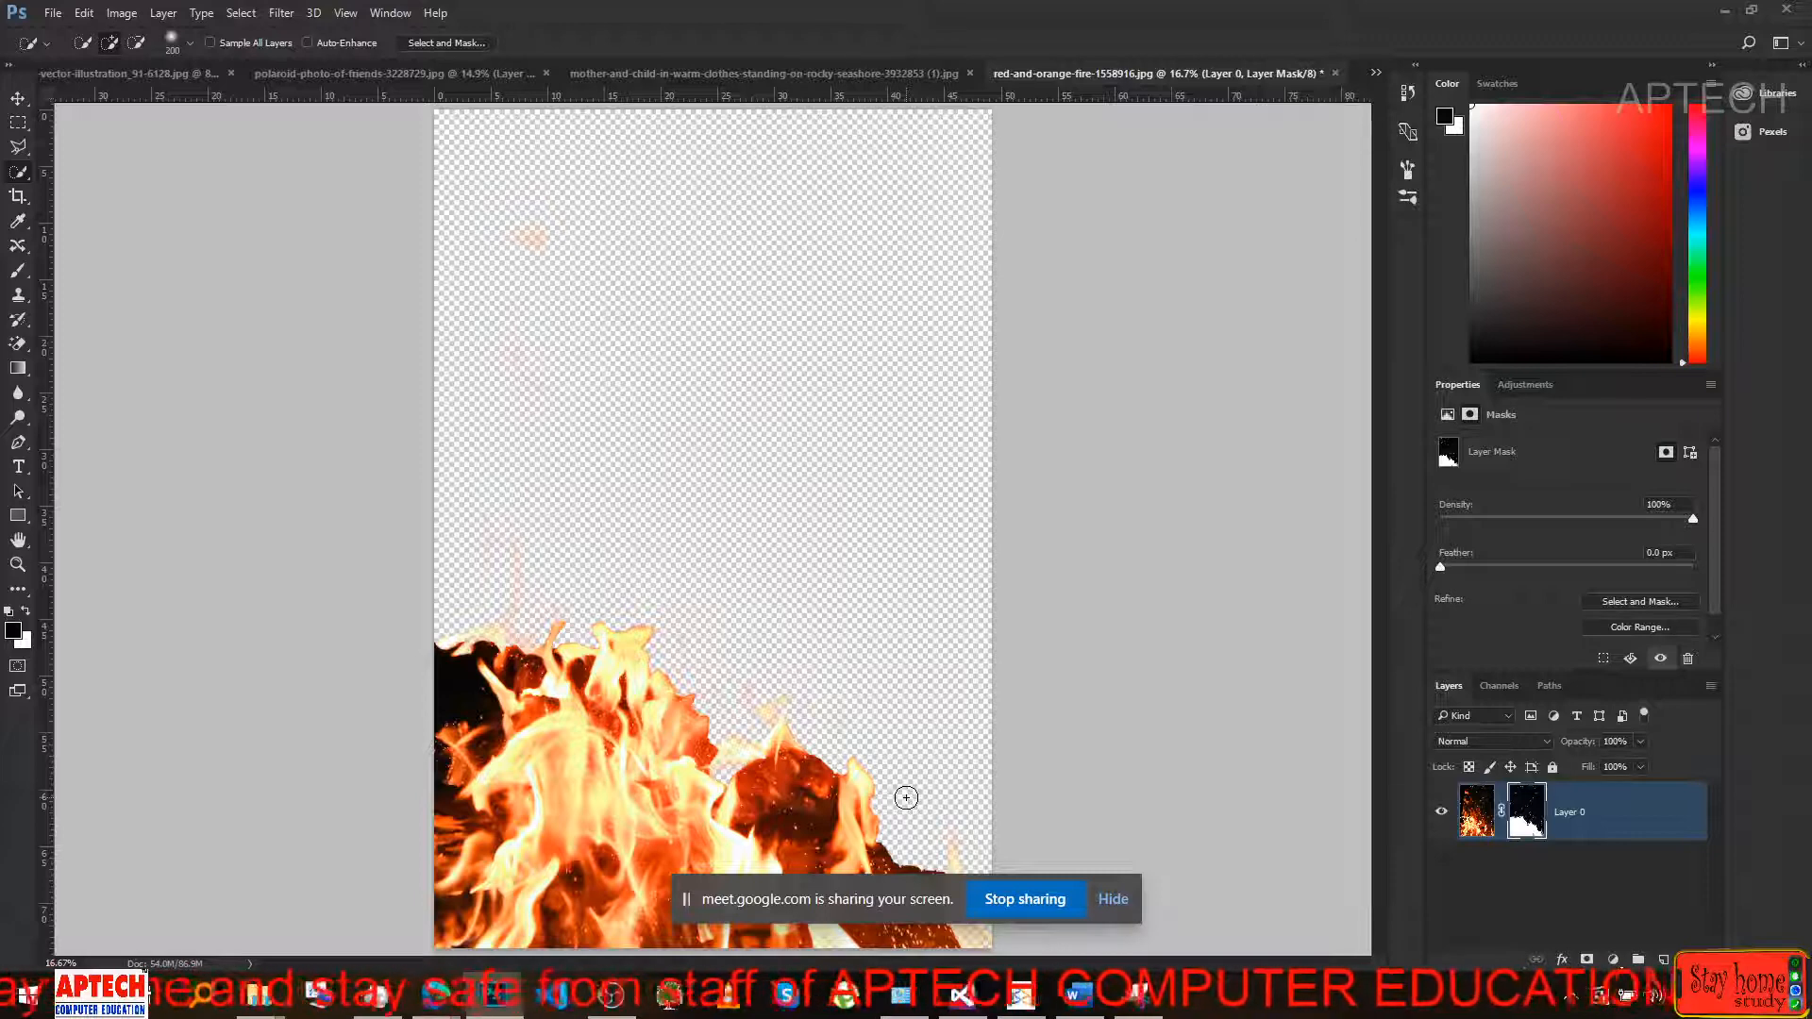
Check the Layer 0 Mask among the channels, and undo and re-add the layer mask on Layer 0.
left_click(592, 1010)
left_click(592, 1011)
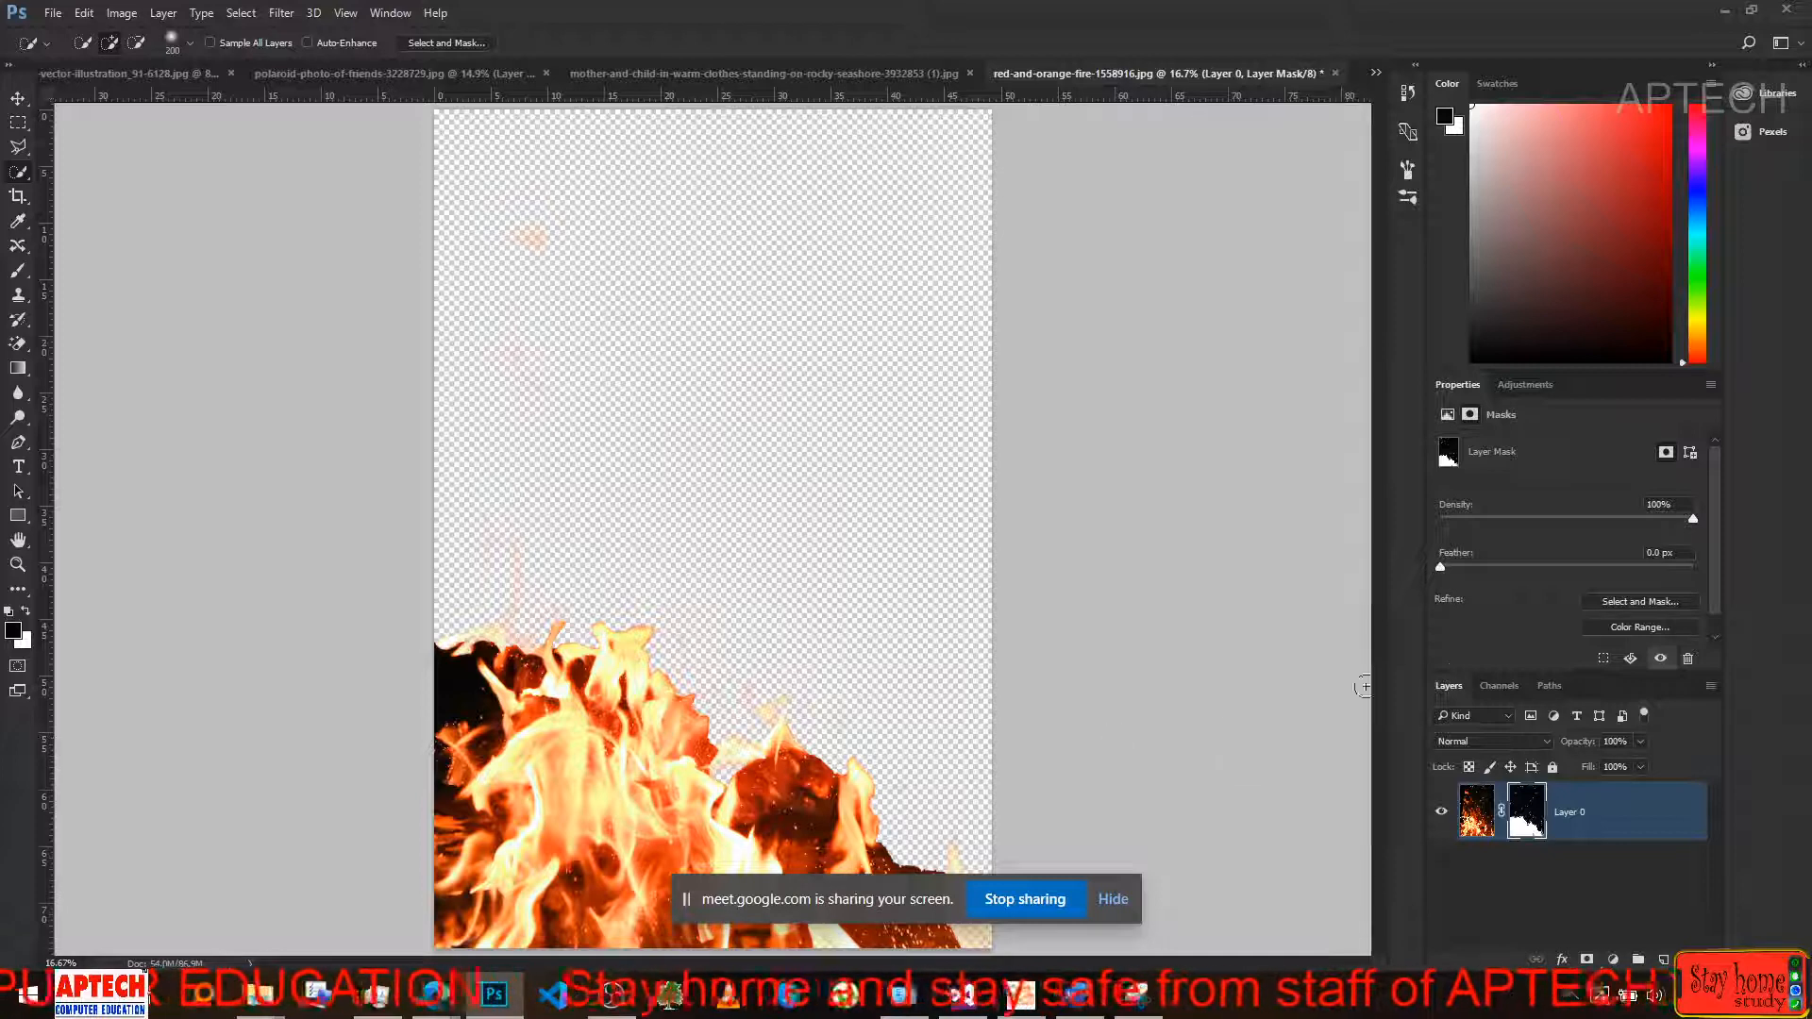
left_click(1508, 685)
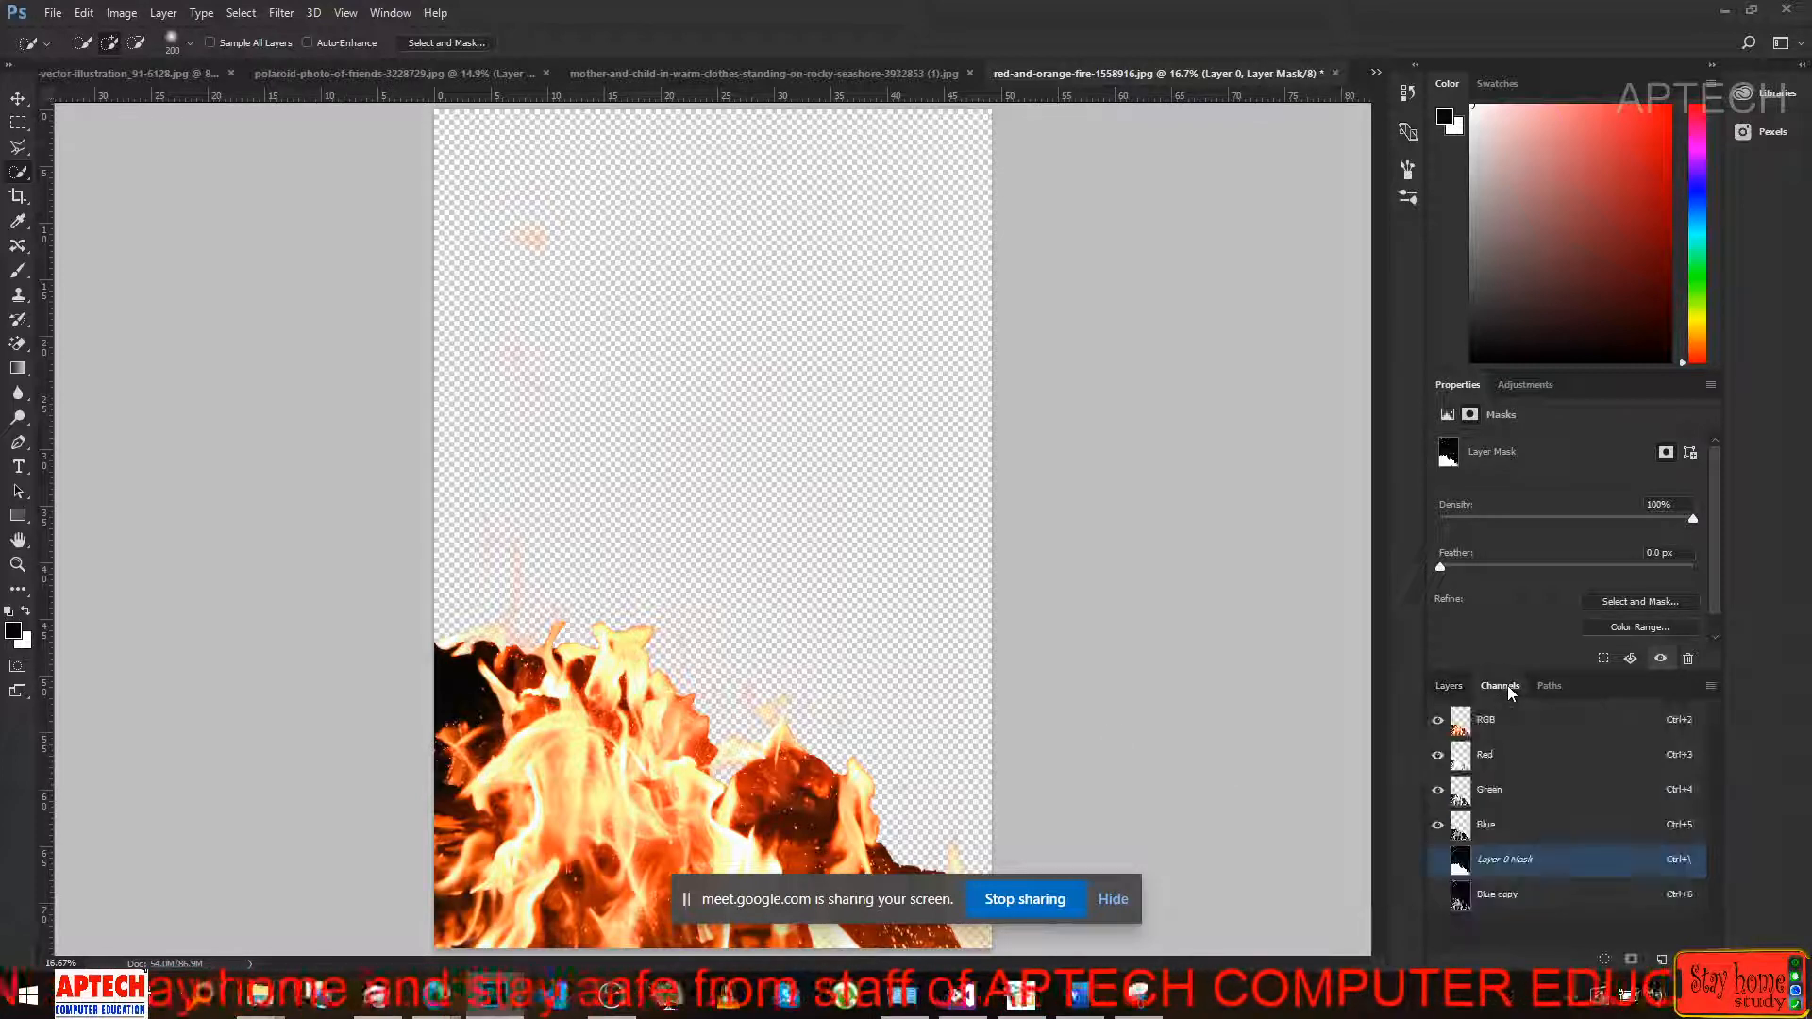
left_click(1447, 685)
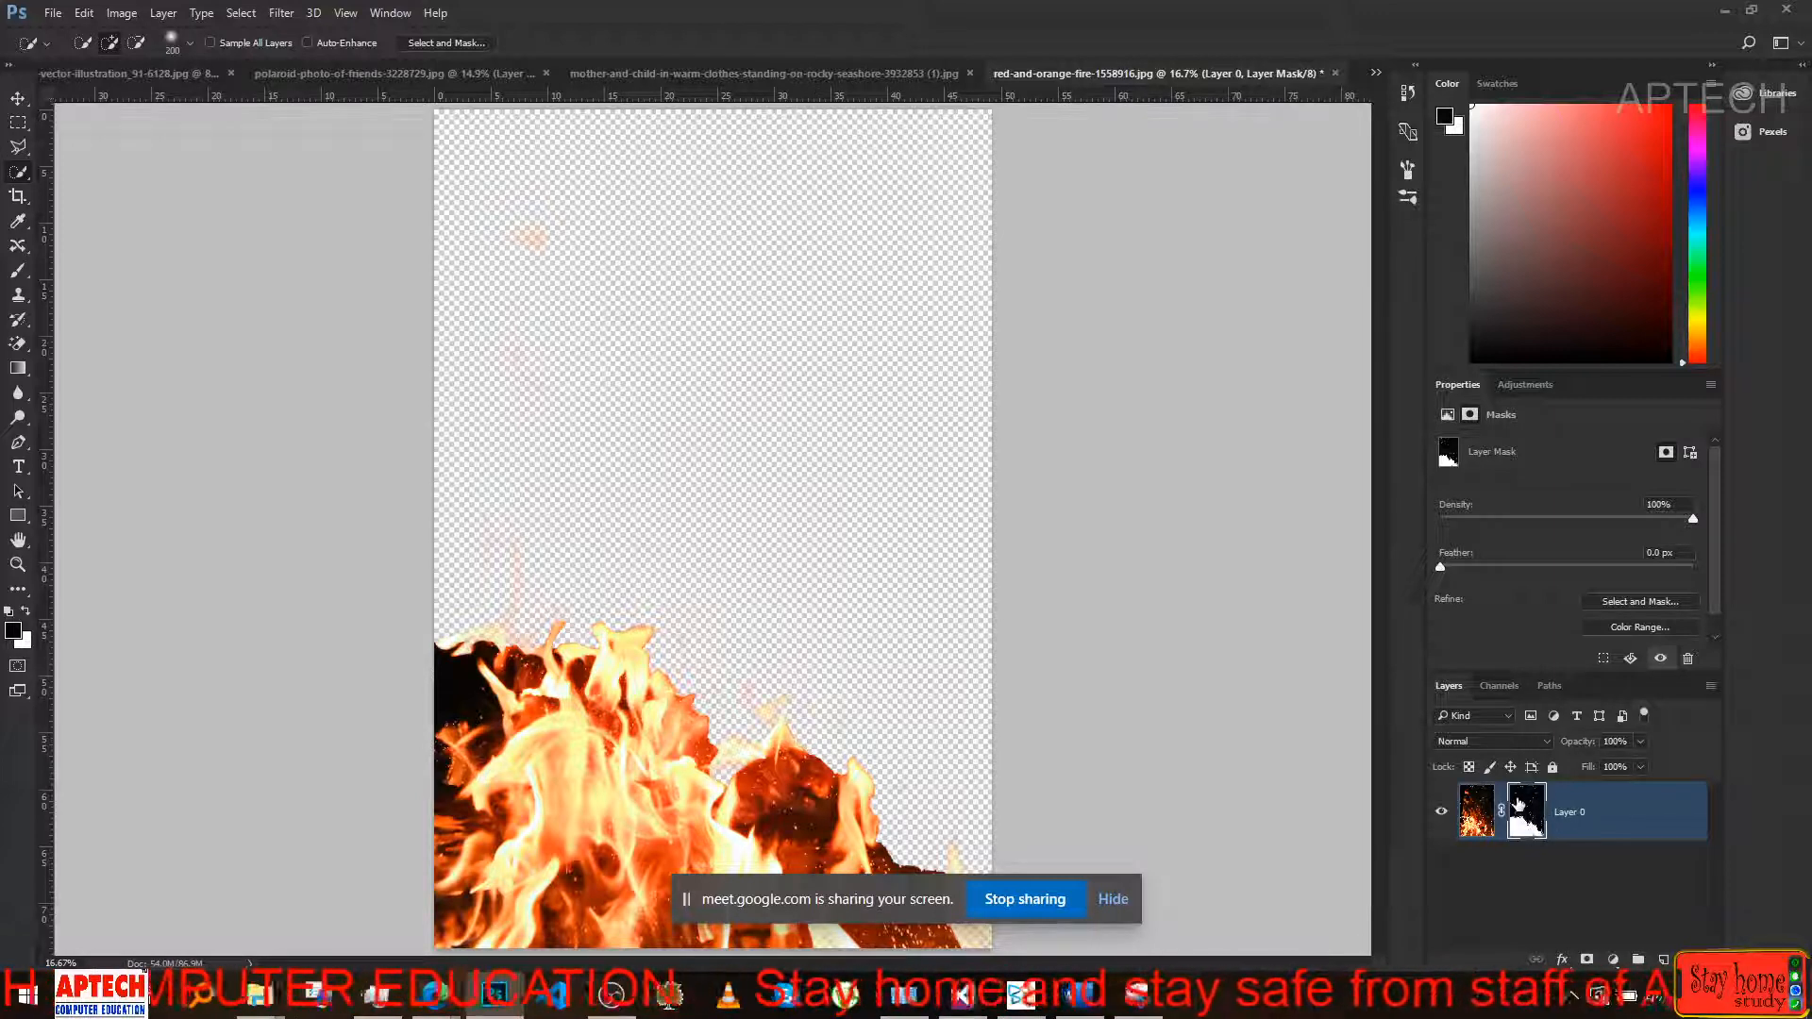
key("ctrl+z")
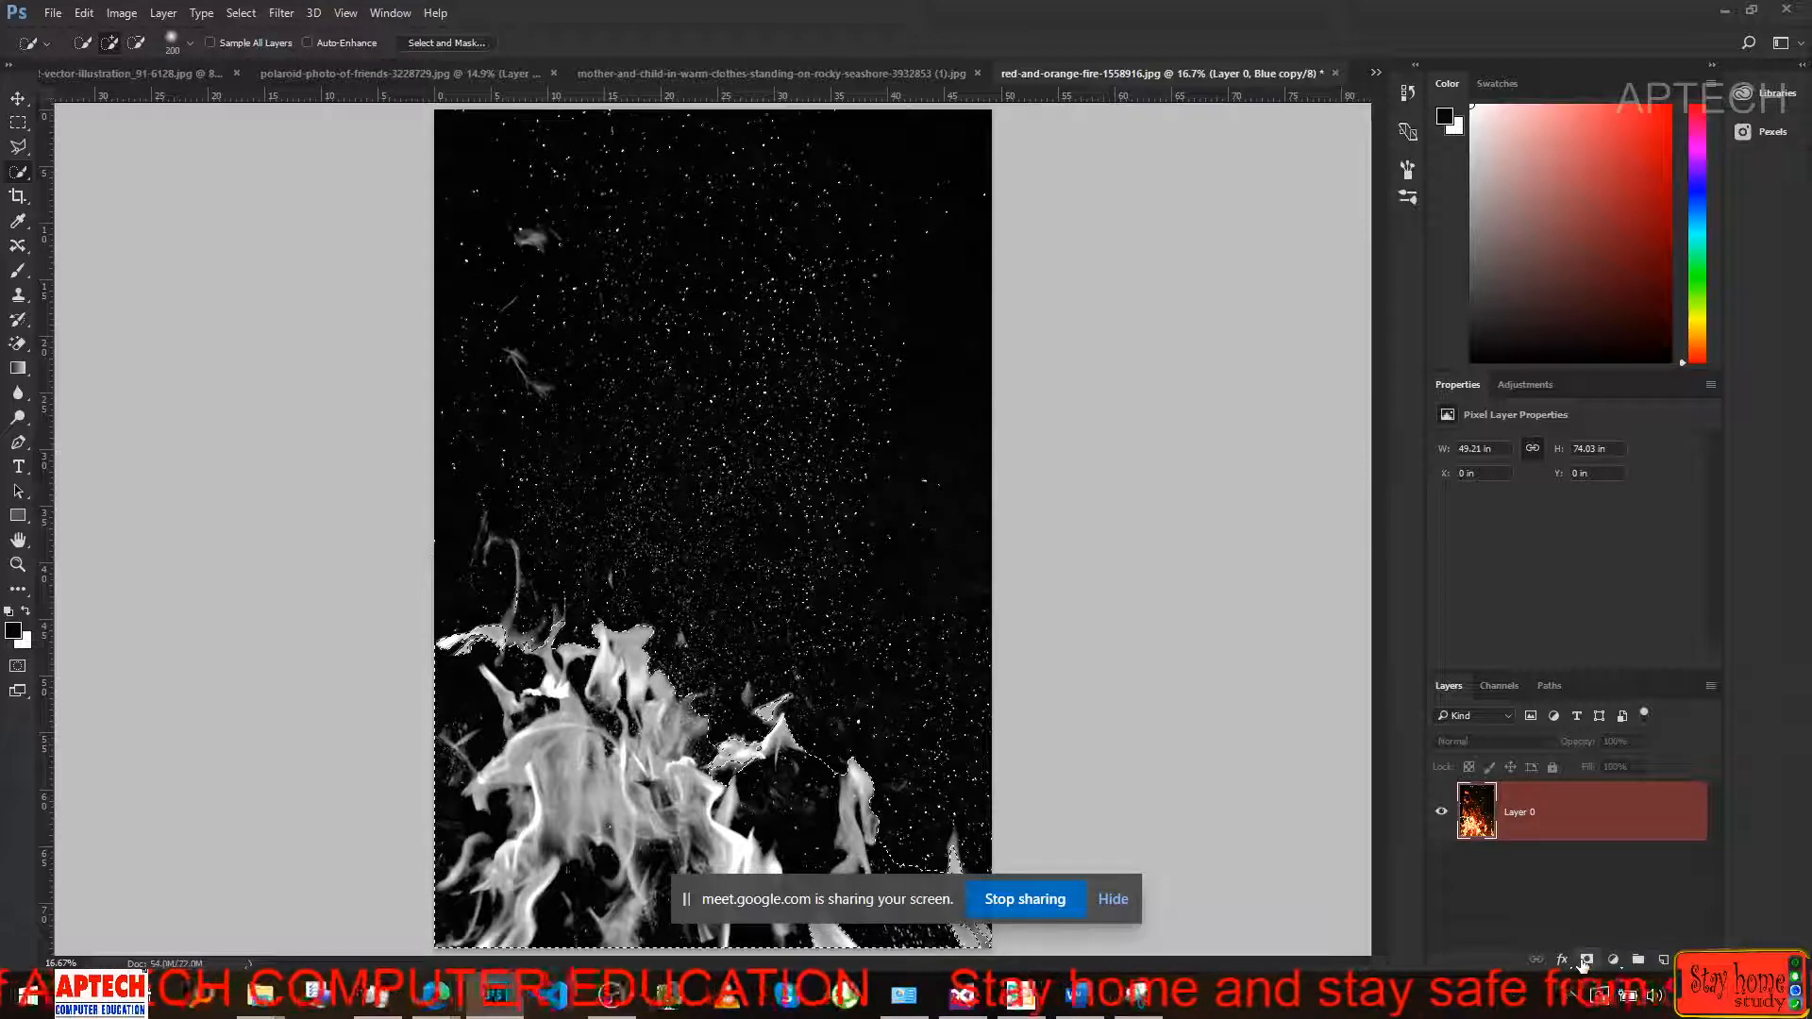
left_click(1586, 960)
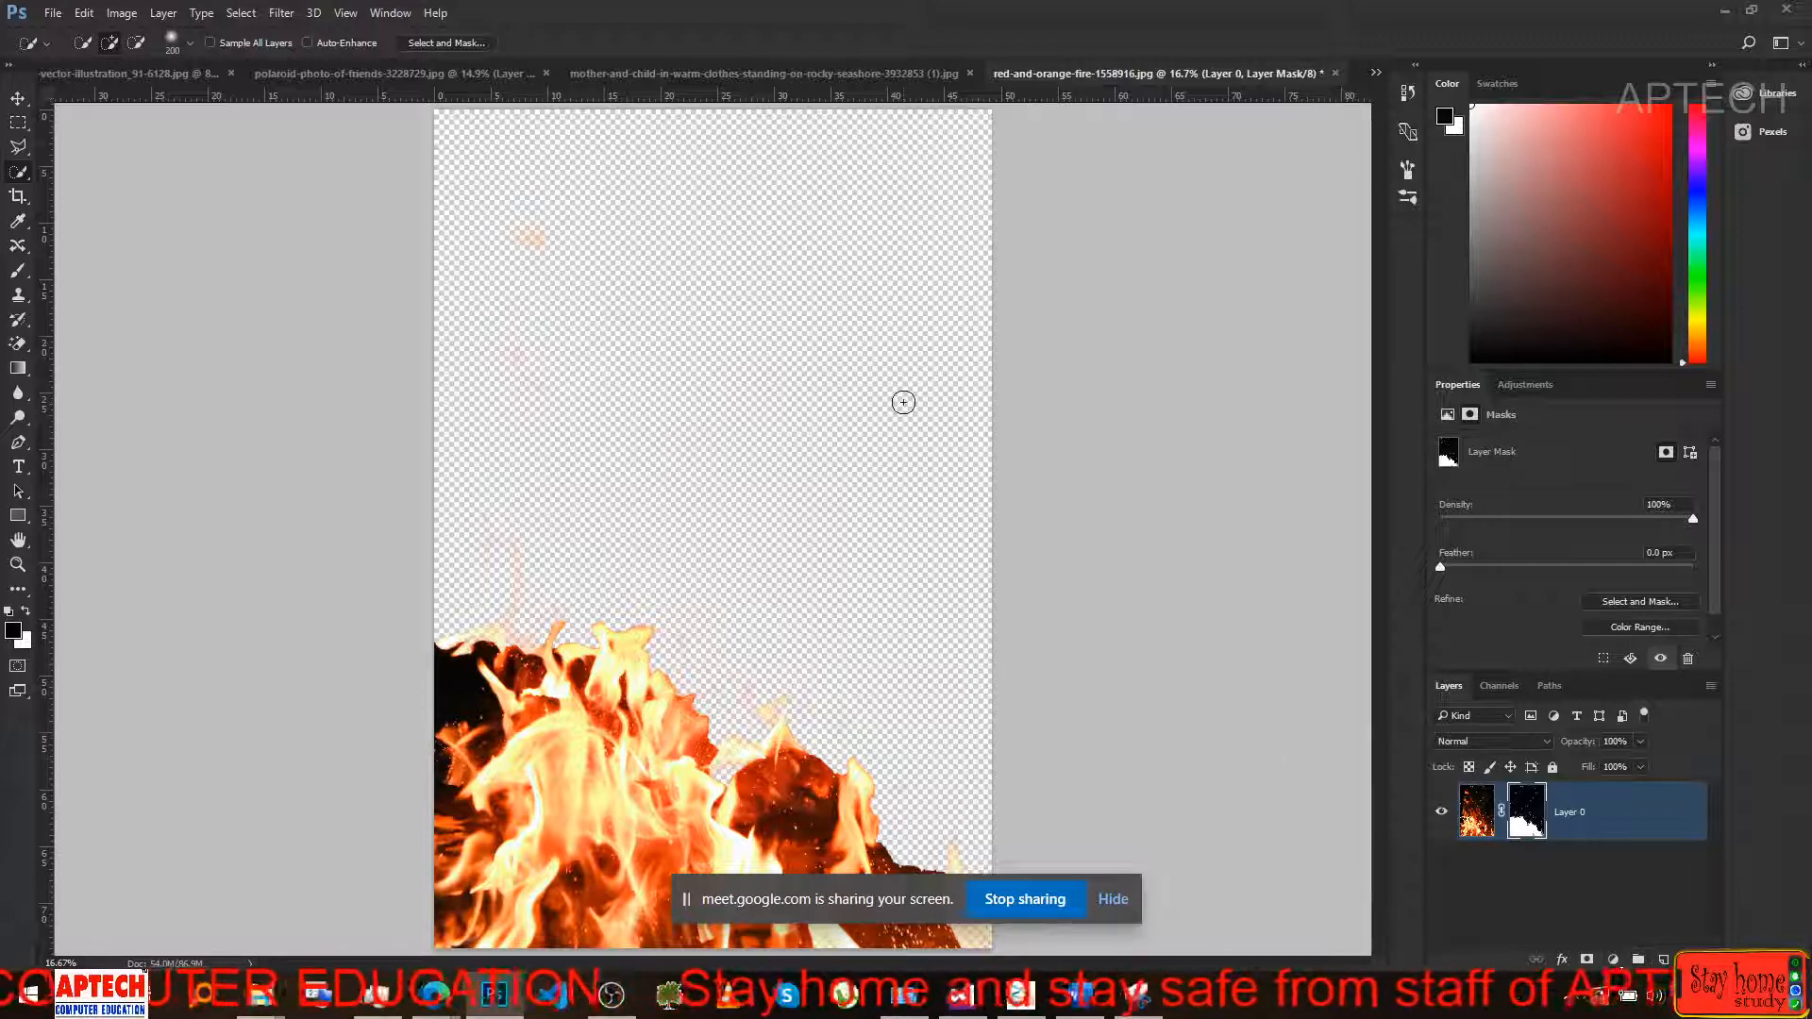
Look through the mother-and-child, polaroid and Bob Marley documents and return to the red-and-orange-fire document.
left_click(642, 73)
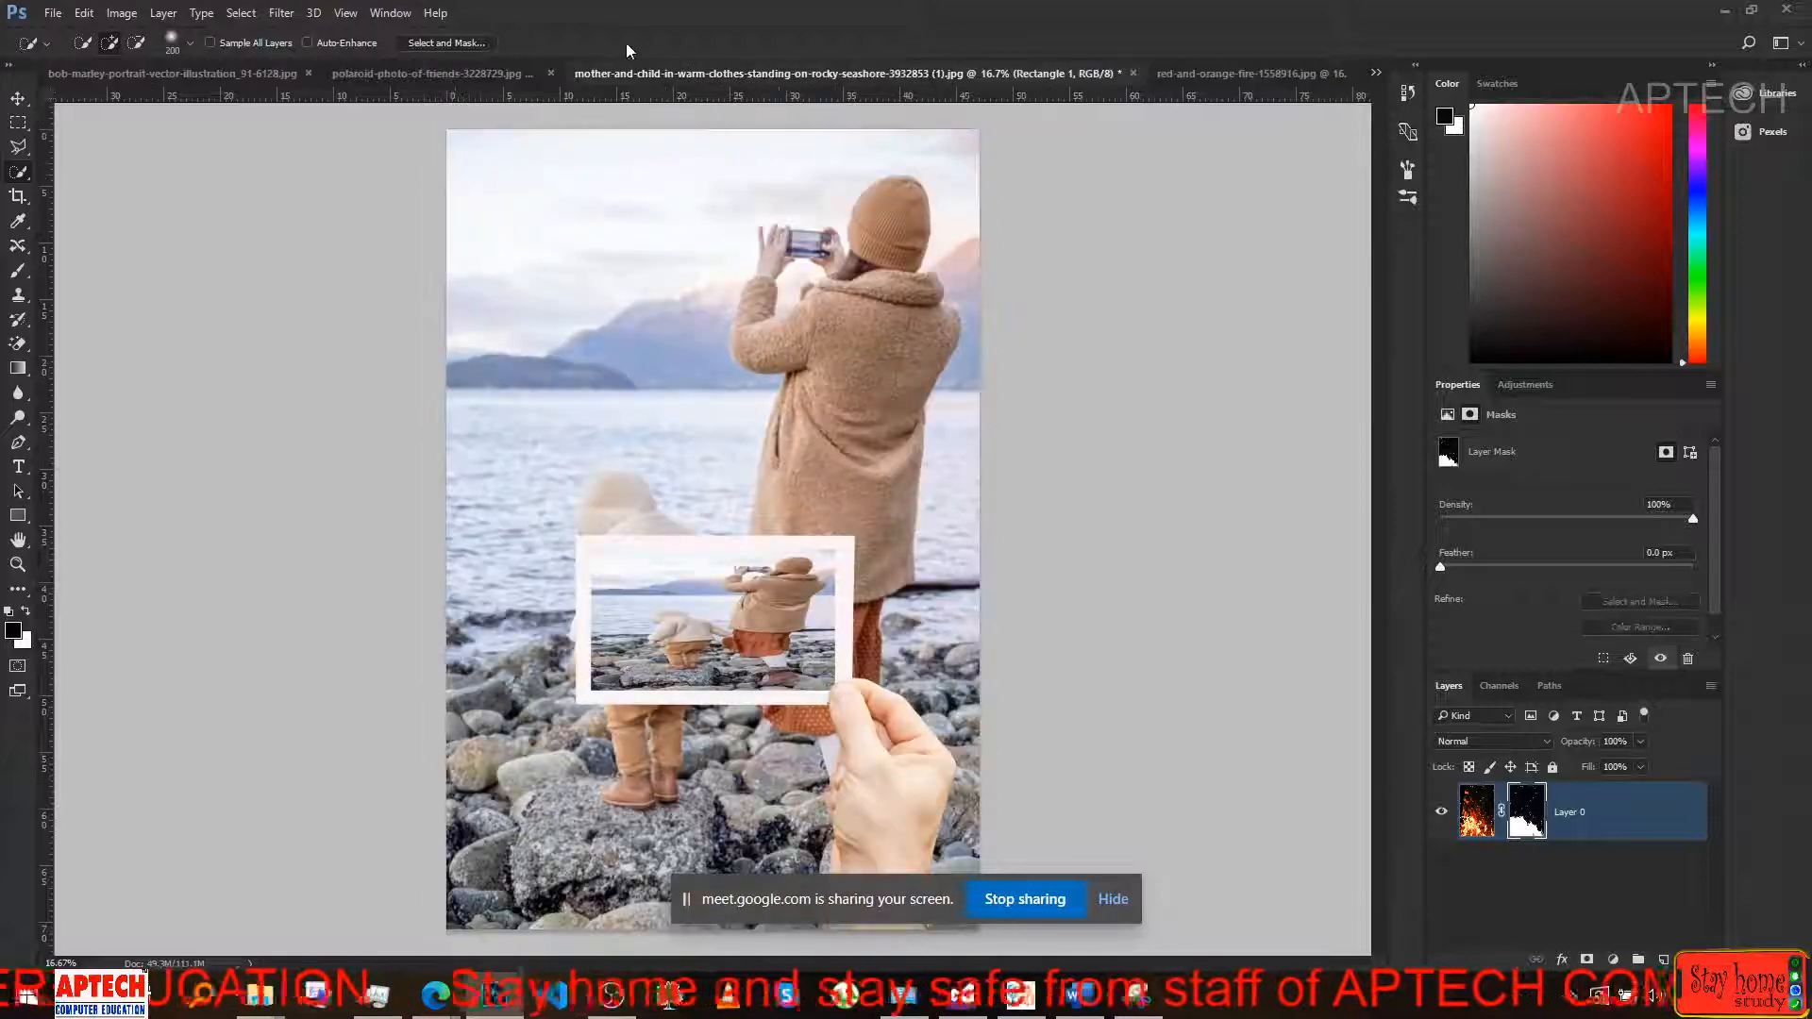
left_click(441, 75)
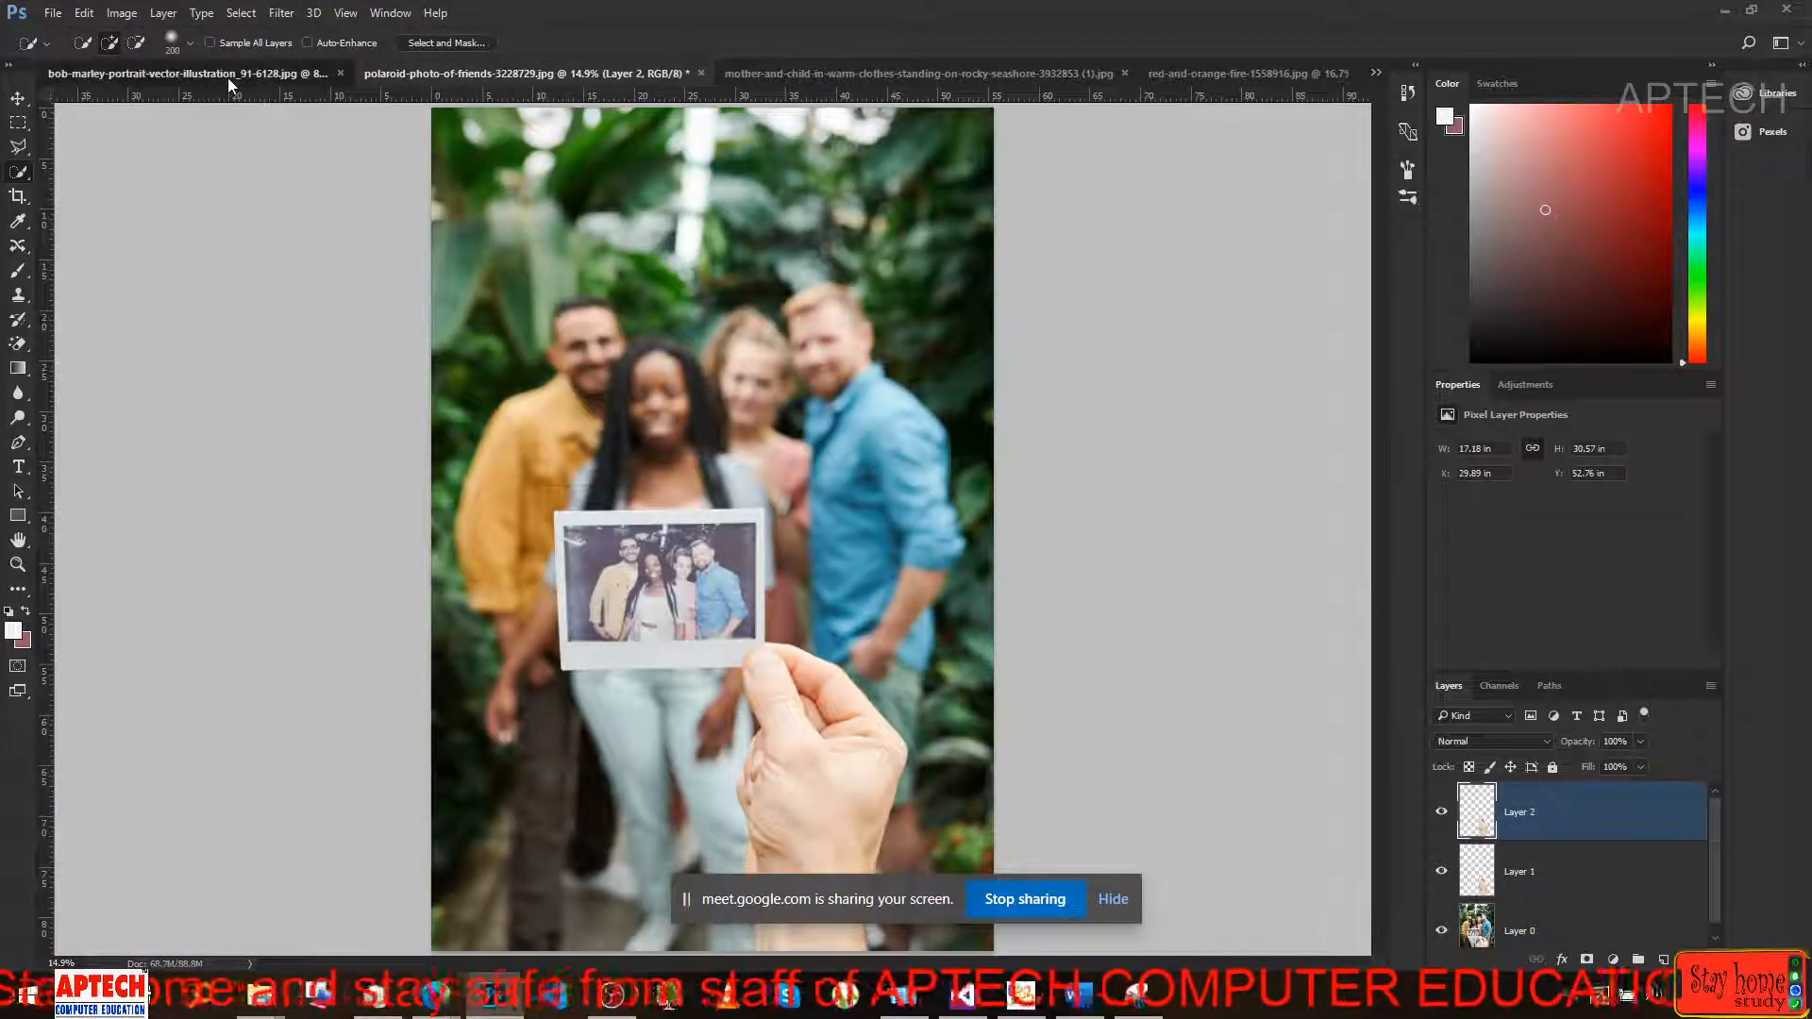
left_click(228, 77)
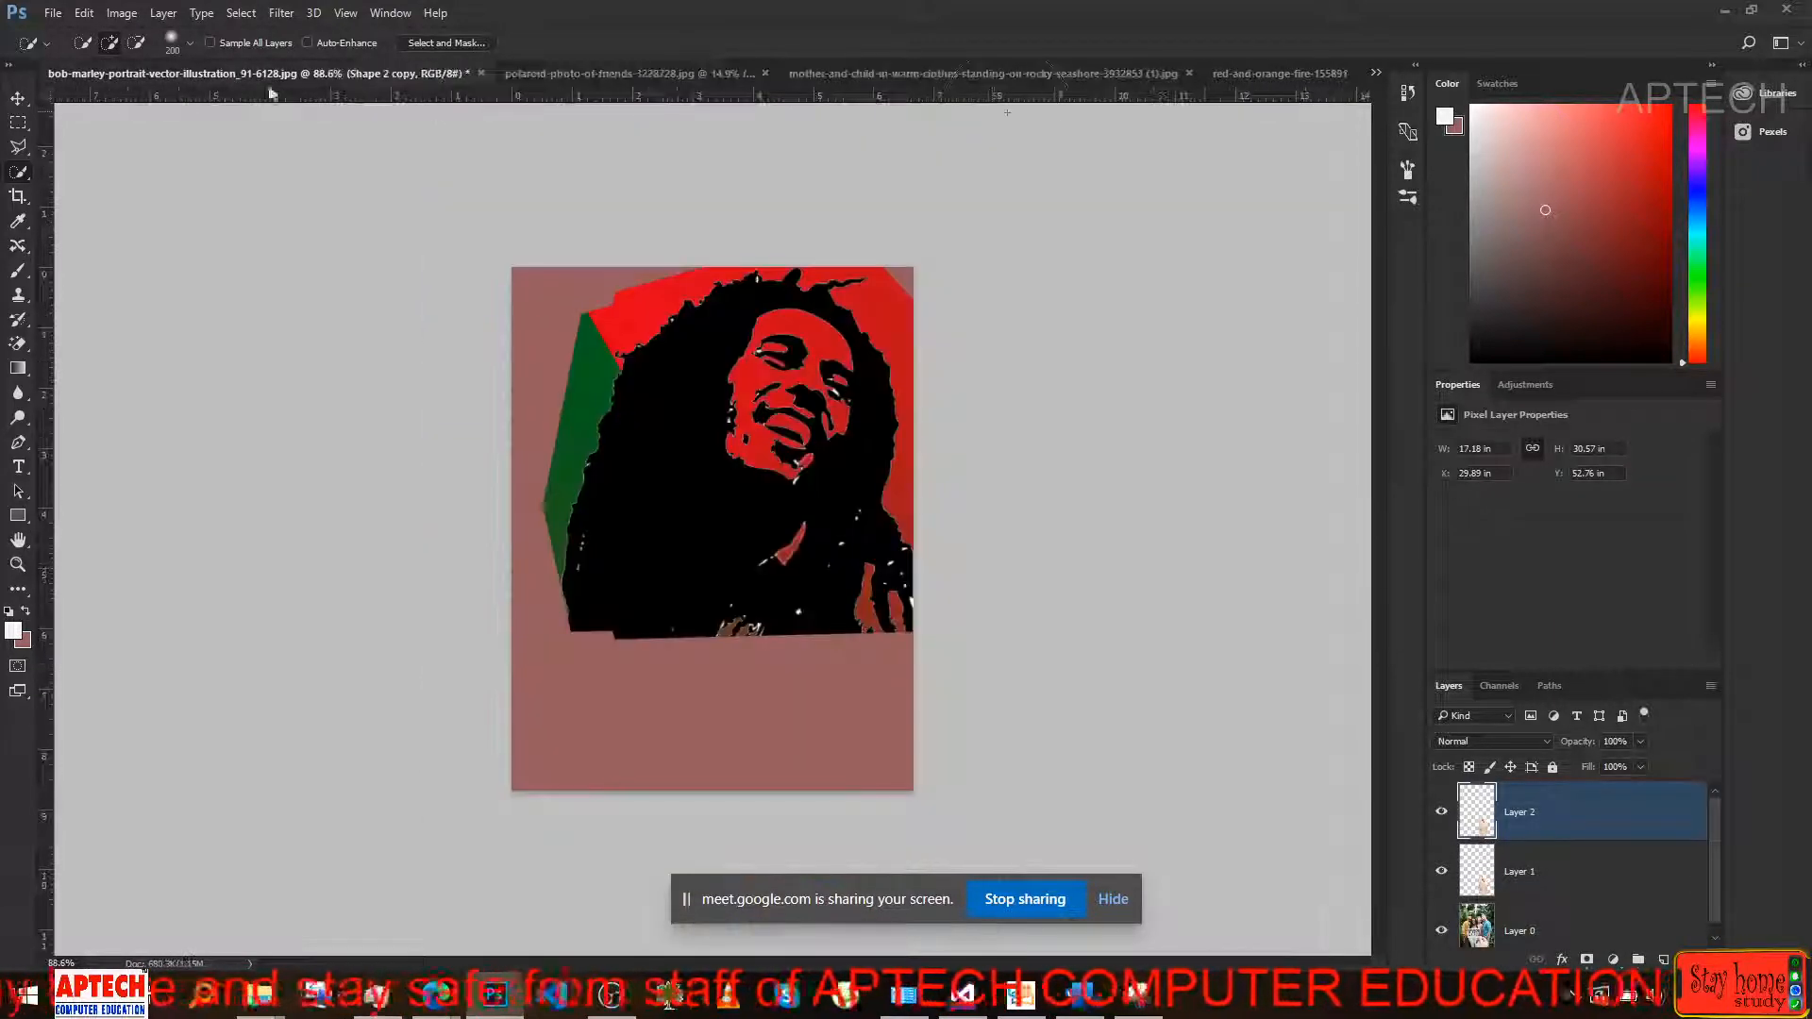
left_click(1272, 79)
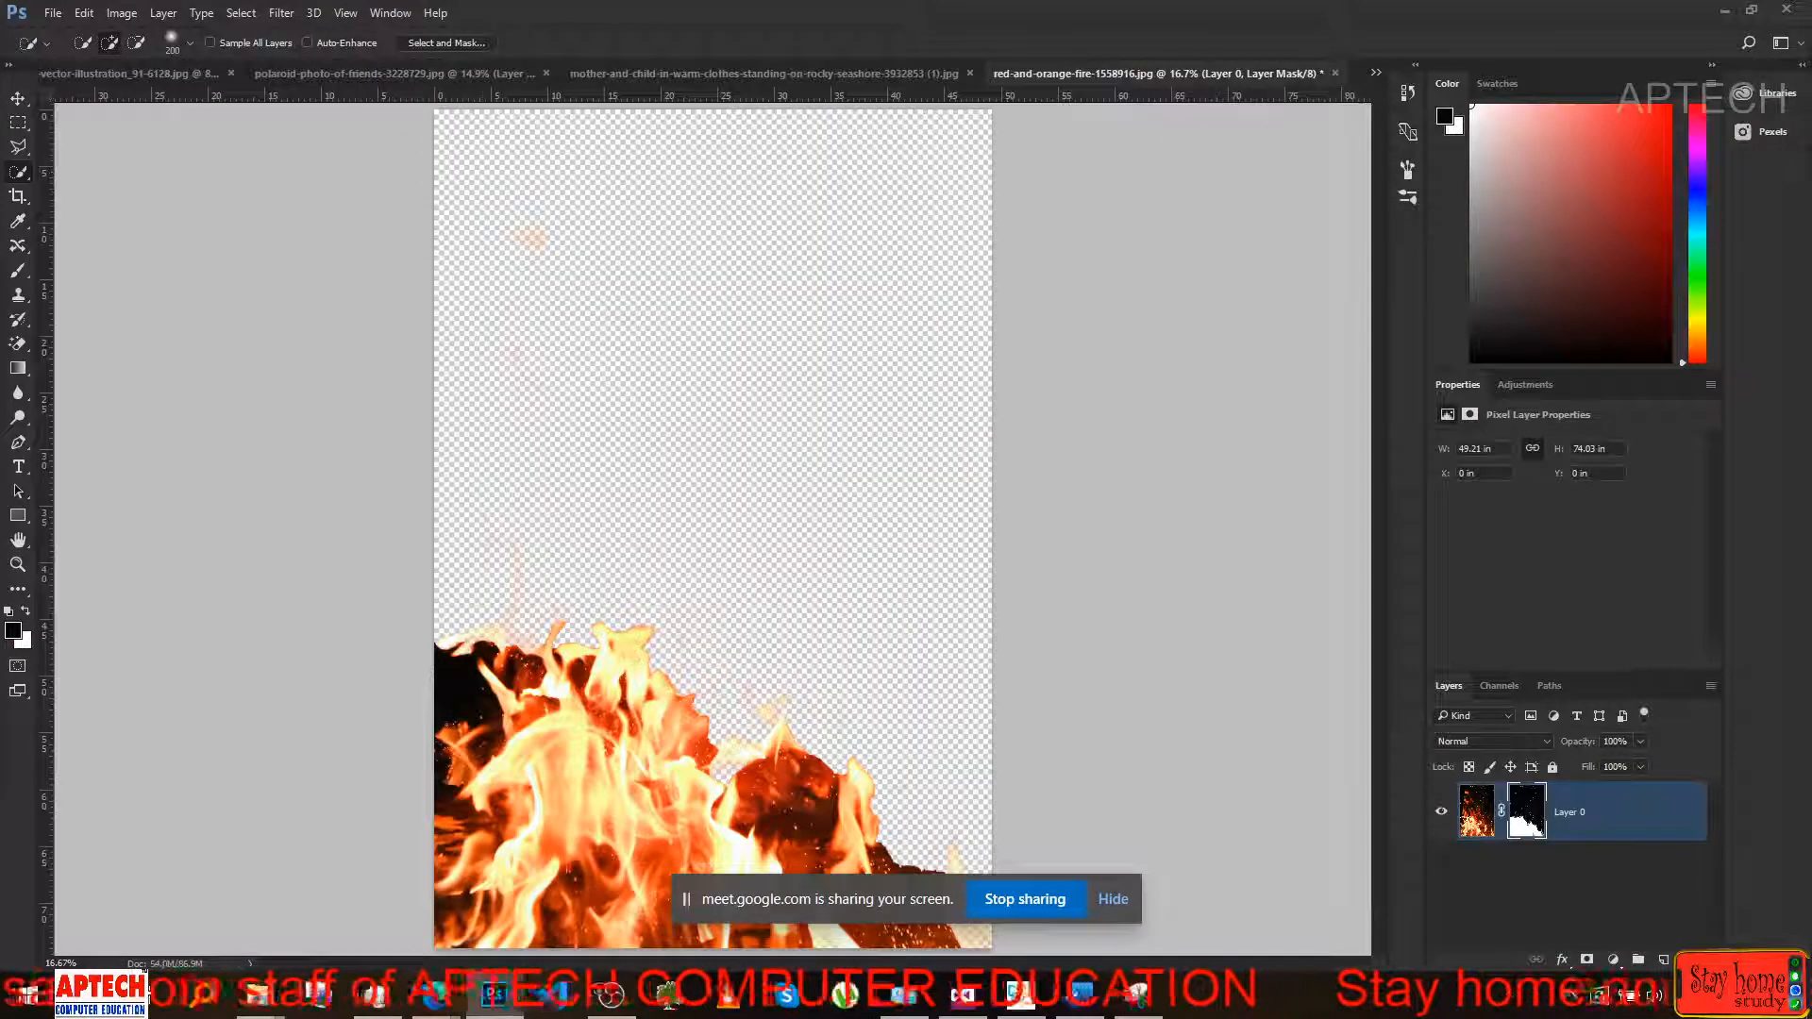
Find pexels-photo-1036643.jpeg in the Saved Pictures folder and place it into the red-and-orange-fire document in Photoshop.
mouse_move(260, 993)
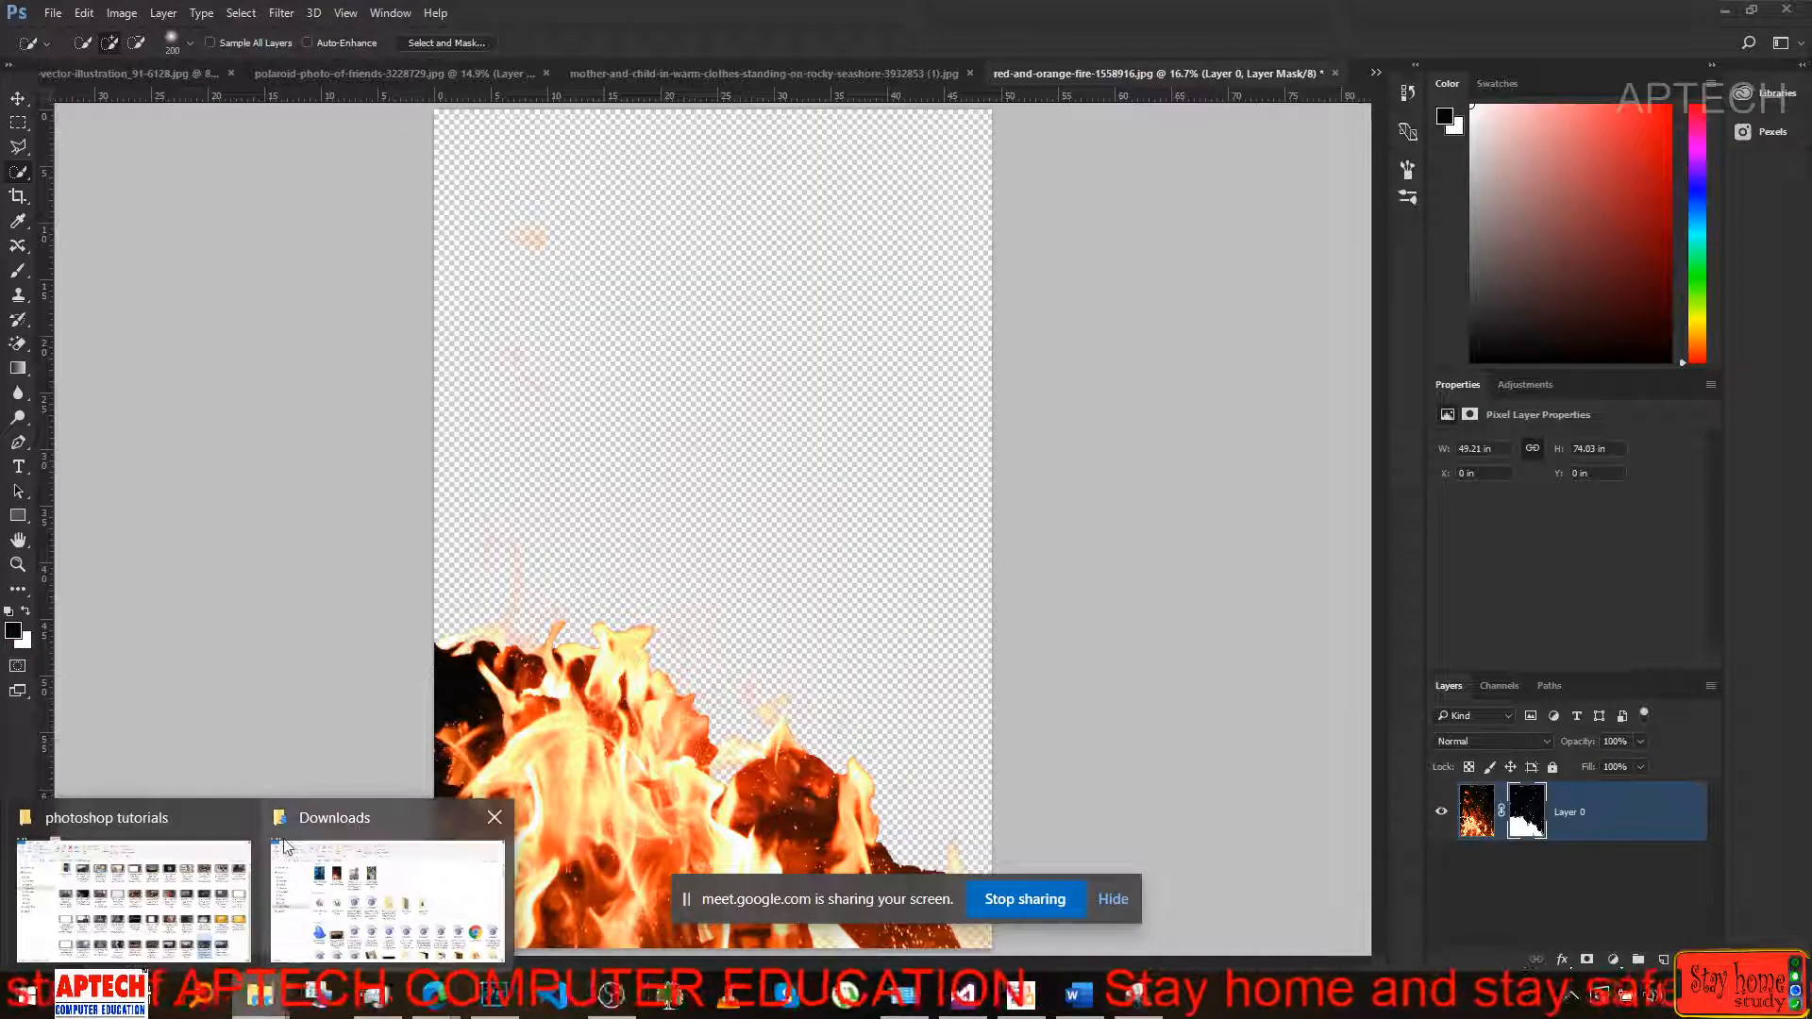
left_click(288, 854)
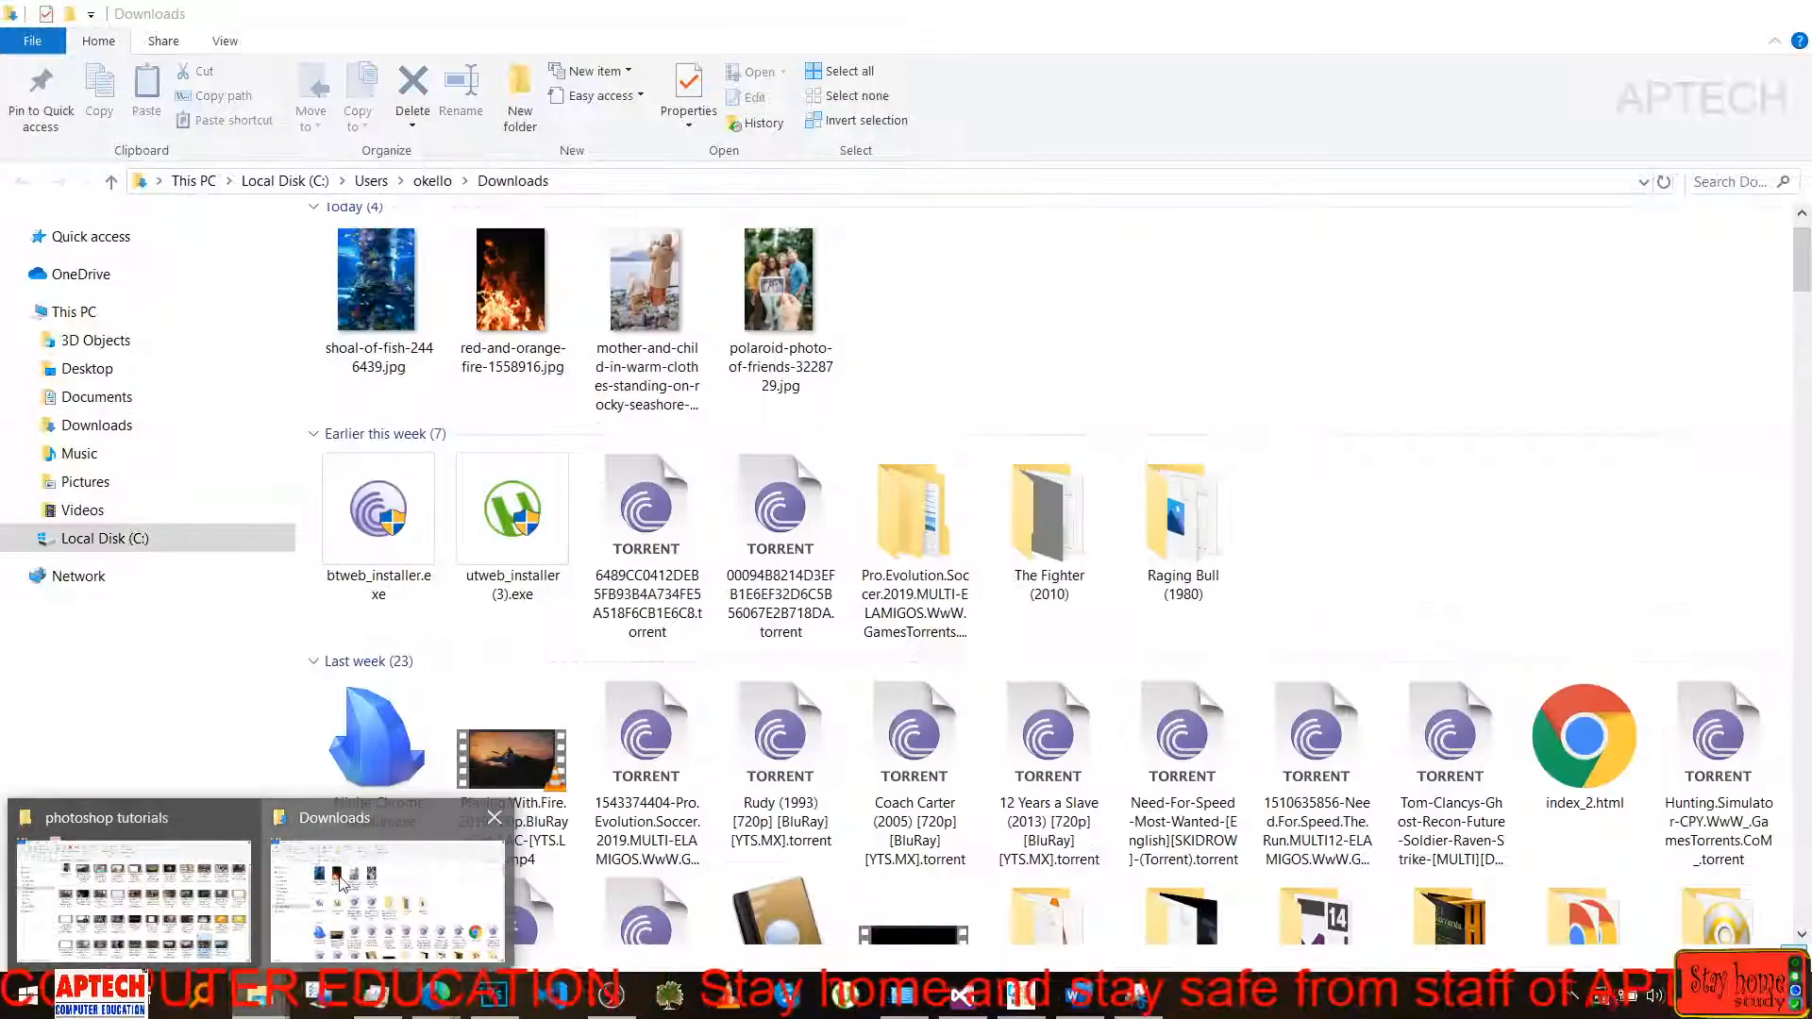
left_click(342, 884)
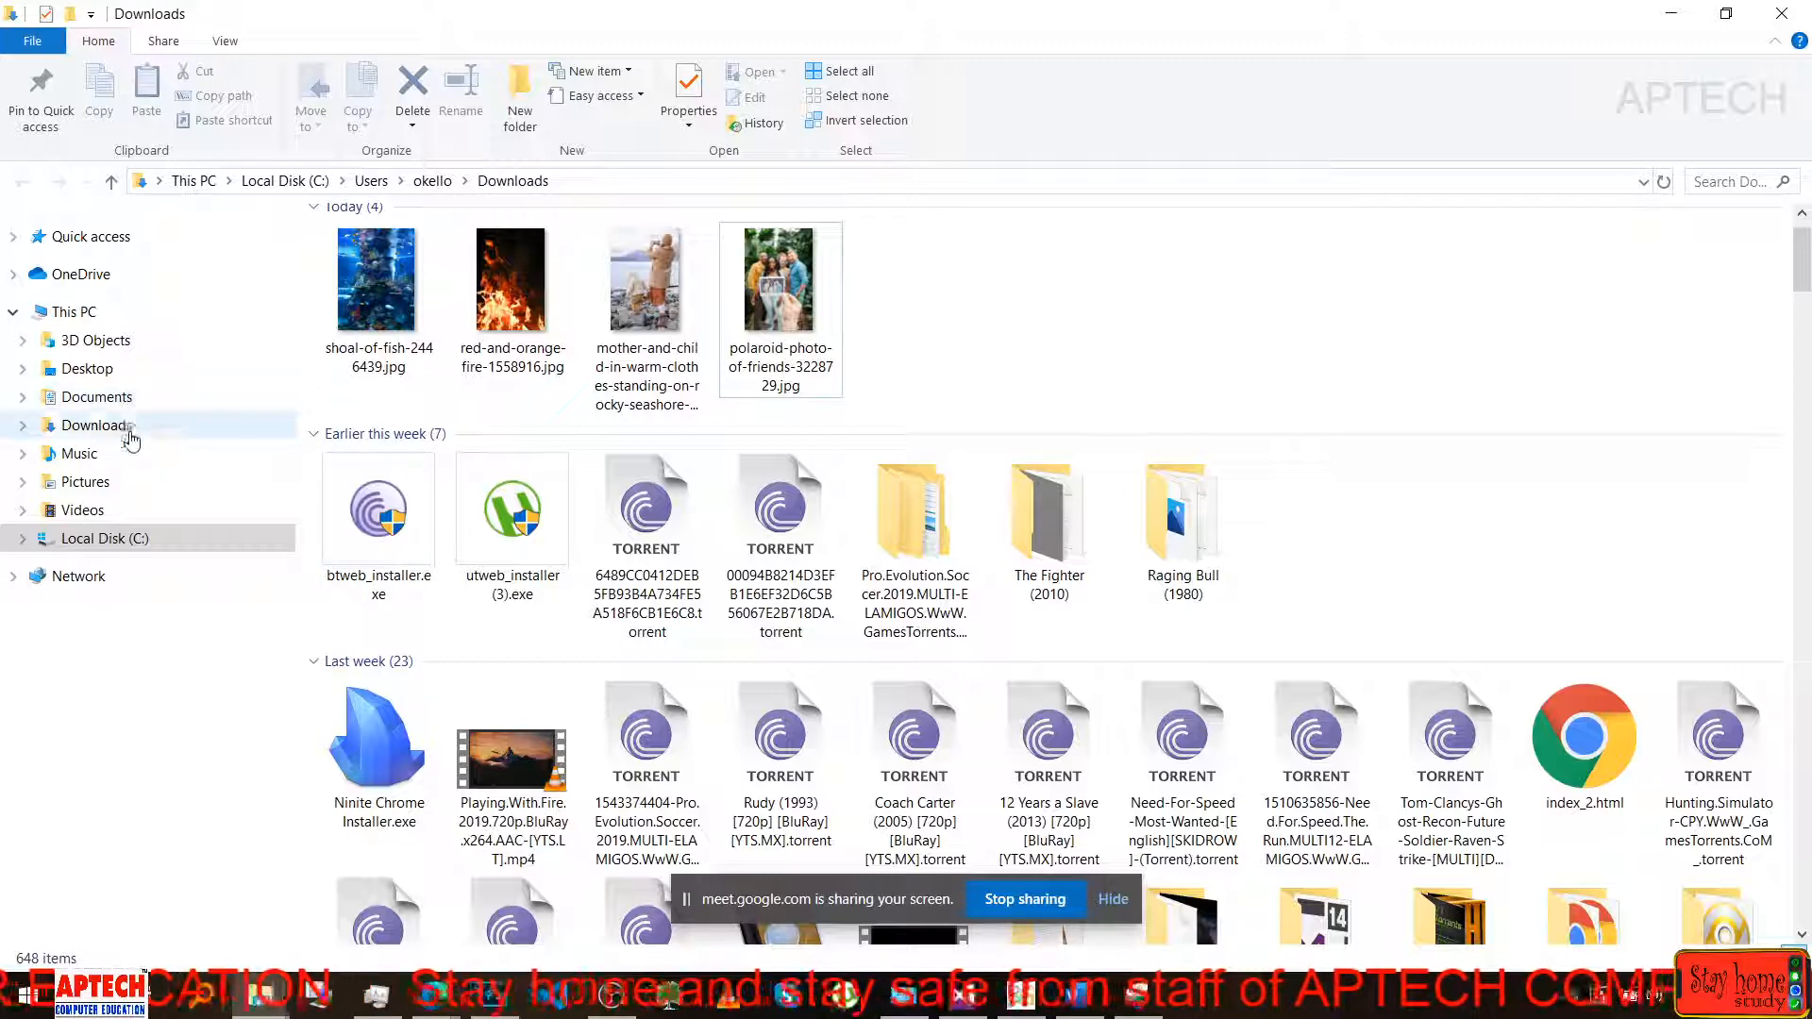
left_click(140, 480)
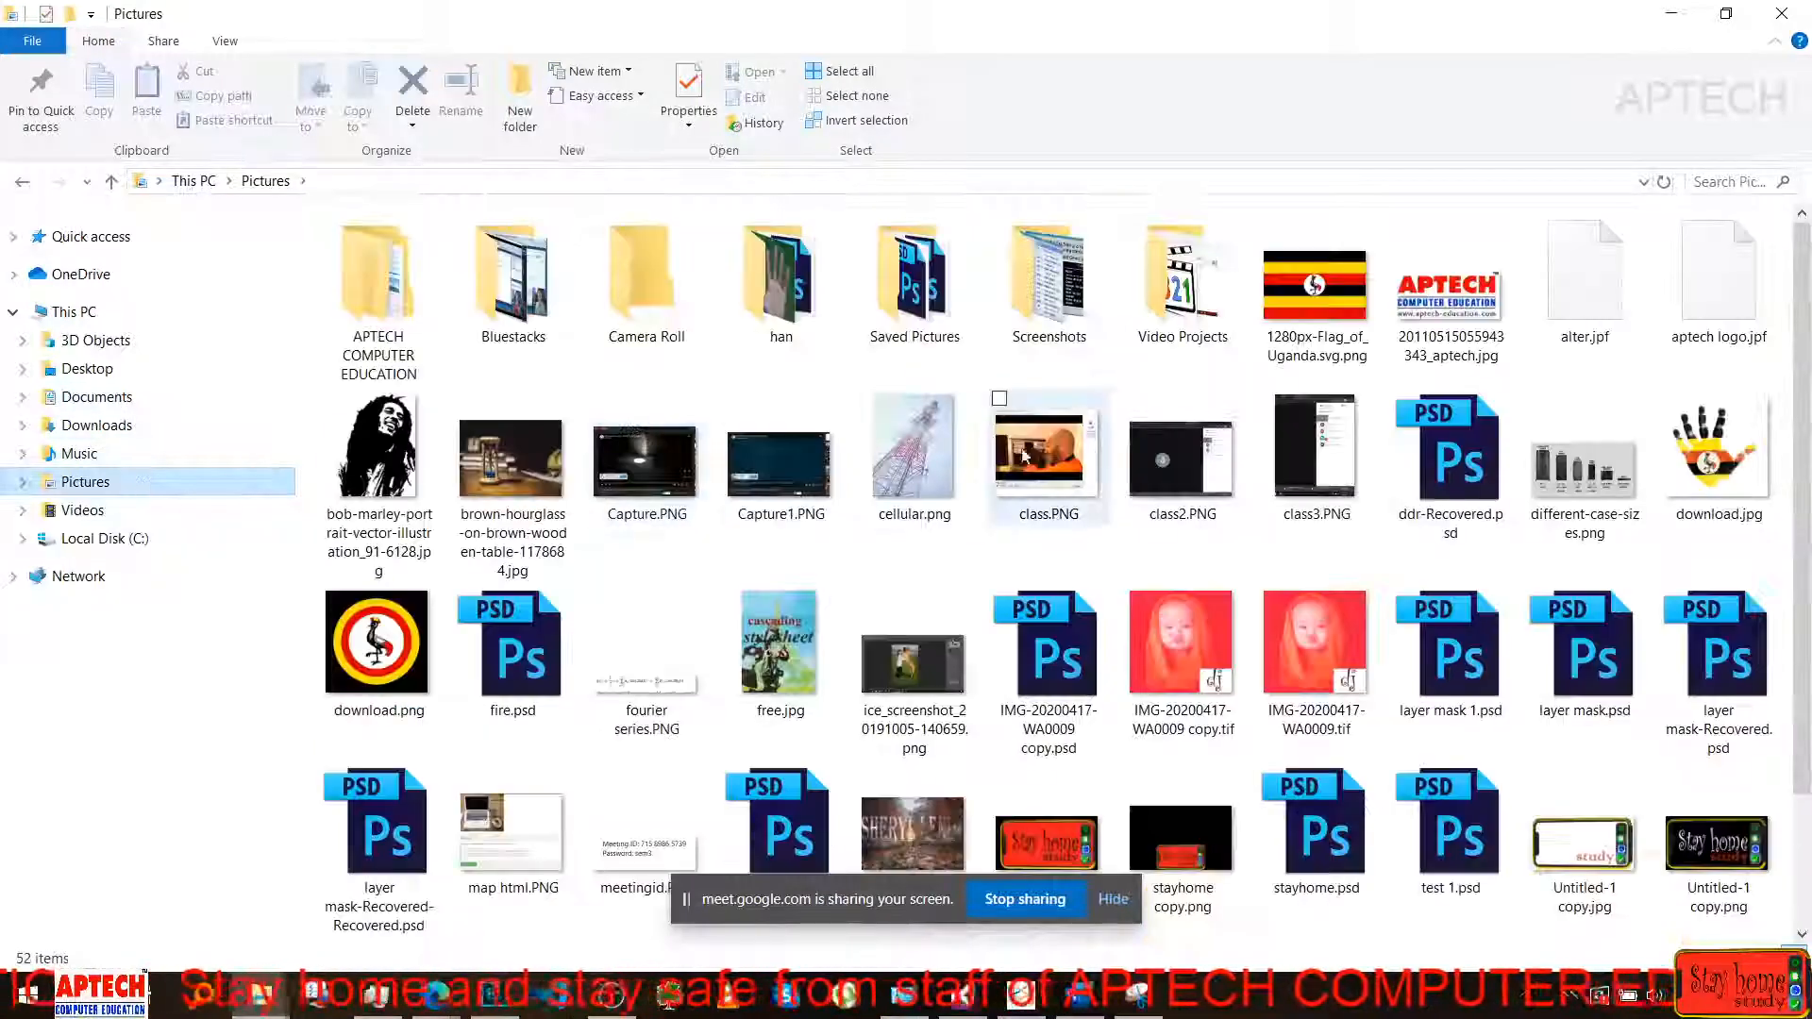
double_click(887, 342)
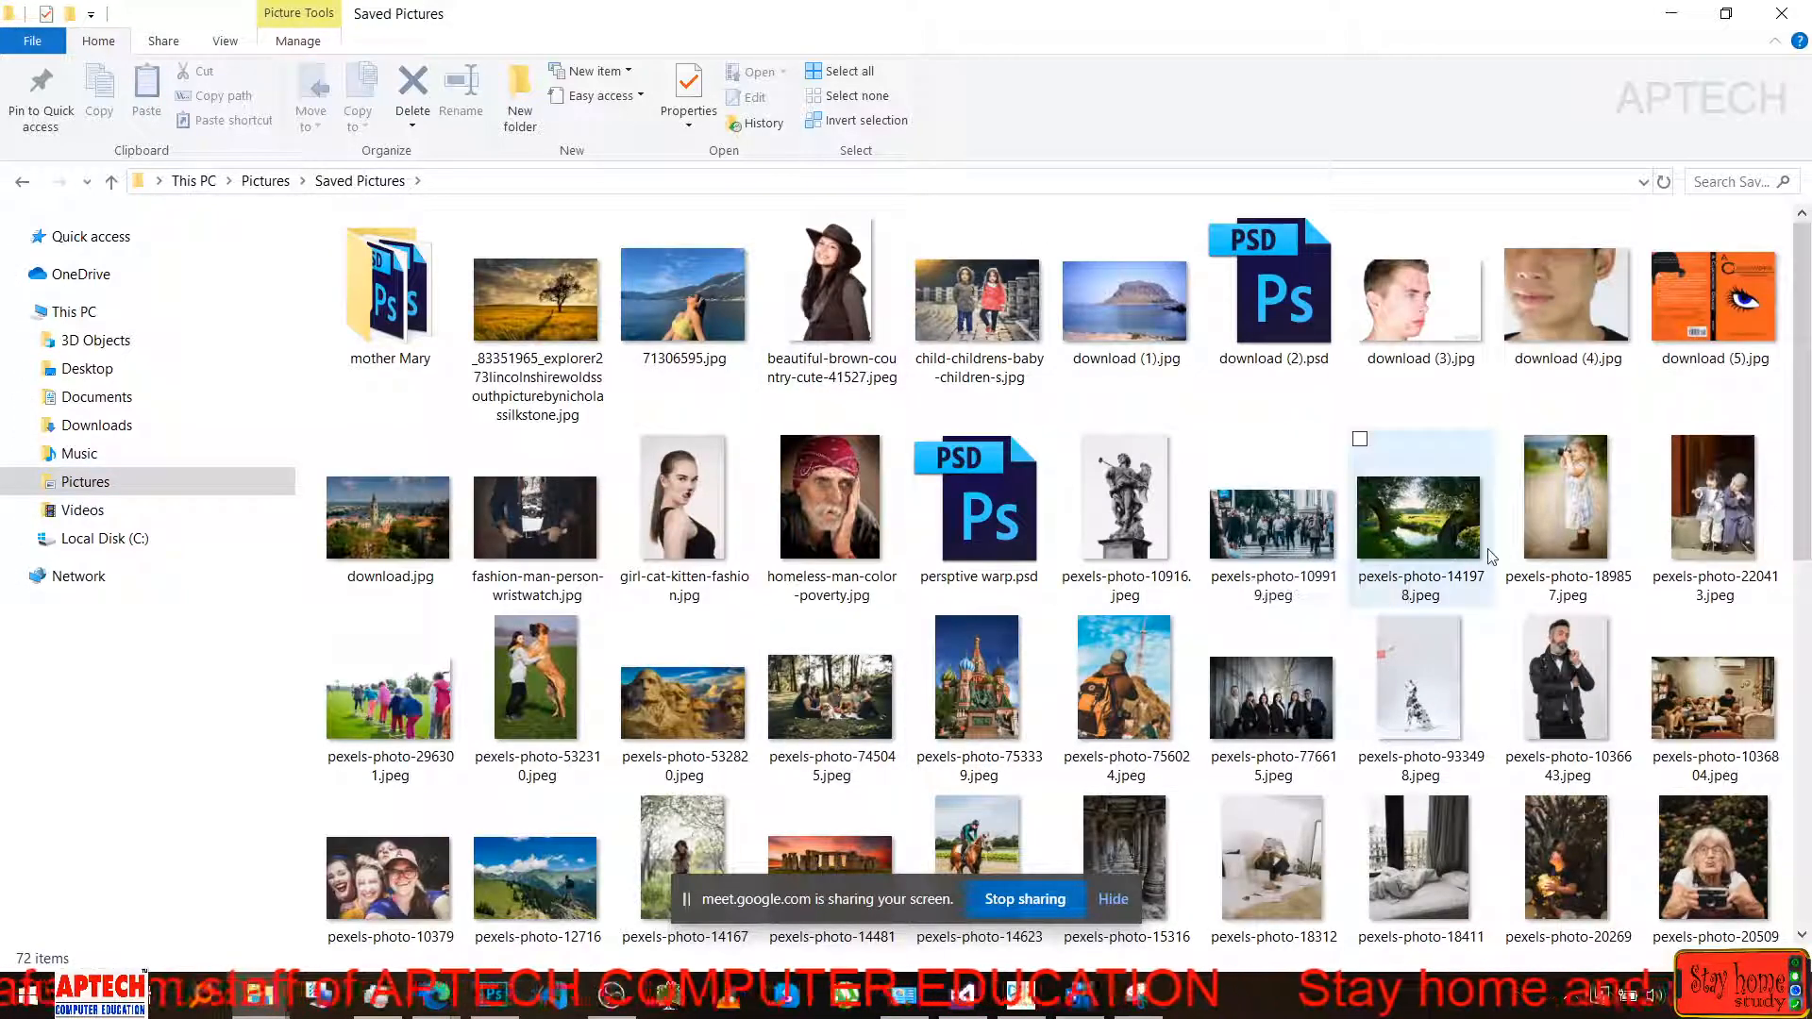
scroll(1489, 555, "down", 2)
scroll(1489, 555, "down", 1)
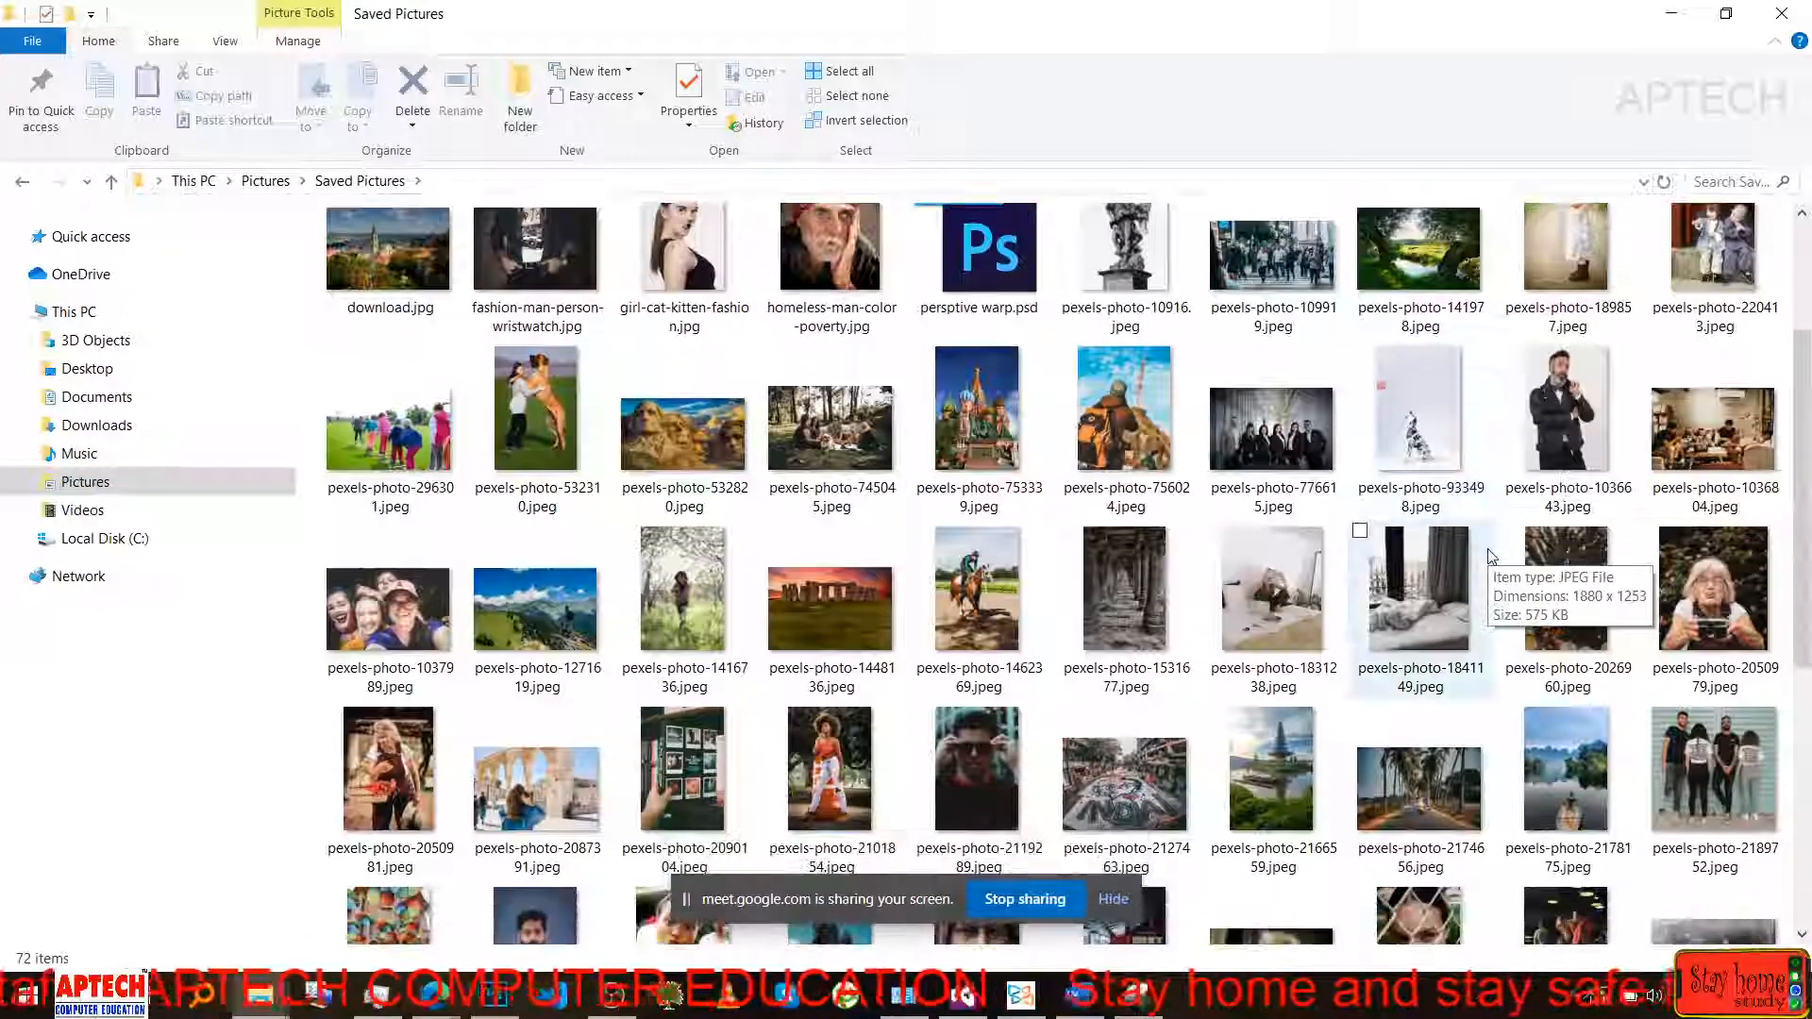
scroll(1389, 614, "down", 2)
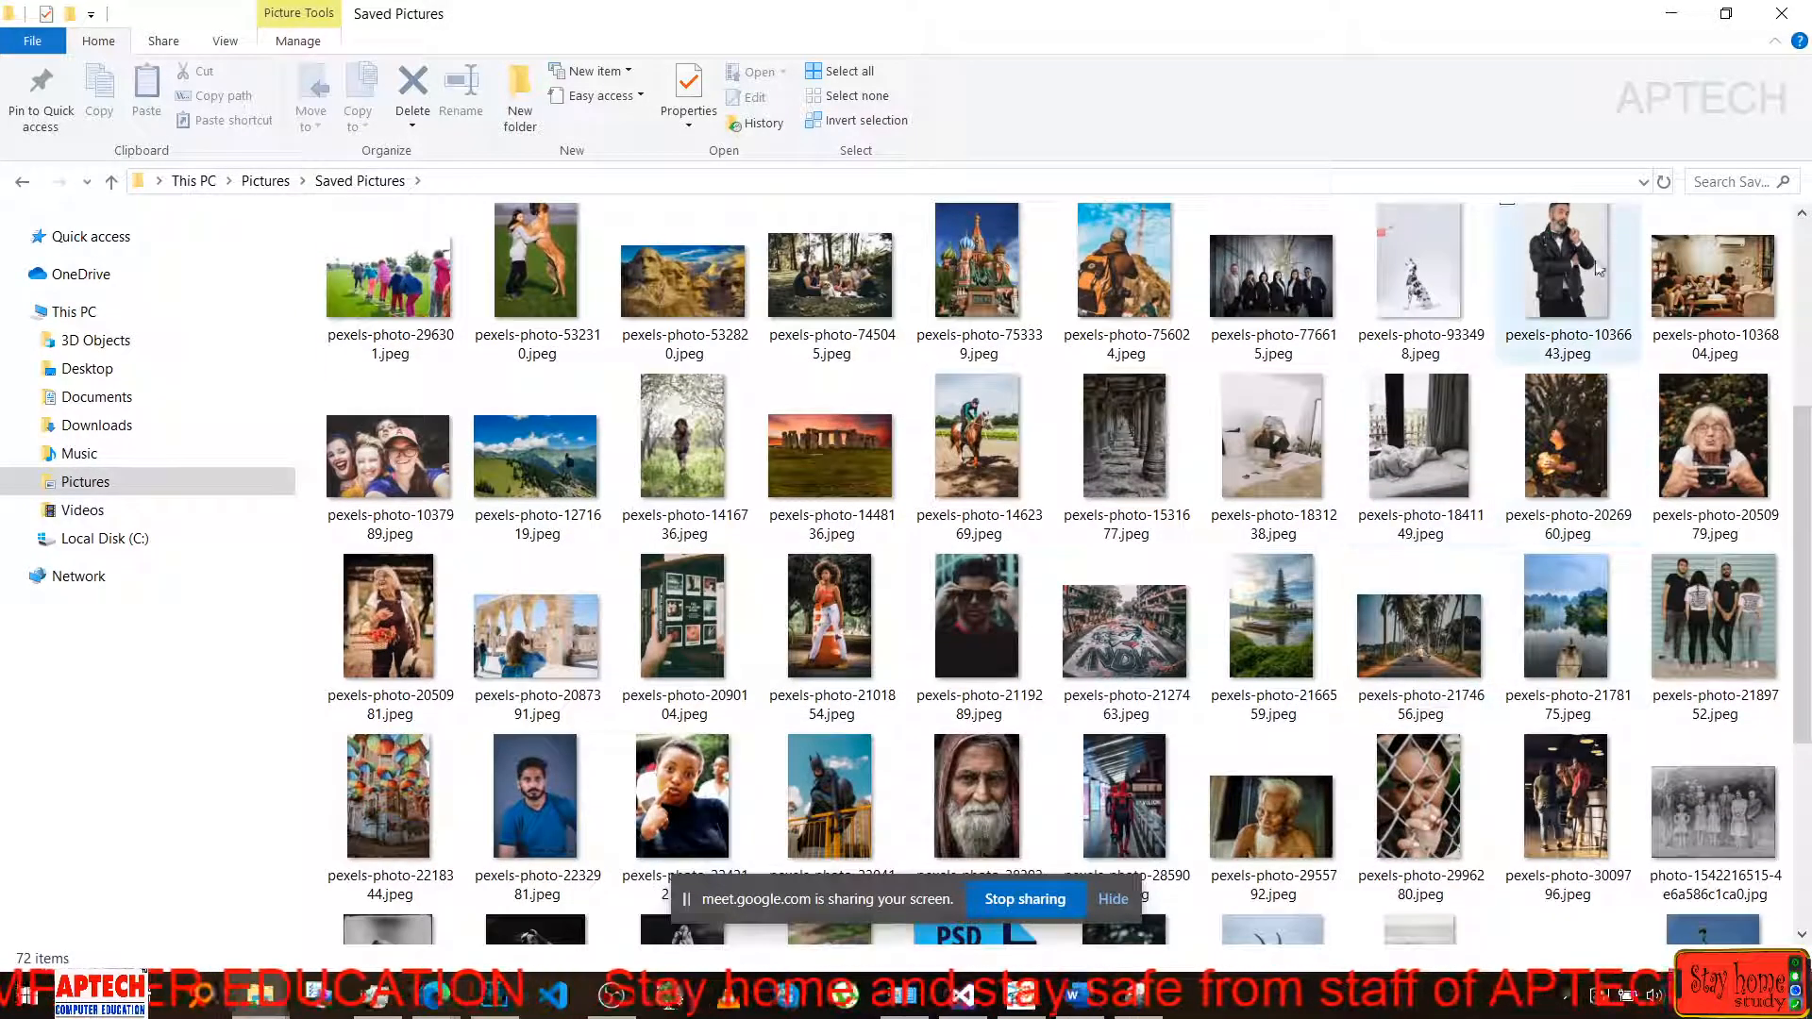
left_click(1565, 283)
left_click_drag(1565, 283, 667, 364)
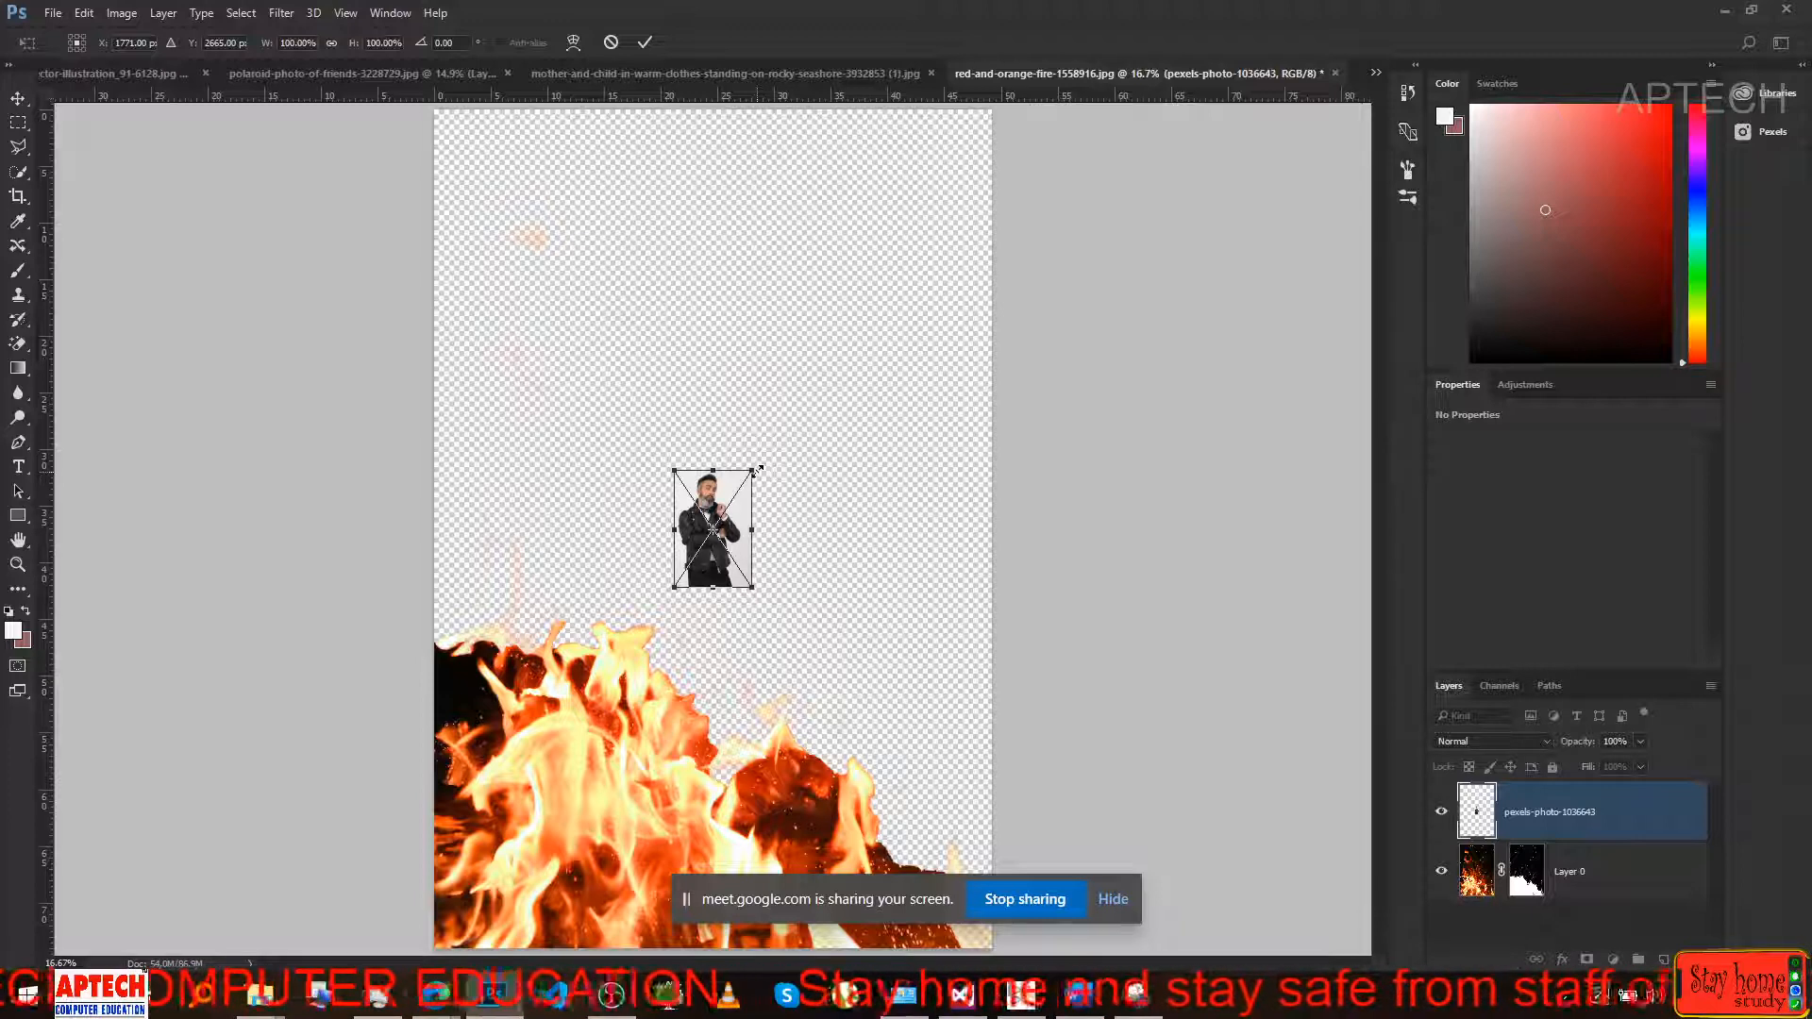
Enlarge the placed photo of the man to about 54 by 63.2 in, covering the canvas width, and commit the placement.
left_click_drag(760, 468, 1001, 124)
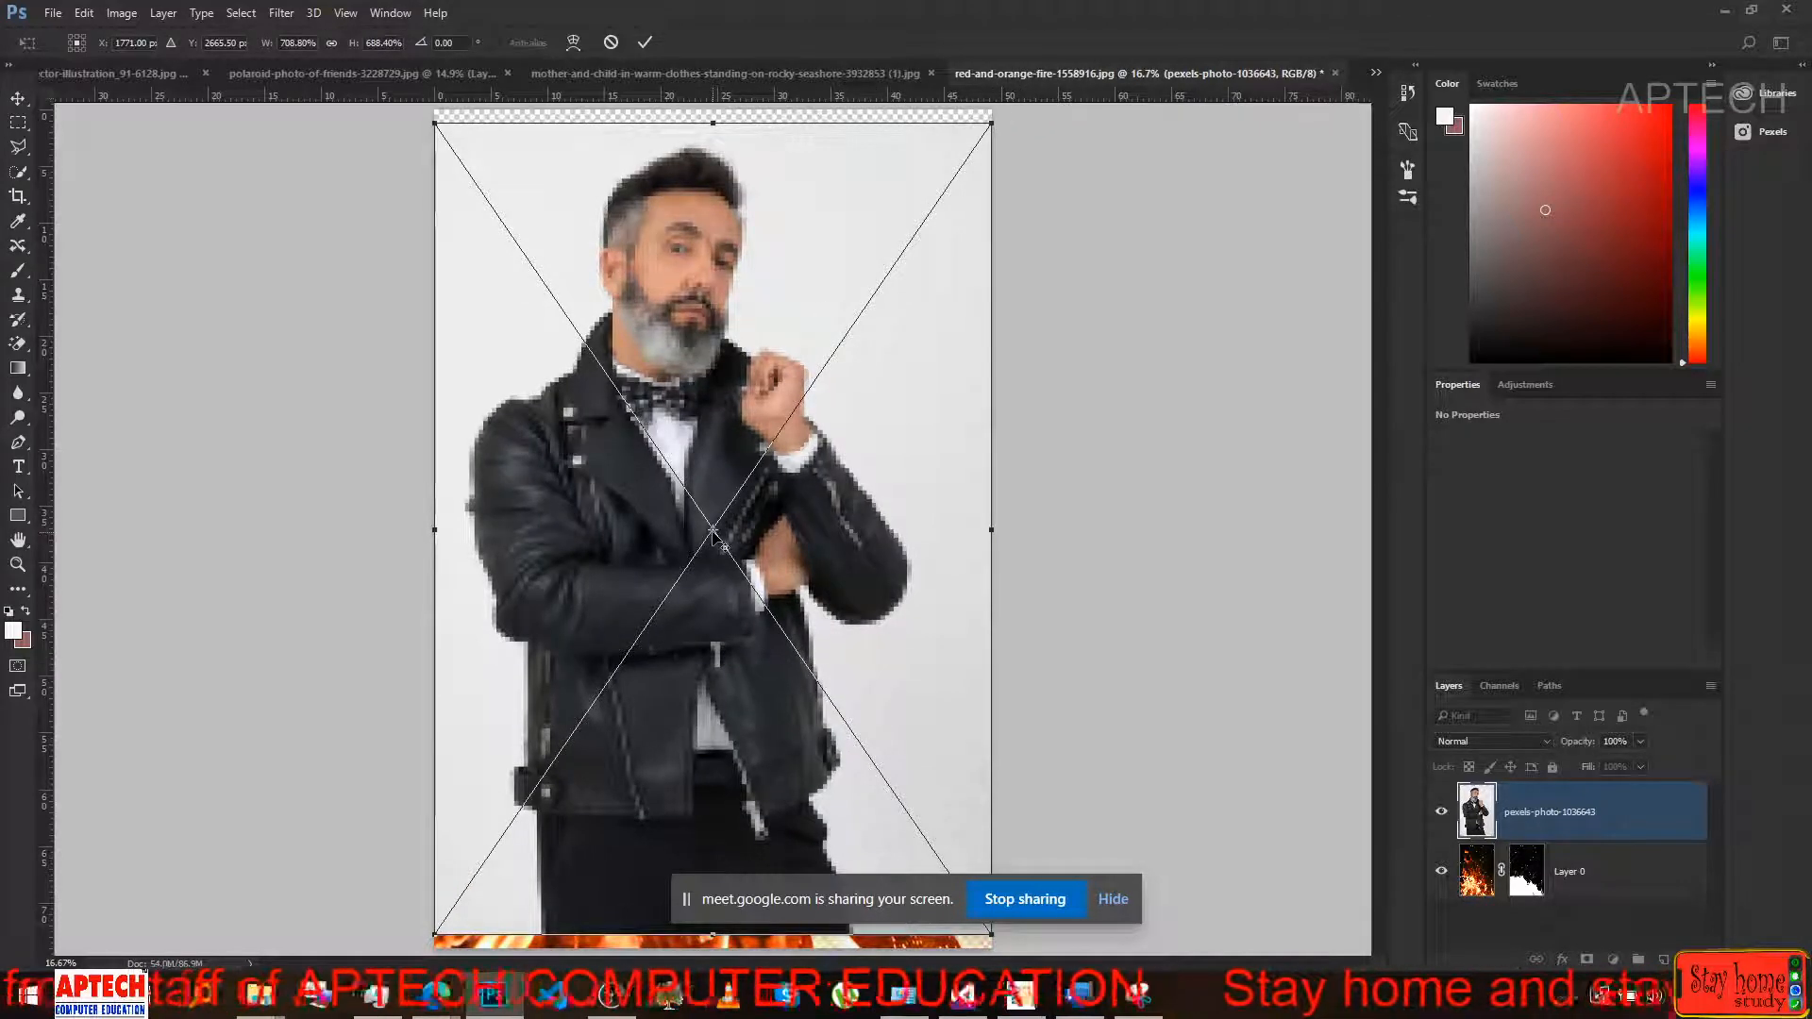
left_click_drag(713, 514, 713, 457)
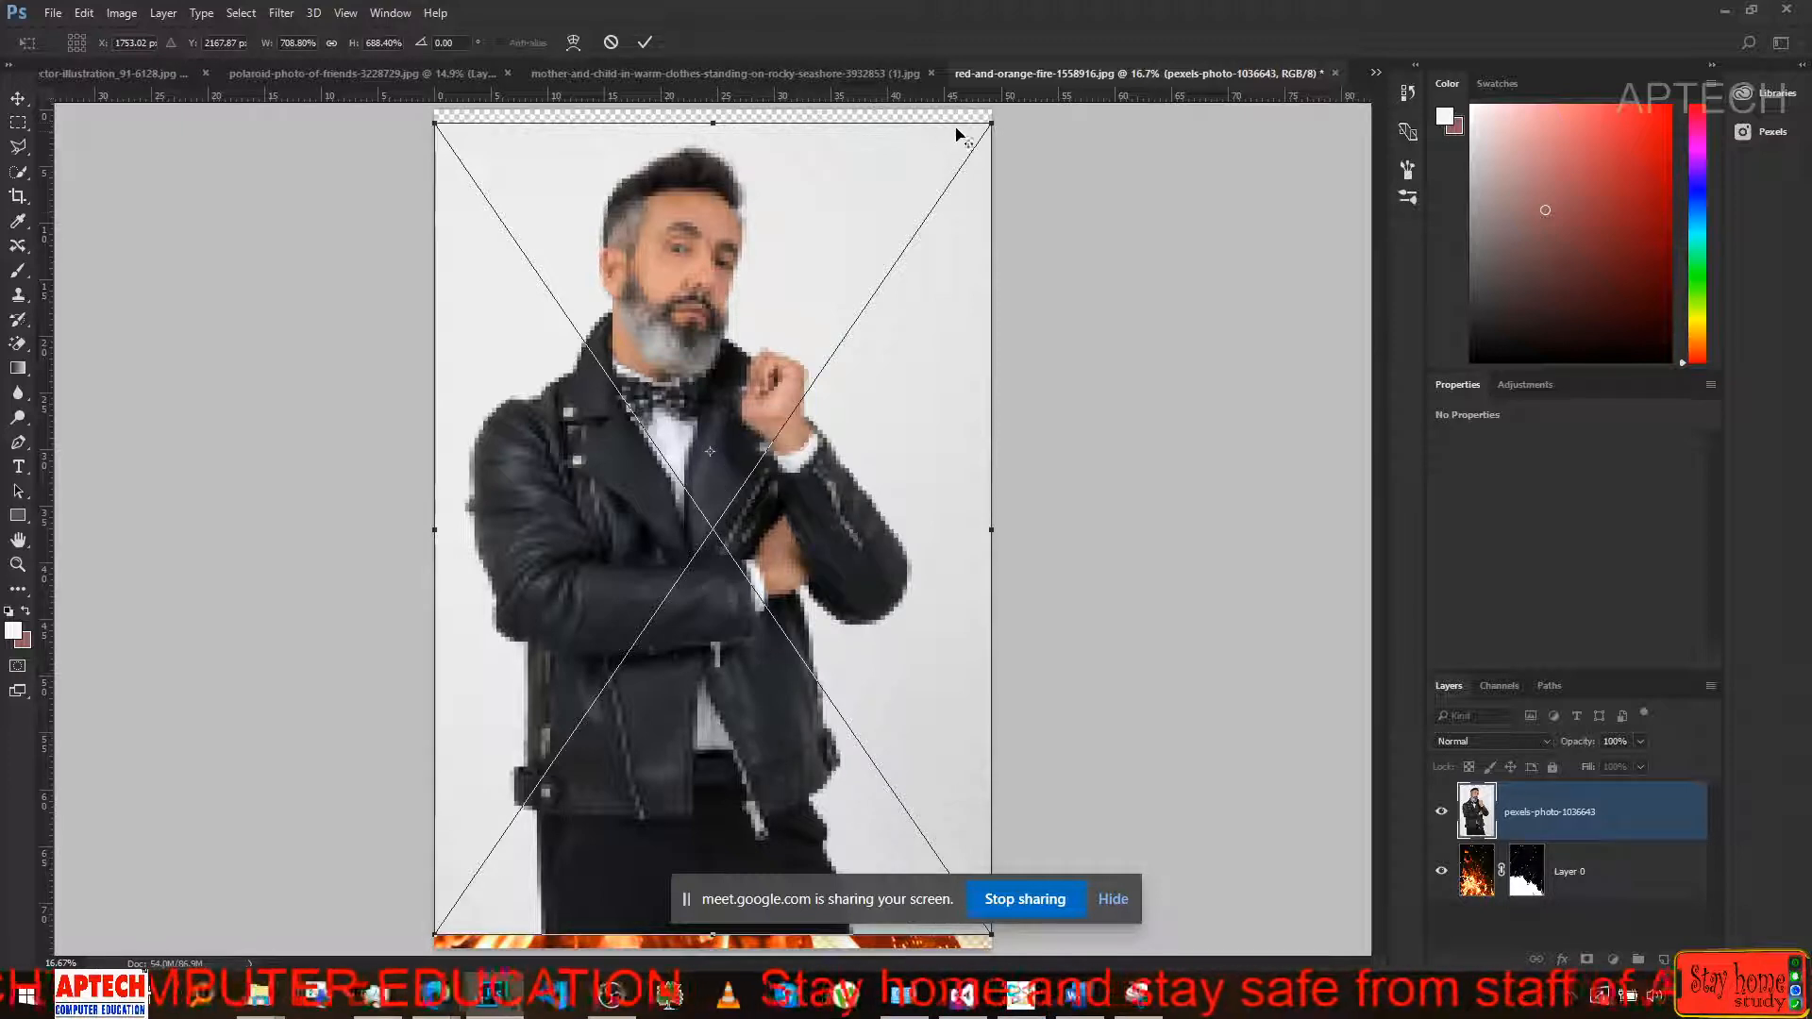
left_click_drag(983, 132, 903, 263)
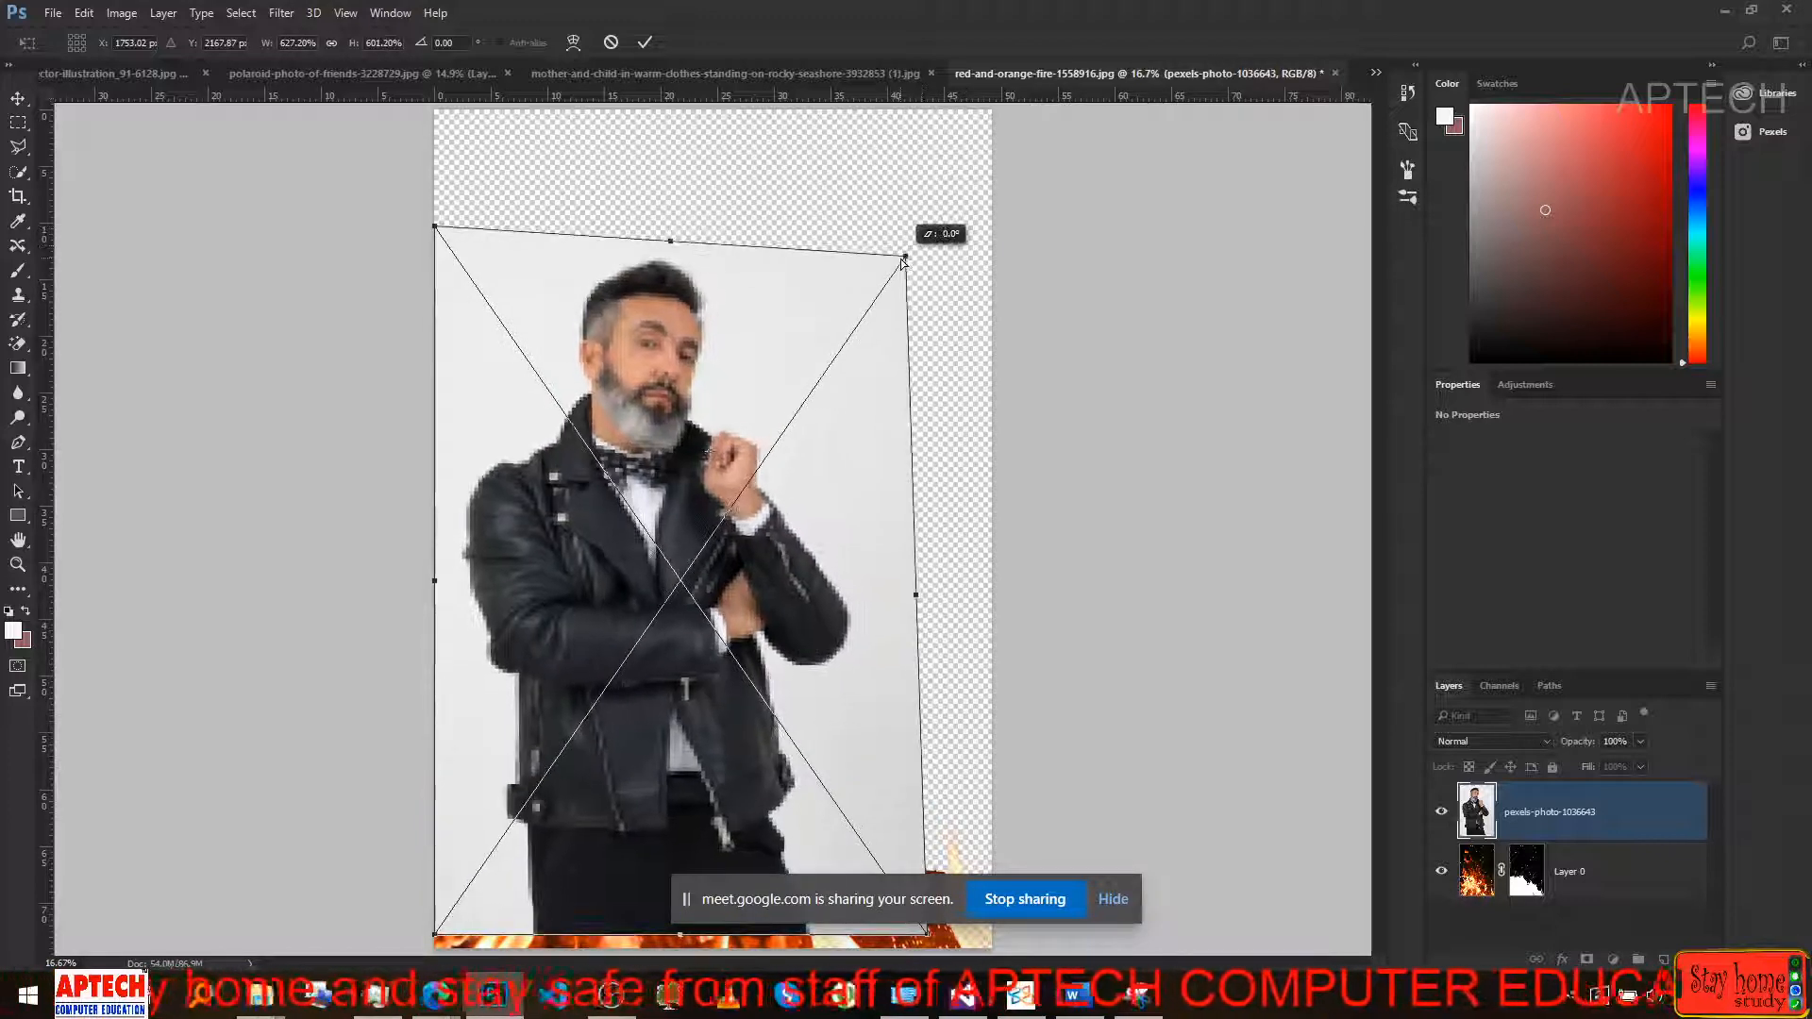
key("ctrl+z")
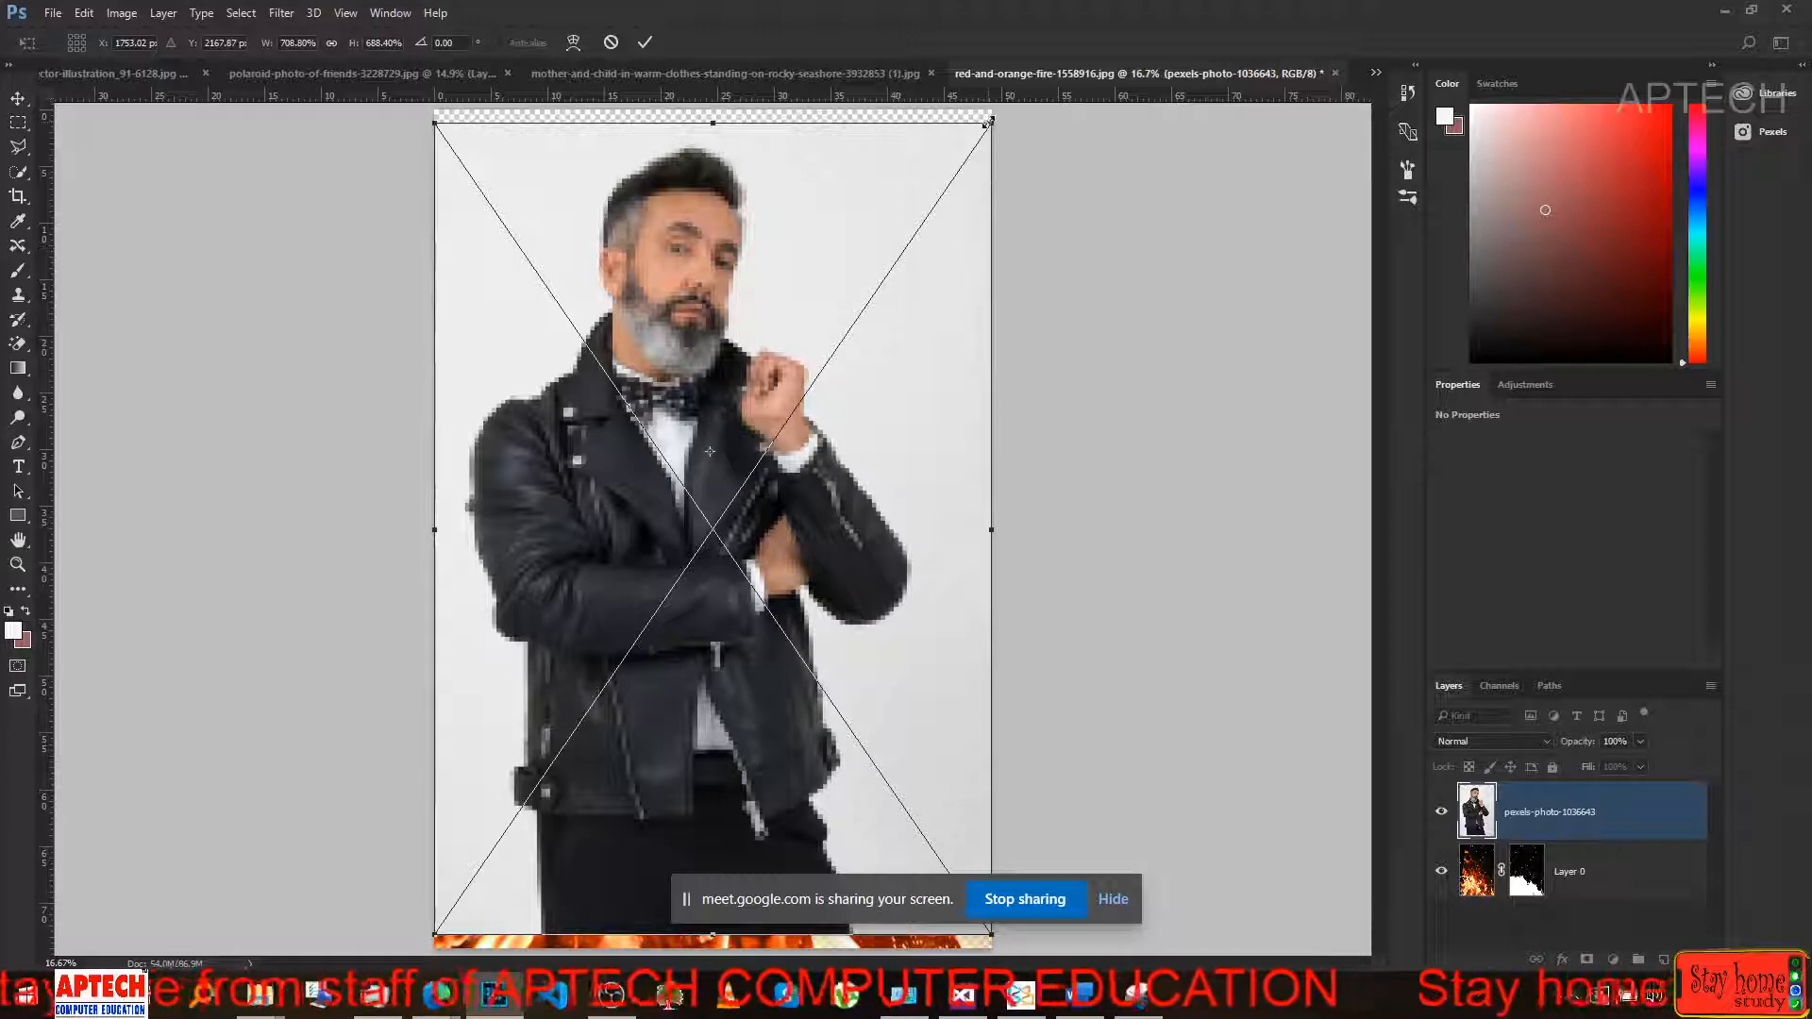
left_click_drag(990, 120, 946, 192)
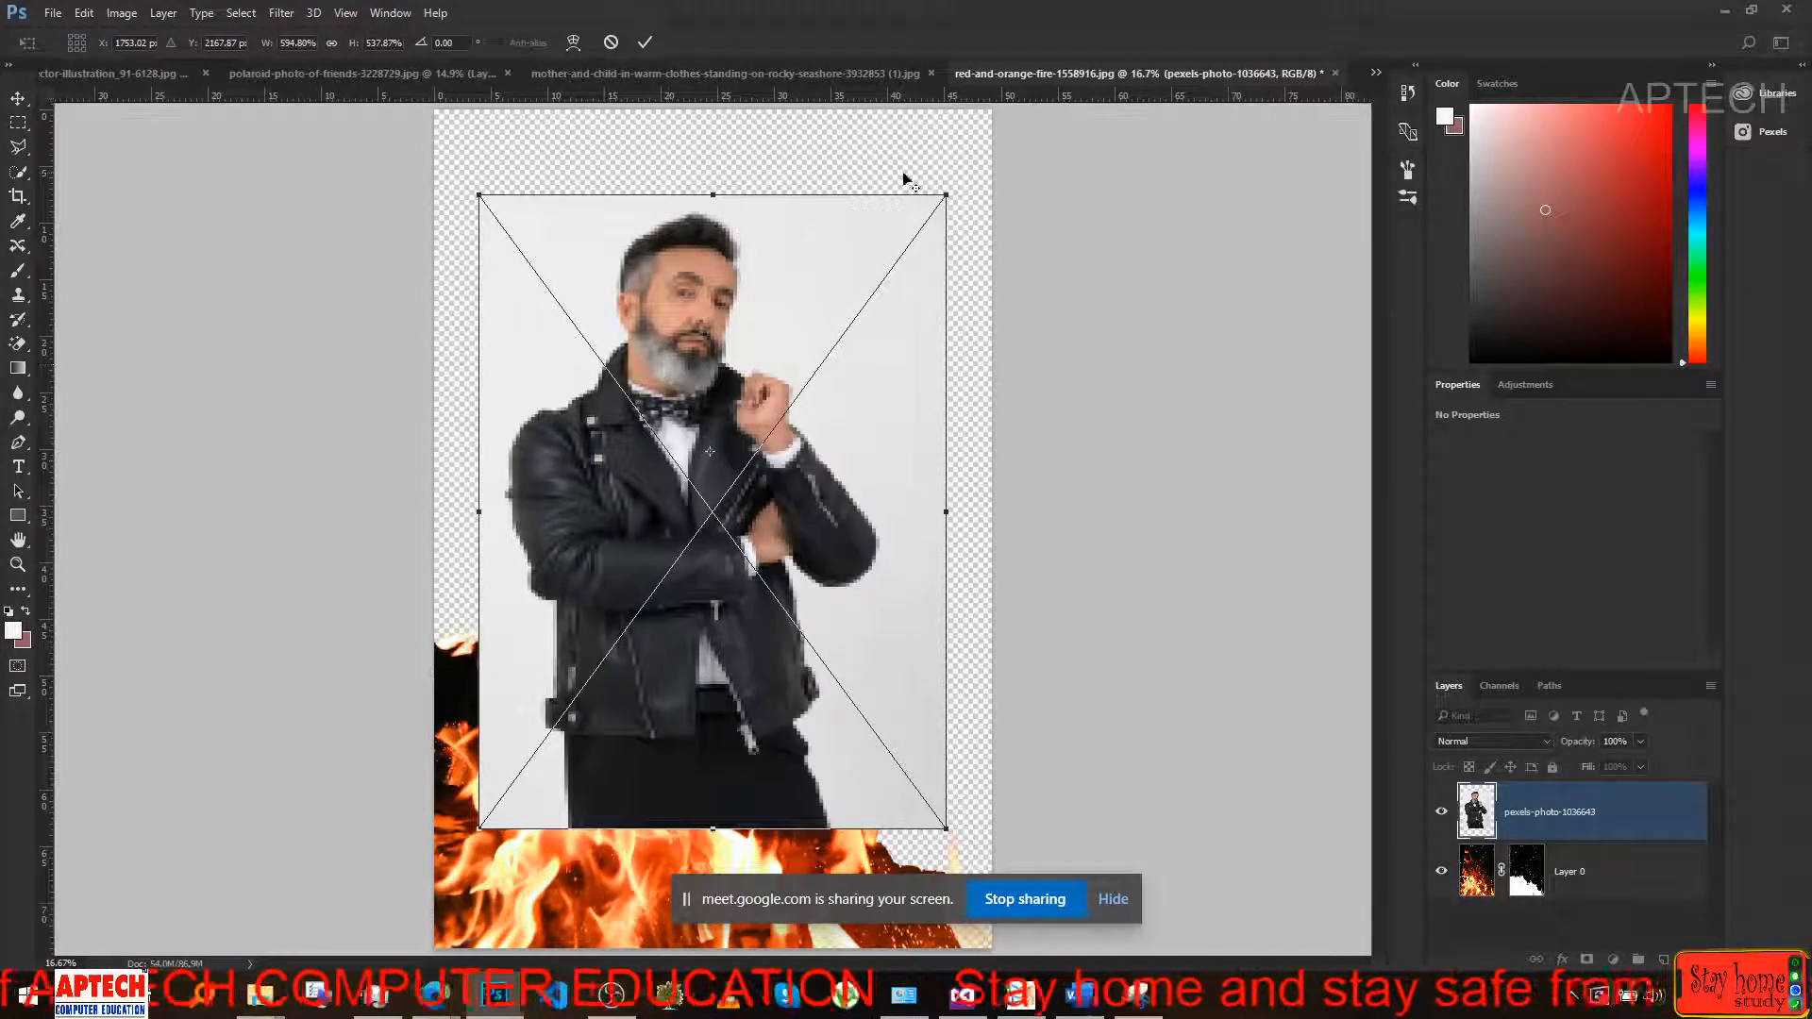
left_click_drag(941, 195, 985, 139)
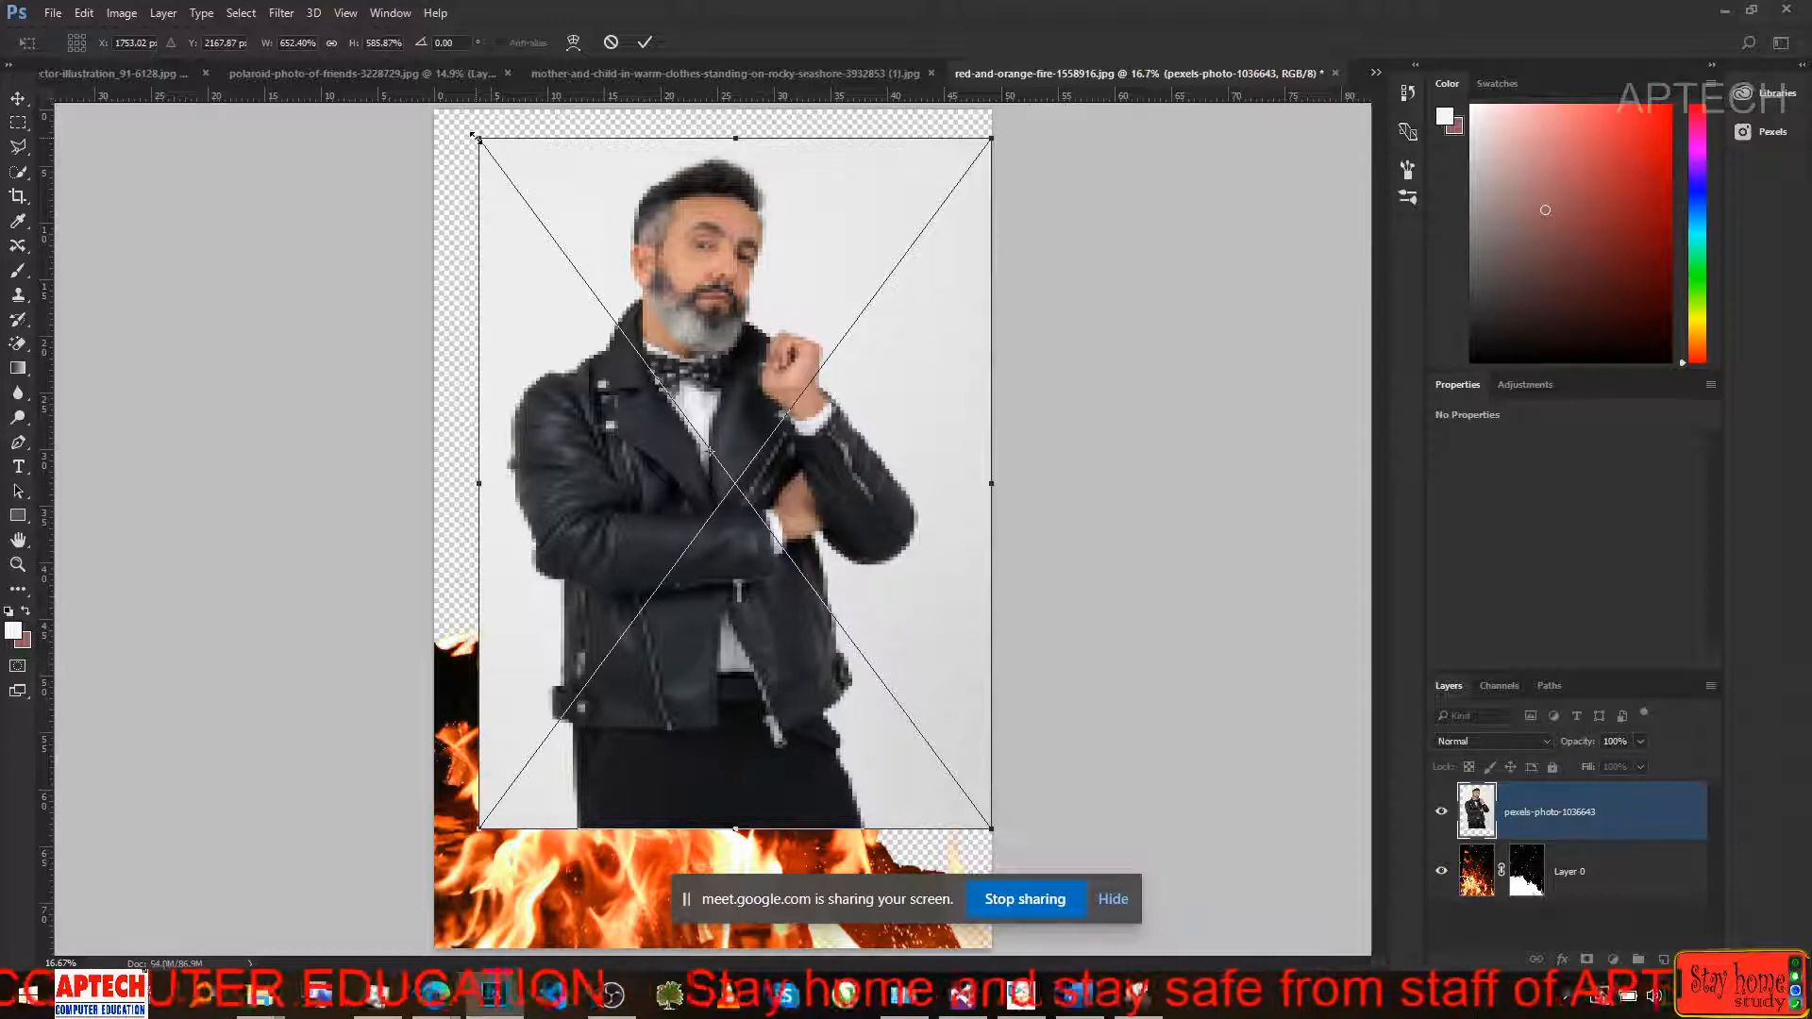
left_click_drag(469, 135, 434, 124)
key("Return")
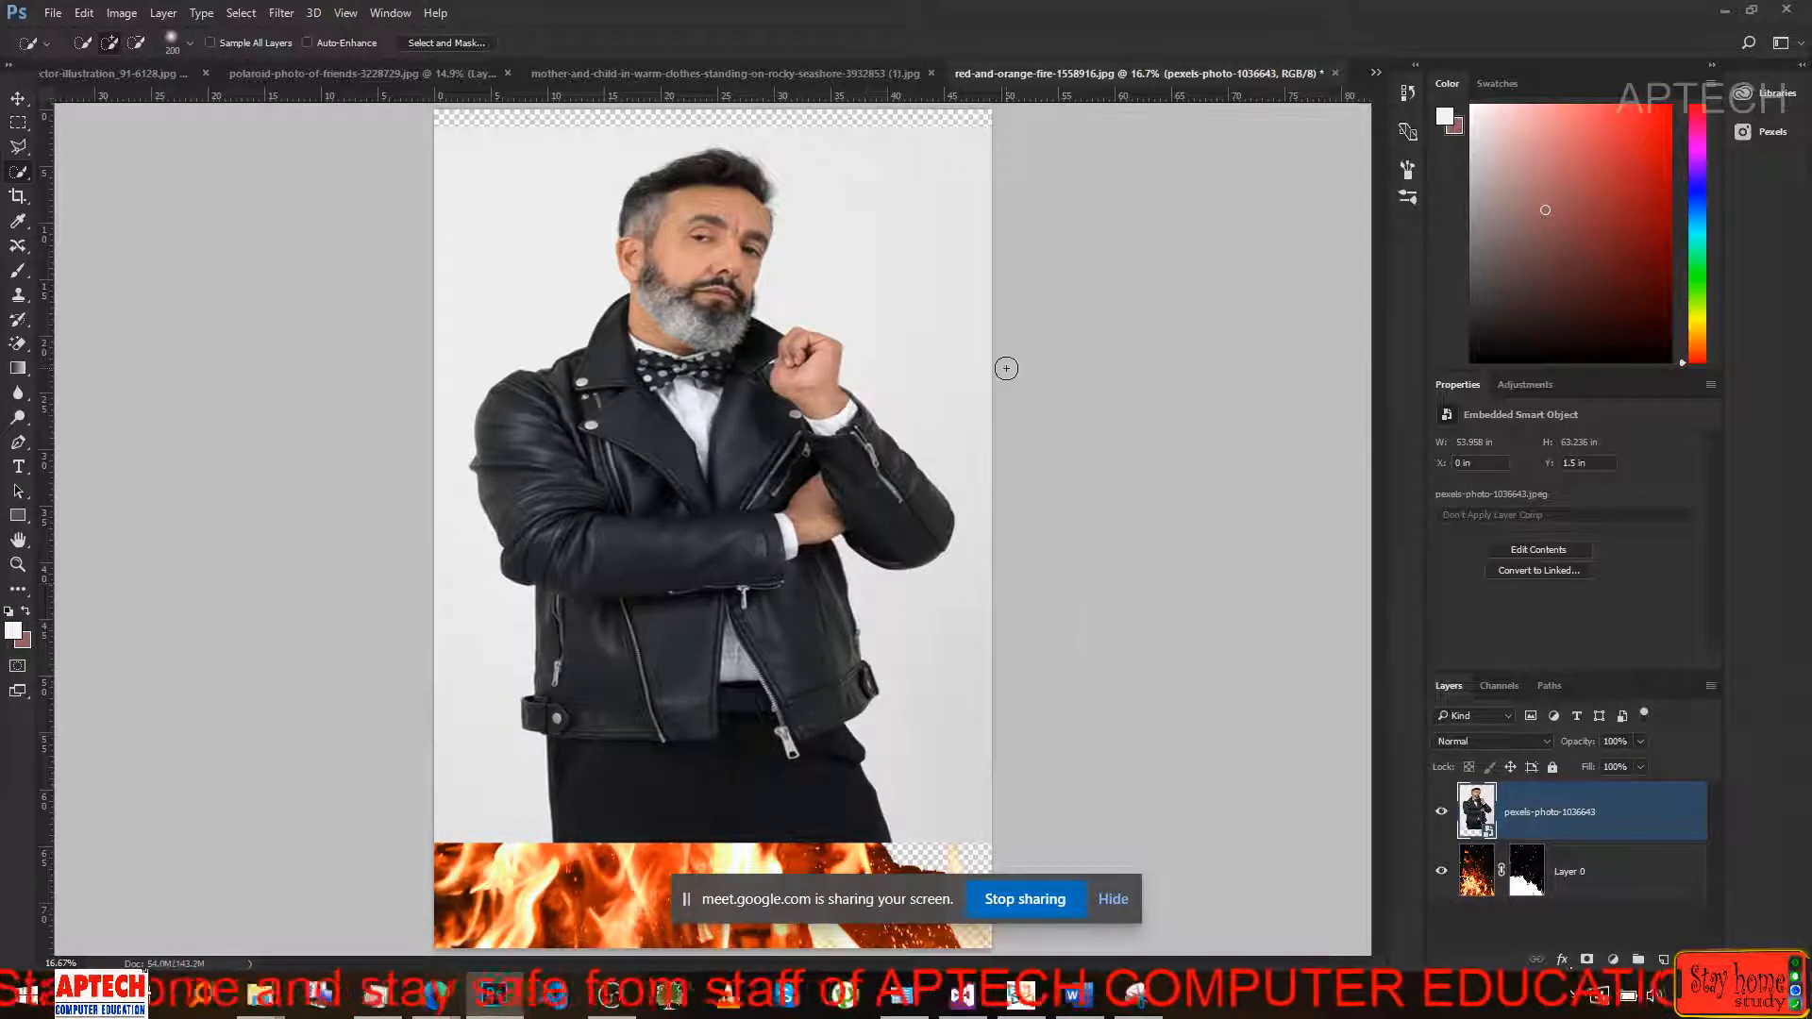
Quick-select the light background around the man, try it as a layer mask on the photo layer, and undo the mask.
left_click_drag(859, 225, 883, 294)
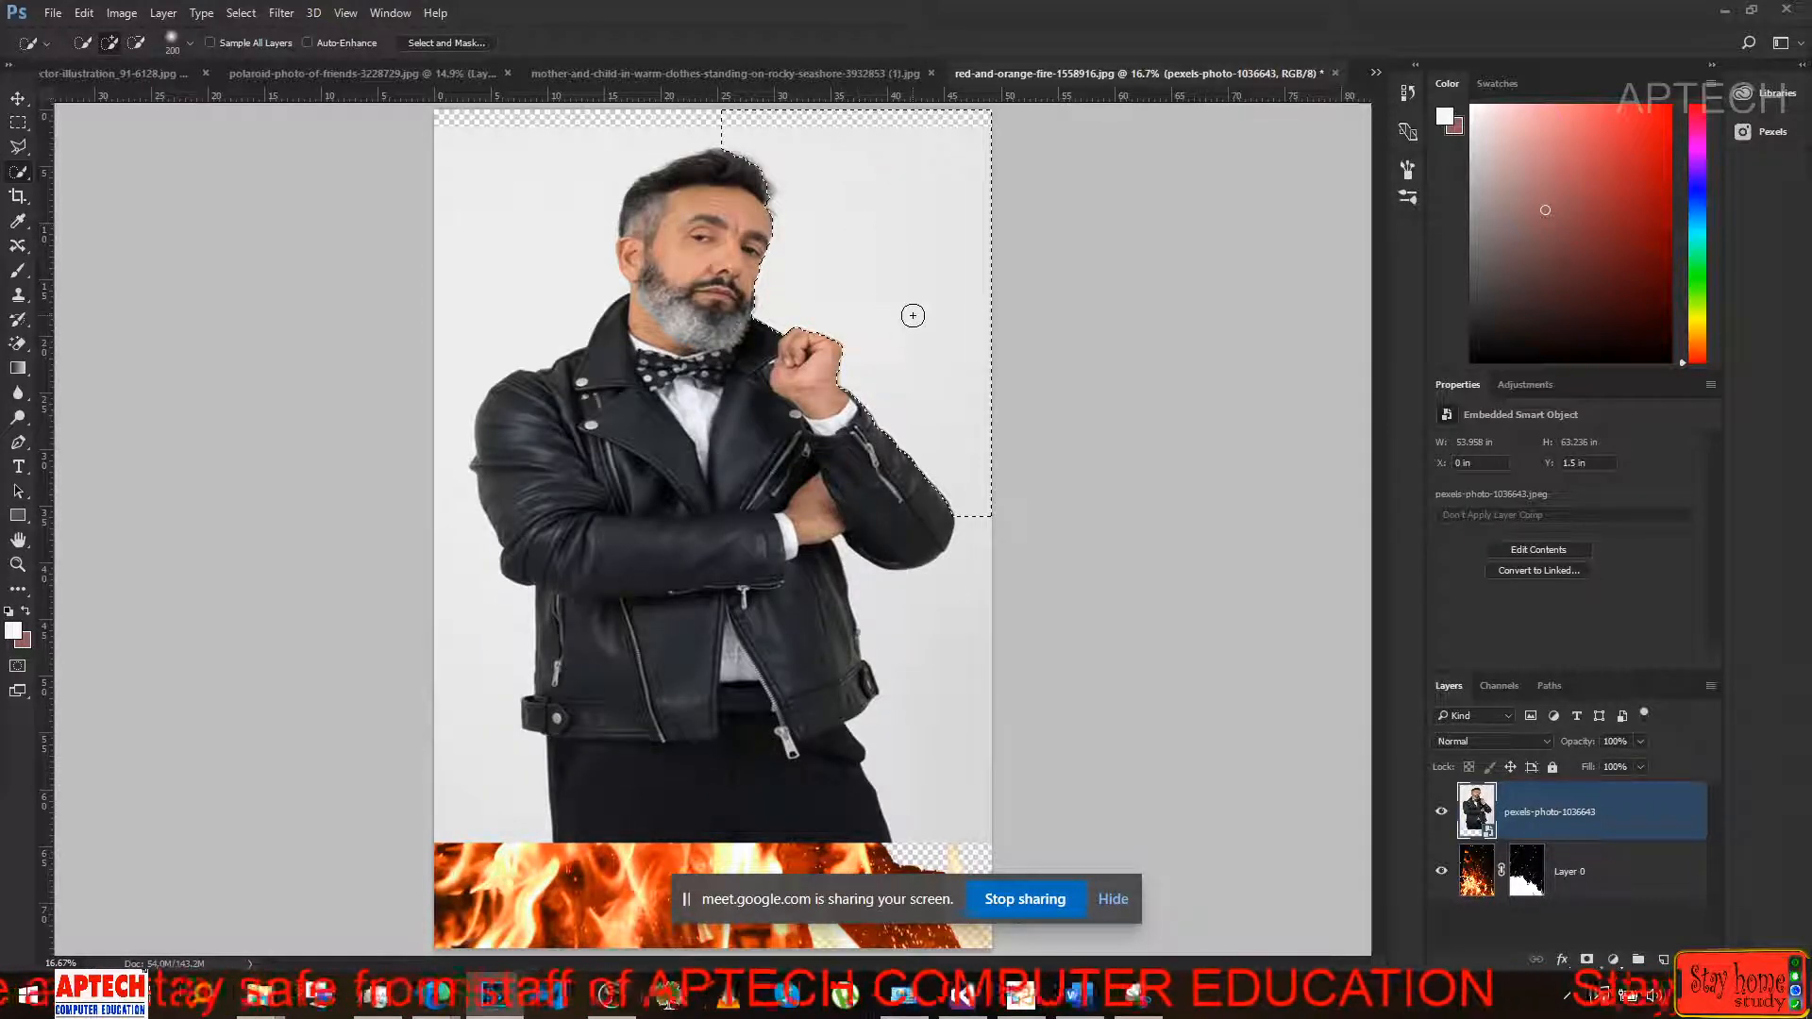
left_click(966, 619)
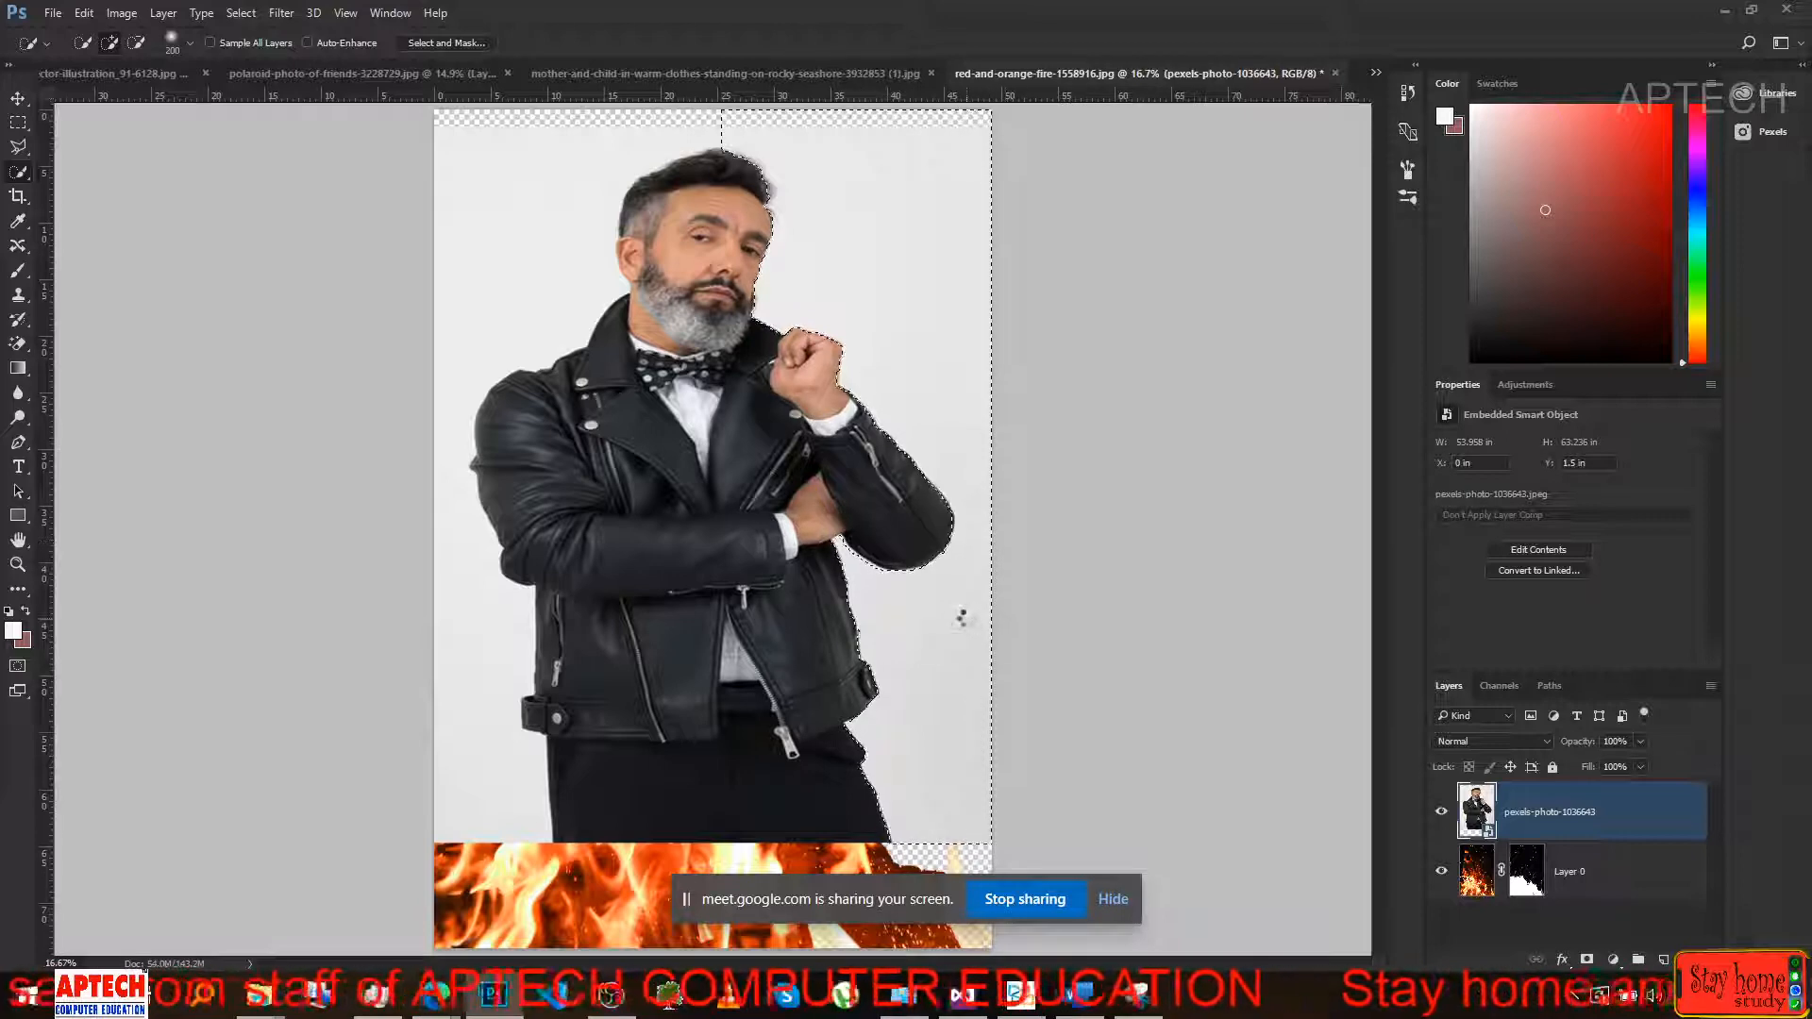
mouse_move(603, 137)
left_mouse_down()
mouse_move(658, 139)
mouse_move(577, 140)
mouse_move(492, 192)
mouse_move(455, 255)
mouse_move(439, 454)
left_mouse_up()
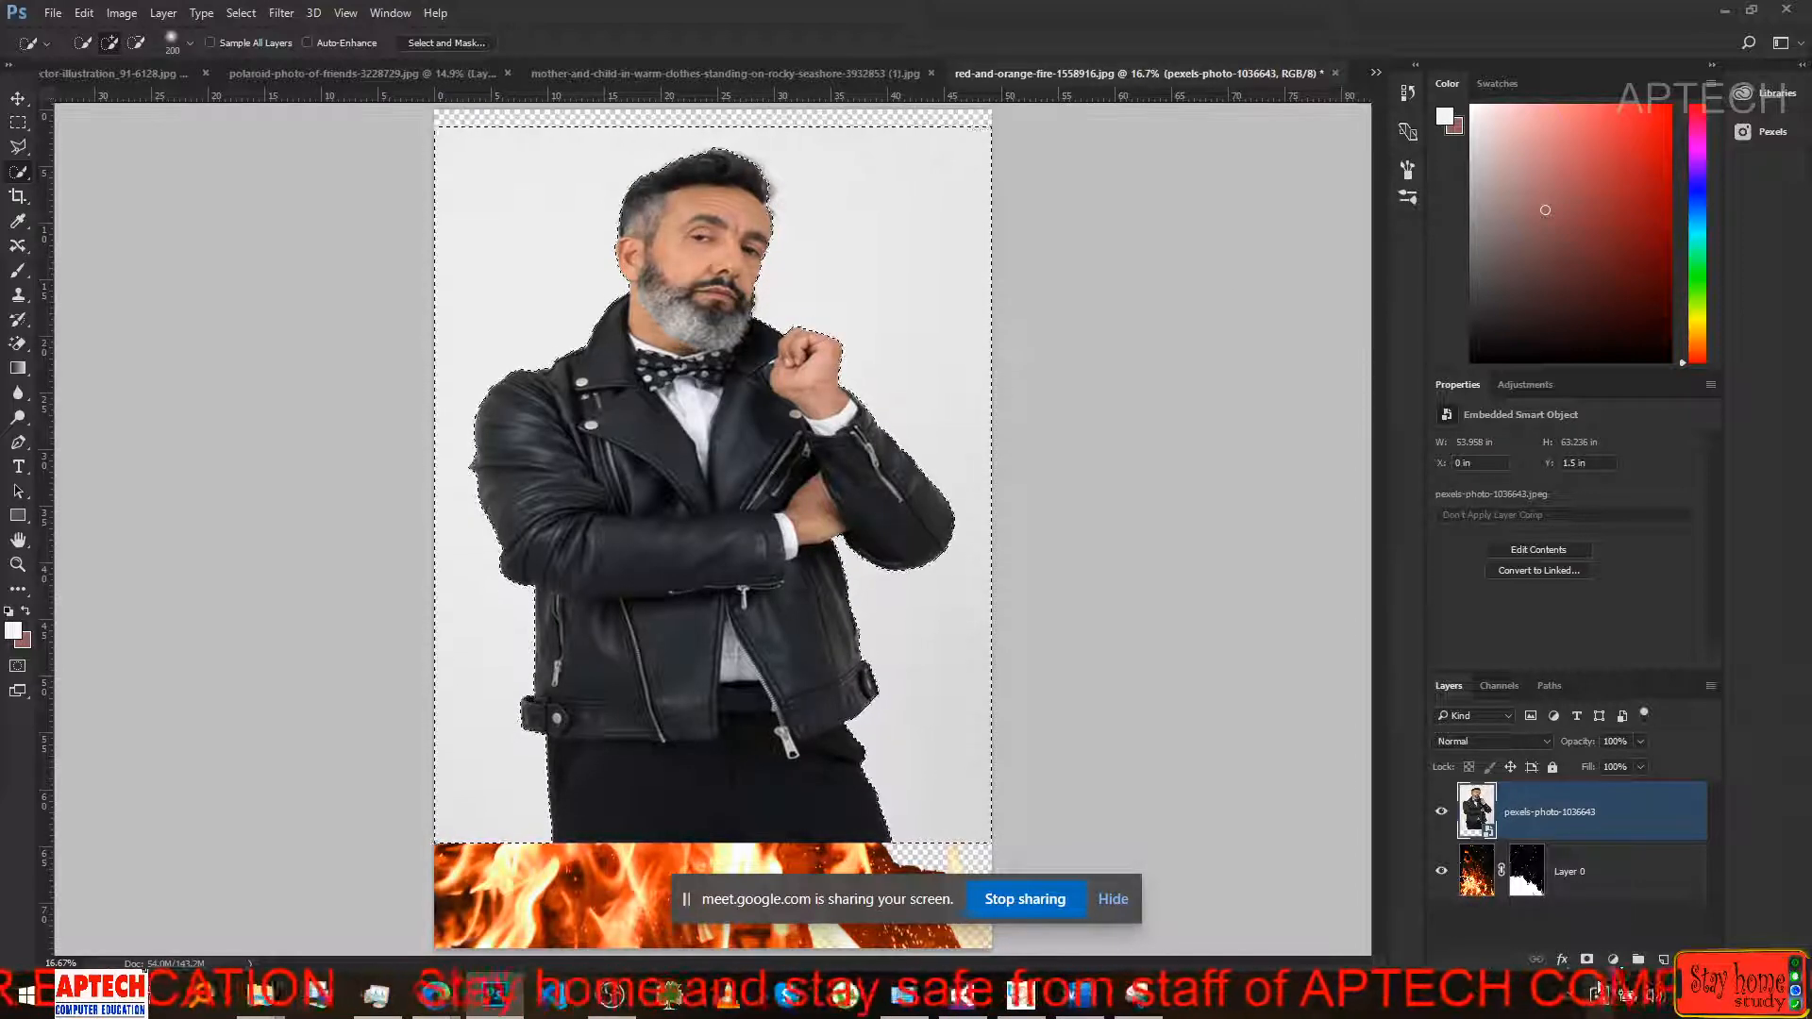
left_click(1587, 959)
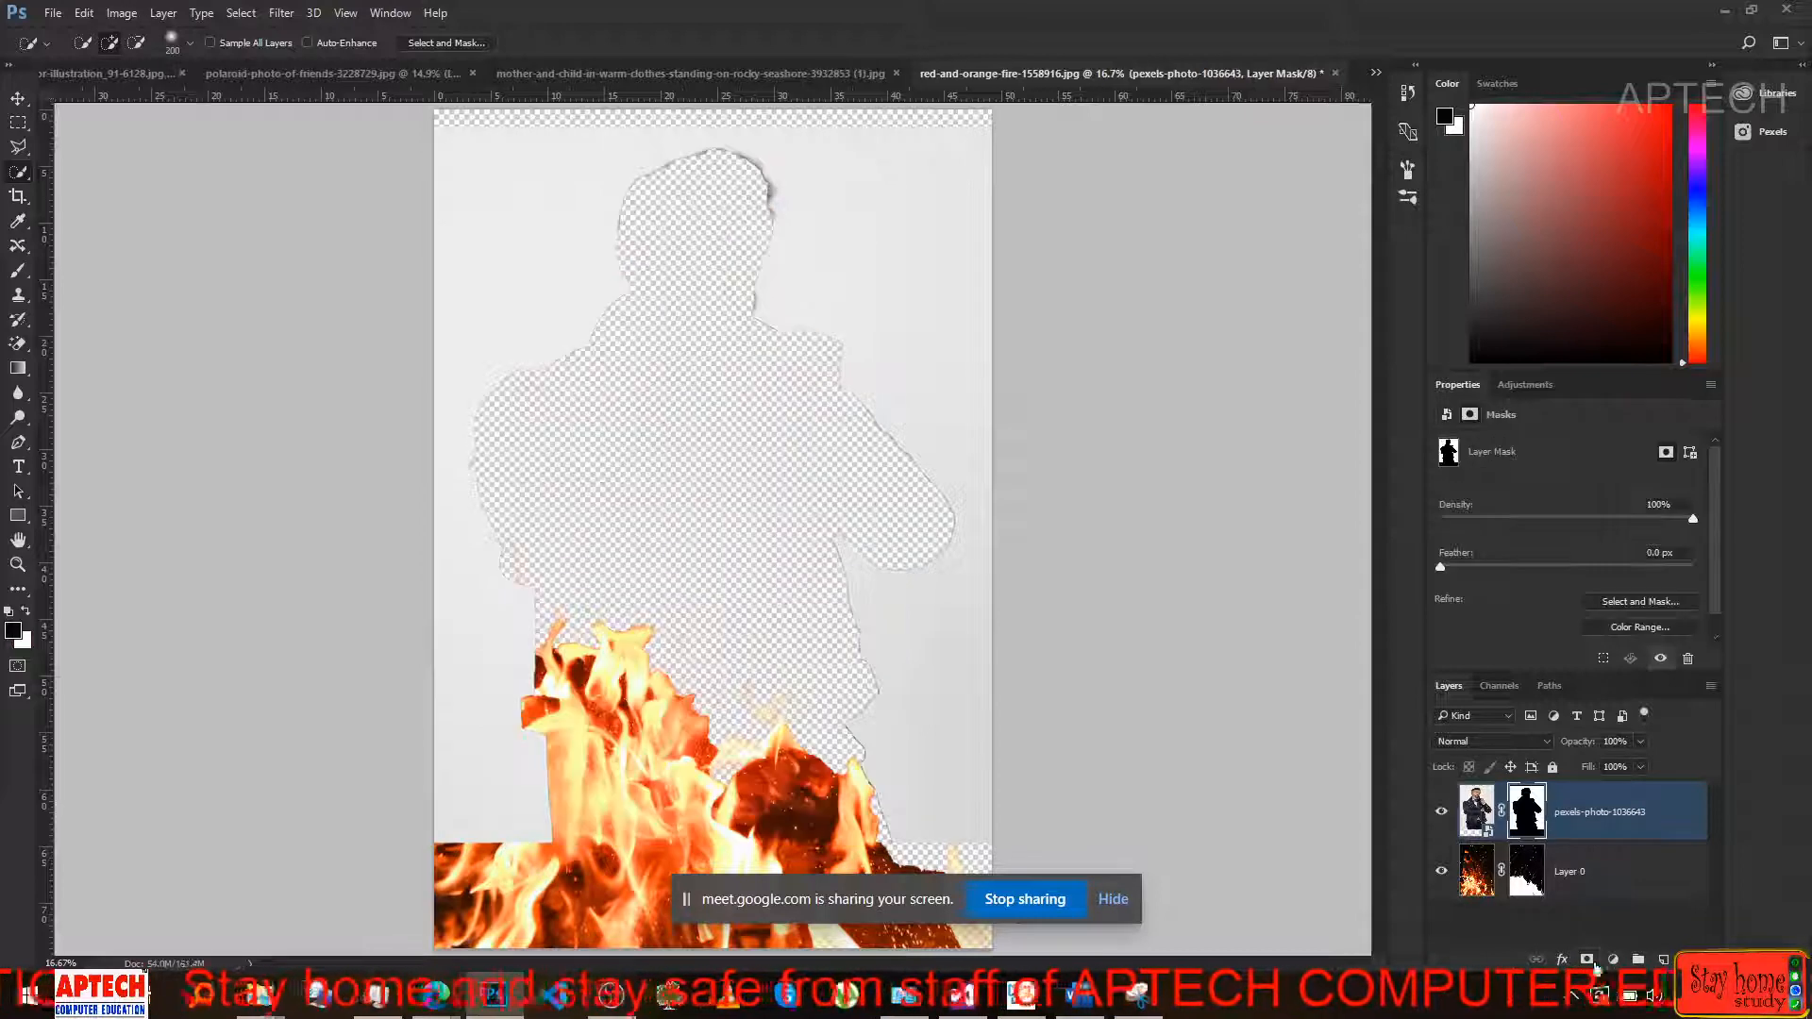
key("ctrl+z")
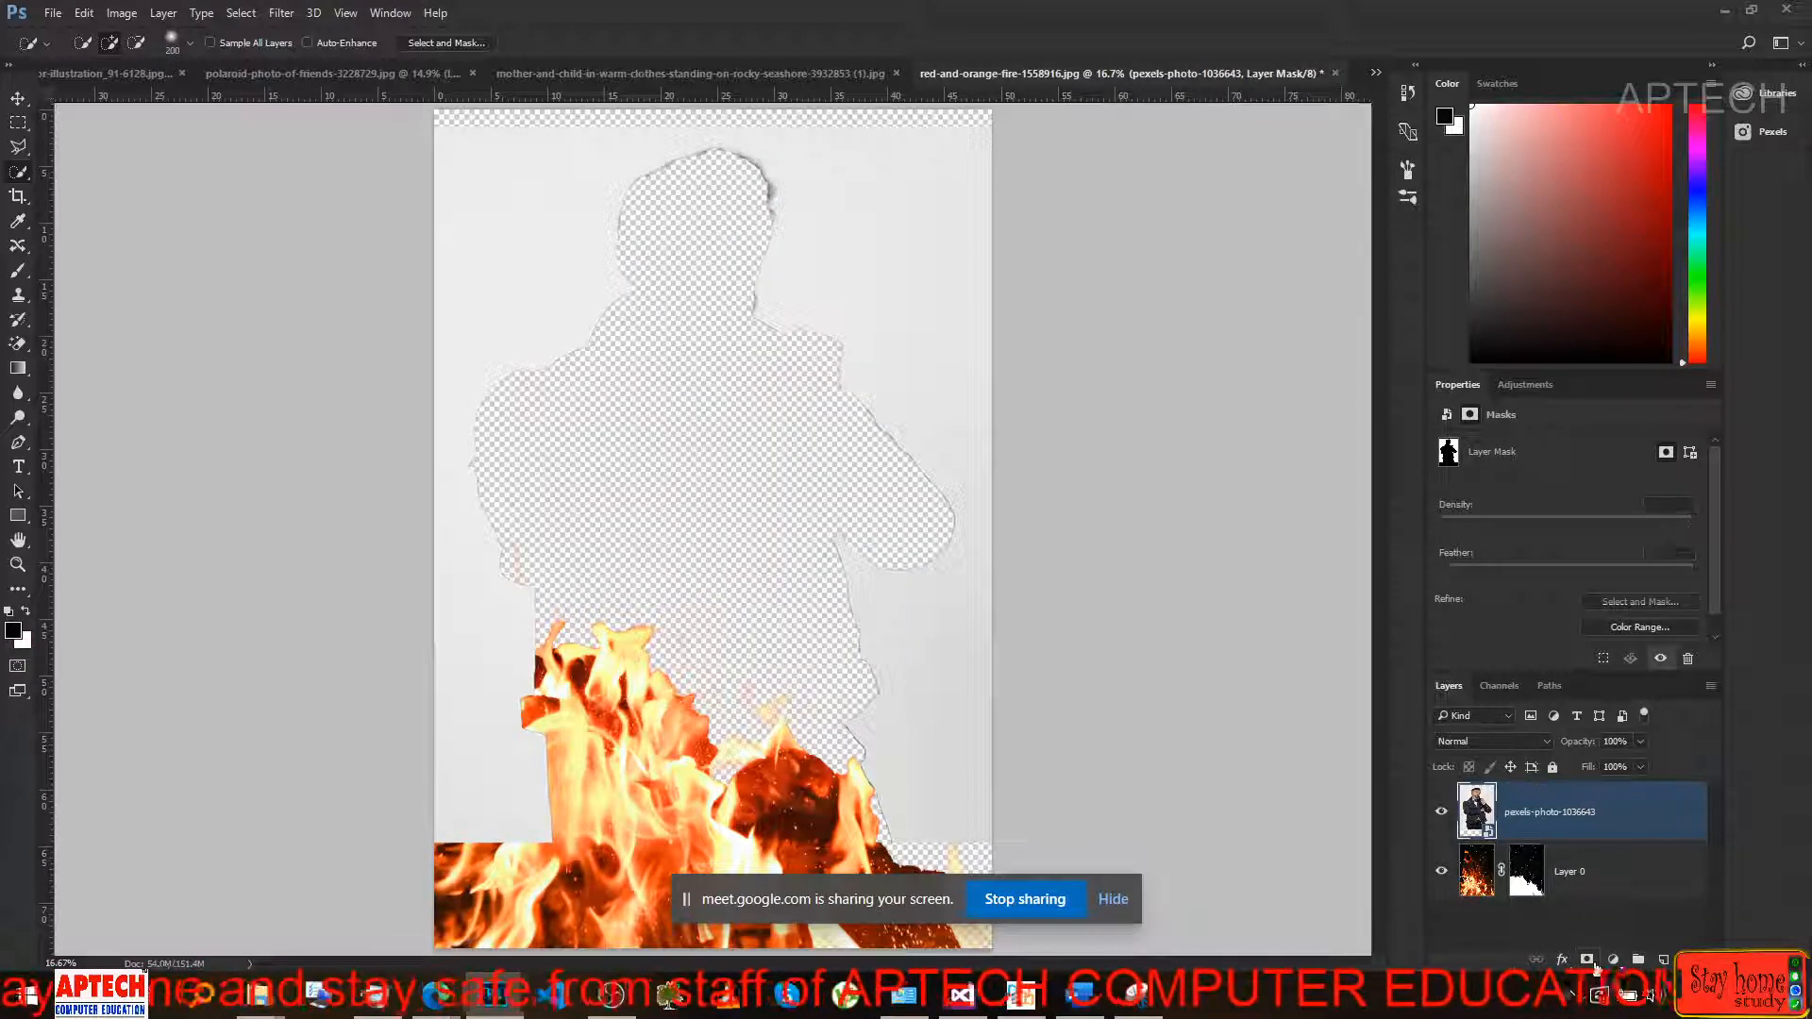
Invert the selection to cover the man and add it as a layer mask on the pexels-photo-1036643 layer.
right_click(855, 223)
left_click(924, 264)
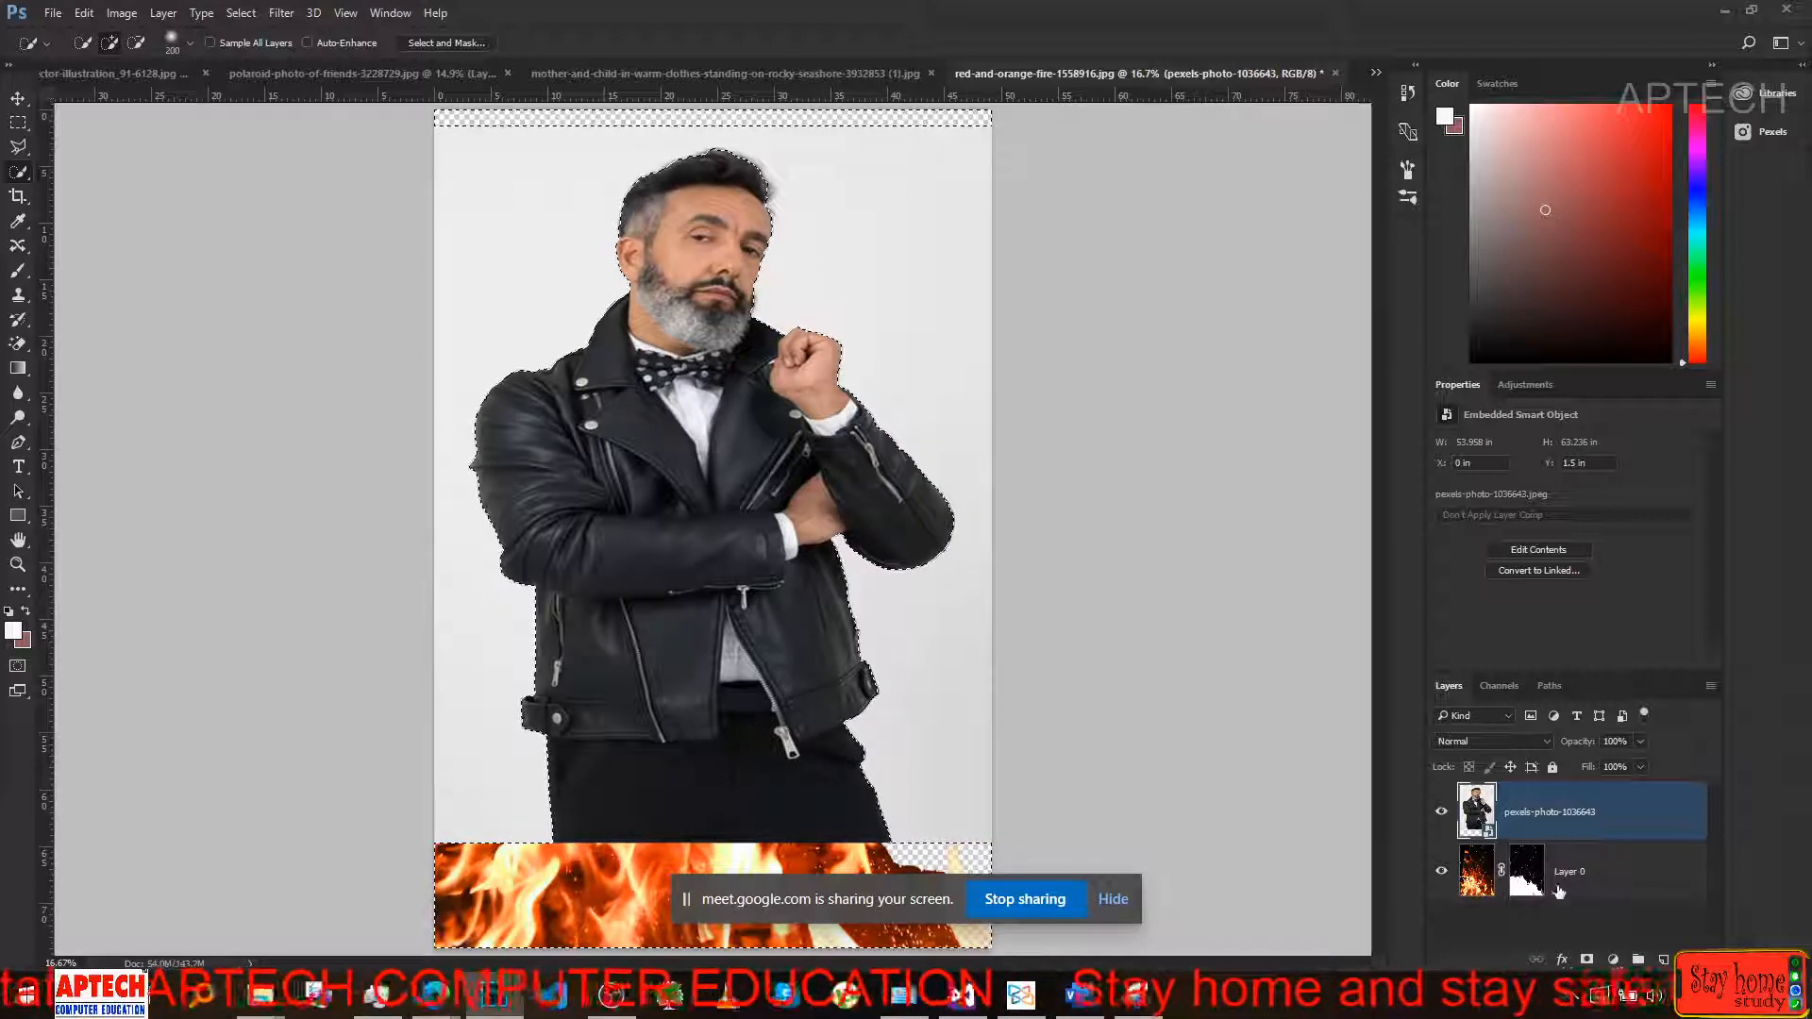
left_click(1588, 964)
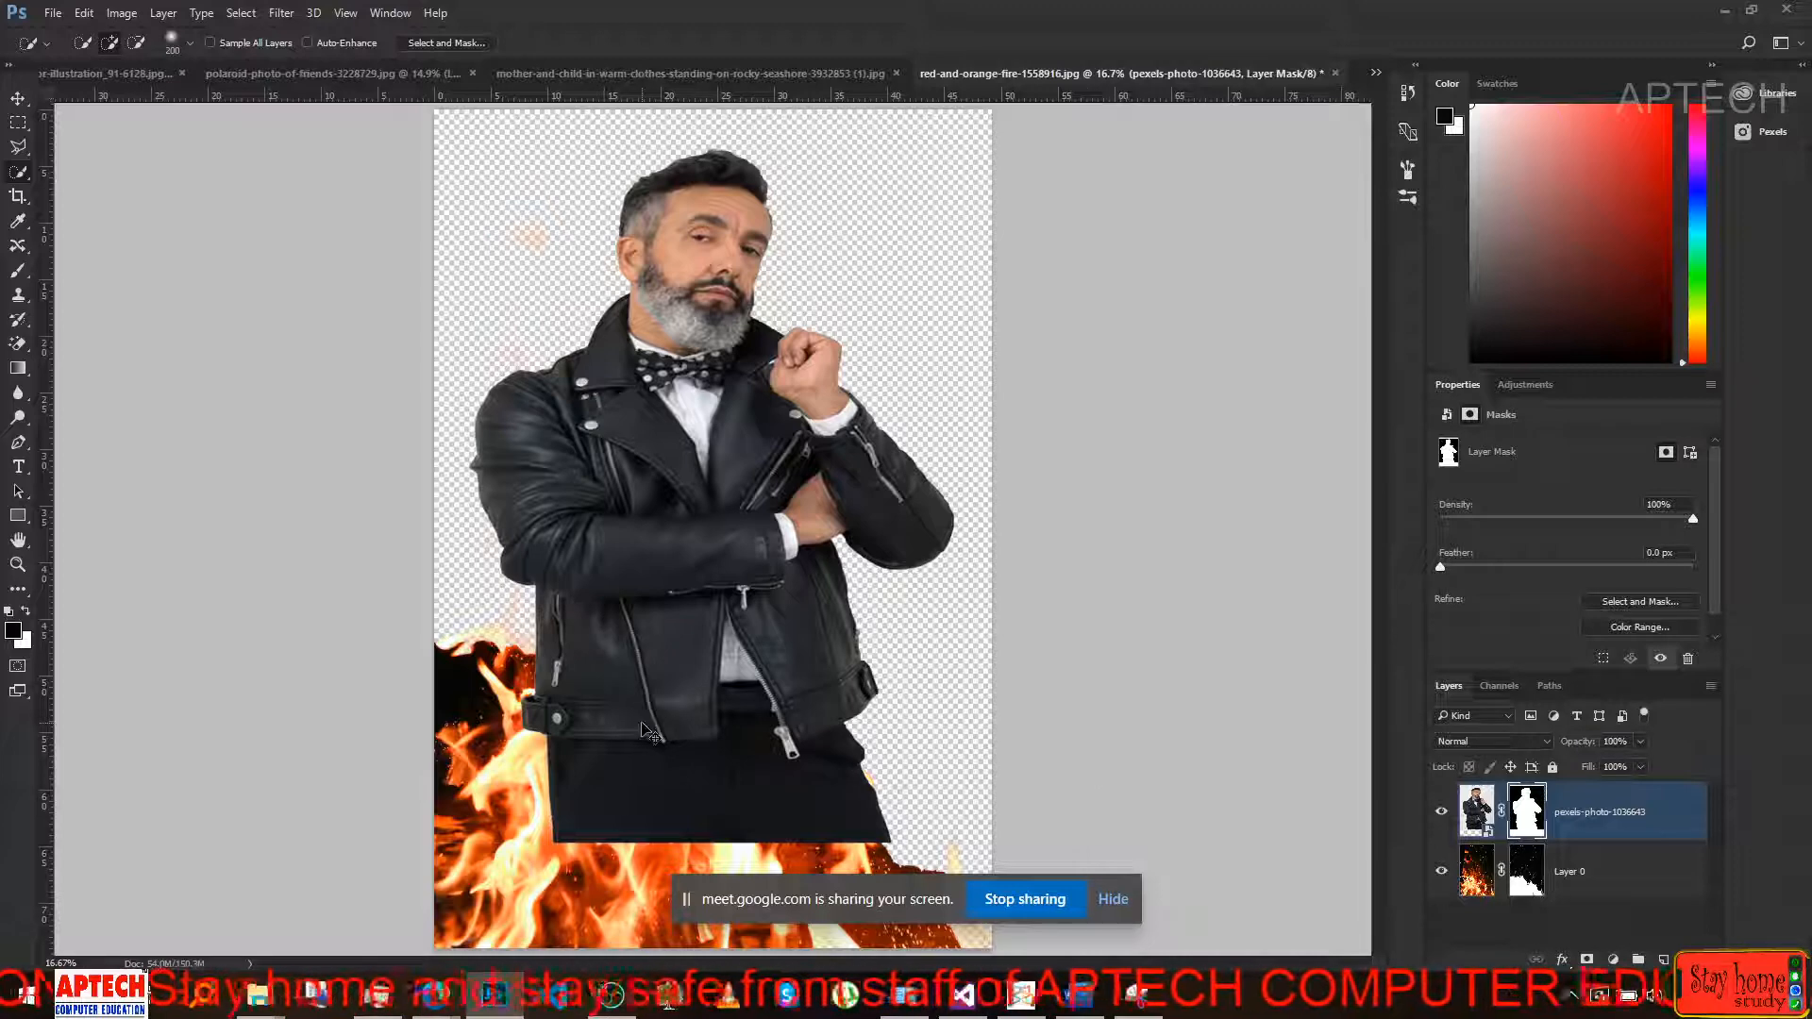
Transform the masked man upward until his head reaches the canvas's upper edge, nudge him 6 px left, and commit.
key("ctrl+t")
left_click_drag(643, 730, 637, 684)
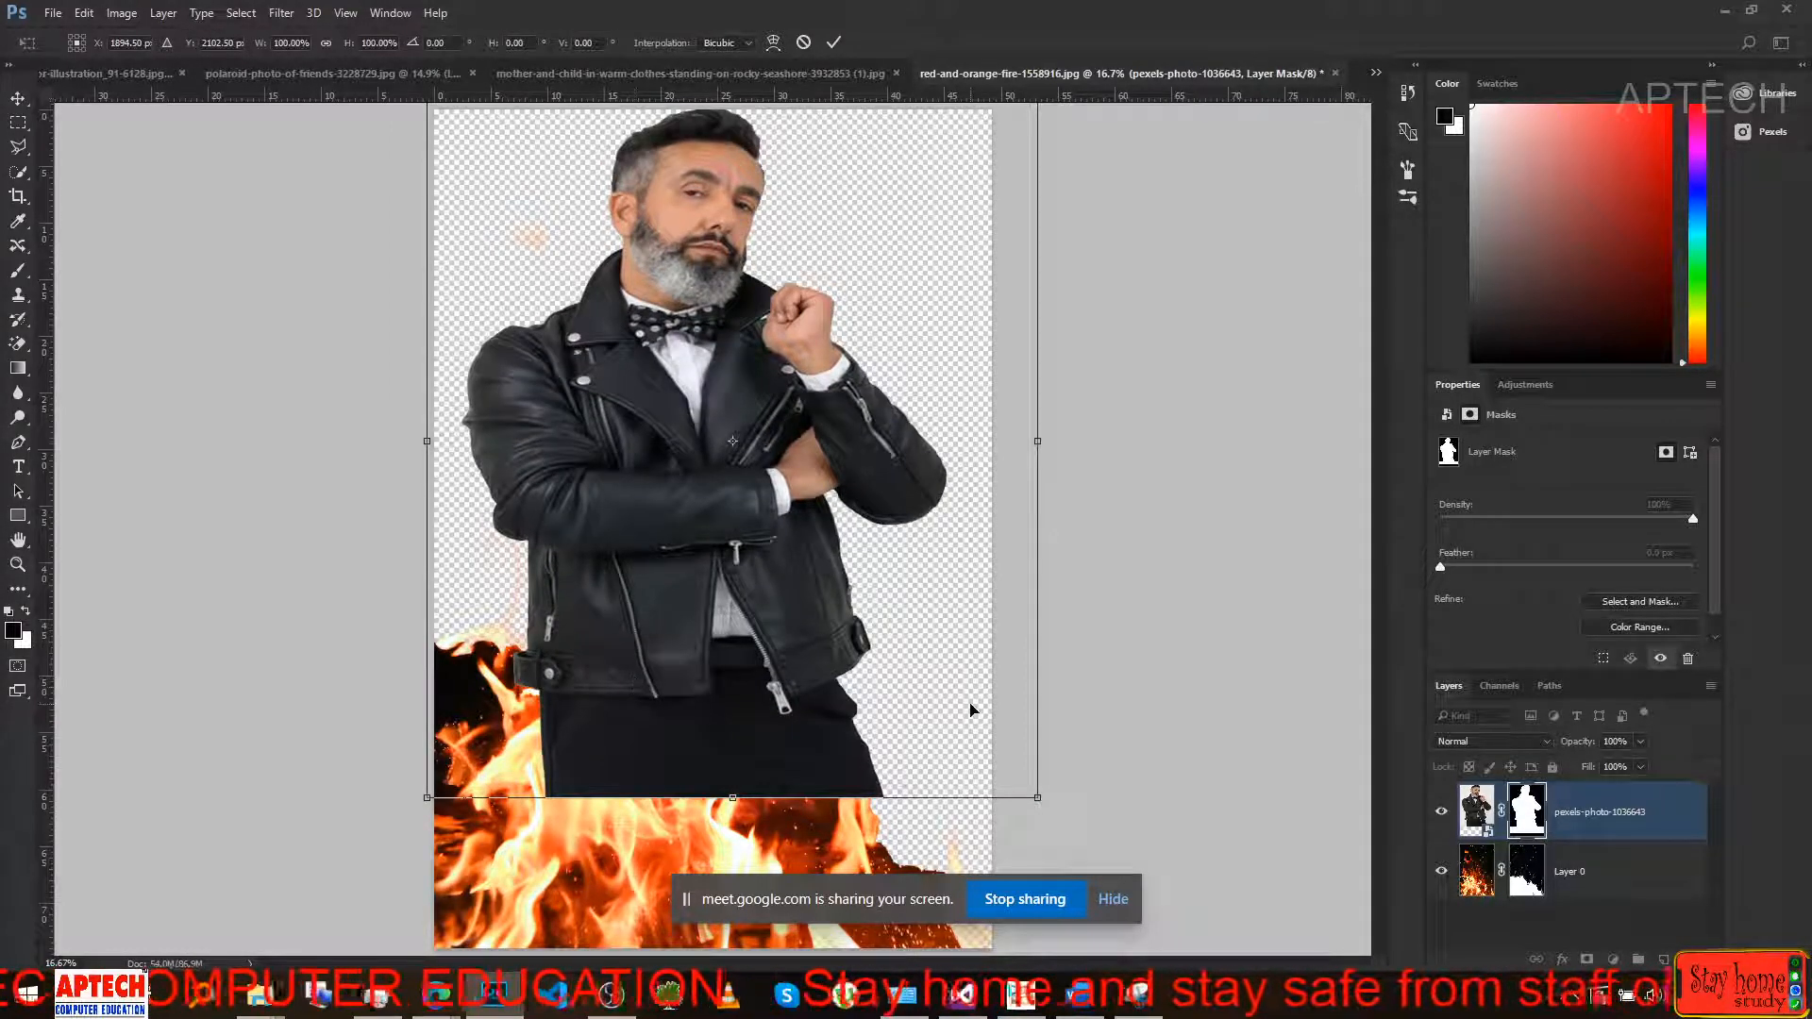
key("Left")
key("Left")
key("Left")
key("Left")
key("Left")
key("Left")
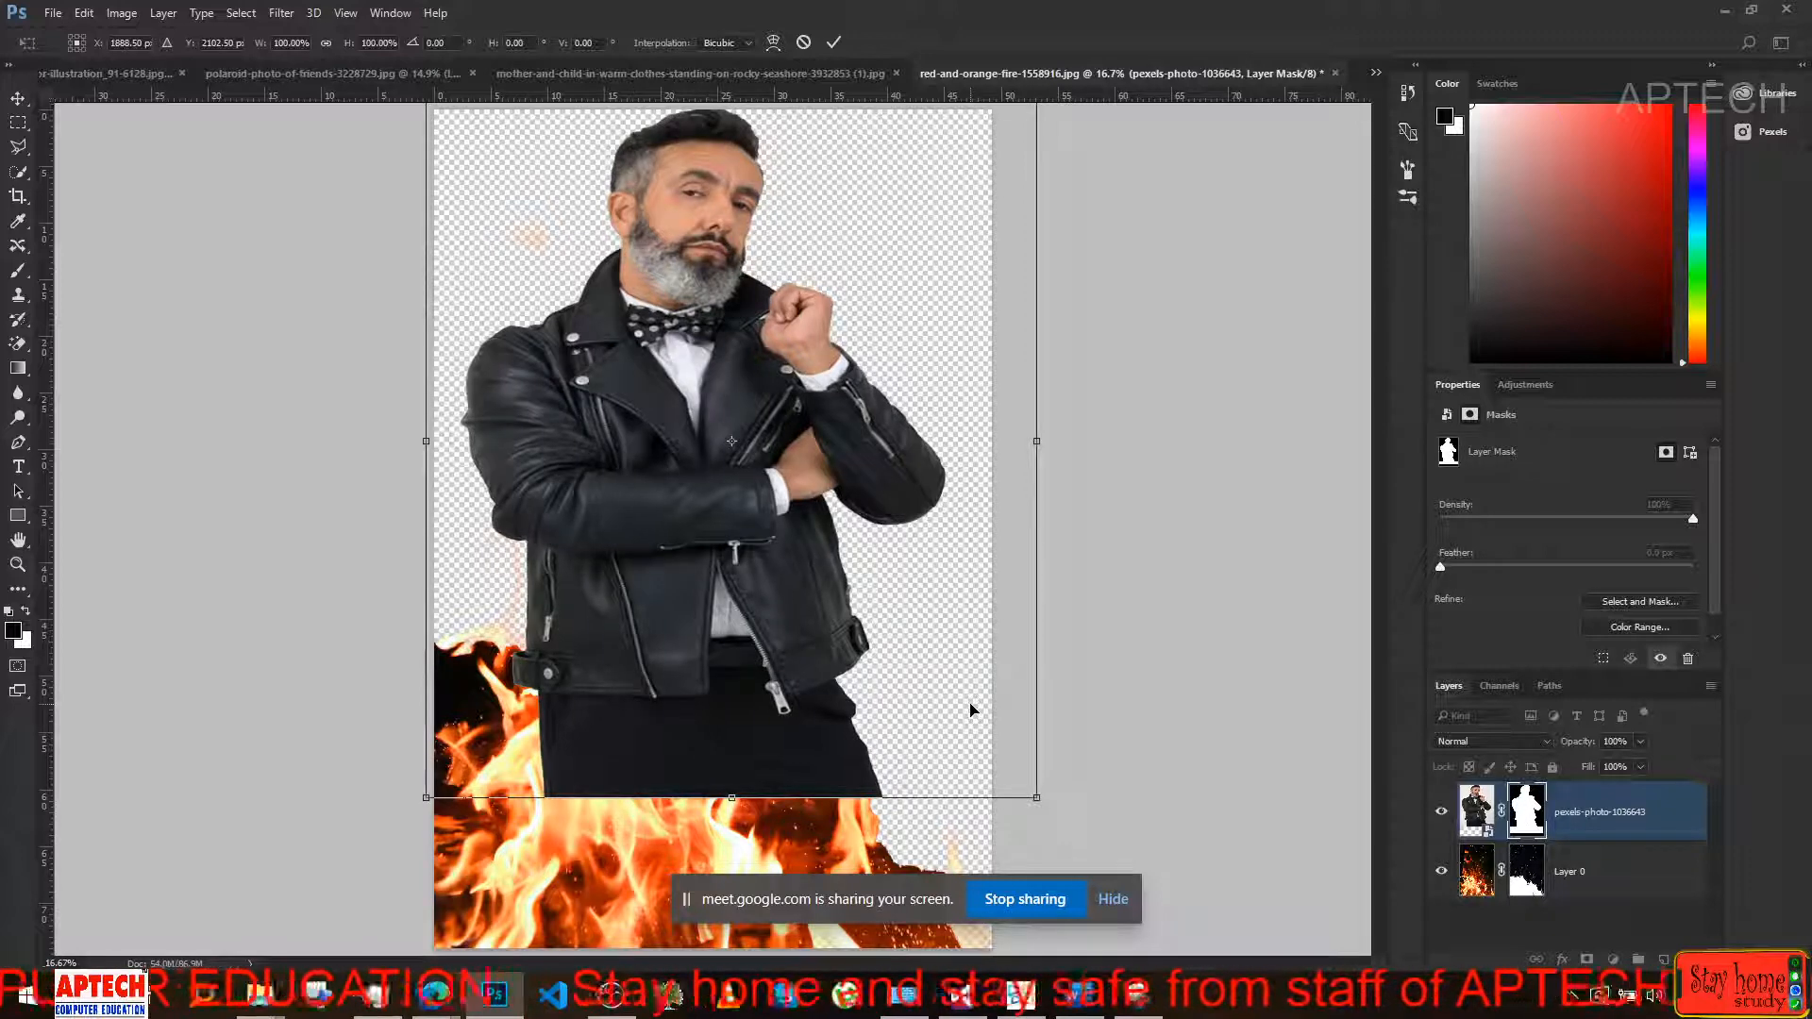
key("Return")
key("w")
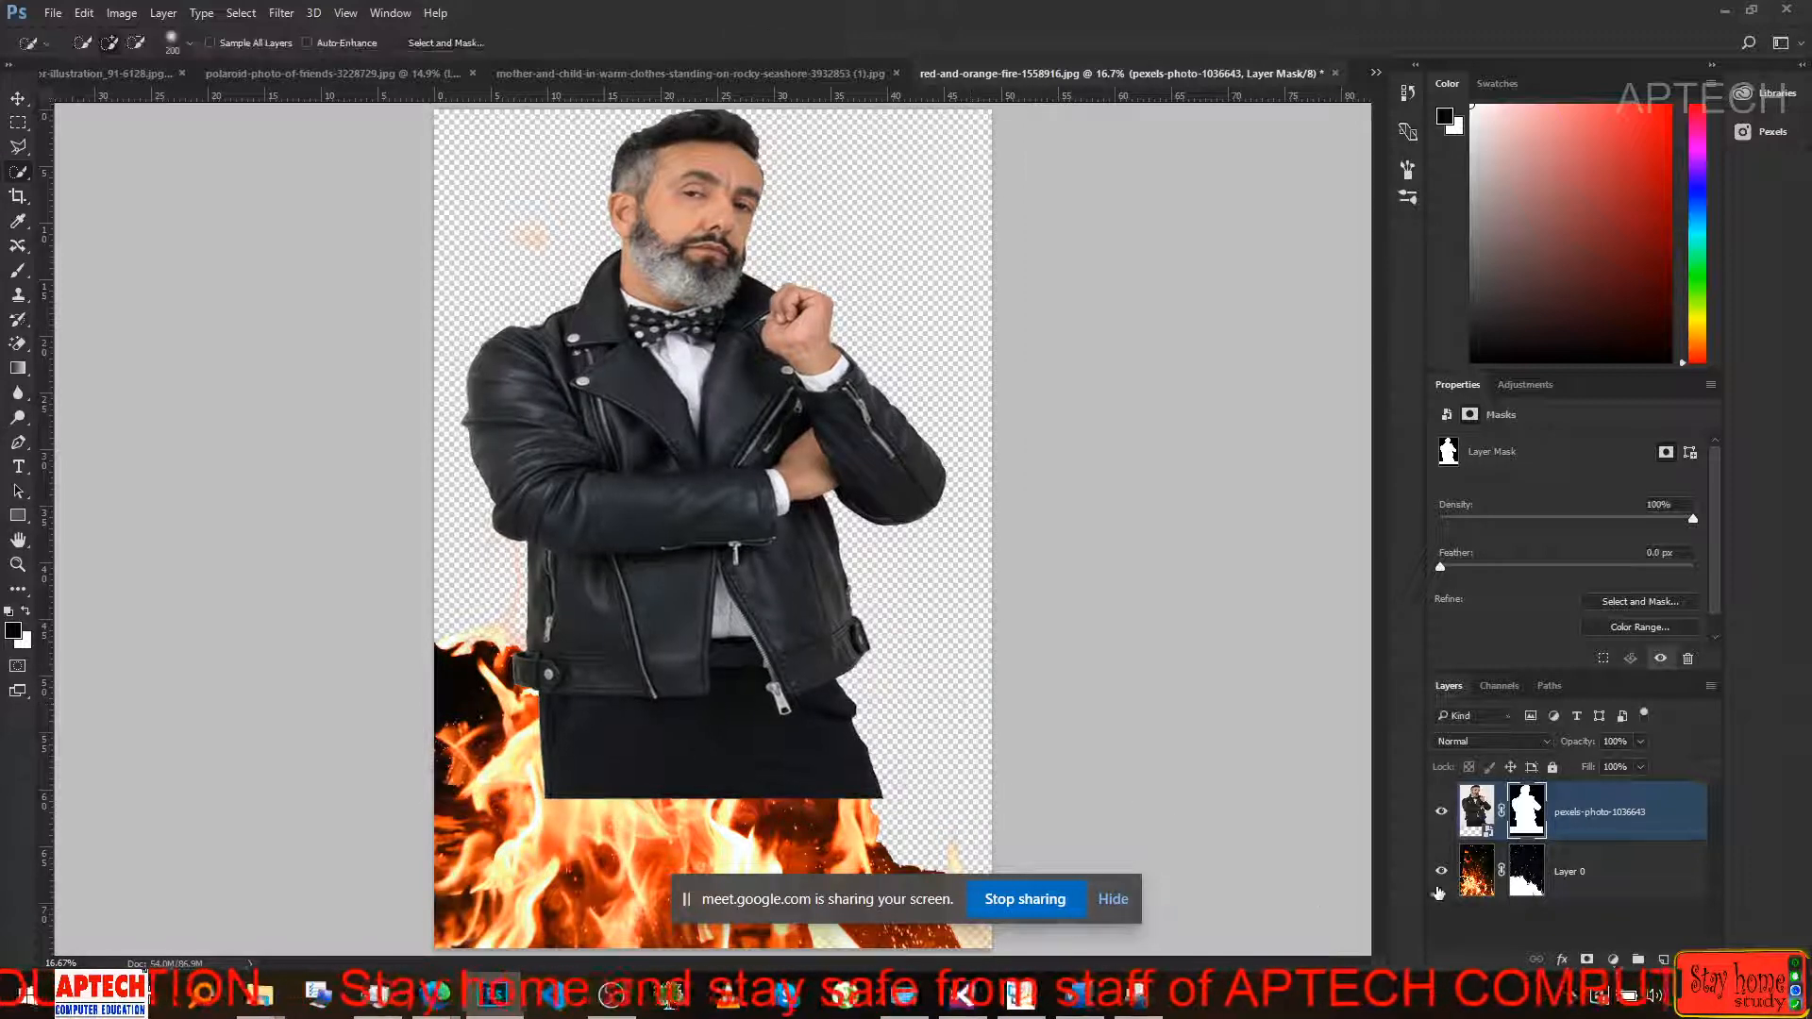
Move the flames on Layer 0 above the pexels-photo-1036643 layer in the stacking order.
left_click(1494, 881)
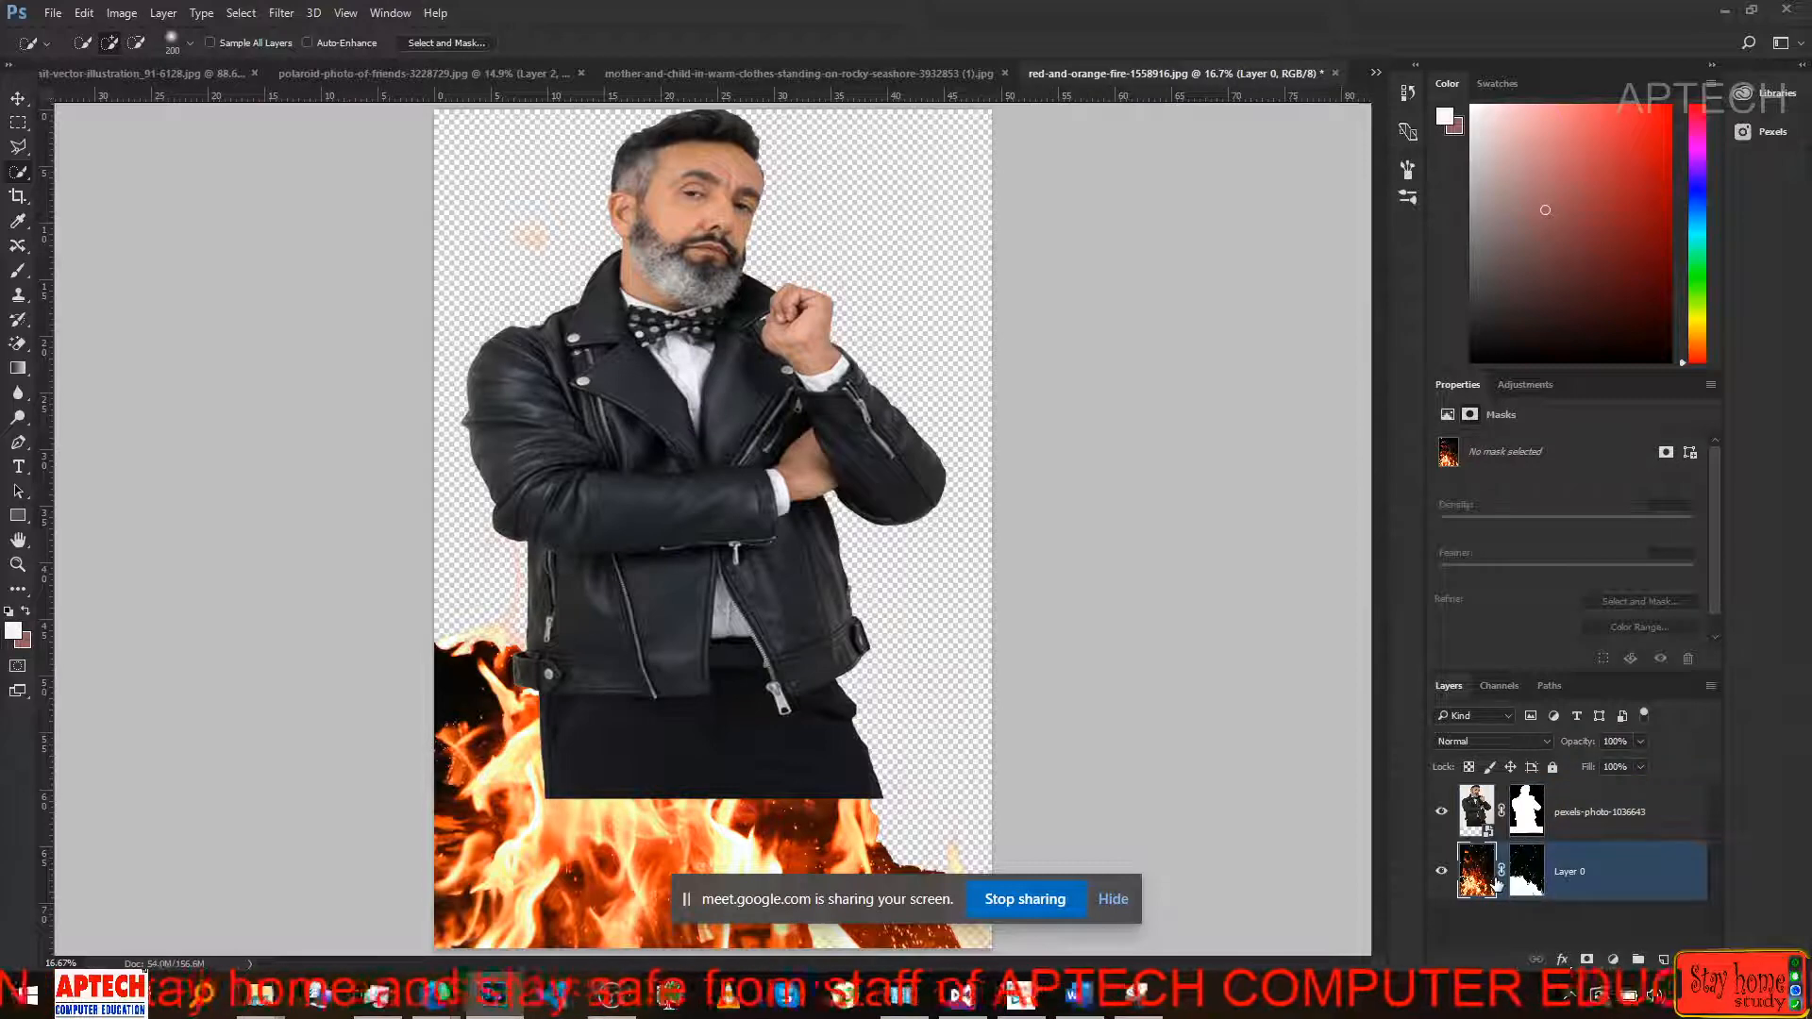
left_click_drag(1496, 884, 1473, 800)
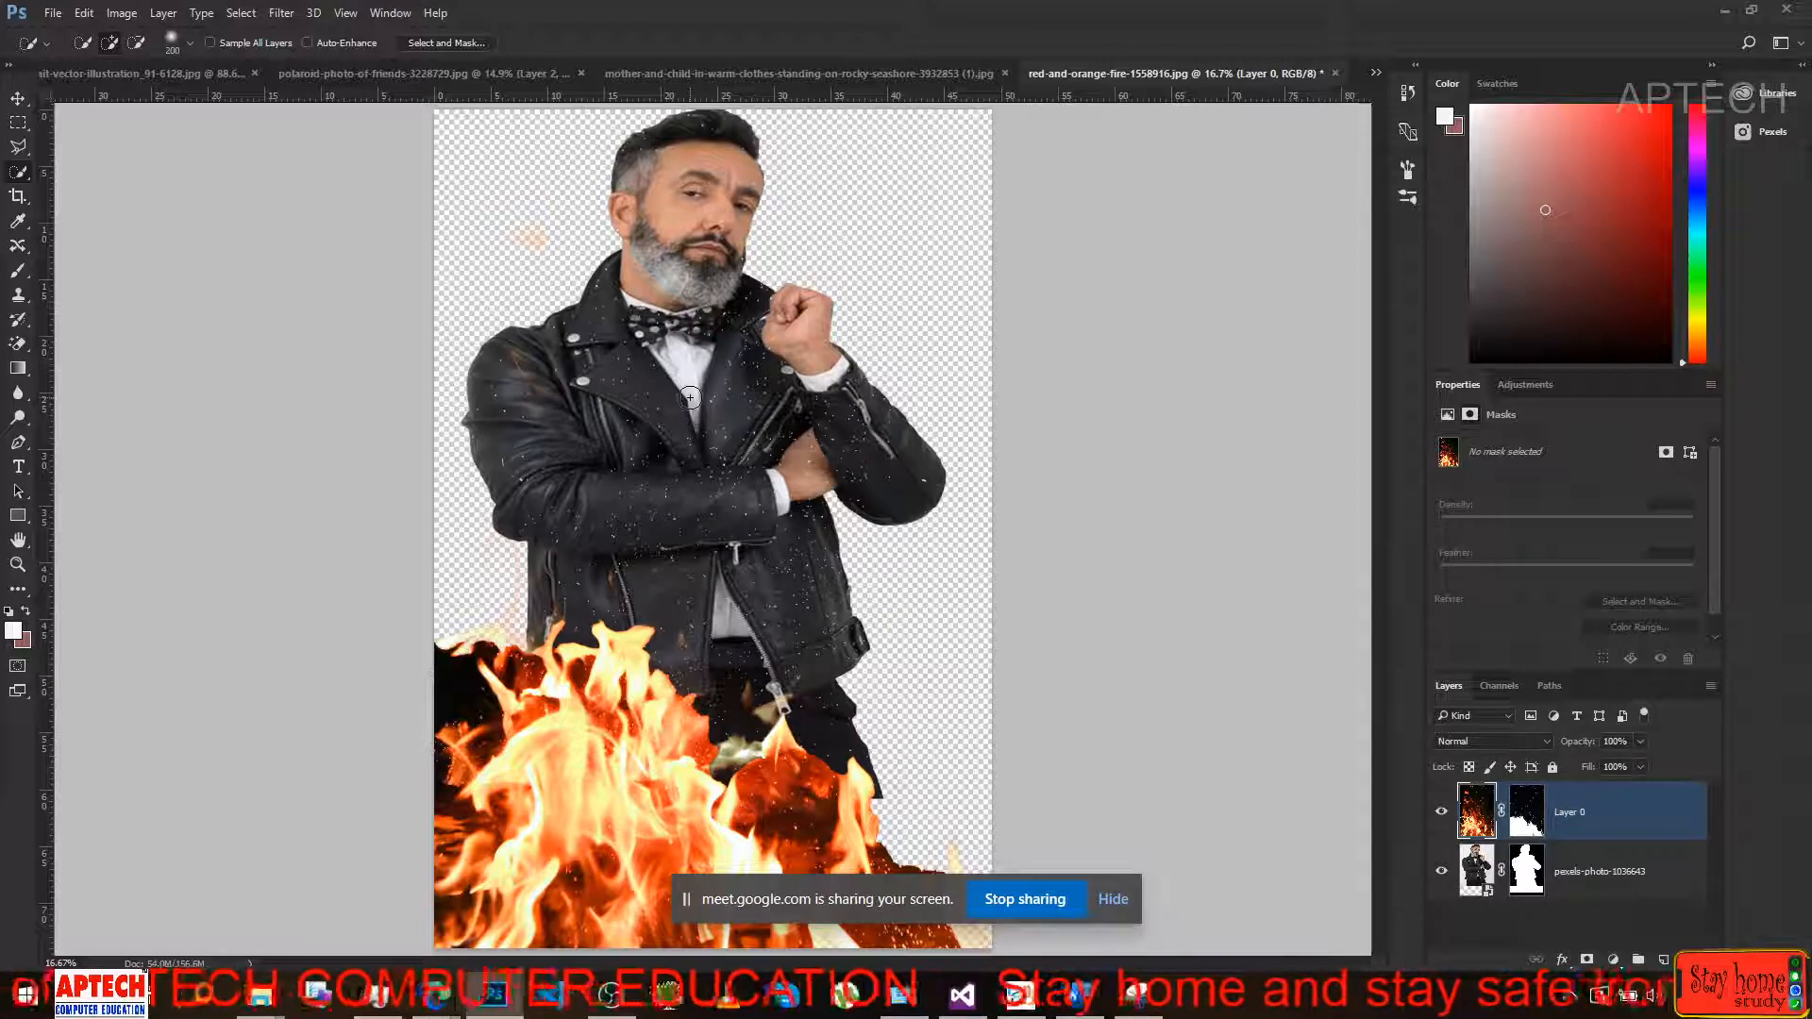
key("ctrl+t")
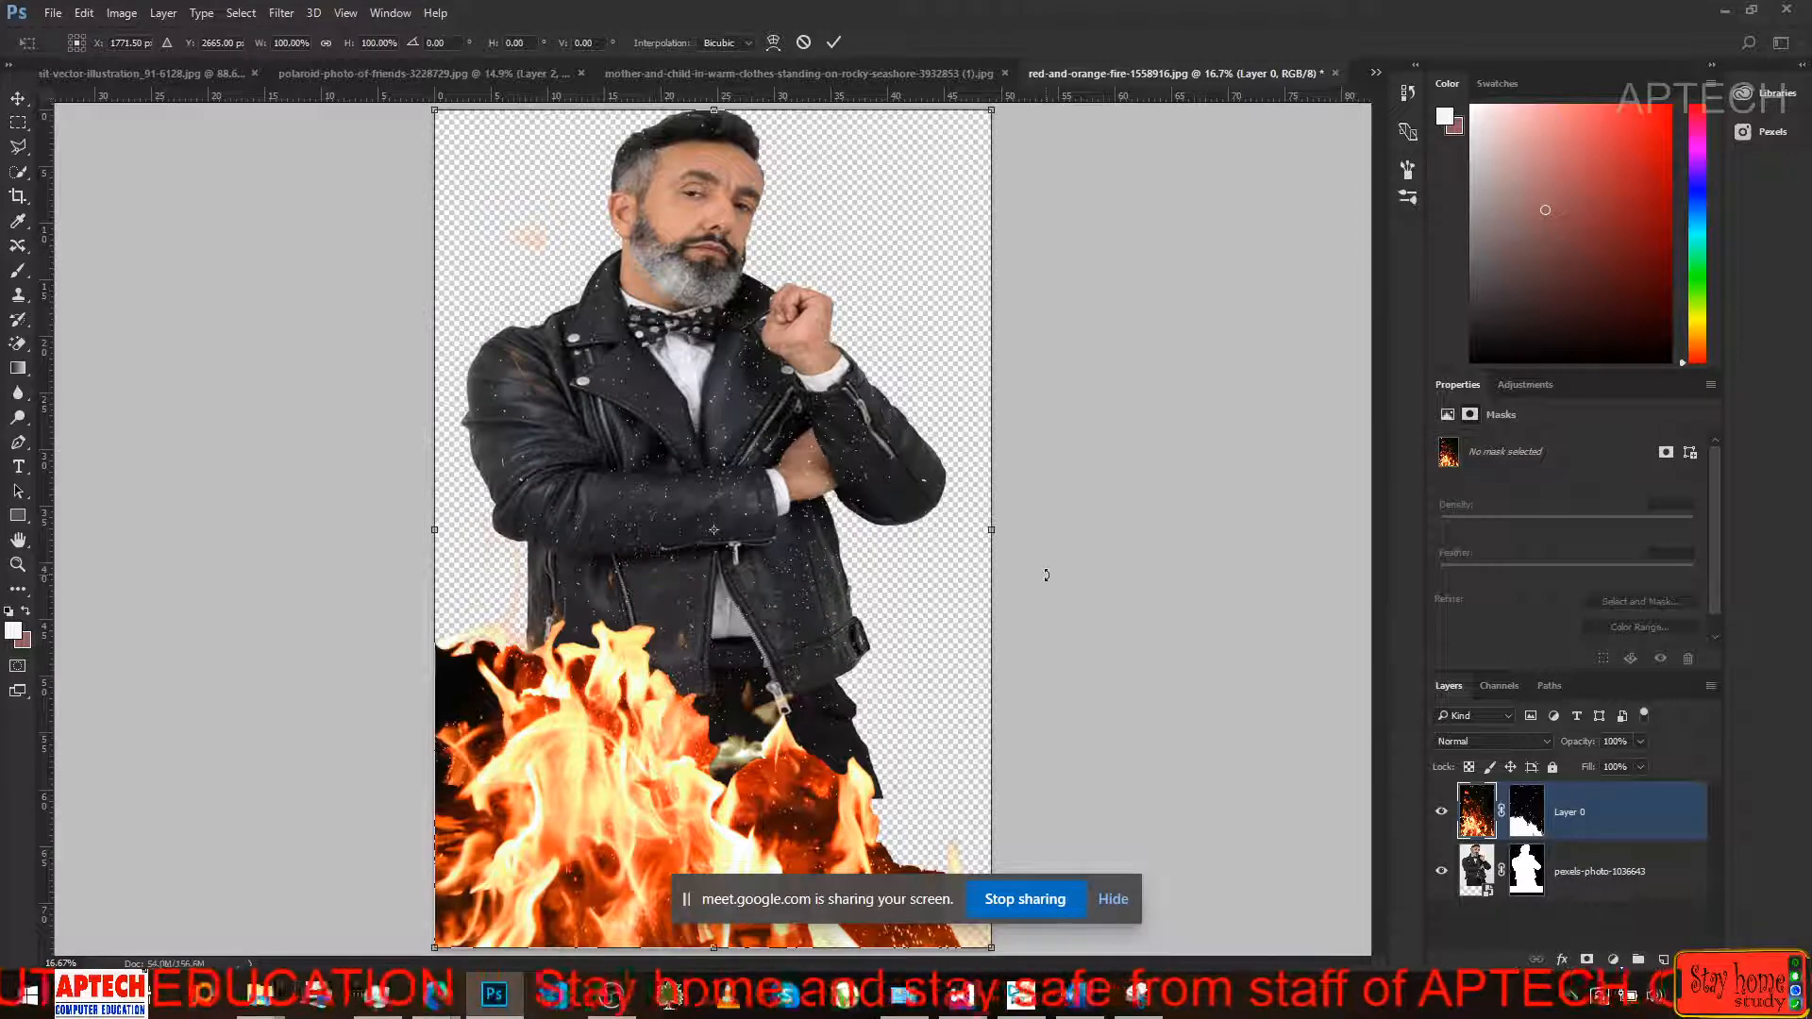
key("w")
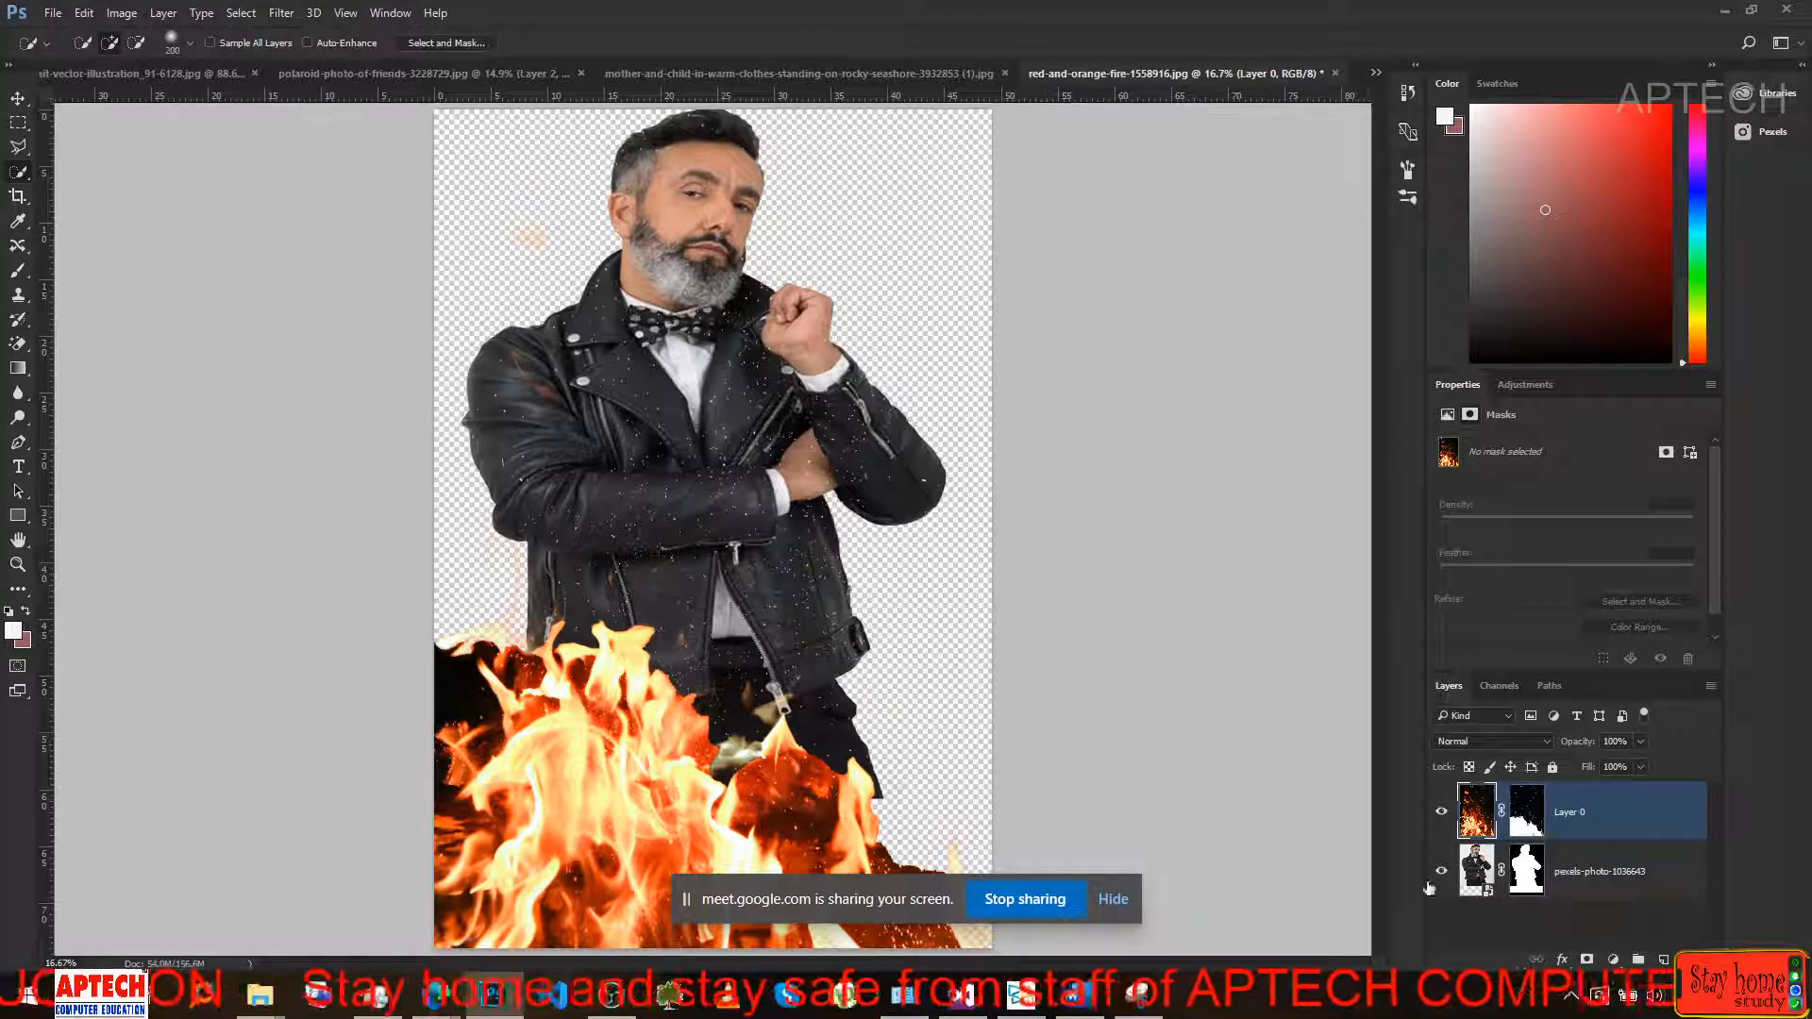
Shift the man on the pexels-photo-1036643 layer left to an X position of about -3.58 in.
left_click(1478, 872)
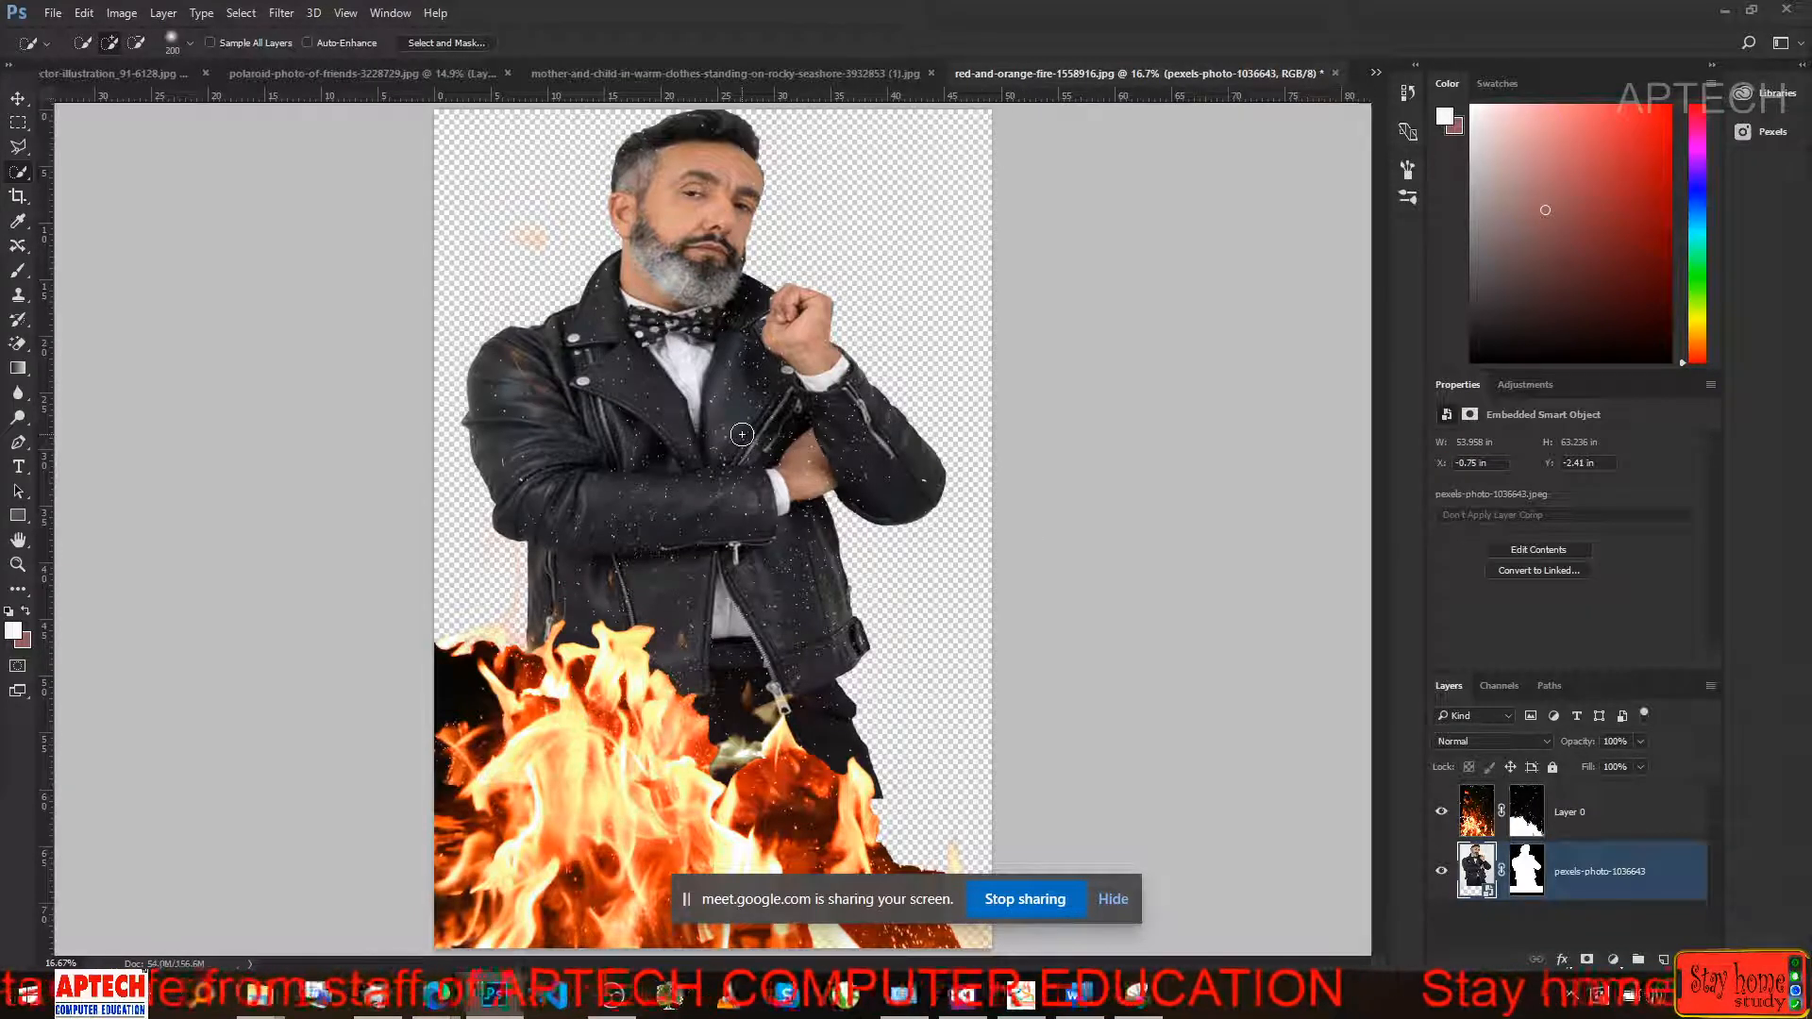
key("v")
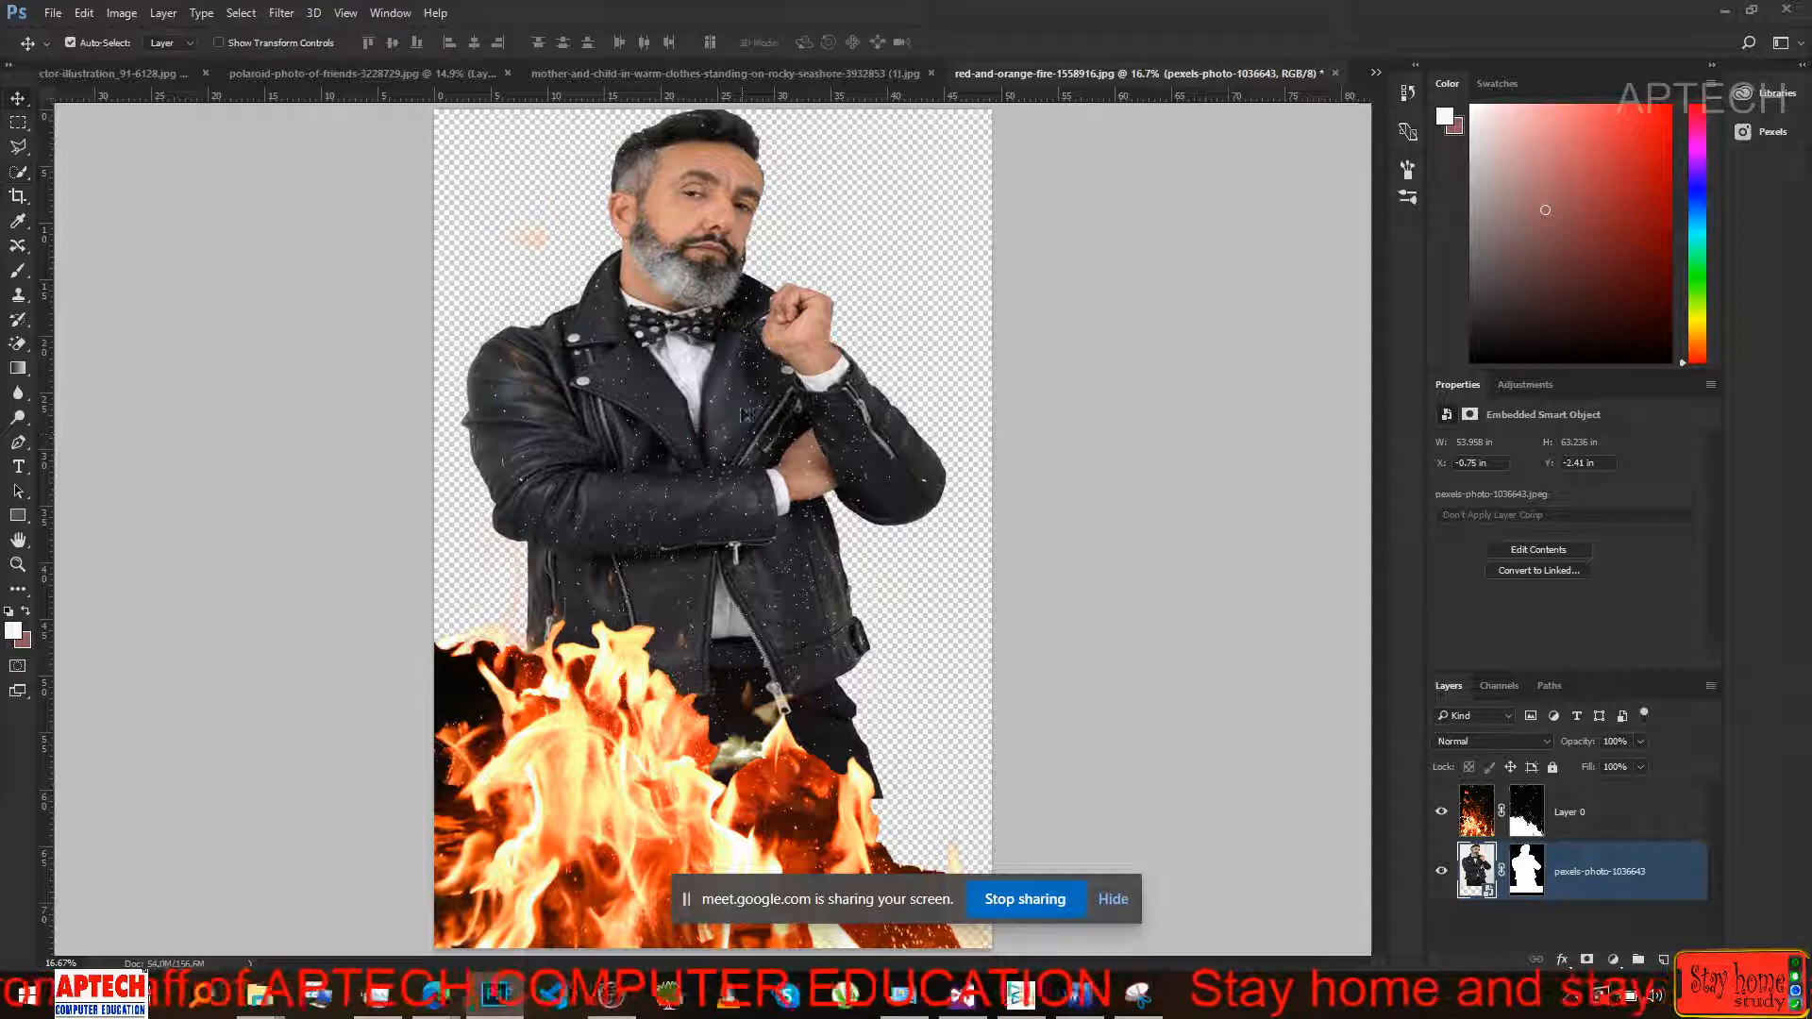
left_click_drag(695, 394, 676, 380)
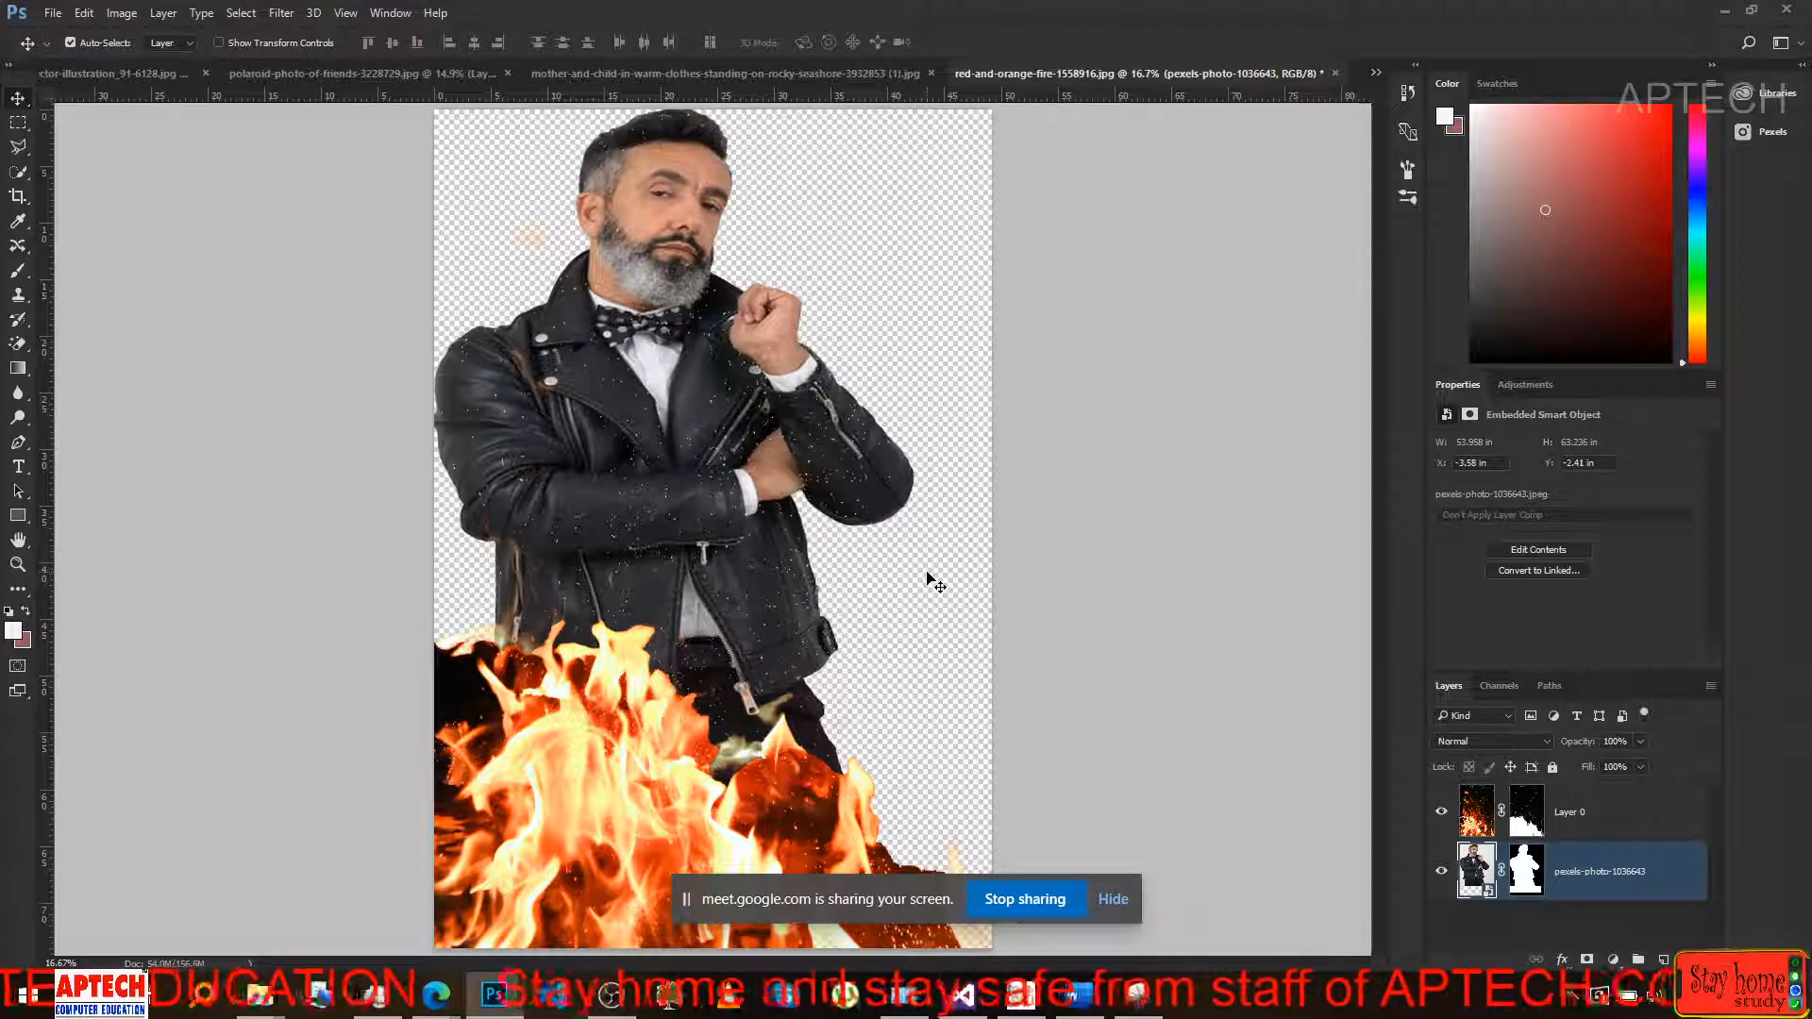
Add a Solid Color fill layer in near-black #0a0909 directly above the pexels-photo-1036643 layer.
left_click(1584, 960)
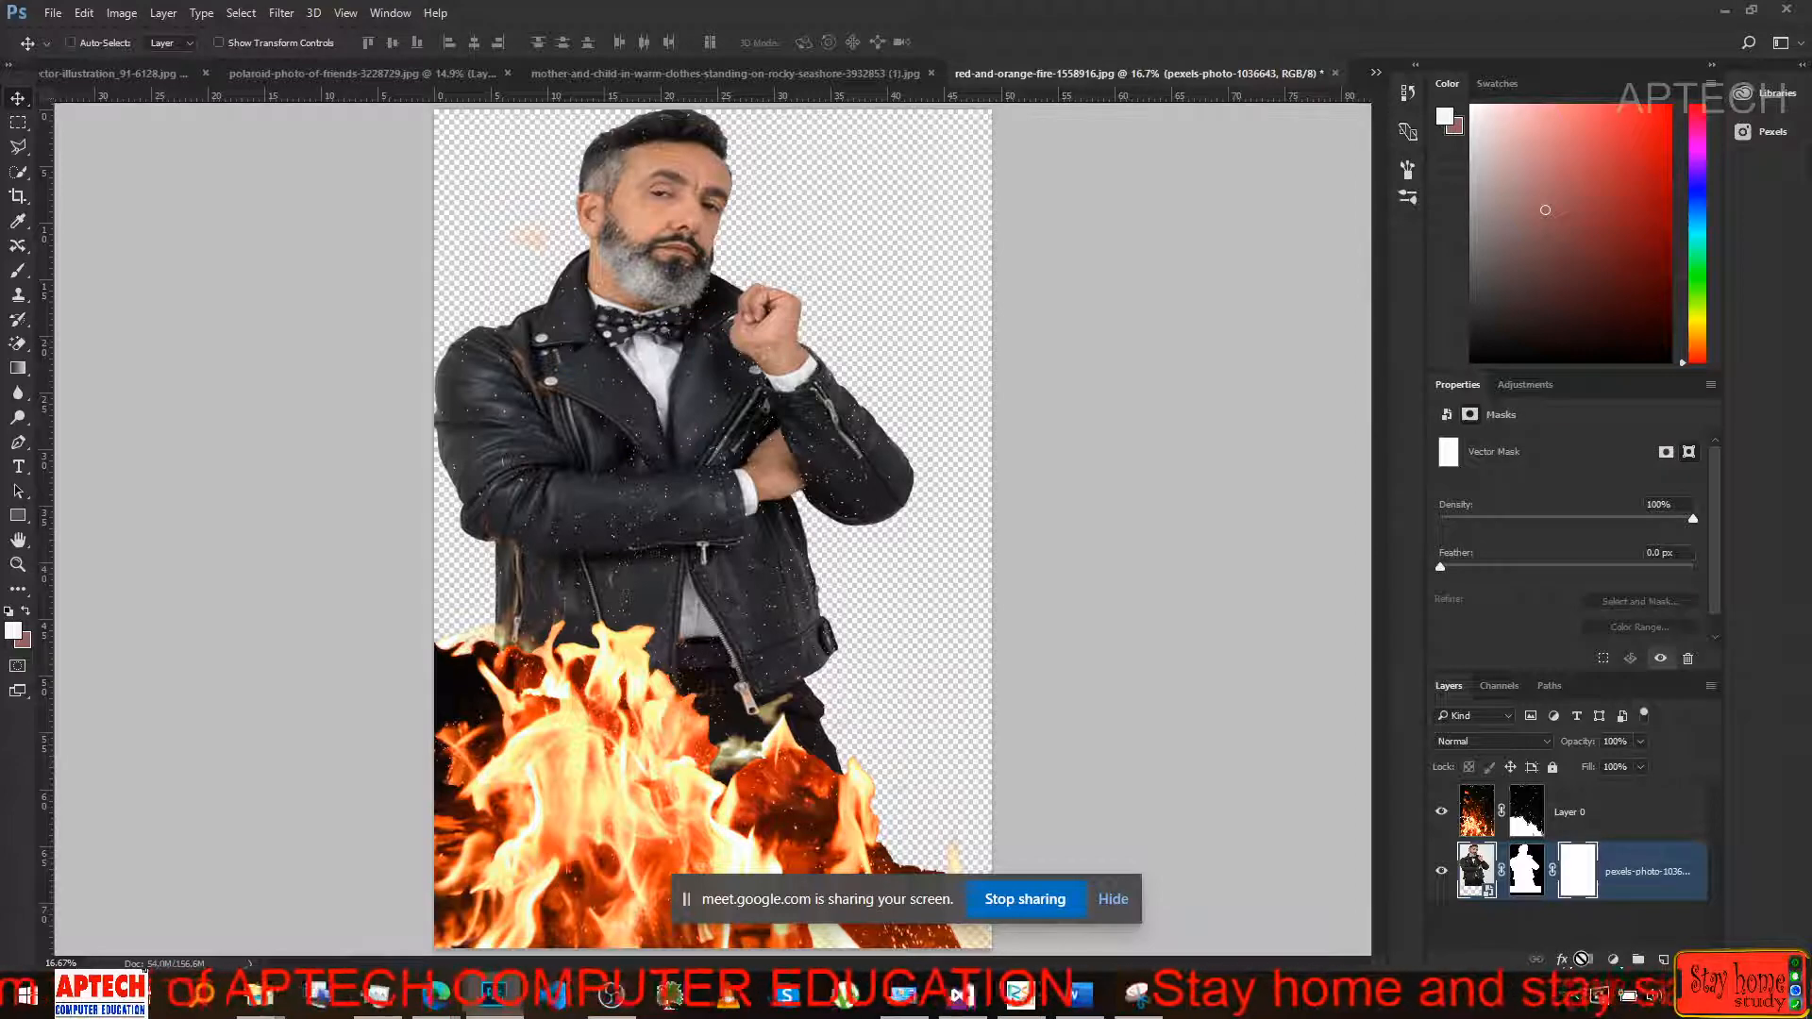
key("ctrl+z")
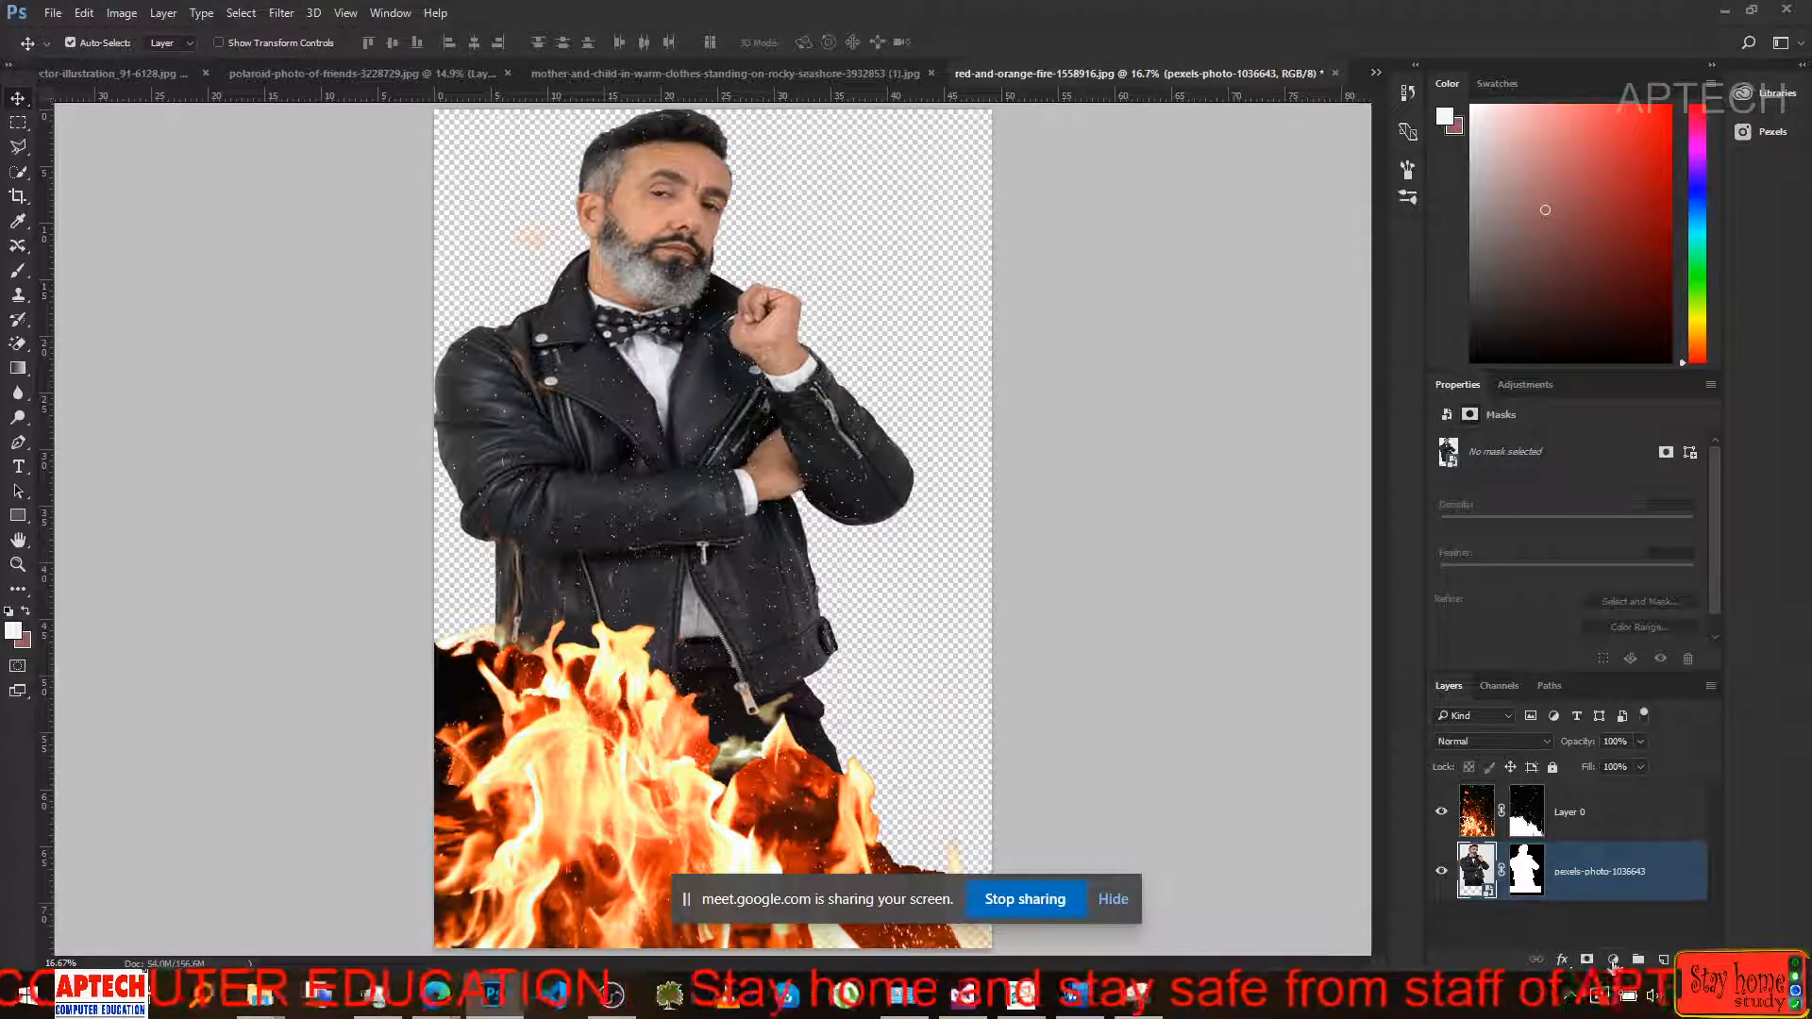
left_click(1612, 959)
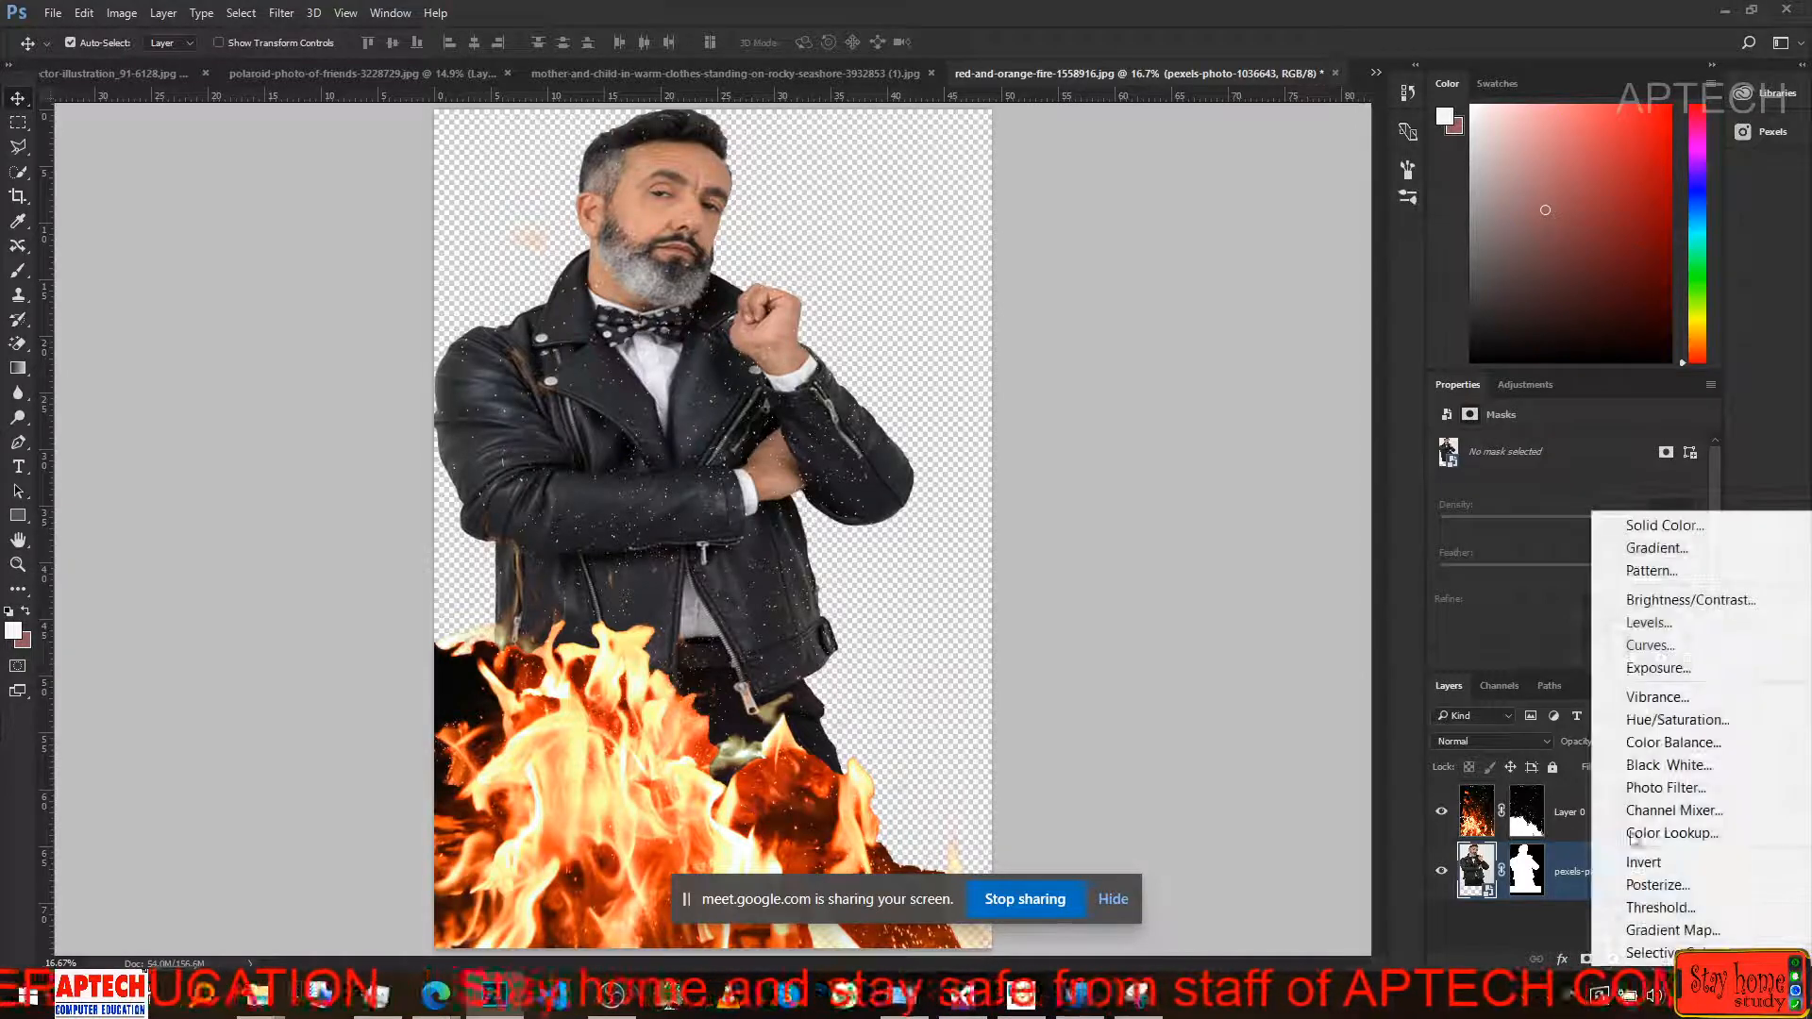
left_click(1651, 526)
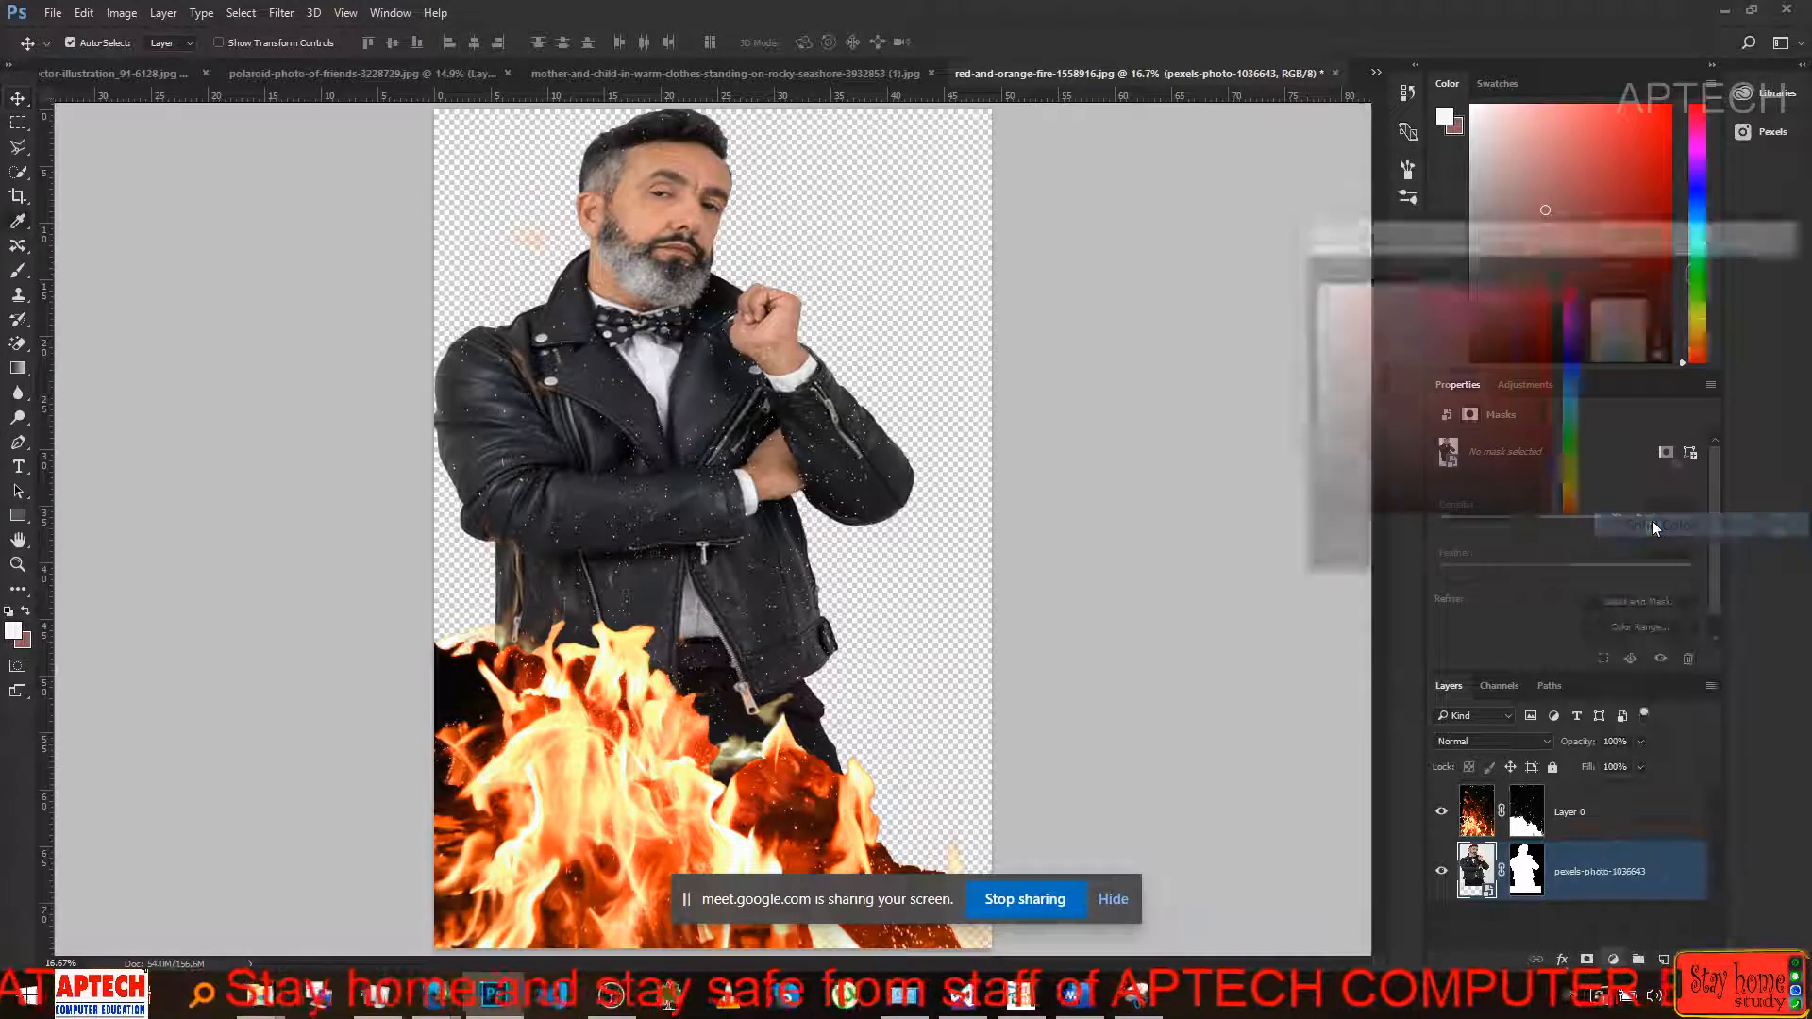
left_click(1331, 512)
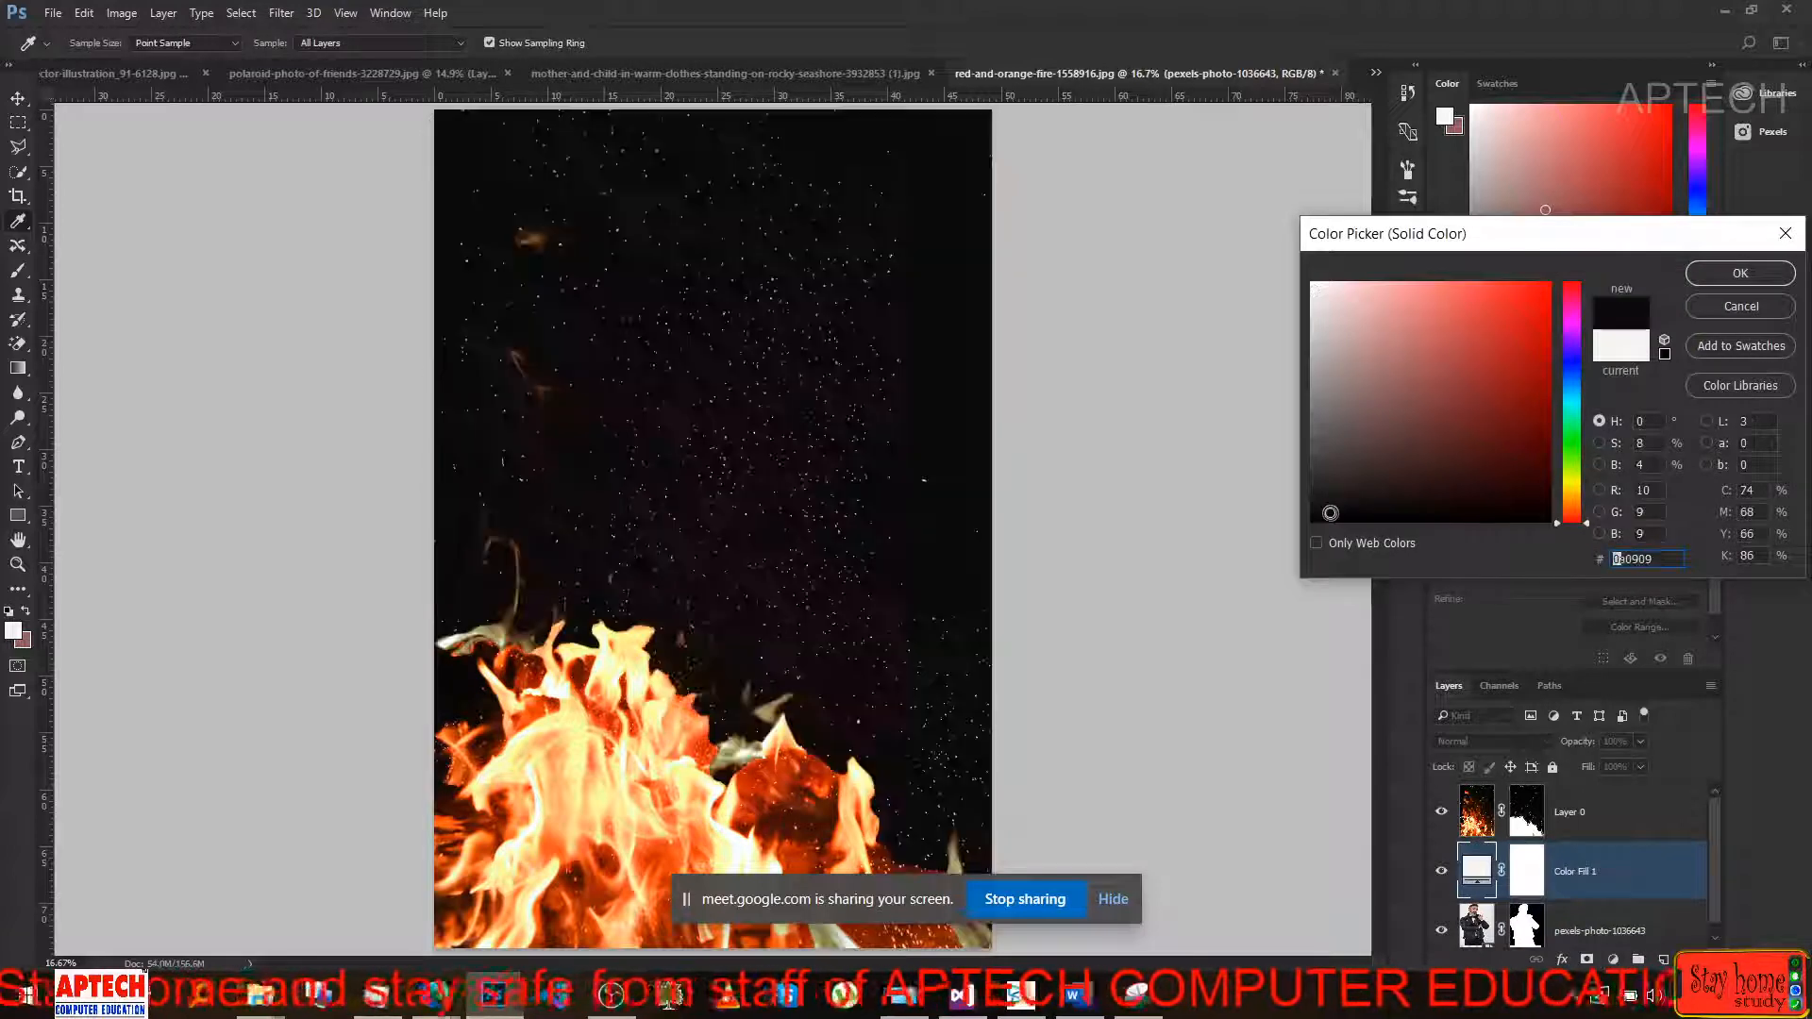
left_click(1718, 278)
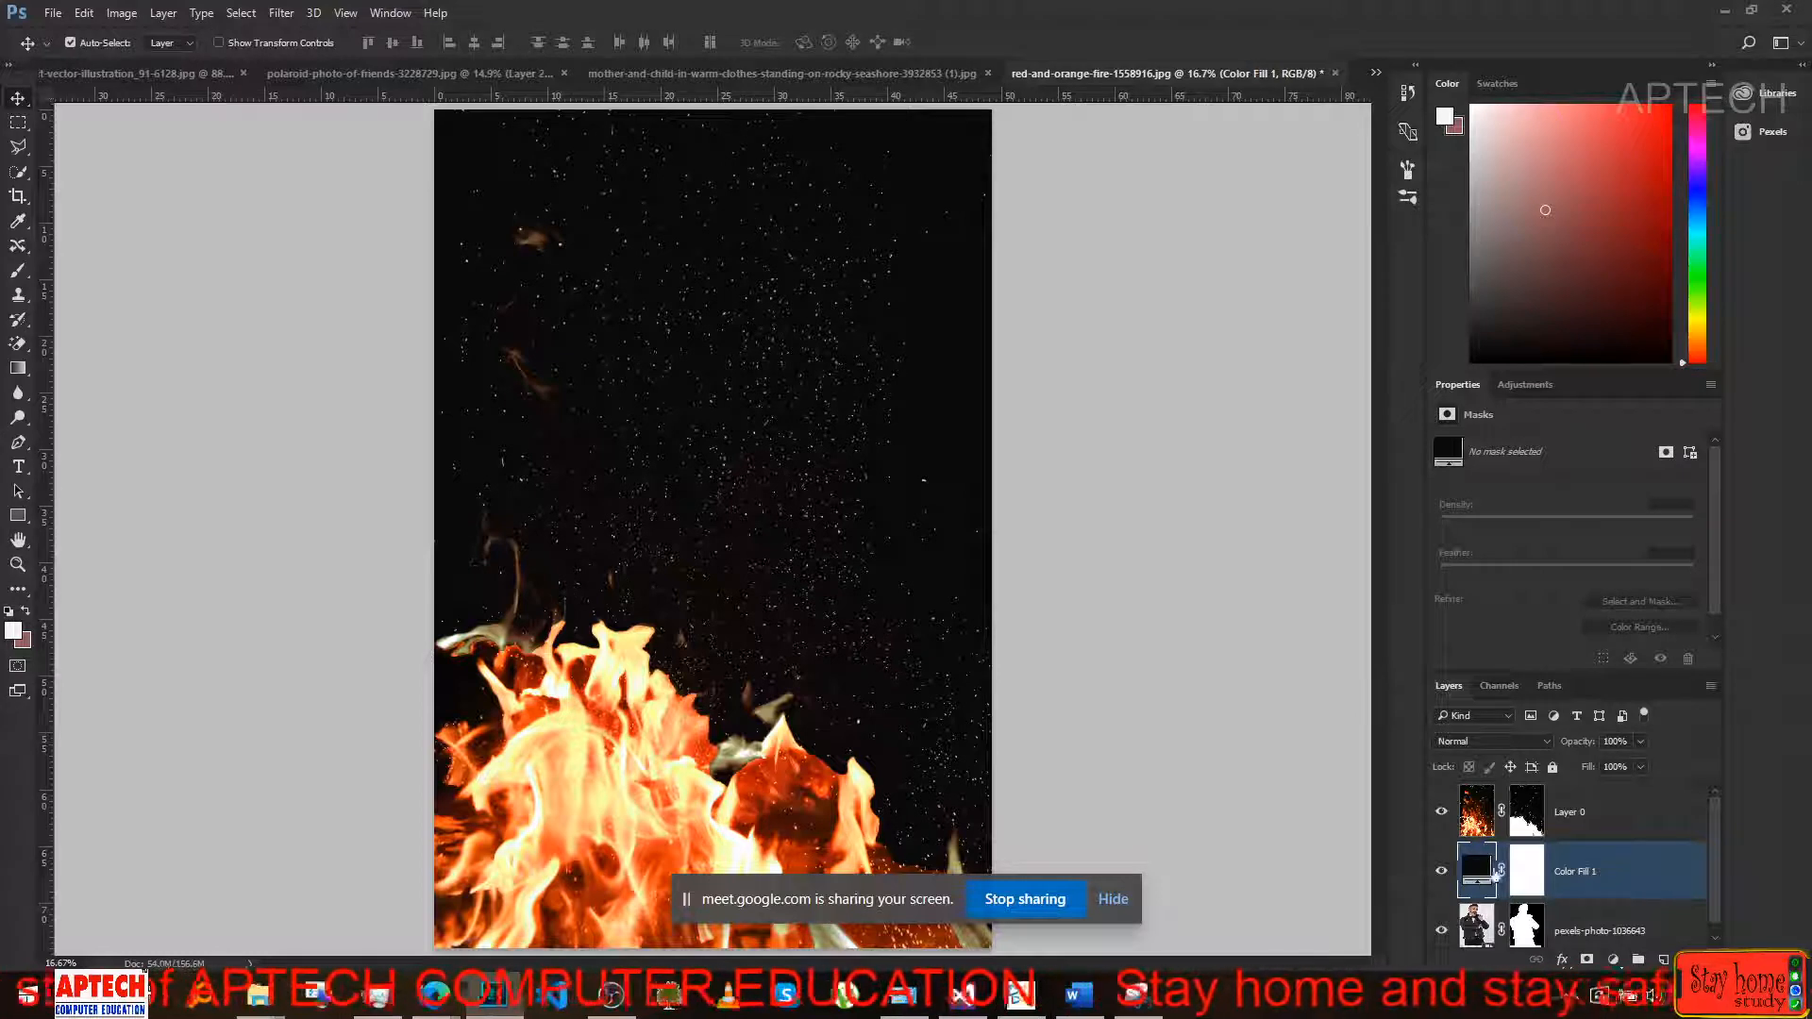
Move the pexels-photo-1036643 layer above Color Fill 1 so the man stands in front of the black background.
scroll(1495, 873, "down", 1)
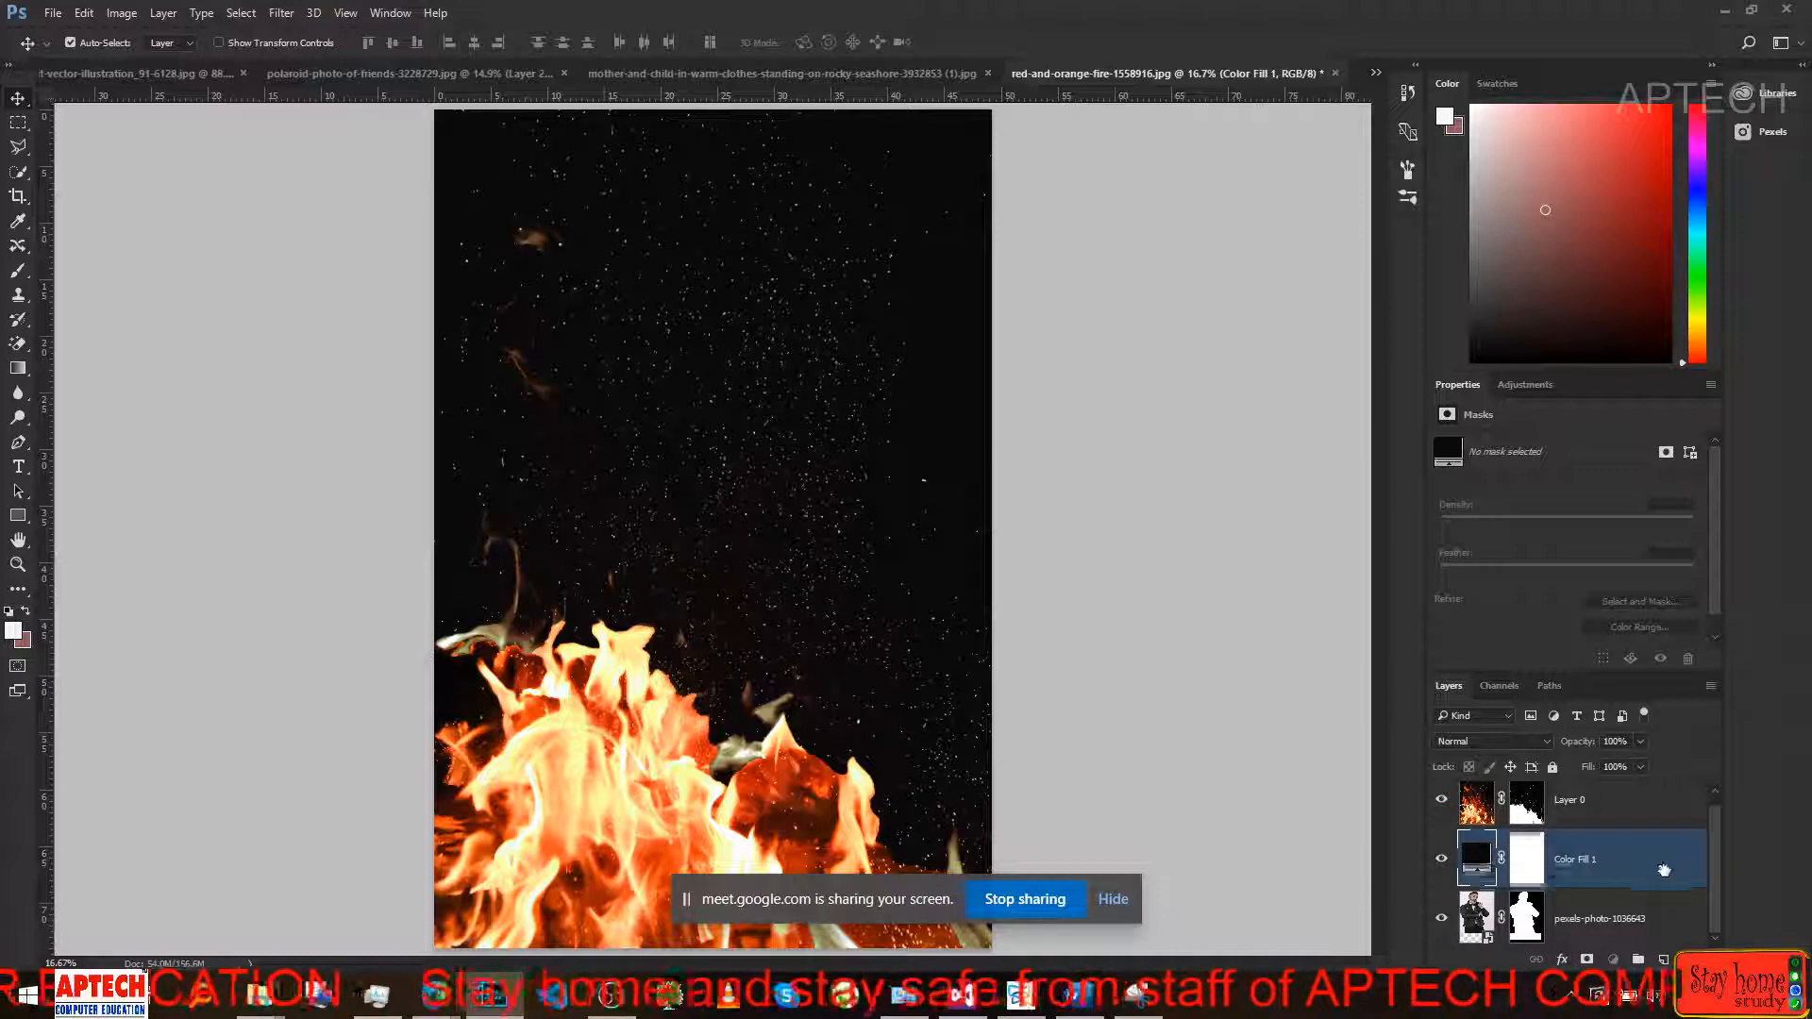
left_click_drag(1663, 870, 1663, 958)
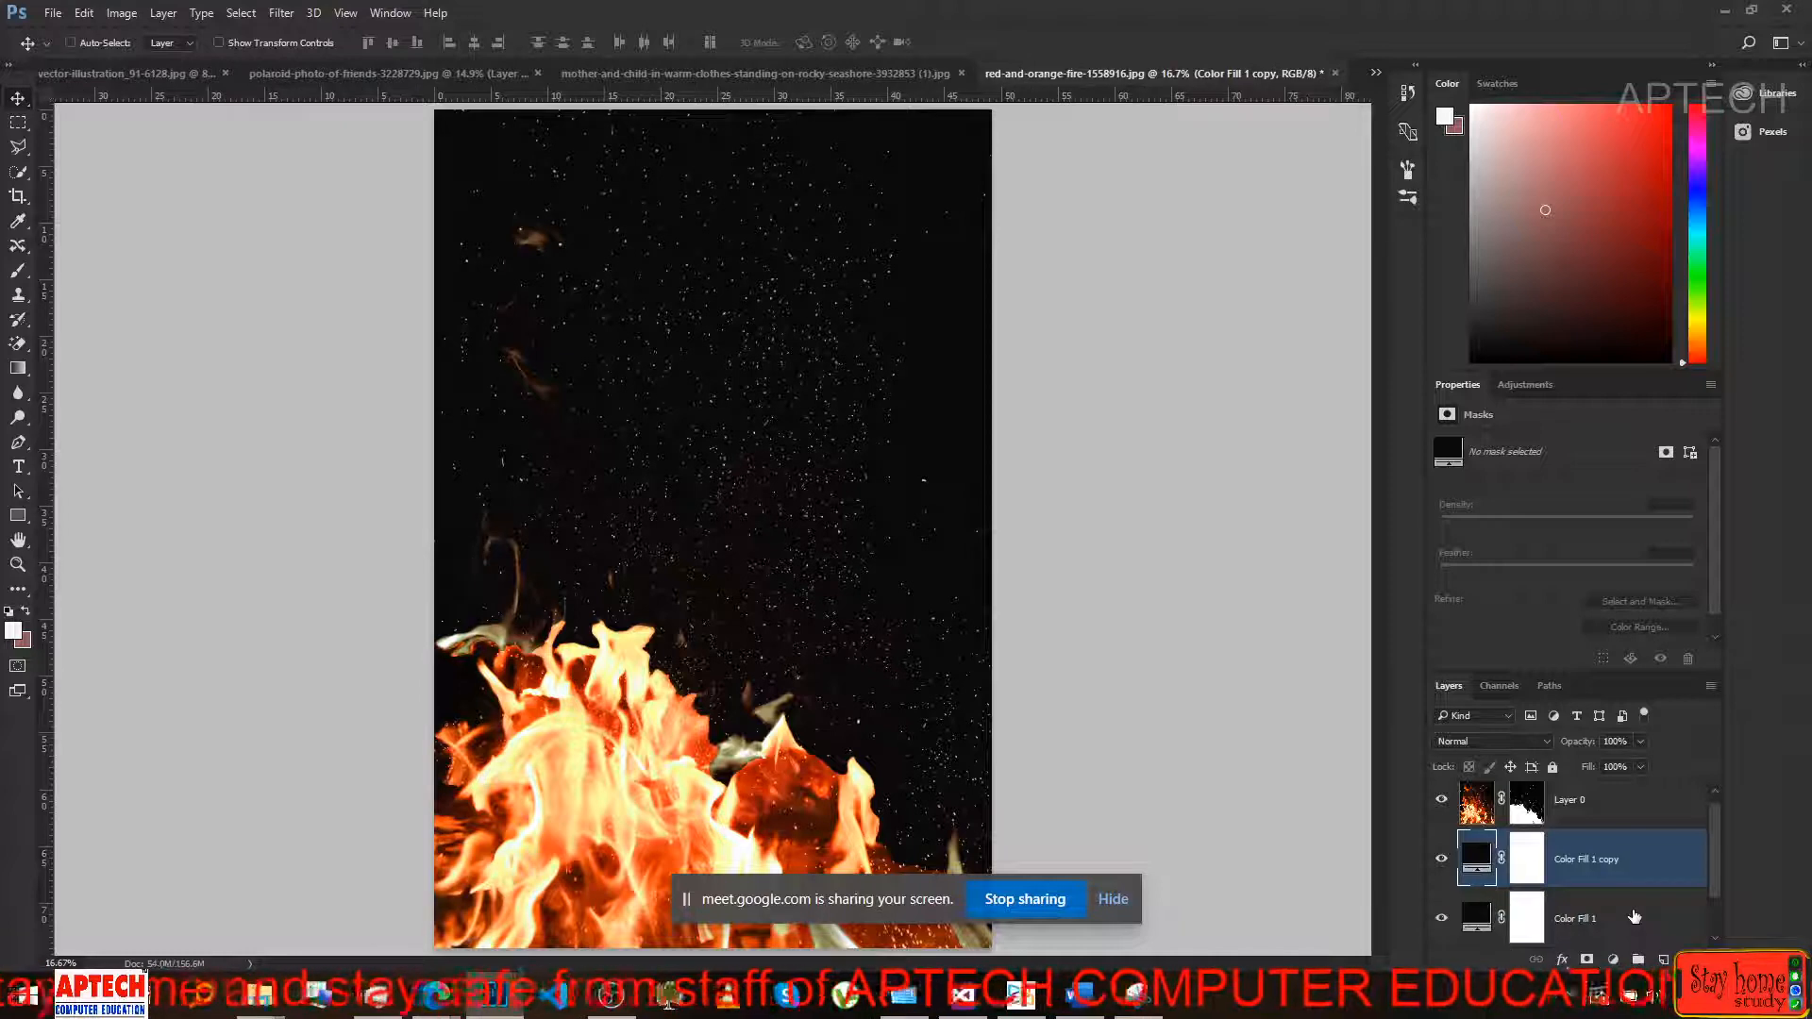
key("ctrl+z")
left_click_drag(1645, 913, 1652, 854)
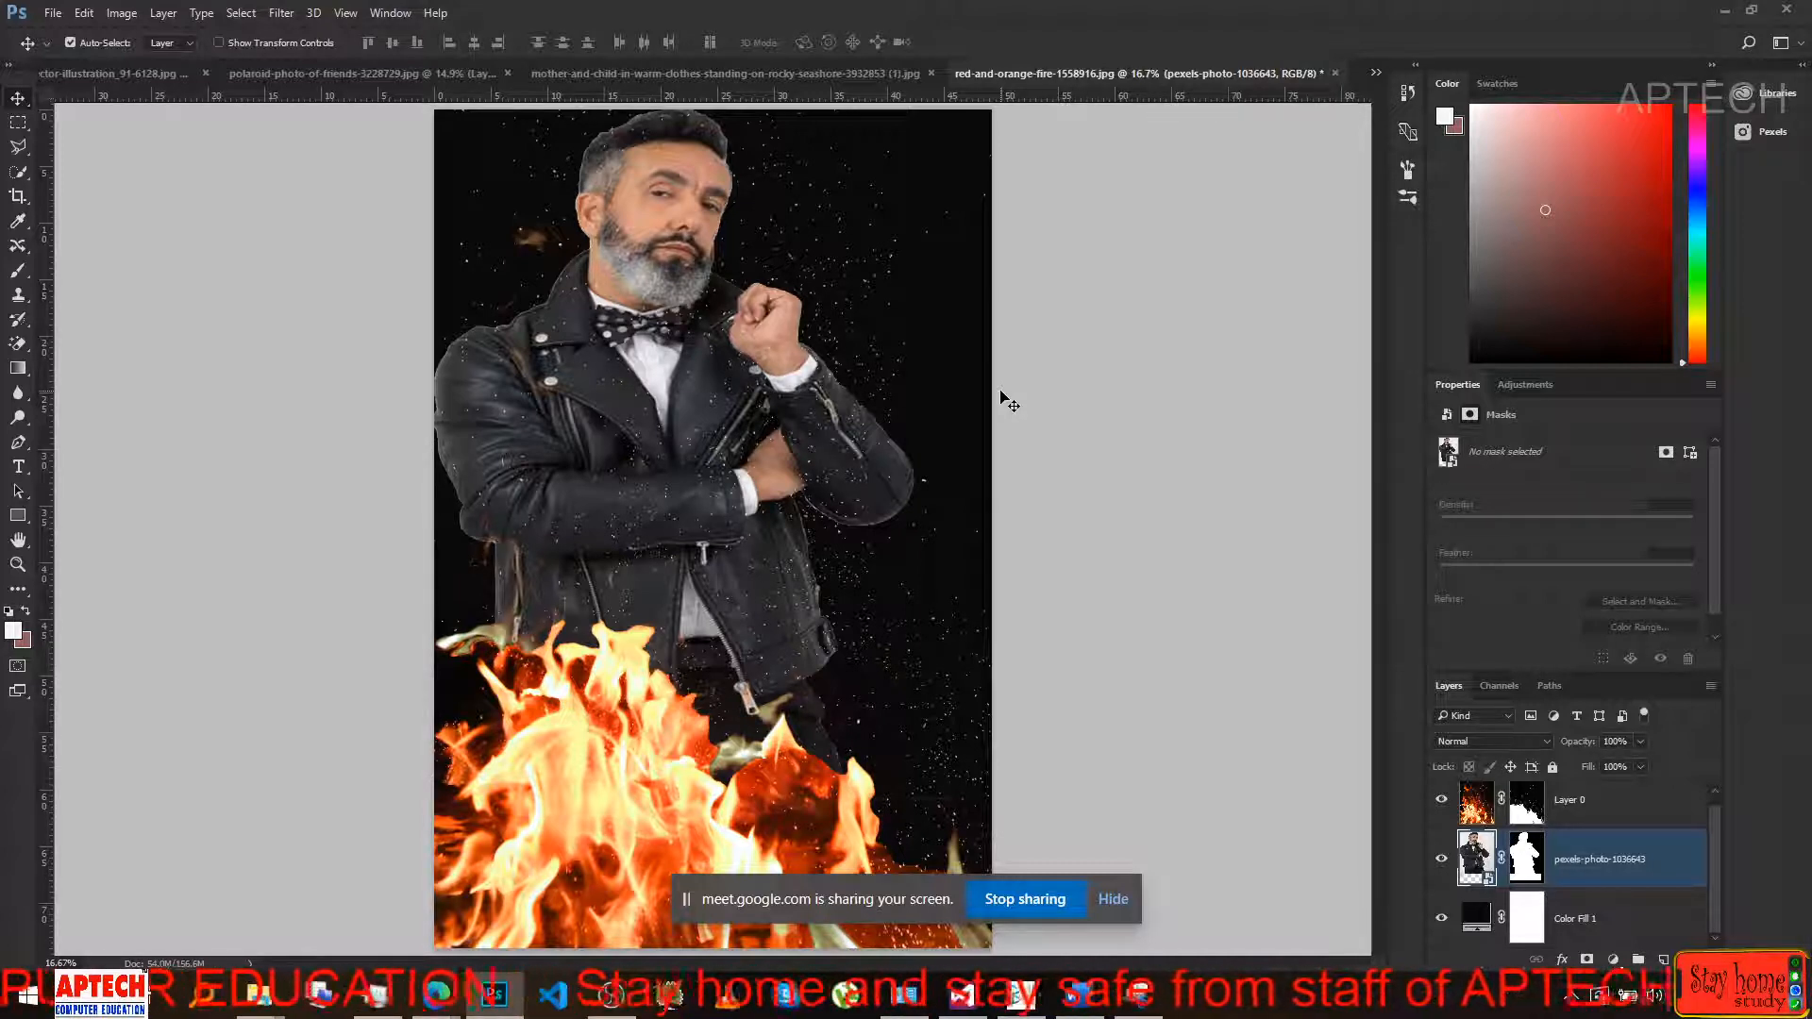
Disable the man's layer mask to compare the original photo, re-enable it, and select the mask.
left_click(1533, 854, "shift")
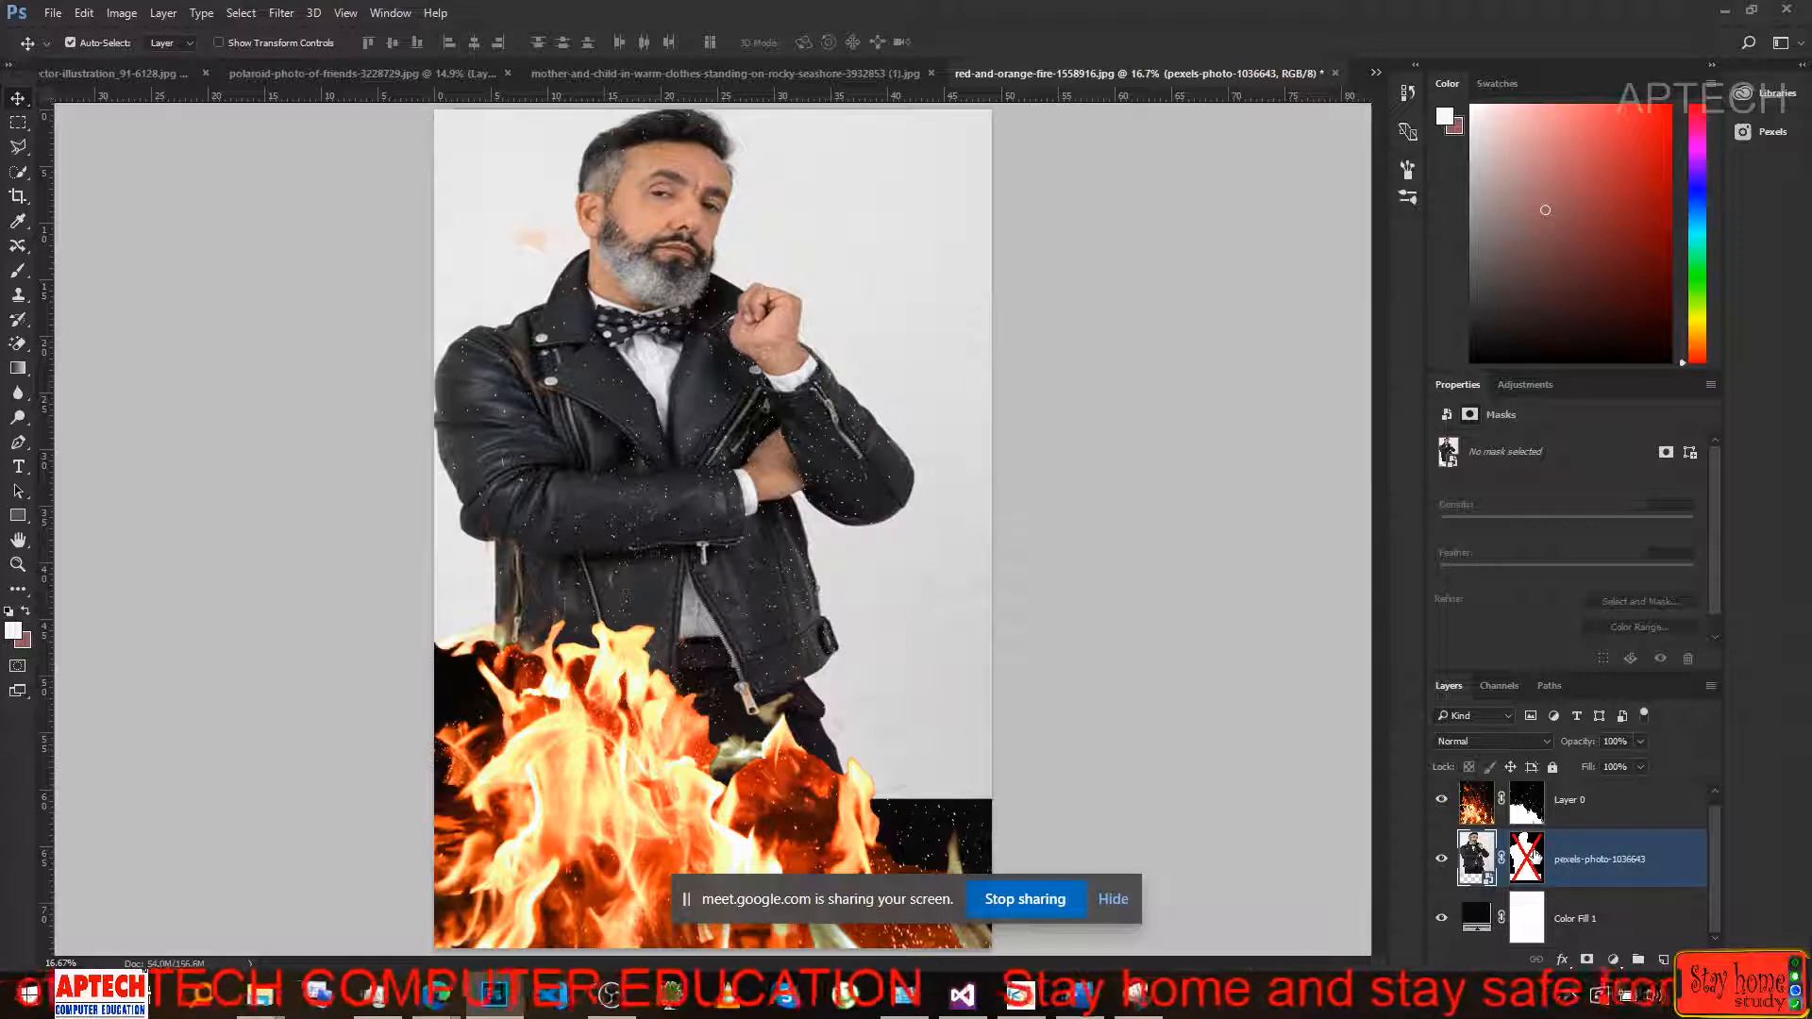
left_click(1533, 854, "shift")
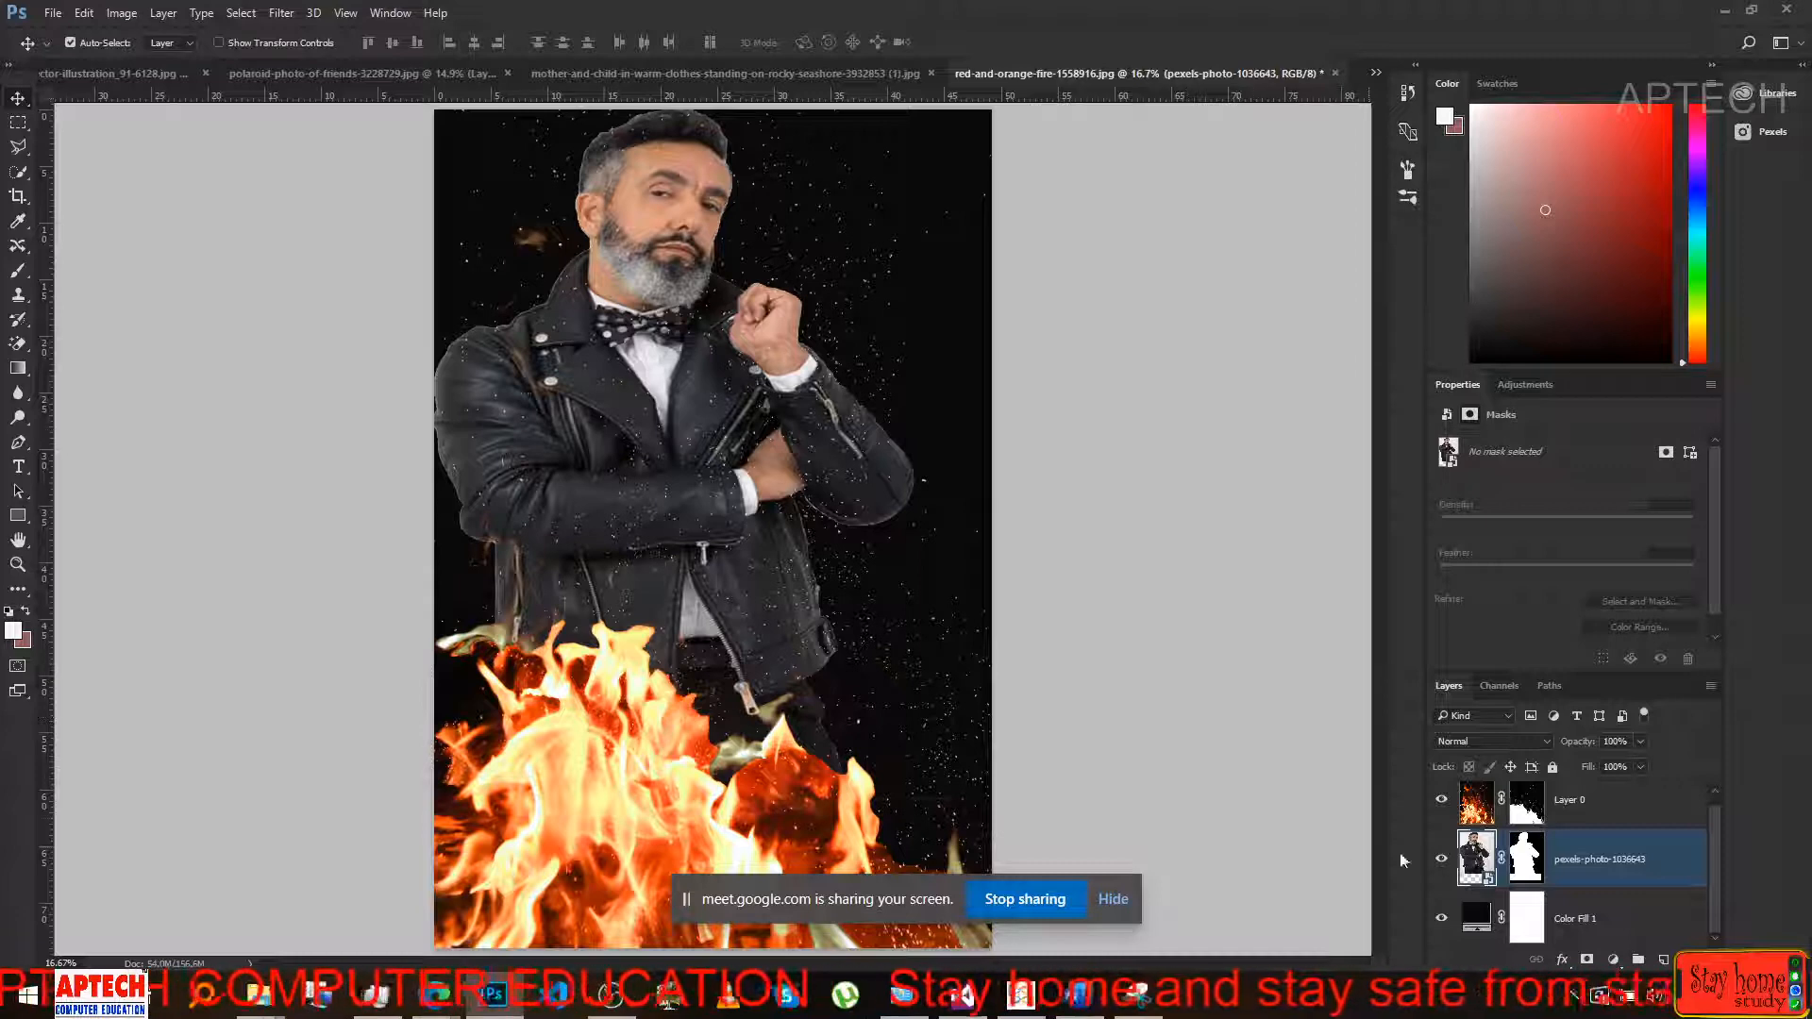
left_click(1528, 853)
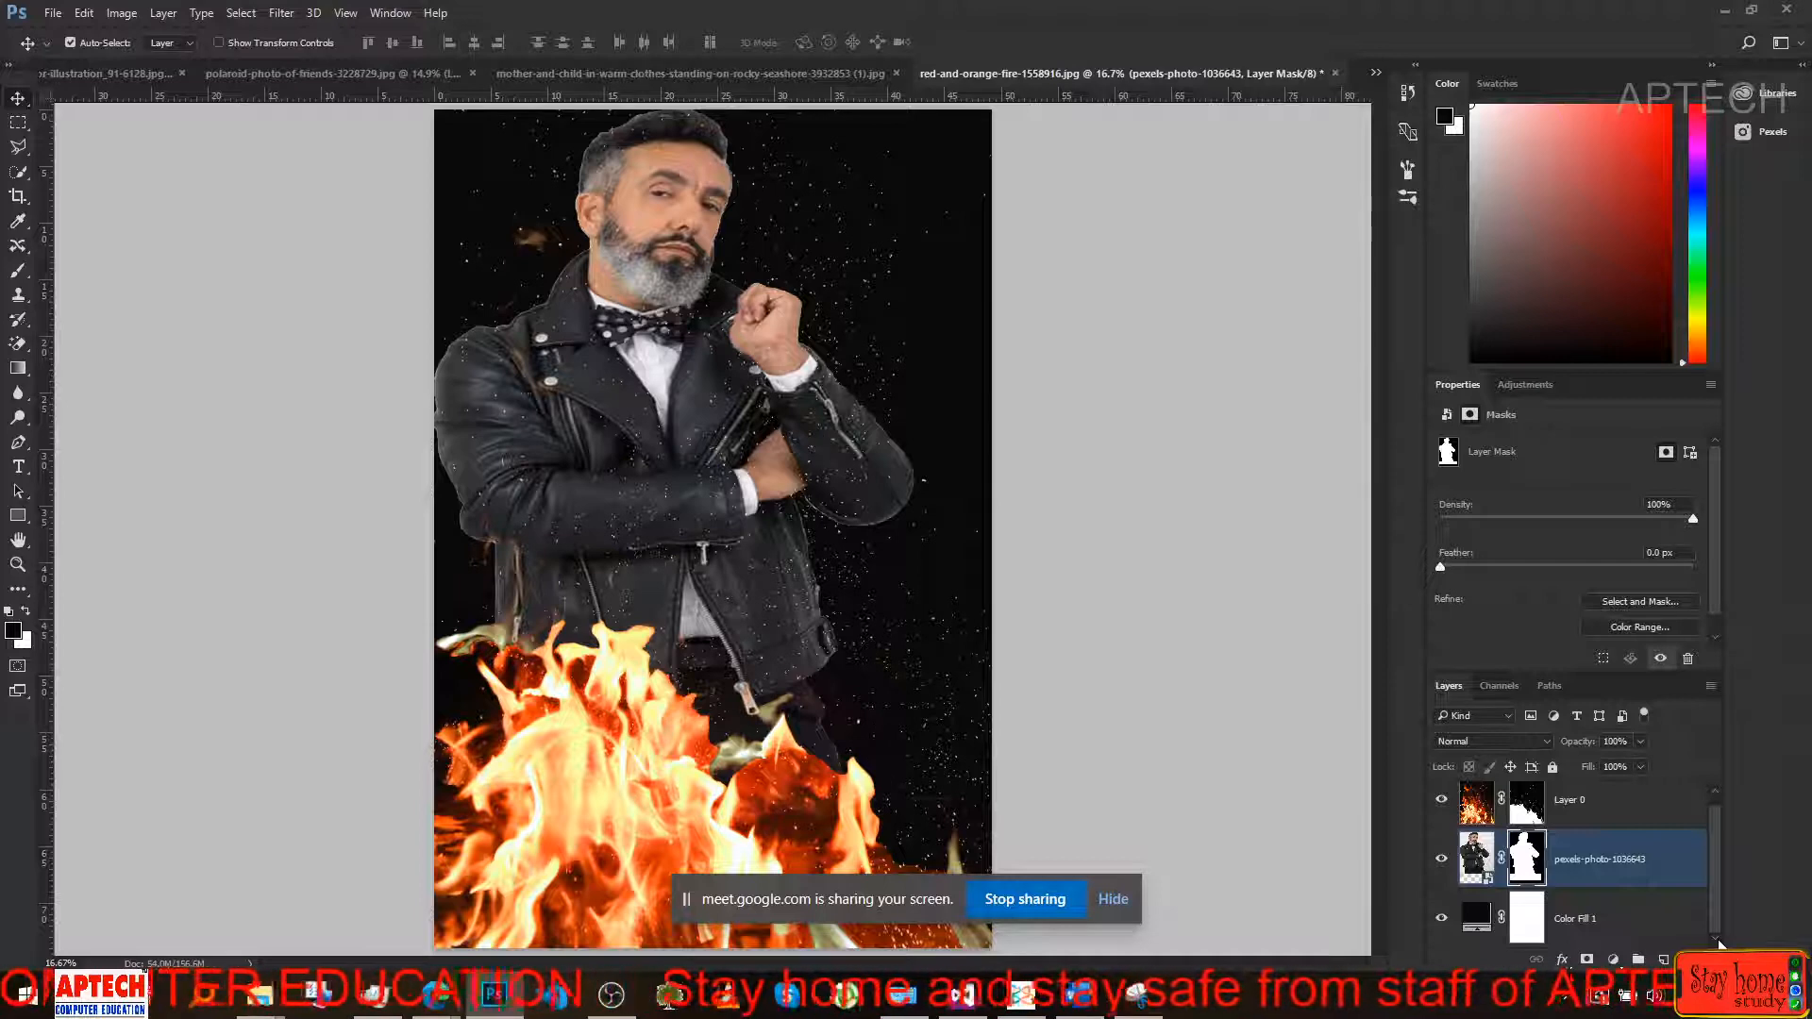
left_click(1713, 791)
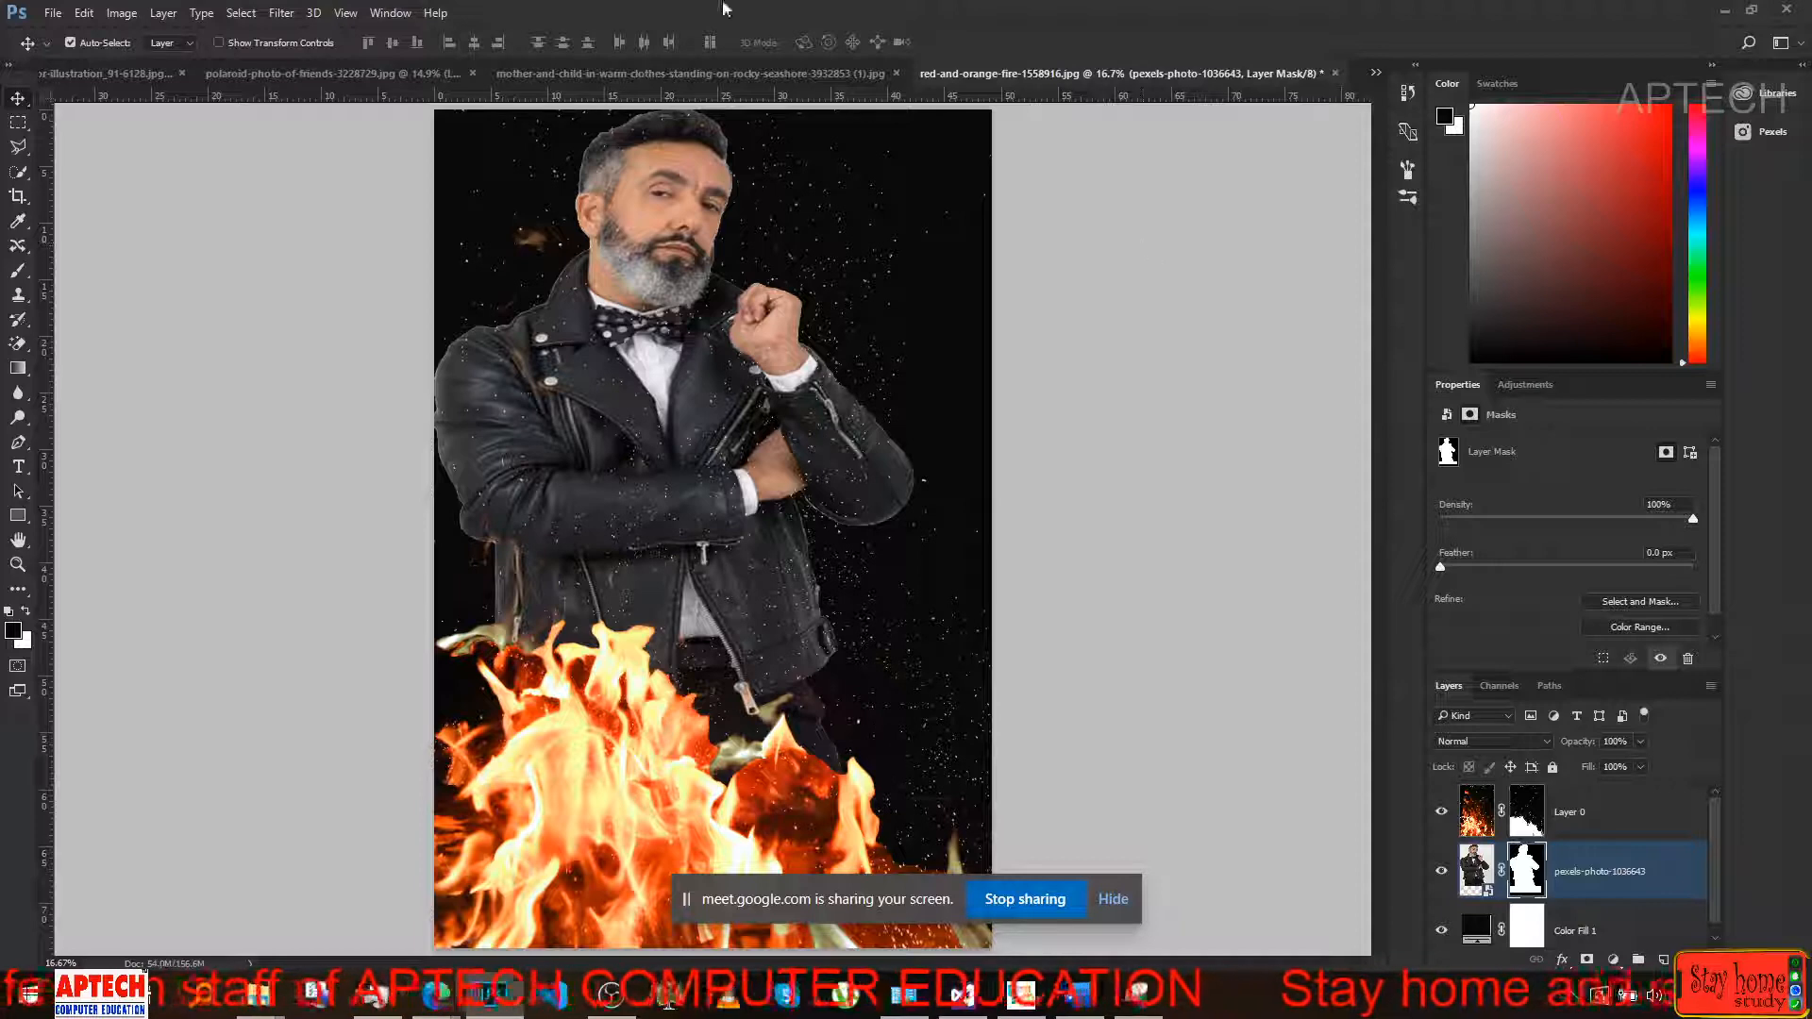
Review the mother-and-child, polaroid and bob-marley documents, and return to the fire composition.
left_click(642, 71)
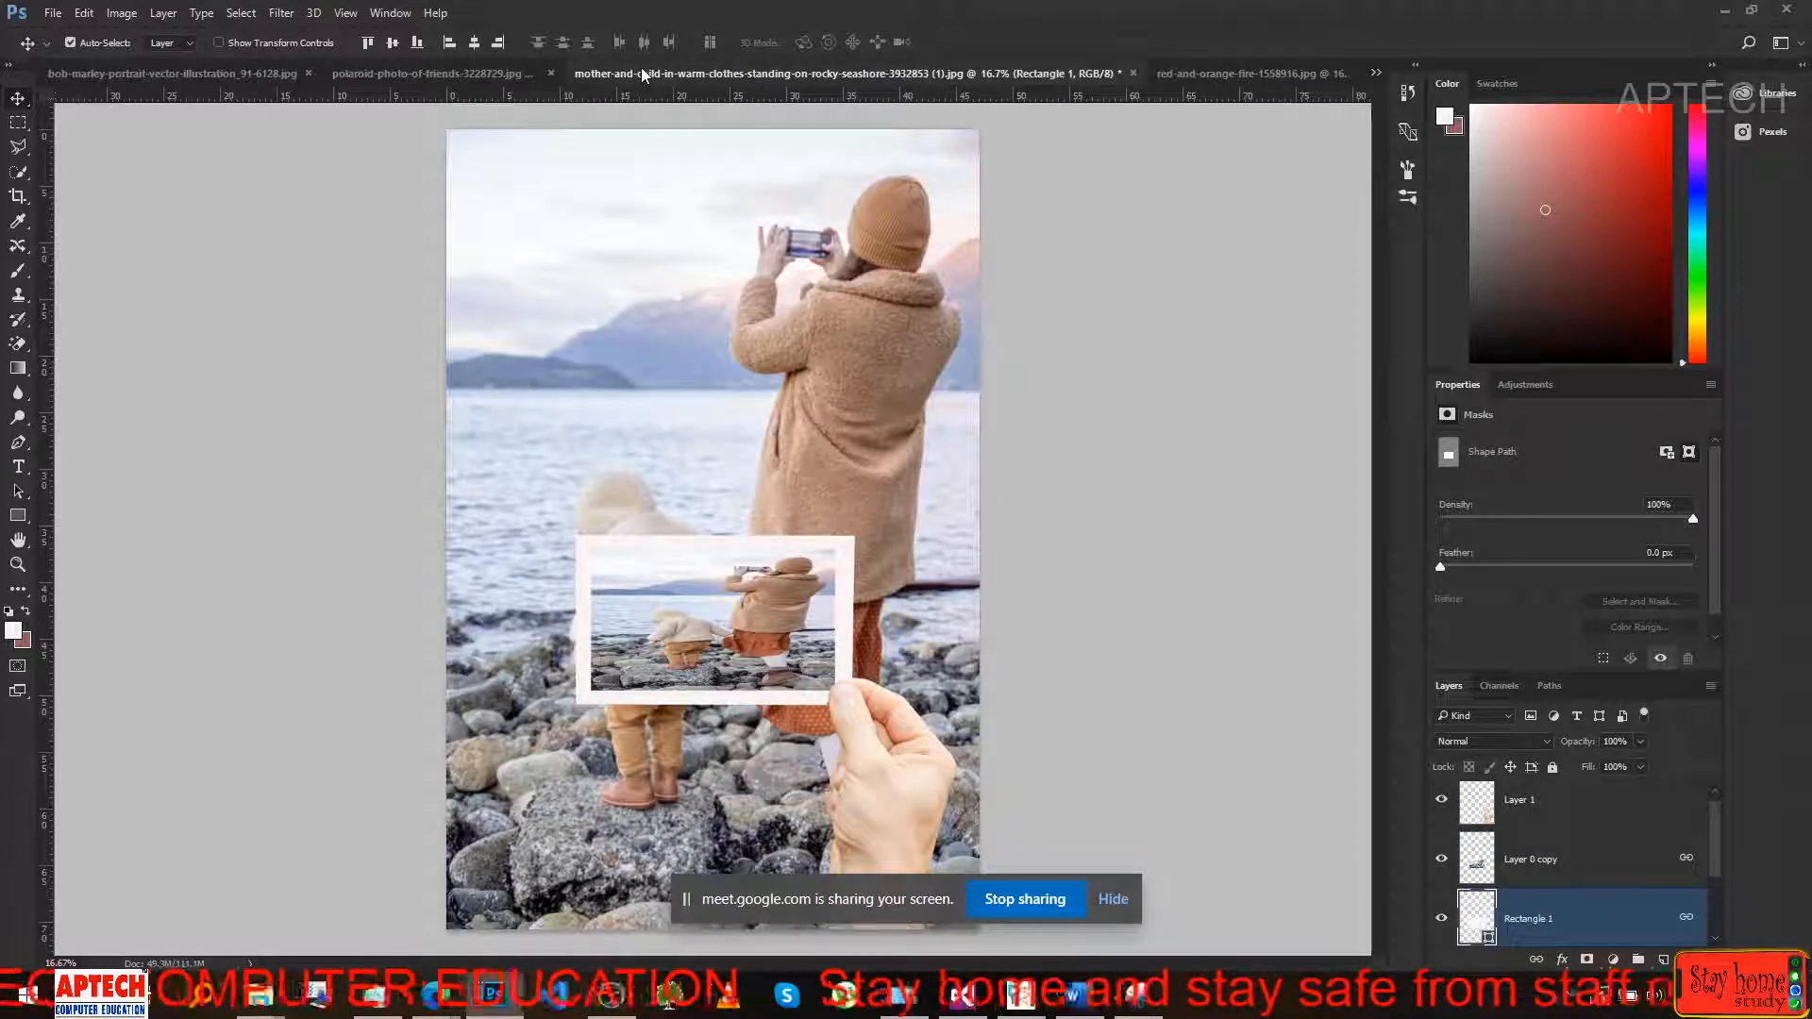
left_click(394, 68)
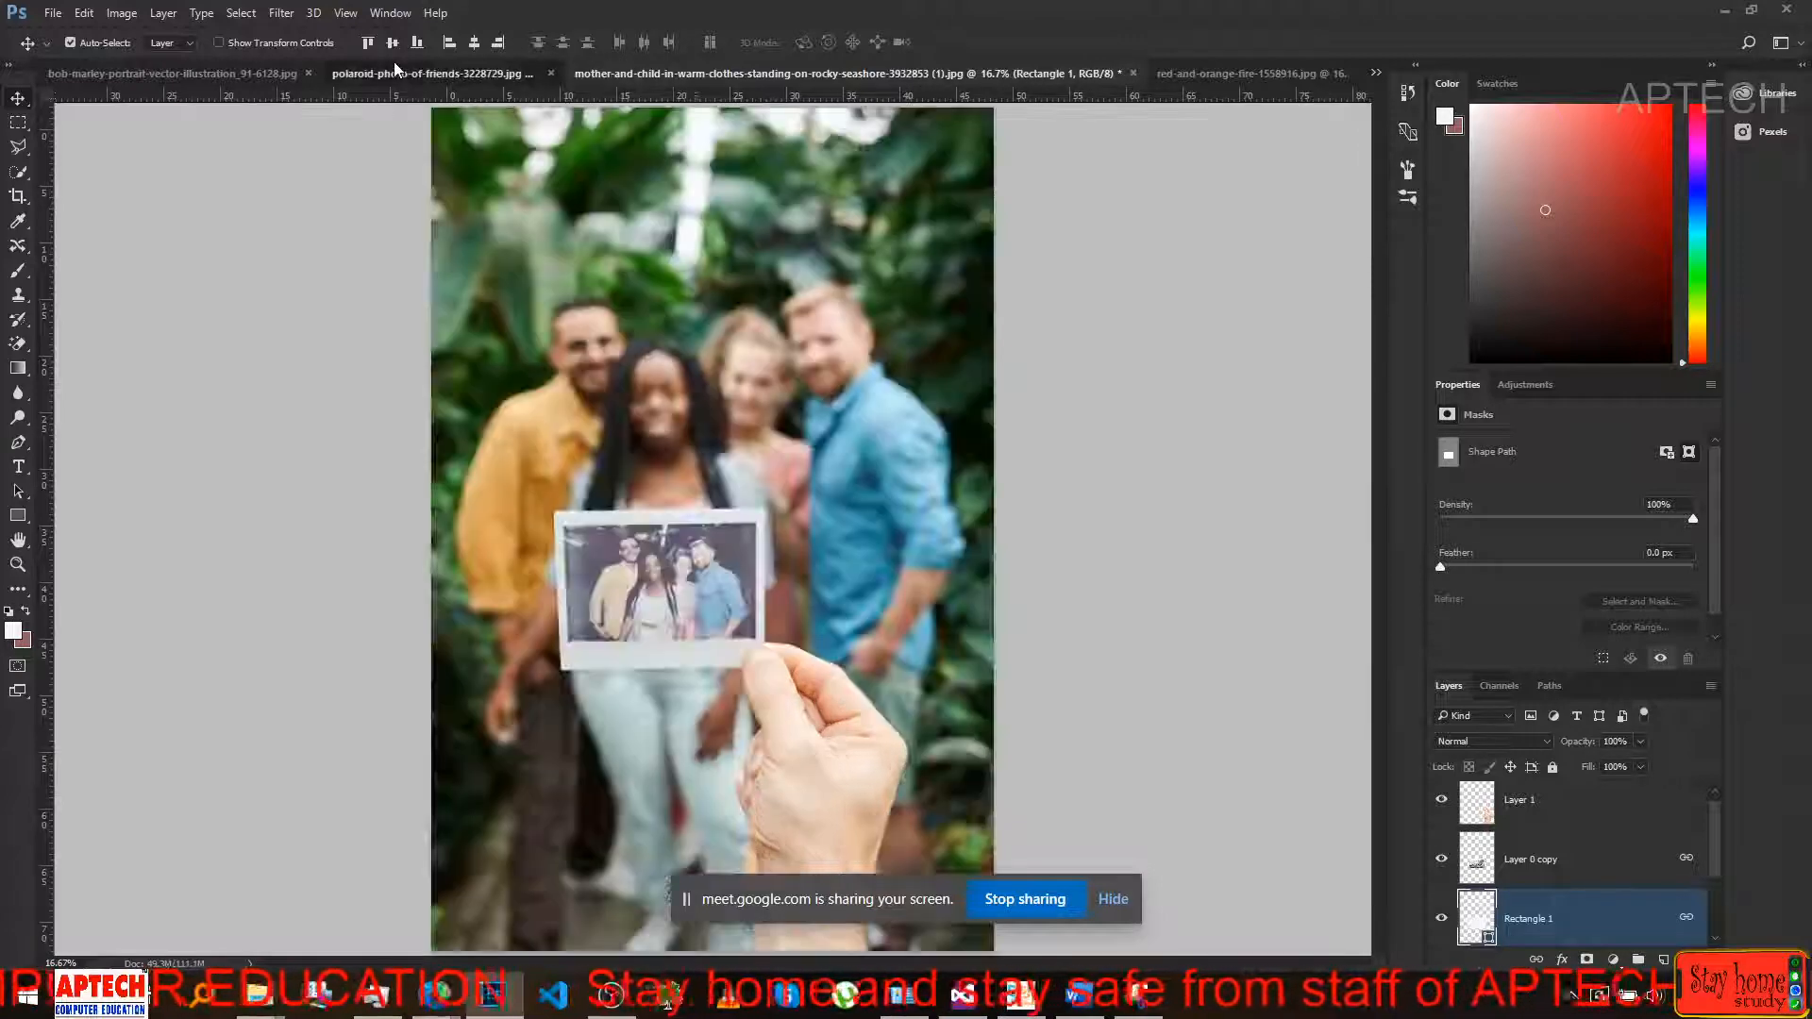
left_click(223, 67)
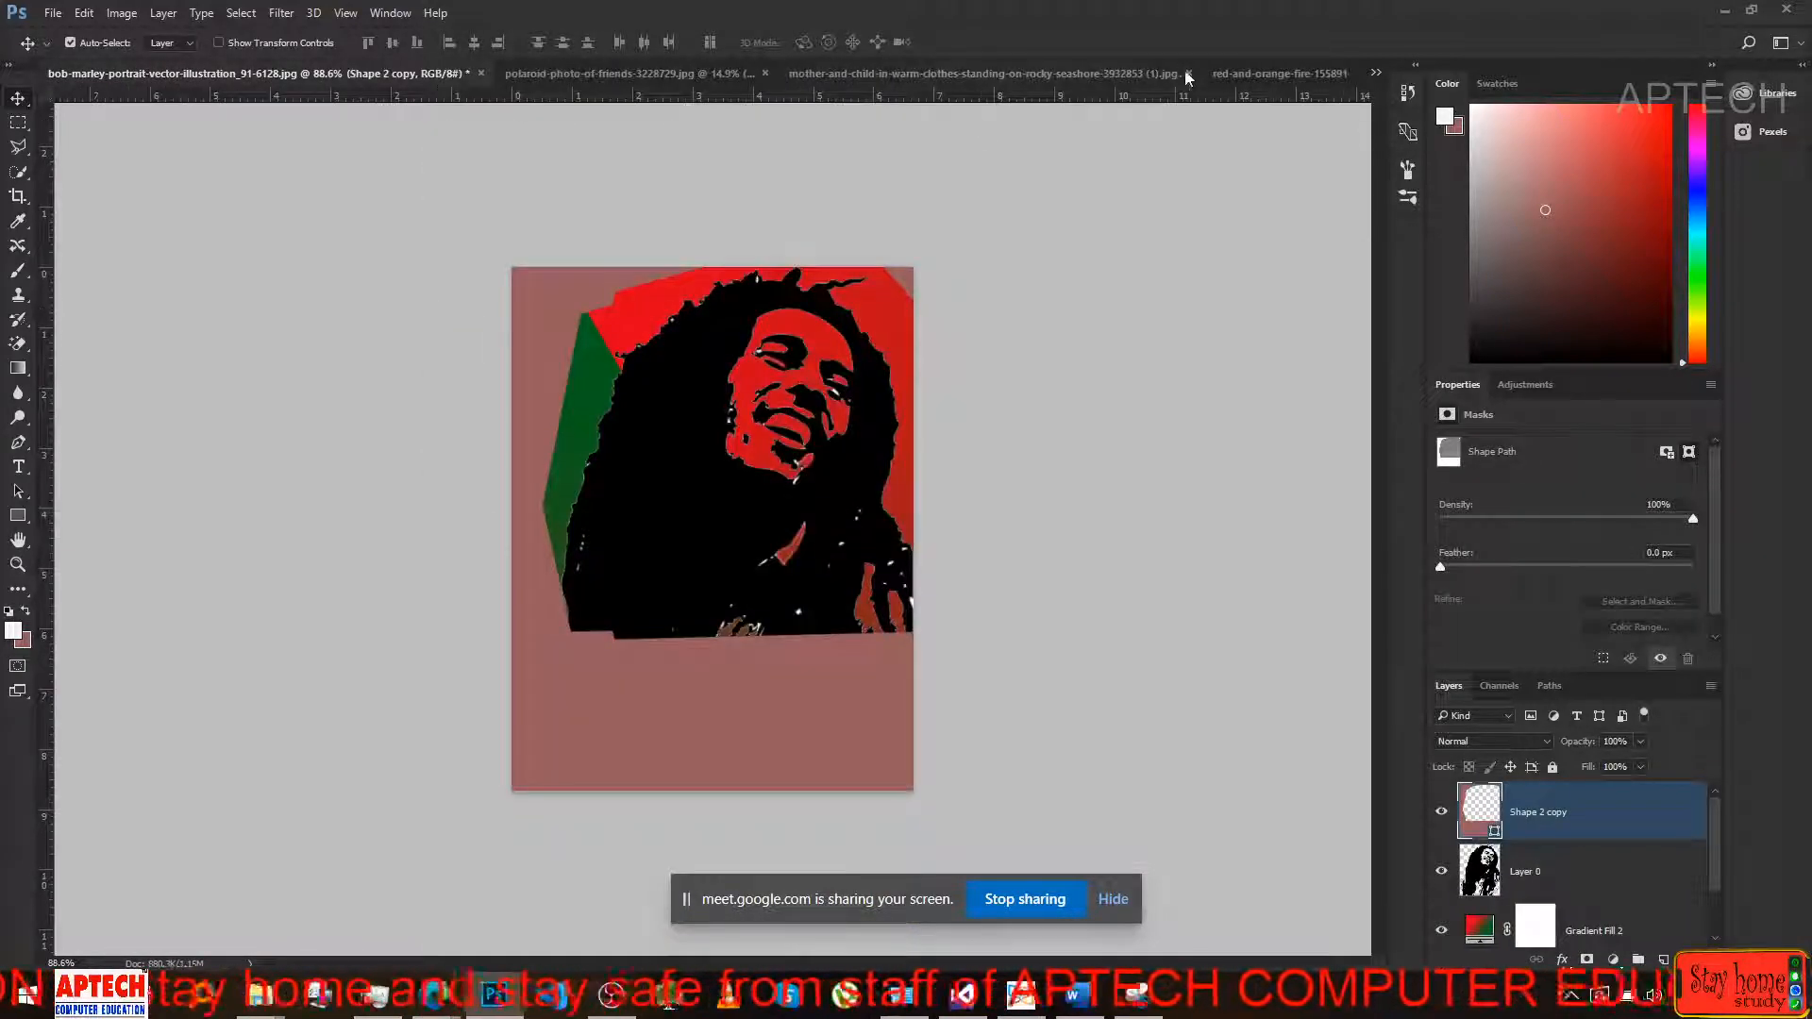
left_click(1291, 72)
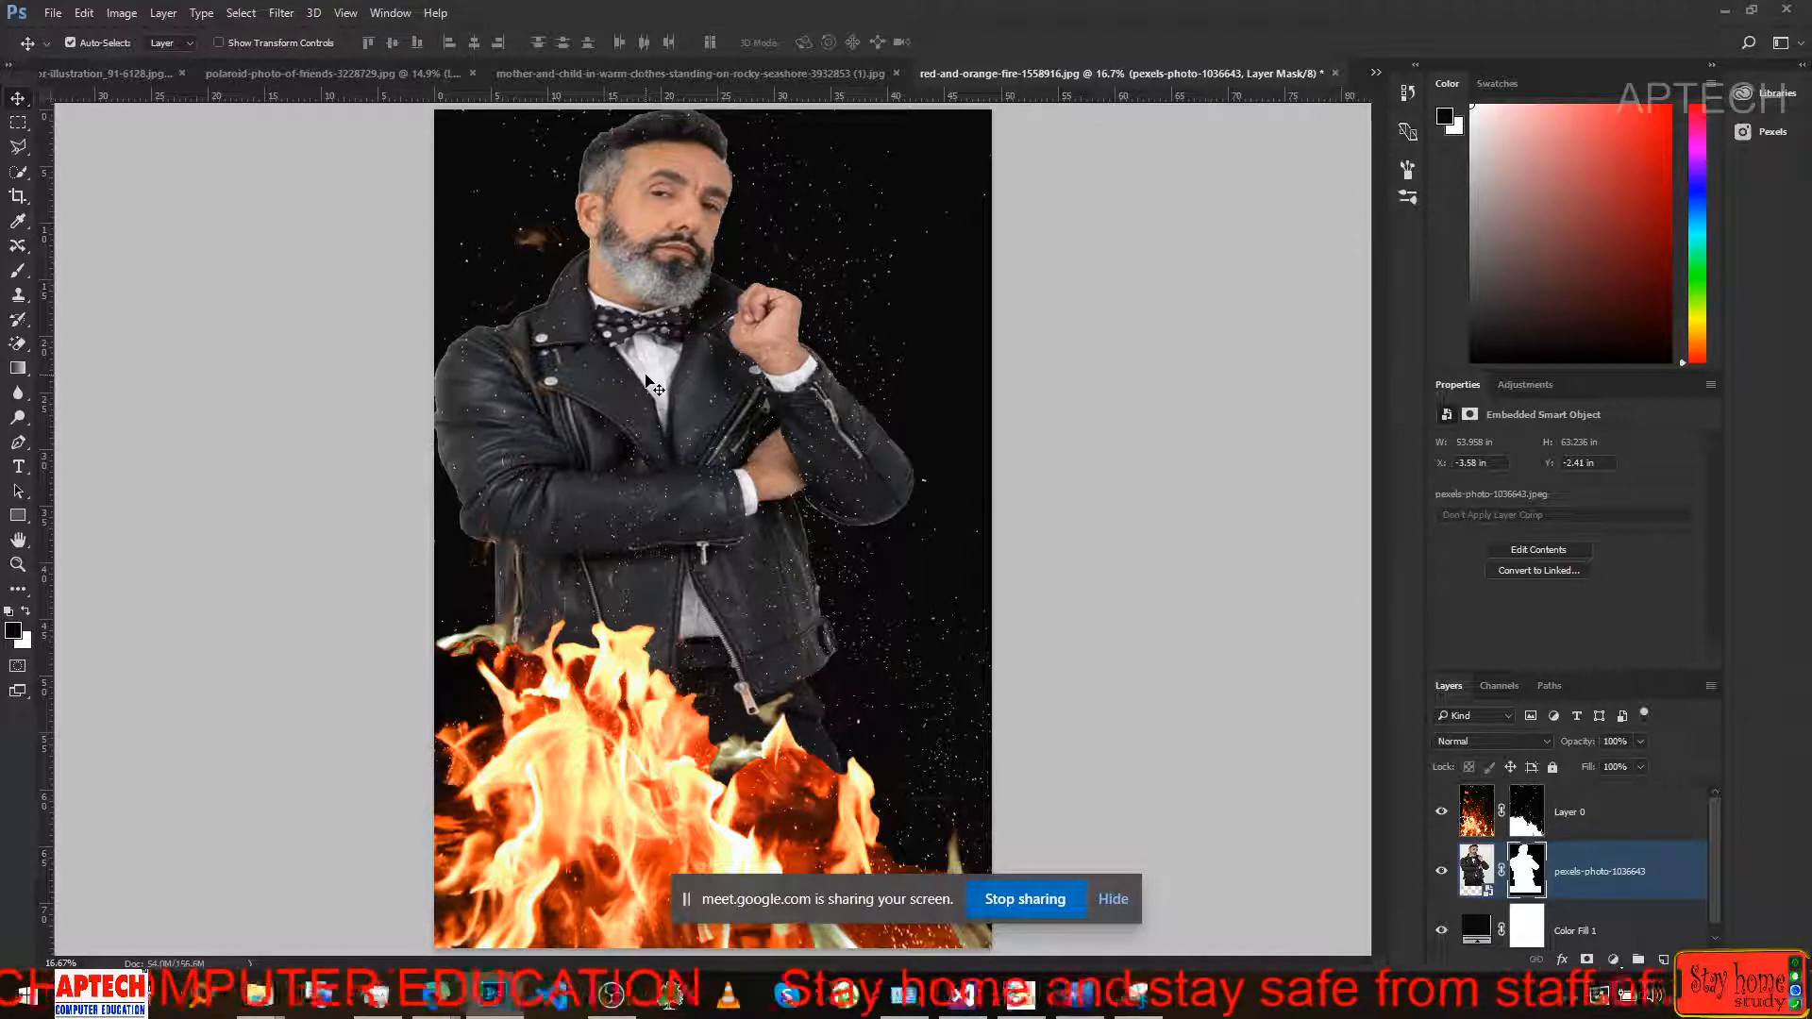
Switch to the bob-marley-portrait document, check its Gradient Fill 2 layer, and select the portrait on Layer 0.
left_click(83, 72)
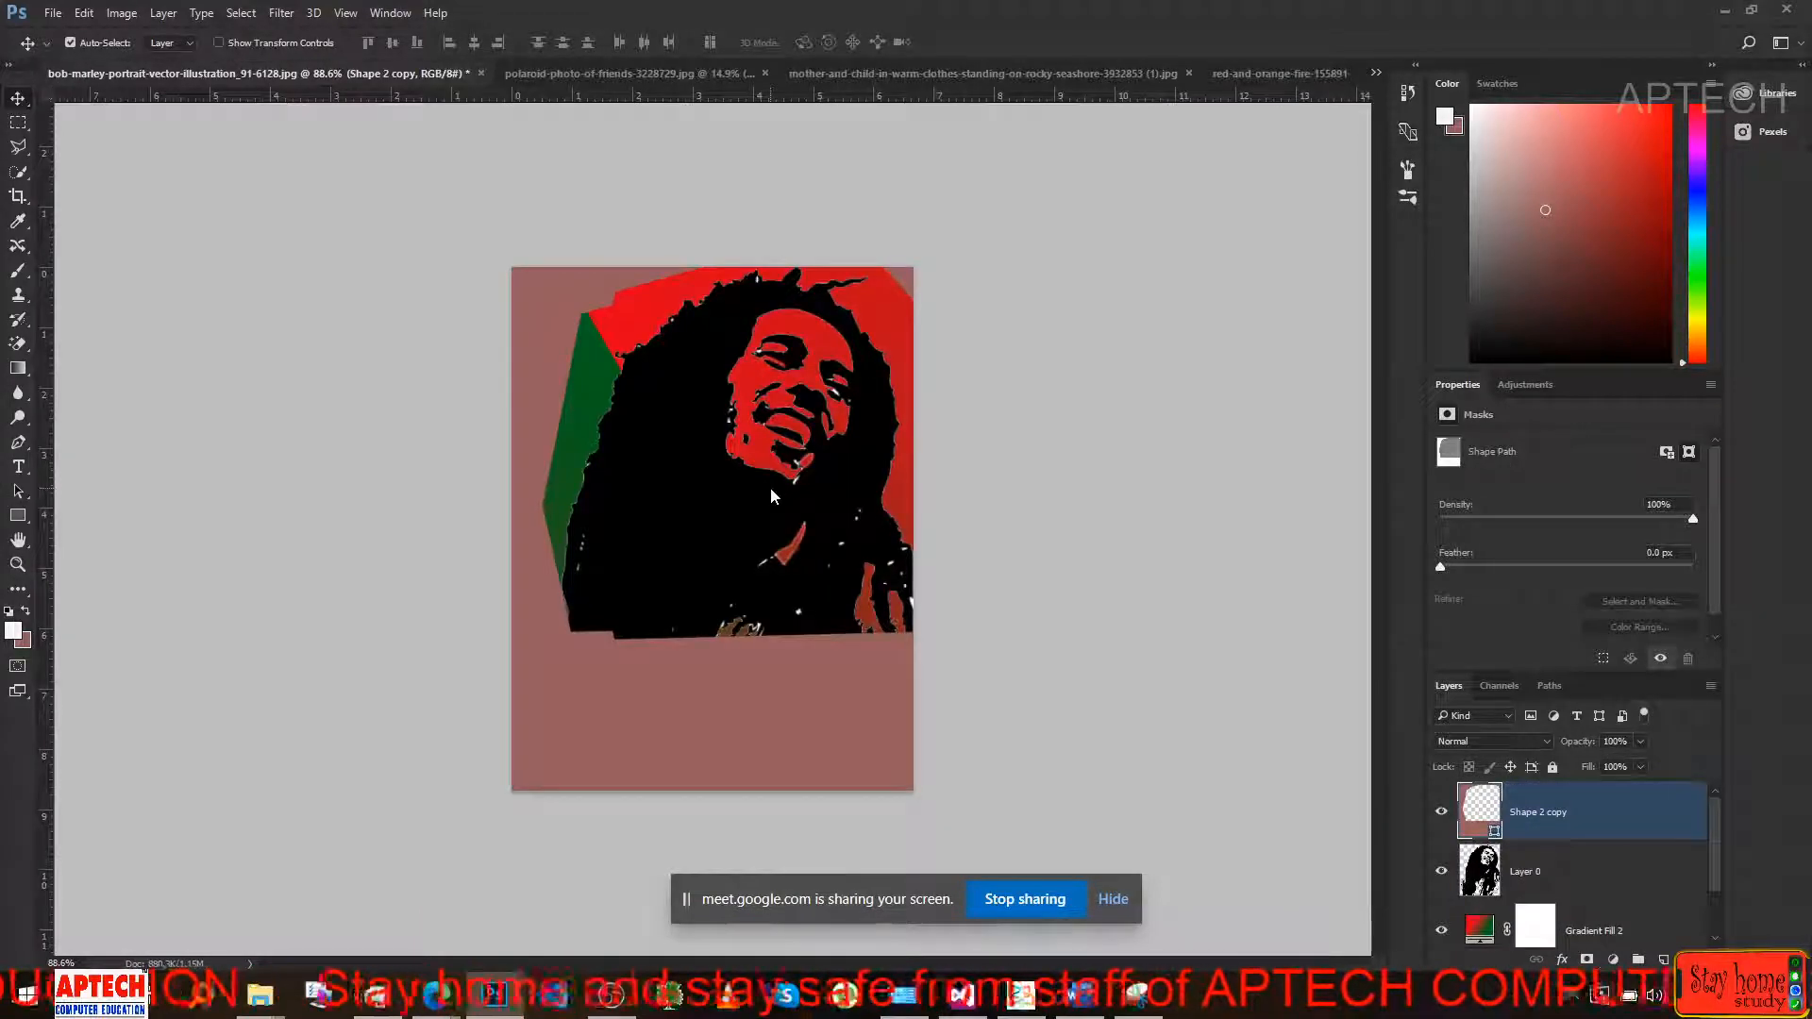
left_click(584, 453)
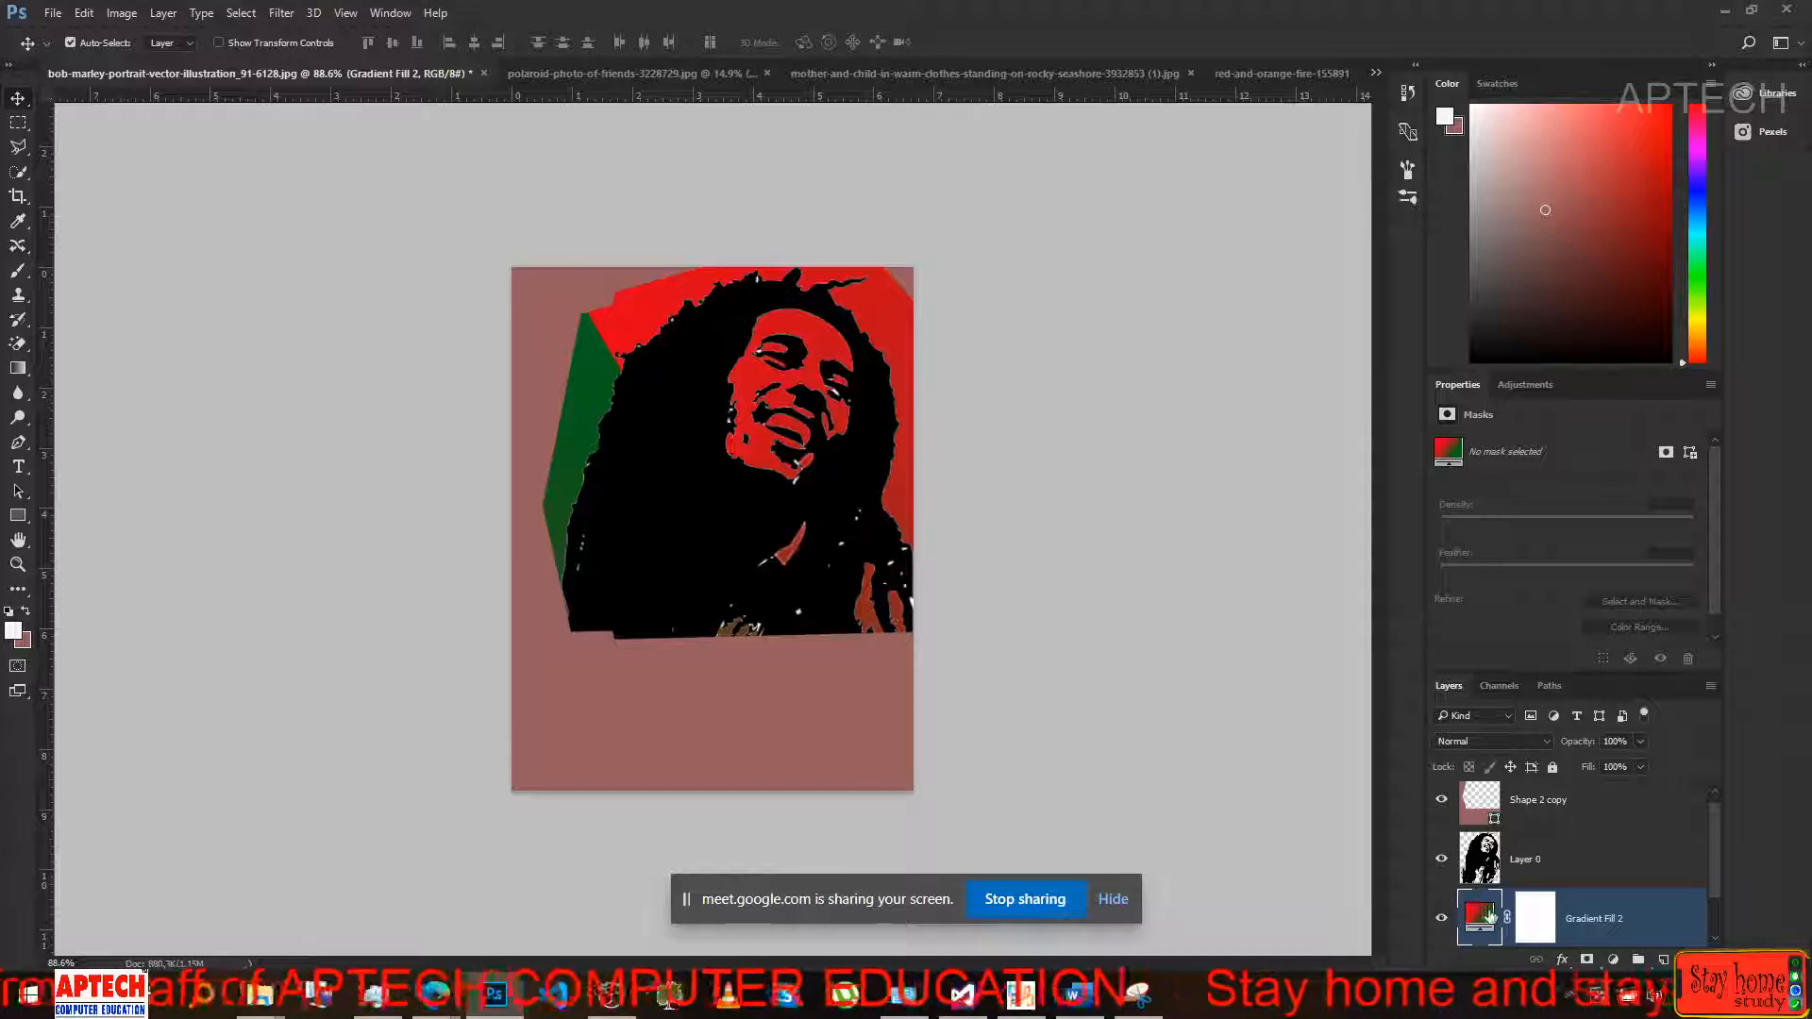
scroll(1582, 867, "up", 1)
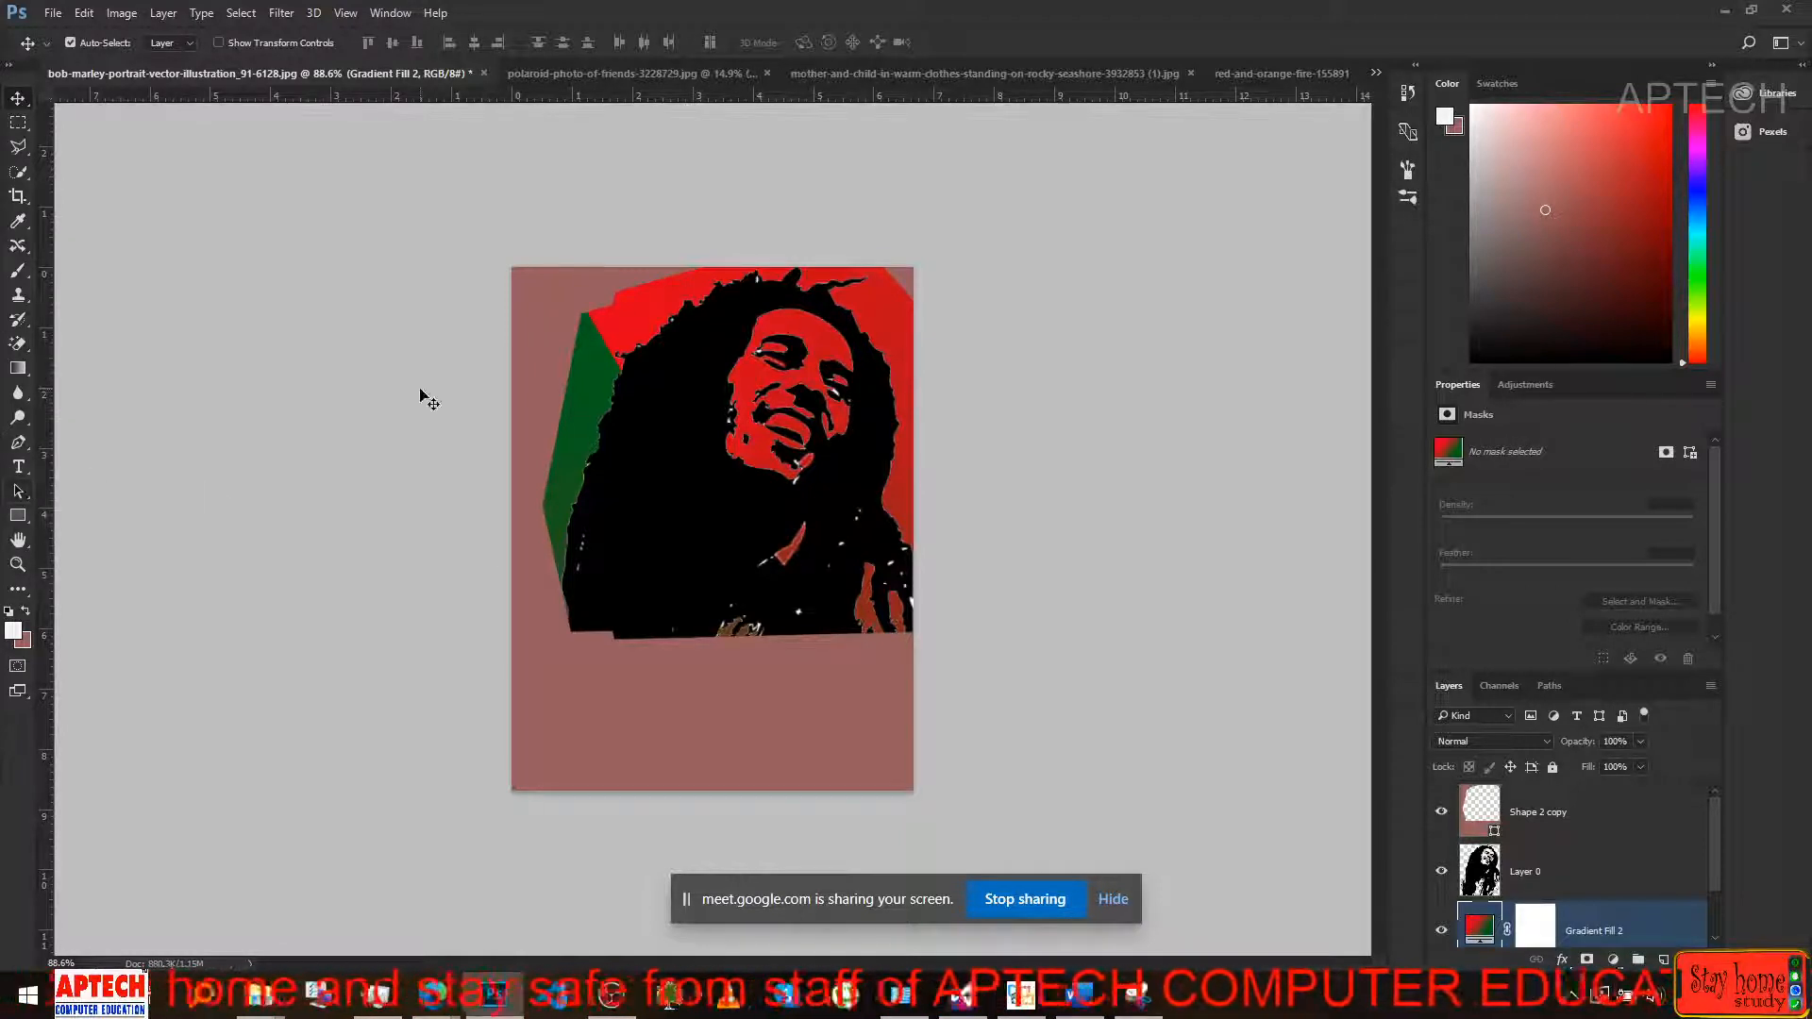
left_click(618, 434)
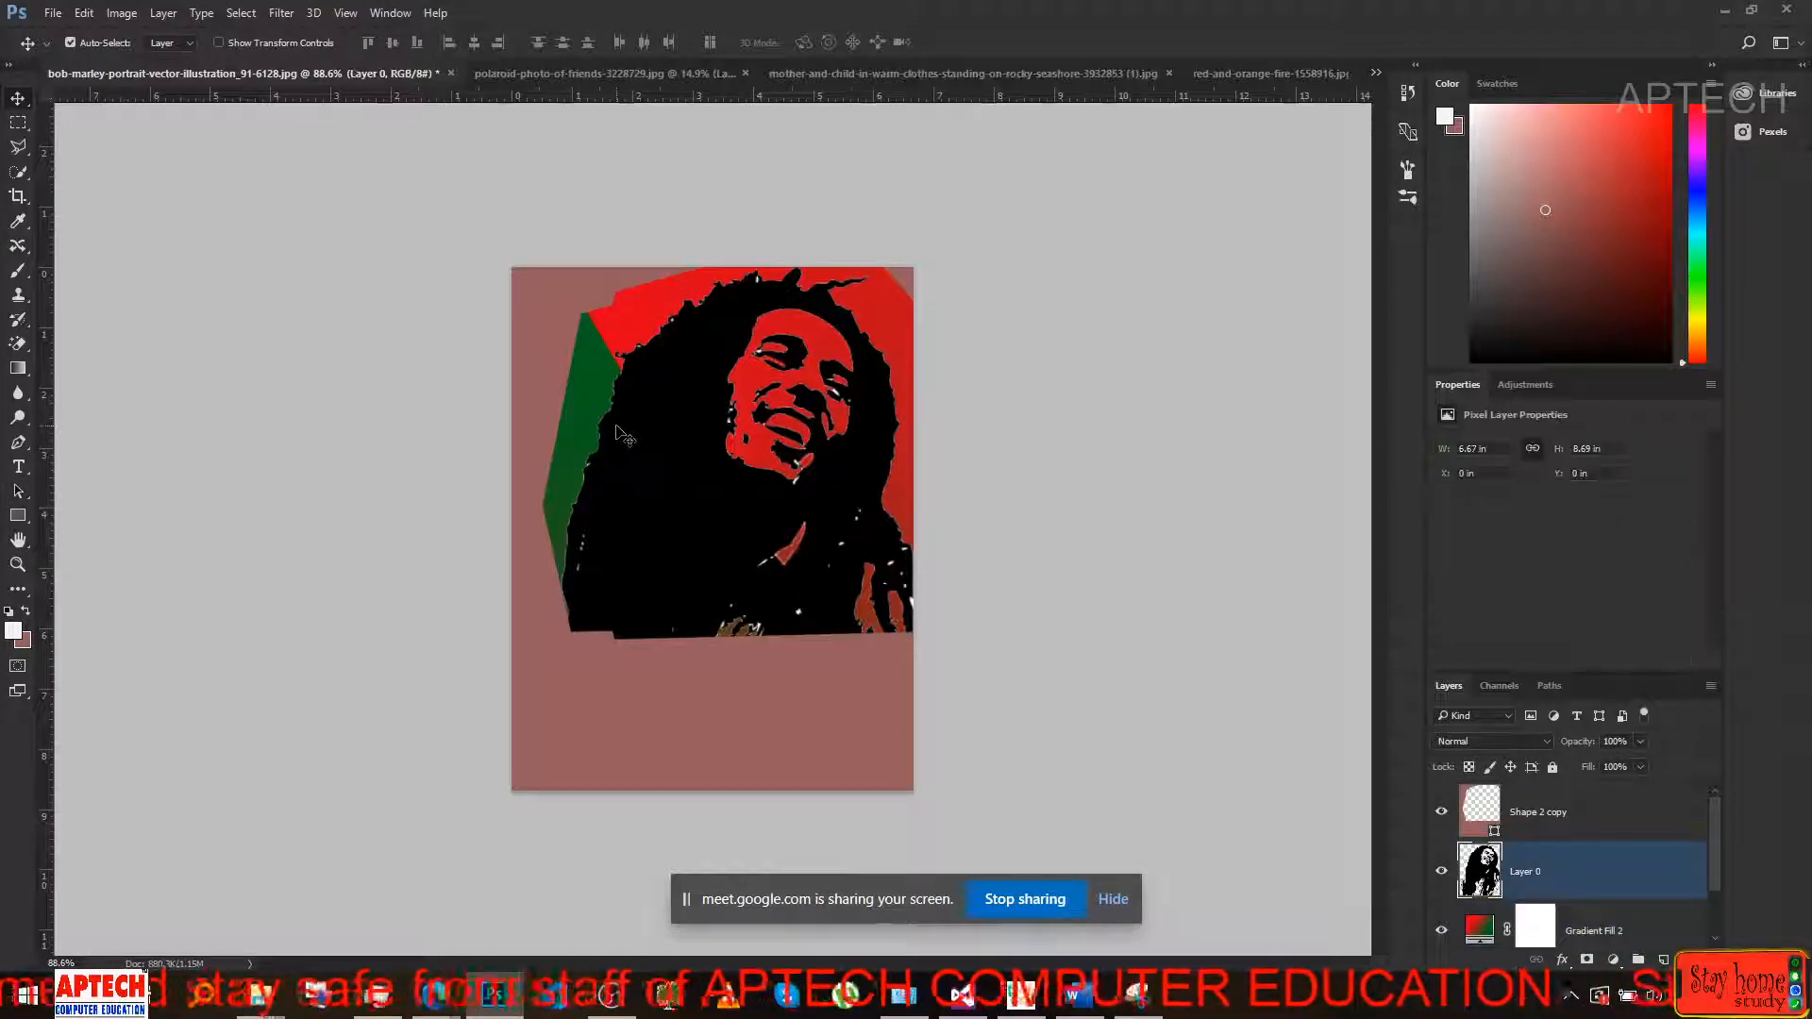
Place a single Pen tool anchor beside the portrait's hair as a new shape, and delete the Shape 2 copy layer.
key("p")
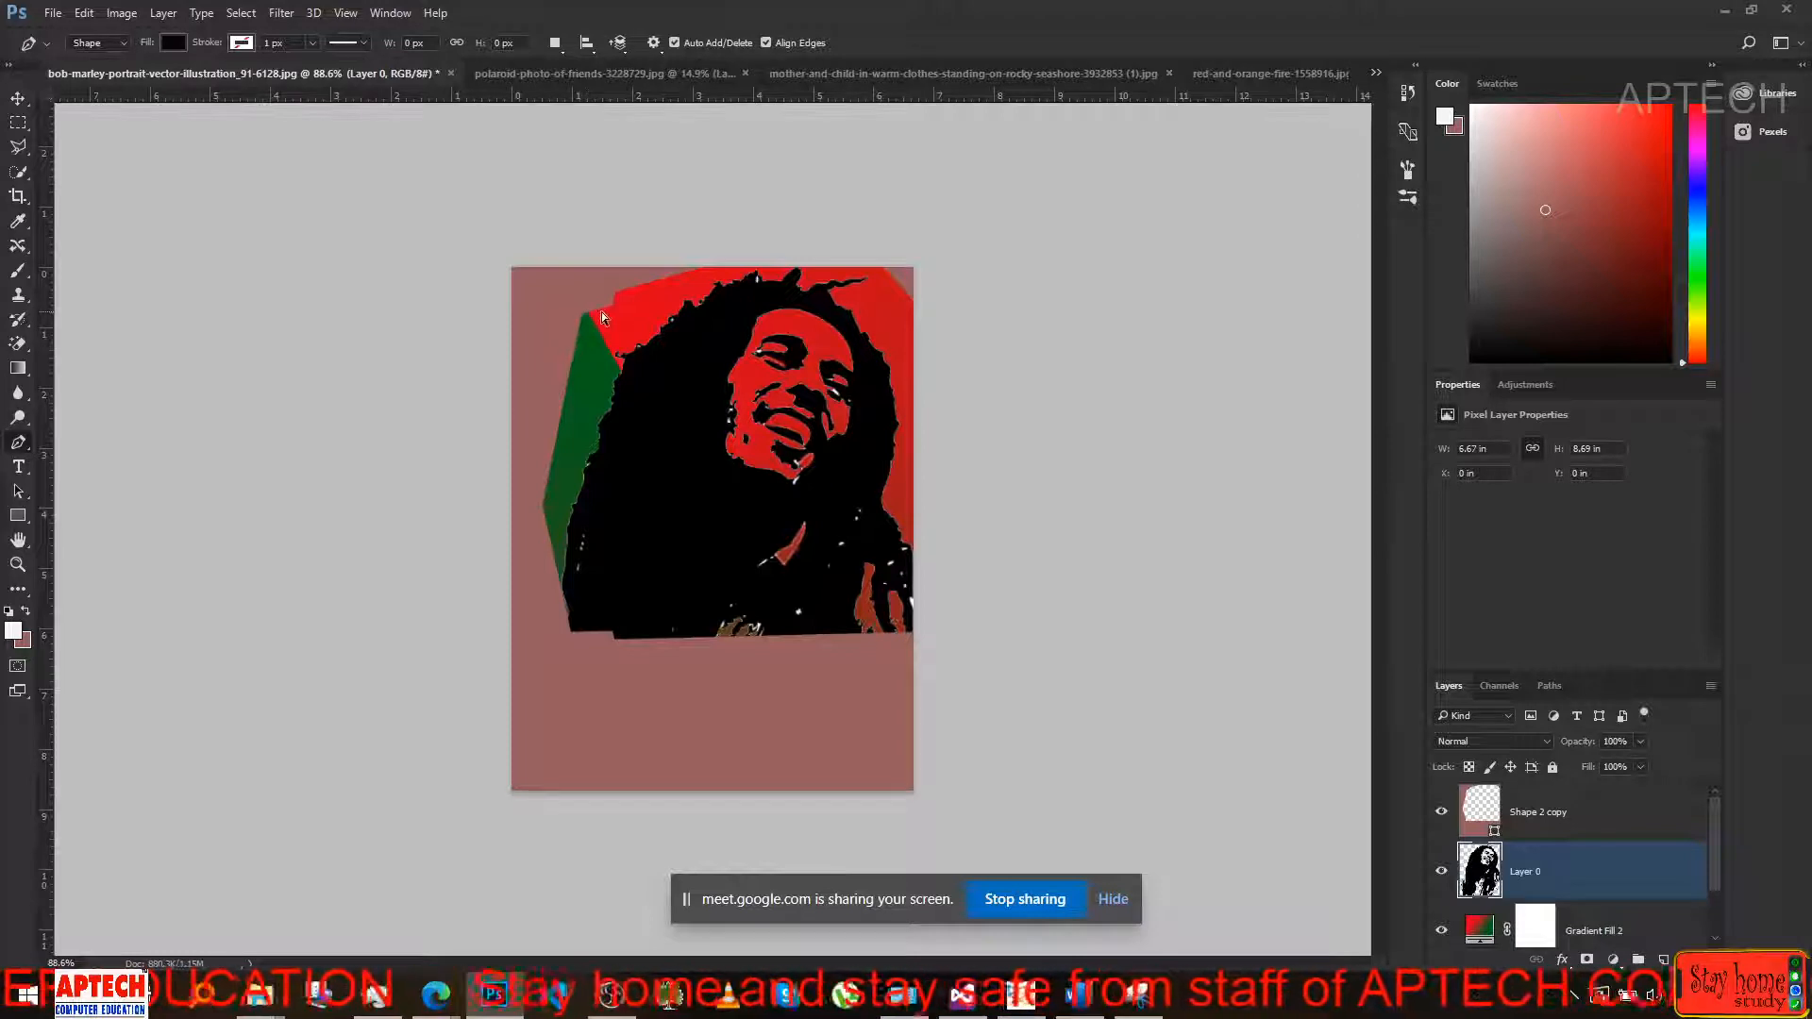
left_click(1660, 822)
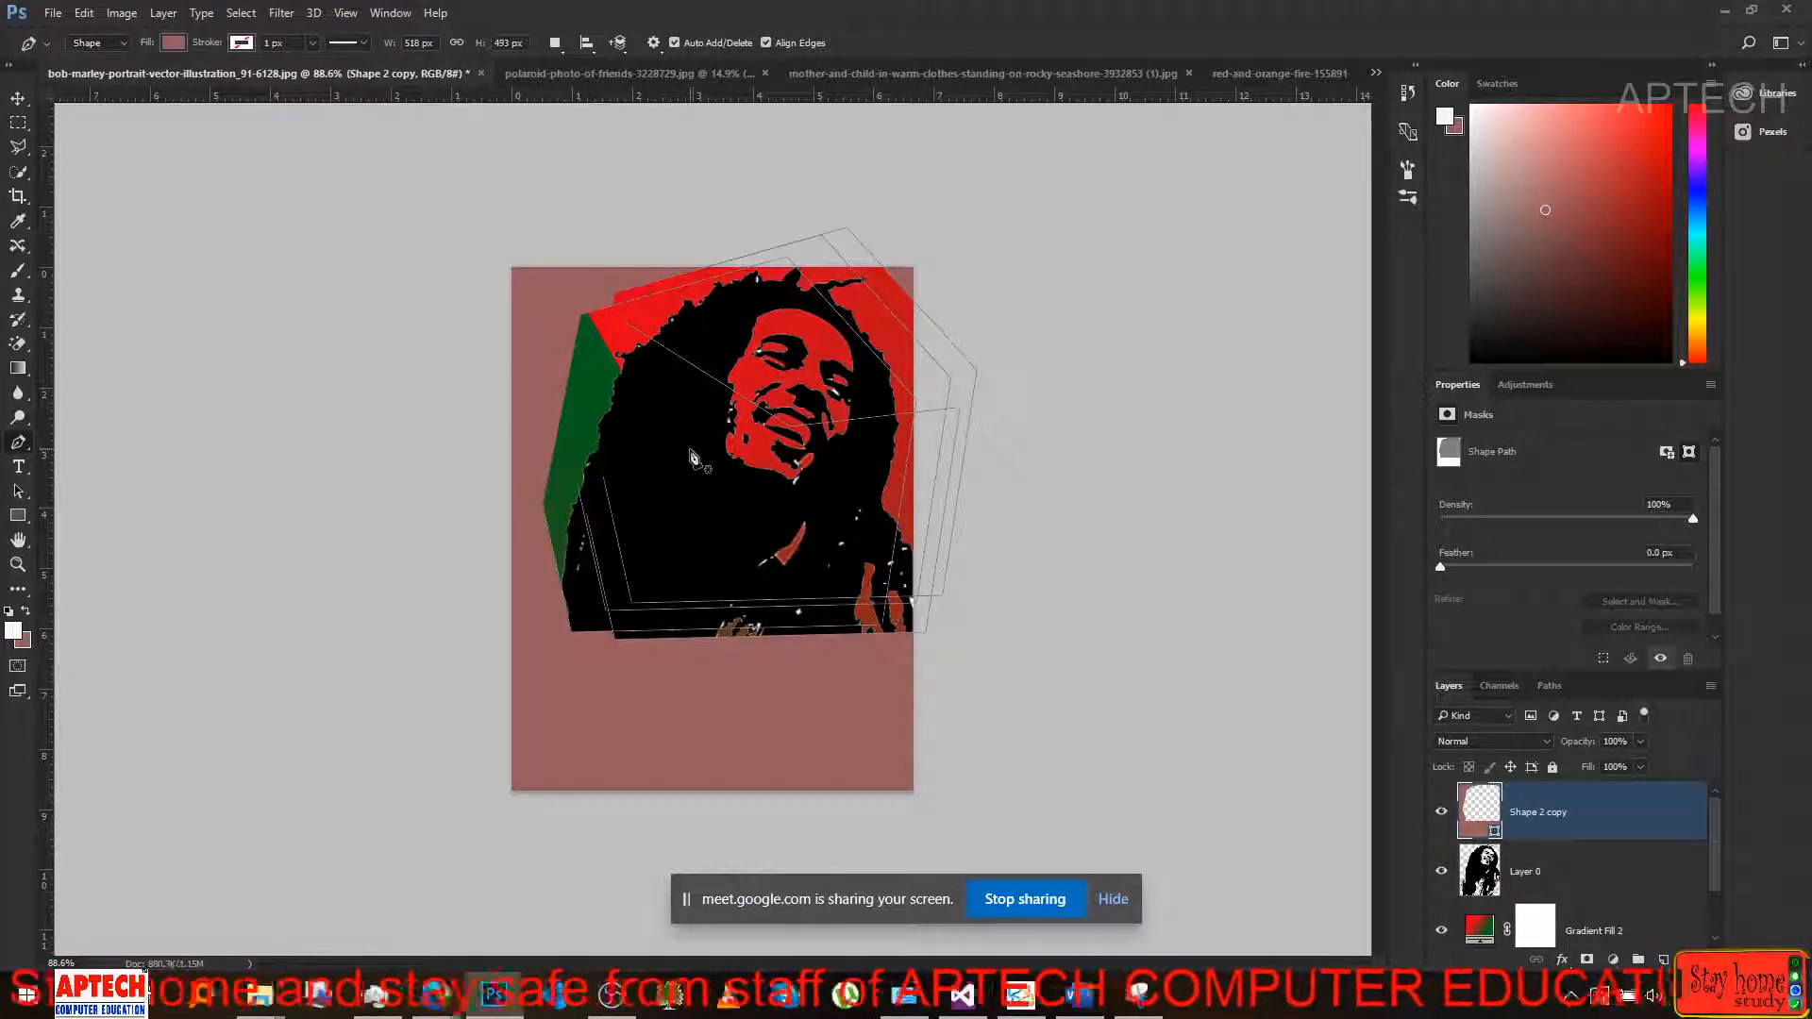
left_click(602, 305, "ctrl")
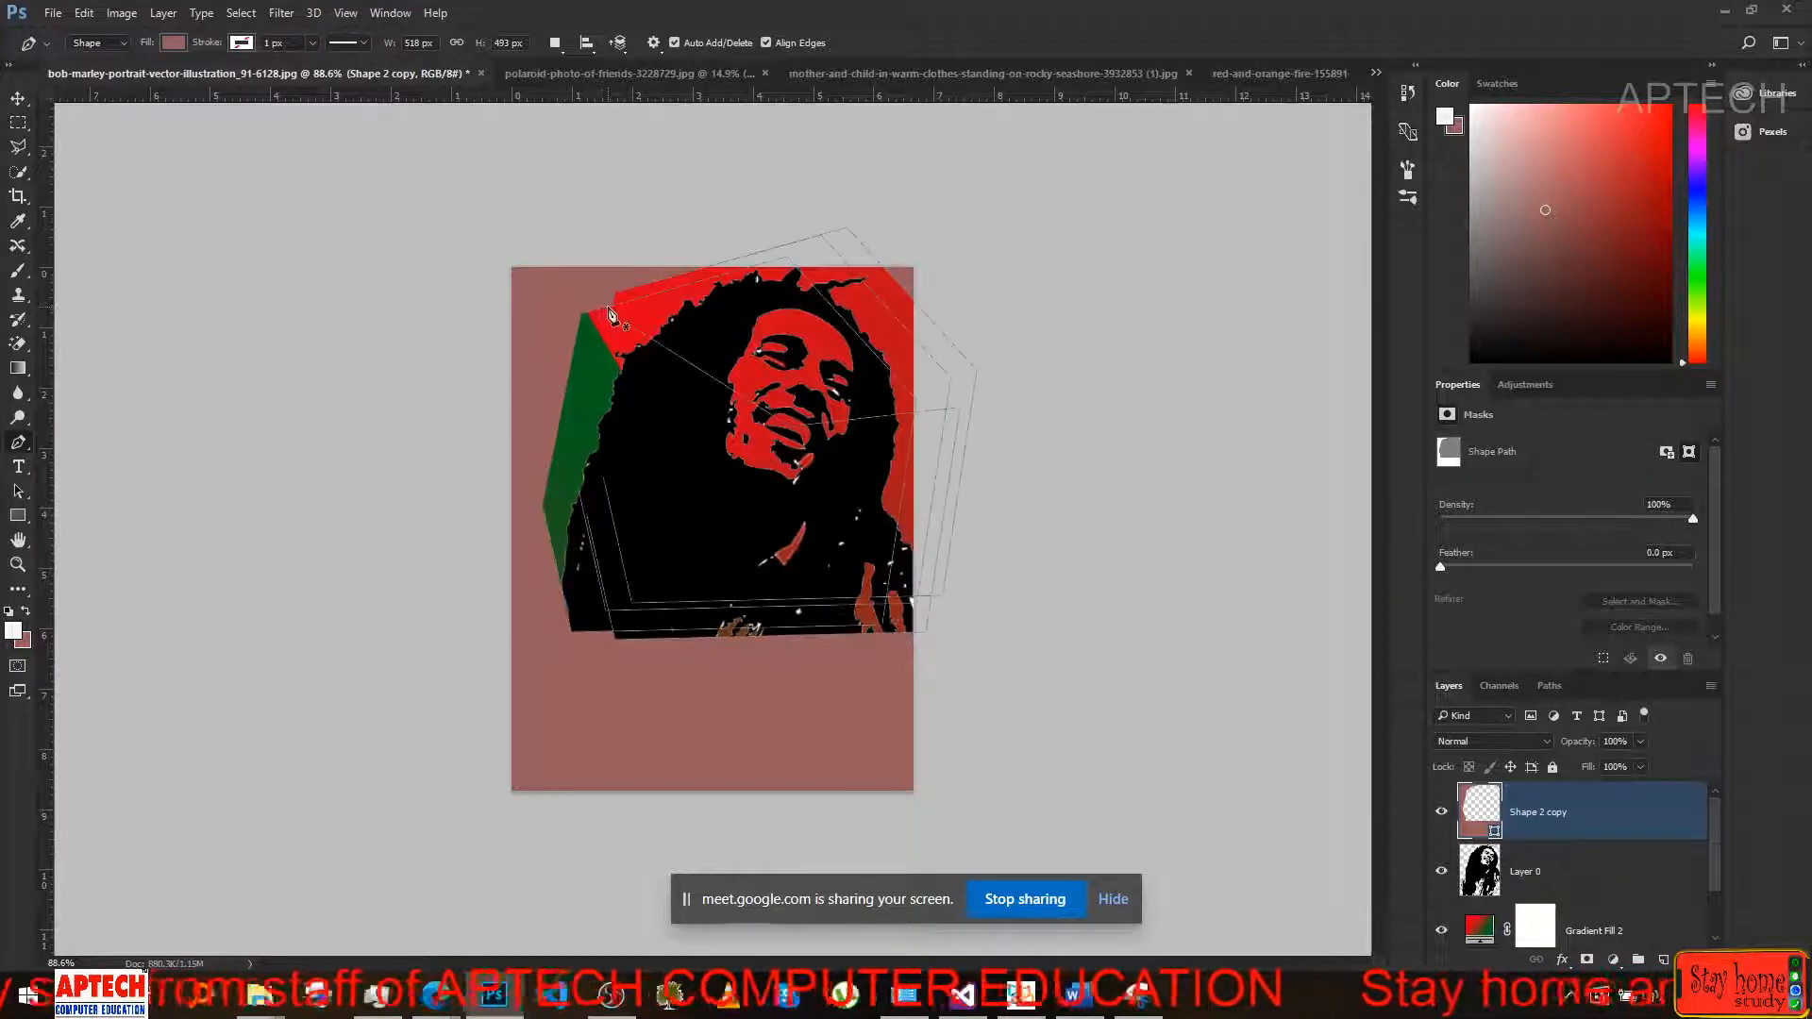
left_click(682, 284)
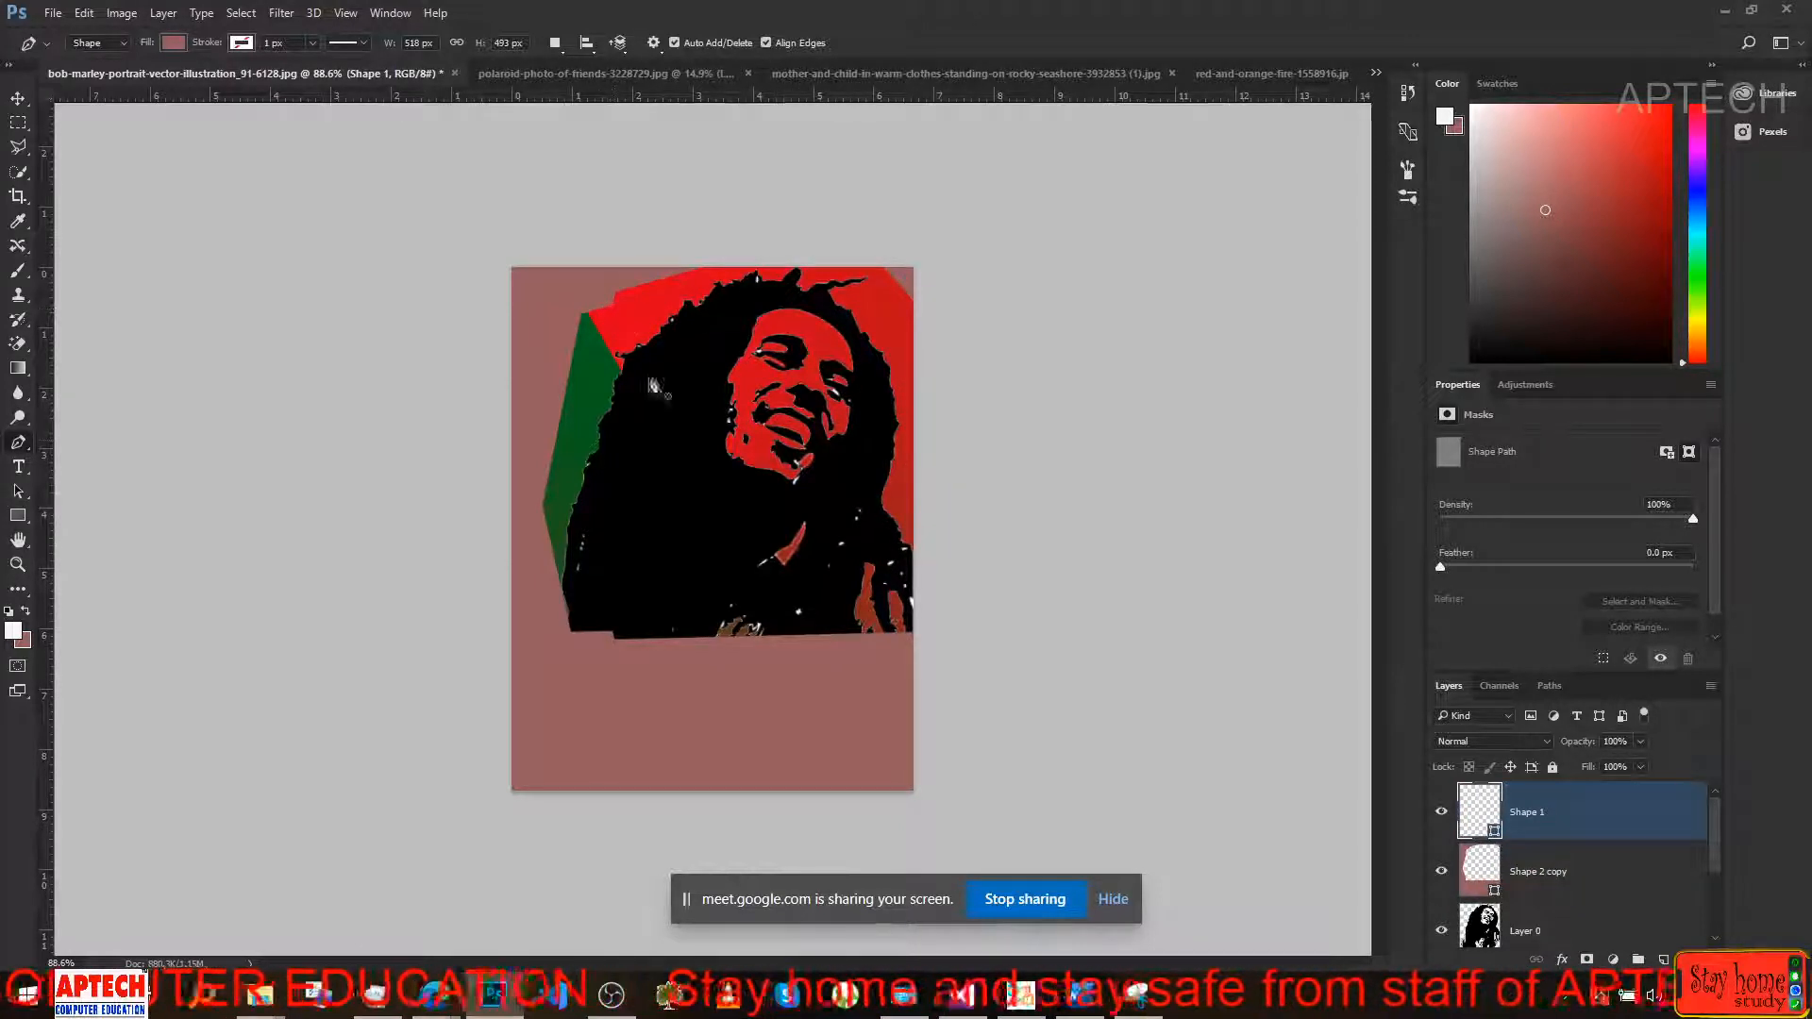
left_click(1468, 859)
key("Delete")
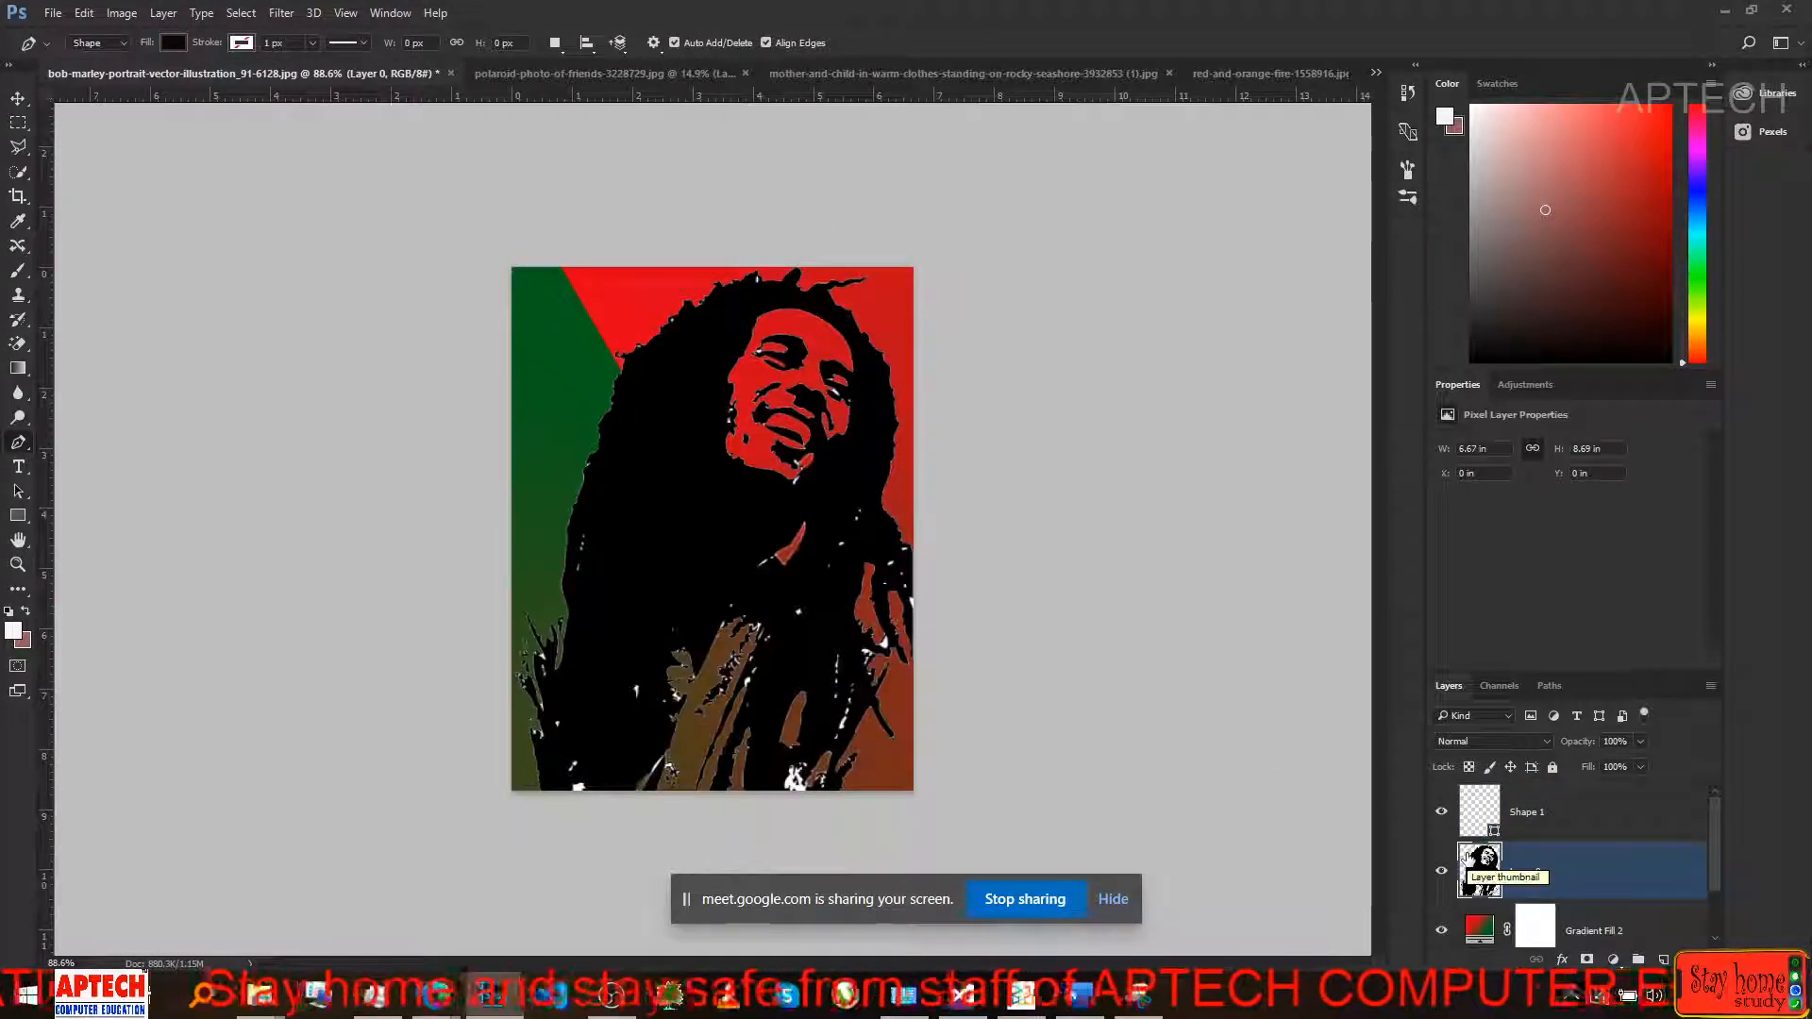
Draw a filled six-point Pen shape over the portrait, about 441 px wide and 475 px high.
left_click(1536, 808)
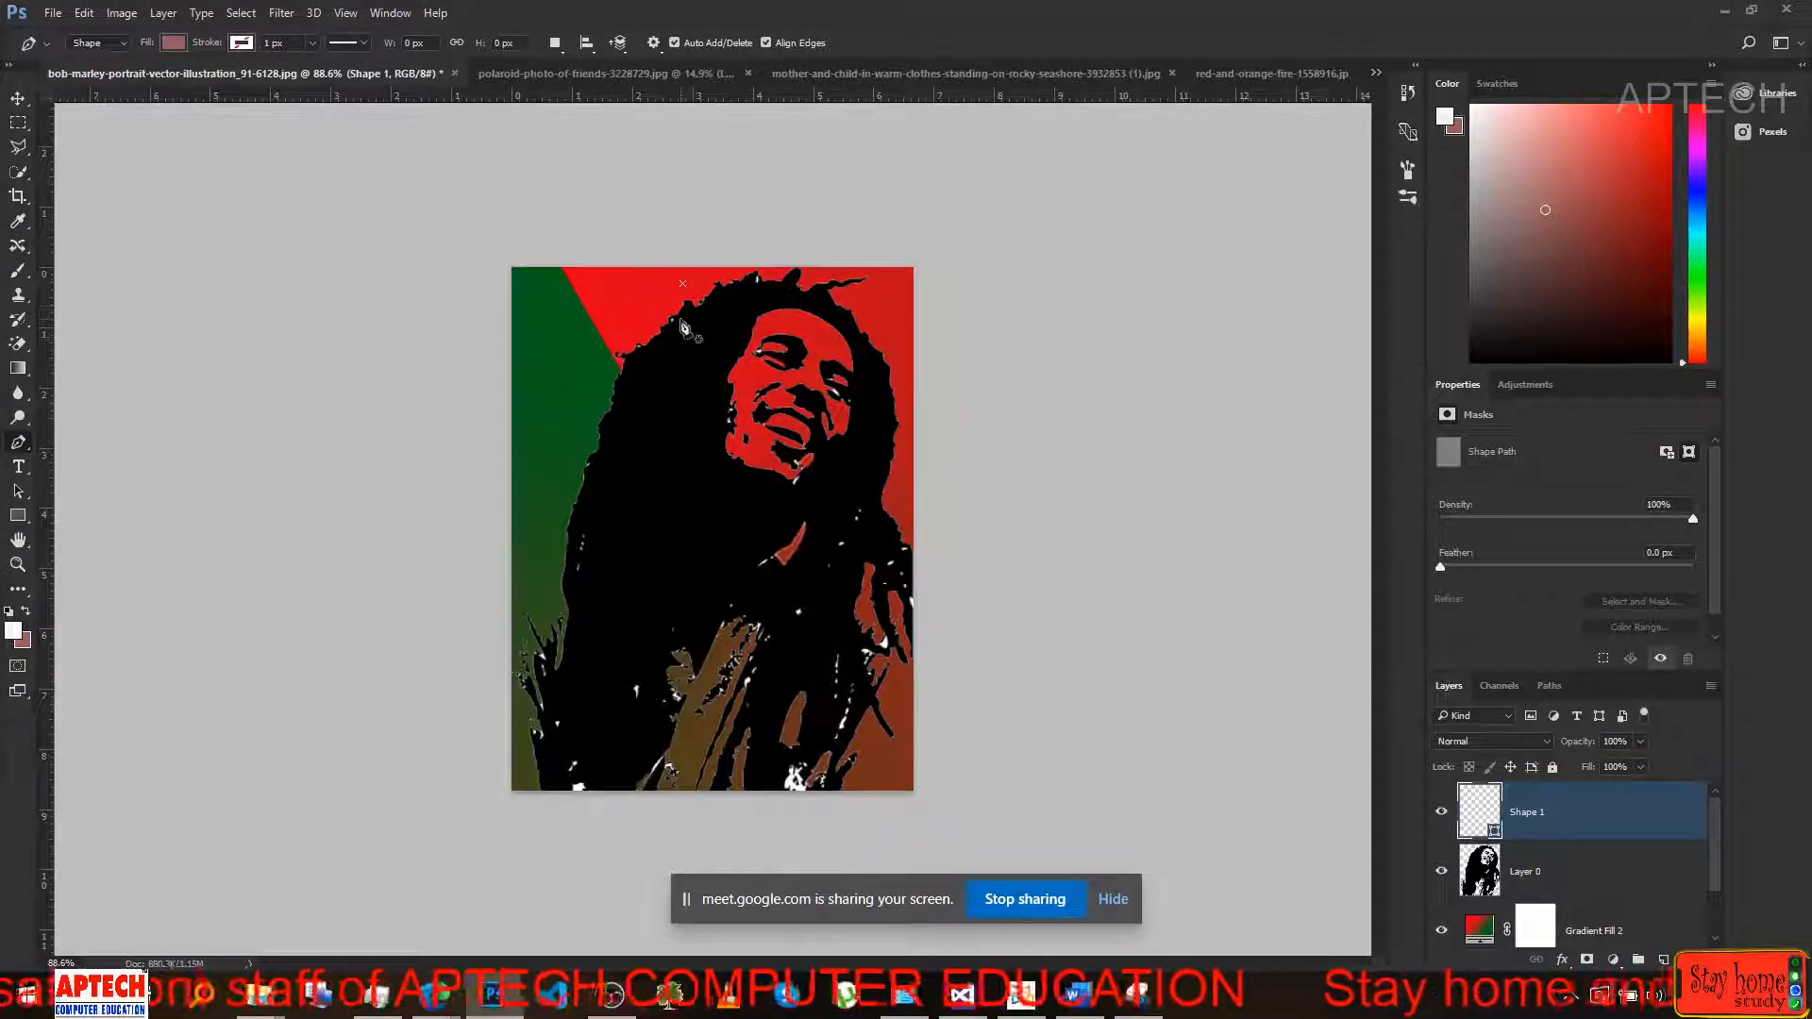
left_click(680, 318)
left_click(558, 429)
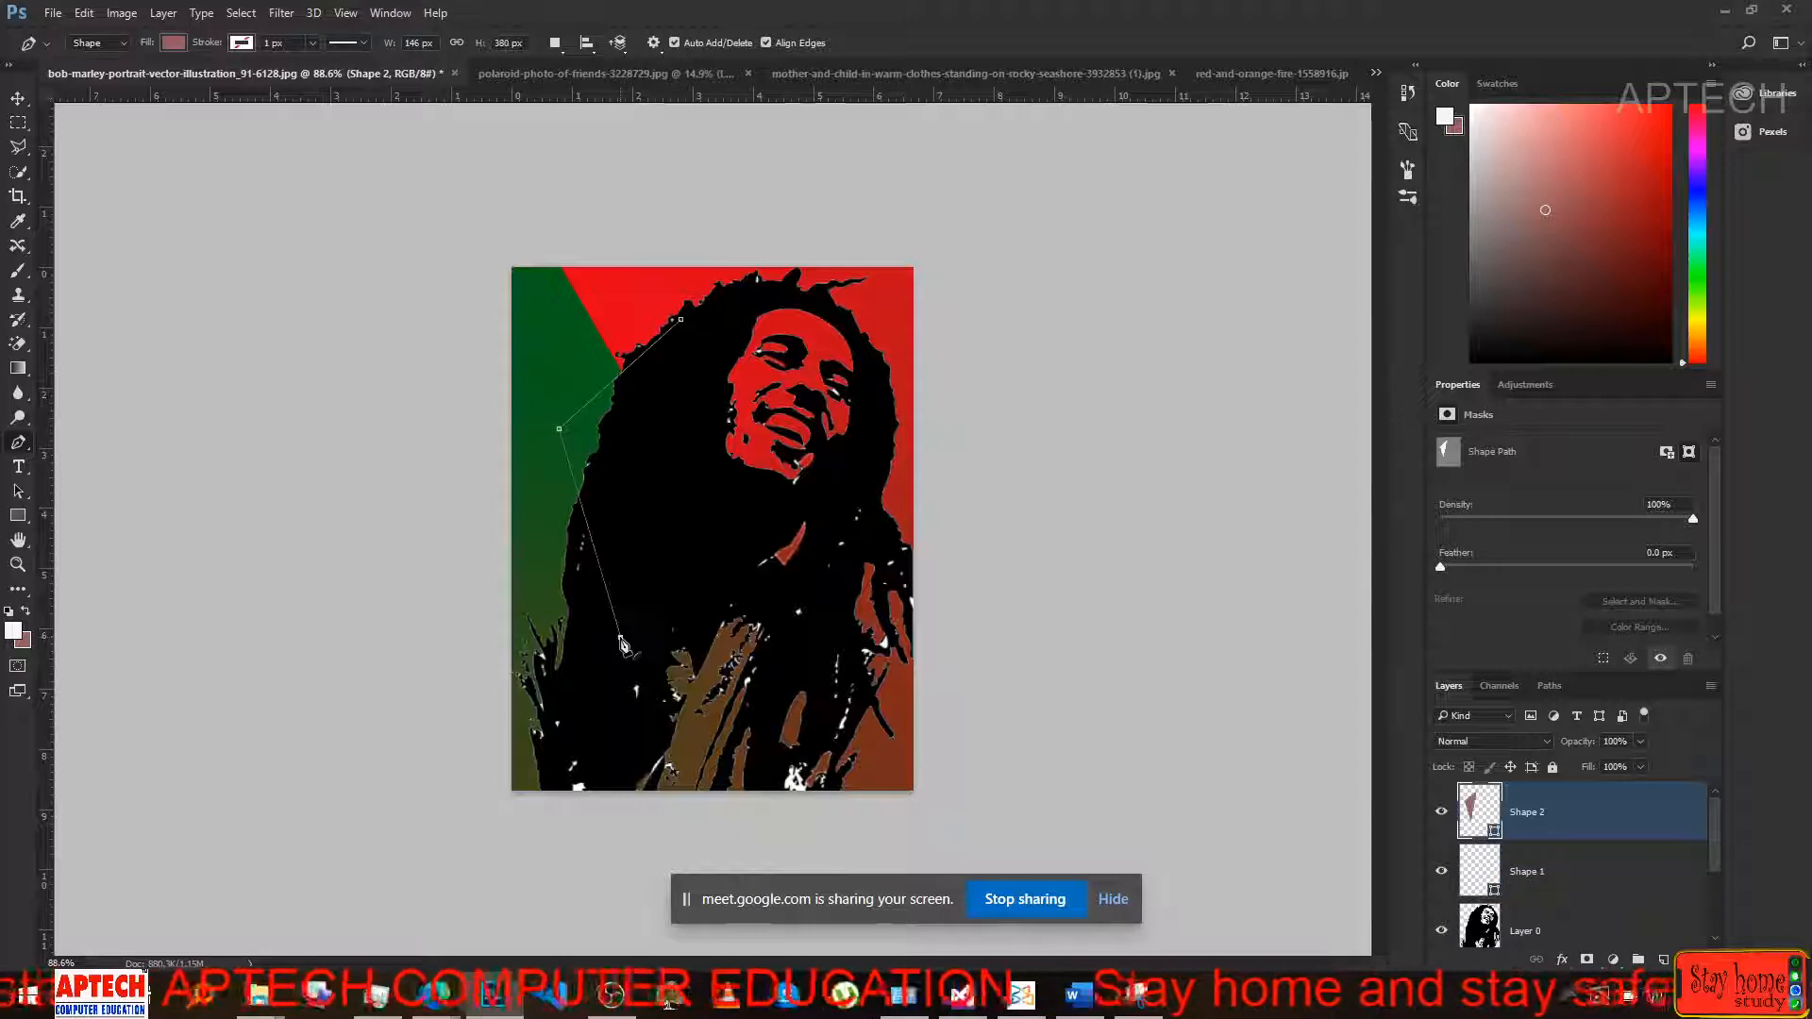
left_click(619, 637)
left_click(809, 716)
left_click(928, 455)
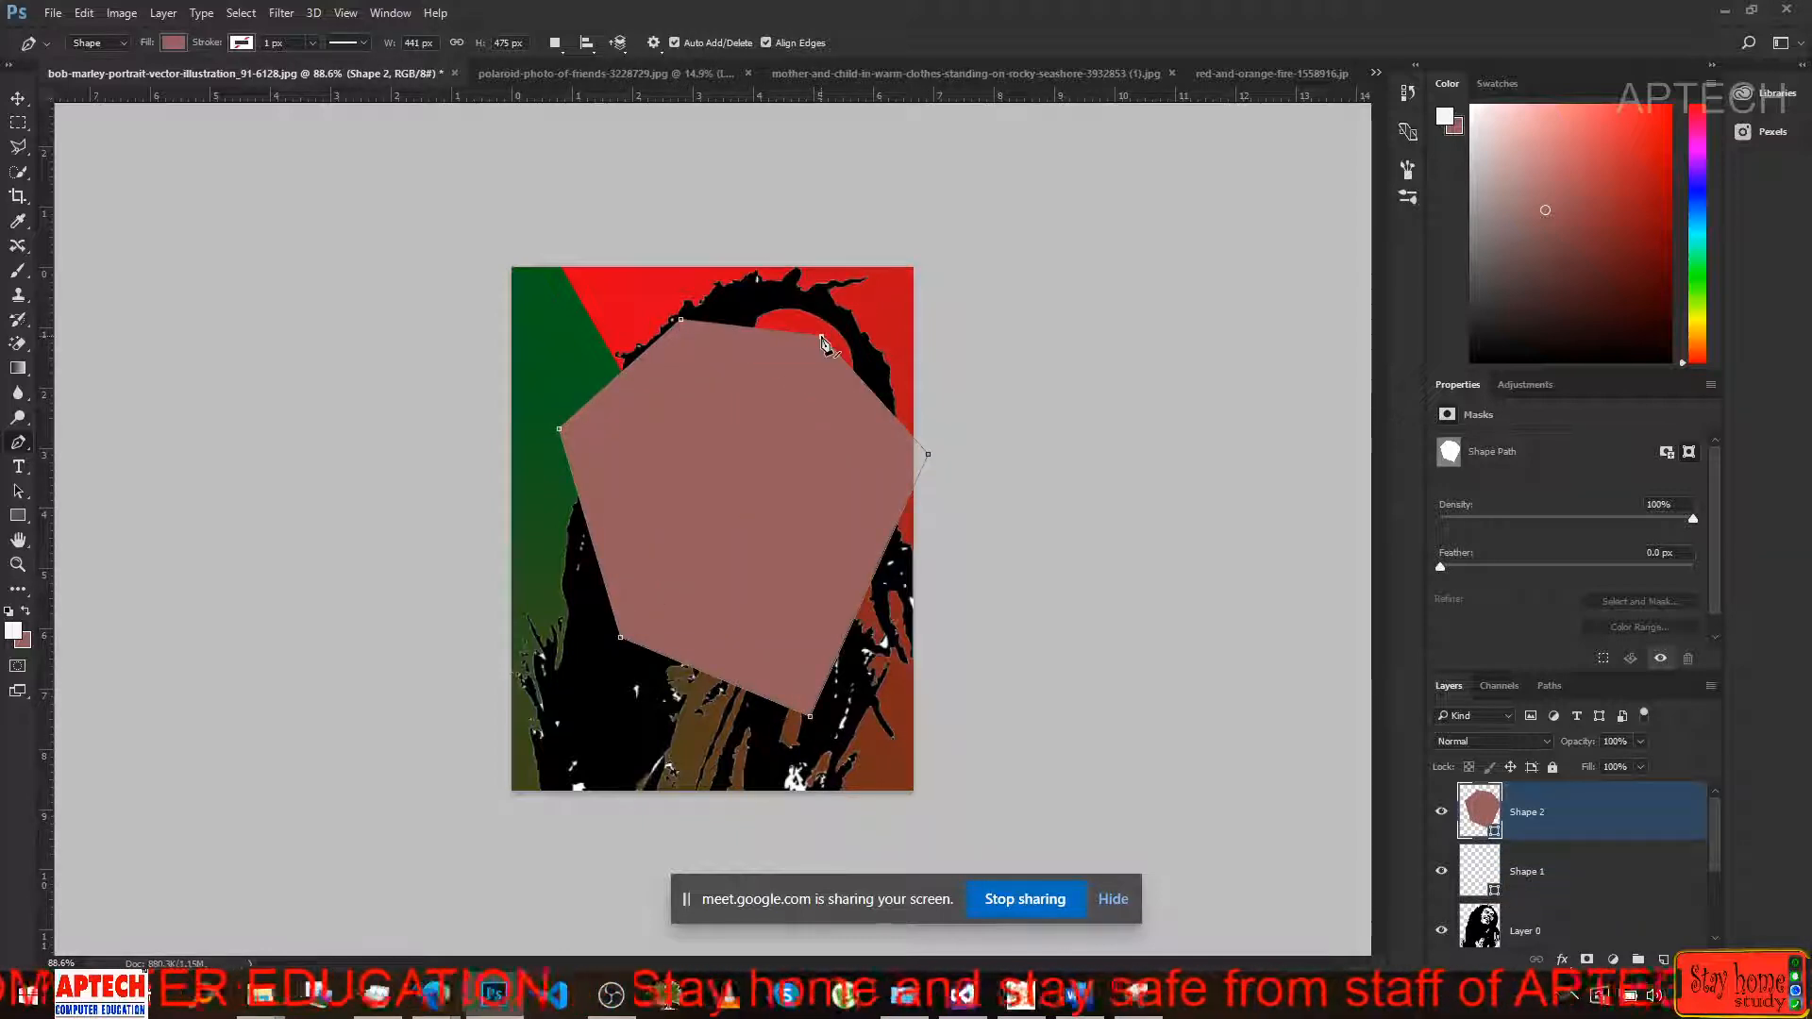
left_click(821, 338)
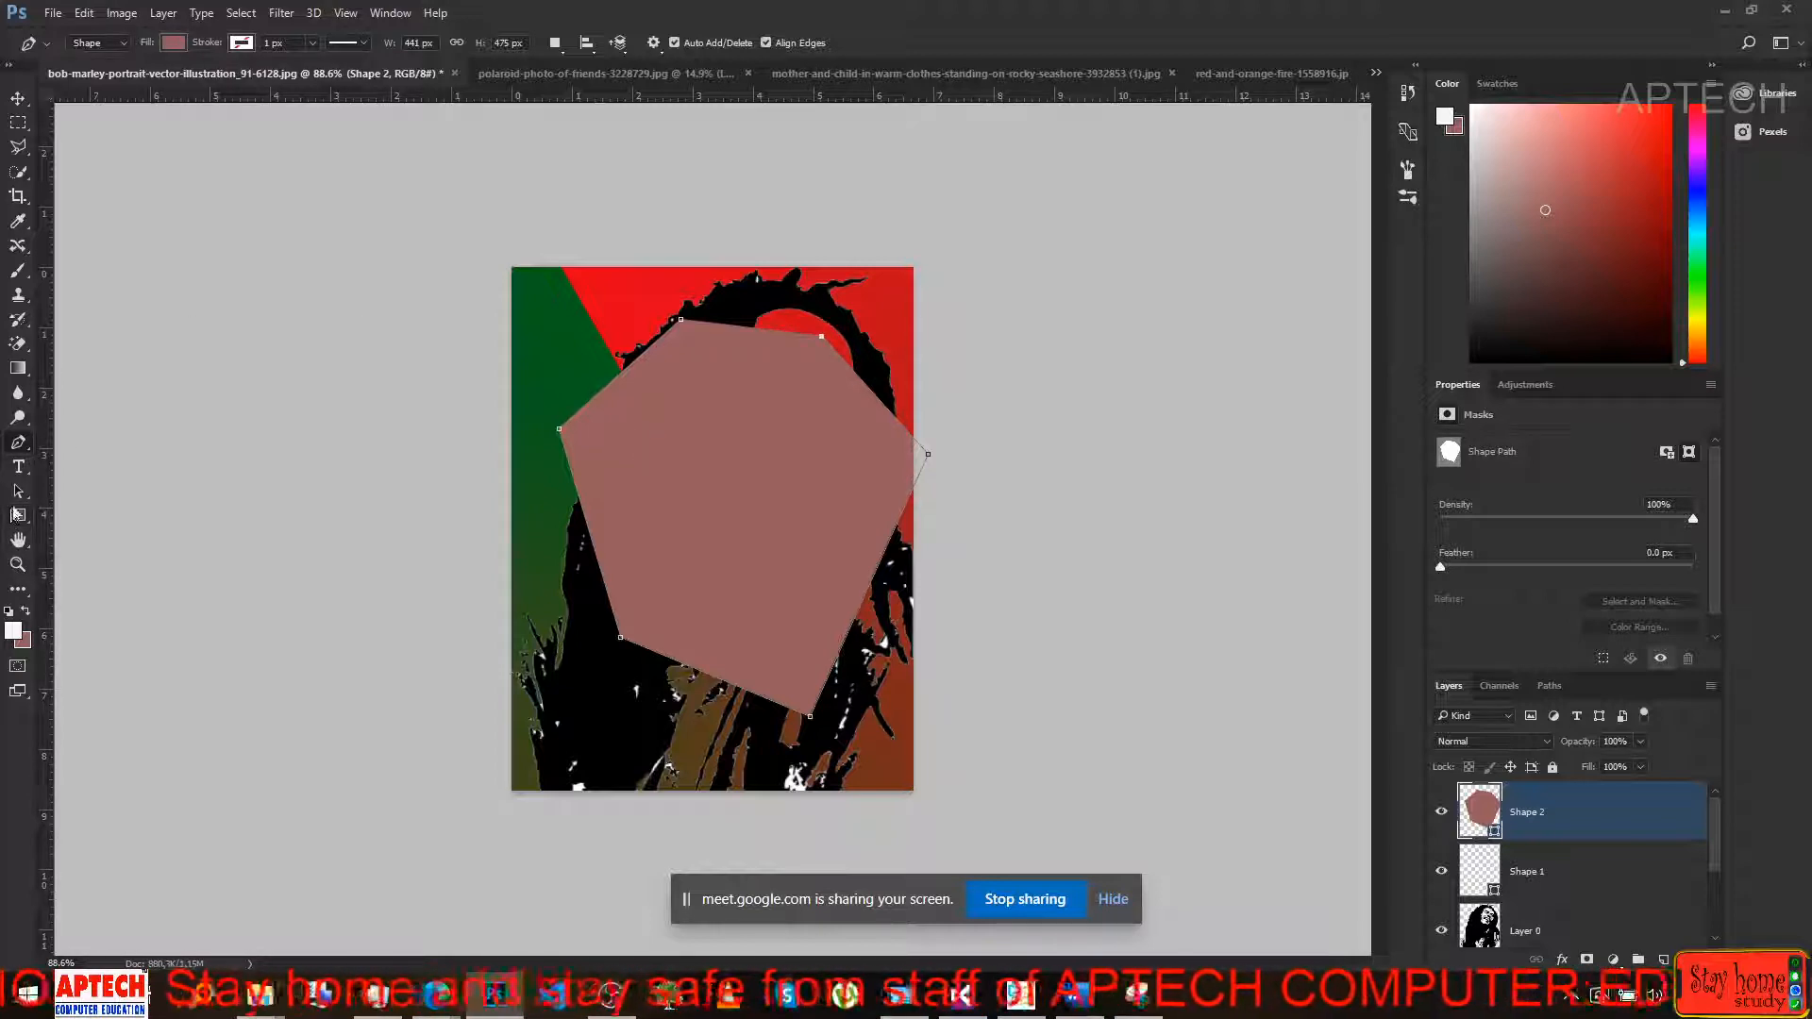
Move the whole six-point shape up and to the left over the portrait with the Path Selection tool.
left_click(17, 500)
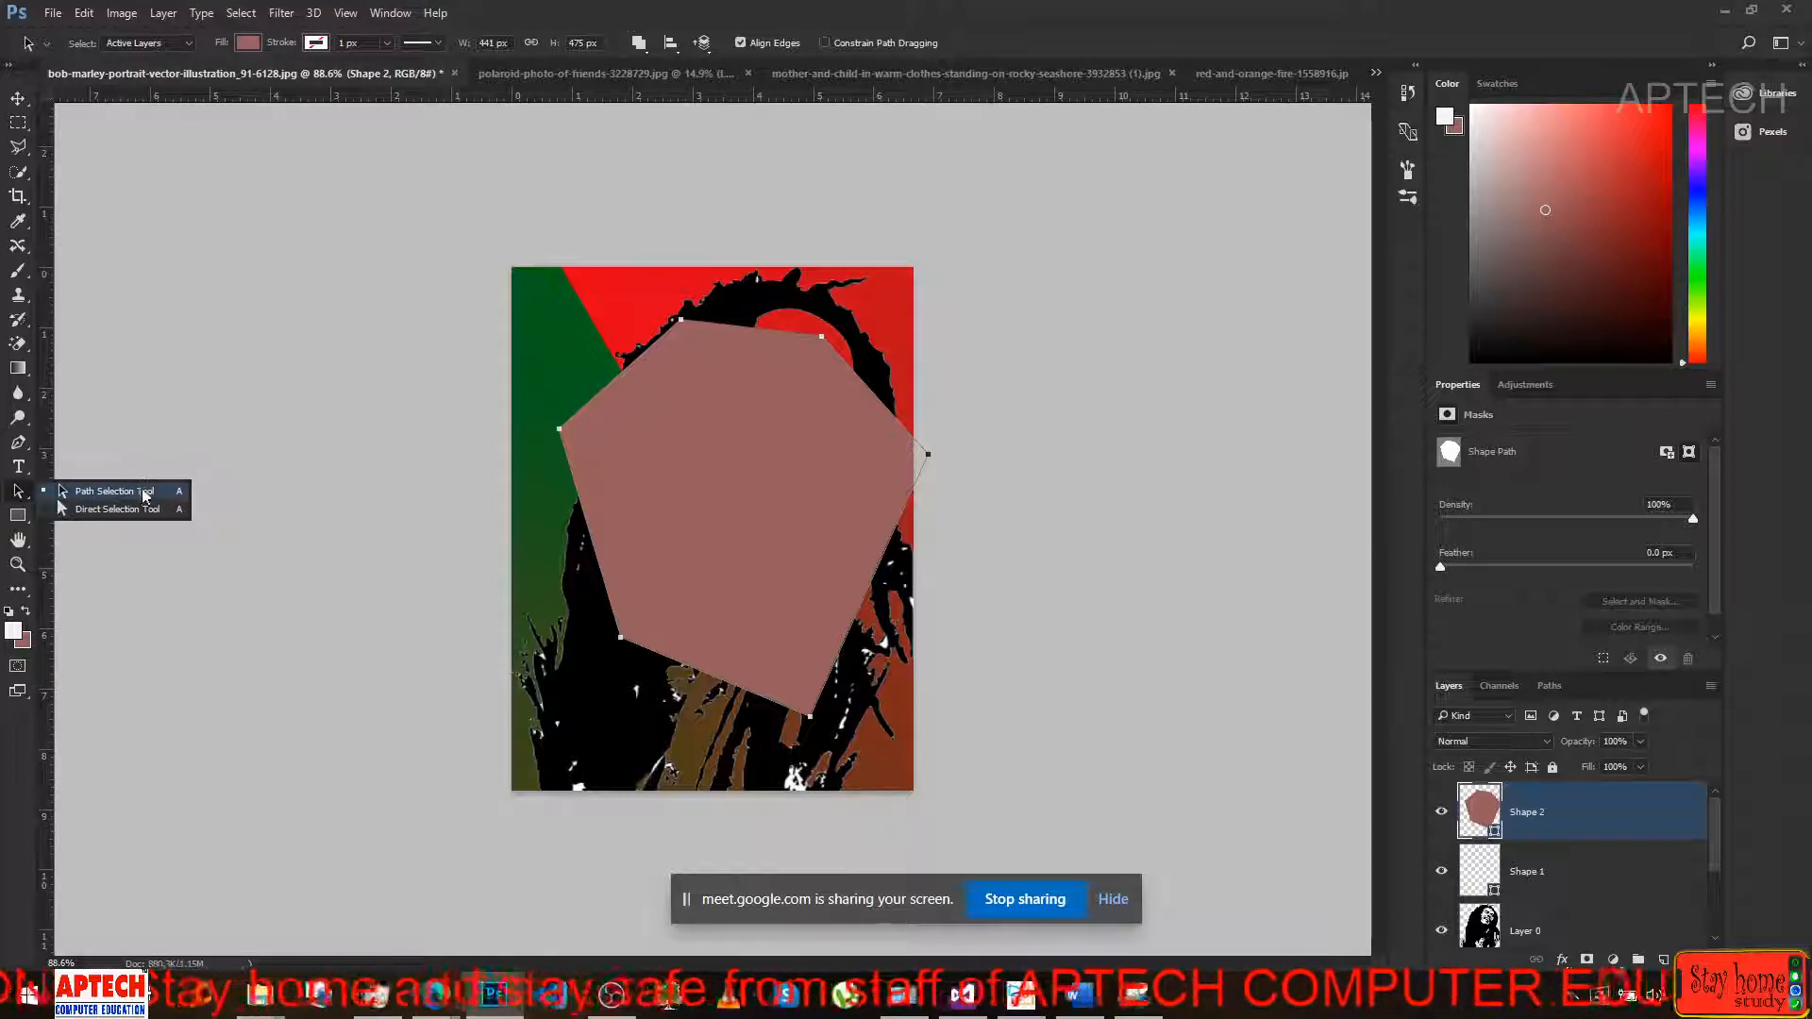
left_click(122, 508)
left_click_drag(671, 394, 642, 356)
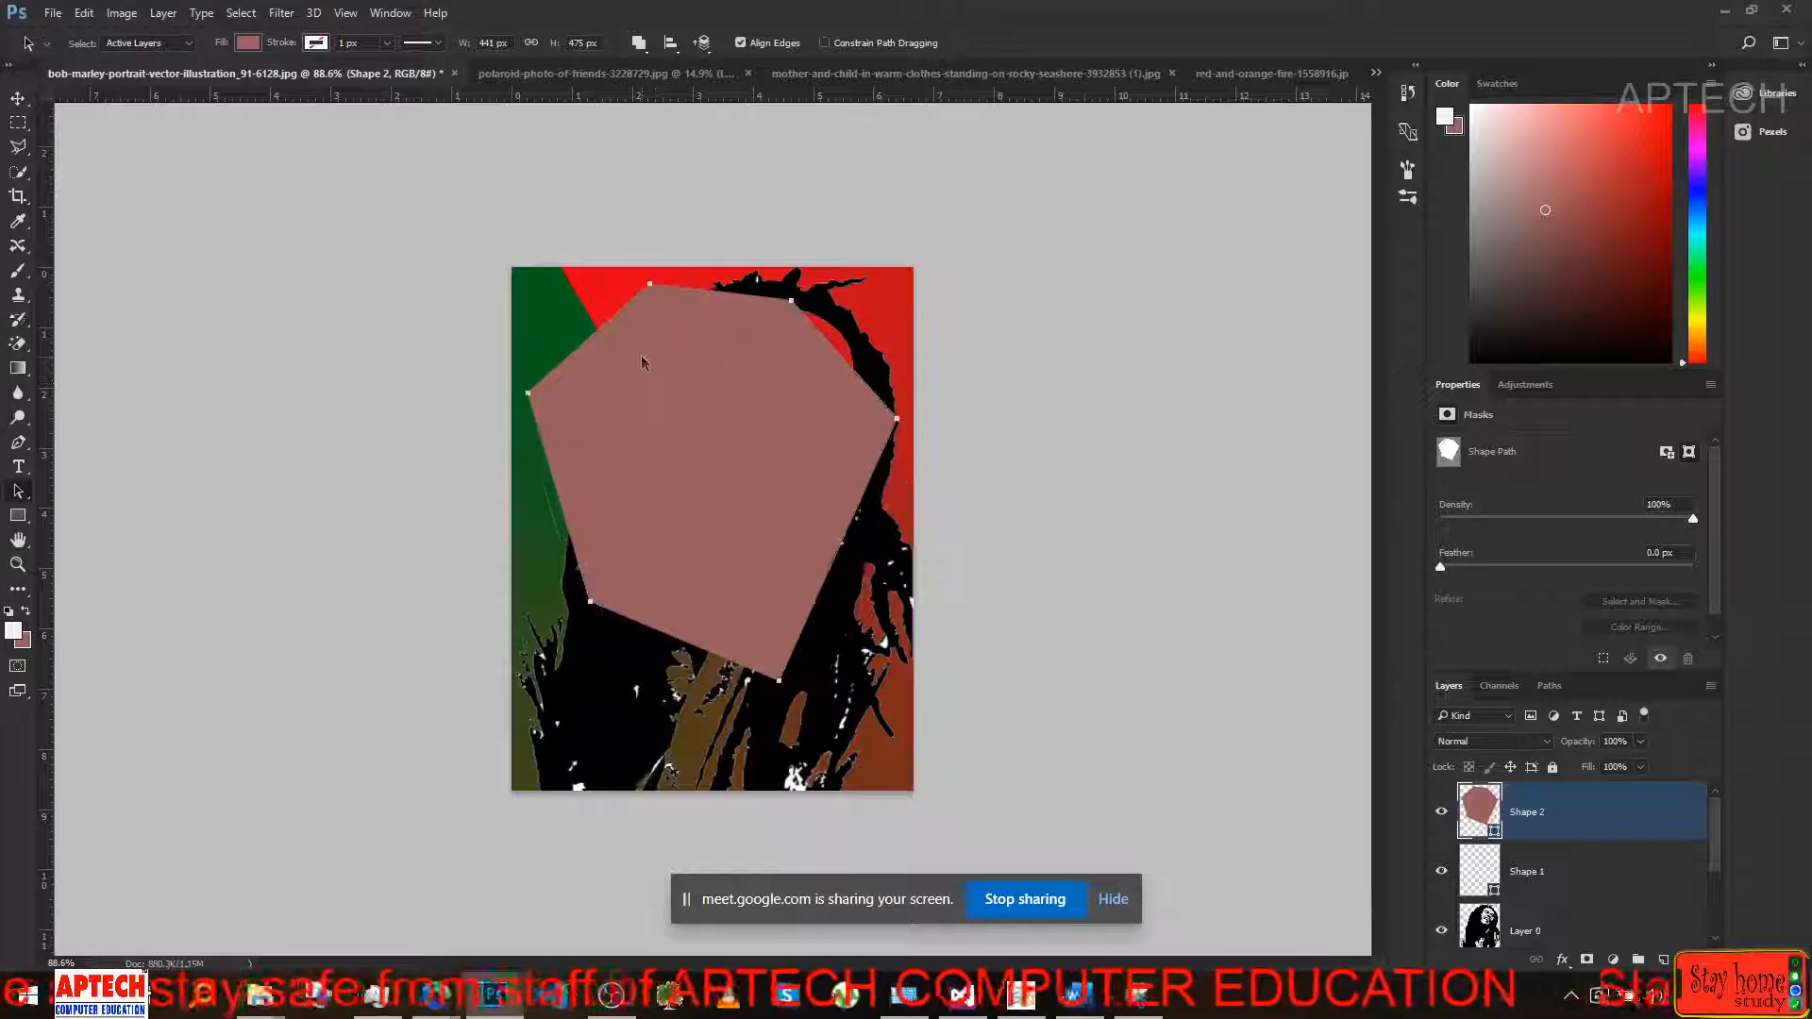
Switch to the Direct Selection tool and deselect the six-point shape's path.
right_click(21, 492)
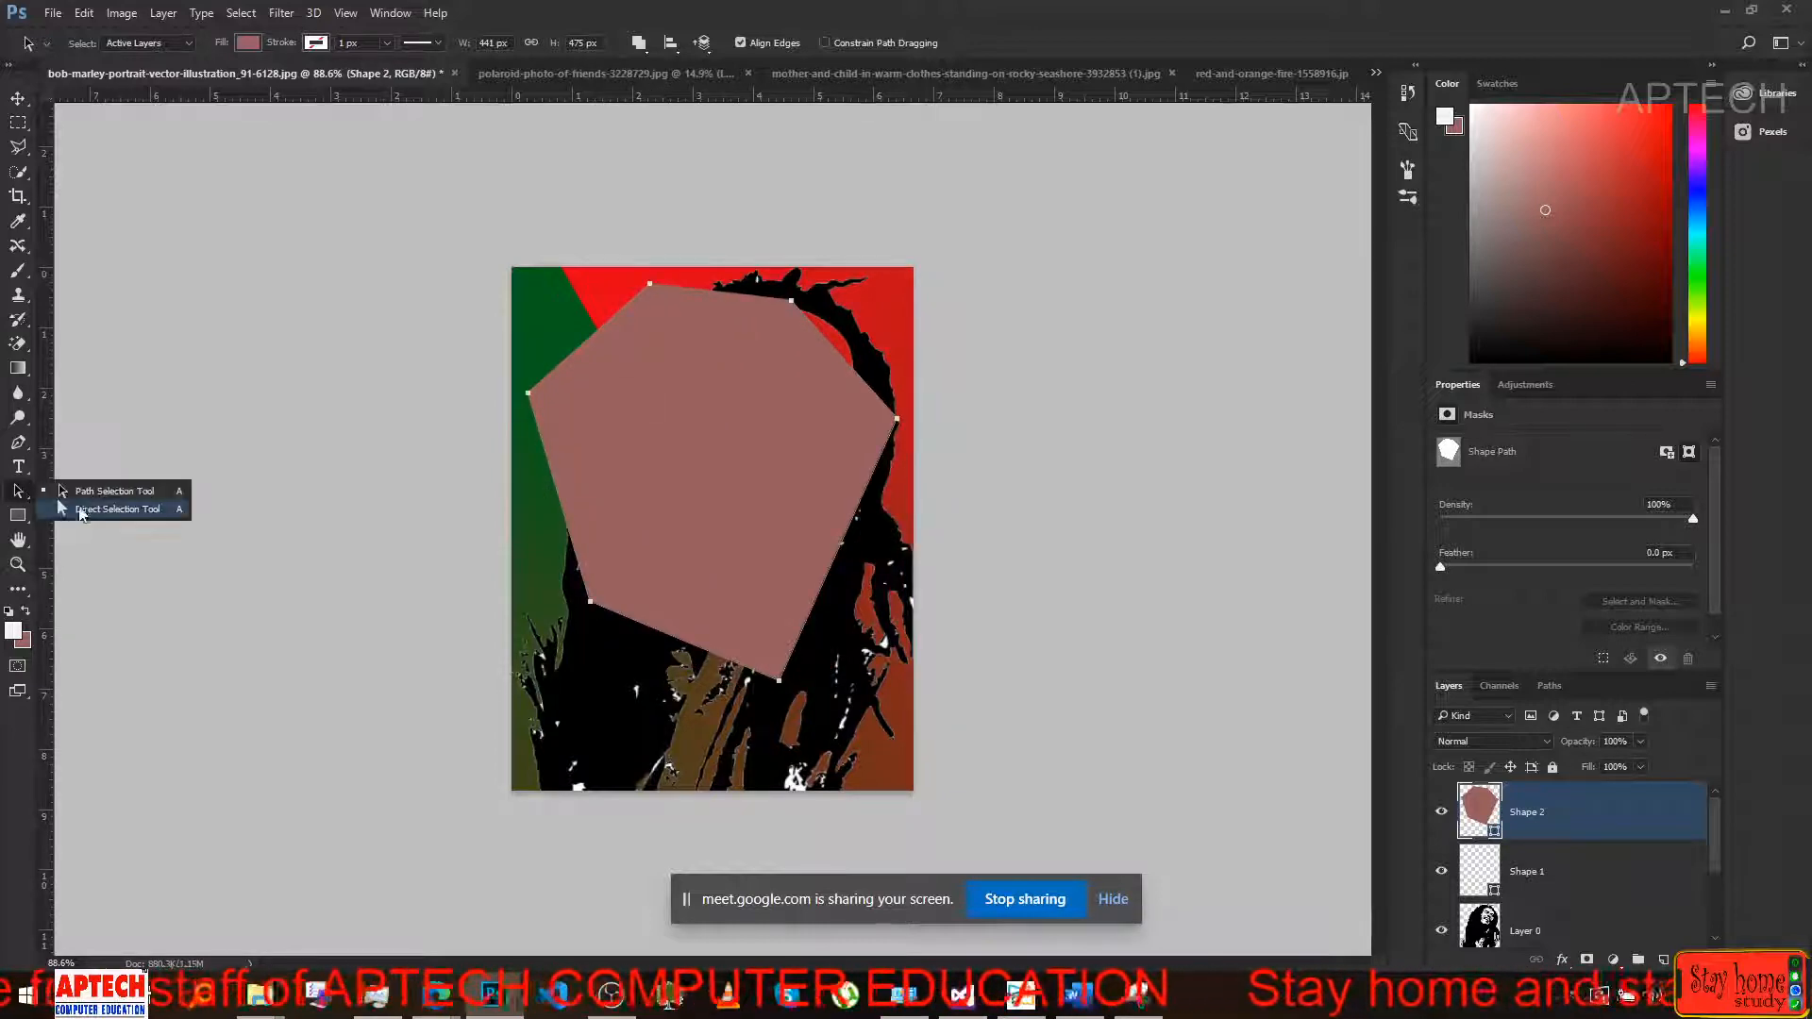
left_click(90, 508)
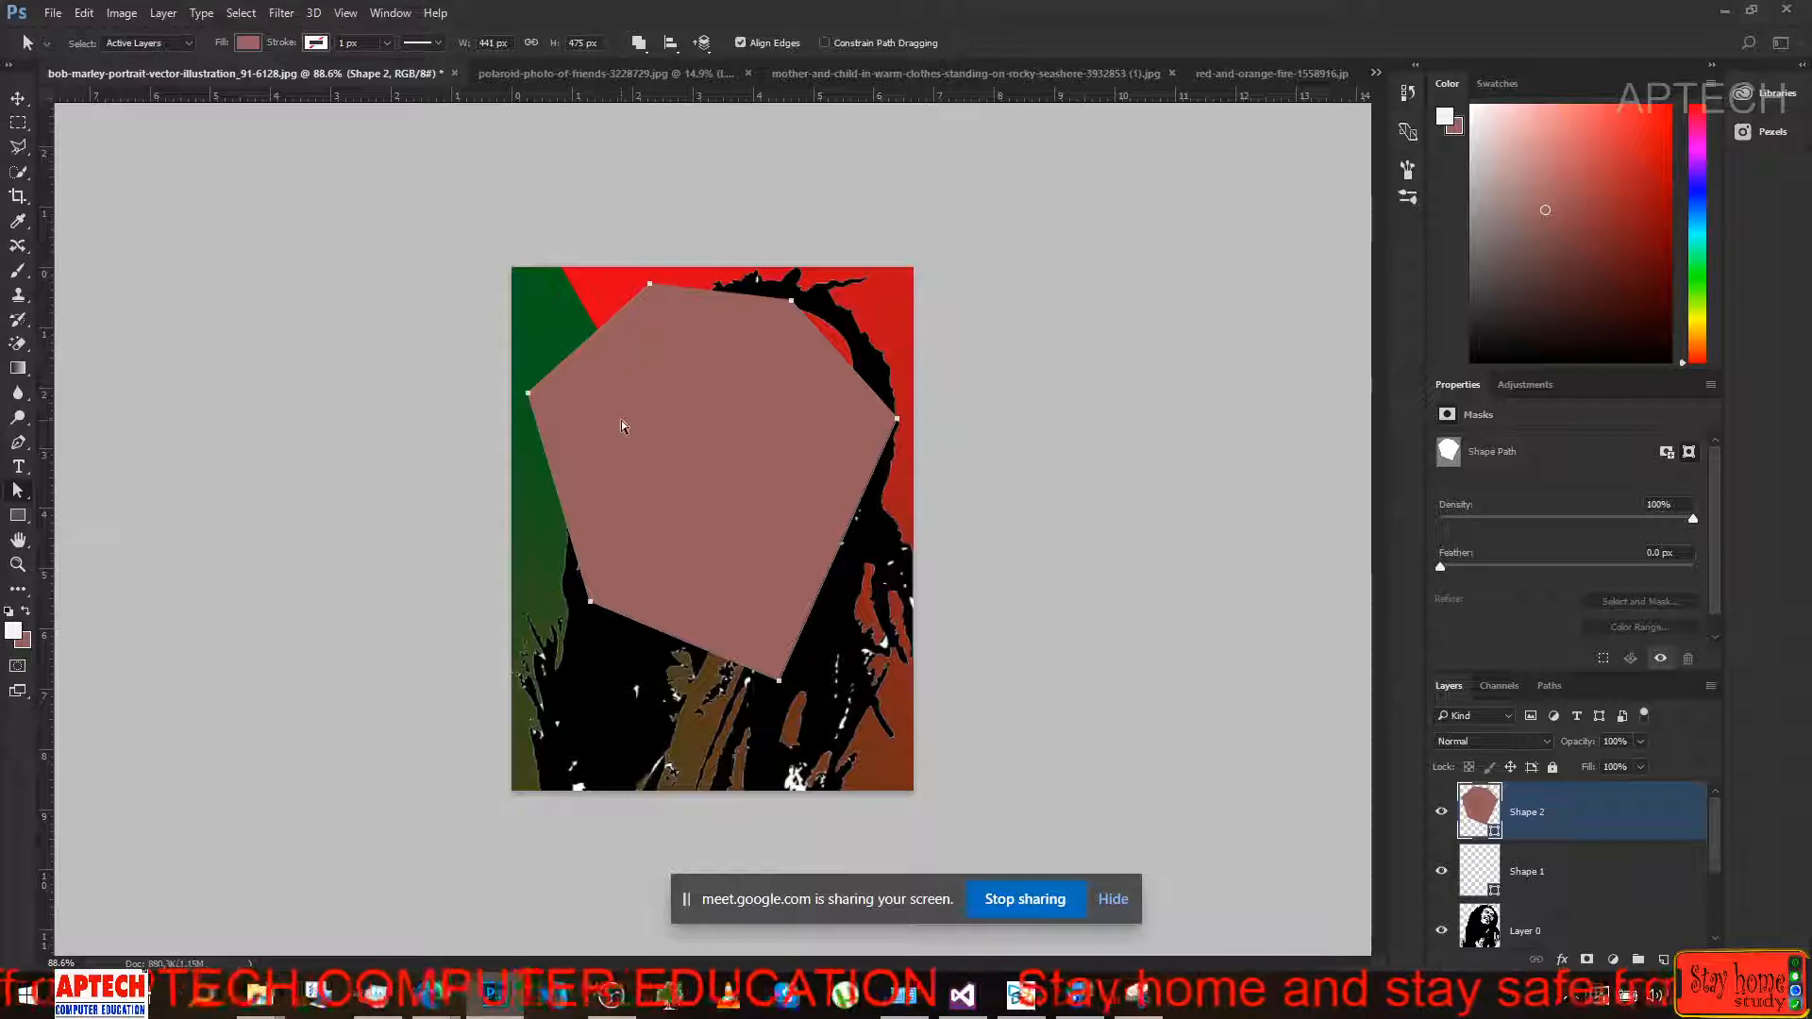
left_click(613, 504)
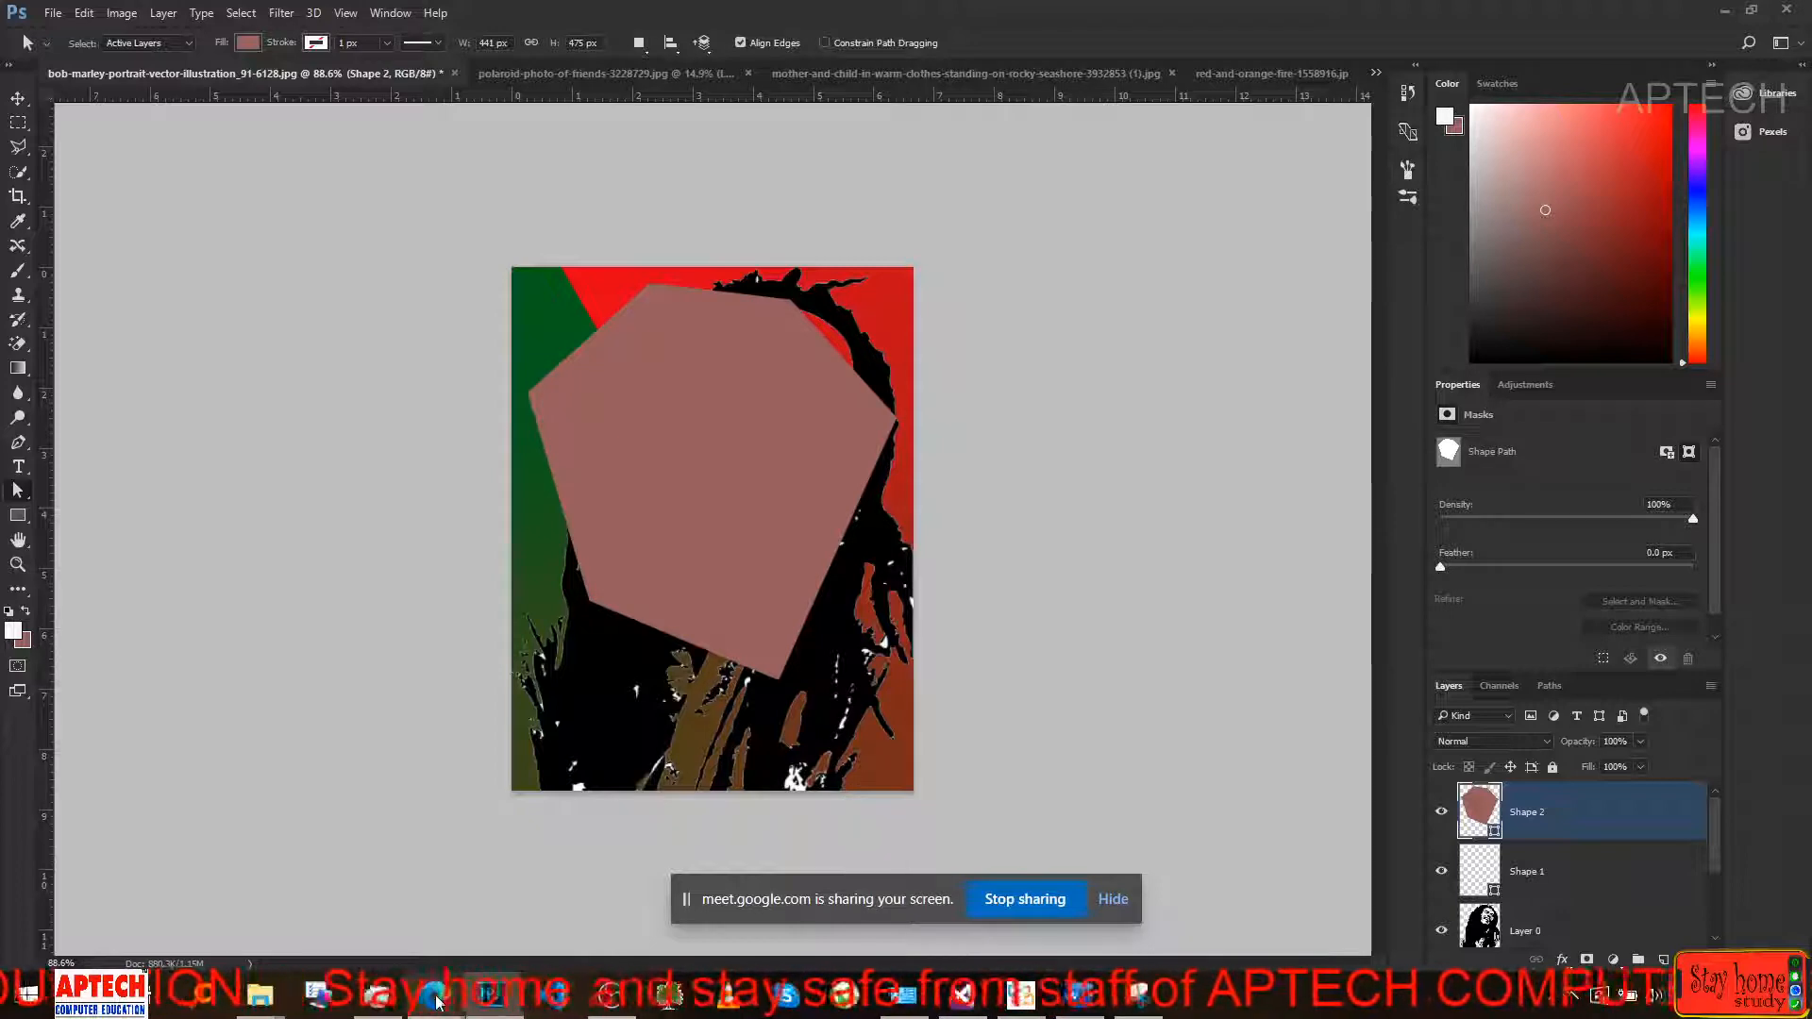
Switch to the Google Meet call in the browser to check the participants, and return to Photoshop.
mouse_move(435, 994)
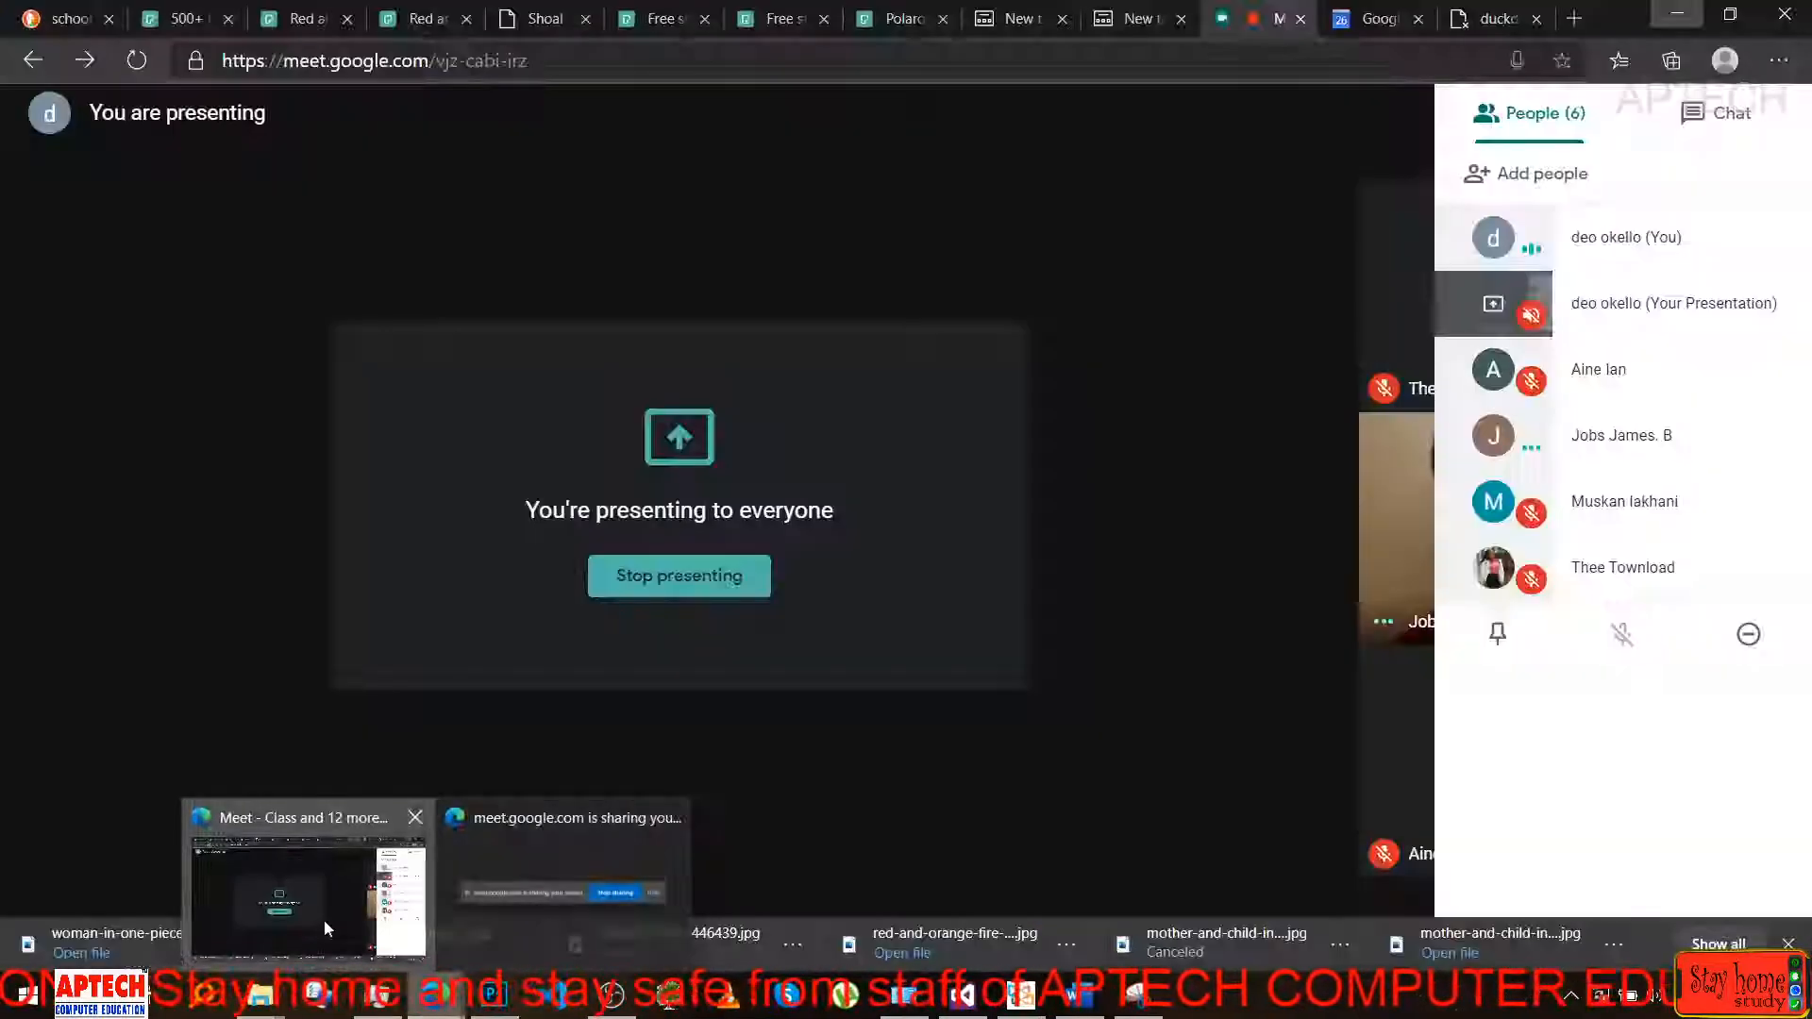
left_click(324, 923)
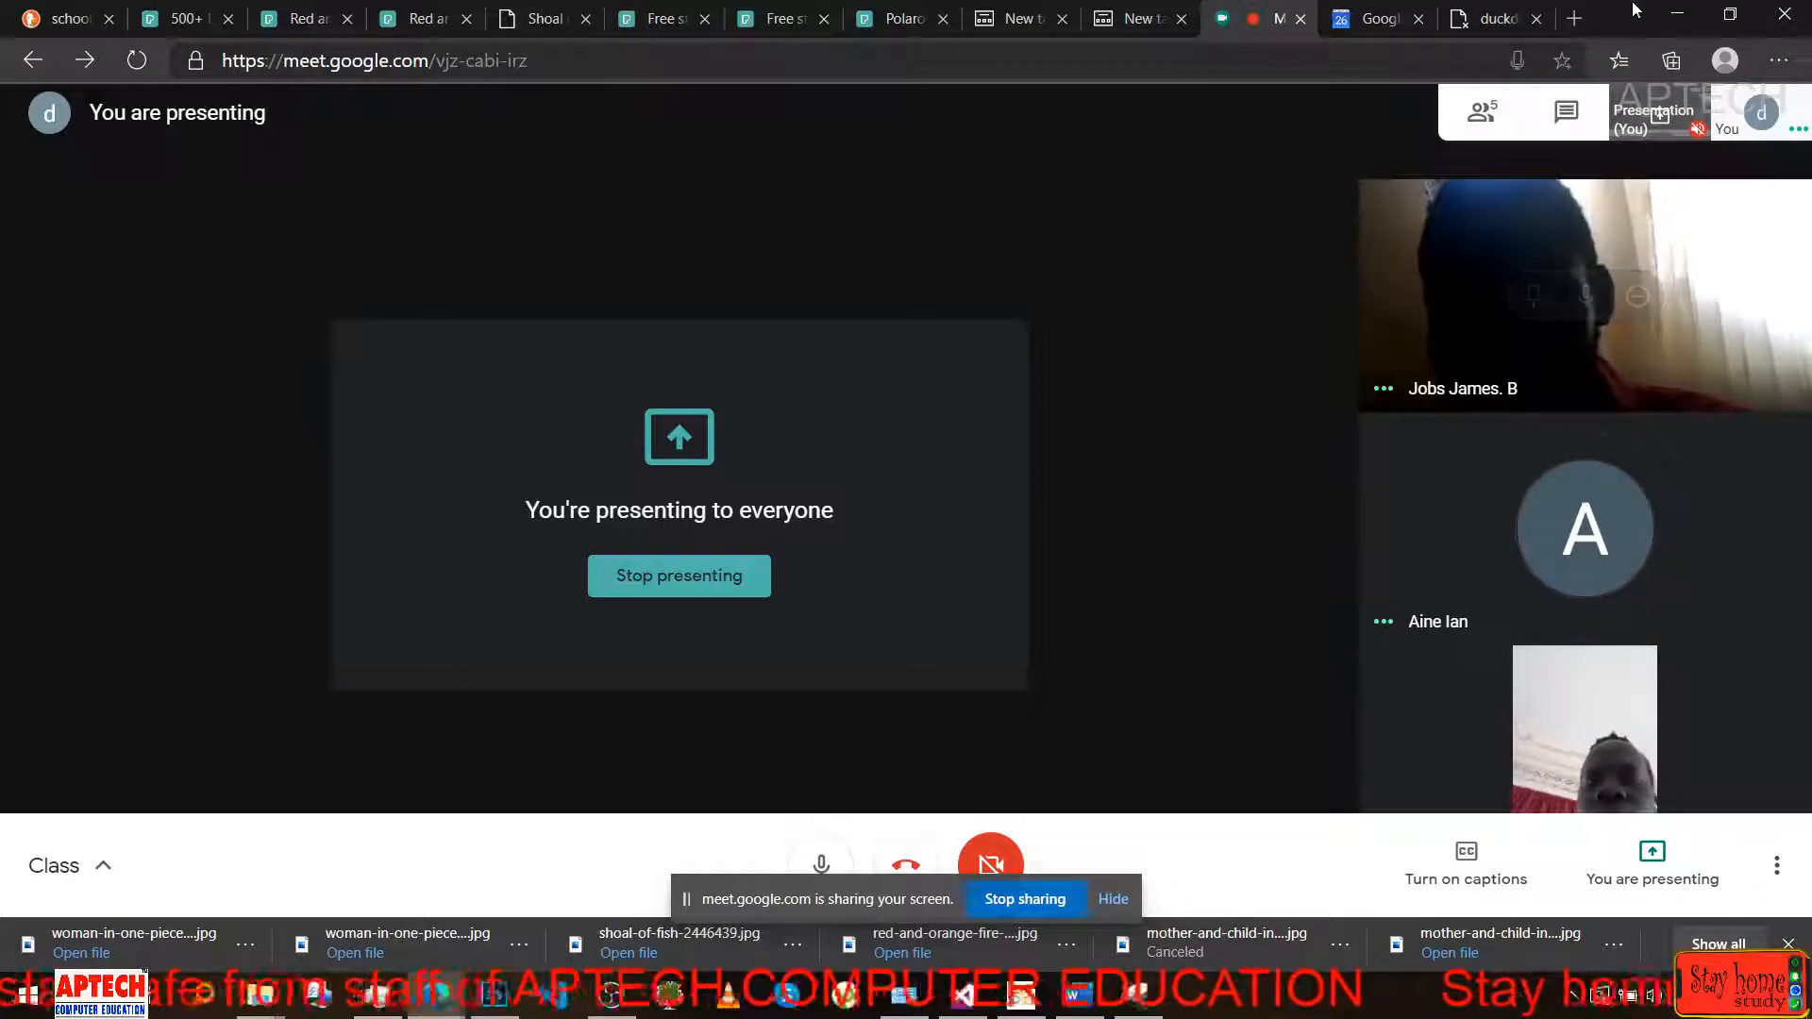
left_click(1677, 14)
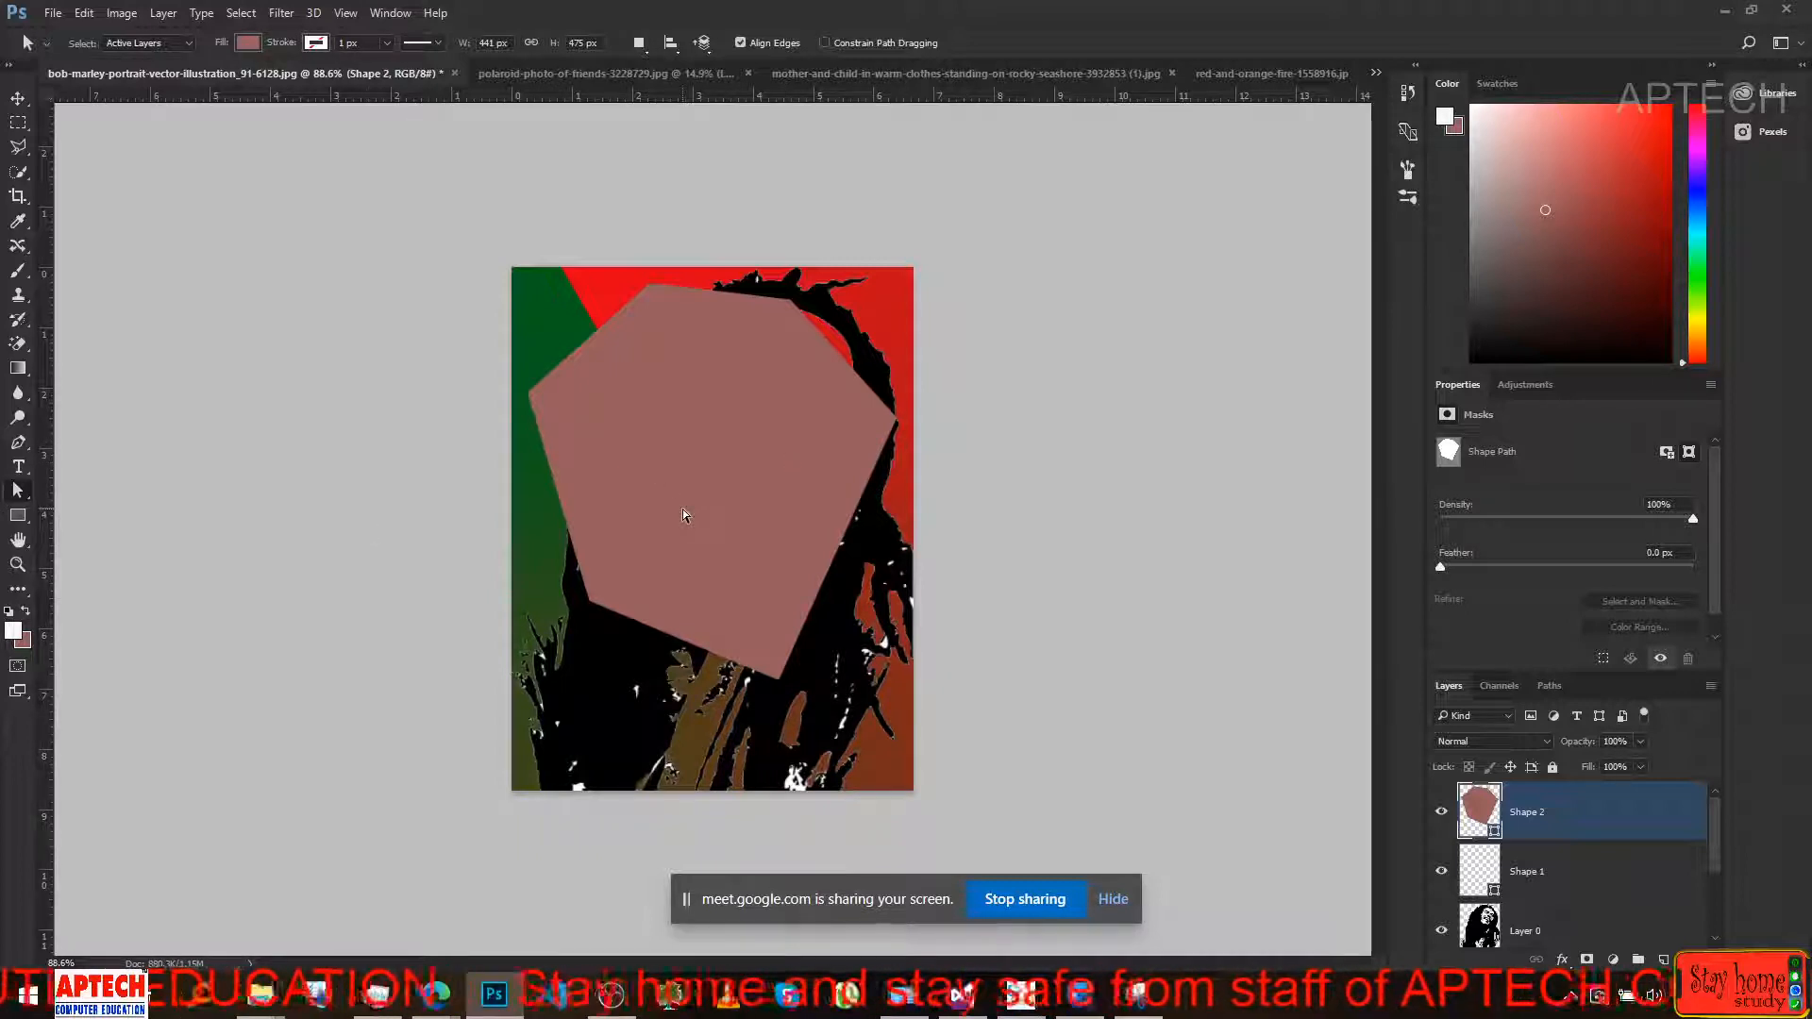
Raise the two lowest anchor points of the six-point shape individually, making the shape about 350 px high.
left_click(778, 679)
left_click_drag(777, 679, 740, 576)
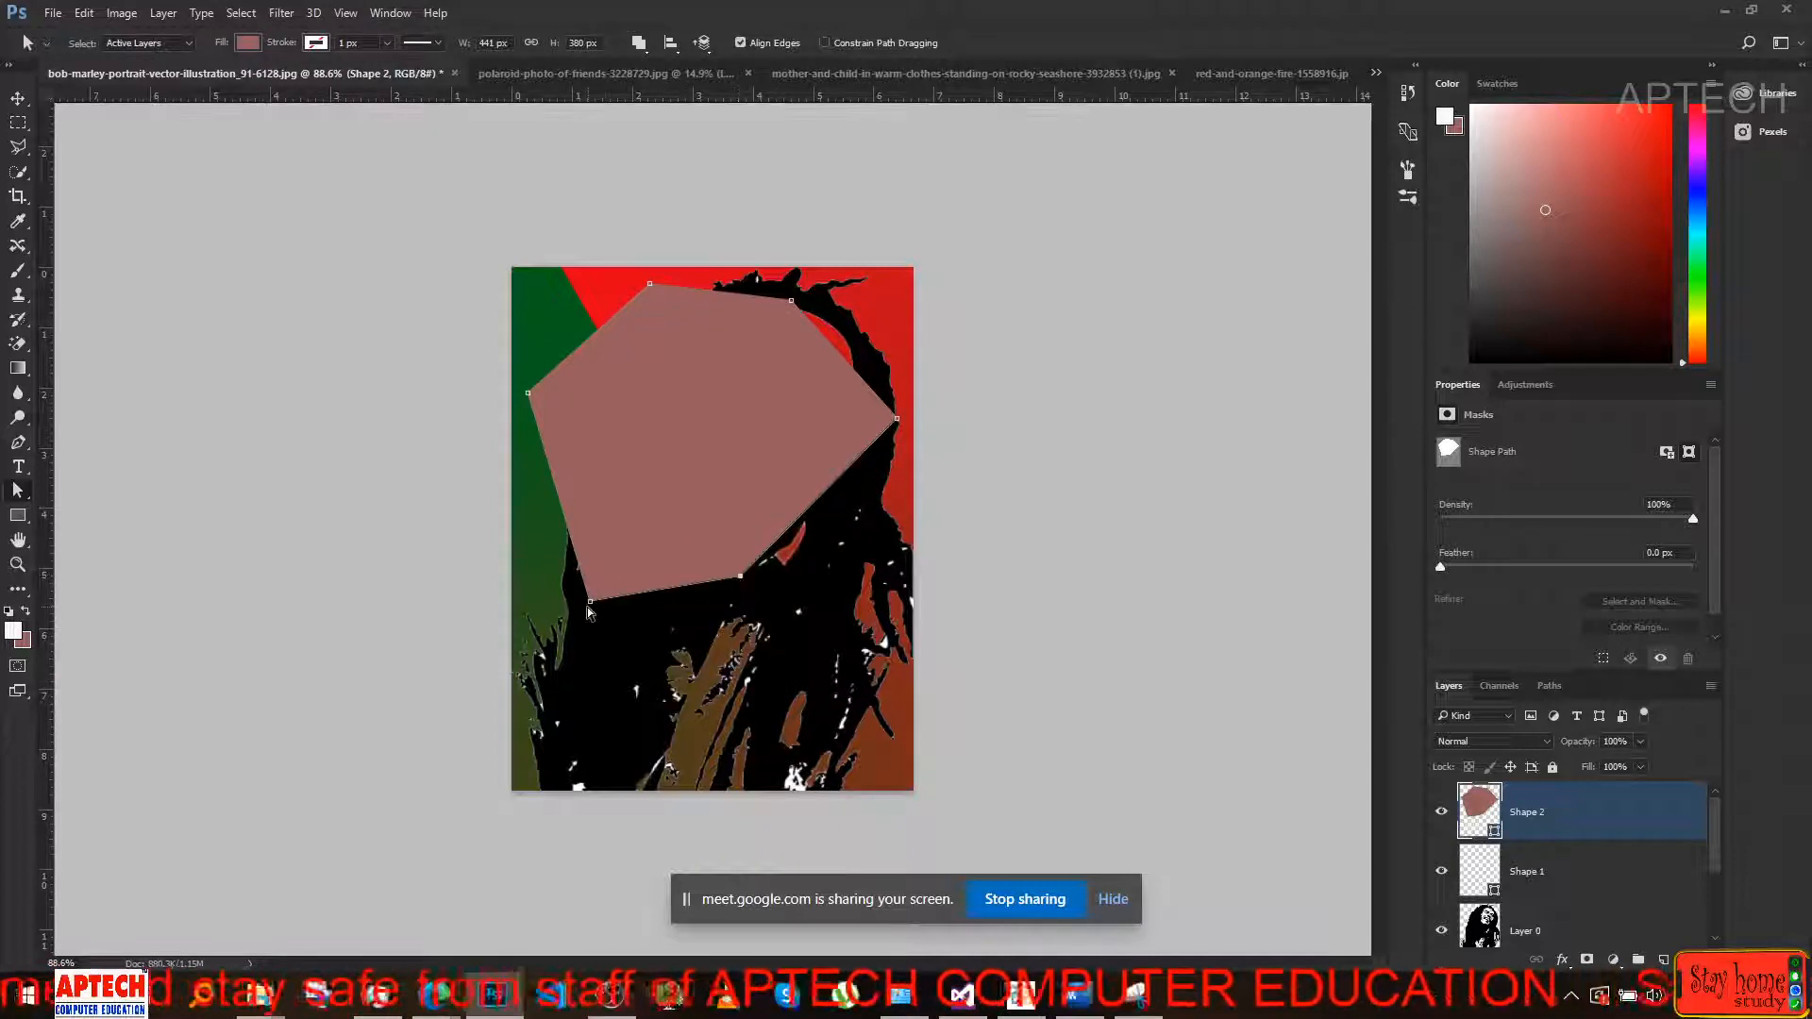
left_click_drag(591, 578, 592, 574)
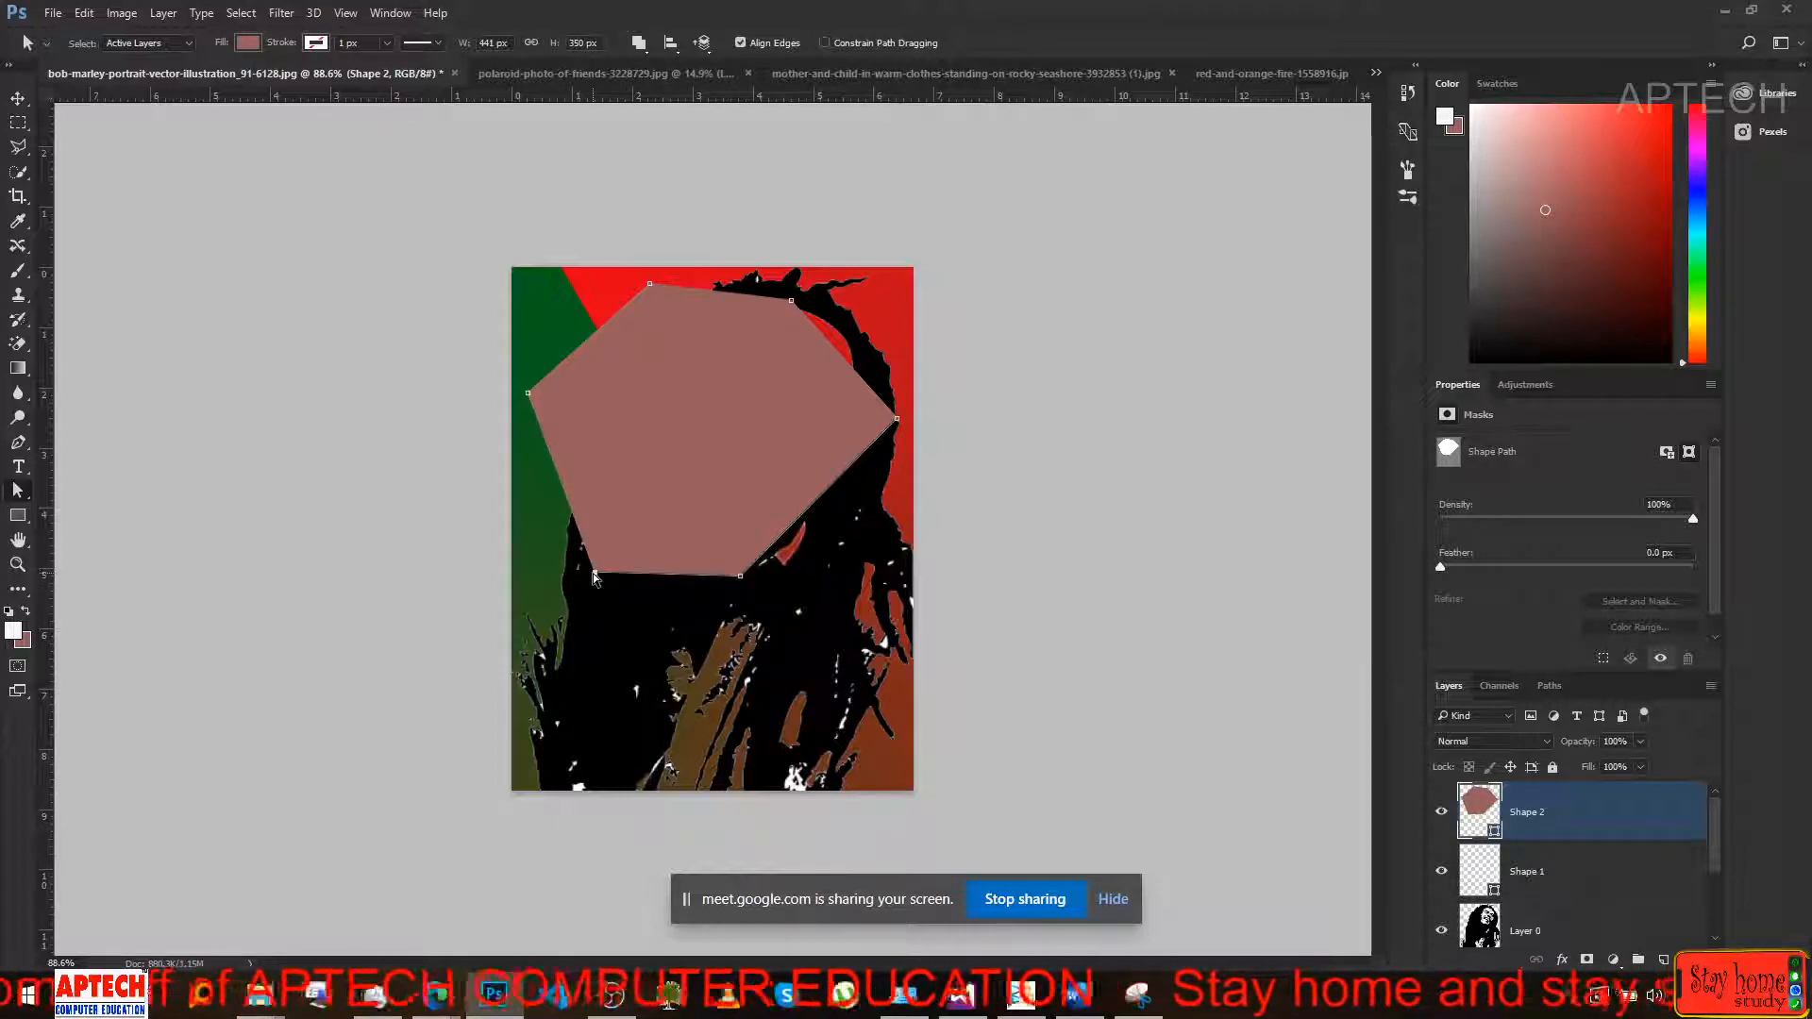
Set the Shape 2 path's operation to Subtract Front Shape so the six-point outline cuts through the fill.
left_click(637, 43)
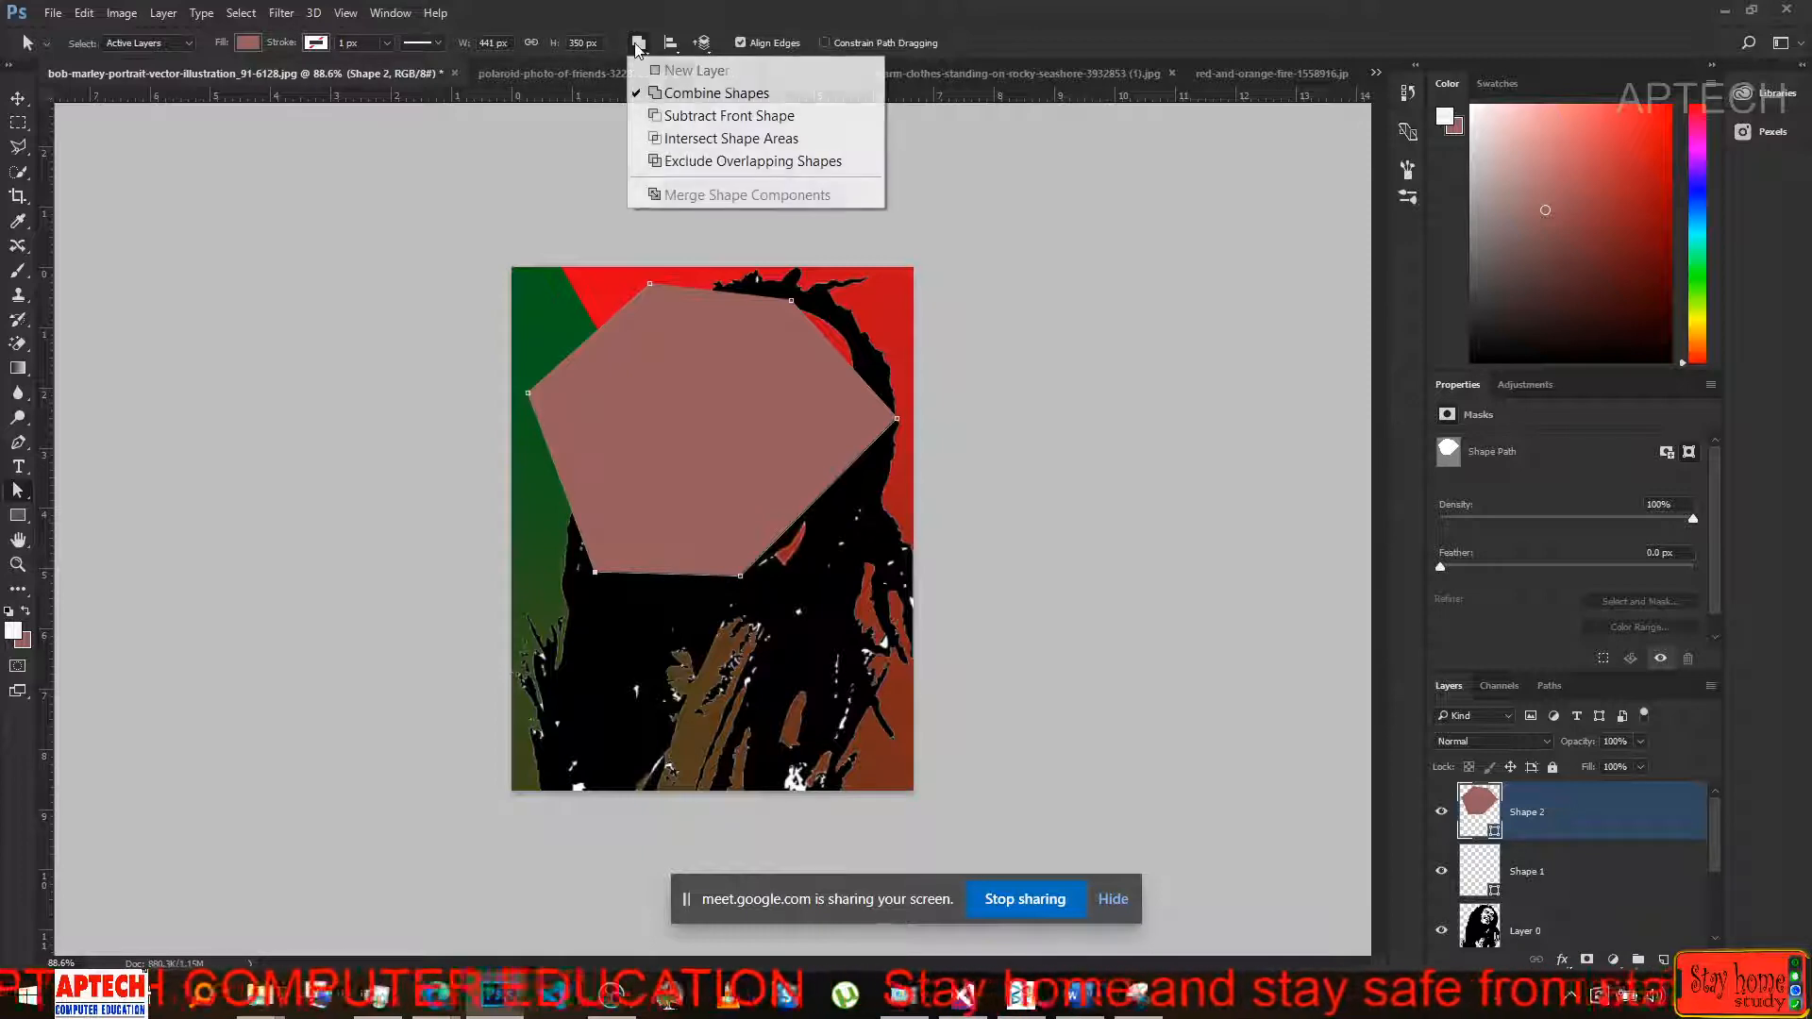
left_click(667, 120)
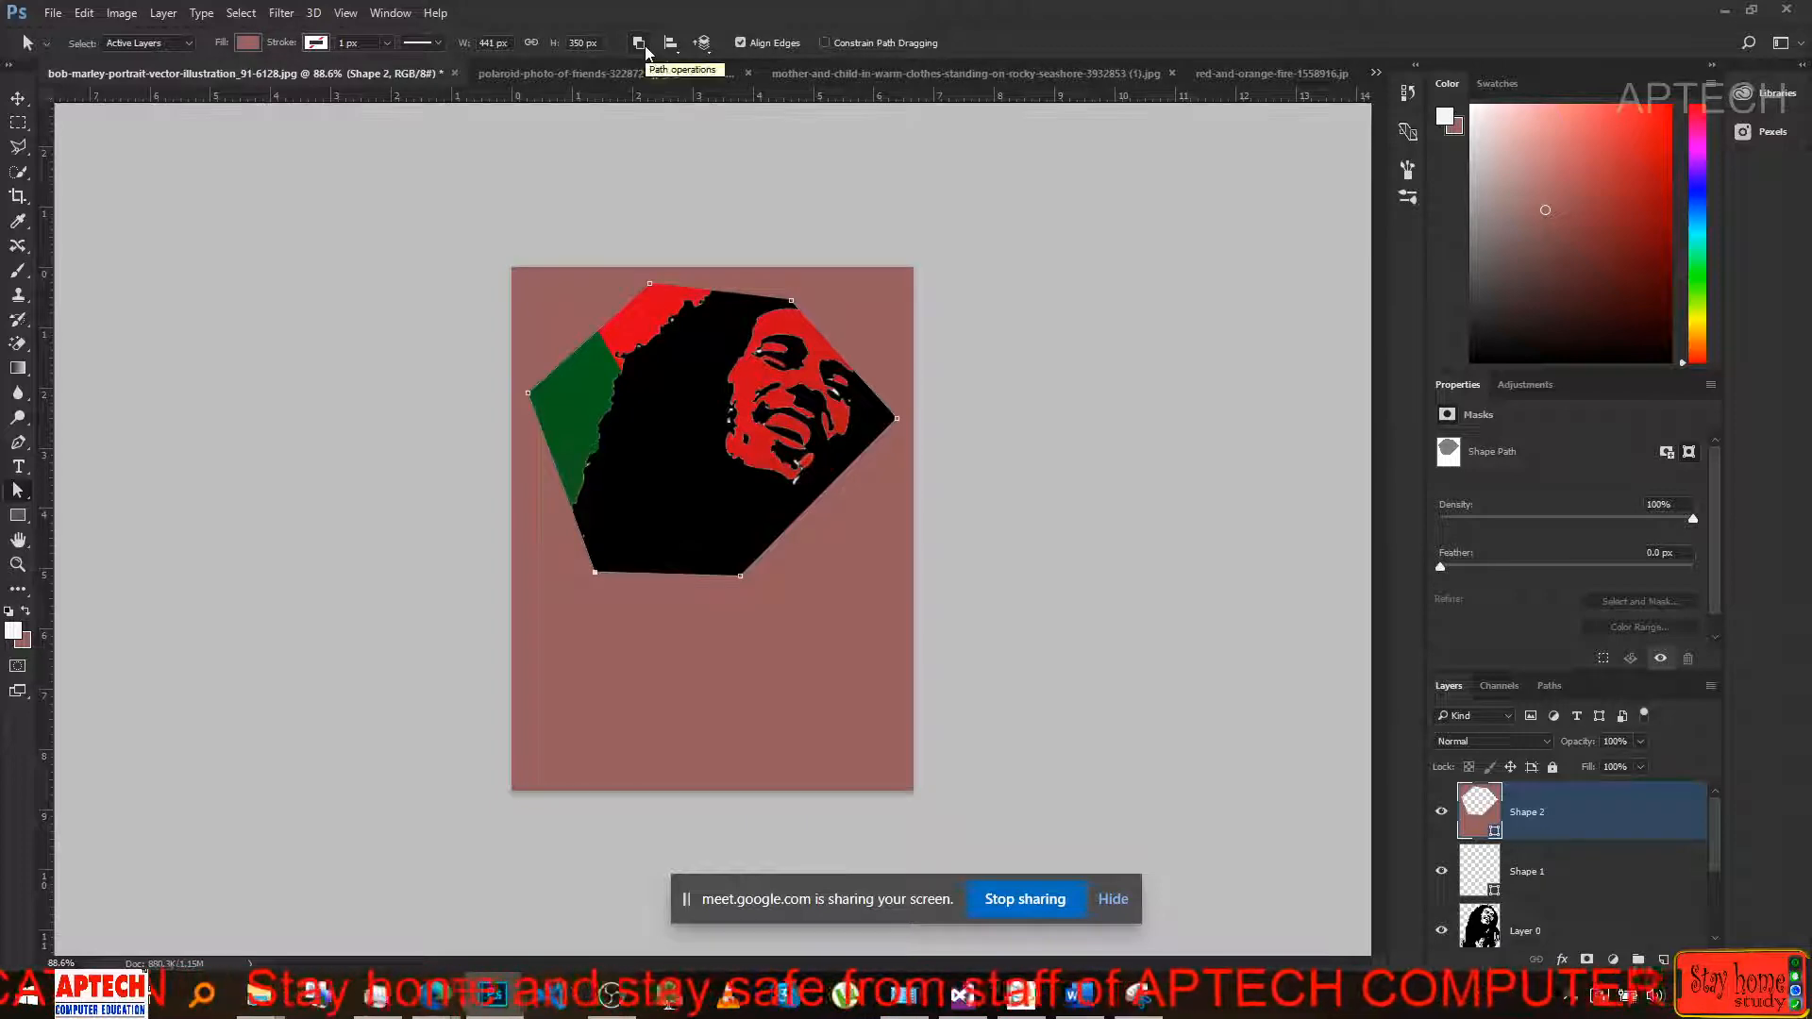
left_click(643, 45)
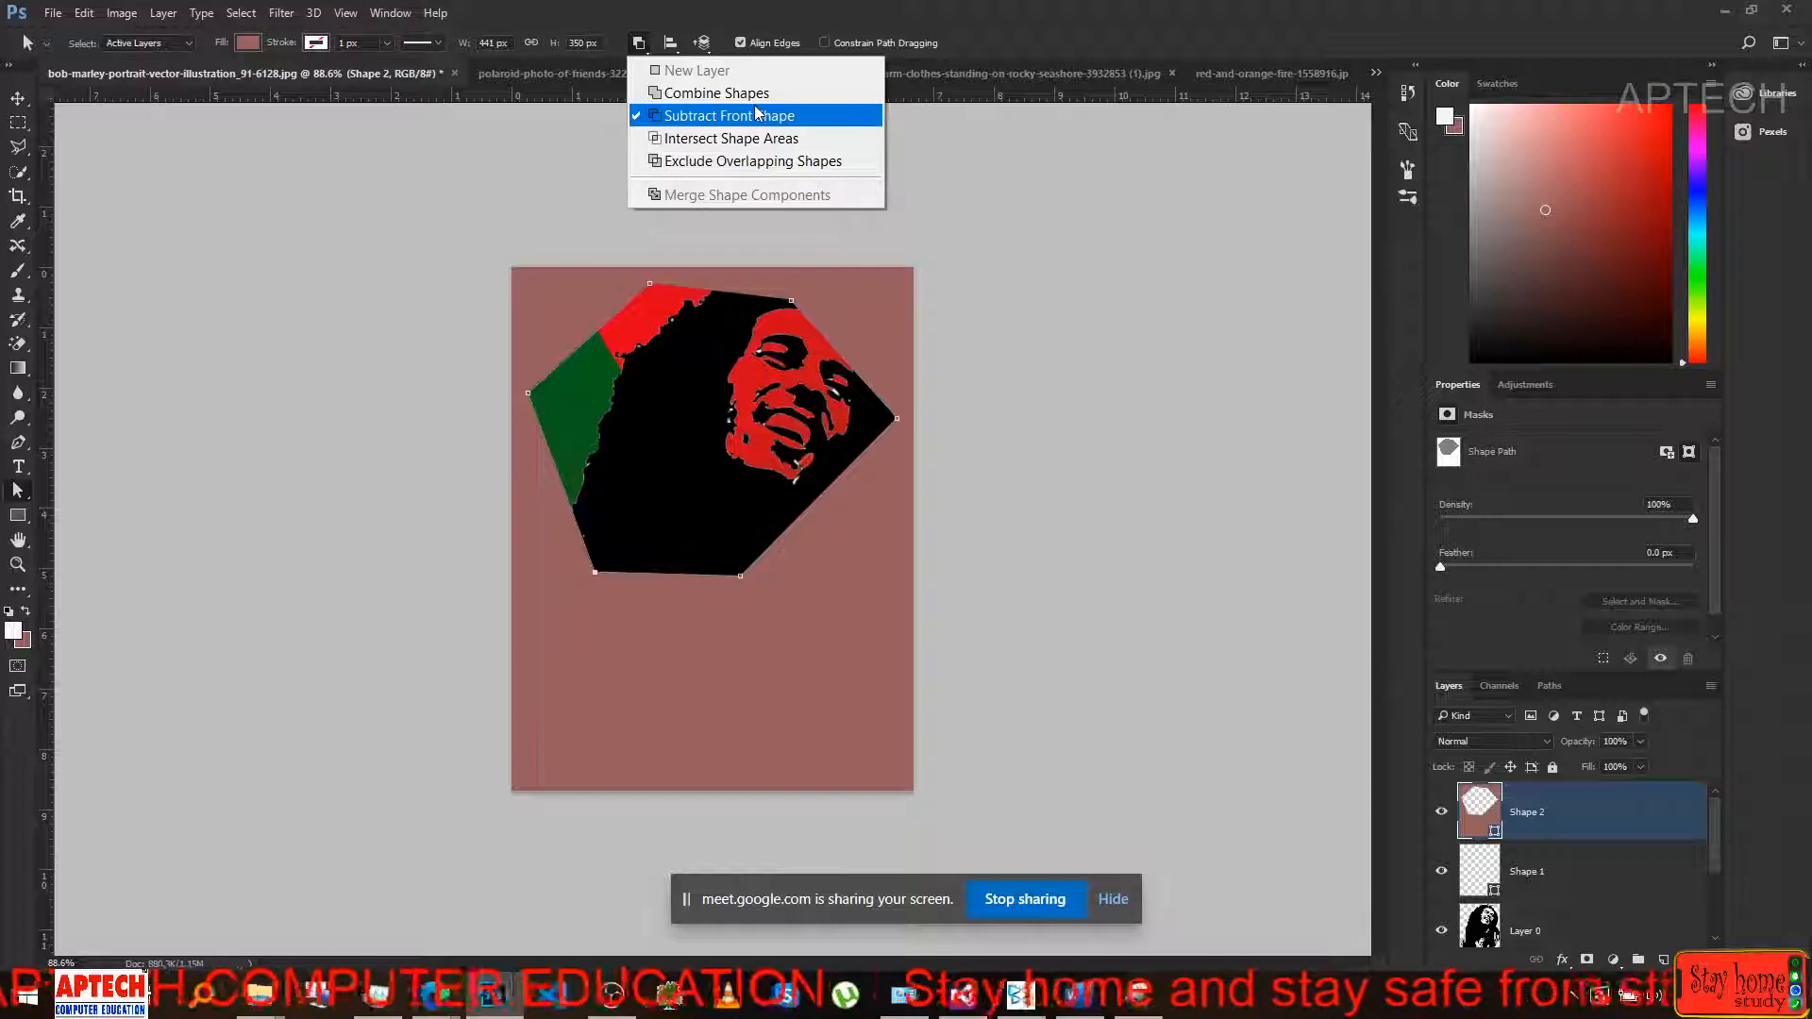
left_click(829, 528)
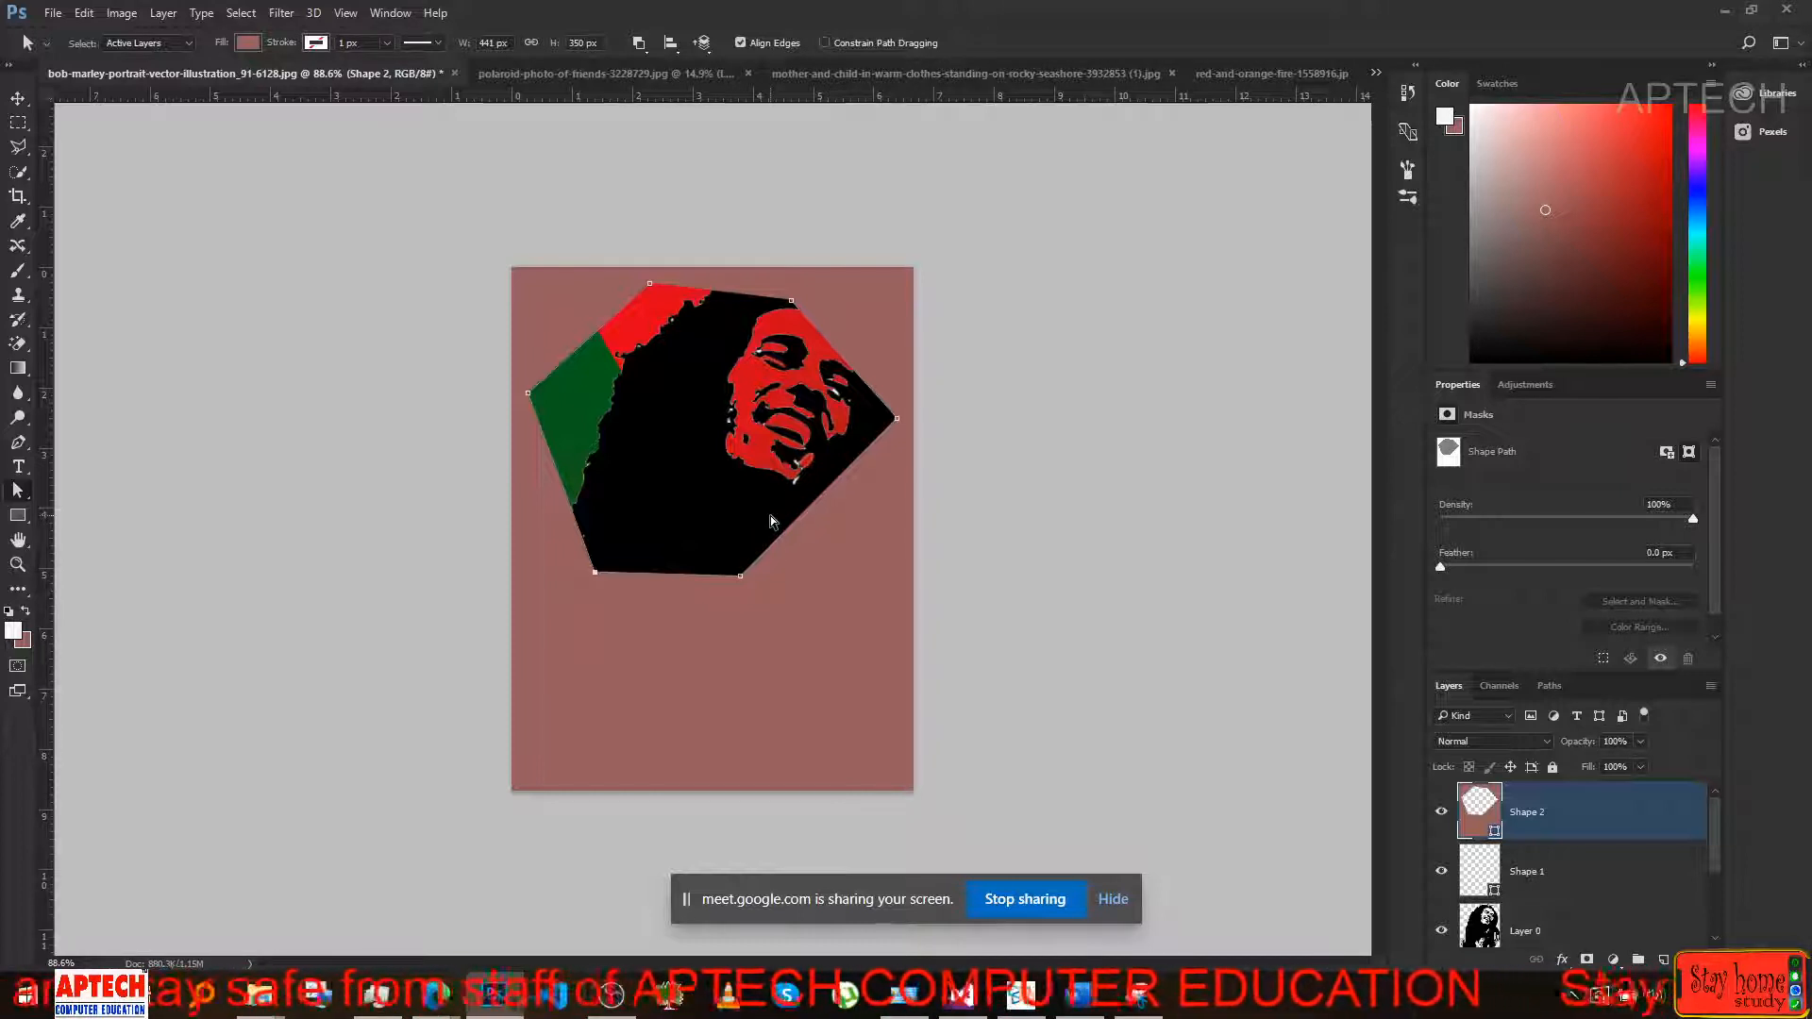
Duplicate the subtracted six-point path twice with the Path Selection tool, one copy lower and one further left, overlapping the original.
right_click(26, 494)
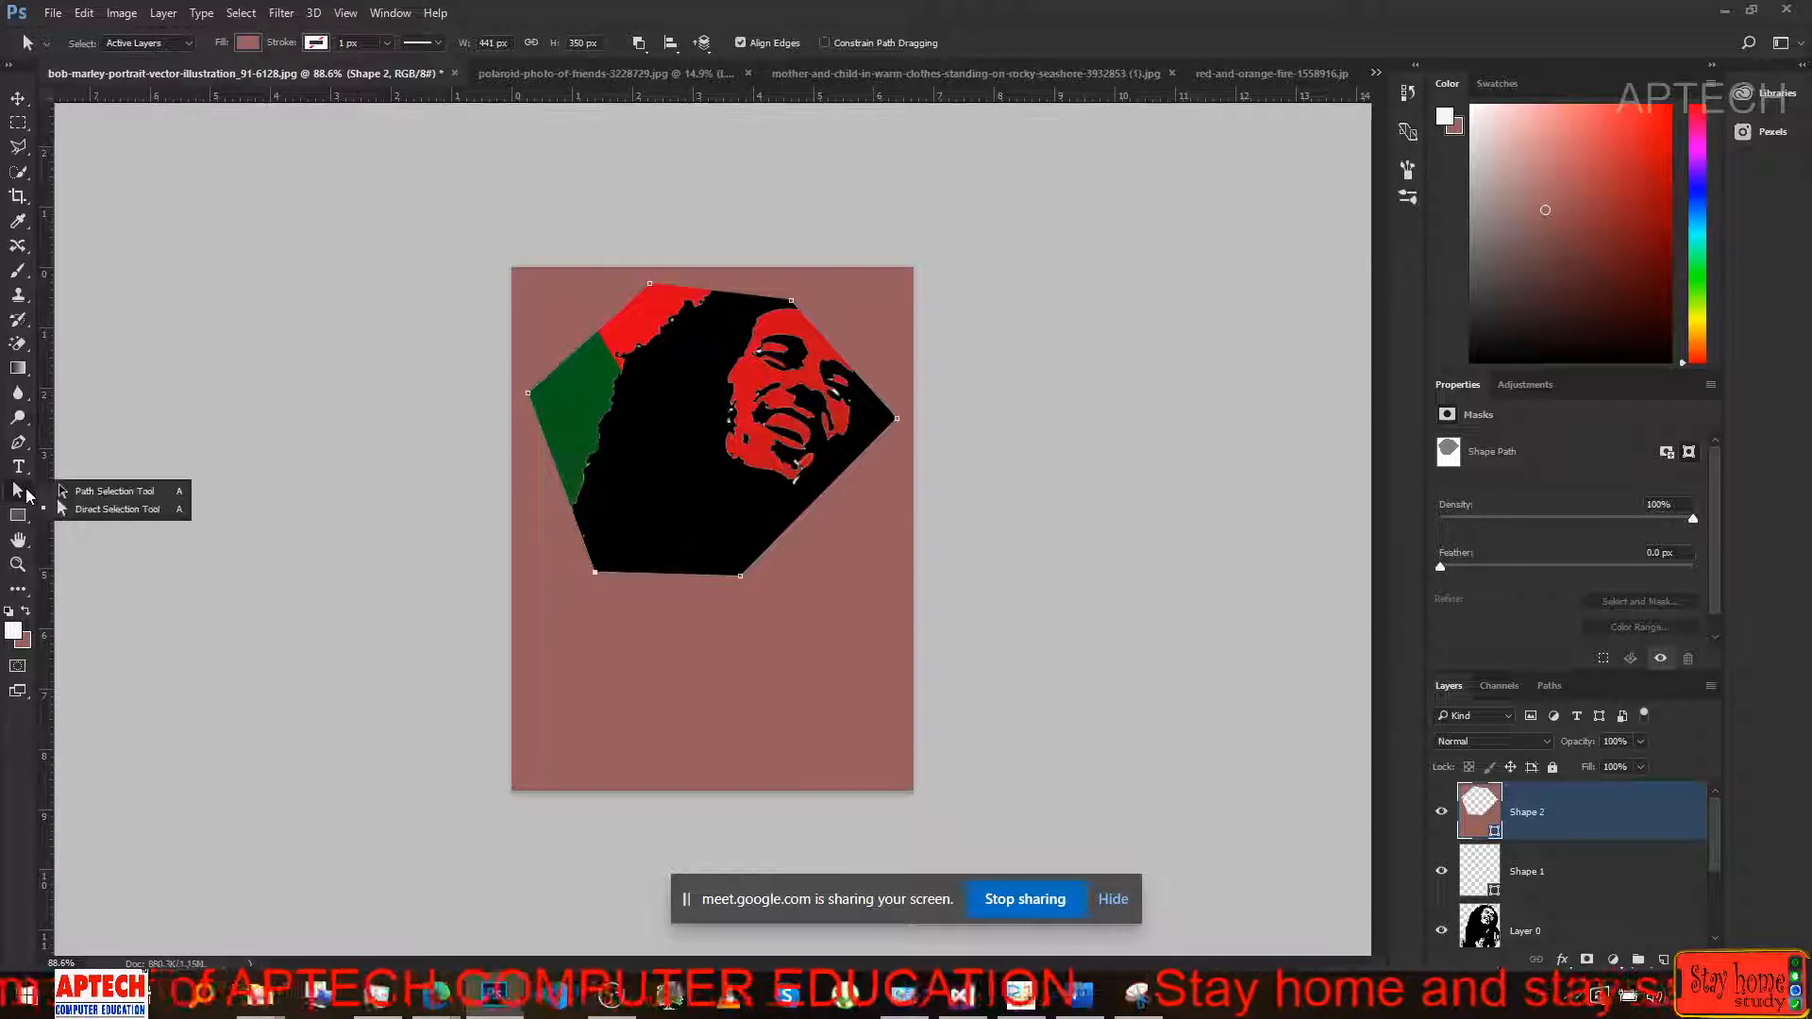
left_click(85, 498)
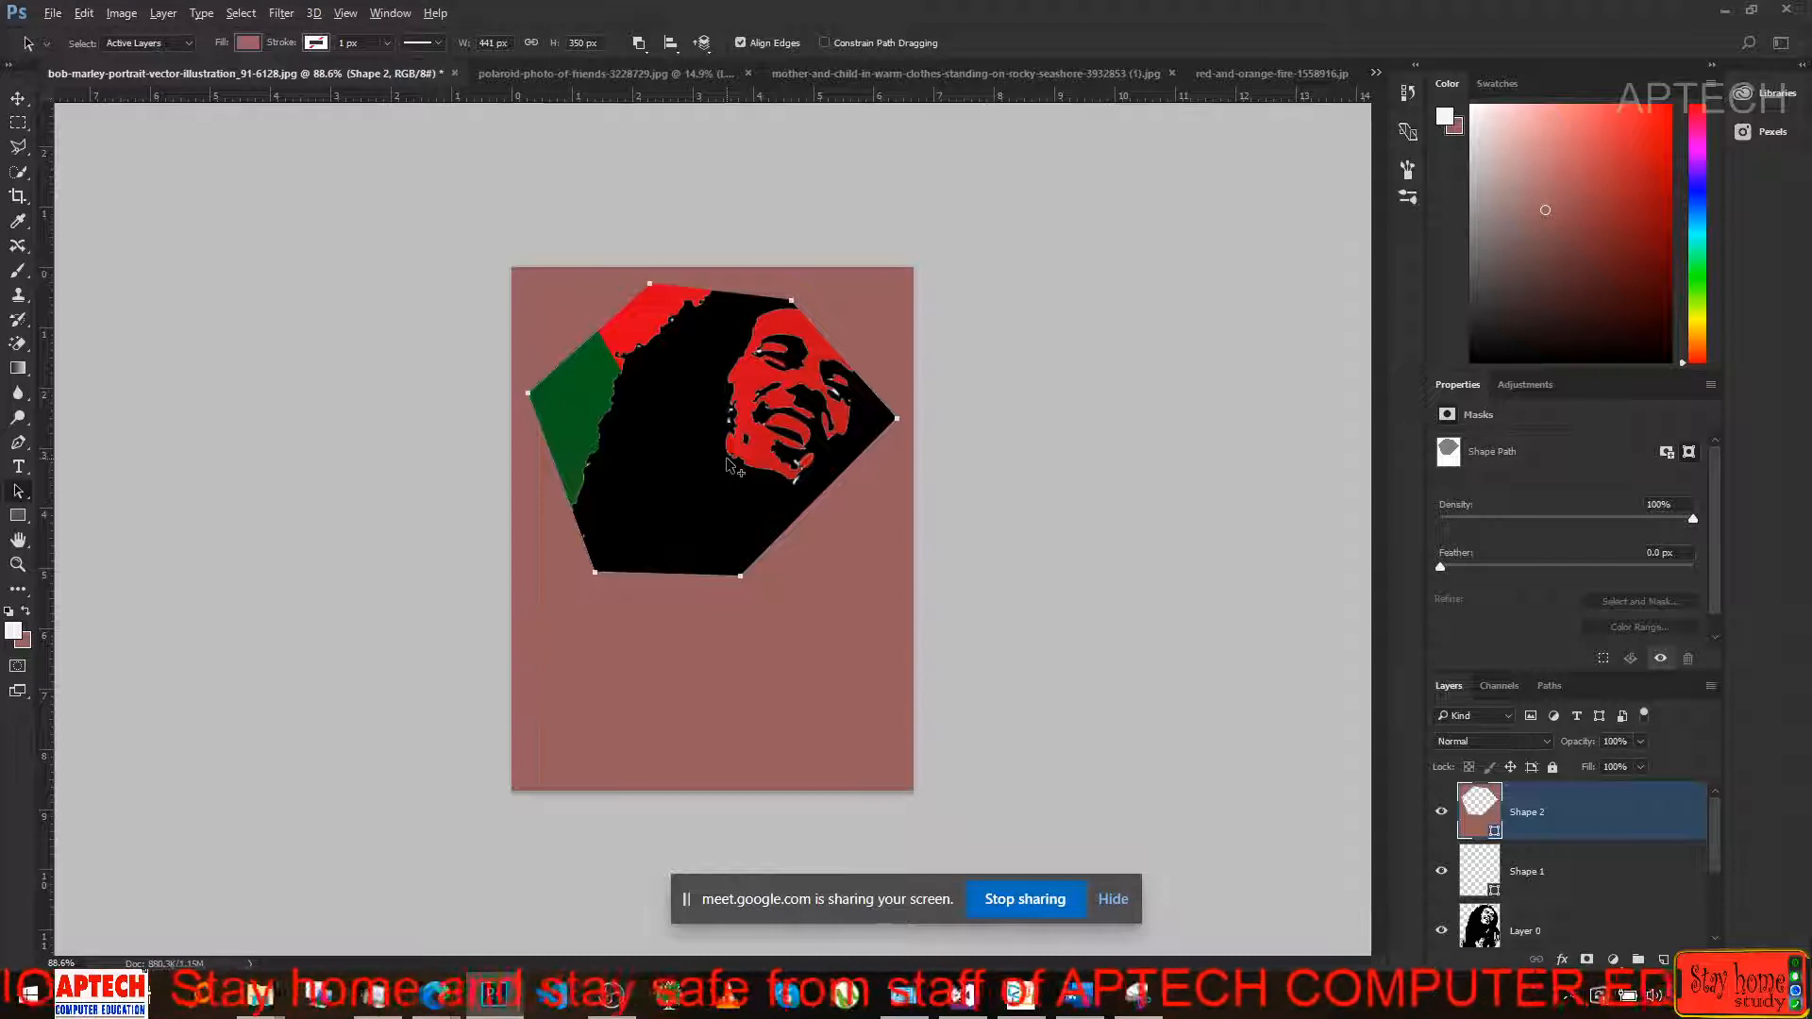
left_click_drag(727, 459, 745, 555)
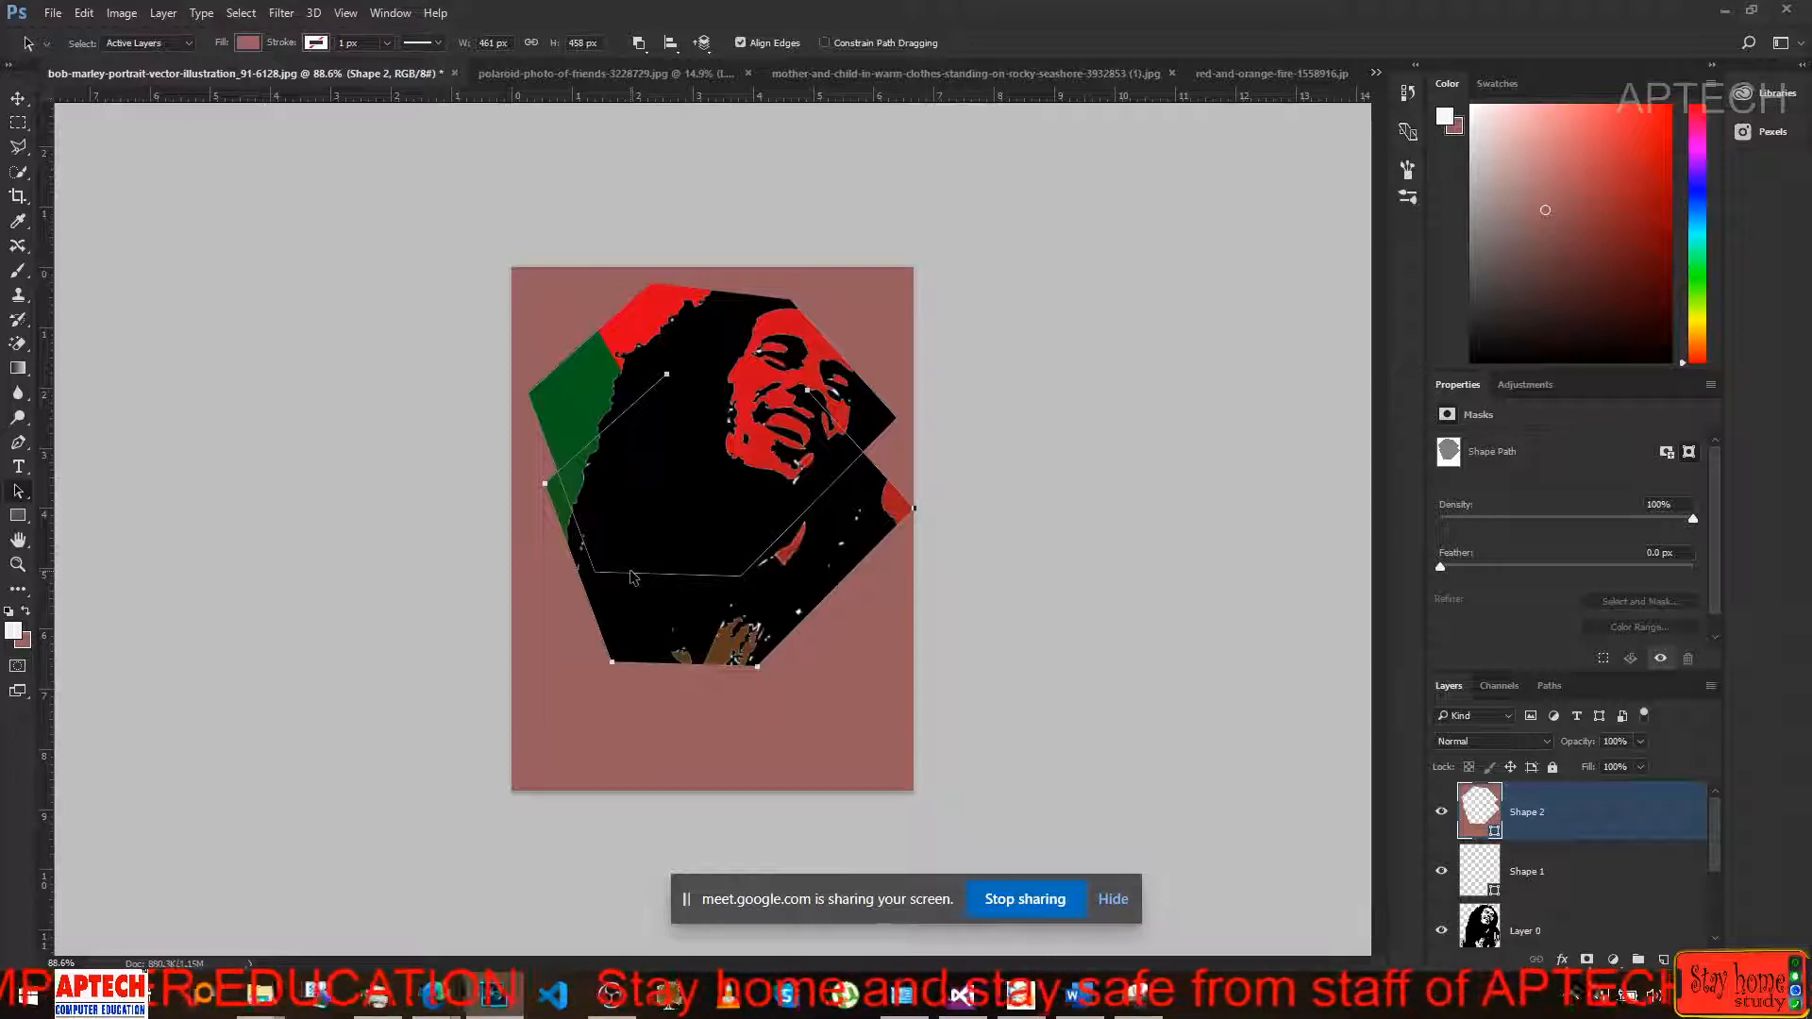
left_click_drag(631, 577, 594, 648)
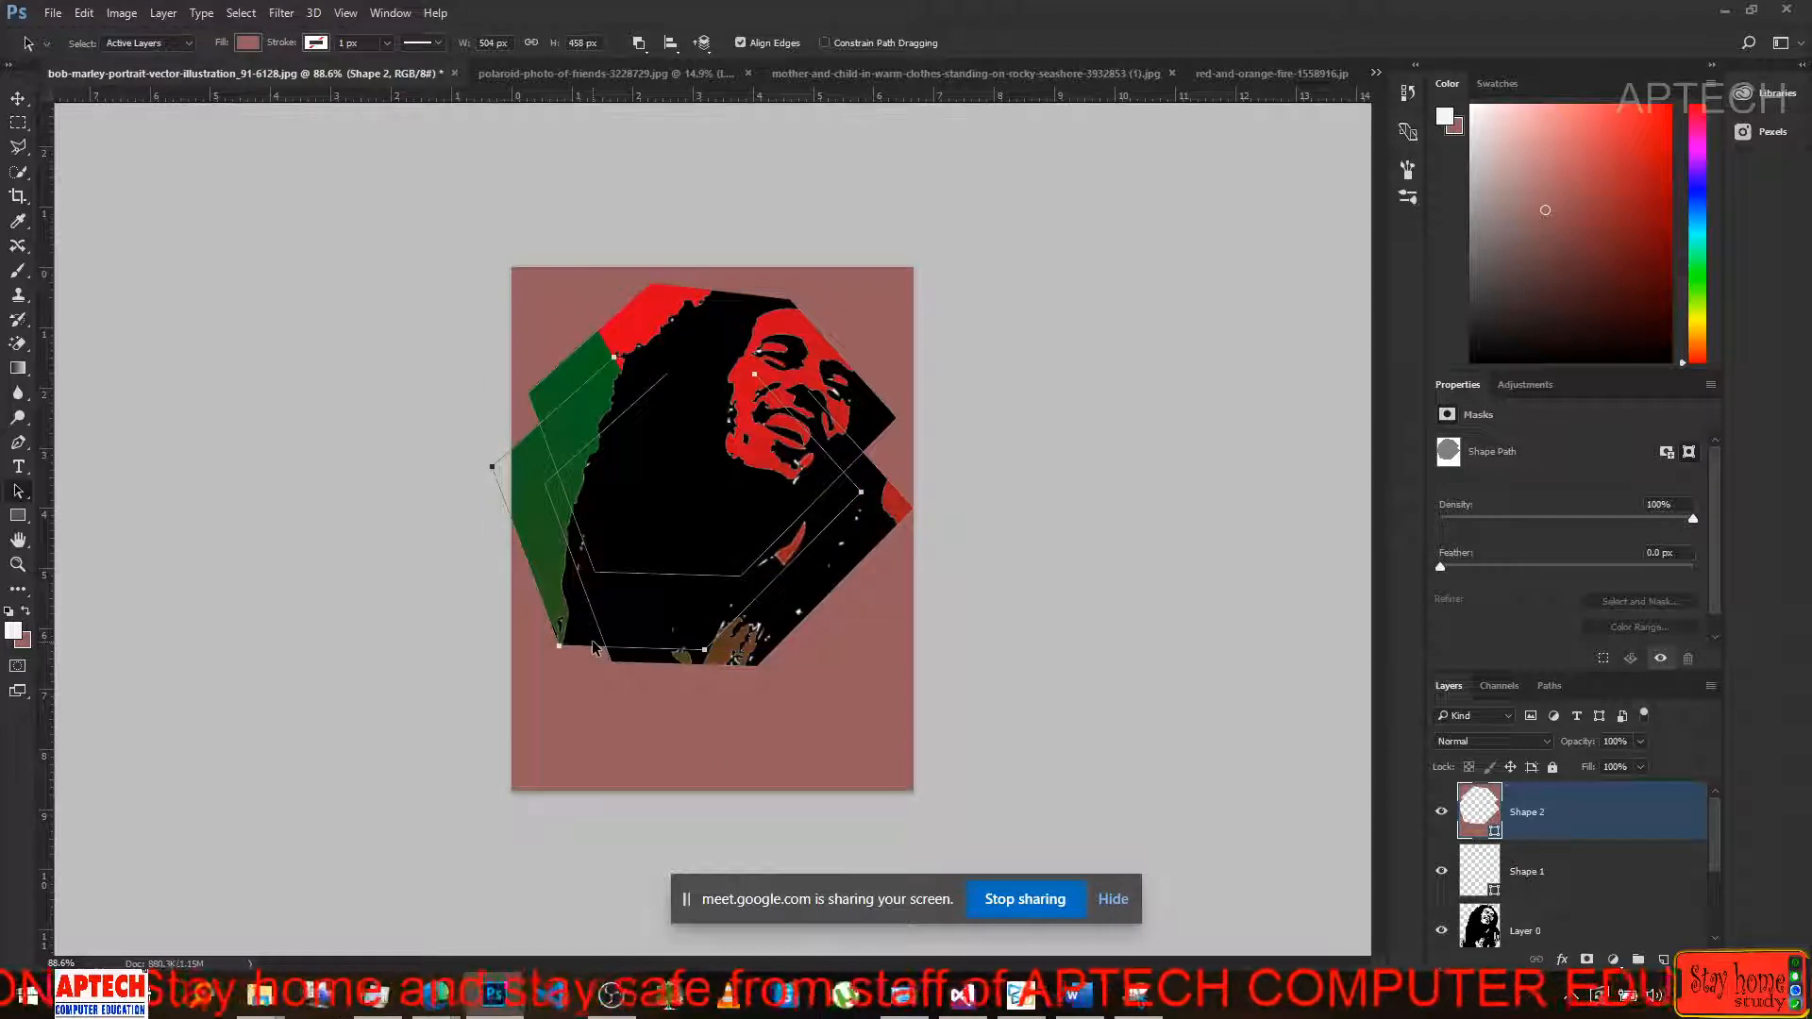
left_click(494, 459)
left_click(494, 461)
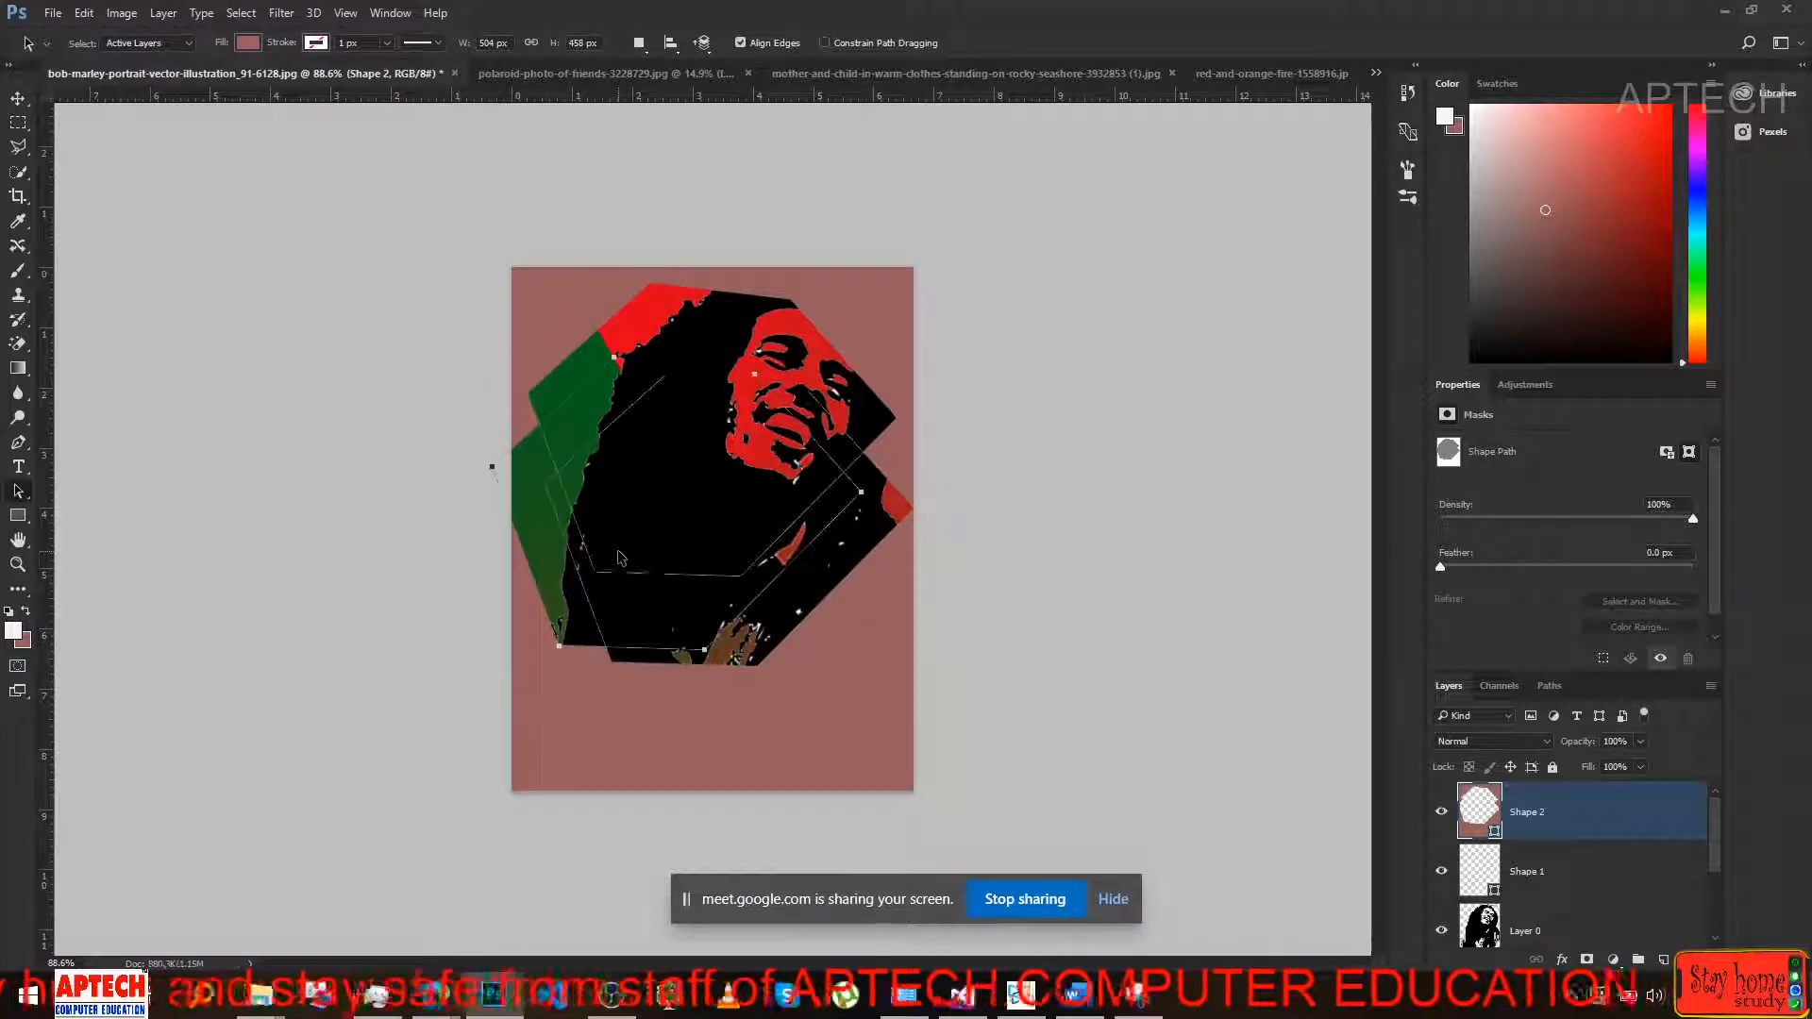
Try Combine Shapes on the leftmost path copy and return it to Subtract Front Shape.
left_click(640, 43)
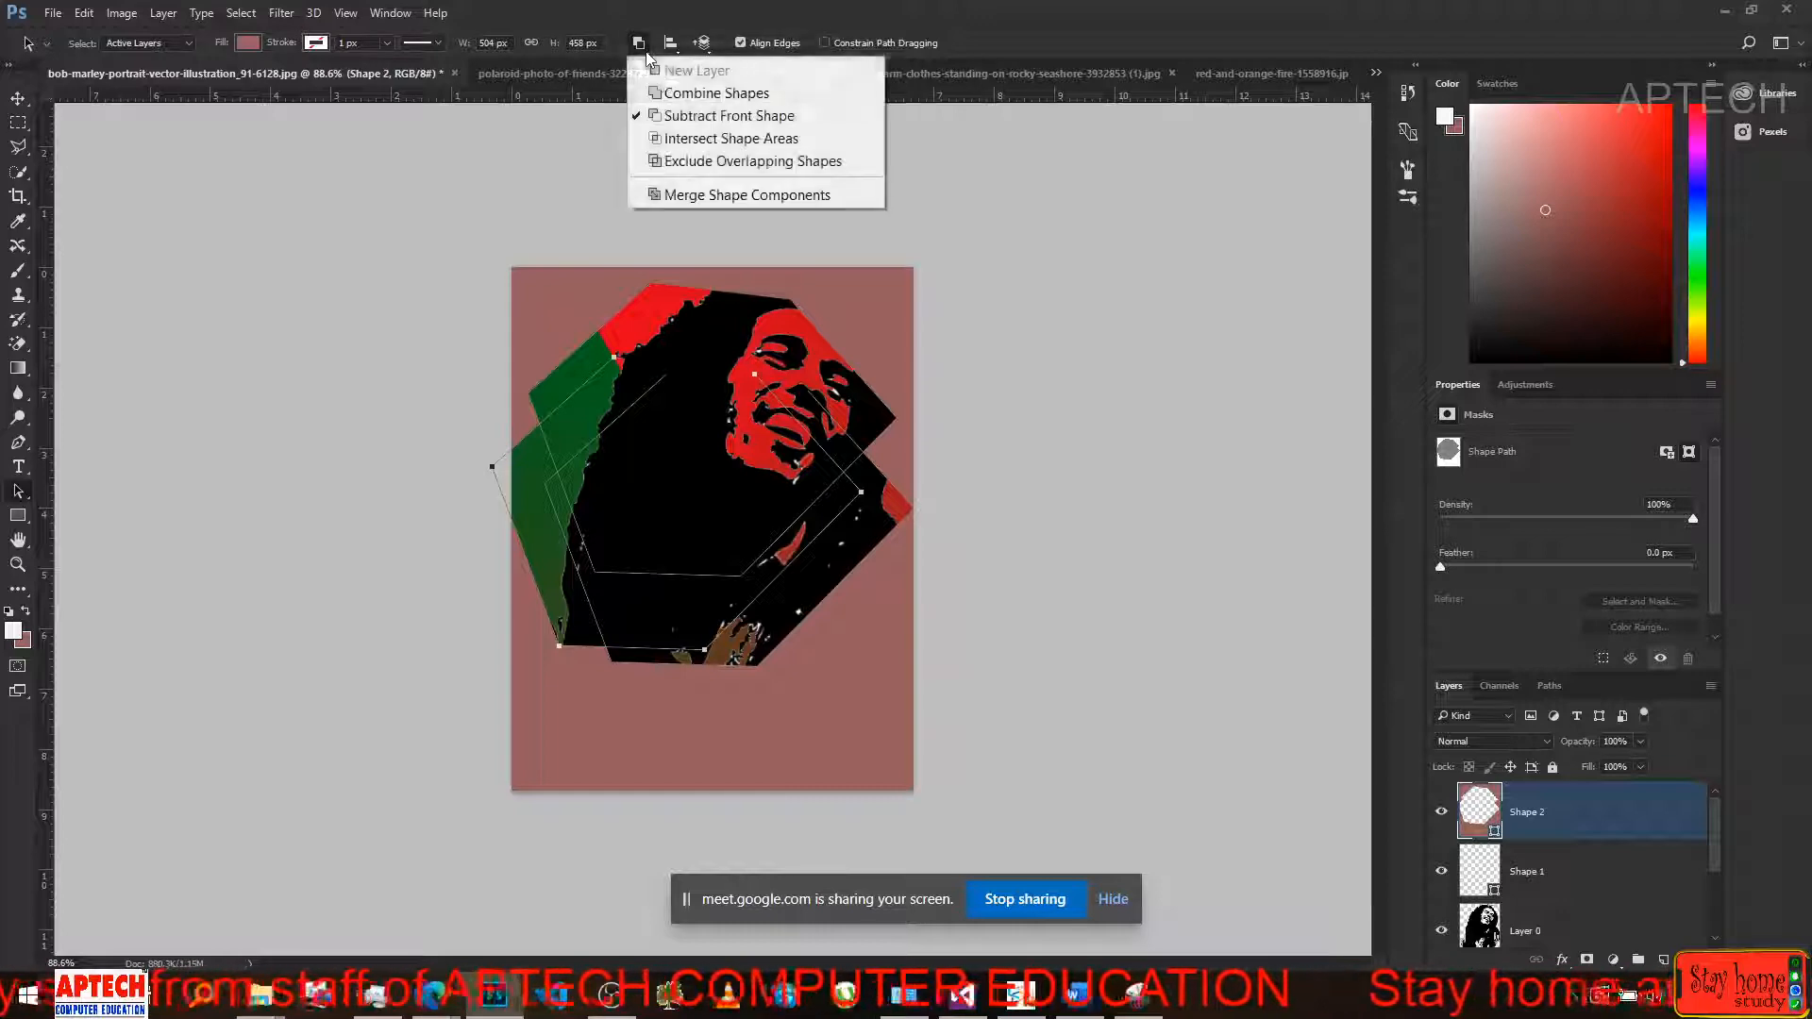
left_click(671, 100)
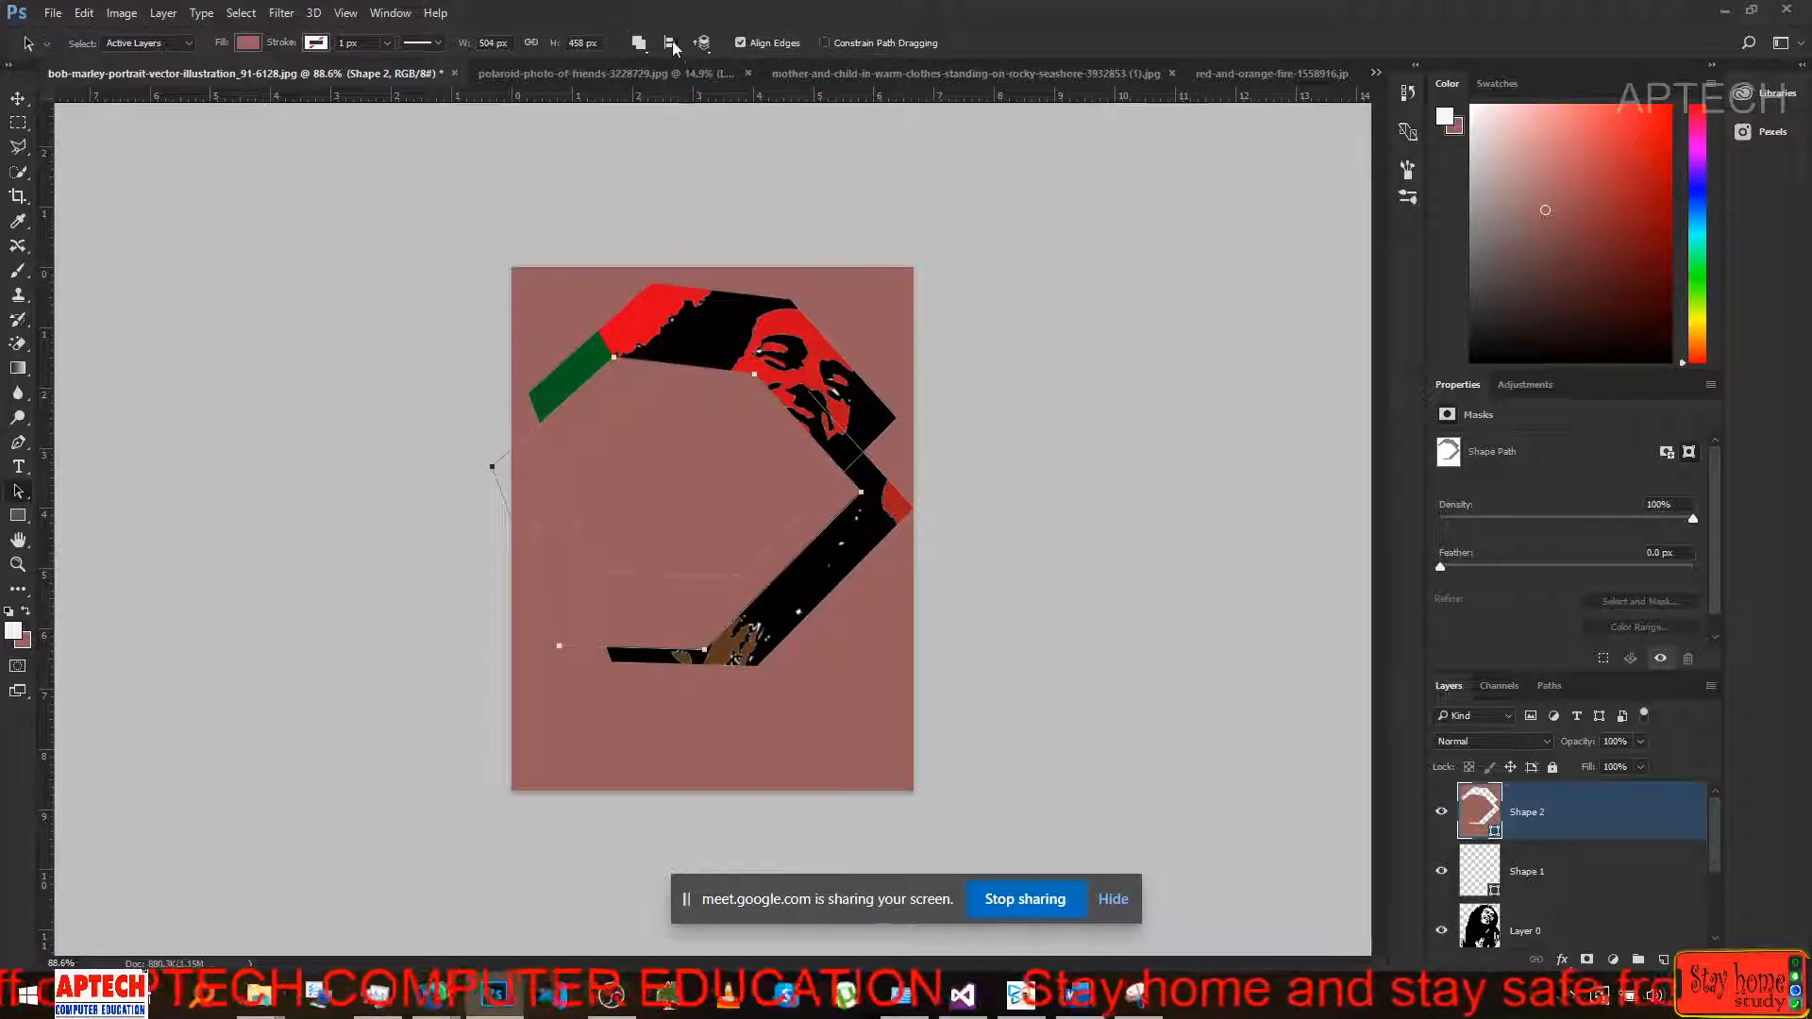
left_click(640, 45)
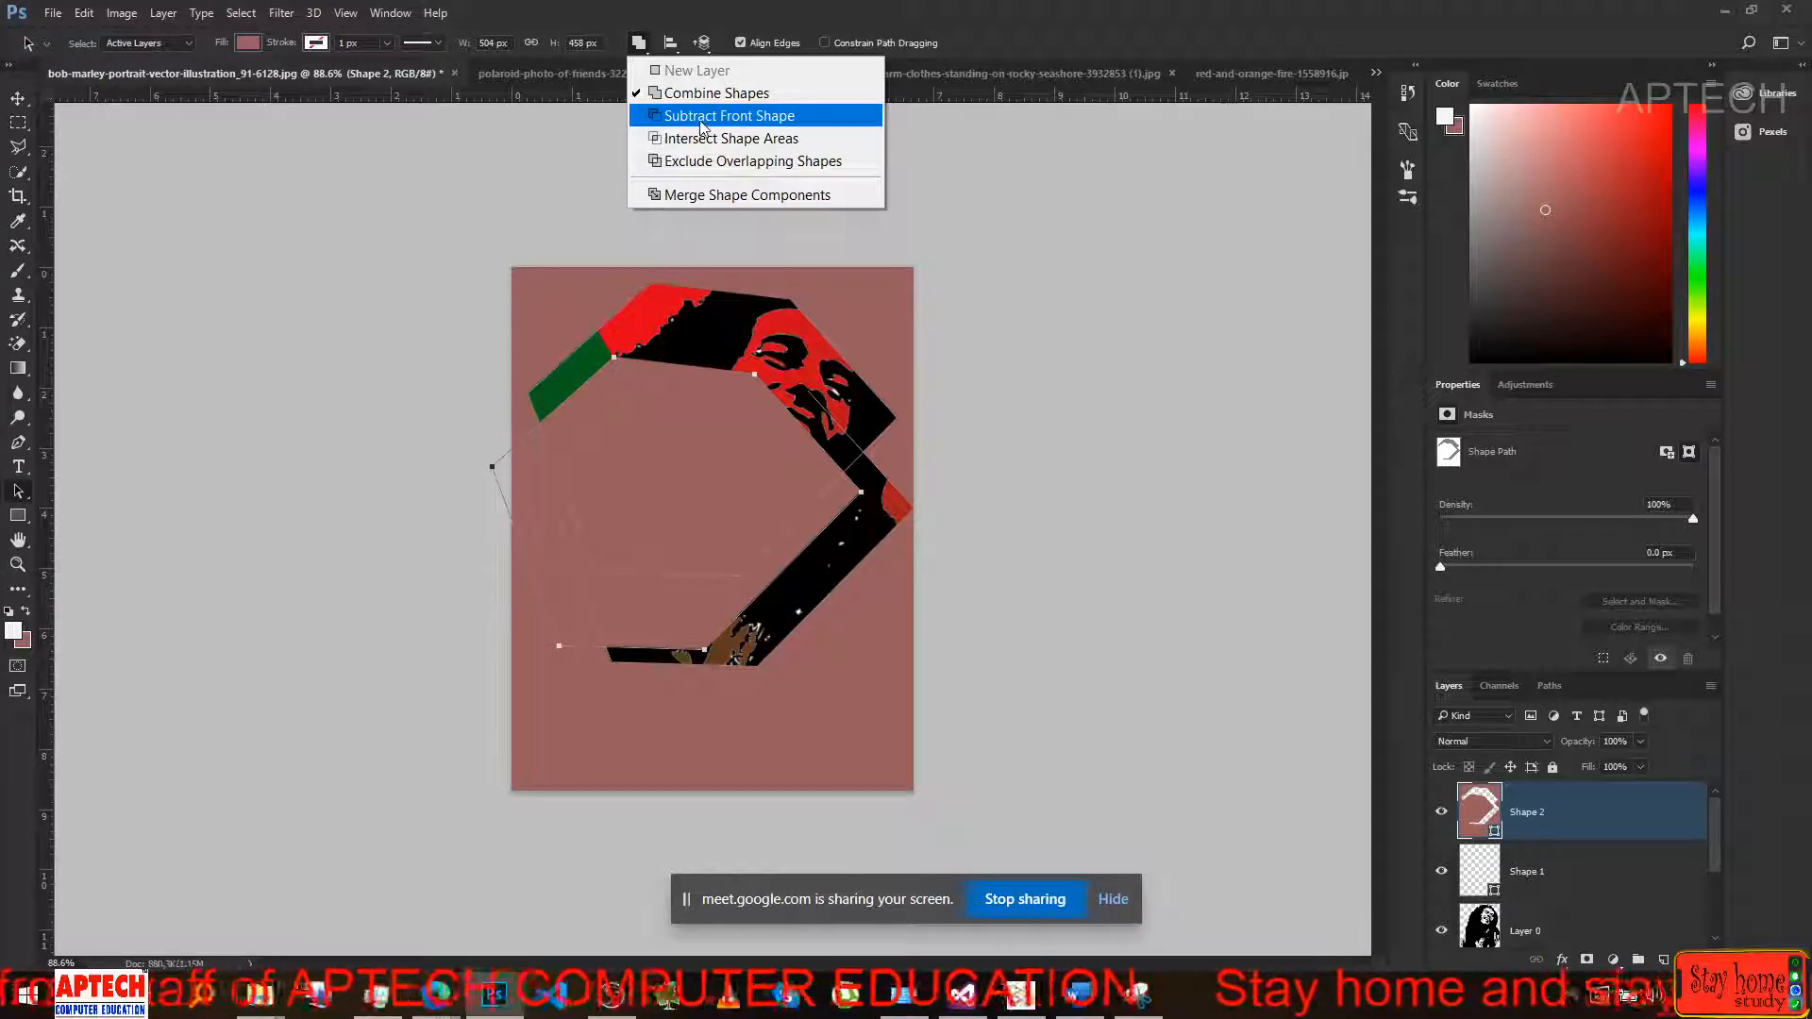
left_click(702, 117)
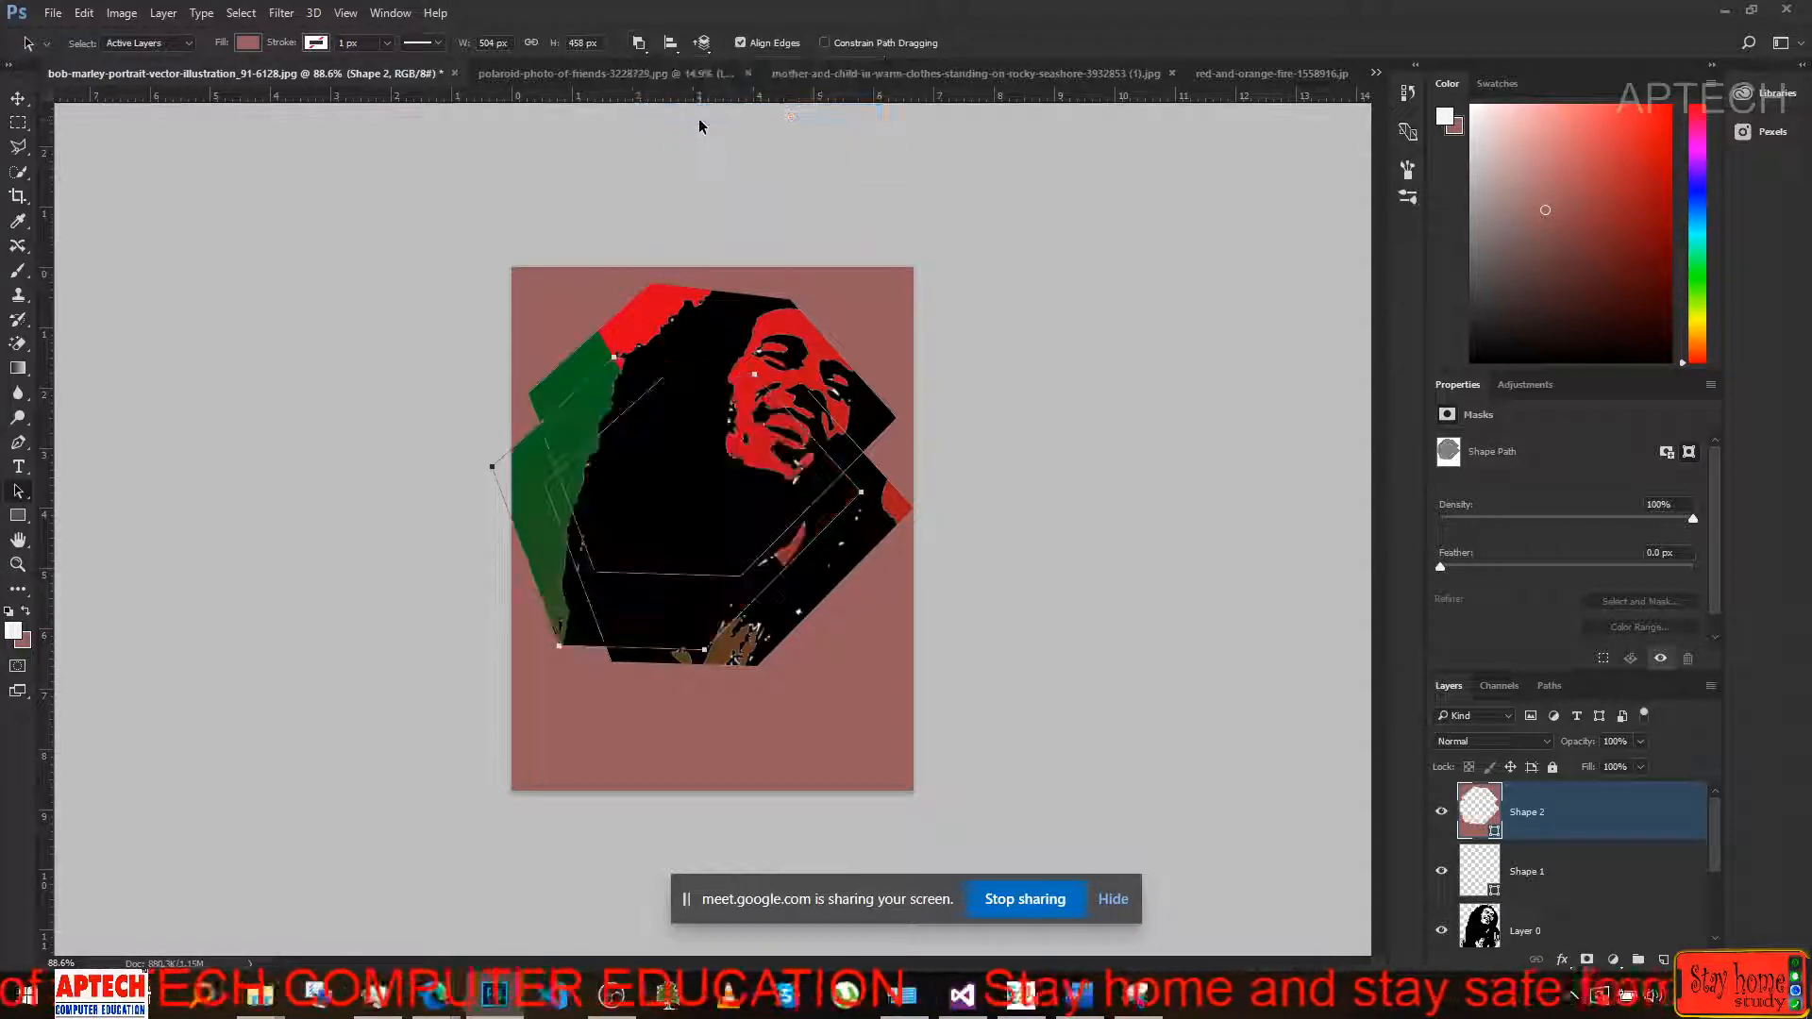
Set the leftmost path copy's operation to Intersect Shape Areas.
left_click(645, 49)
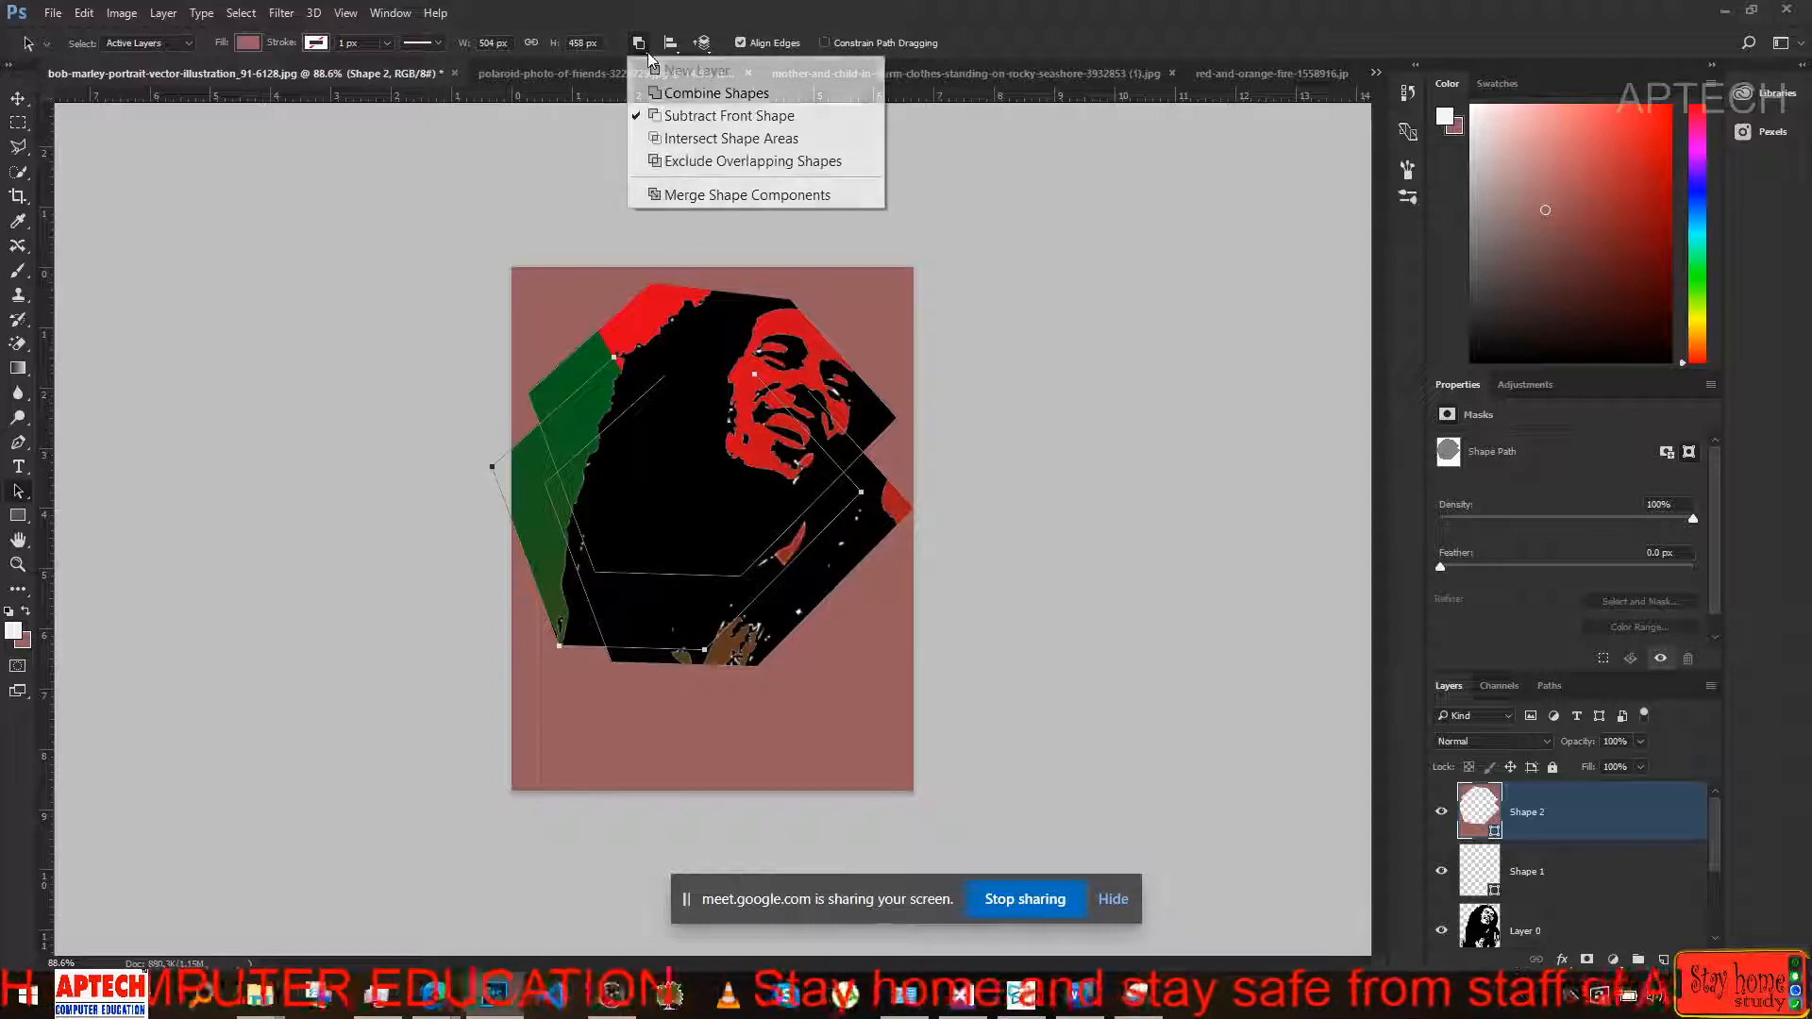
left_click(715, 138)
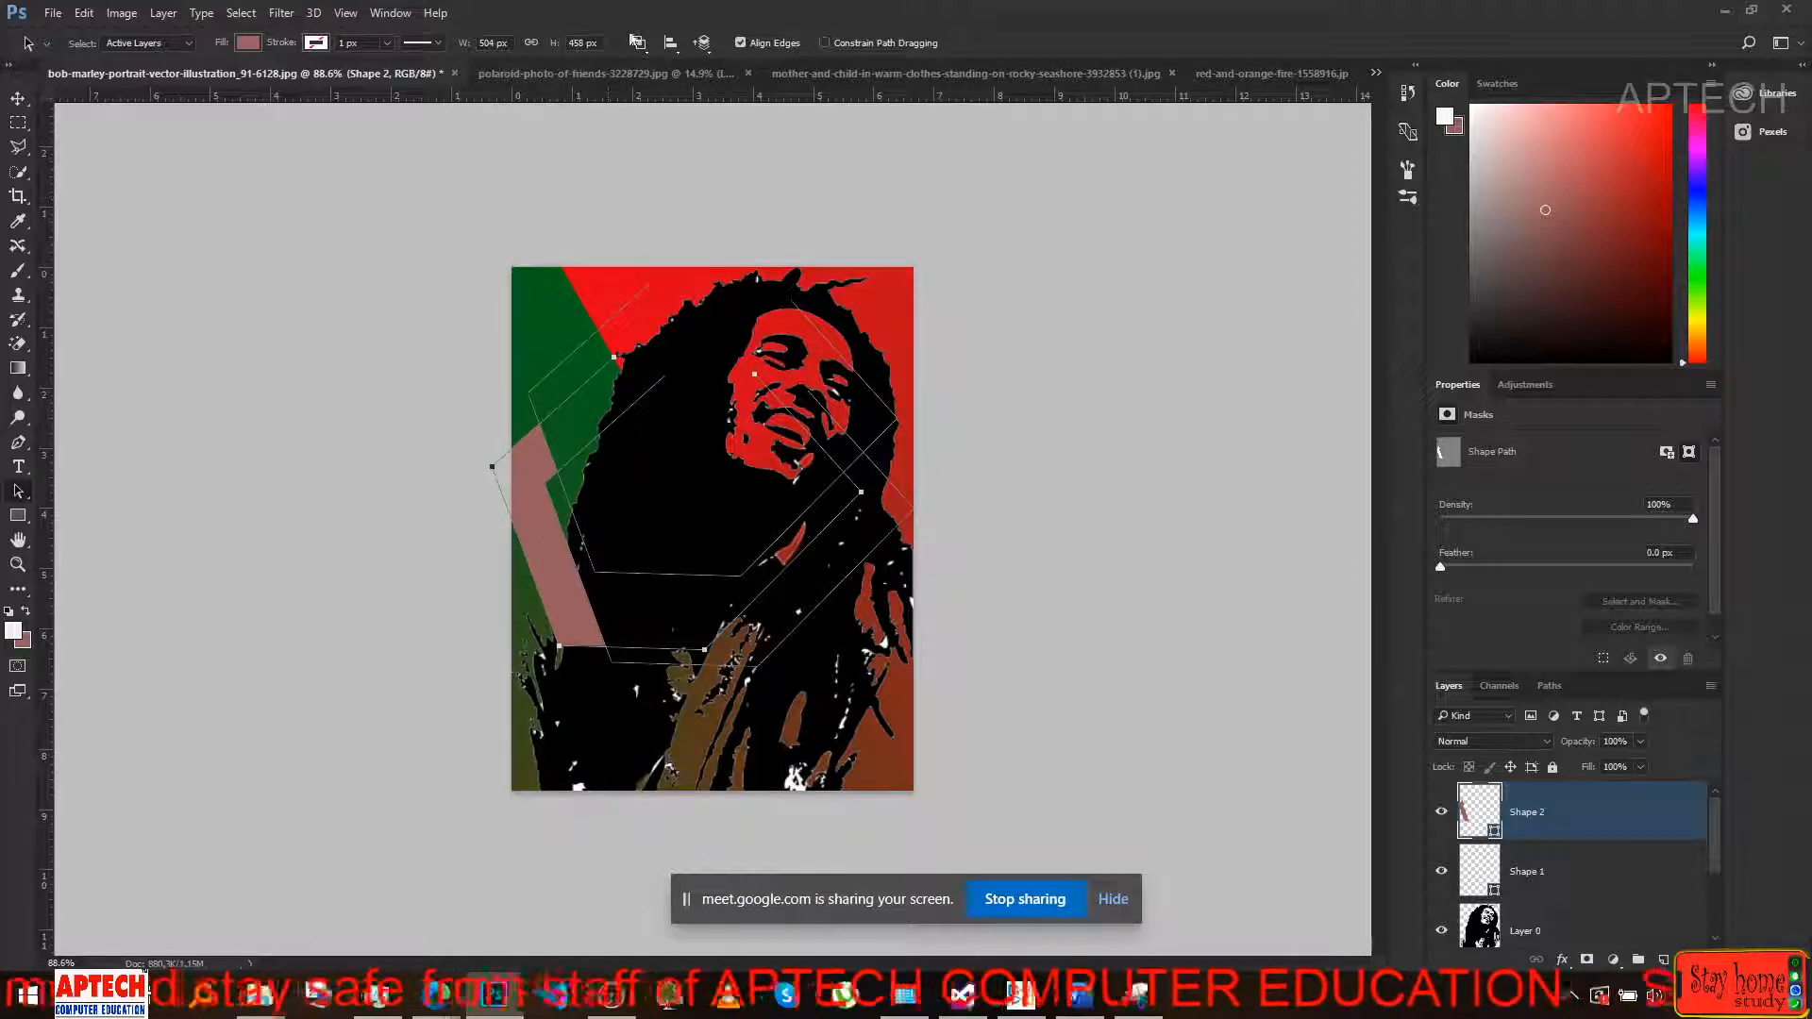
Try Exclude Overlapping Shapes on the leftmost path copy and undo the change.
left_click(644, 49)
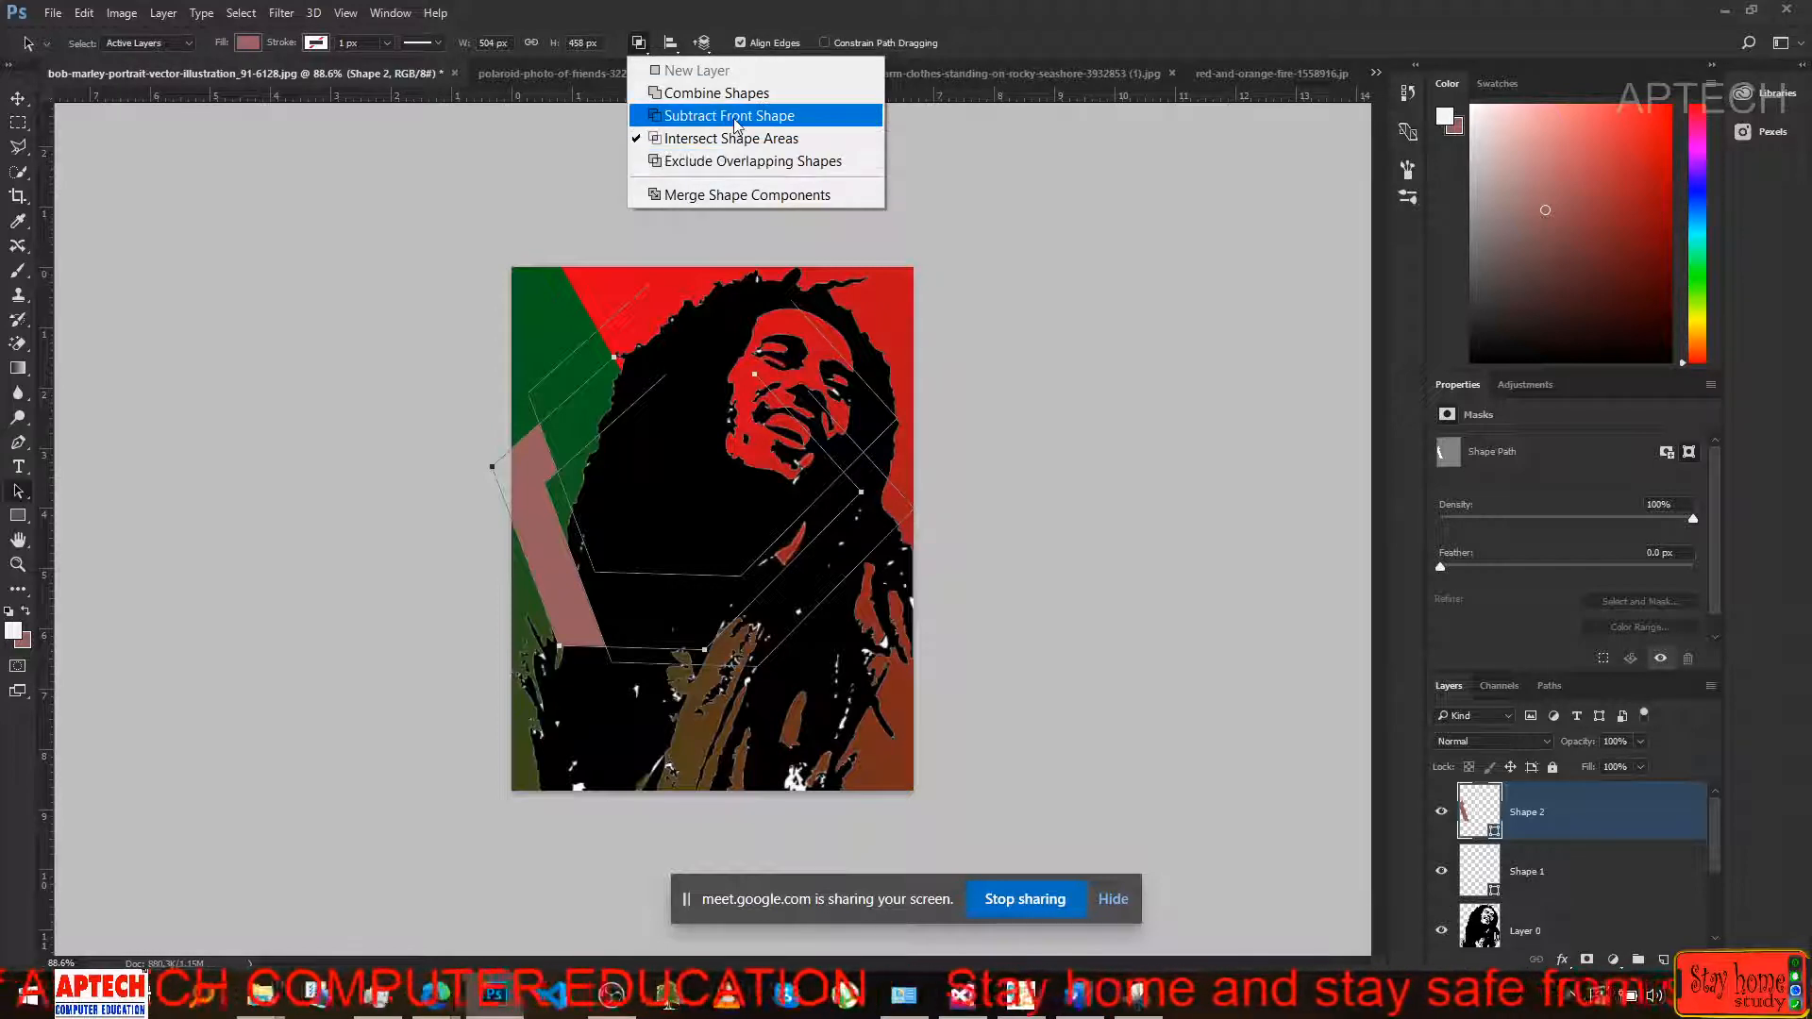
left_click(736, 159)
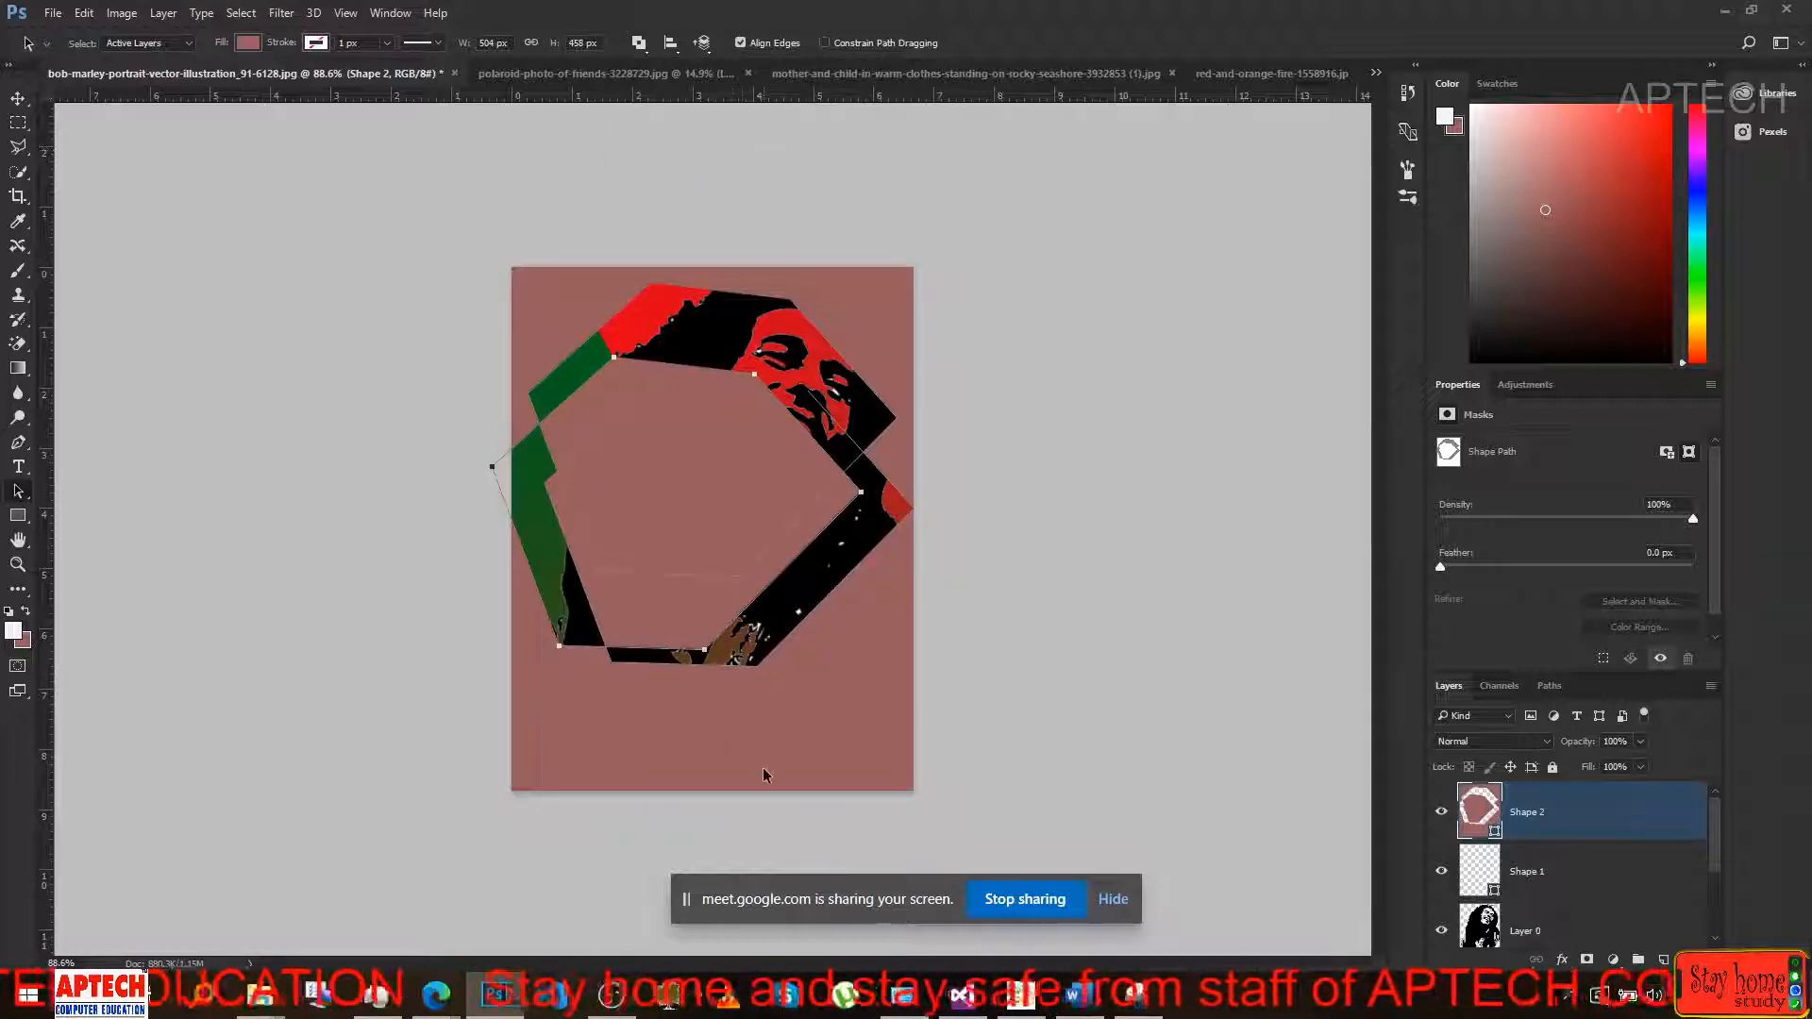
left_click(764, 778)
left_click(668, 551)
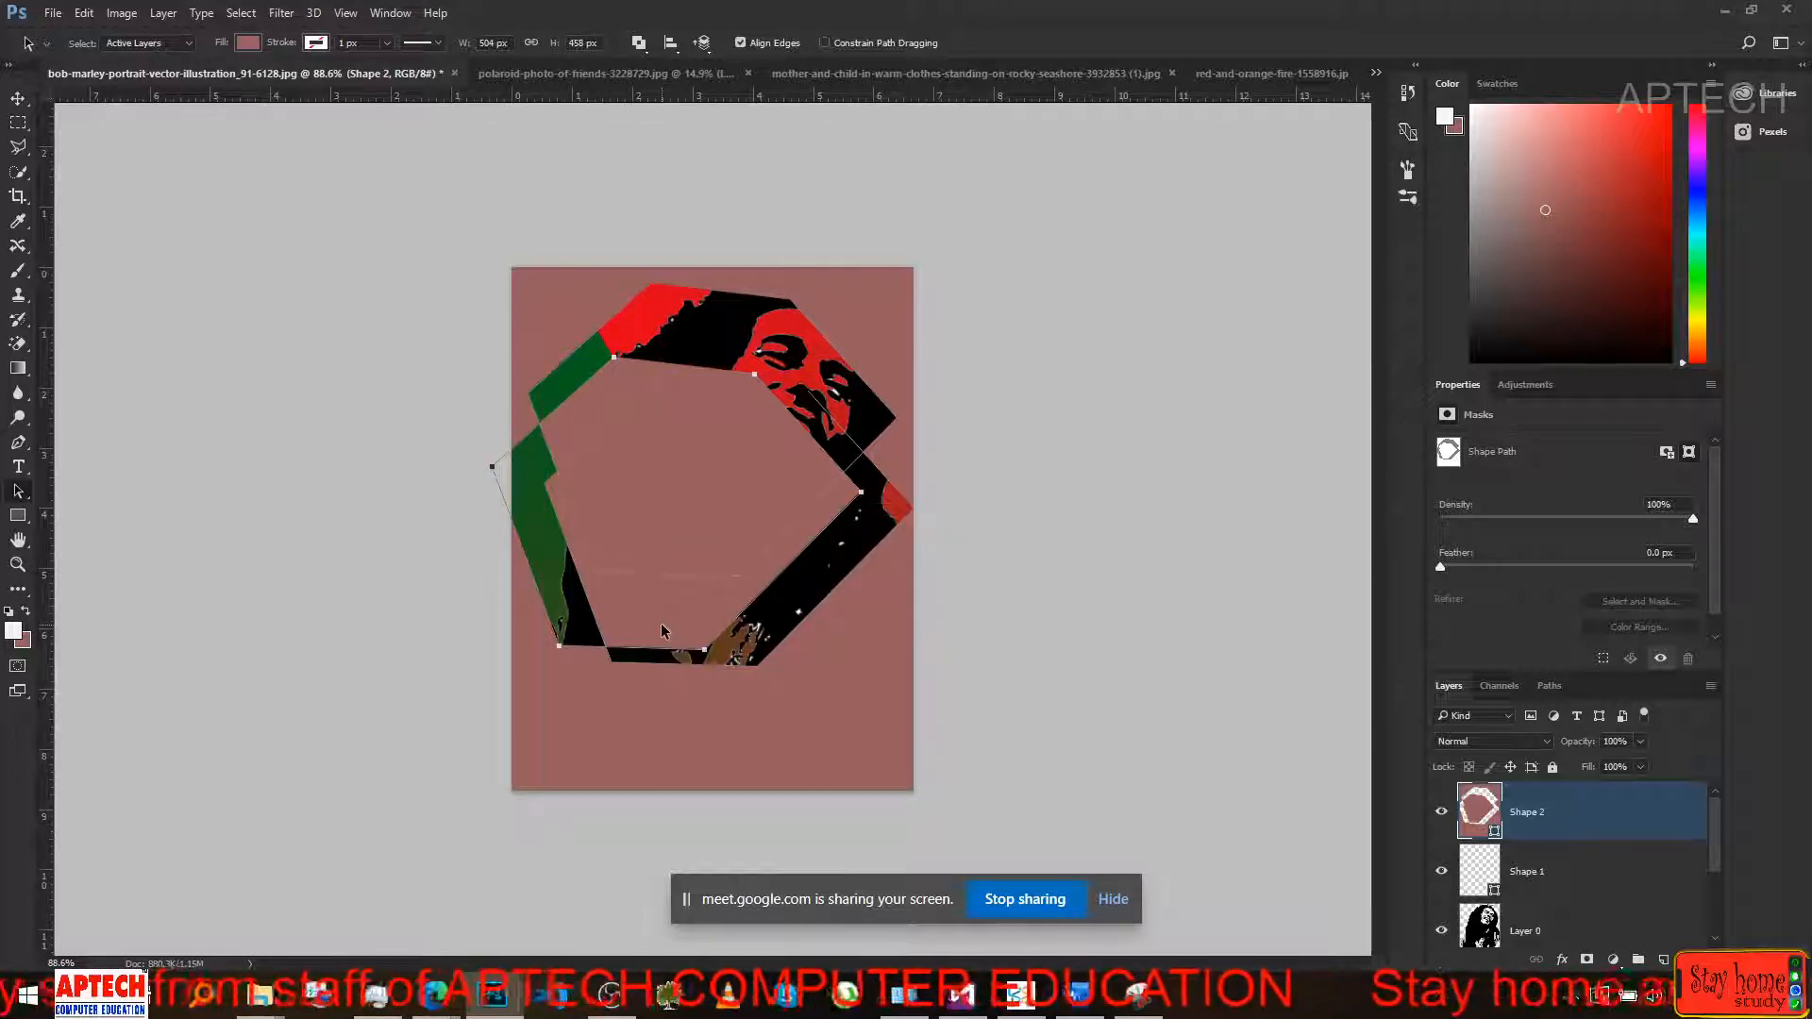
key("ctrl+z")
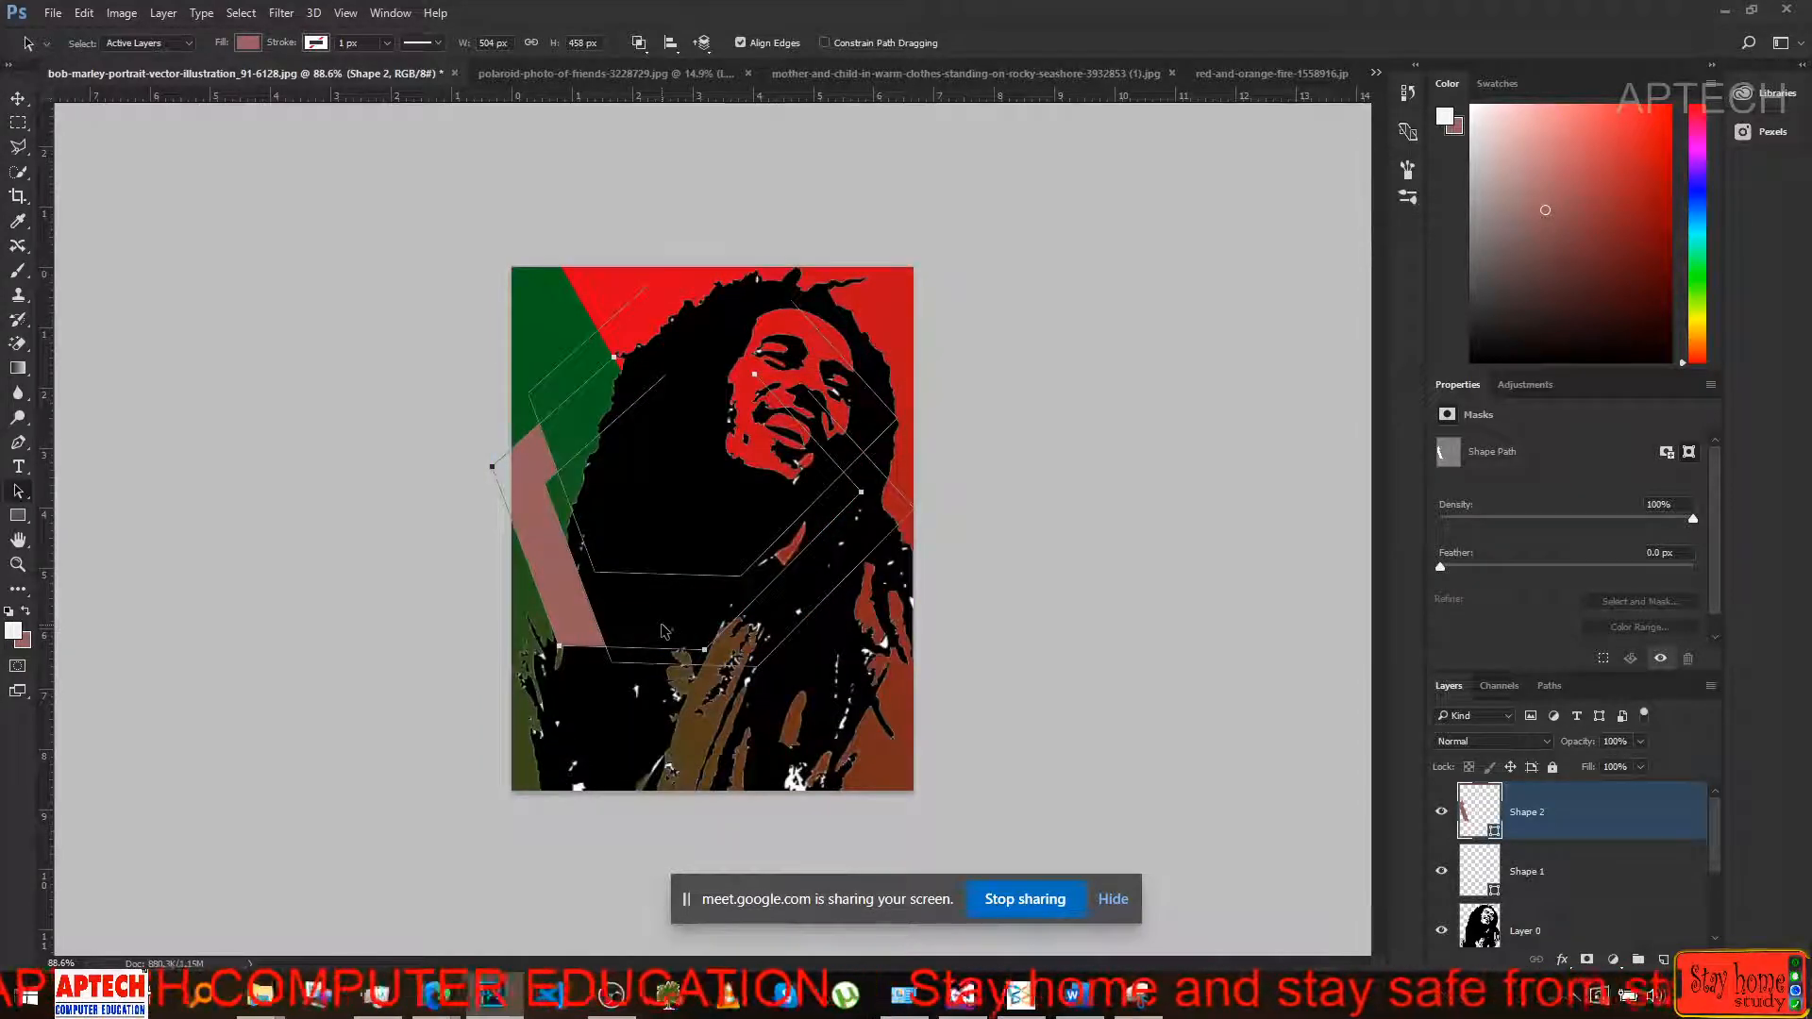
Review the open polaroid friends, mother-and-child seashore and red-and-orange fire documents in turn.
left_click(529, 74)
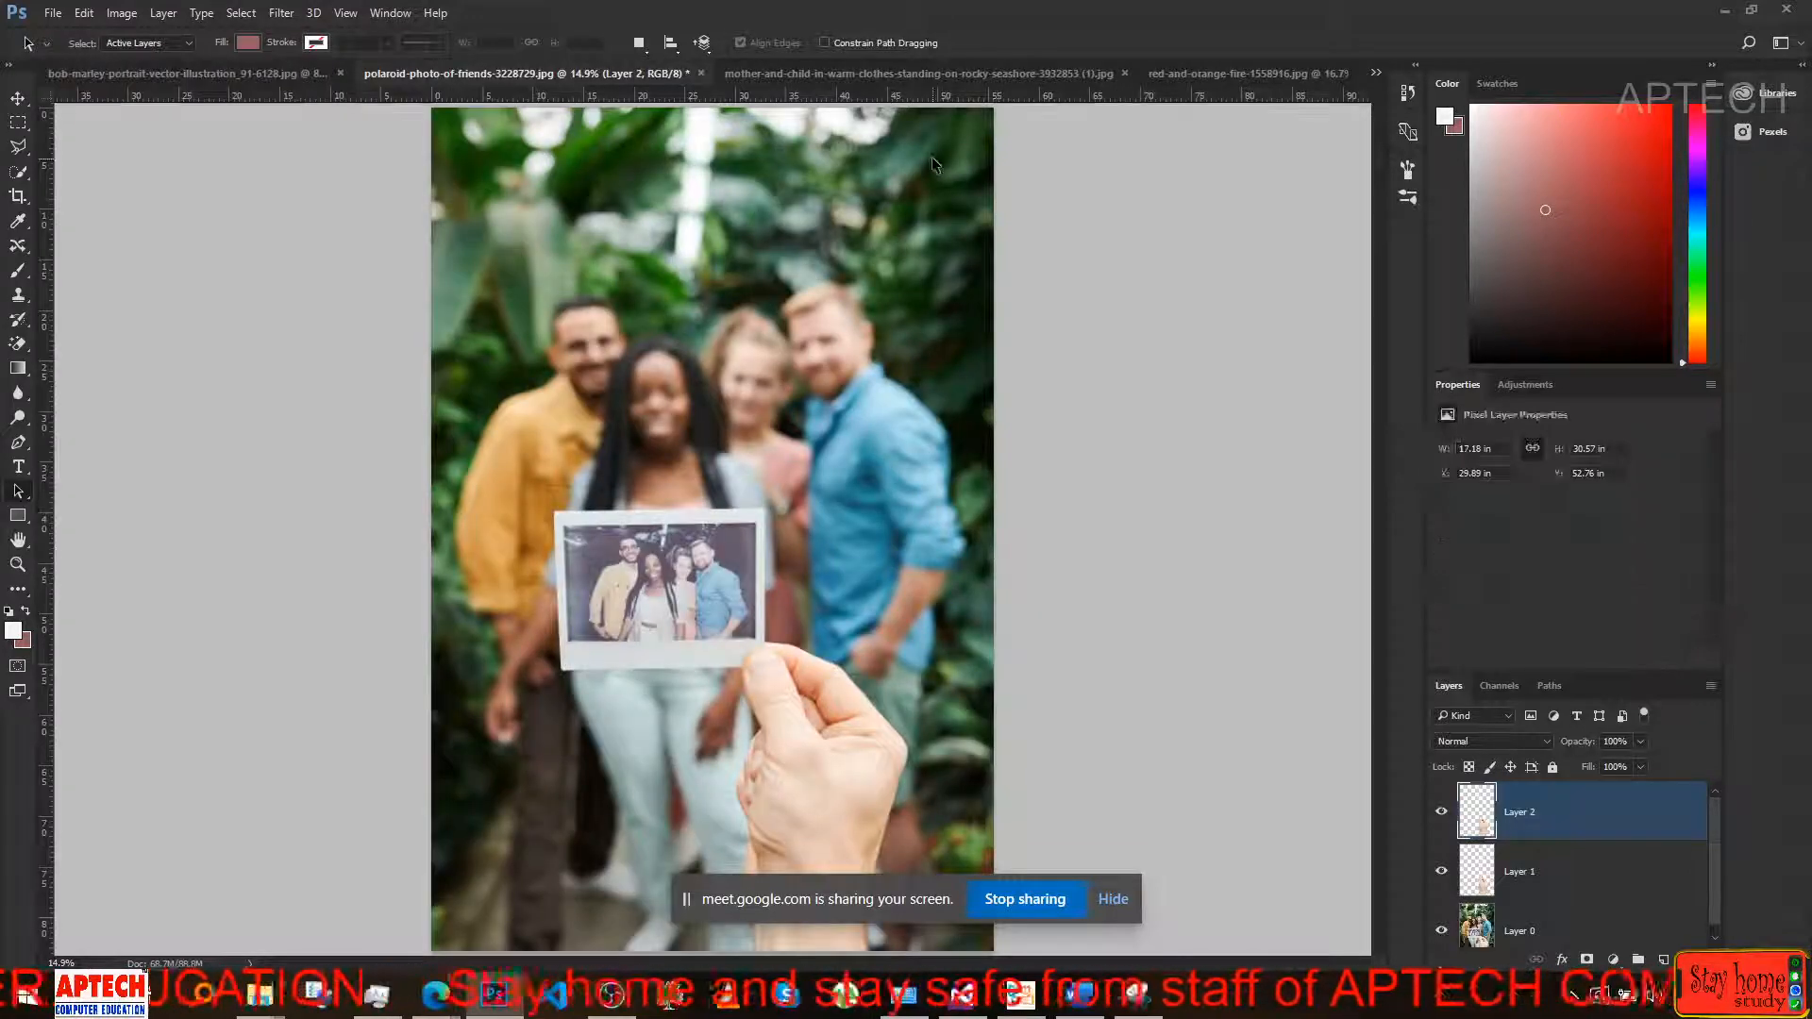
left_click(909, 68)
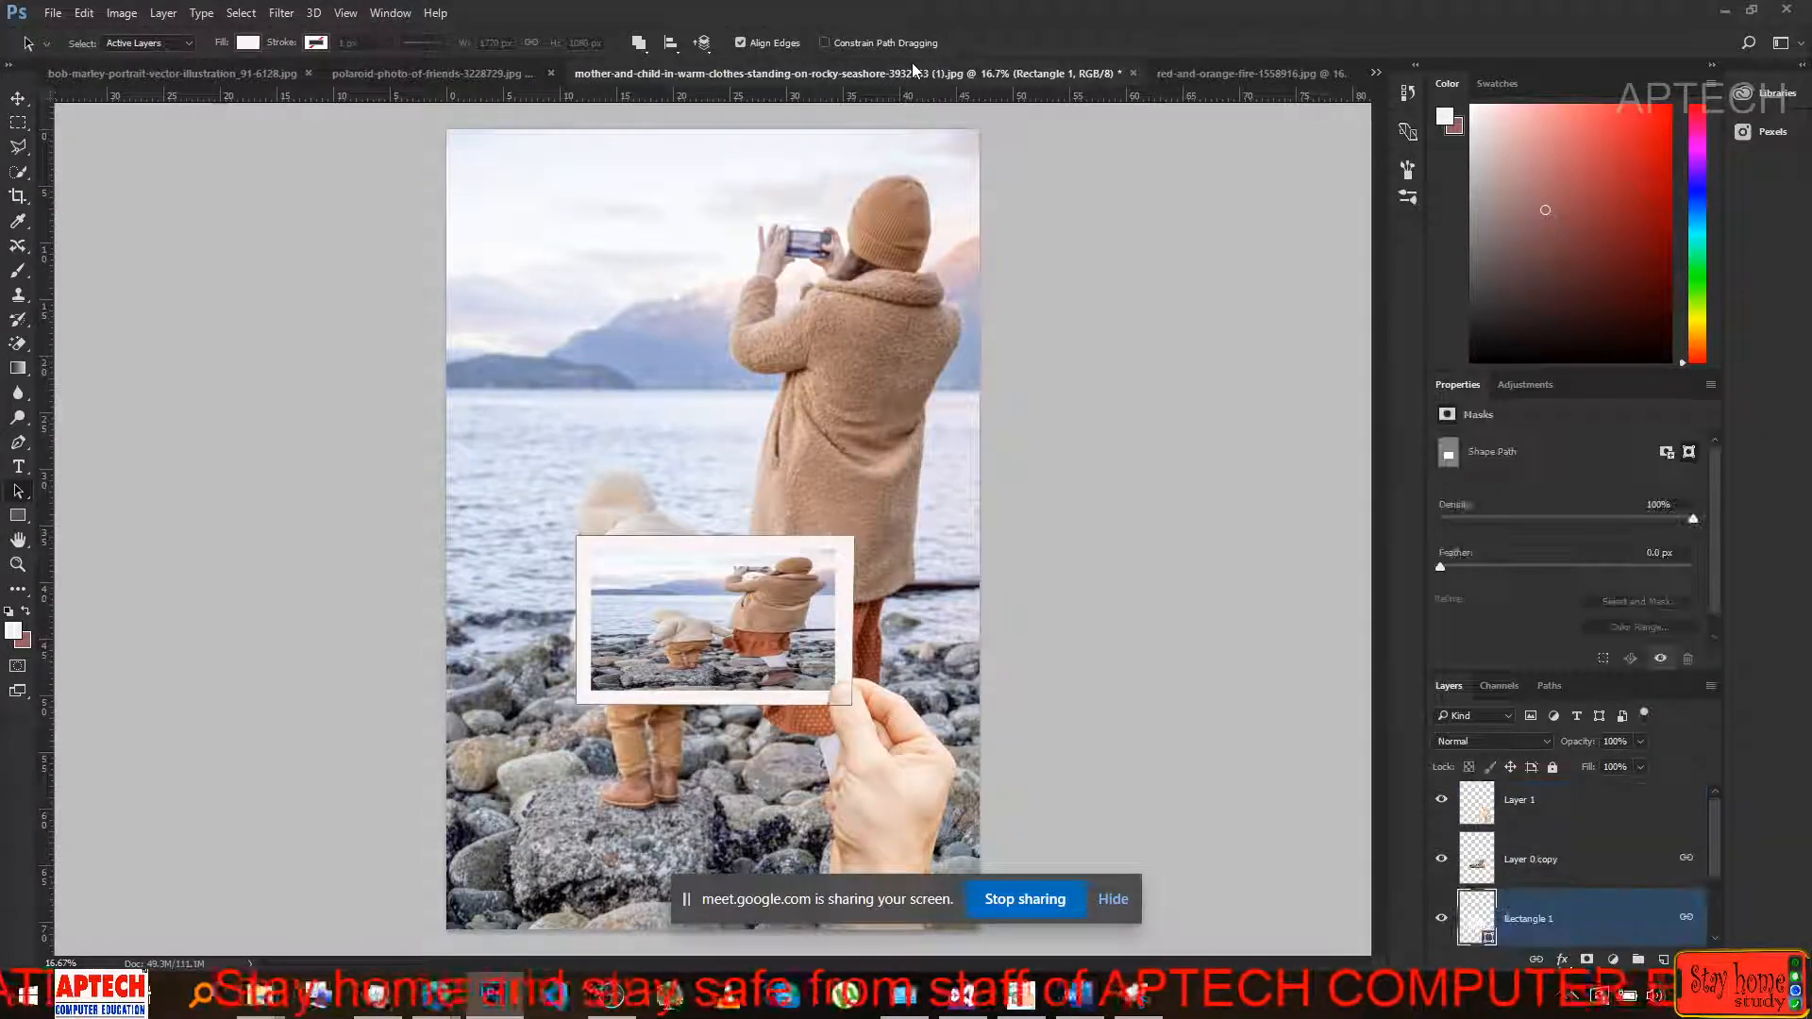
left_click(1221, 79)
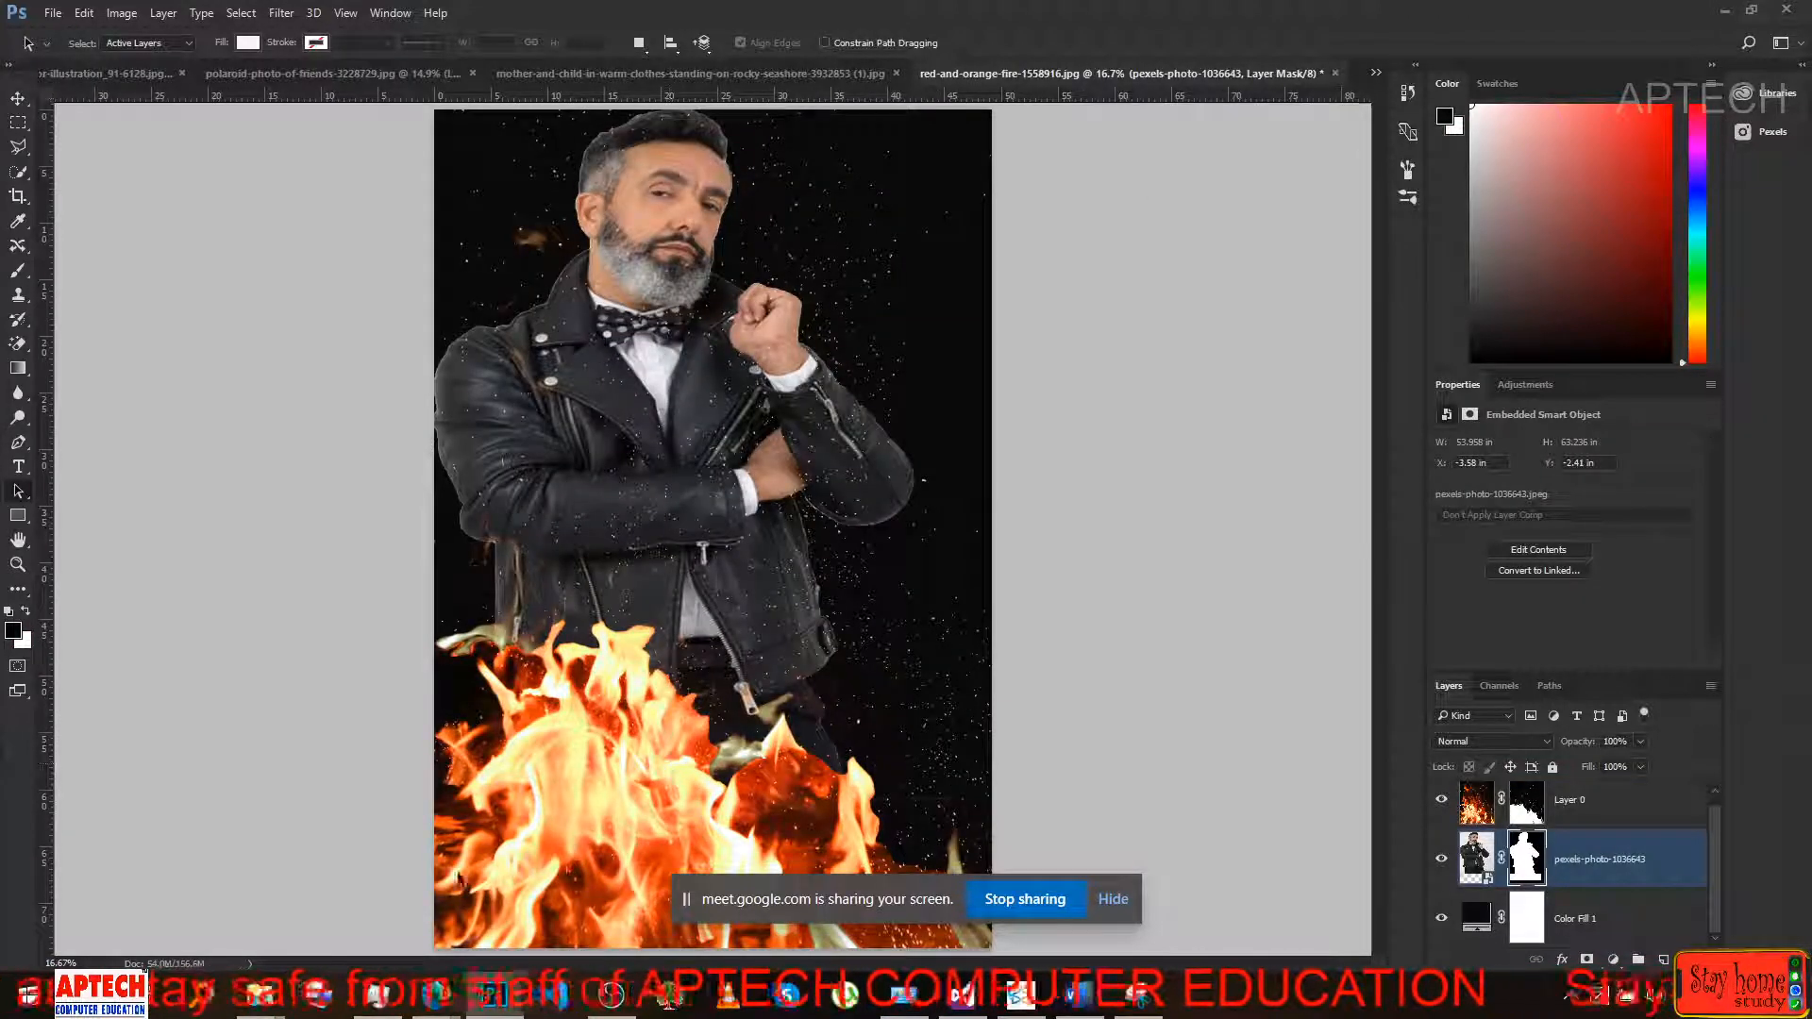
Switch to the Google Meet call in the browser to attend to the class participants.
mouse_move(441, 996)
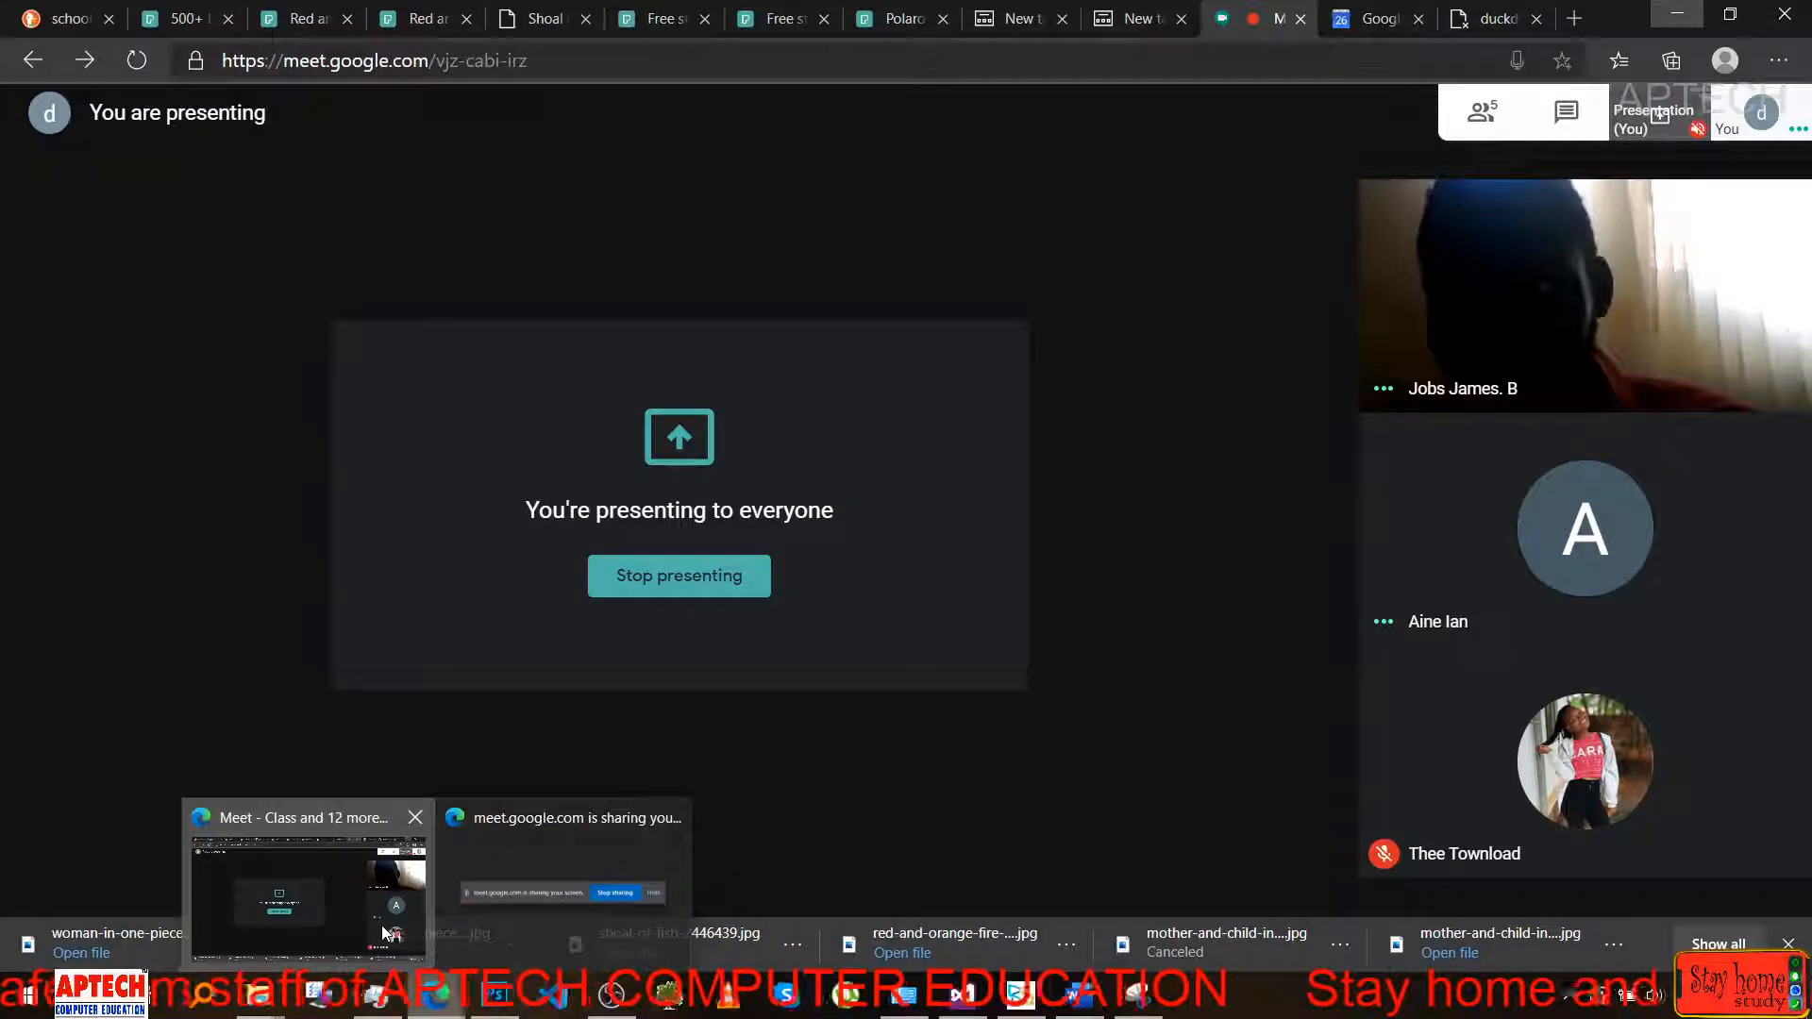
left_click(331, 887)
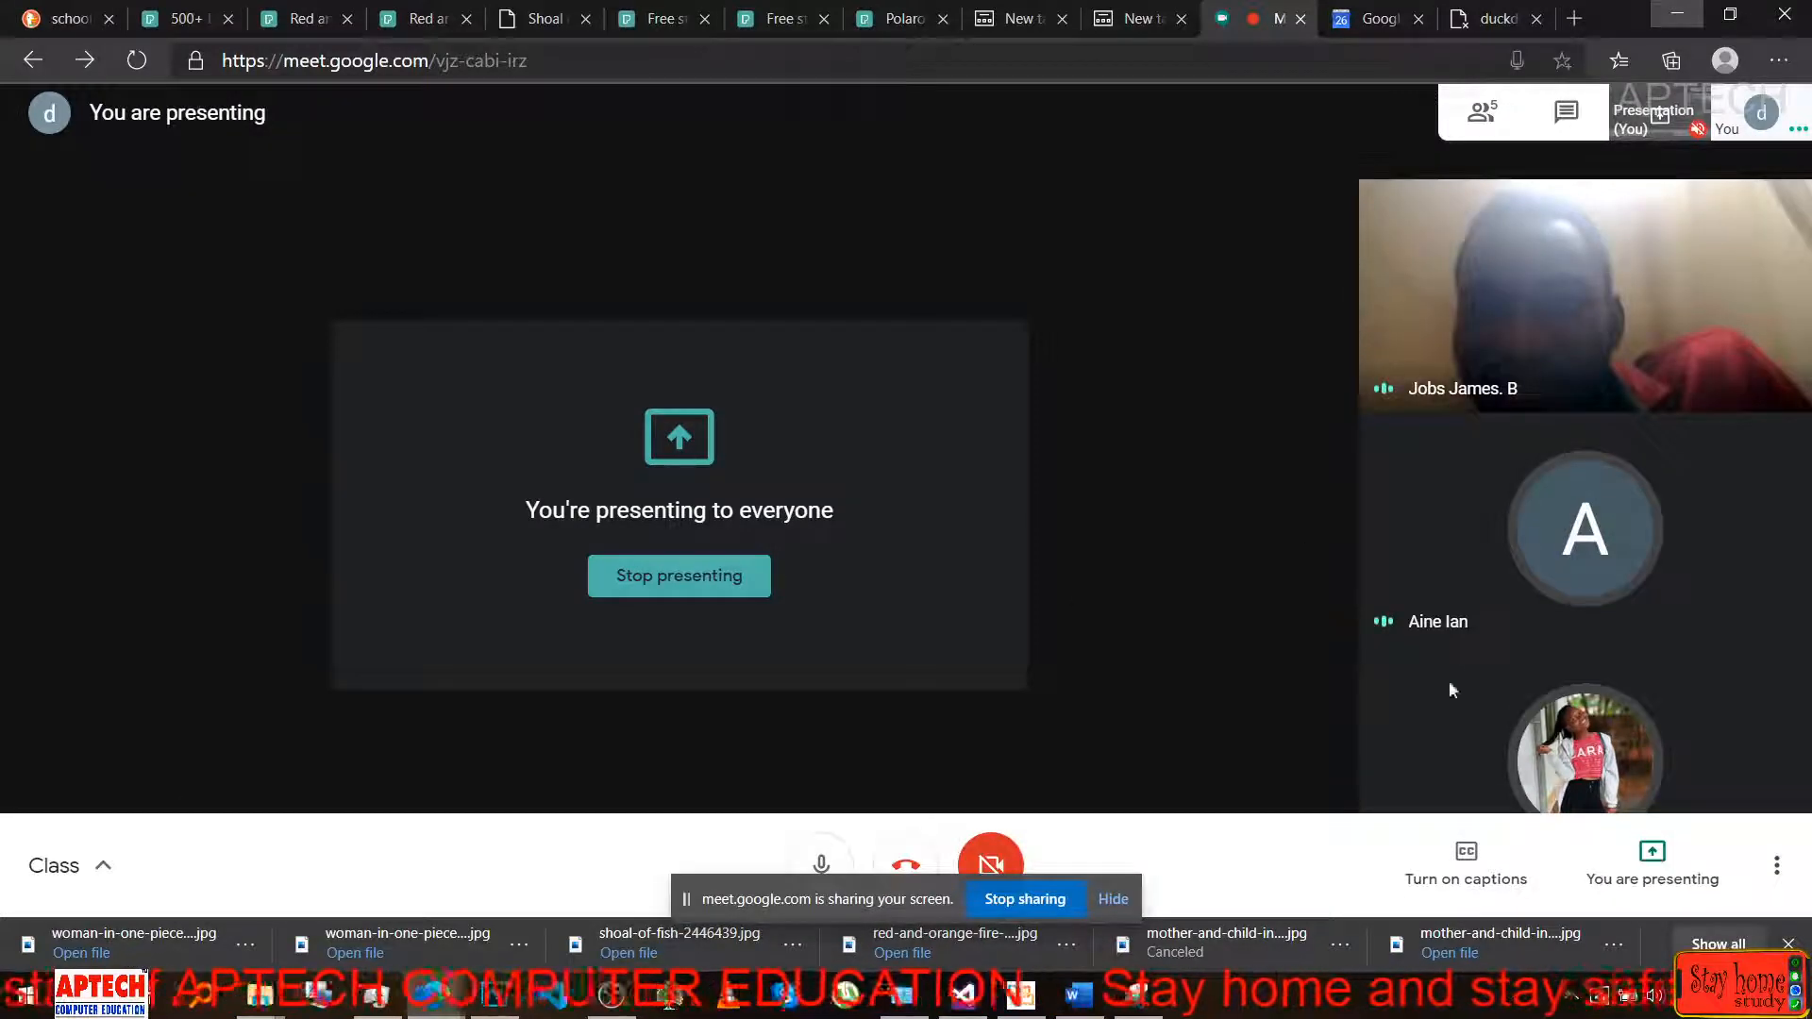
right_click(1473, 738)
left_click(1203, 768)
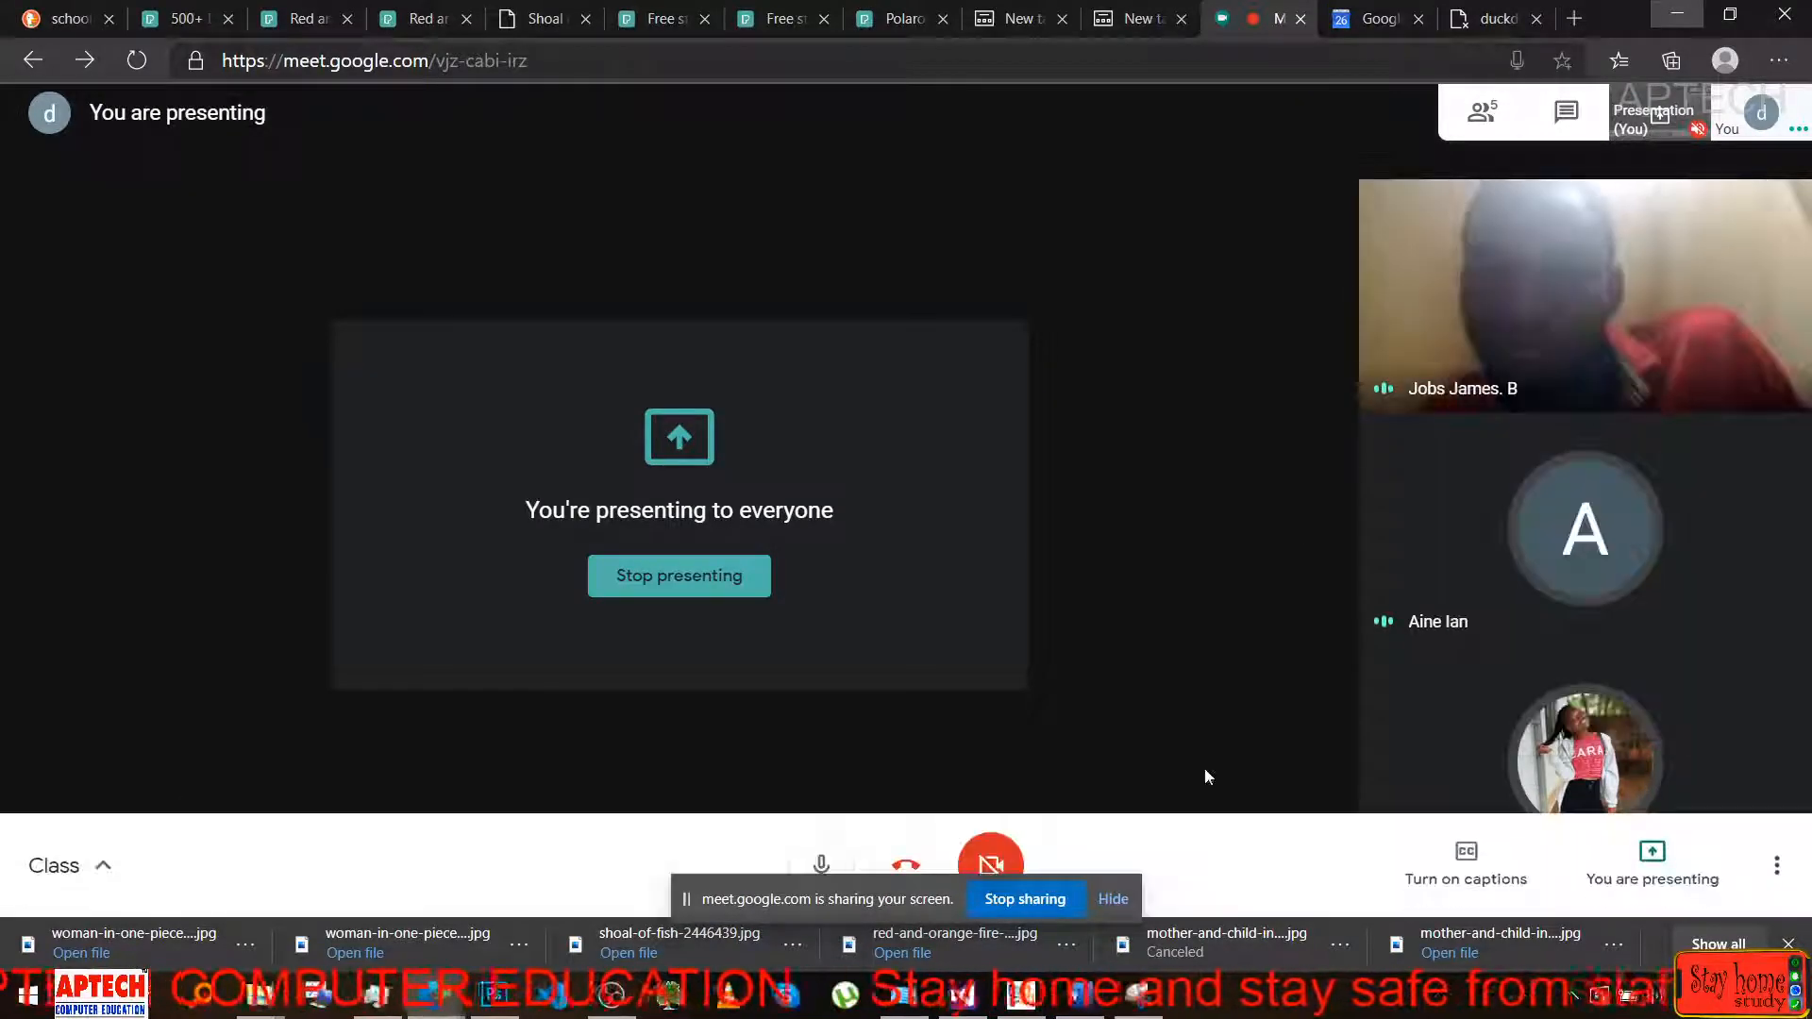